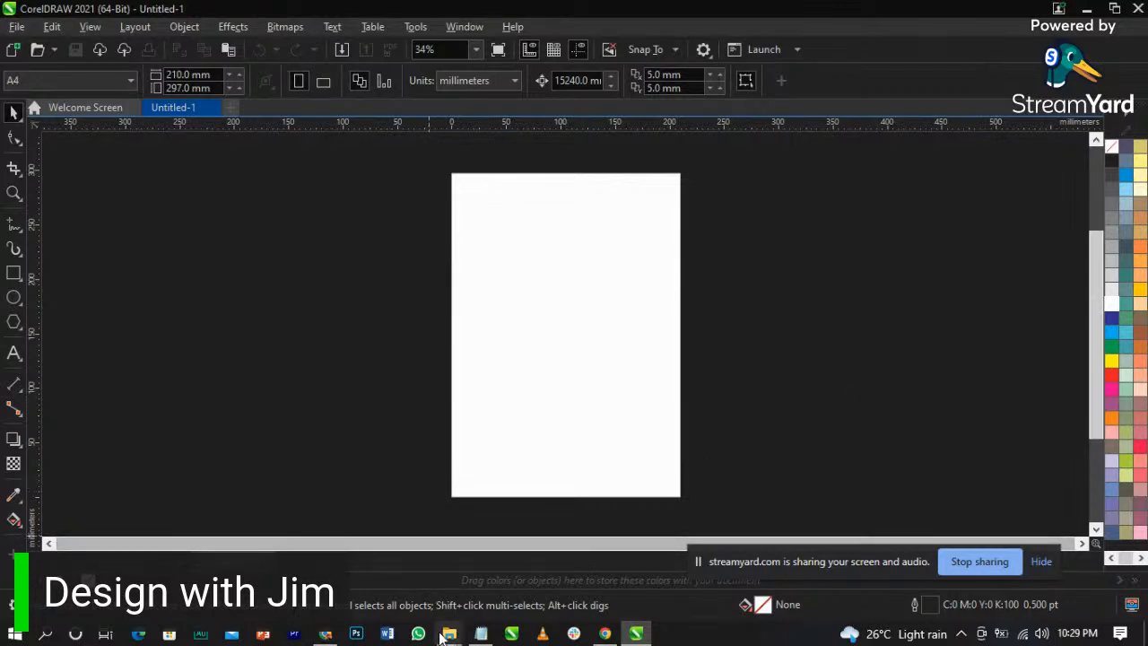
- Review the image files in the BREAKING LIMIT folder and the event text and font list in the breaking limits notes
mouse_move(449, 635)
click(404, 576)
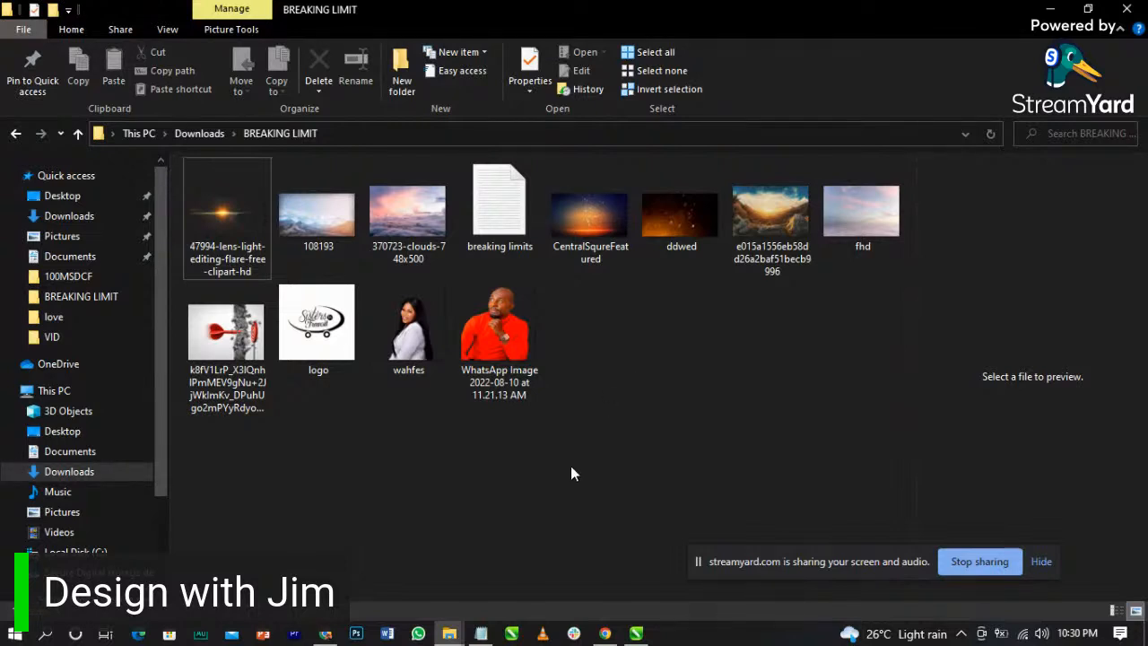
click(481, 633)
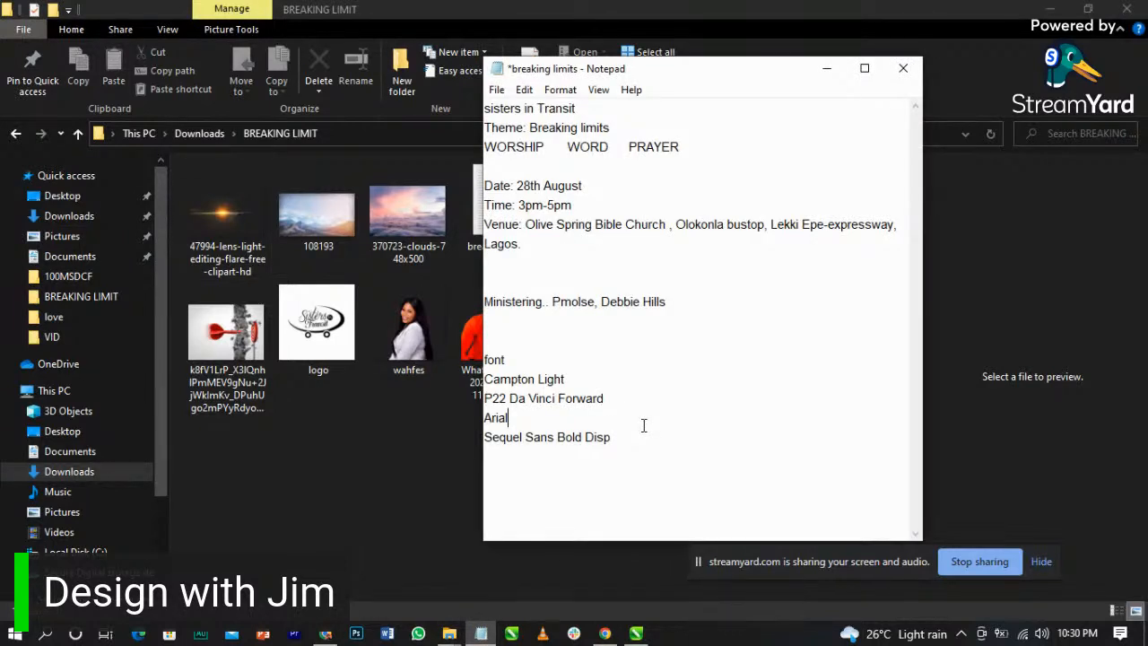
drag(635, 438, 522, 379)
click(553, 398)
click(481, 633)
click(639, 633)
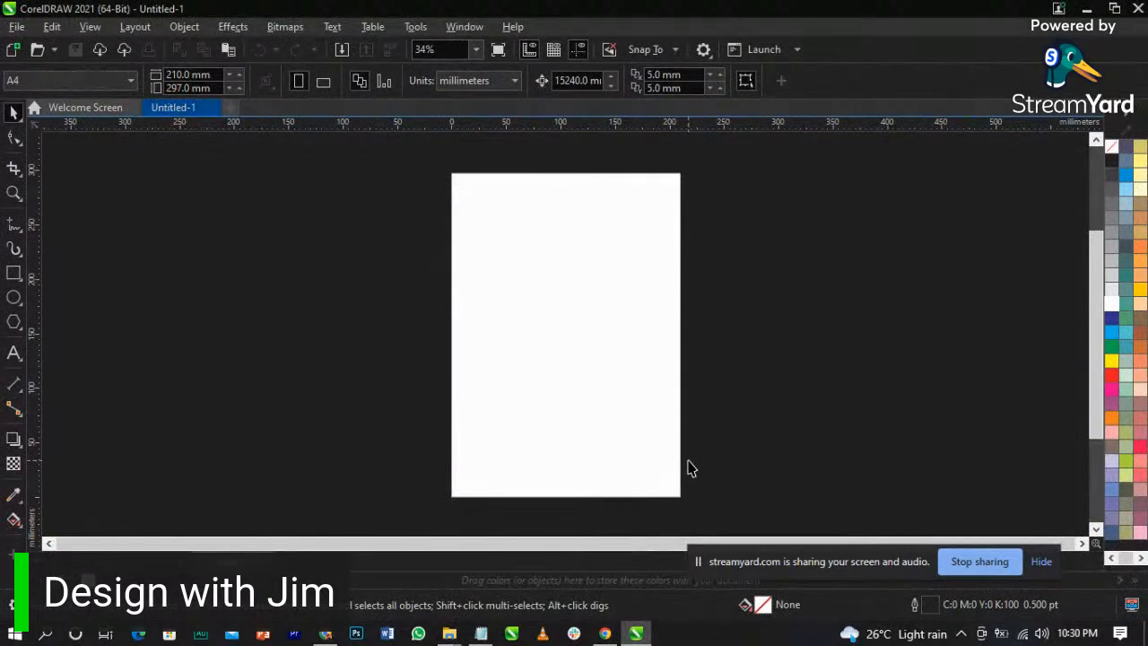
drag(841, 554, 849, 639)
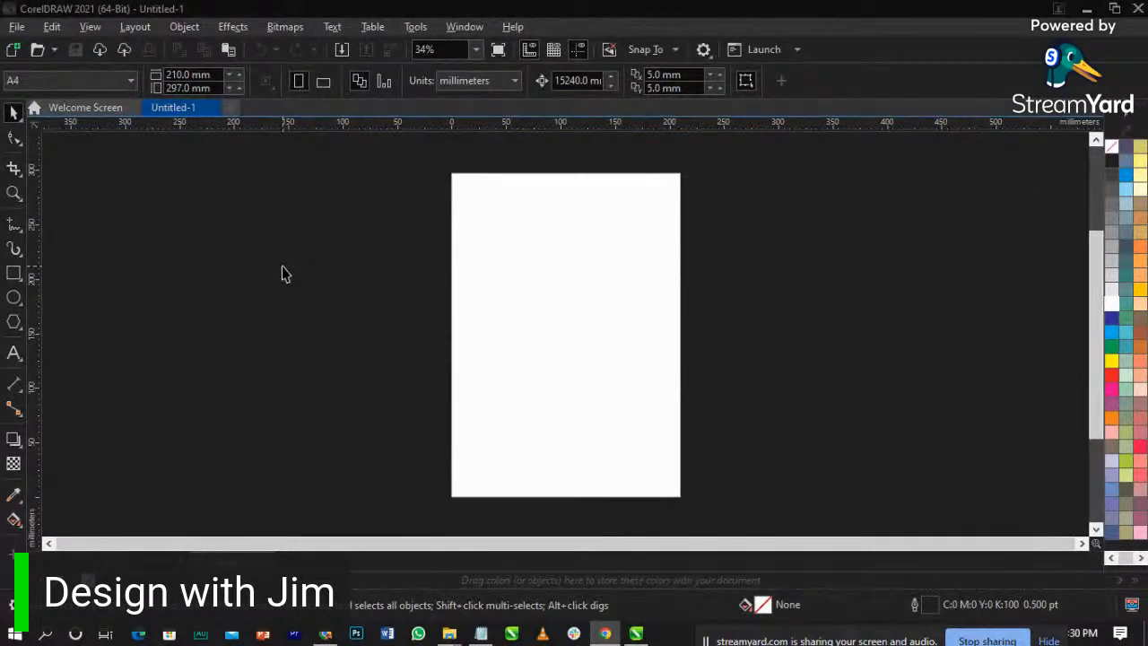
- Start an import and open the BREAKING LIMIT folder in Downloads
click(11, 27)
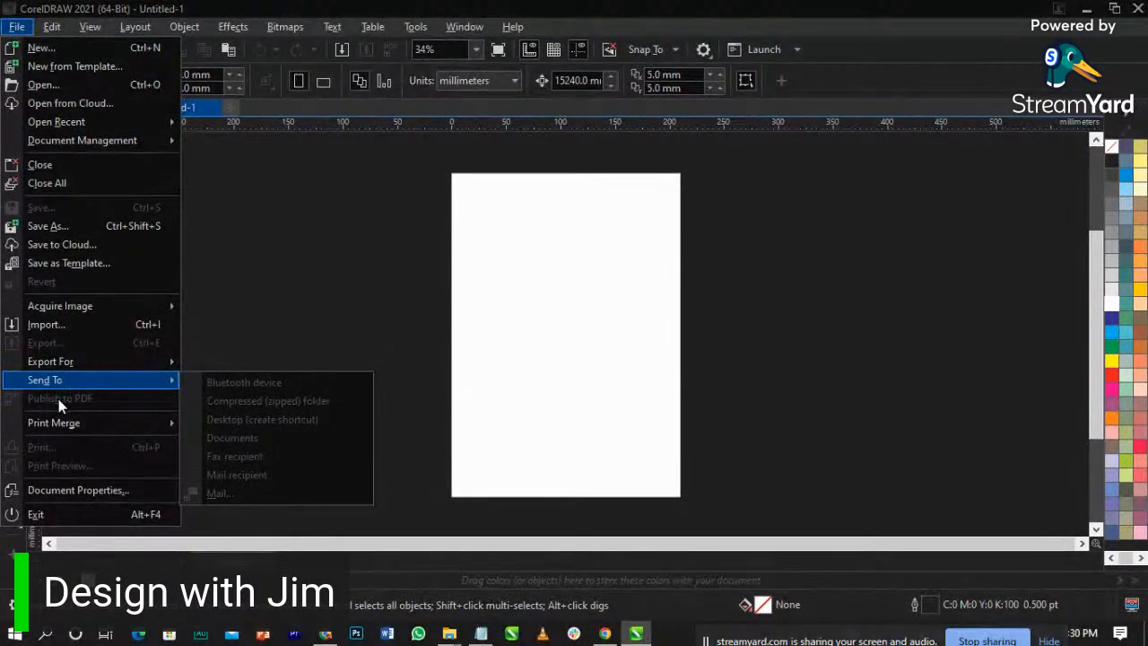
click(64, 328)
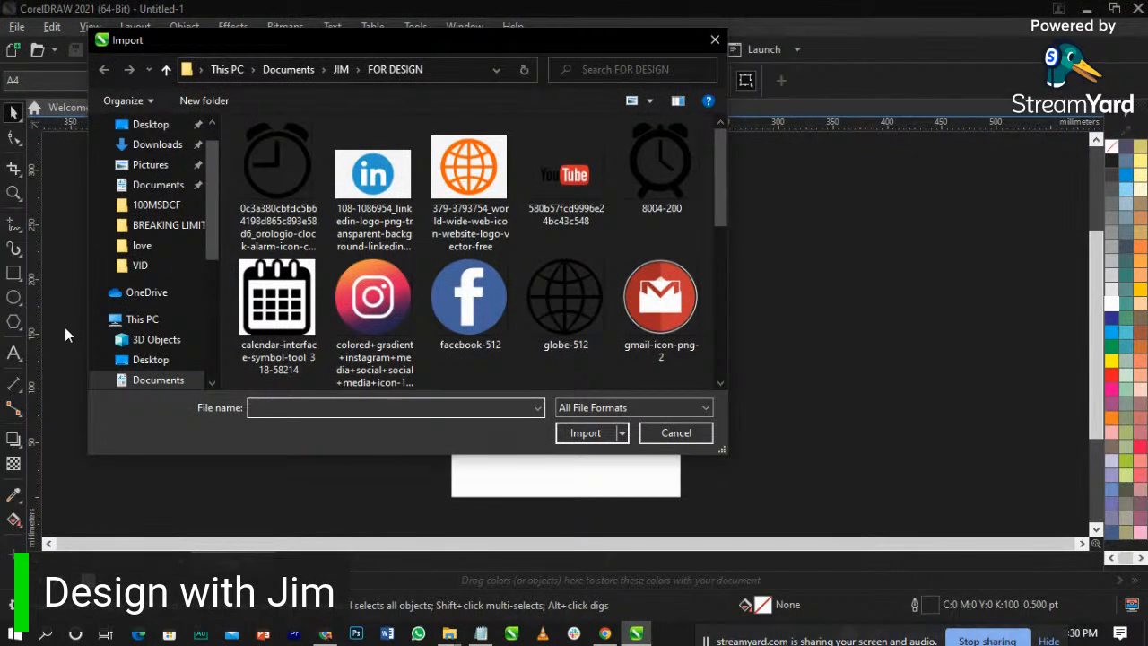
drag(215, 229, 215, 197)
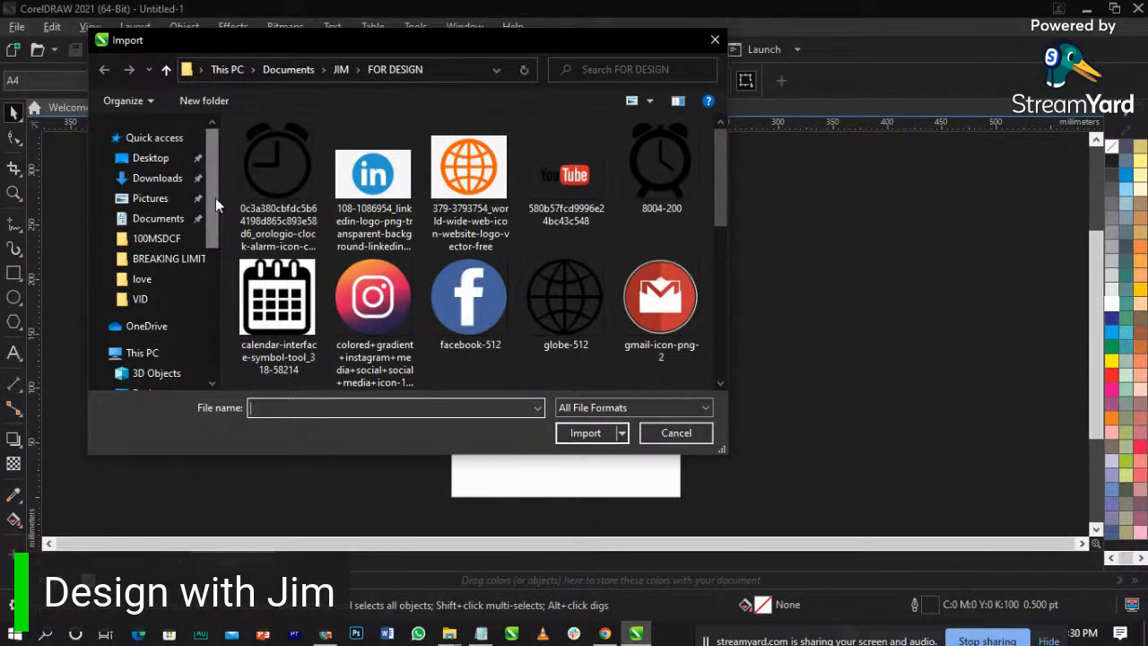
click(157, 177)
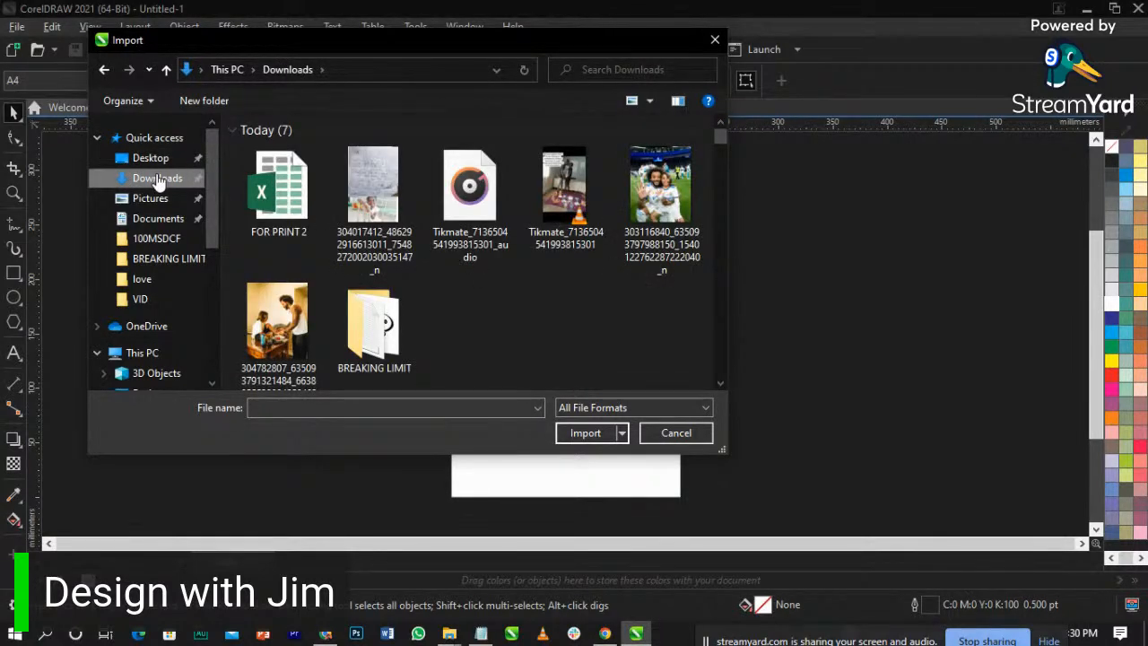
double_click(374, 318)
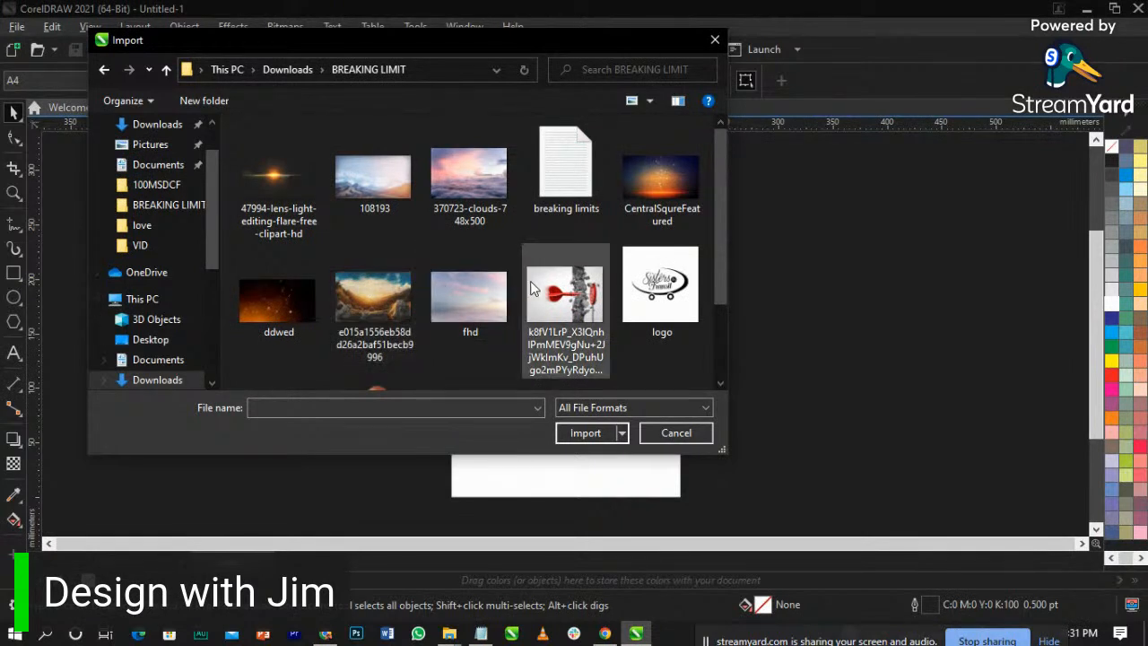
- Select all the images in the BREAKING LIMIT folder, leaving out the breaking limits text file, and import them
click(292, 187)
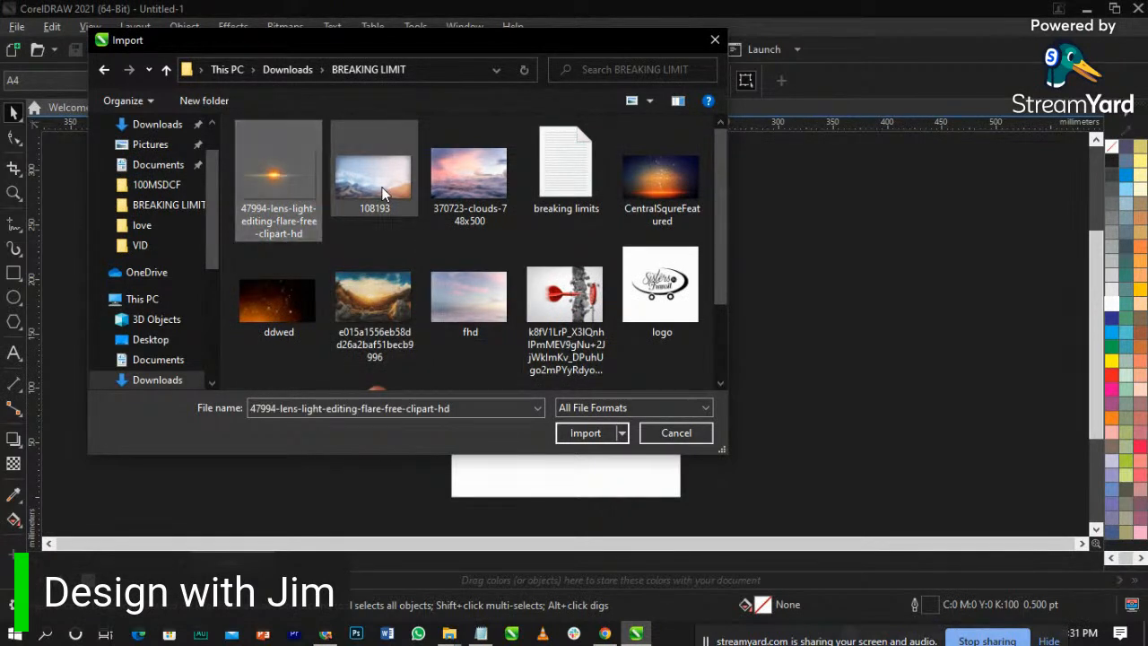
ctrl+click(383, 193)
ctrl+click(457, 184)
ctrl+click(632, 195)
ctrl+click(278, 296)
ctrl+click(404, 304)
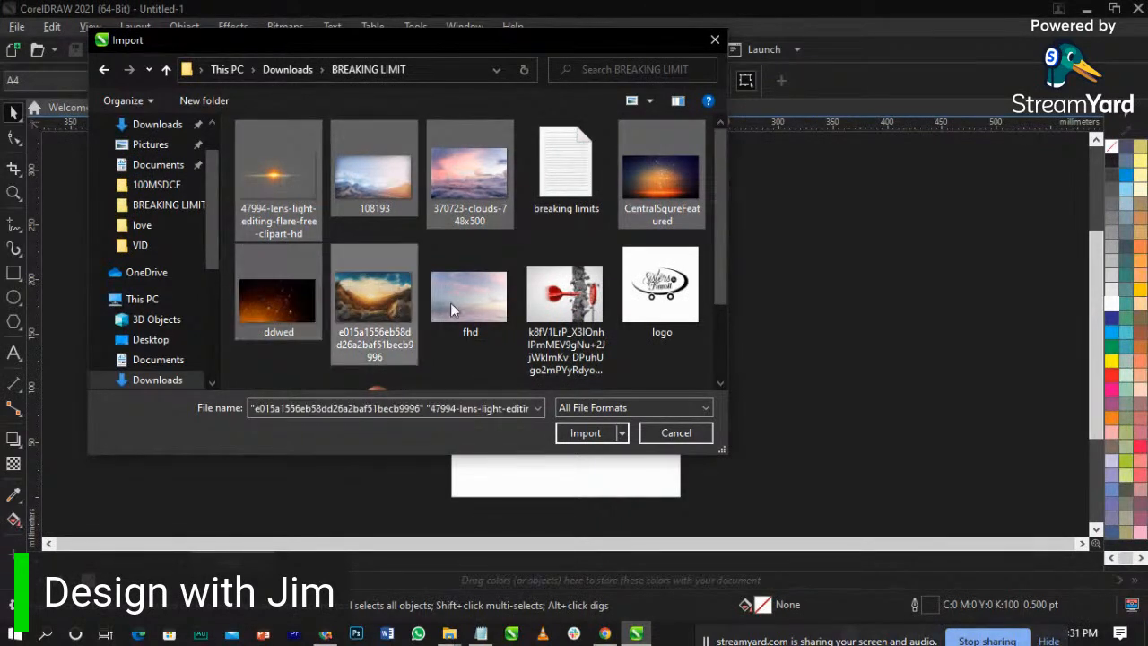
ctrl+click(468, 296)
ctrl+click(565, 296)
ctrl+click(660, 287)
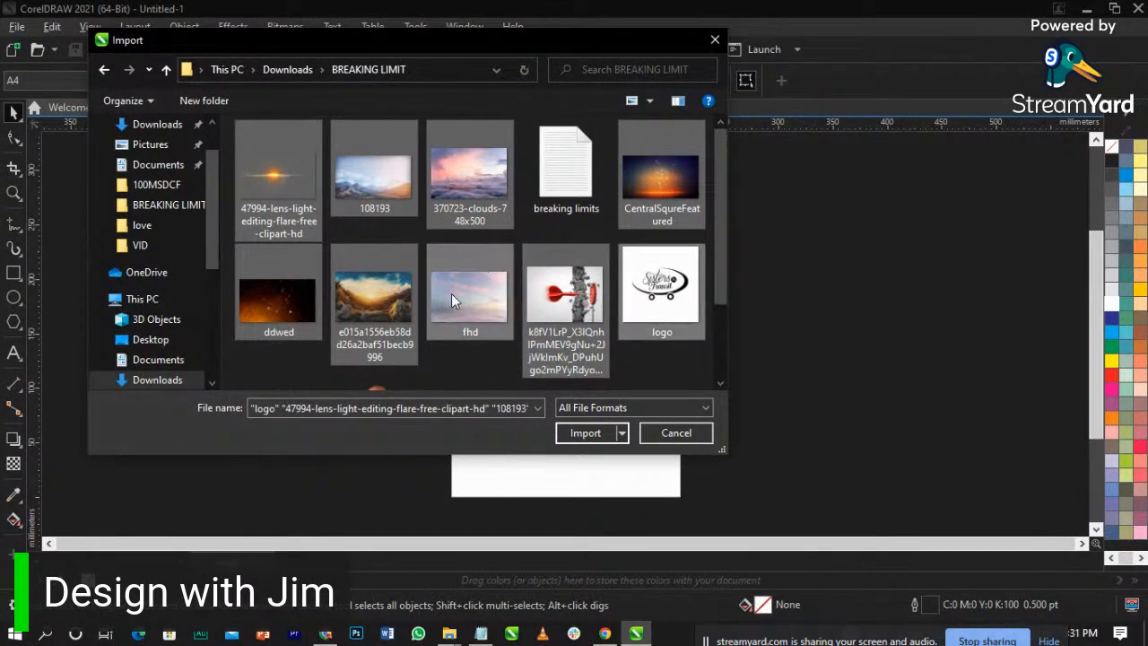
scroll(451, 293, down, 2)
ctrl+click(309, 323)
ctrl+click(395, 327)
click(590, 428)
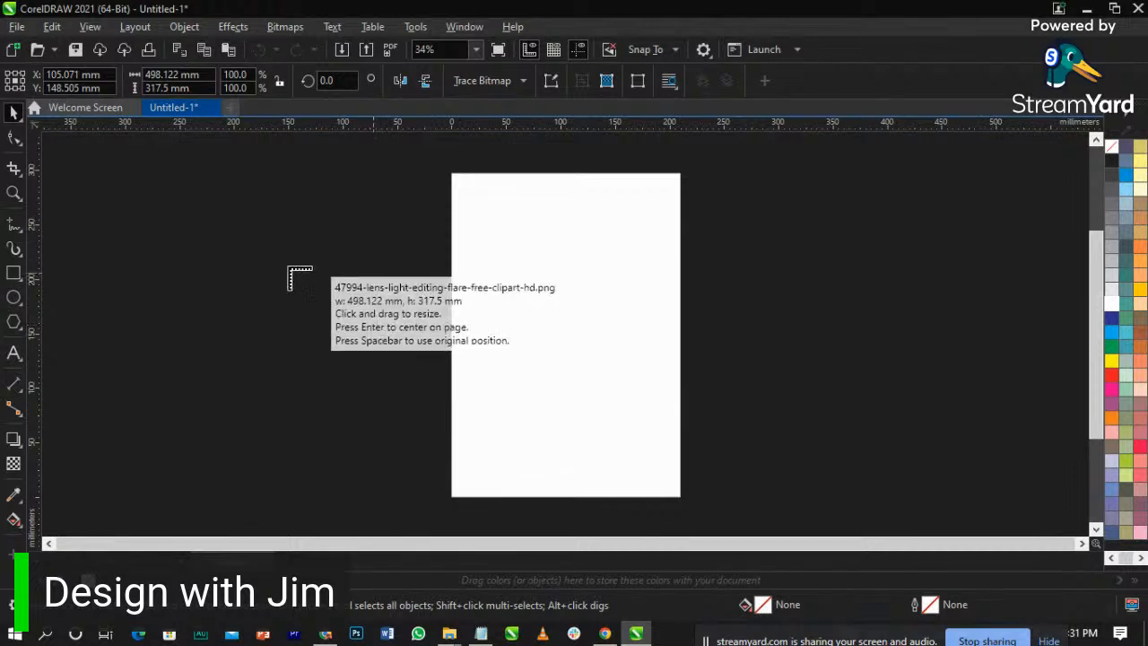
- Place all the imported images as small thumbnails on the empty workspace beside the page and deselect them
drag(164, 224, 258, 329)
drag(159, 313, 273, 378)
drag(258, 302, 349, 362)
drag(297, 269, 377, 314)
drag(287, 190, 377, 240)
drag(141, 196, 221, 248)
drag(119, 262, 173, 298)
drag(89, 341, 158, 390)
drag(127, 431, 176, 479)
drag(213, 406, 254, 448)
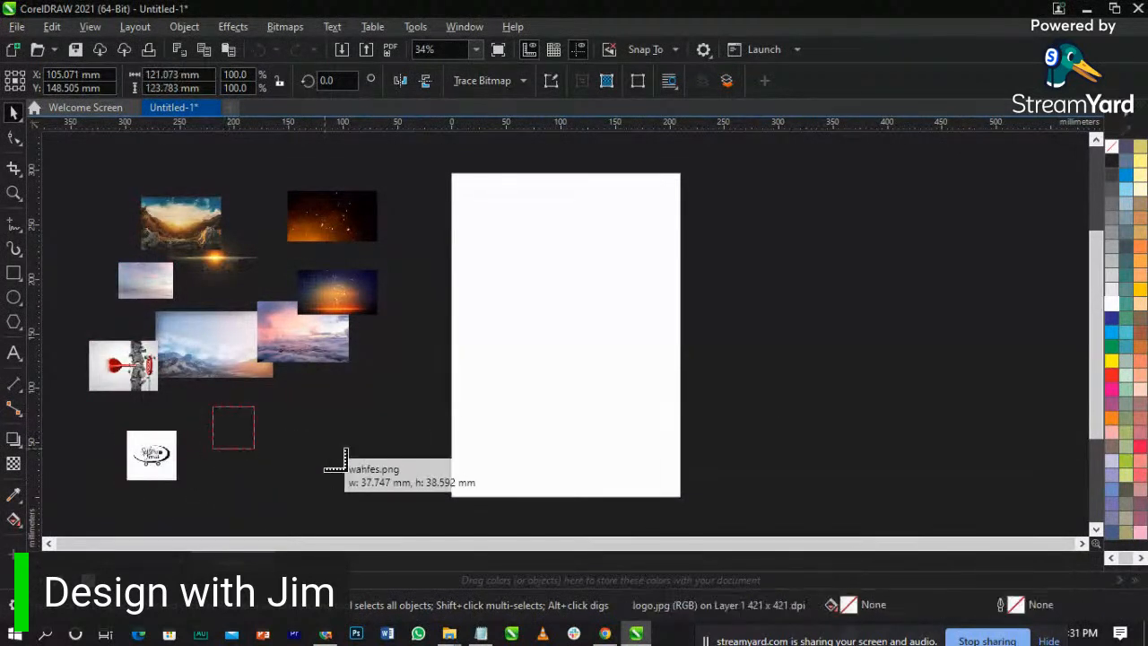
drag(270, 400, 342, 472)
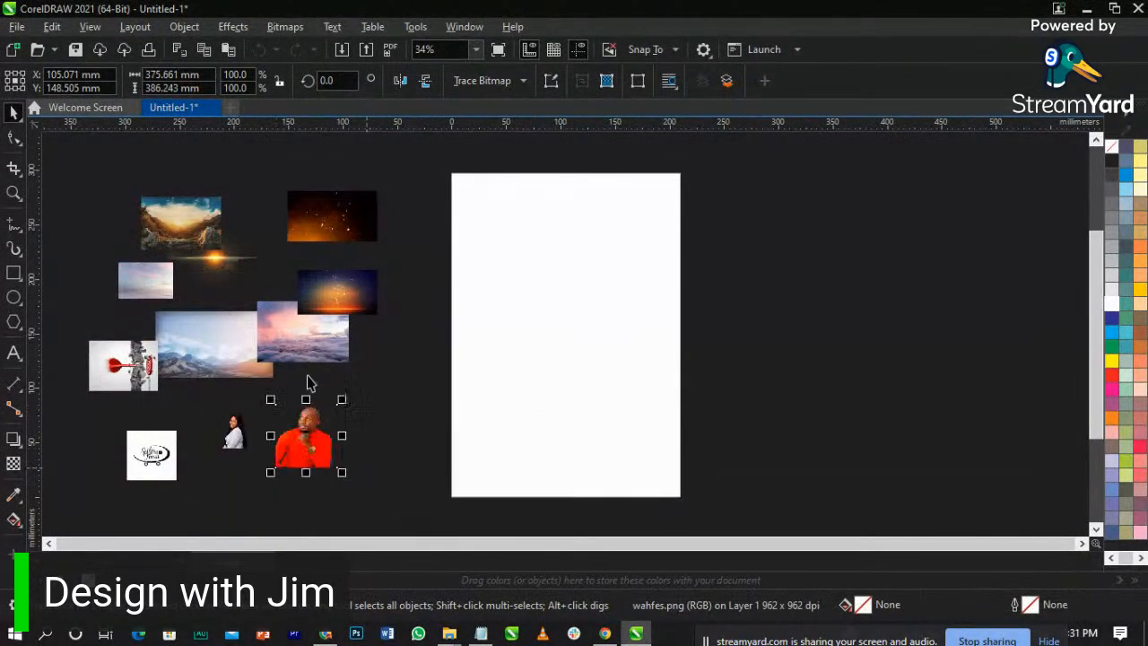
click(261, 232)
click(490, 294)
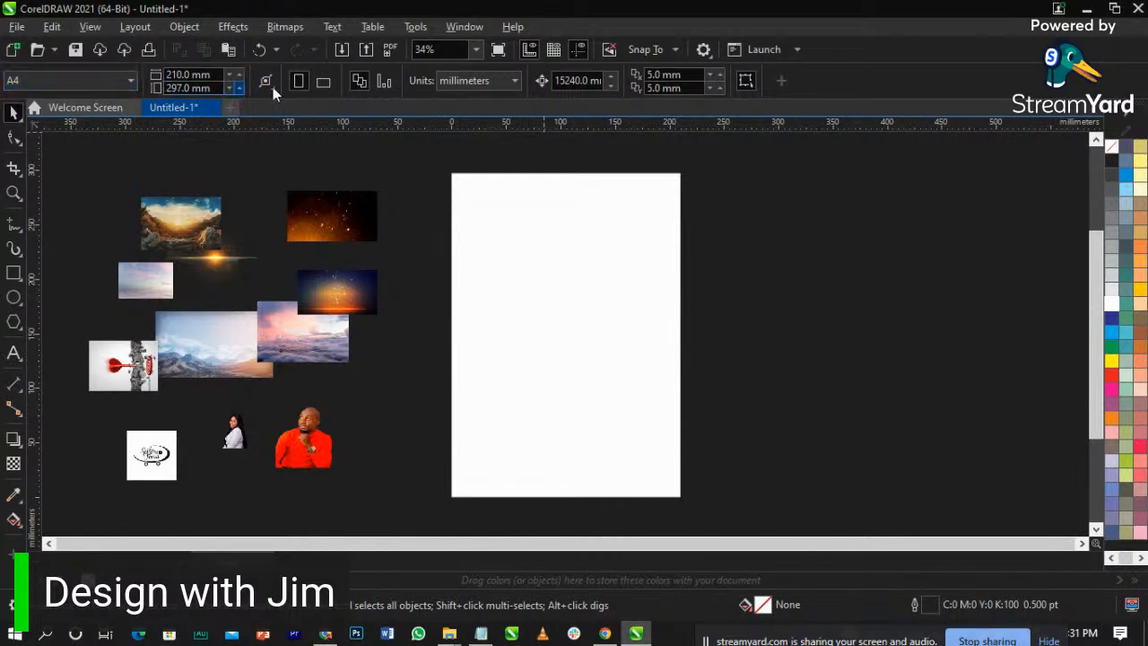
- Change the drawing units to inches and set the page size to 7 by 7 inches
click(745, 79)
click(466, 79)
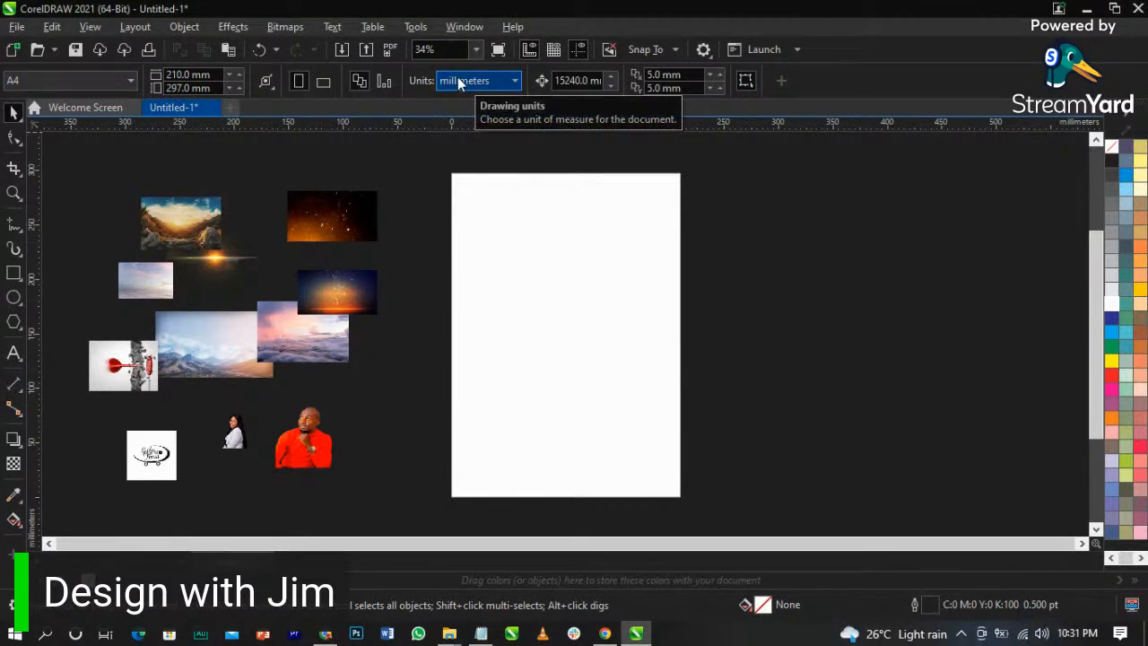
click(458, 76)
click(466, 96)
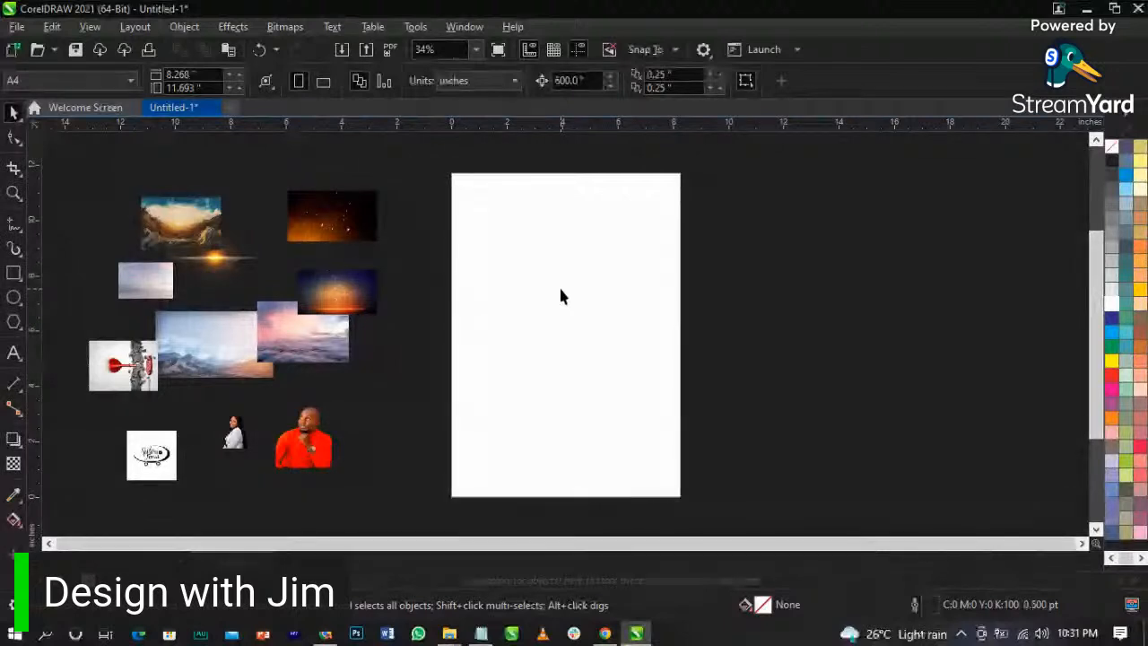
double_click(179, 73)
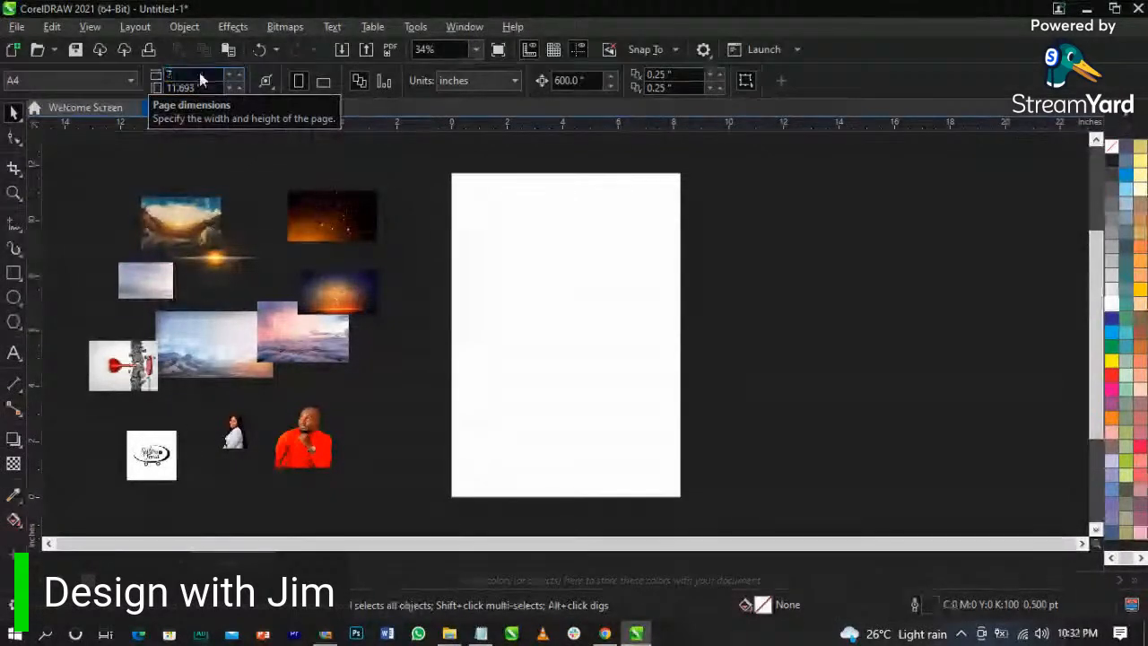
text(7)
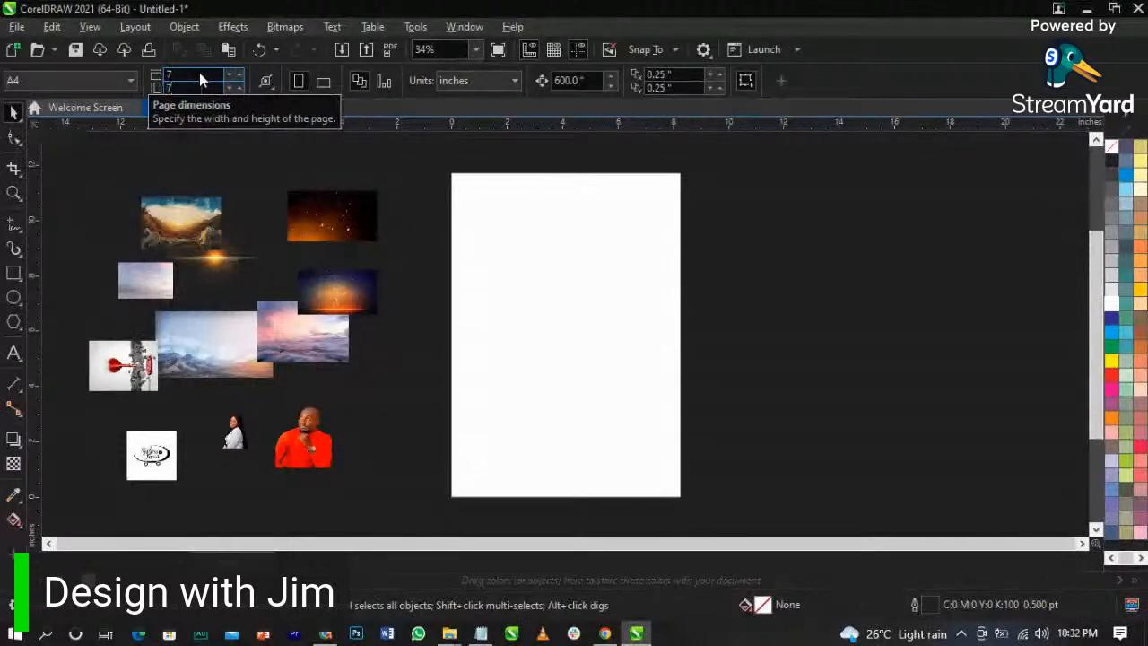
key(Return)
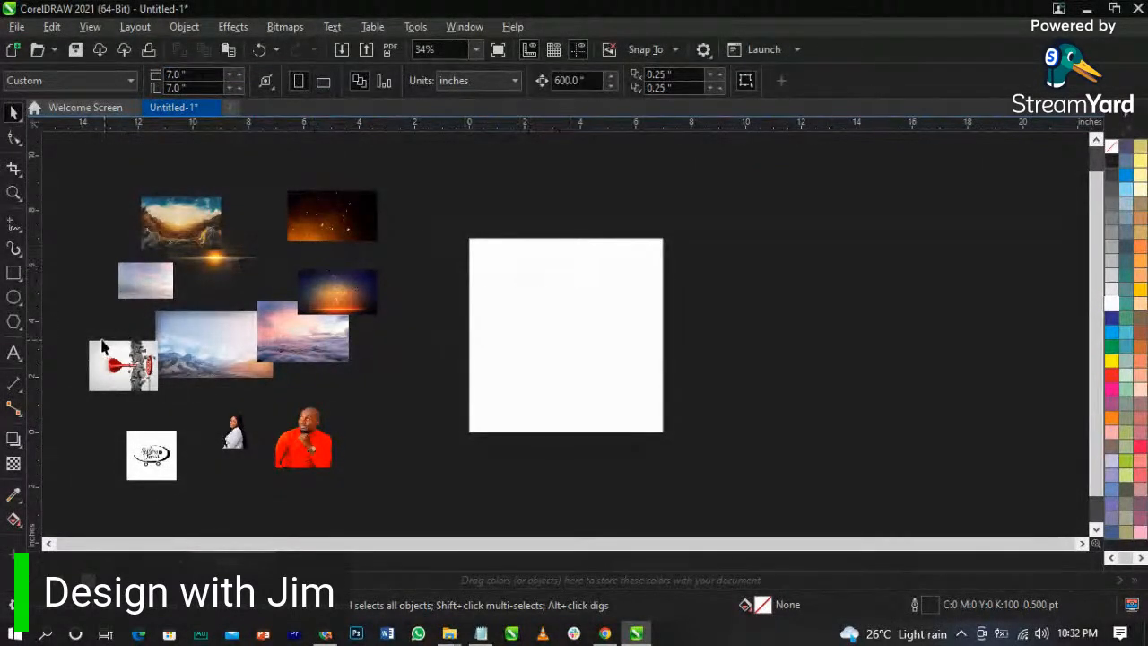
- Draw a rectangle of about 6.84 by 6.62 inches over the page
click(13, 276)
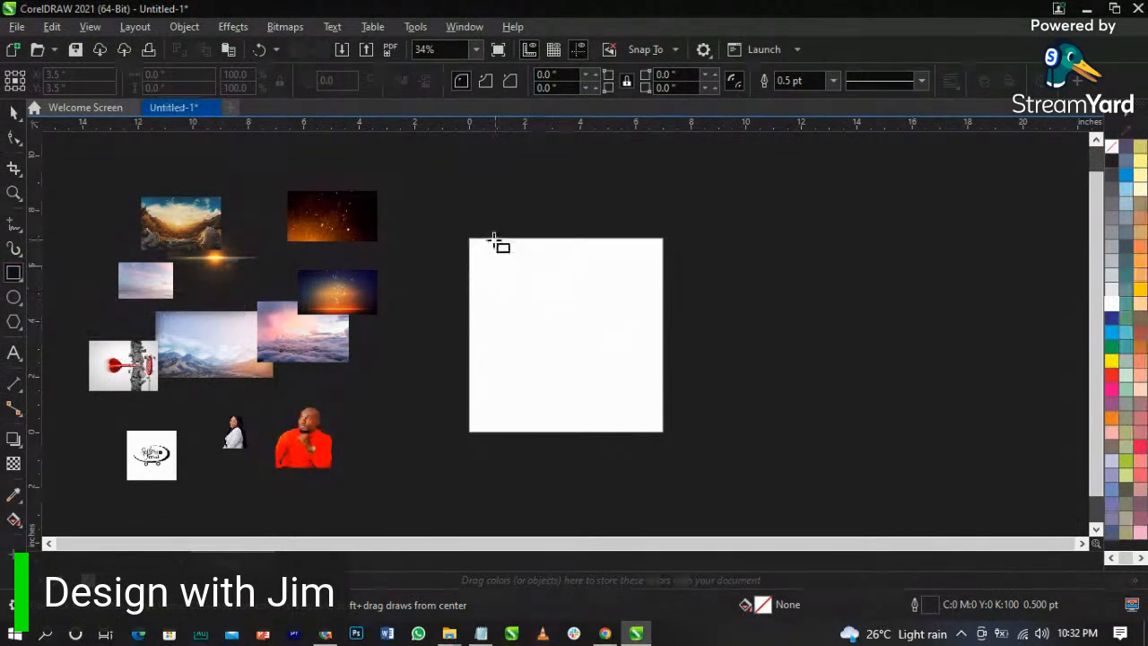
drag(467, 239, 662, 425)
key(space)
- Set the rectangle's width and height to 7 inches each and centre it on the page
scroll(596, 327, up, 2)
scroll(596, 327, up, 1)
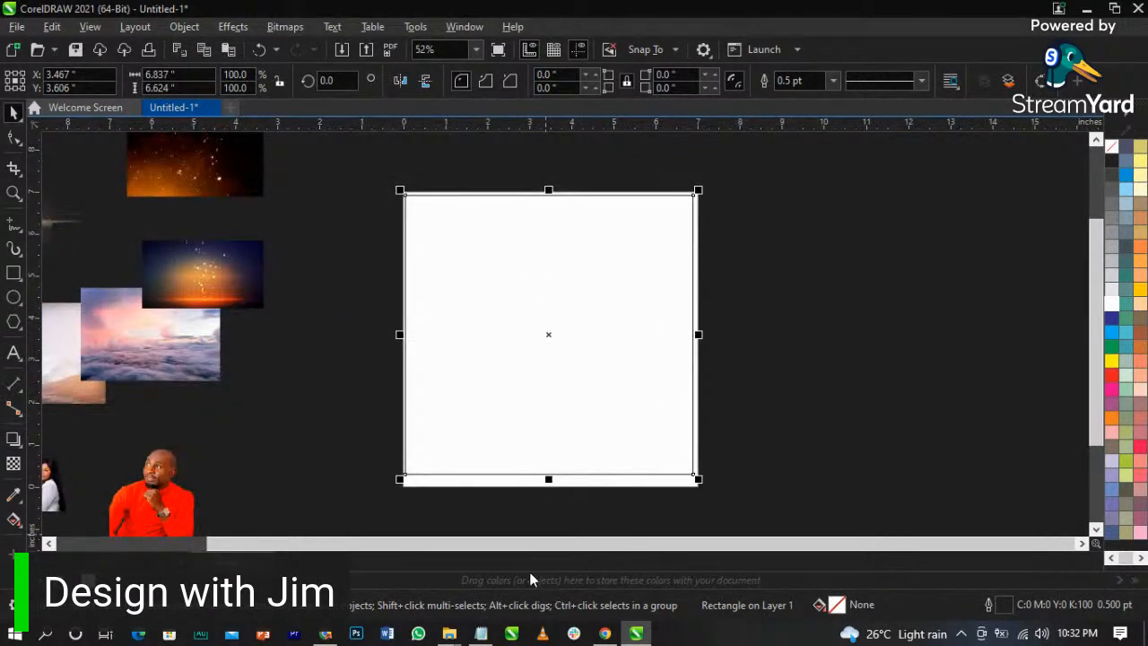
scroll(542, 501, up, 2)
scroll(652, 482, down, 4)
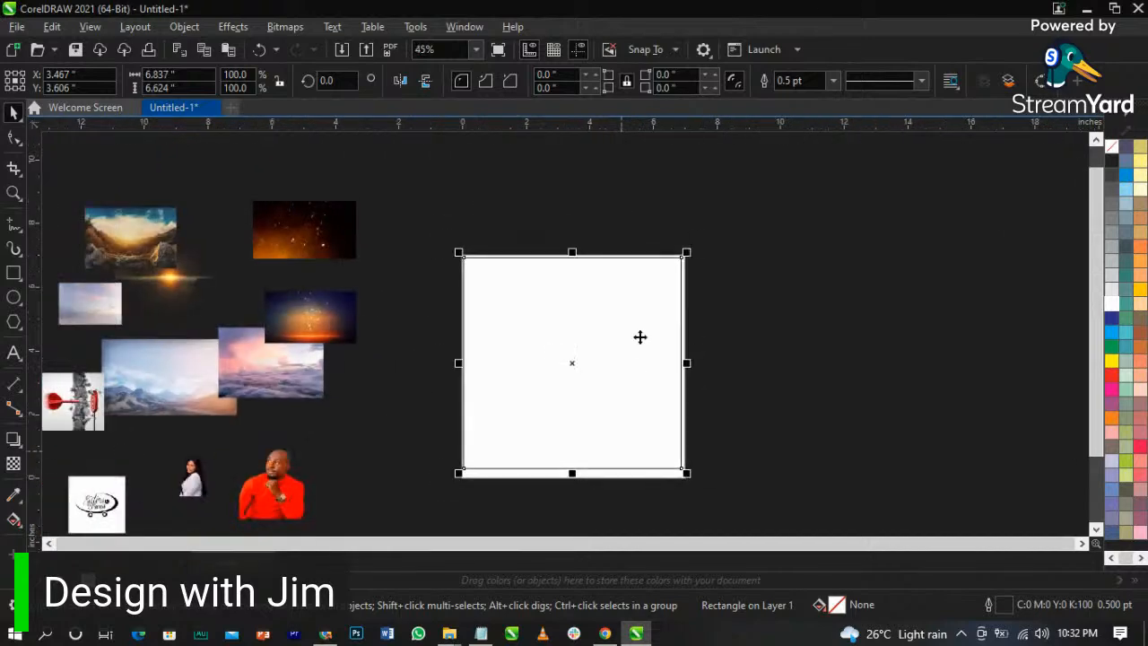
scroll(622, 256, up, 1)
scroll(600, 369, up, 1)
click(162, 74)
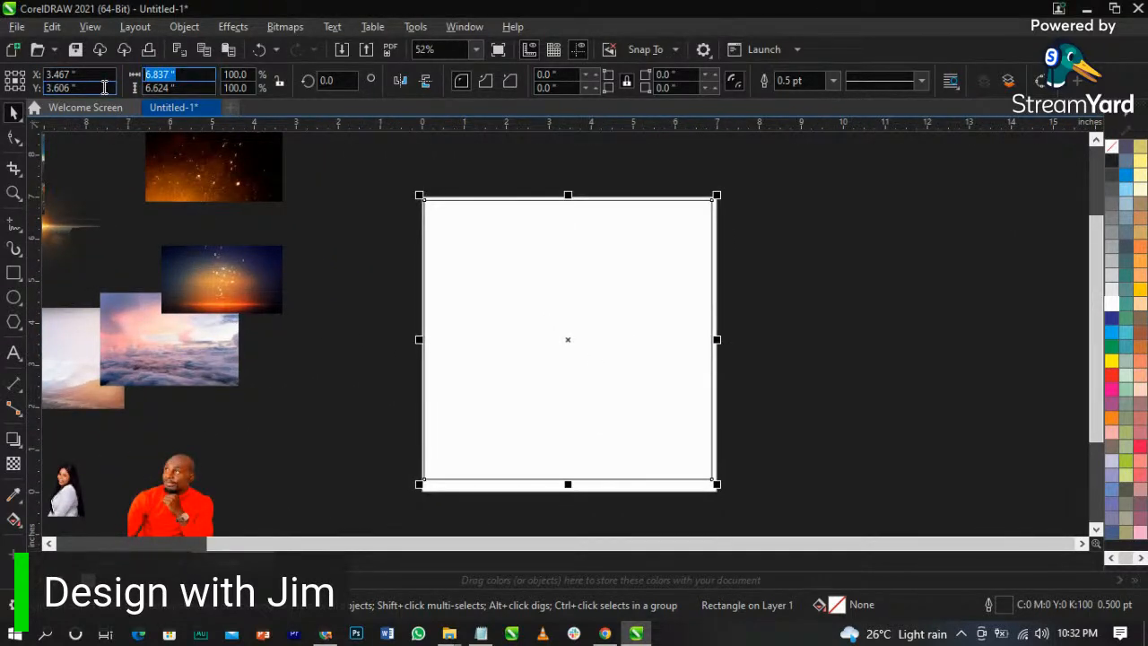
text(7)
key(Tab)
text(7)
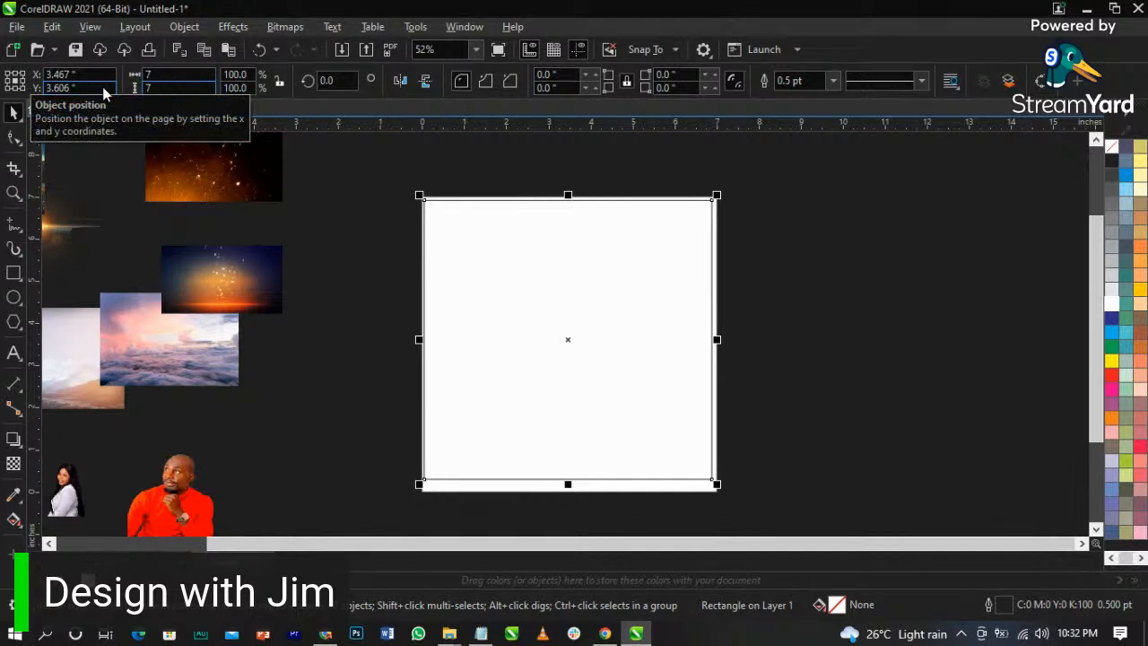
key(Return)
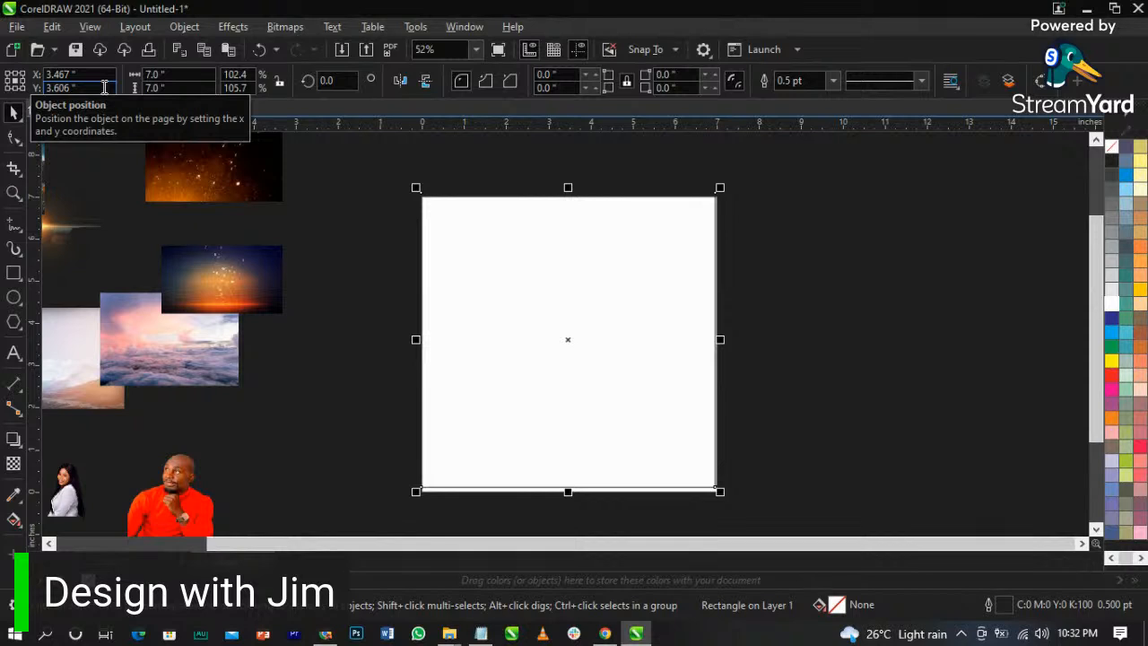
key(p)
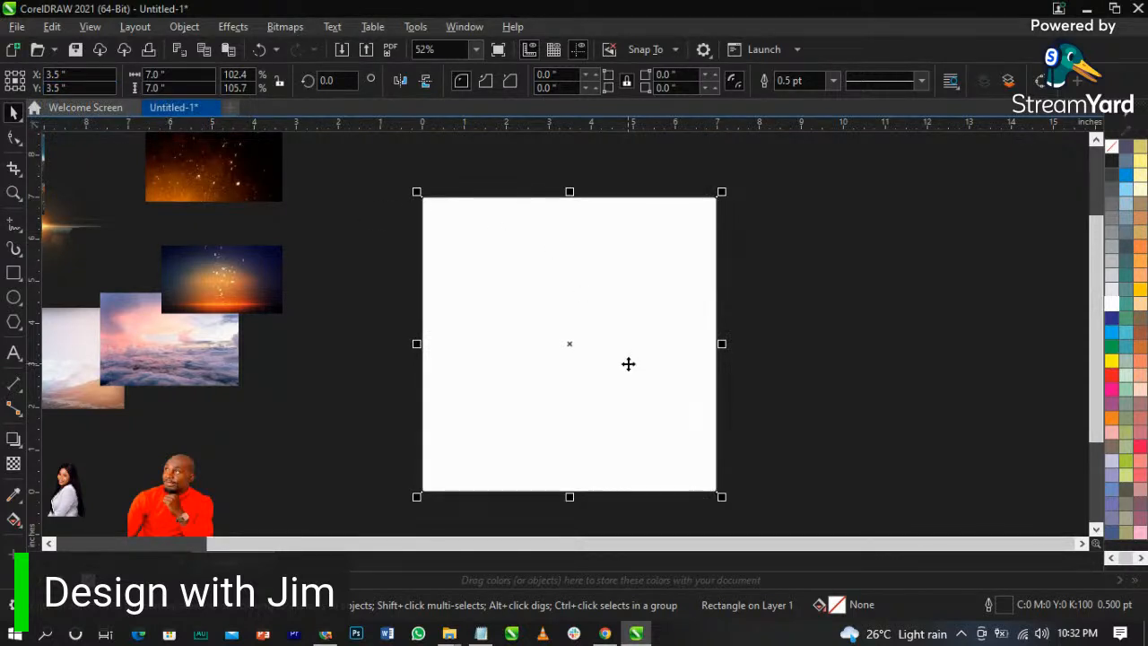
- Move the rectangle off the page centre to about X 1.8 inches, and centre it on the page again
scroll(630, 363, up, 2)
scroll(627, 322, down, 1)
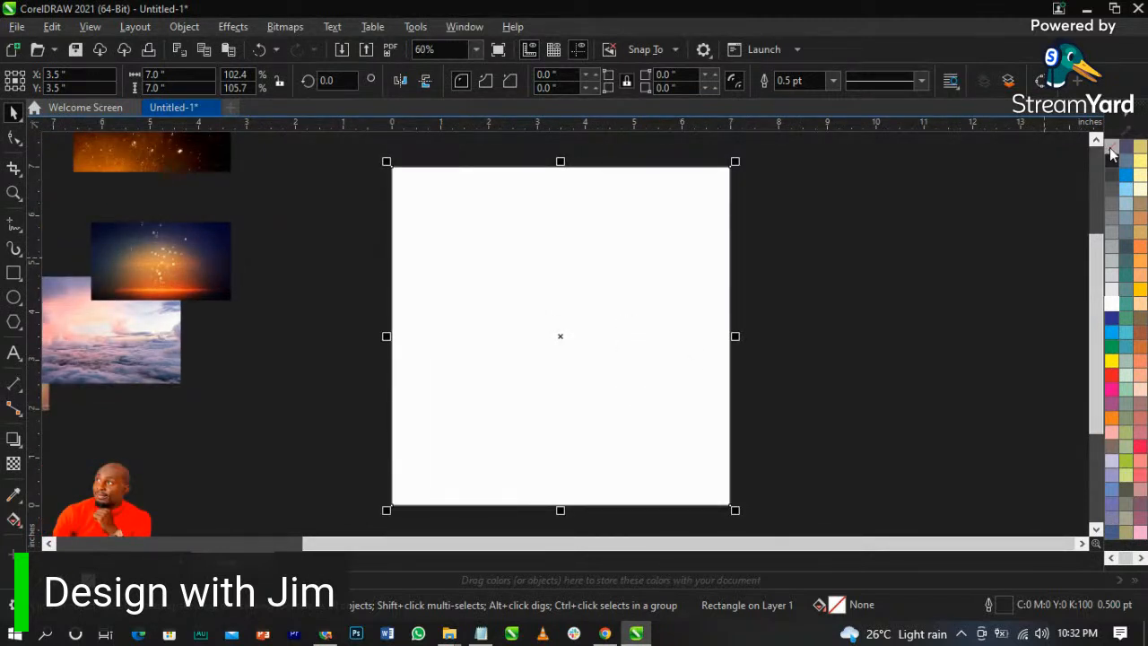
drag(694, 355, 649, 337)
scroll(648, 336, up, 5)
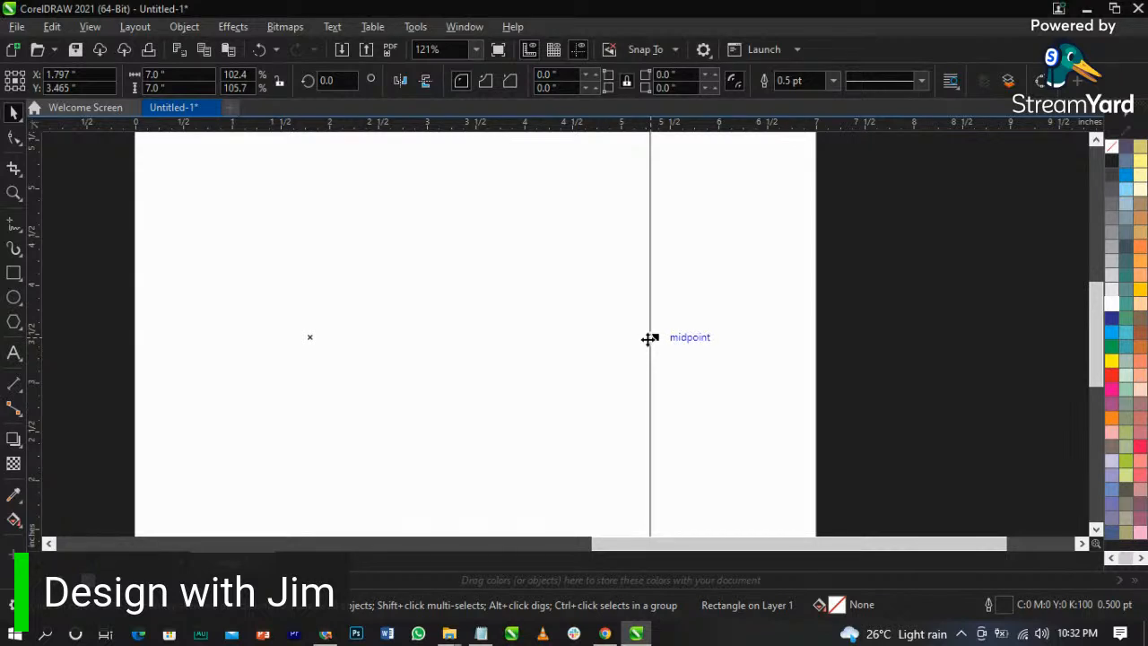
scroll(637, 323, down, 2)
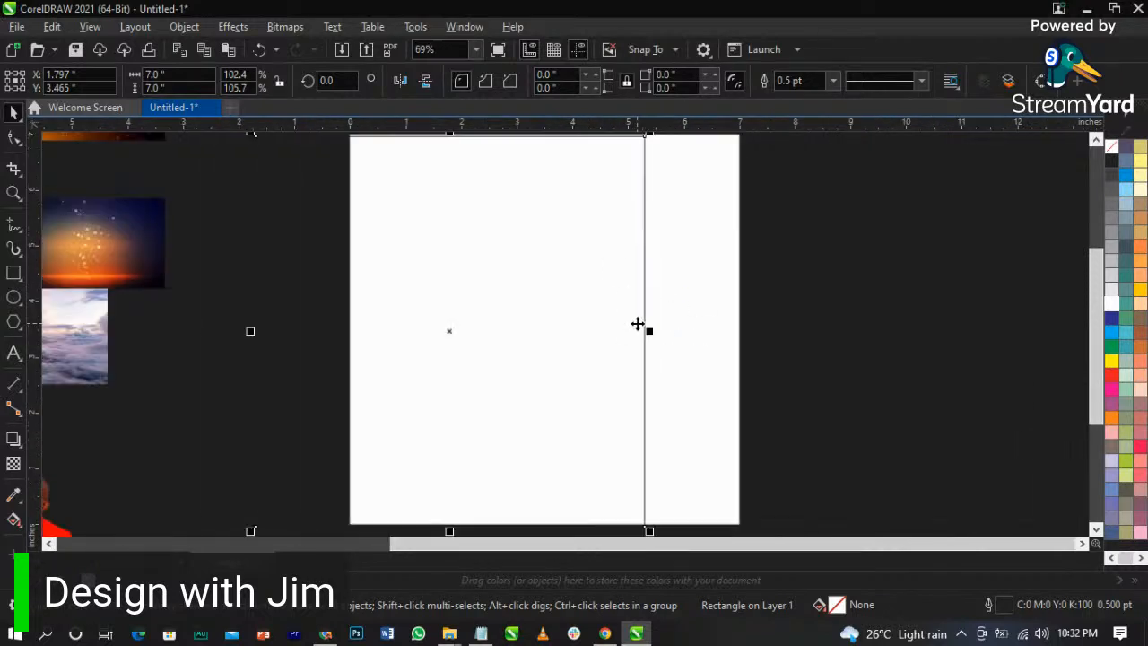
key(p)
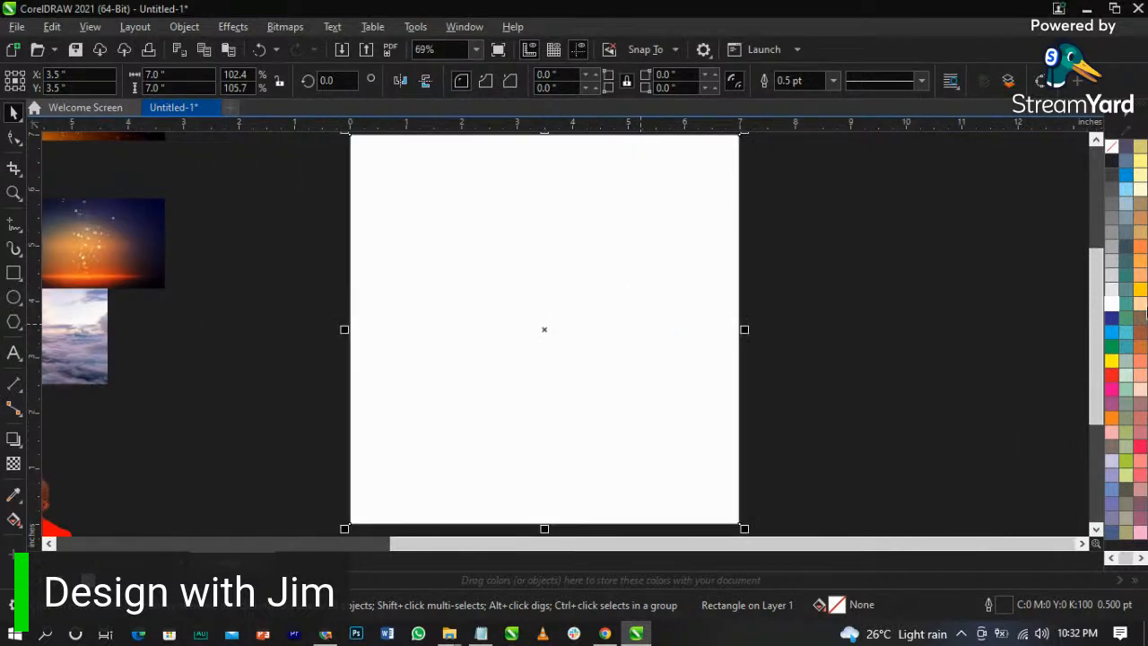
- Remove the outline of the page-sized rectangle and deselect it
right_click(1112, 153)
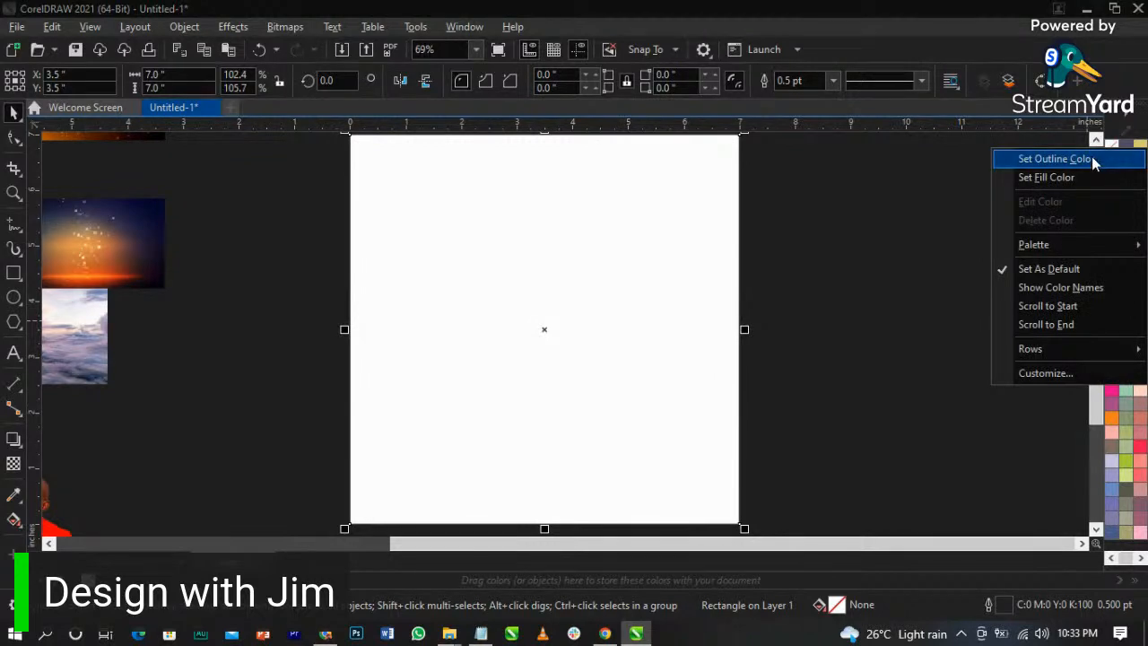
click(1091, 156)
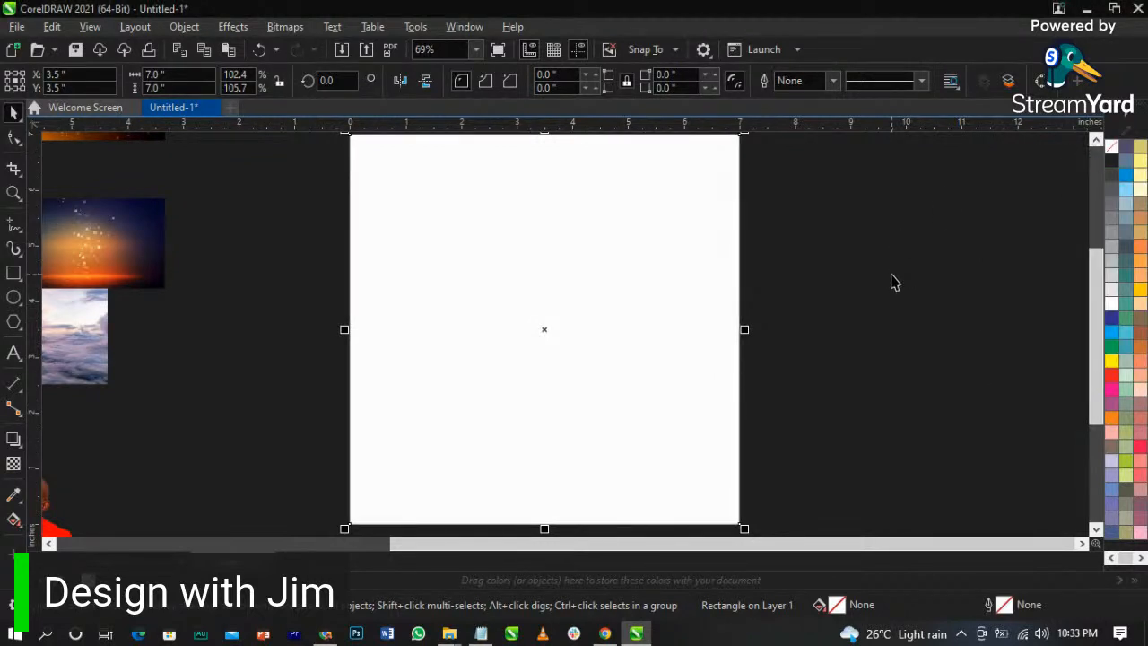
scroll(892, 283, down, 1)
click(892, 283)
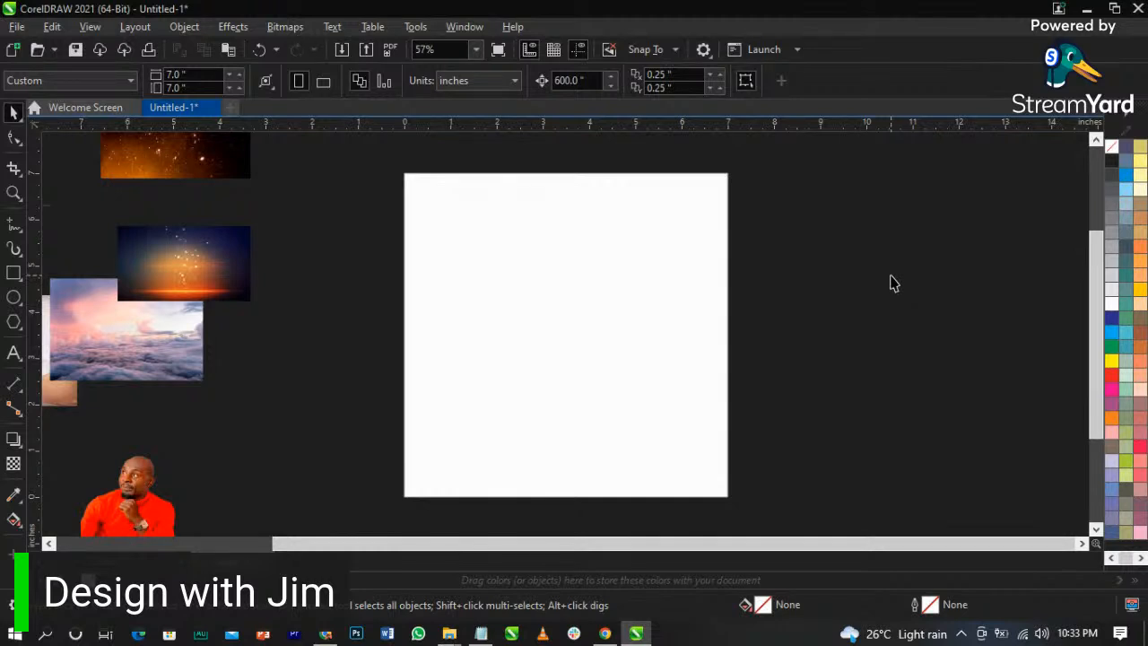
- Move the red dart image and the pale sky image to the empty area right of the page, shifting the pink cloud image aside
scroll(553, 300, down, 2)
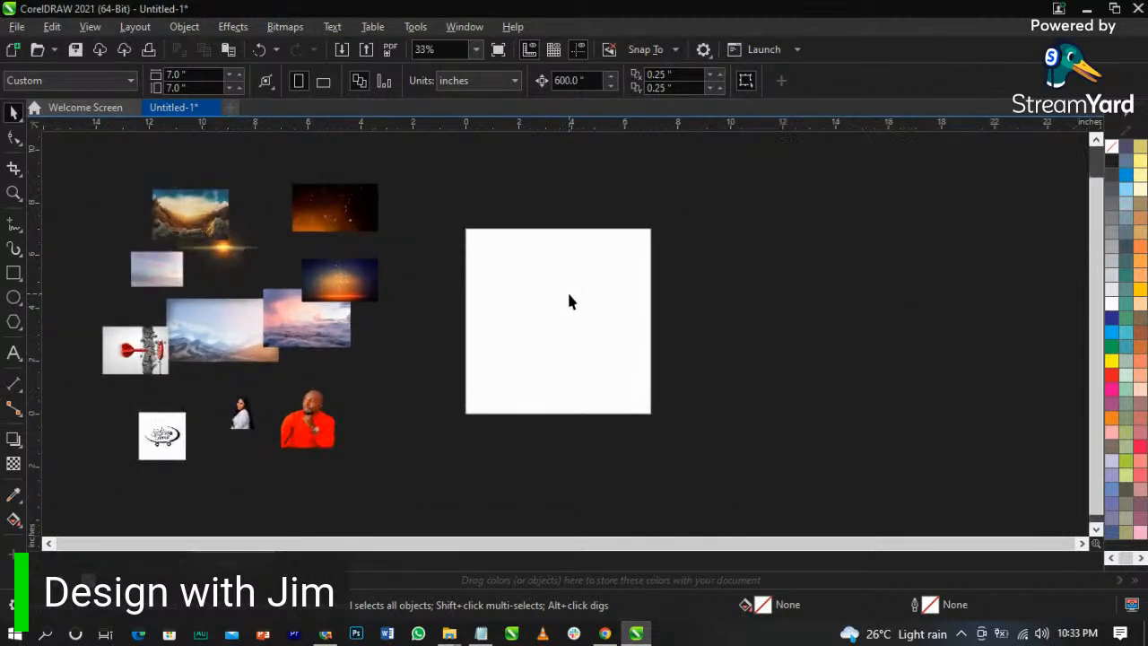
scroll(567, 303, up, 1)
click(269, 399)
drag(327, 399, 835, 316)
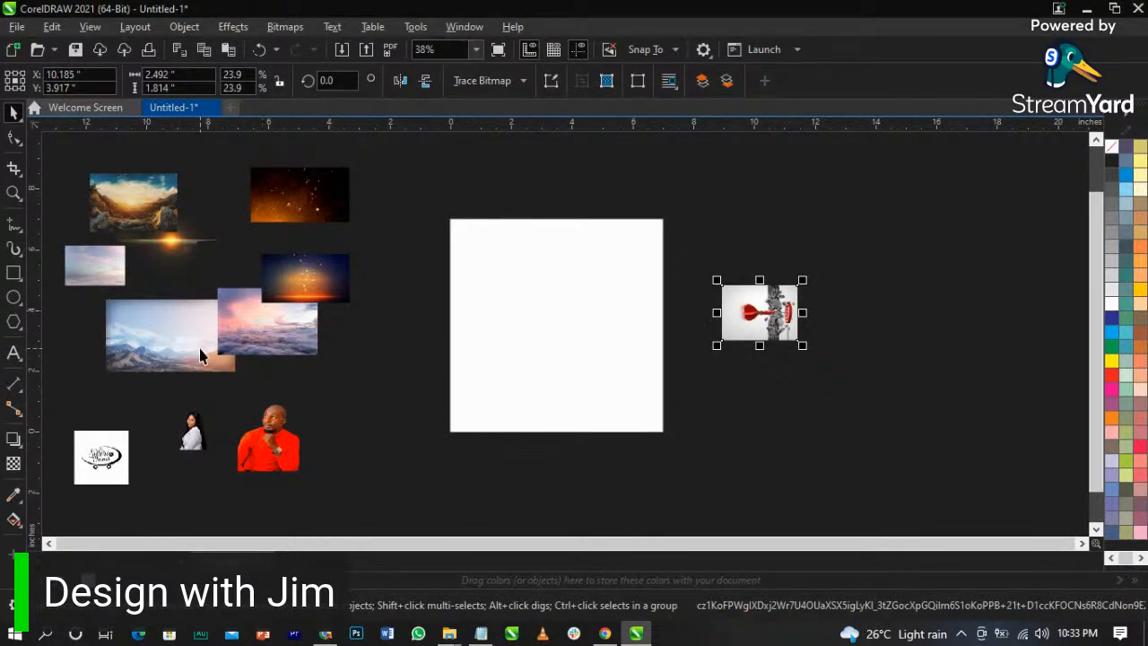
drag(266, 339, 208, 400)
drag(95, 265, 785, 377)
scroll(674, 400, up, 2)
scroll(594, 356, down, 2)
scroll(589, 355, up, 1)
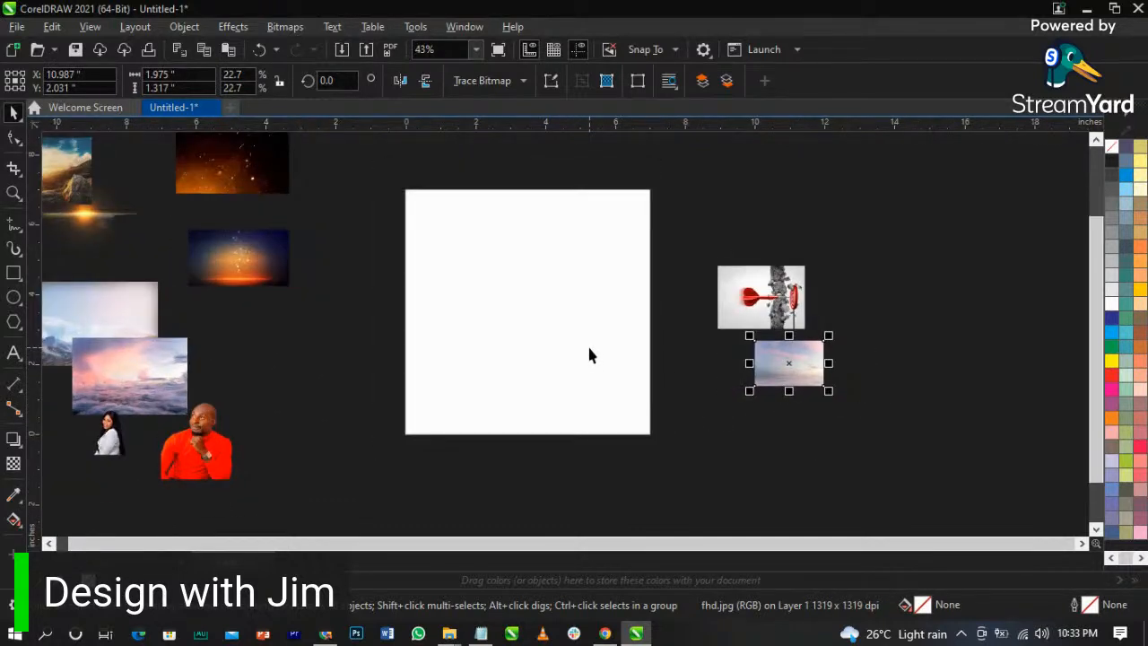
- Switch to the breaking limits notes in Notepad and copy the event text from the heading through the Ministering line
click(489, 633)
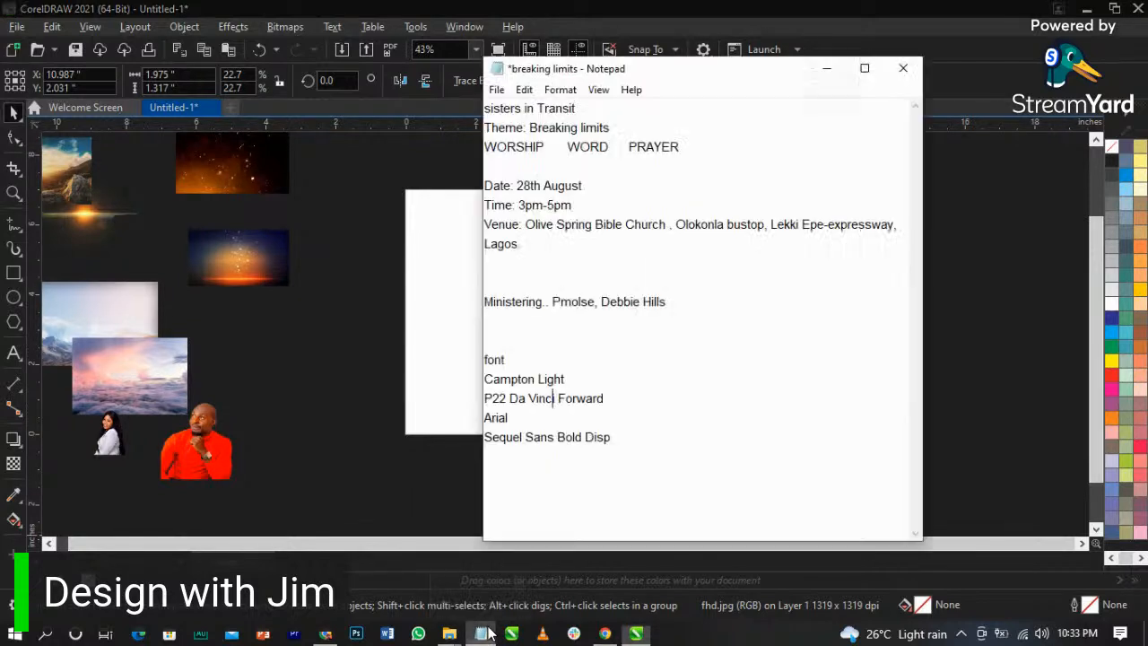
drag(666, 302, 484, 302)
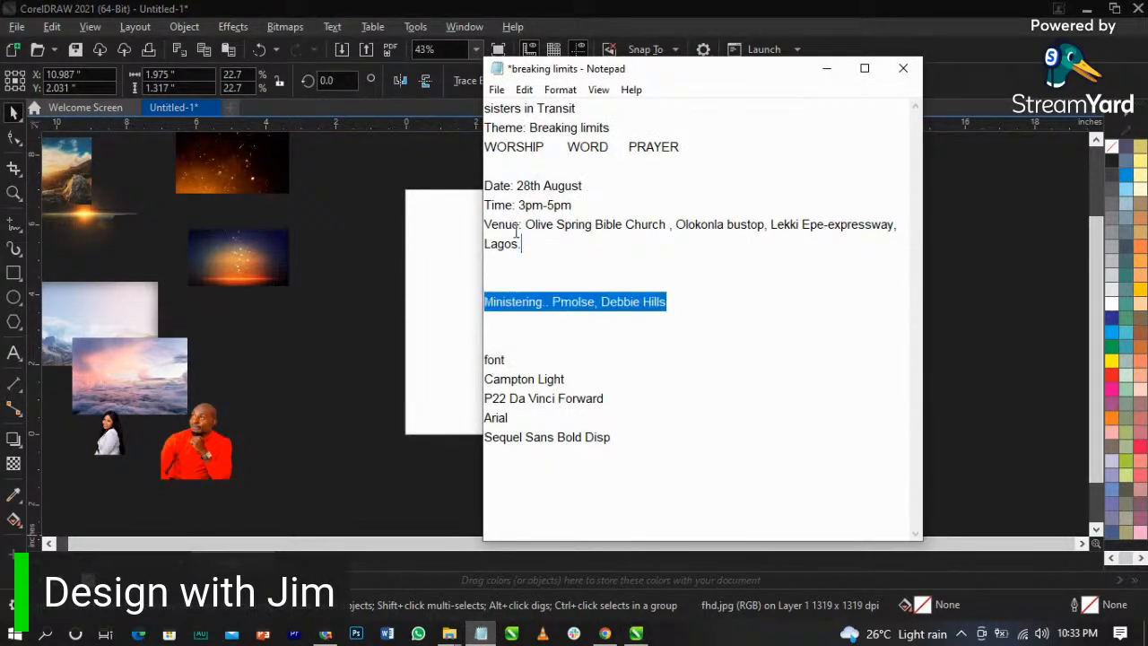
drag(530, 241, 465, 108)
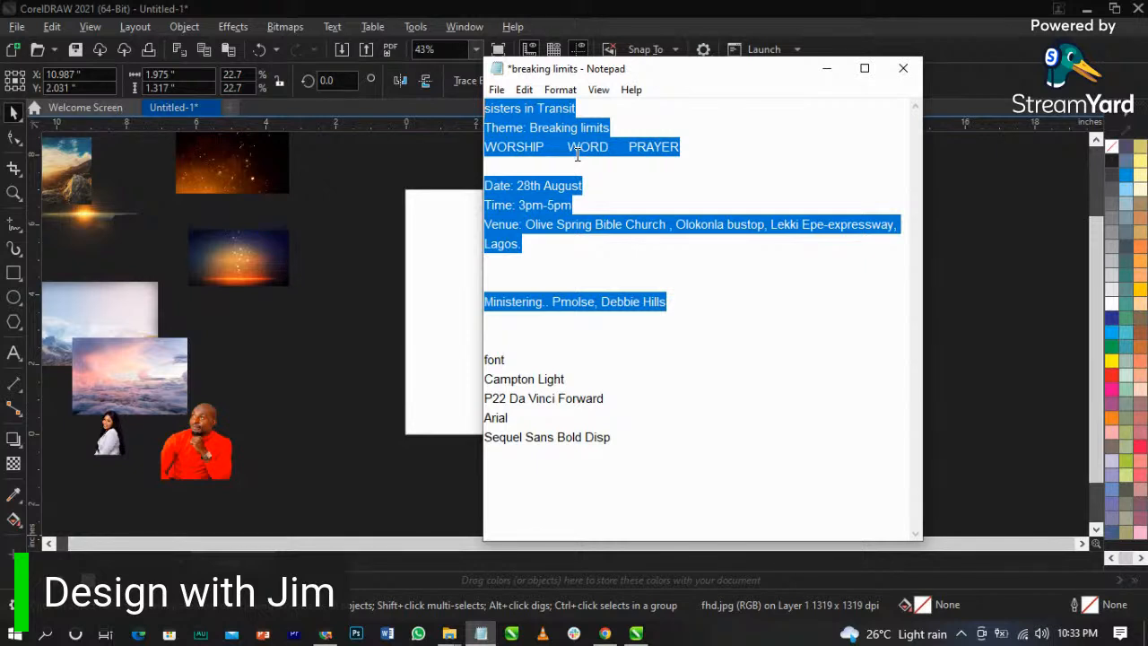
click(378, 259)
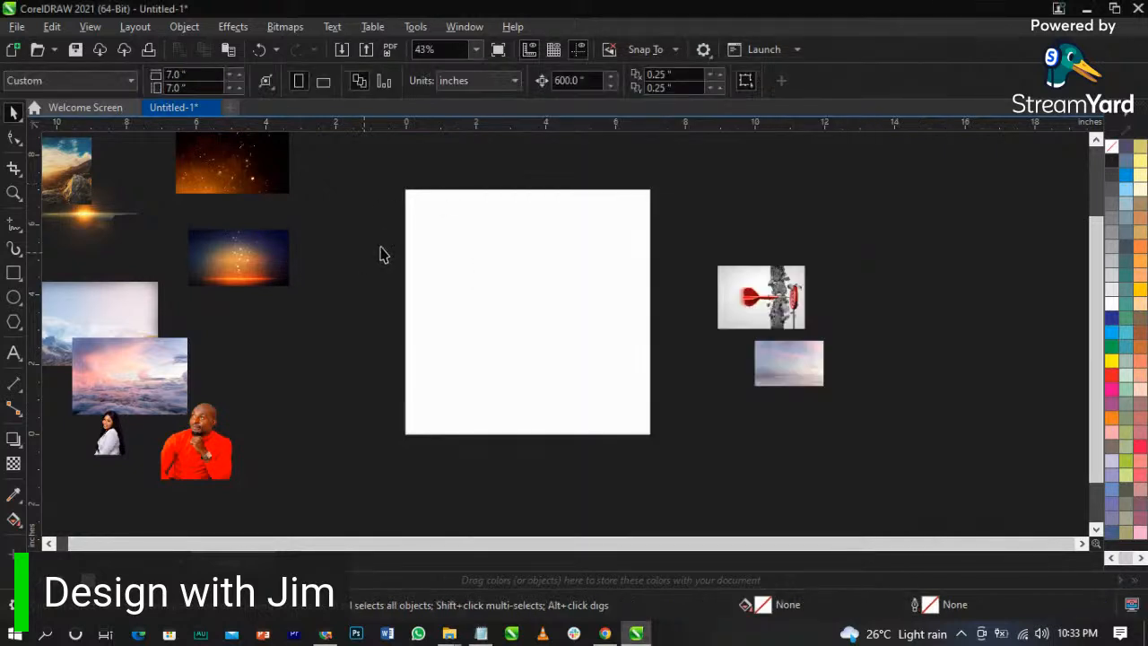
- Paste the event details as artistic text right of the page's reference images and fill the text with white
click(12, 353)
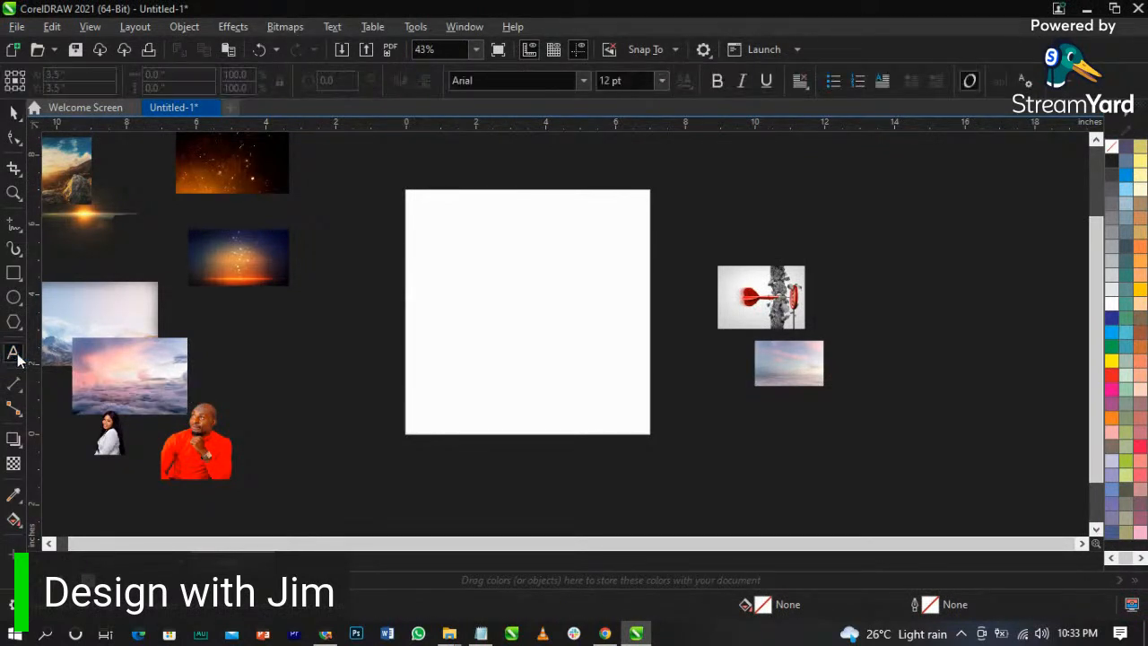
click(939, 299)
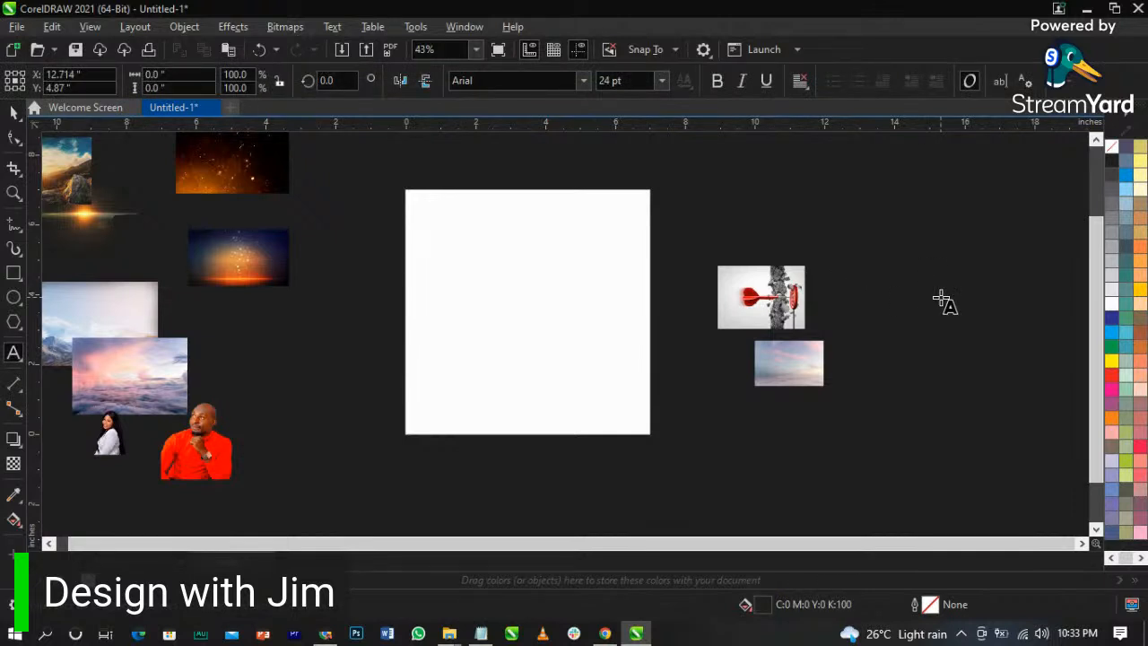
key(ctrl+v)
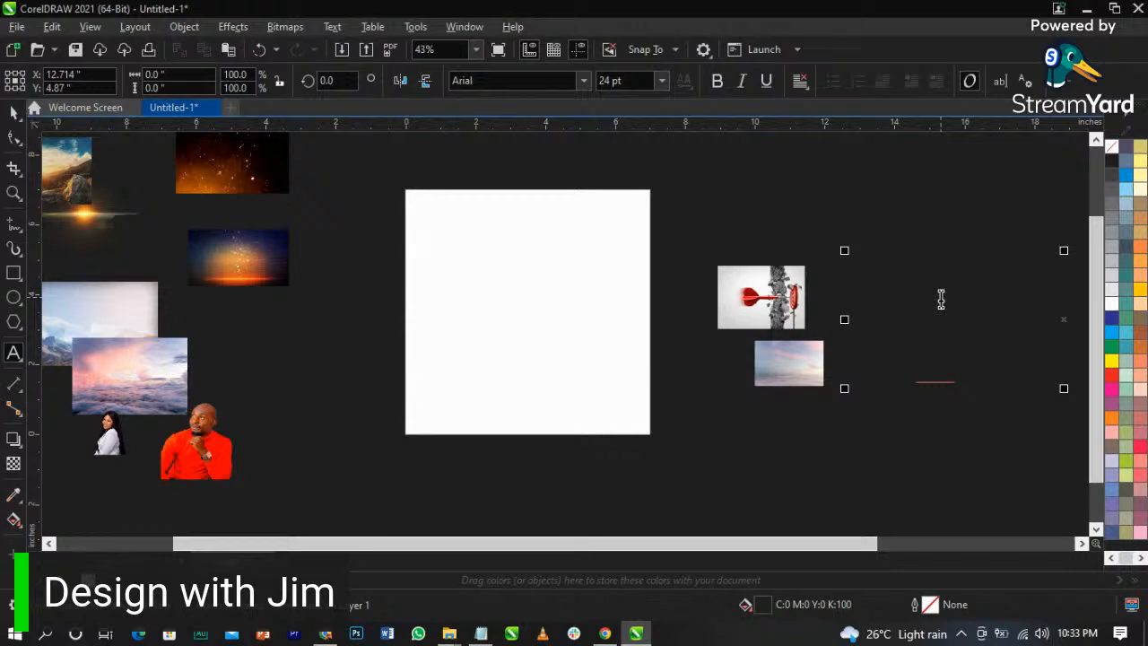
key(Escape)
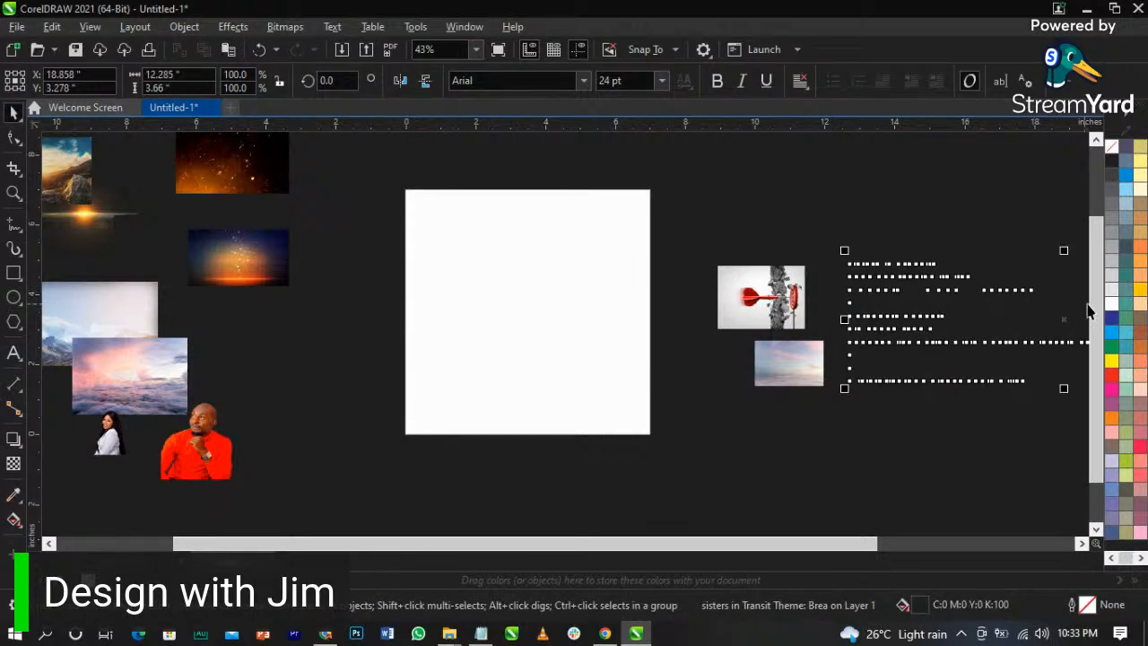
click(865, 210)
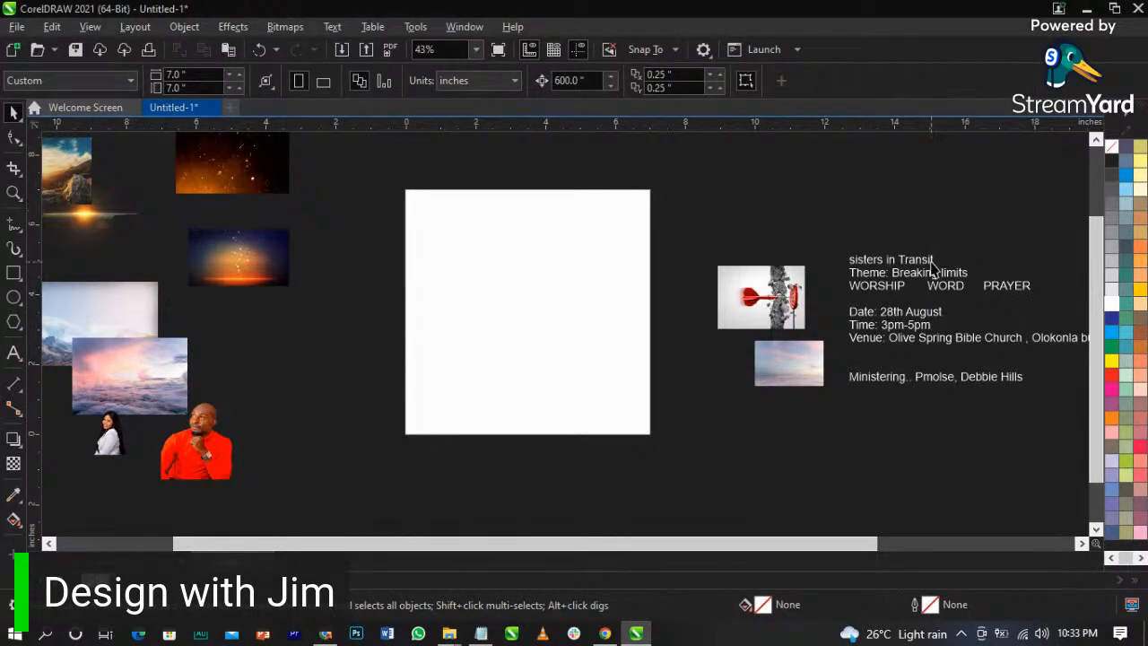
scroll(933, 266, up, 1)
click(906, 276)
scroll(905, 277, down, 1)
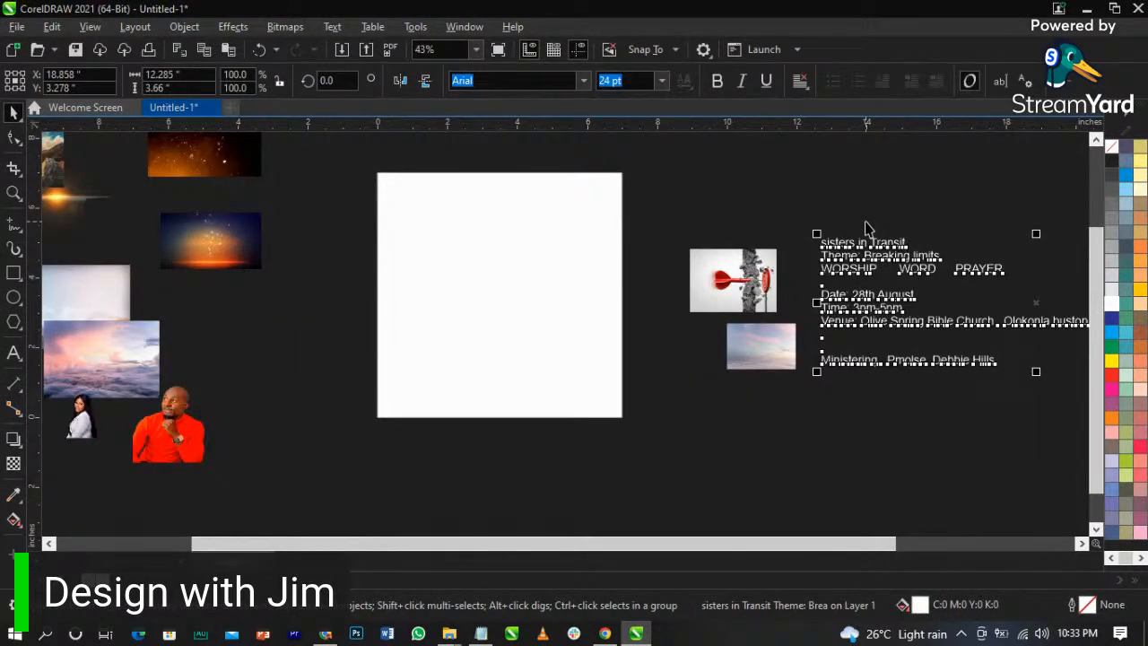
scroll(613, 260, down, 1)
scroll(613, 260, up, 1)
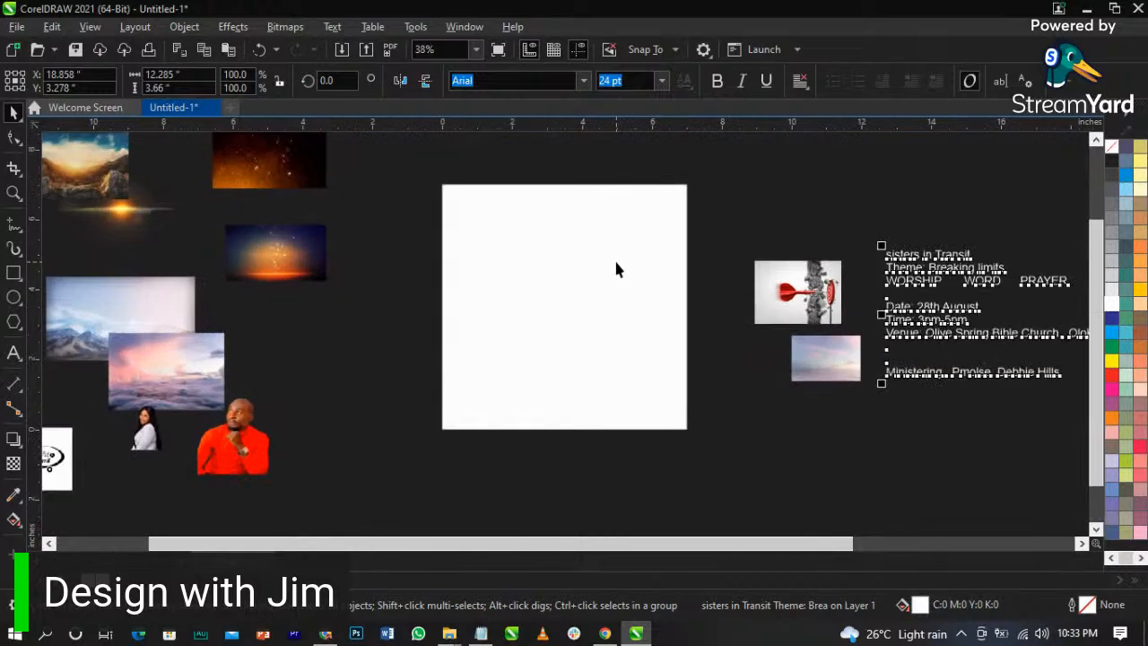
- Place the pale sky image on the page and enlarge it to about 6.97 by 4.65 inches
drag(825, 357, 582, 293)
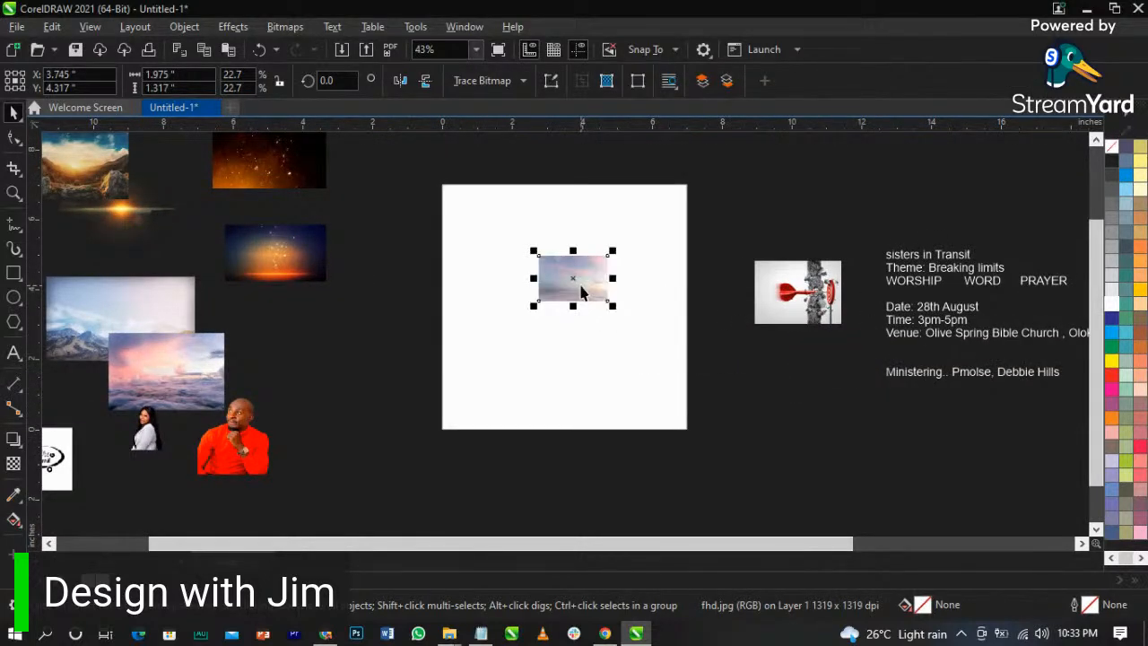
scroll(582, 292, up, 2)
drag(648, 327, 869, 469)
scroll(648, 385, down, 2)
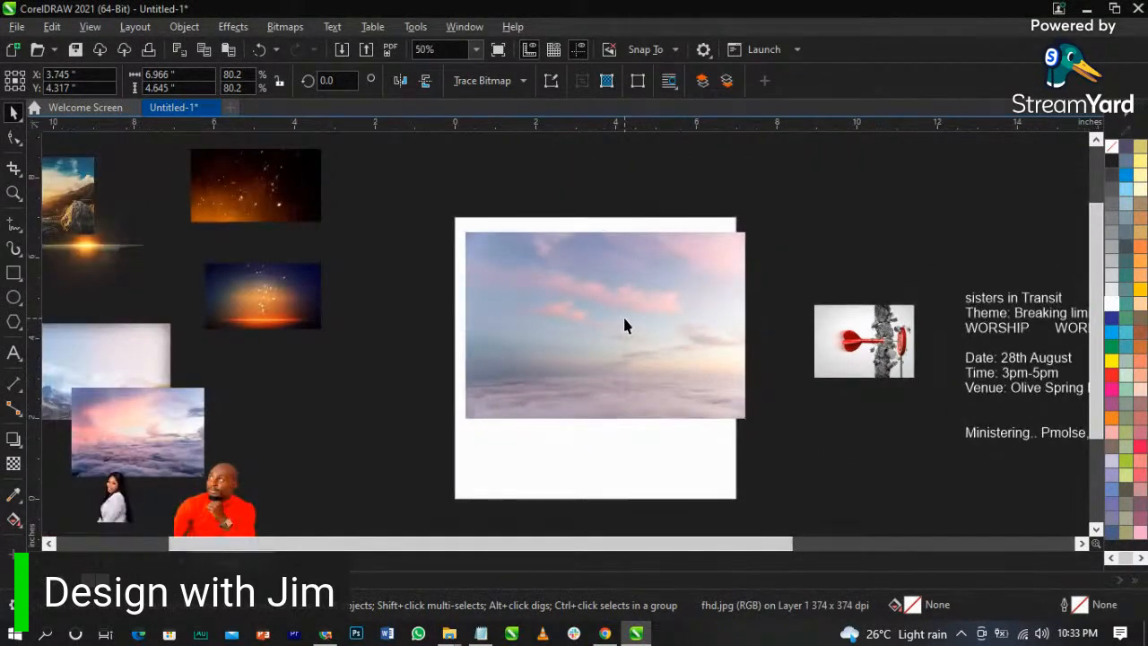
- Recentre the page-sized rectangle, and enlarge the sky image to about 7.52 by 5.01 inches over the page's upper part
click(616, 315)
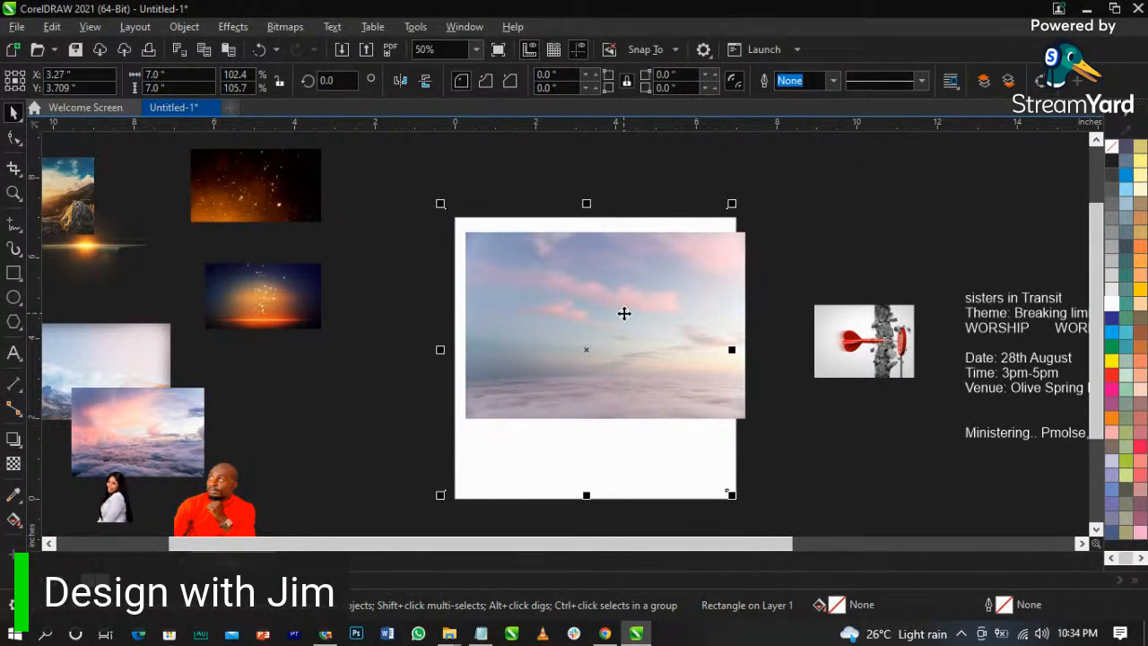
scroll(625, 319, up, 1)
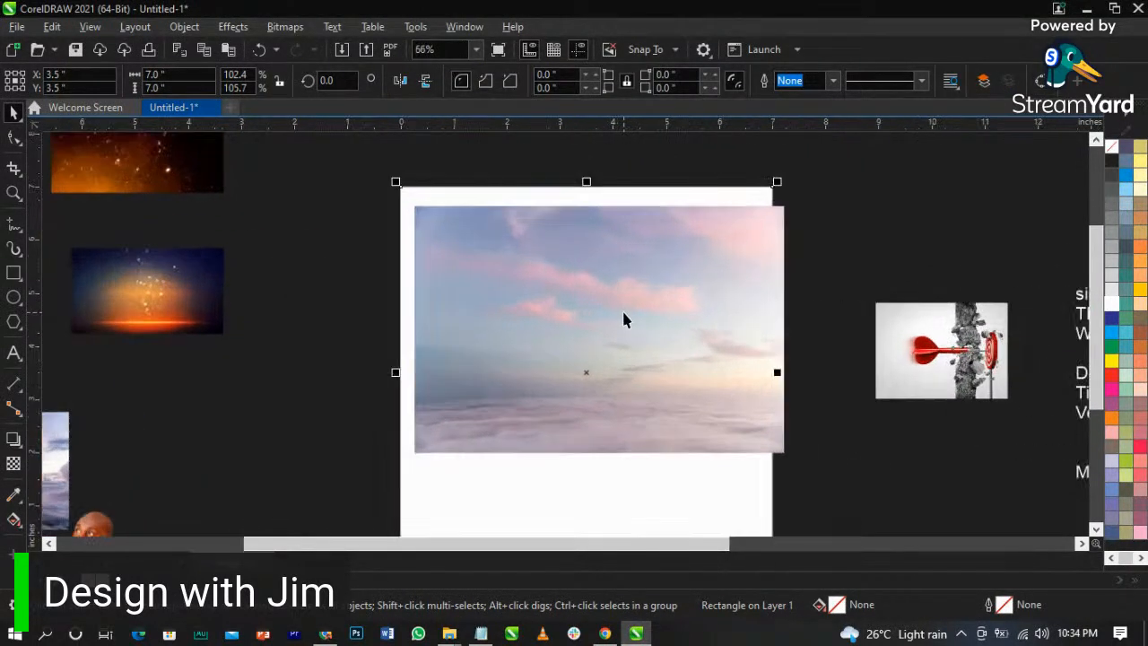
drag(645, 308, 628, 277)
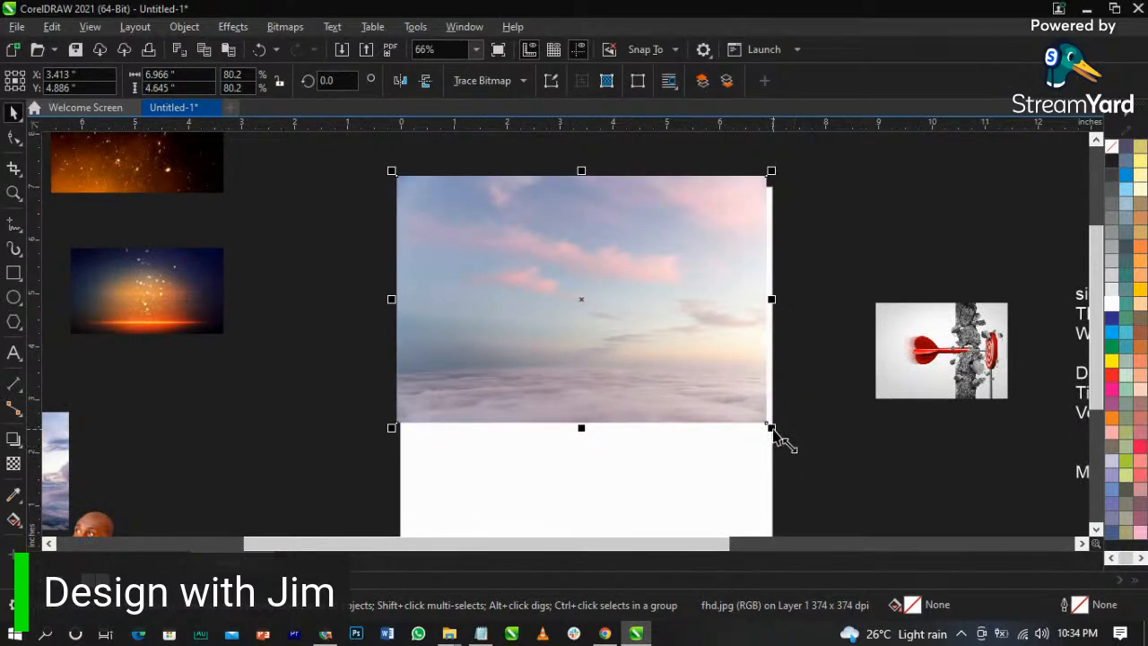
drag(777, 434, 783, 437)
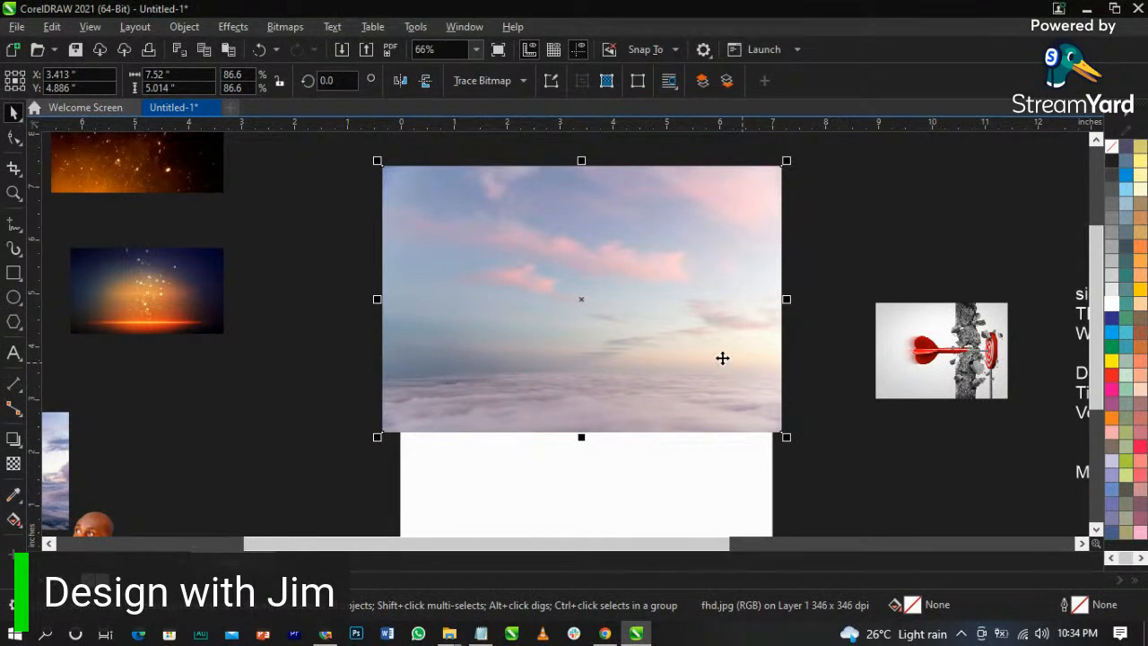
drag(657, 328, 662, 330)
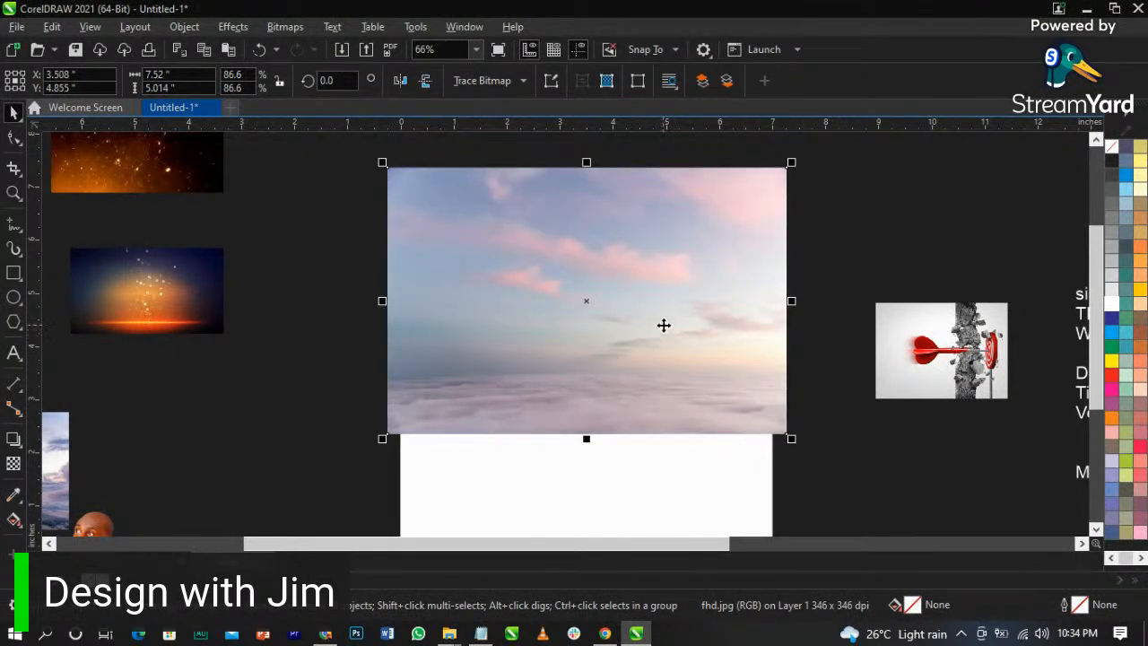
- Apply a vertical linear transparency to the sky image so its lower part fades out into the white page
click(12, 464)
drag(598, 307, 597, 409)
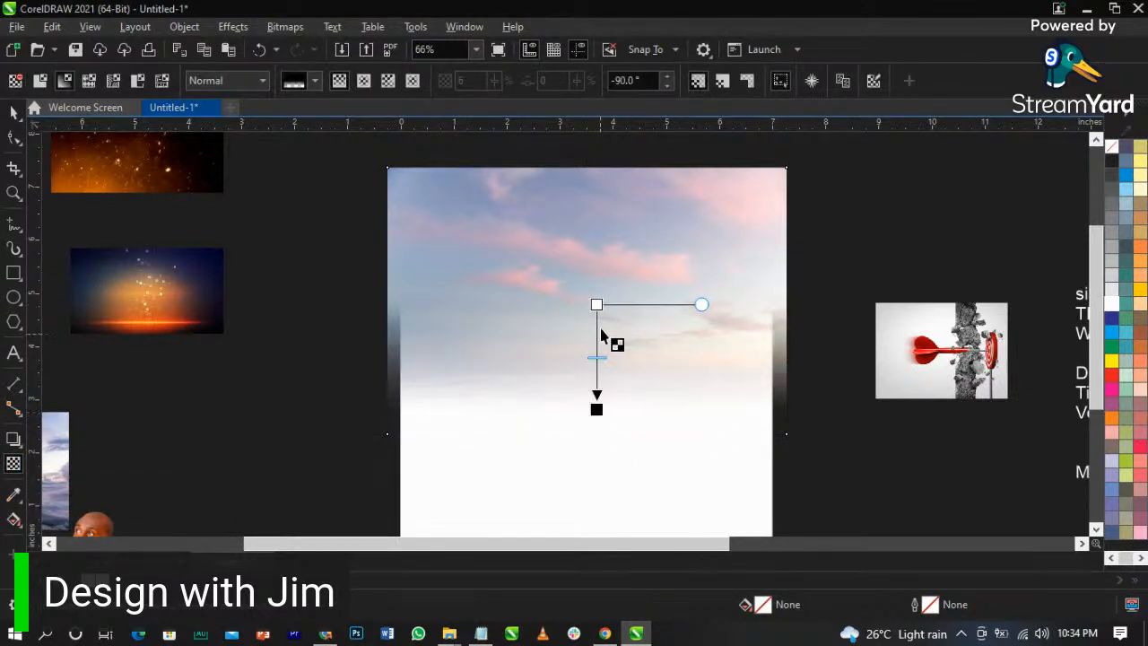
drag(597, 304, 597, 282)
key(space)
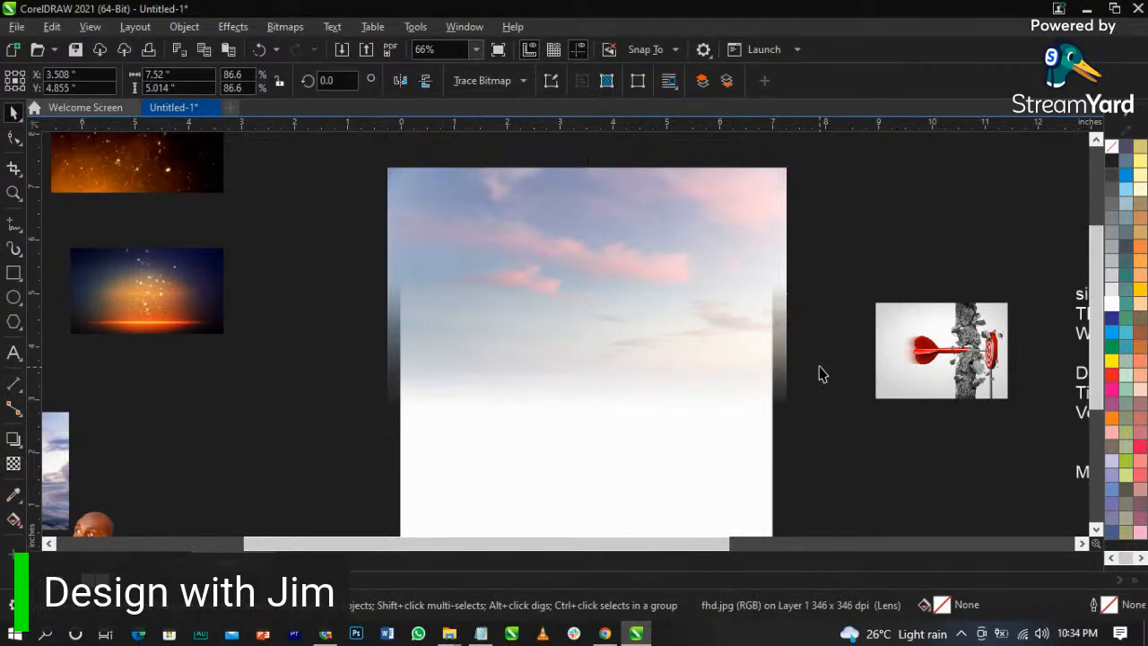
- PowerClip the faded sky image inside the page-sized rectangle
right_click(625, 292)
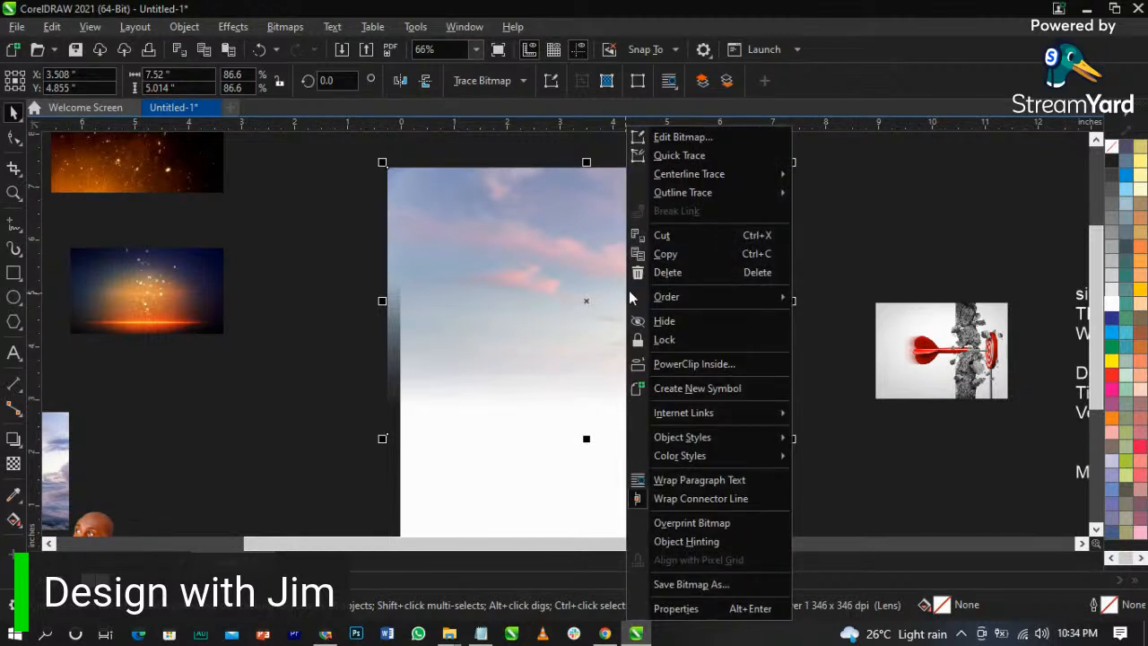
click(702, 364)
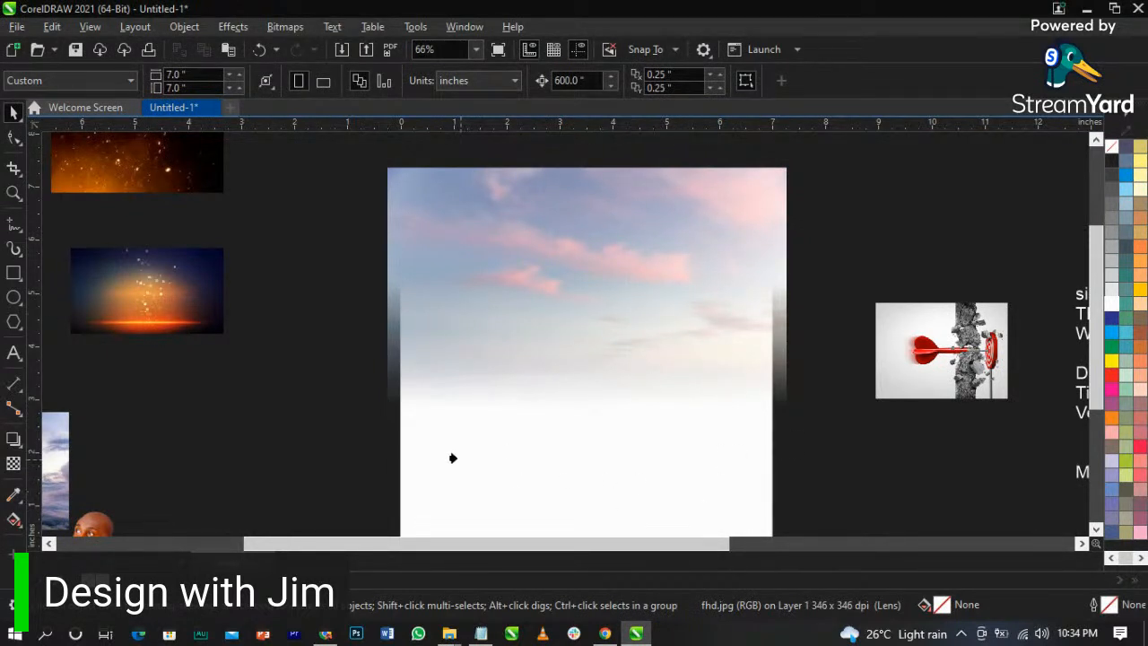
click(411, 497)
click(807, 422)
scroll(619, 285, down, 1)
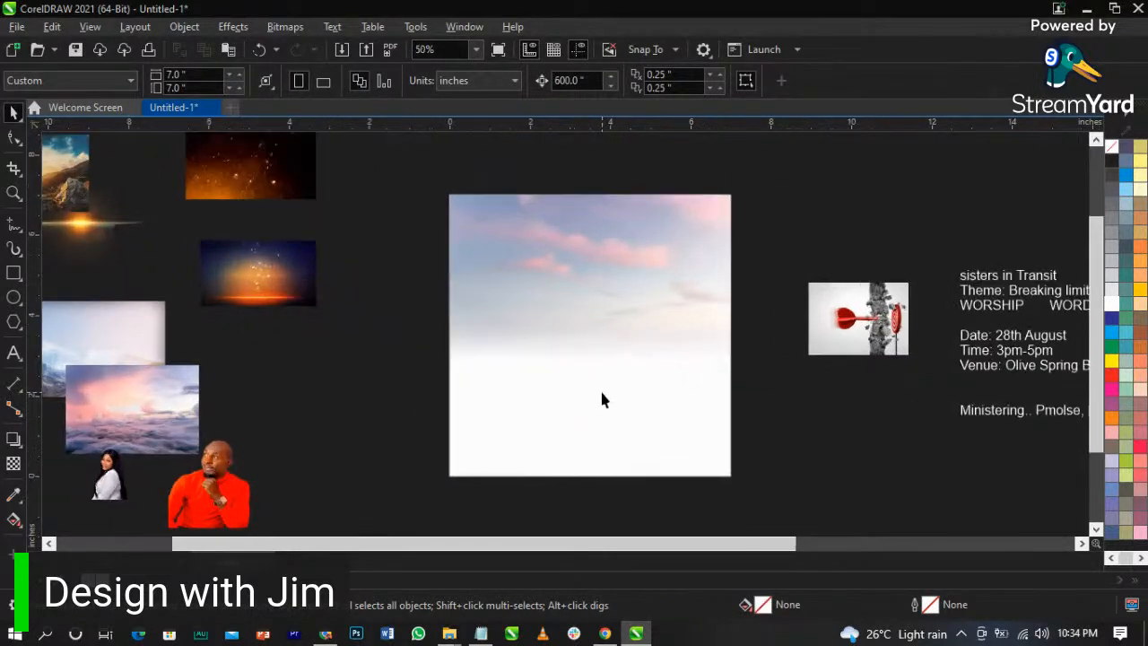
scroll(629, 310, up, 1)
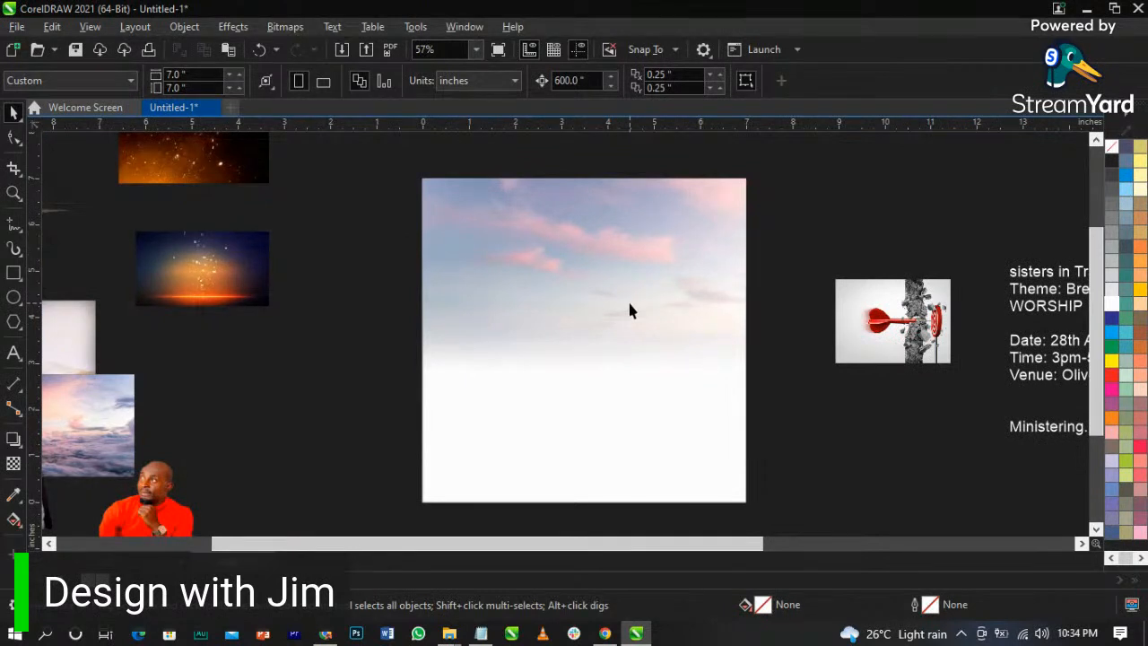
- Place the red dart image against the page's right edge over the sky, enlarged to about 3.76 by 2.73 inches
click(687, 395)
click(859, 415)
drag(890, 357, 718, 305)
scroll(717, 304, up, 5)
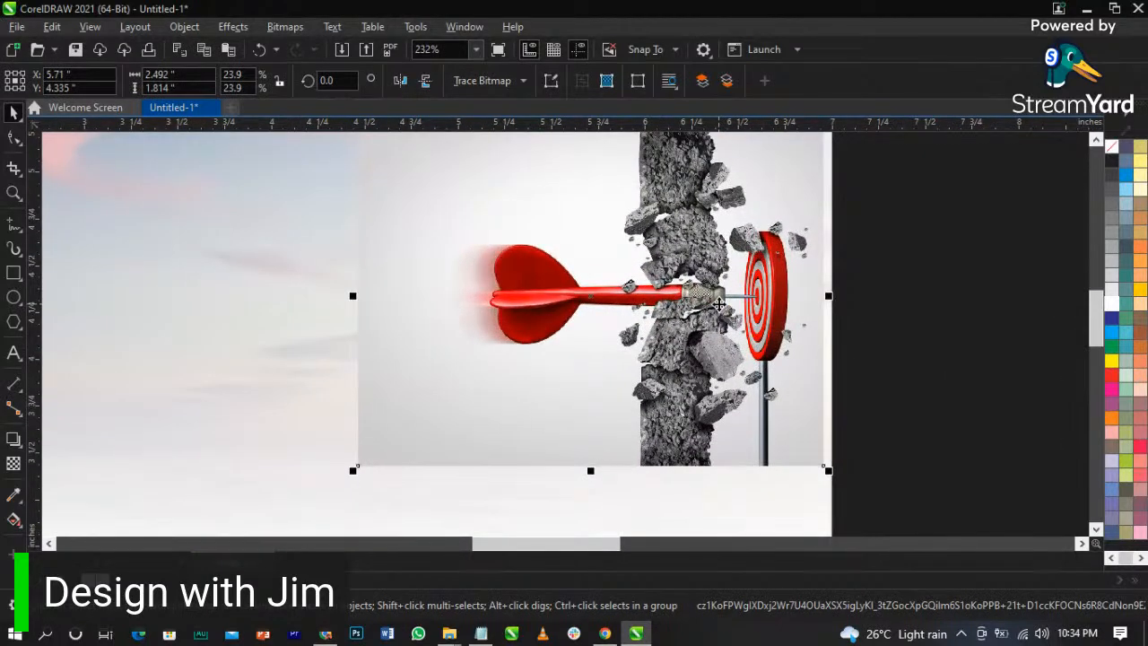
scroll(642, 328, down, 4)
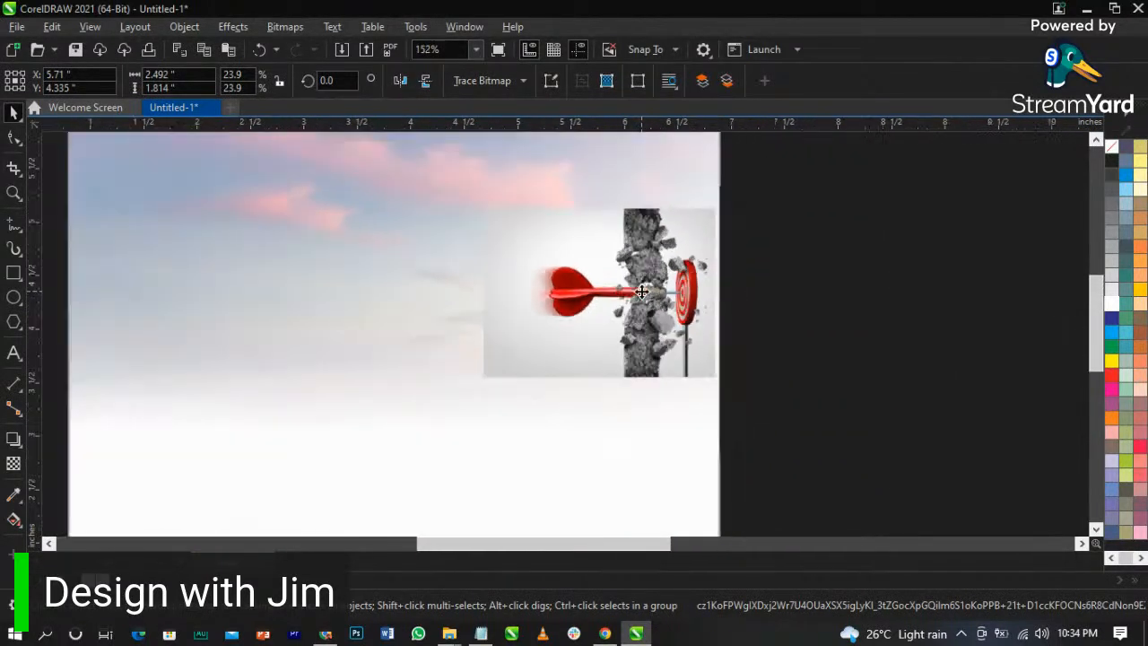
scroll(607, 231, down, 3)
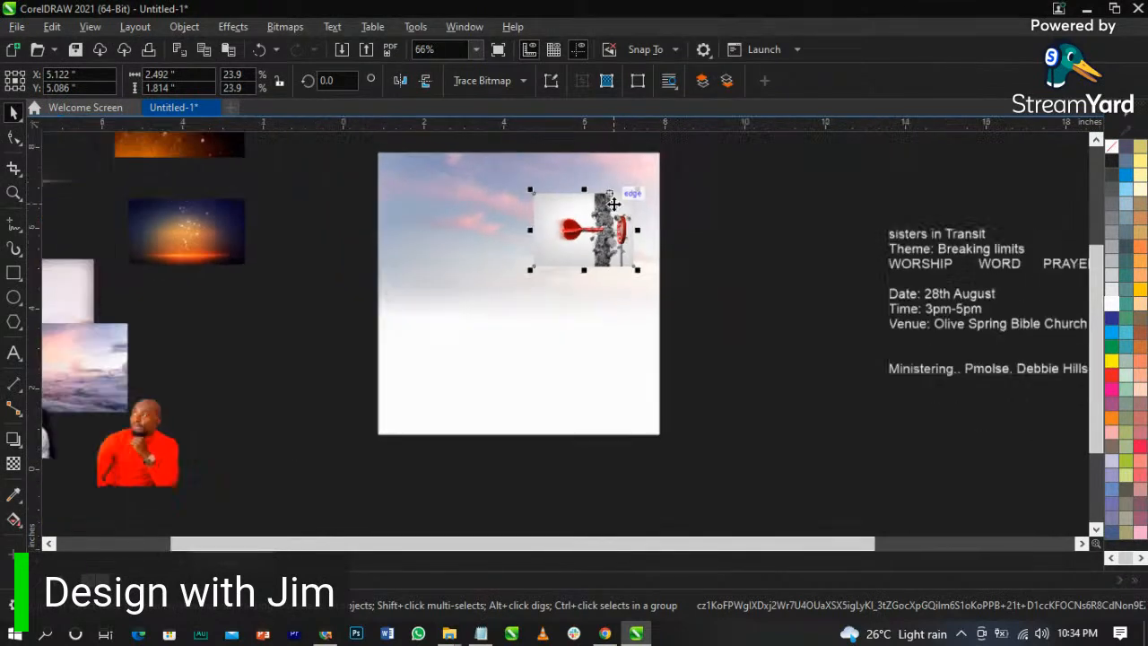
drag(646, 220, 687, 193)
scroll(565, 216, up, 3)
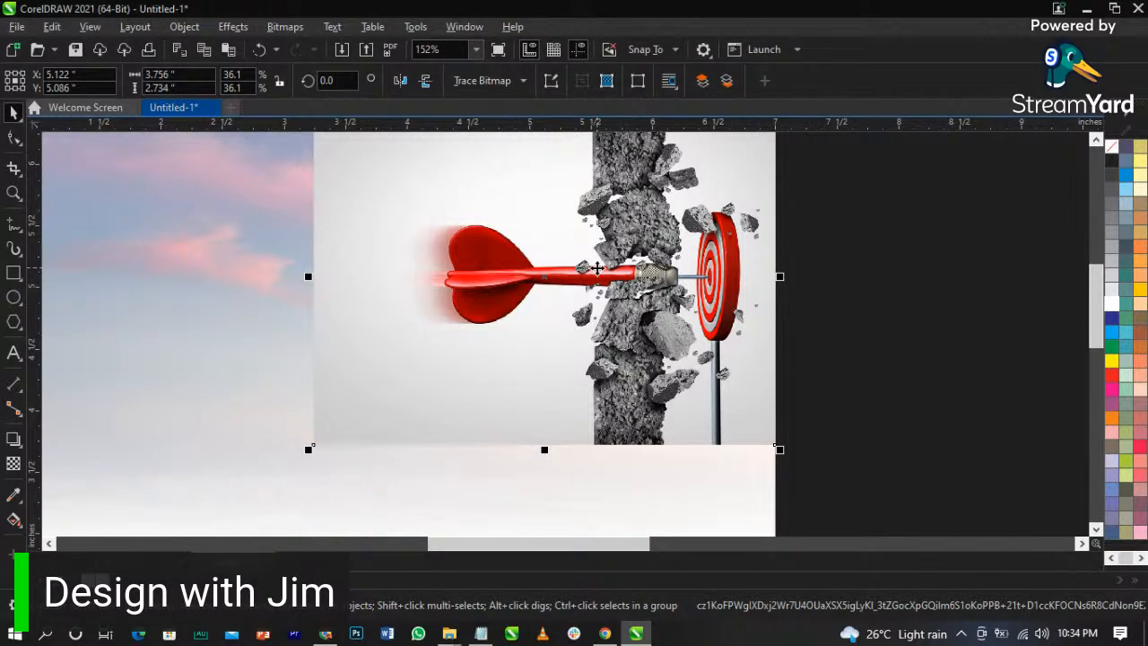
scroll(596, 268, down, 3)
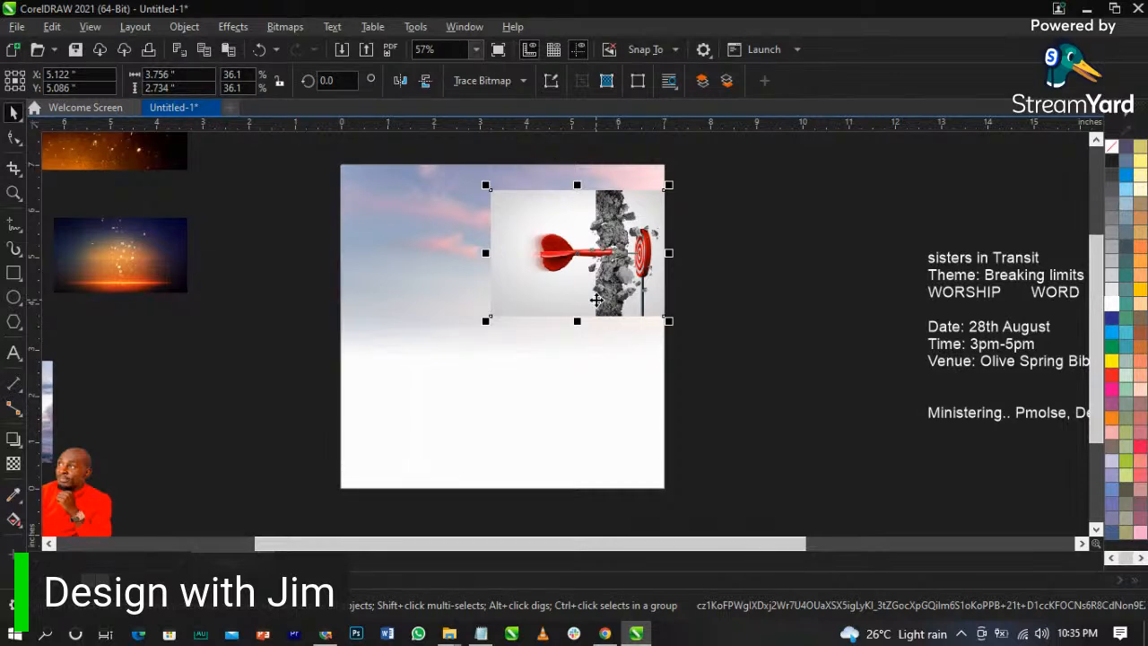
- Insert a blank line between "sisters in Transit" and "Theme: Breaking limits" in the event text
scroll(596, 298, down, 2)
scroll(952, 327, up, 4)
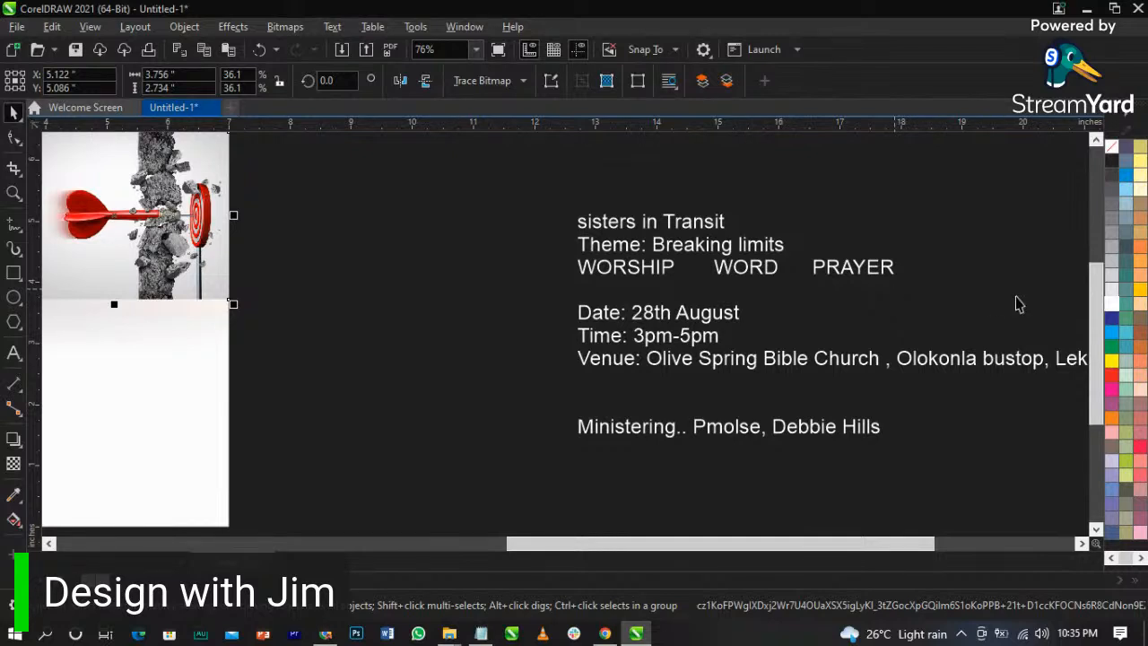
click(580, 262)
double_click(580, 246)
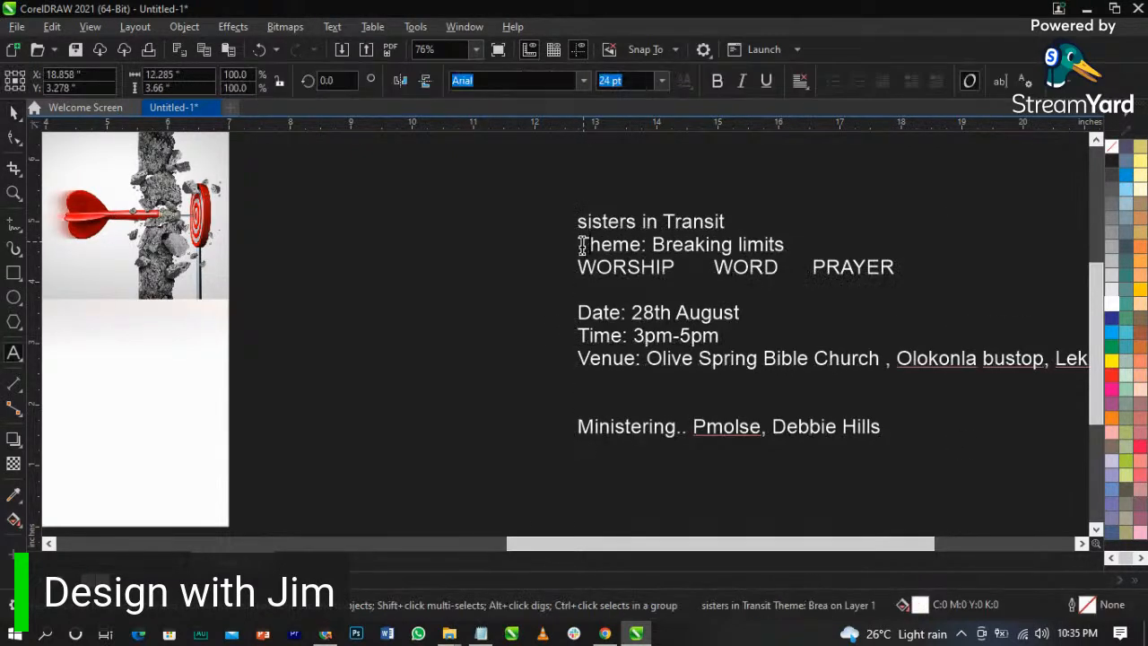
key(Return)
key(Escape)
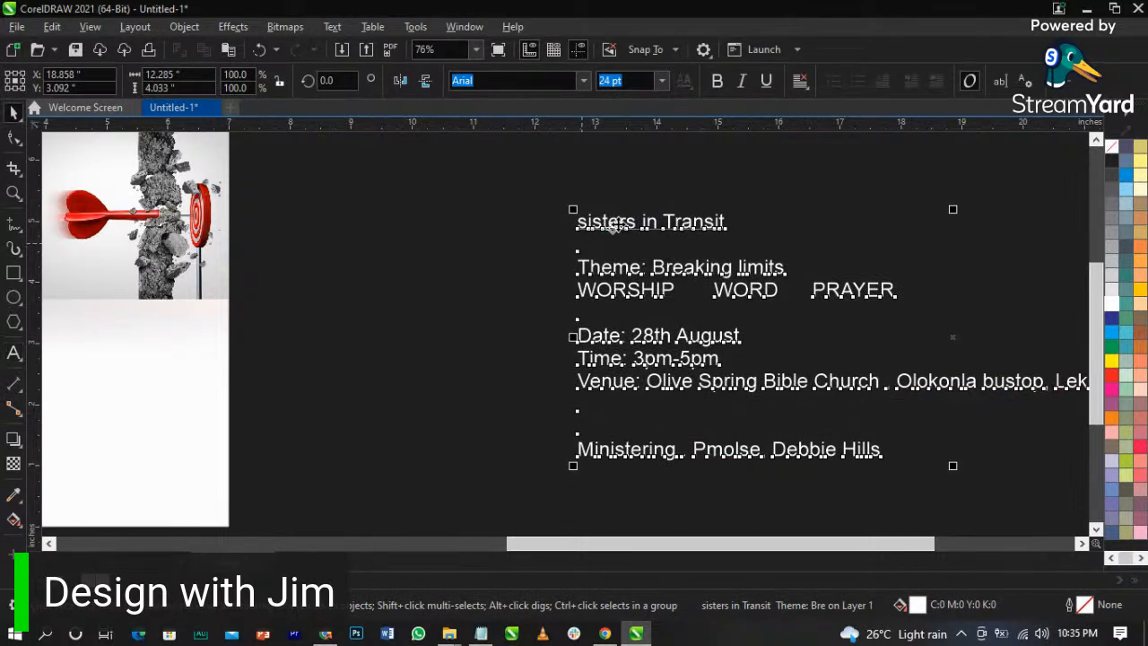
key(Escape)
double_click(668, 282)
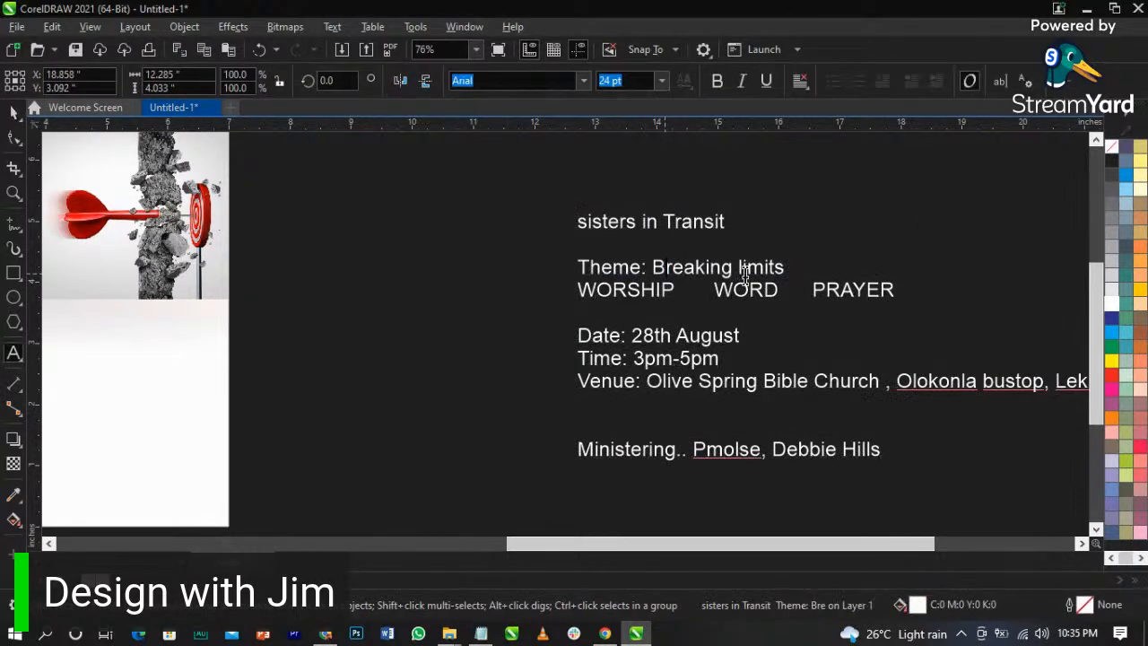
scroll(831, 269, down, 2)
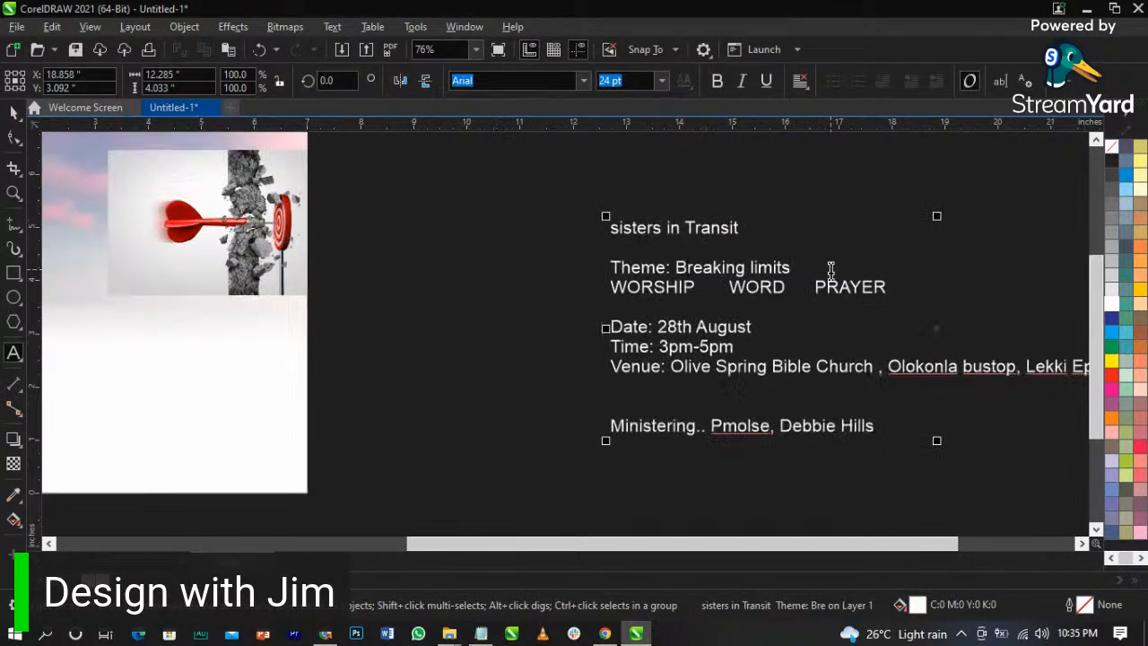
scroll(417, 280, up, 2)
scroll(479, 192, up, 2)
scroll(481, 190, down, 3)
scroll(482, 188, up, 5)
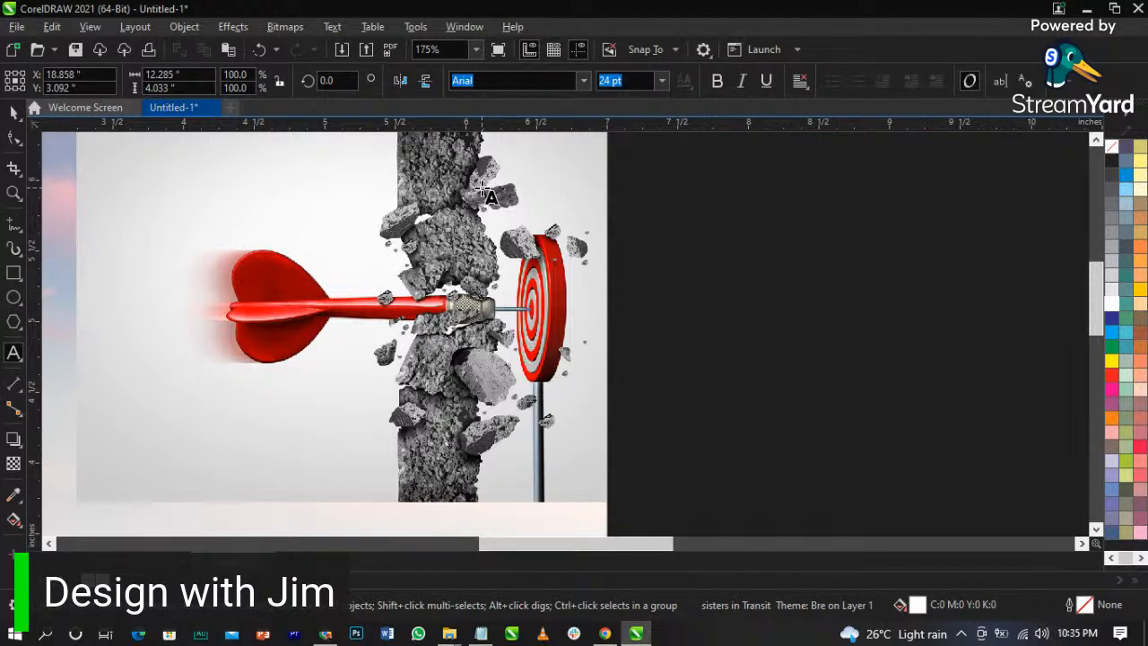
scroll(633, 243, down, 6)
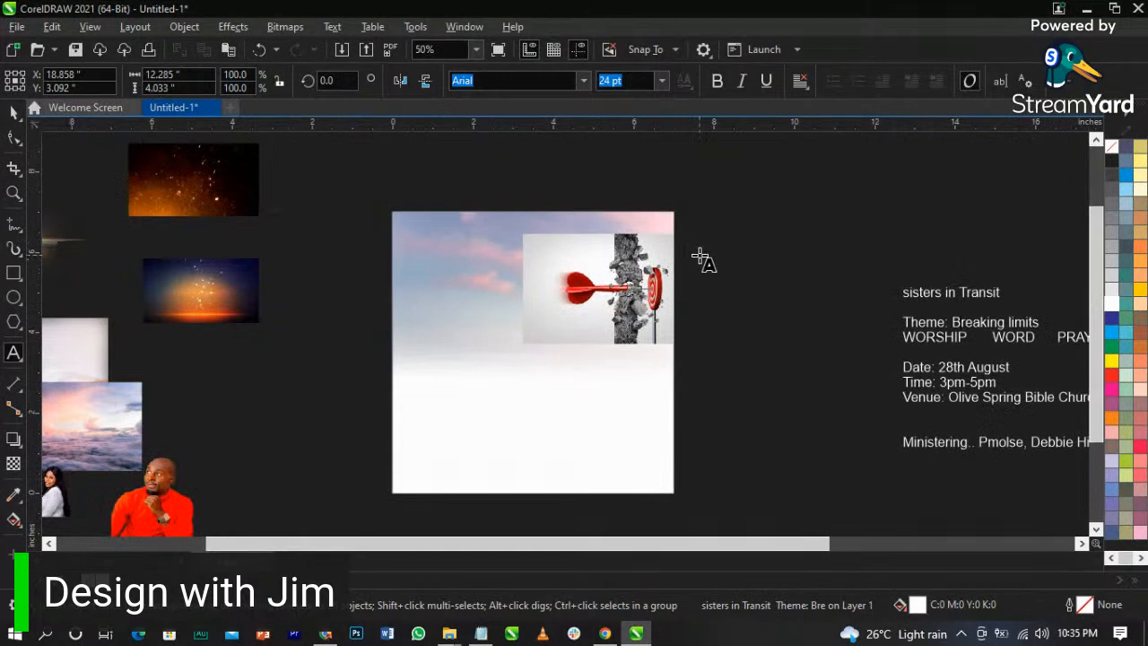
- Move the event text block closer to the right side of the page
key(space)
click(652, 267)
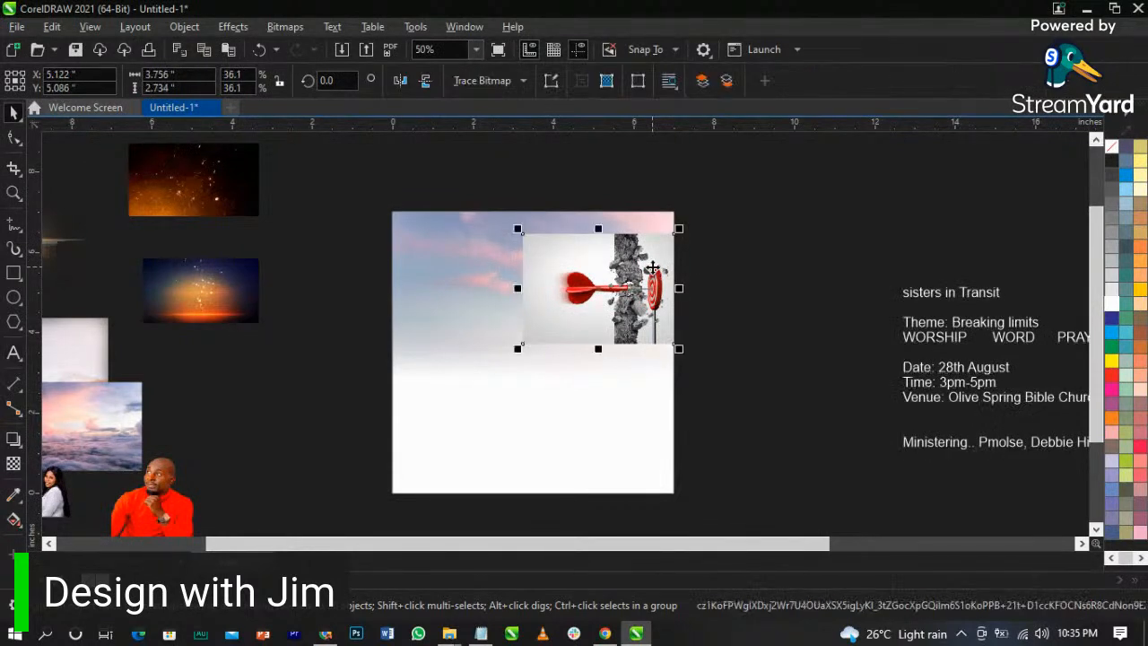
scroll(652, 267, up, 1)
drag(983, 343, 762, 296)
- Move the dart image up until its top edge aligns with the top of the page
scroll(762, 296, up, 1)
click(646, 295)
key(Escape)
click(647, 296)
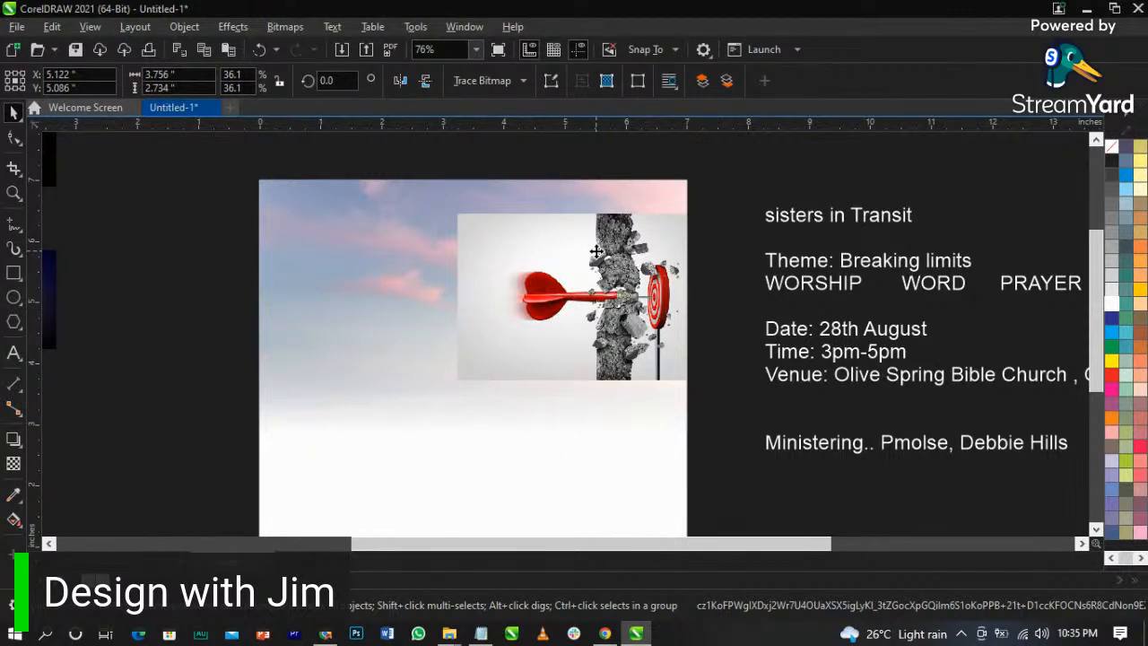
drag(596, 252, 603, 218)
shift+click(415, 274)
click(615, 209)
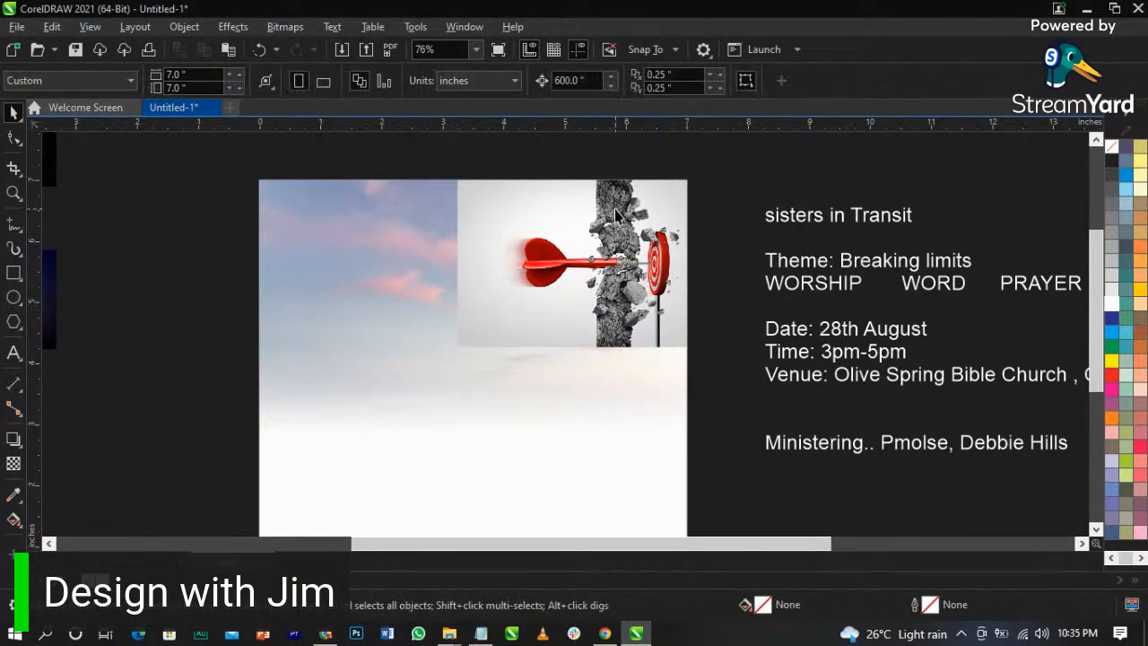
- Scale the dart image down proportionally to about 3.49 by 2.54 inches, keeping its upper-right corner at the page corner
scroll(614, 209, up, 2)
scroll(323, 279, up, 4)
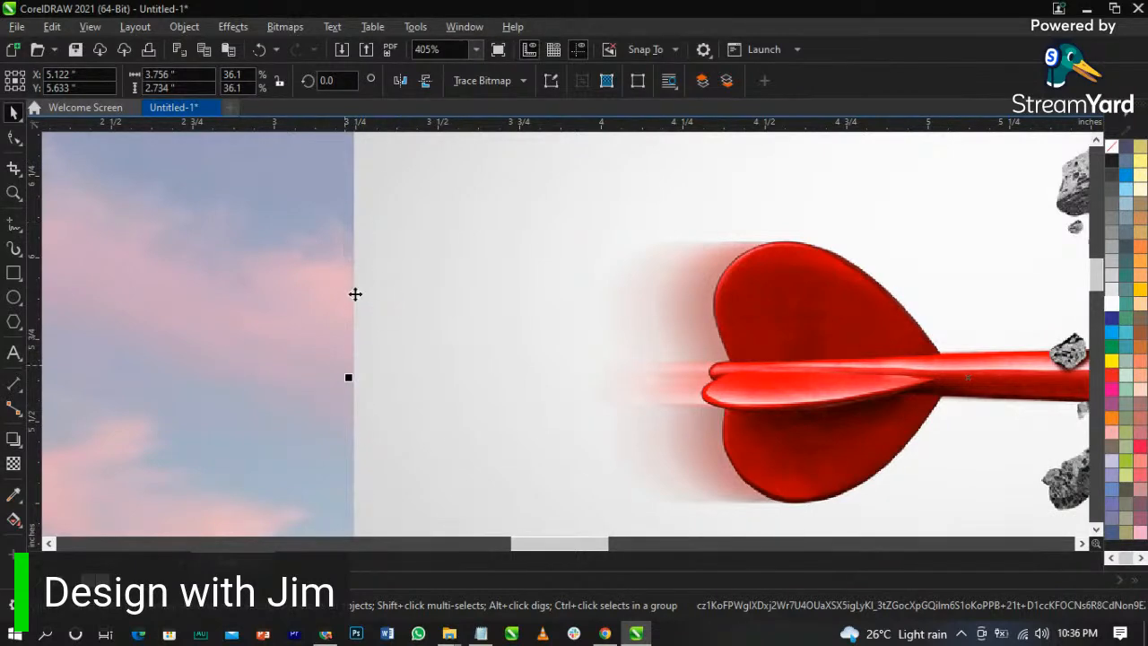
scroll(328, 308, down, 4)
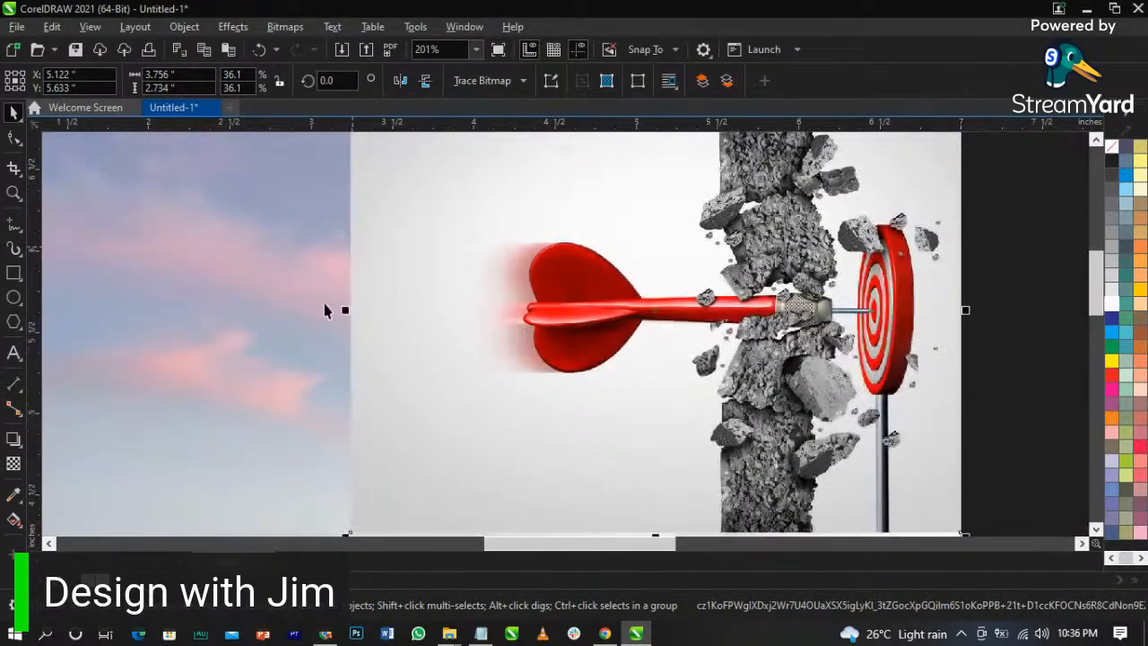
scroll(379, 269, up, 5)
scroll(379, 271, down, 1)
scroll(380, 272, down, 1)
scroll(377, 278, up, 1)
scroll(361, 274, down, 1)
scroll(360, 274, down, 10)
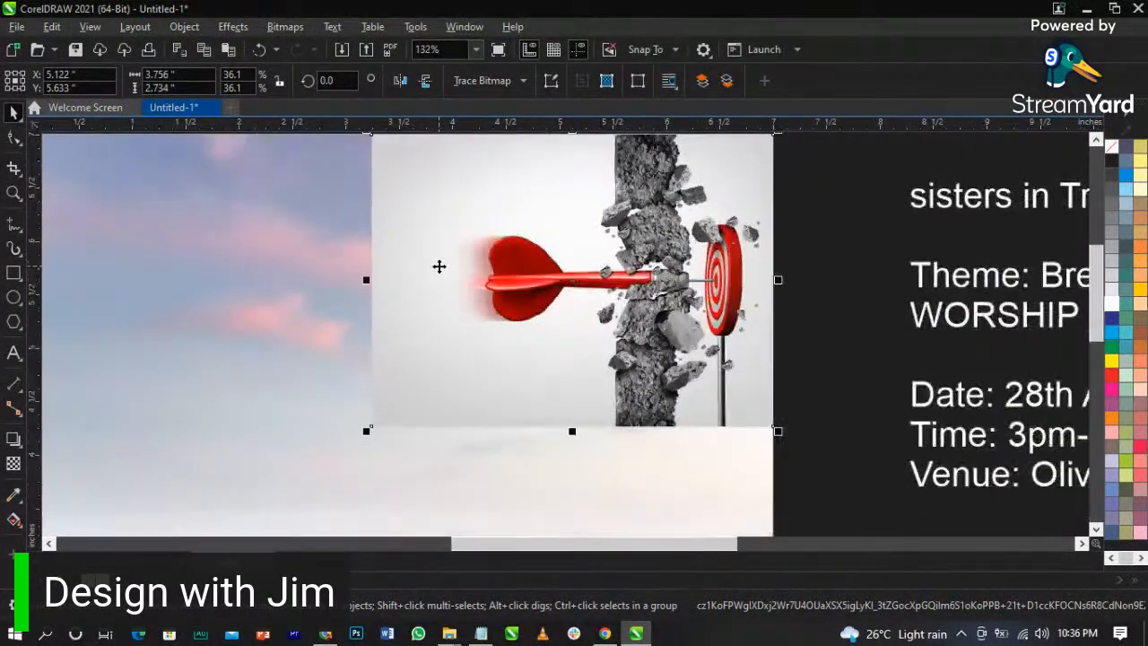
scroll(490, 227, up, 2)
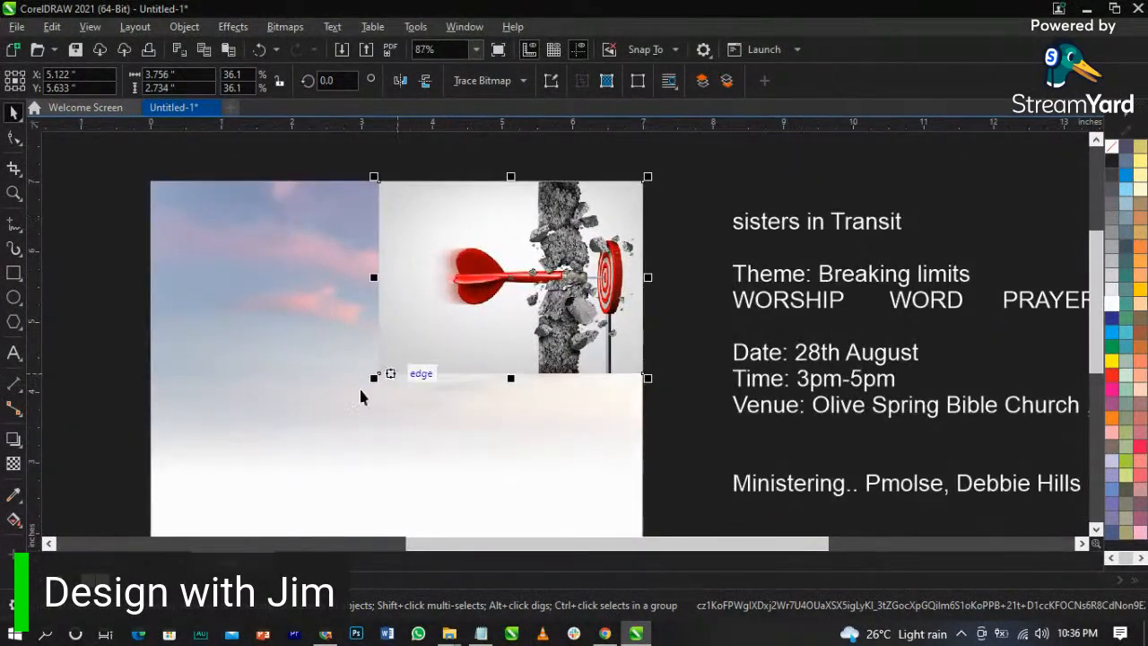
drag(377, 380, 395, 377)
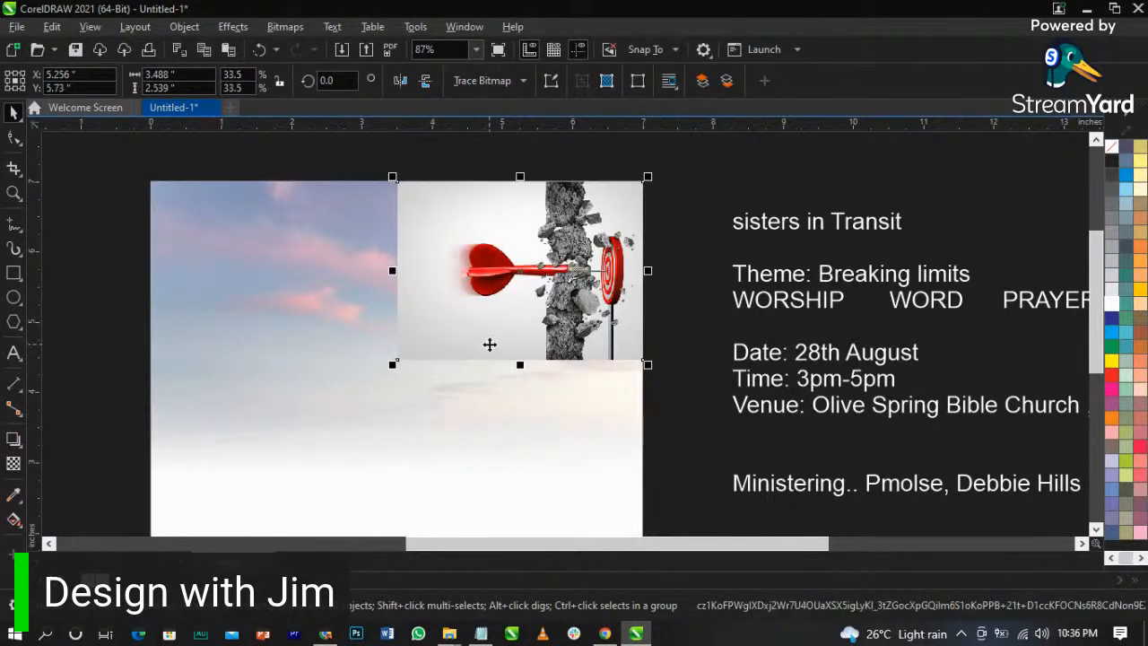
scroll(490, 342, up, 1)
scroll(489, 343, down, 1)
scroll(551, 208, up, 3)
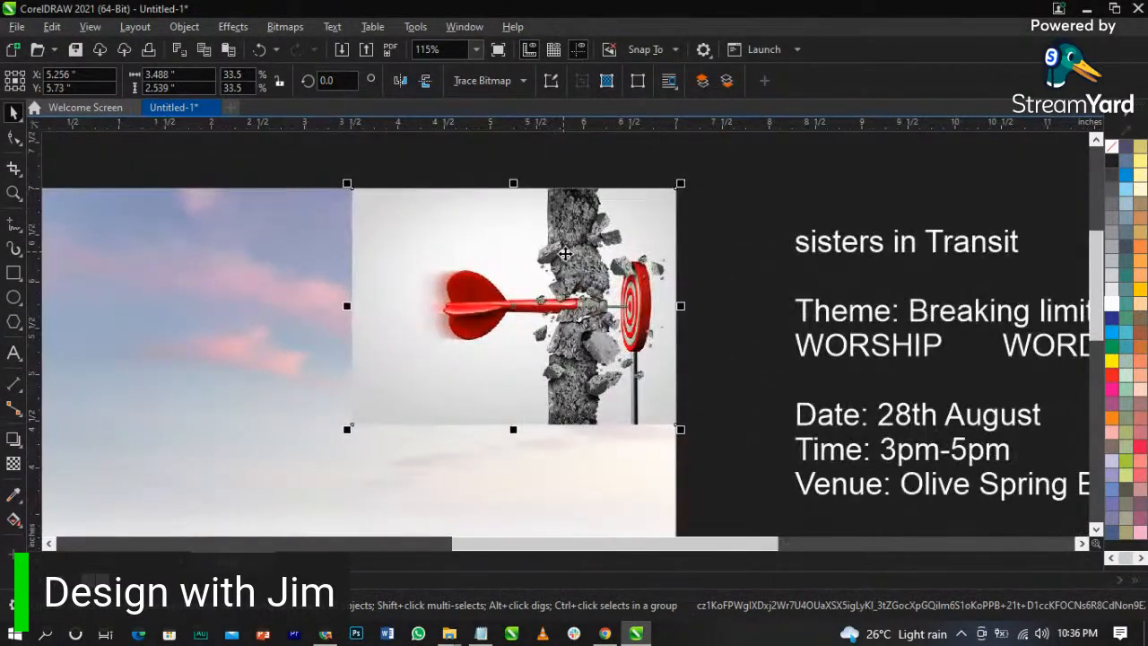
- Apply a vertical linear transparency to the dart image so its lower part fades downward into the sky, starting just below the dart
click(12, 463)
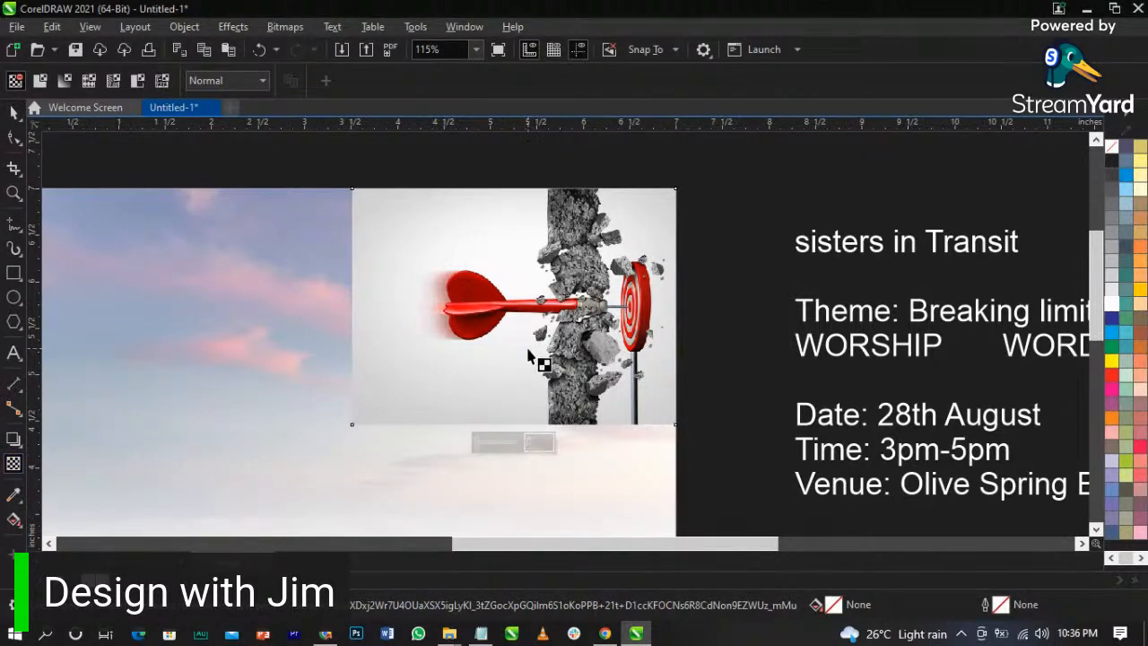
drag(528, 346, 527, 418)
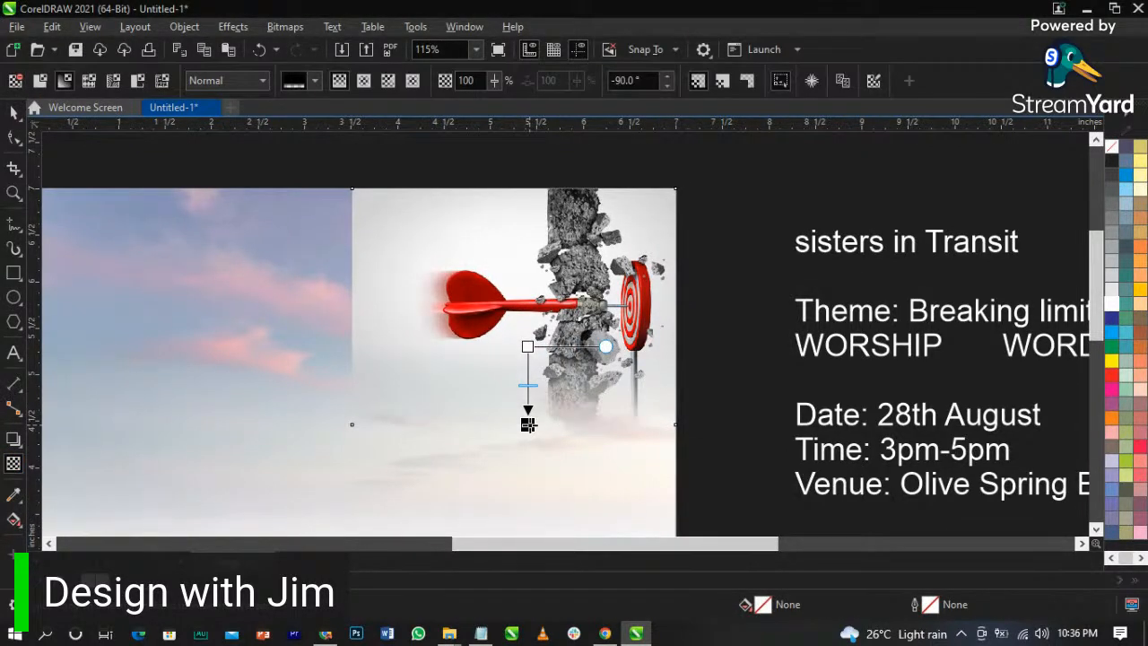
drag(528, 346, 527, 330)
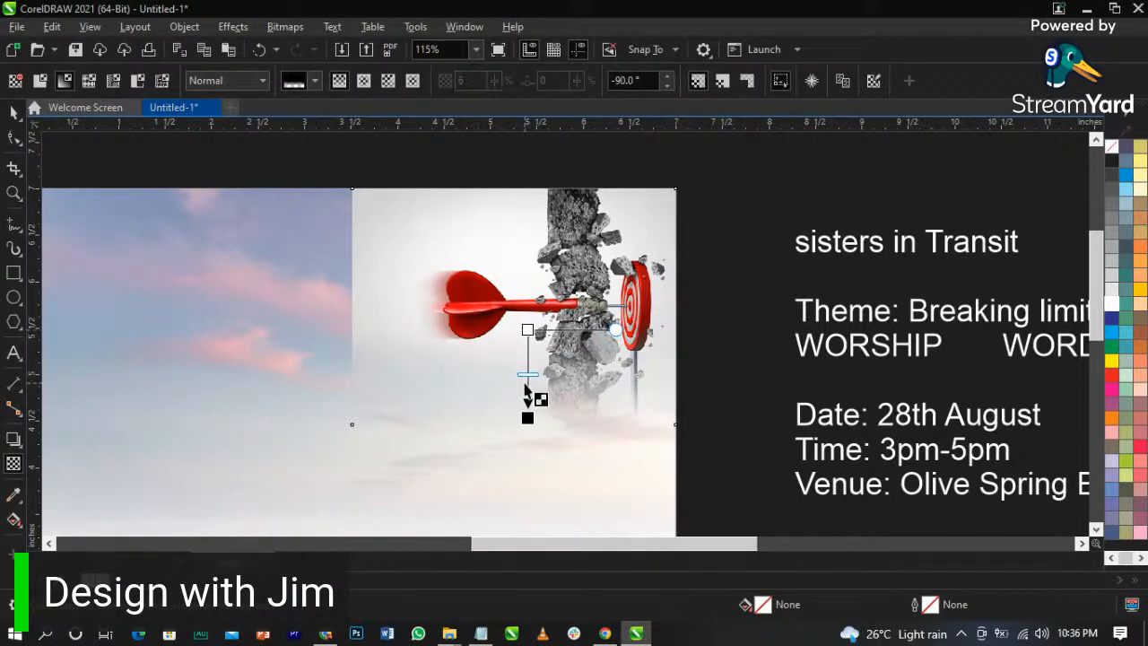
scroll(528, 395, up, 2)
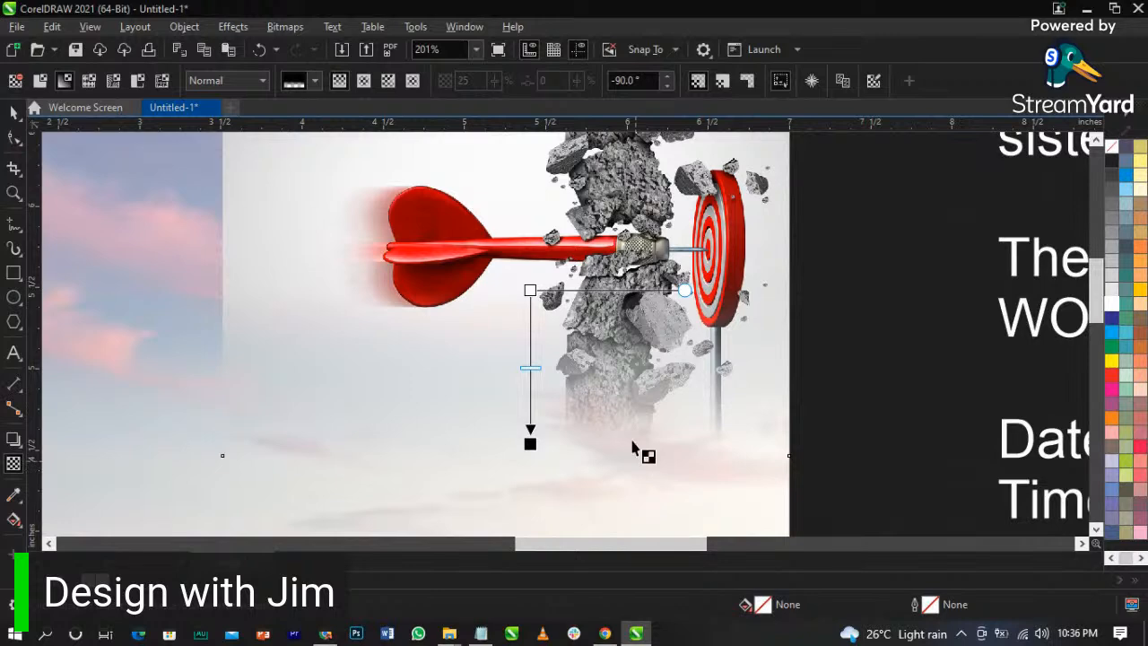
scroll(579, 363, down, 2)
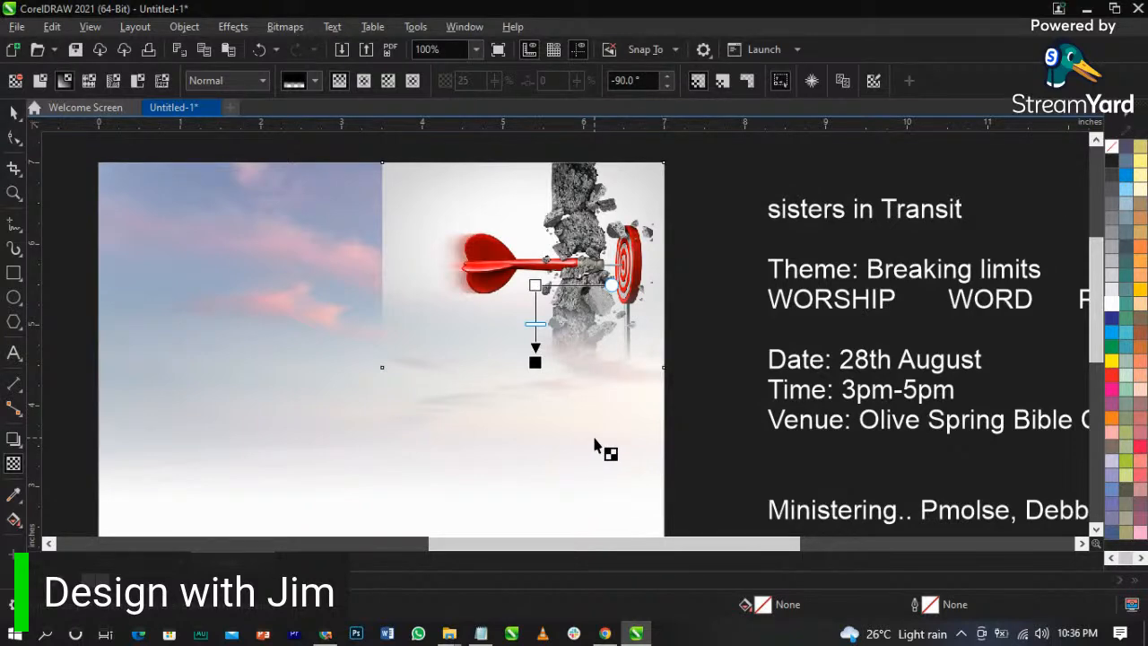
- Try to fade the dart image's left side with a horizontal linear transparency, and undo it
scroll(522, 248, up, 1)
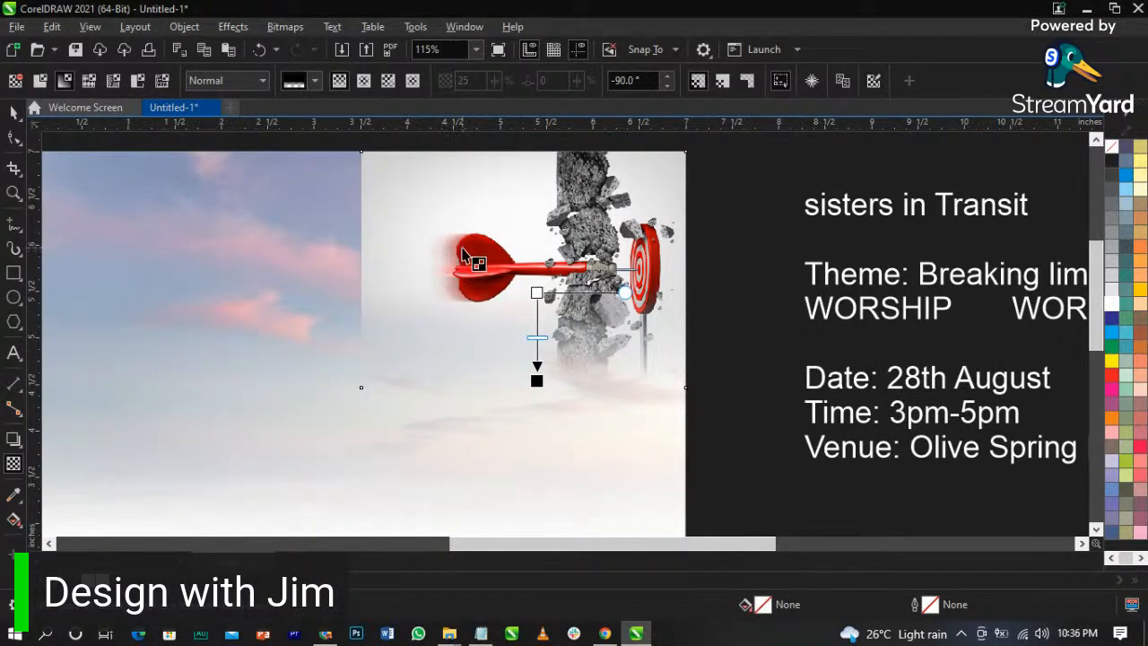
drag(435, 284, 363, 275)
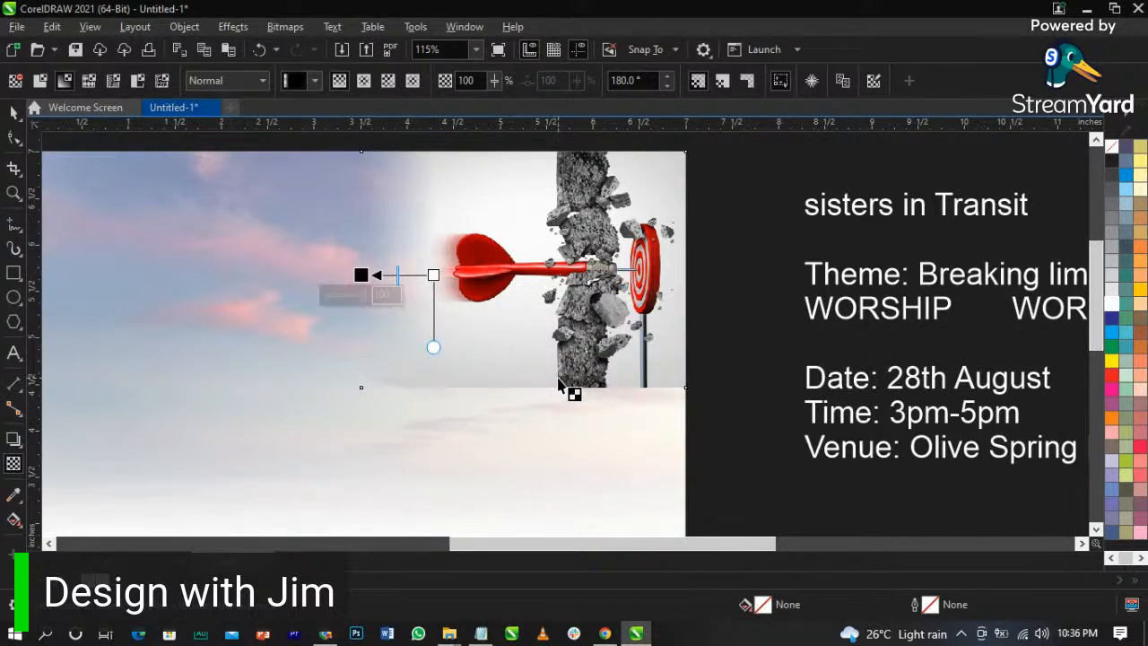
key(ctrl+z)
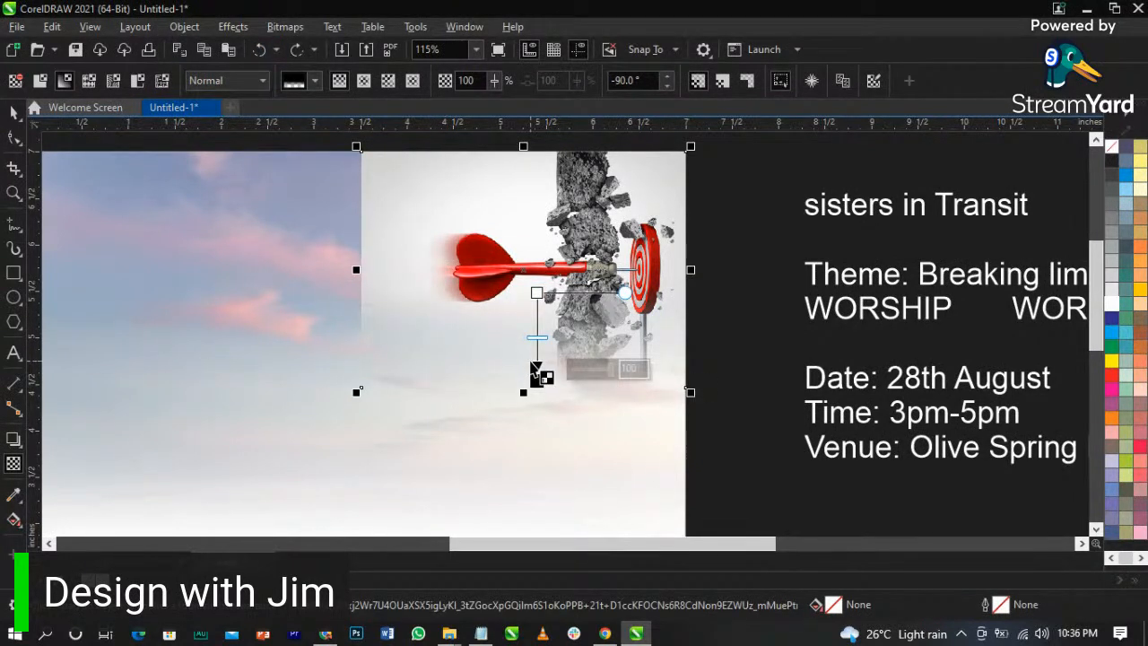
- Convert the faded dart image to a 300 dpi RGB Color (24-bit) bitmap with anti-aliasing and a transparent background
click(272, 32)
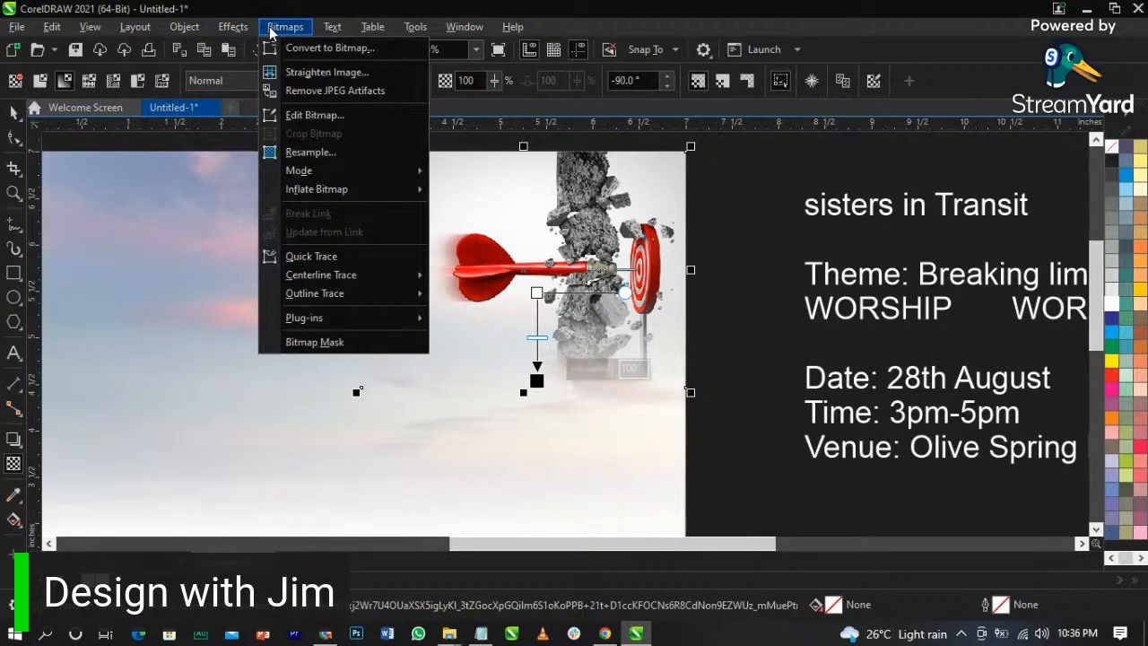
click(308, 50)
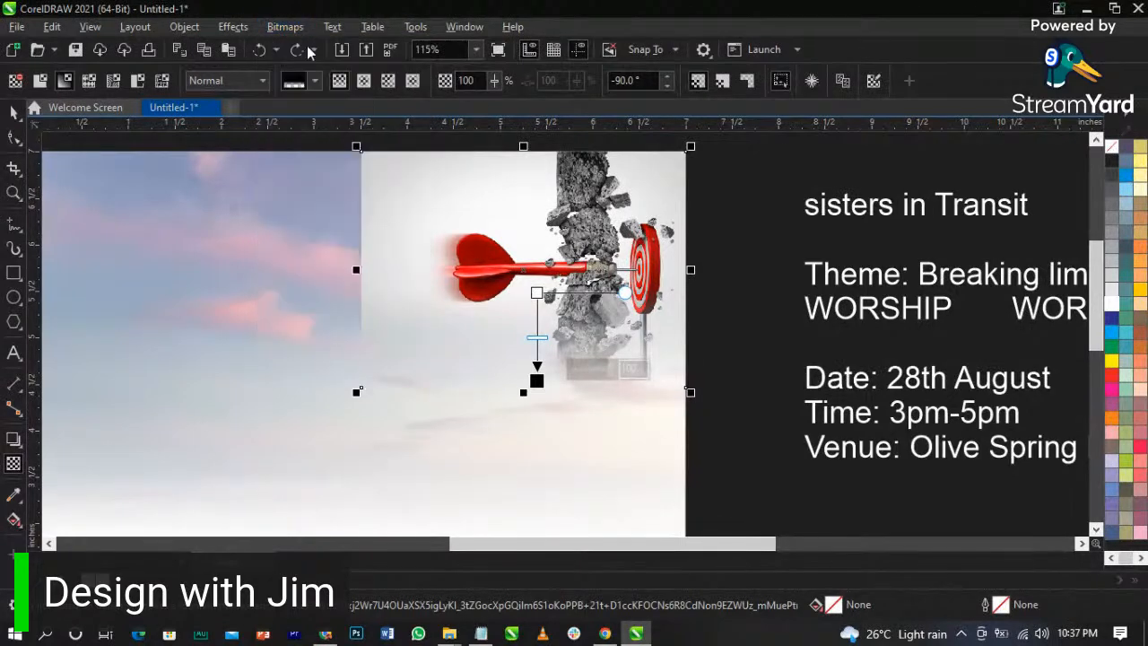
drag(605, 203, 215, 160)
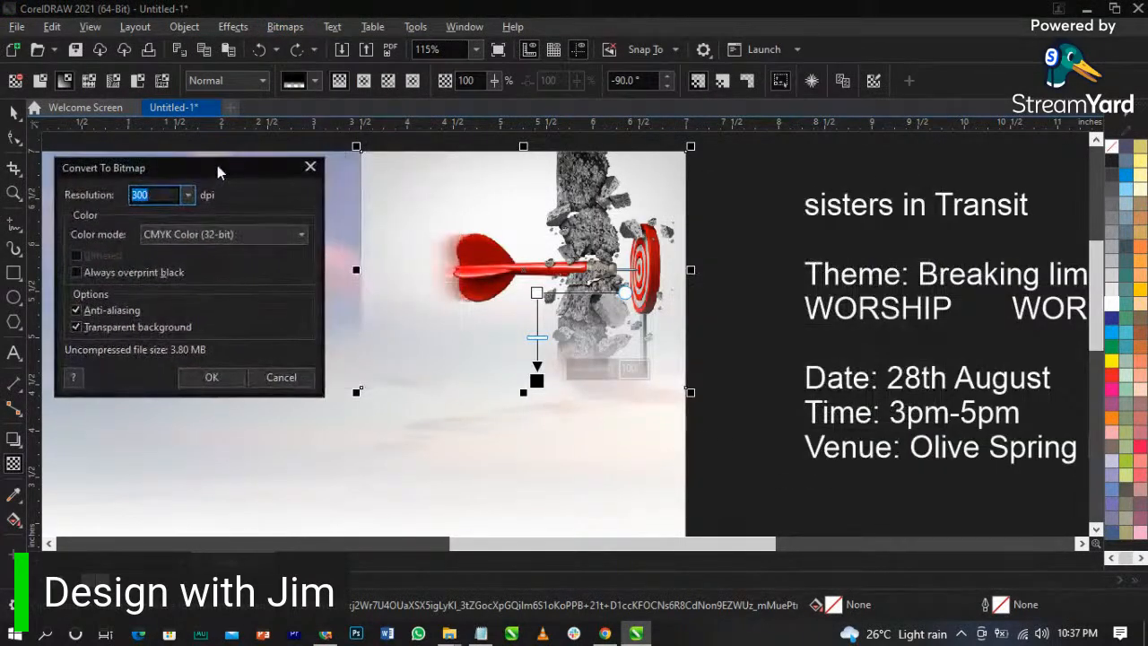
click(178, 239)
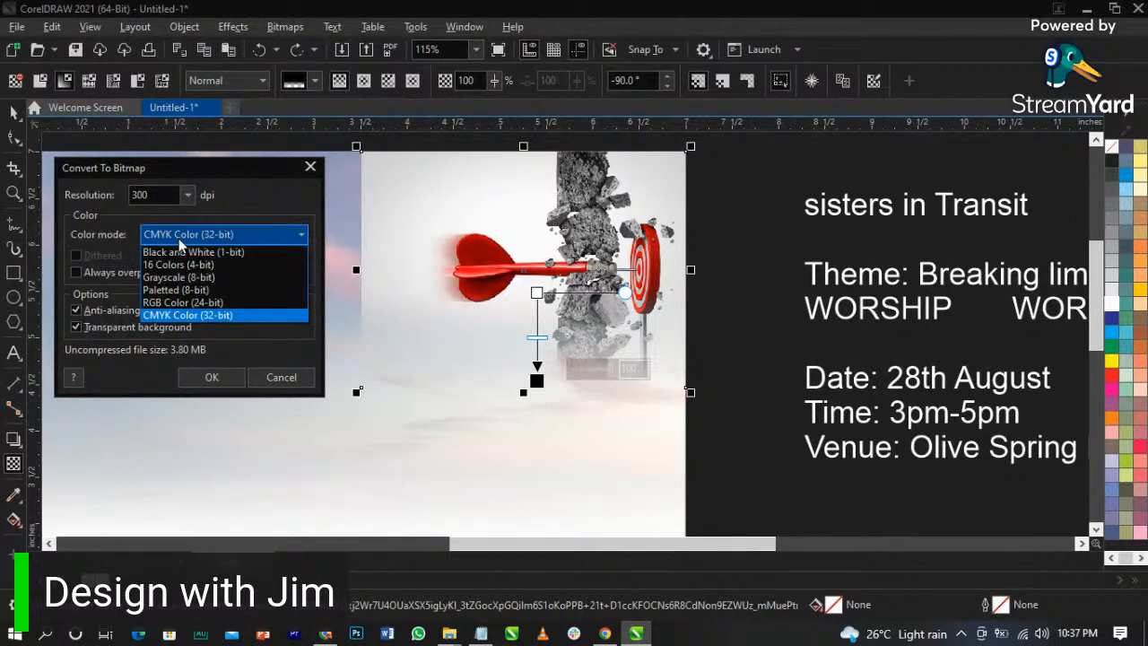
click(197, 305)
double_click(131, 195)
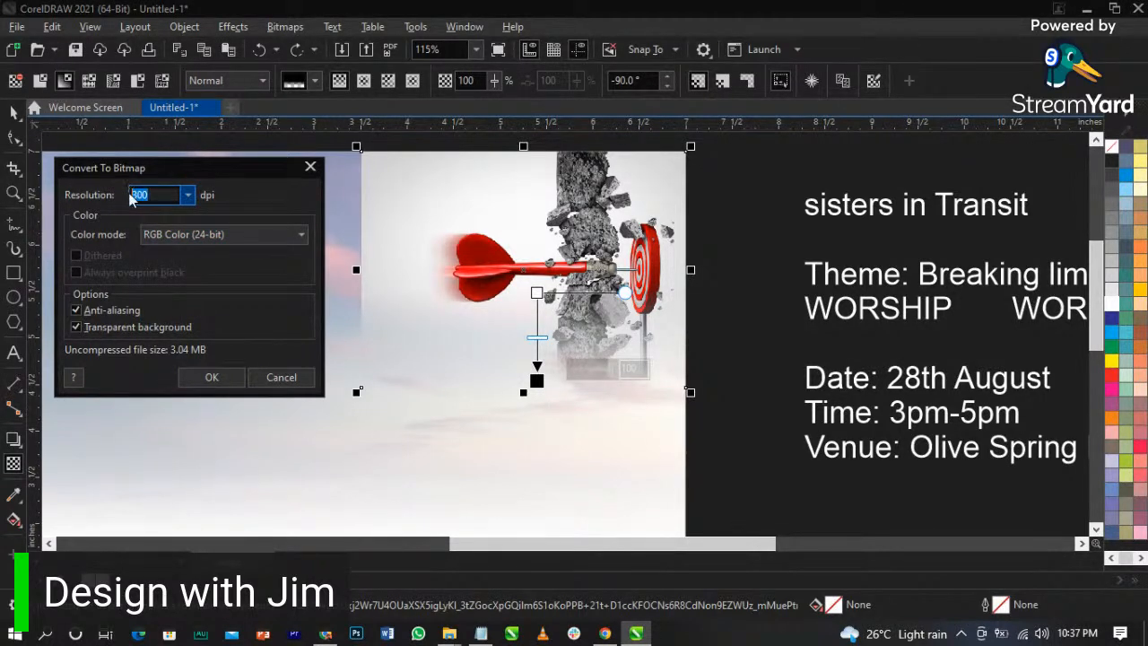
click(213, 379)
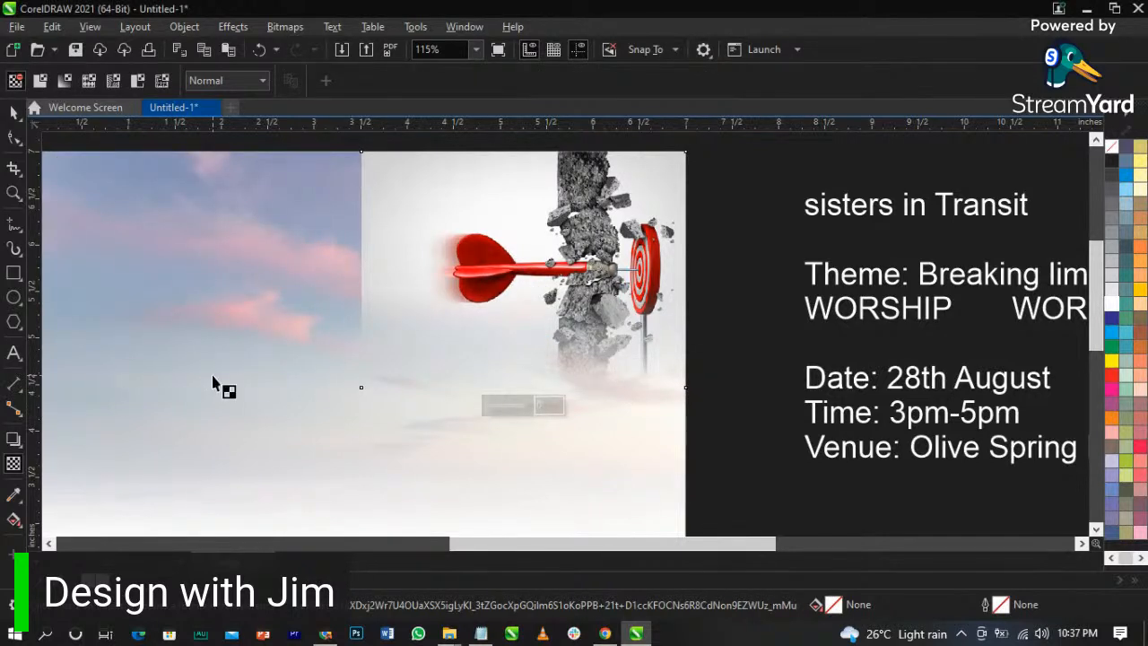
- Apply a horizontal linear transparency to the dart bitmap so its left side fades out into the sky behind the dart's tail
drag(422, 275, 459, 275)
click(361, 275)
drag(361, 276, 372, 276)
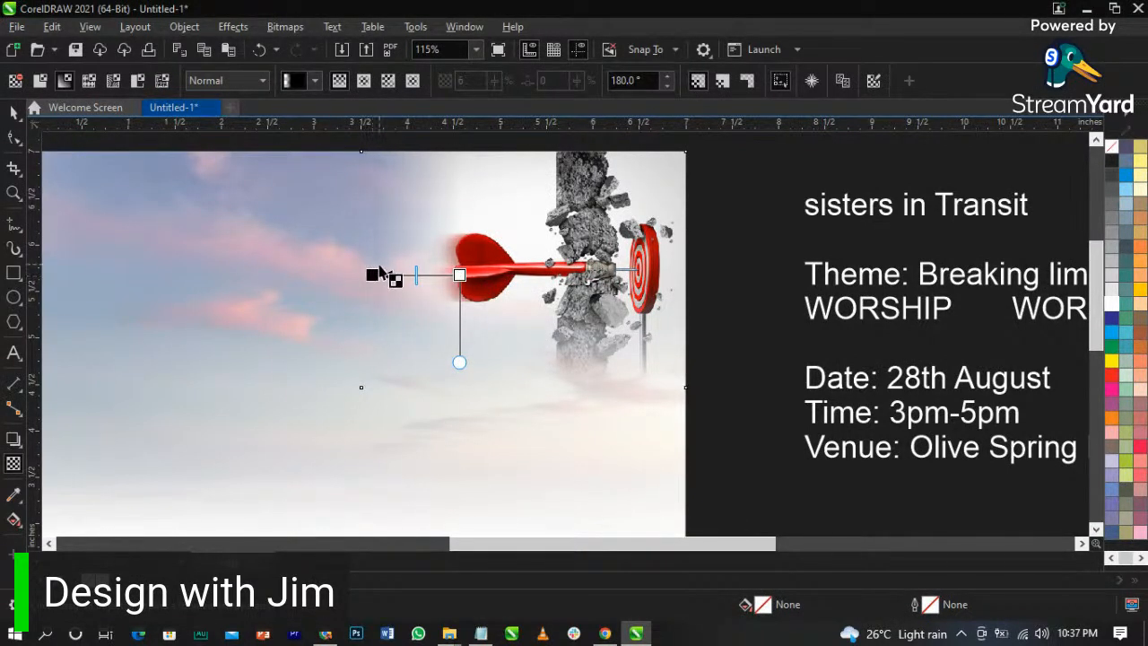
key(space)
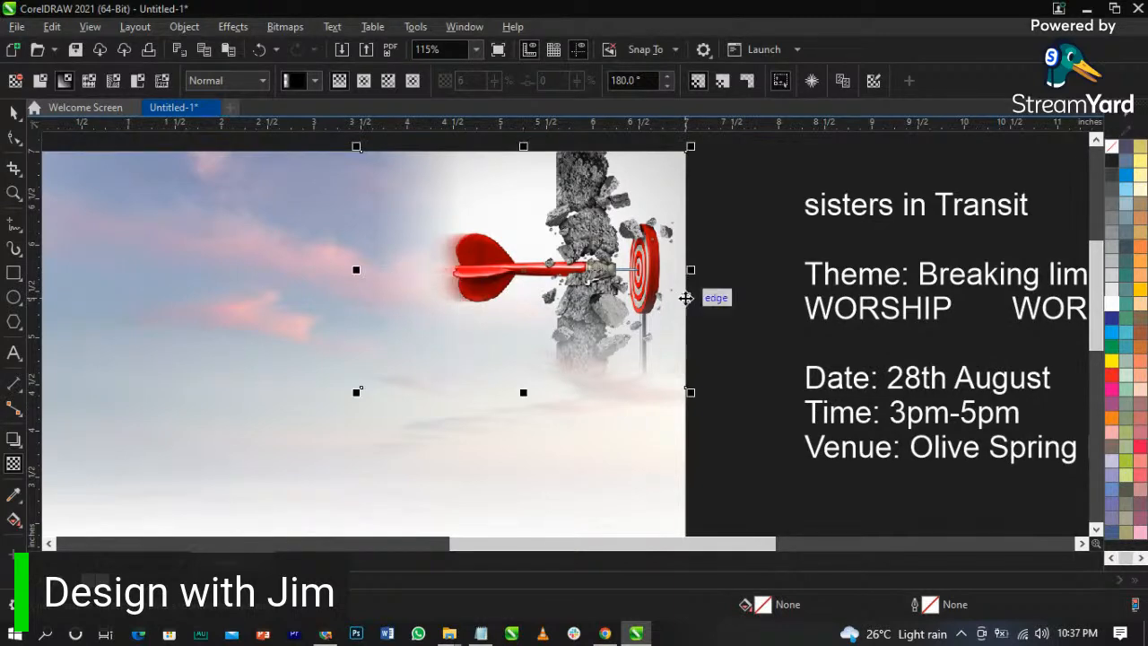
- Enlarge the dart bitmap to about 3.57 by 2.6 inches and PowerClip it inside the page-sized rectangle
drag(357, 392, 349, 399)
scroll(606, 316, down, 3)
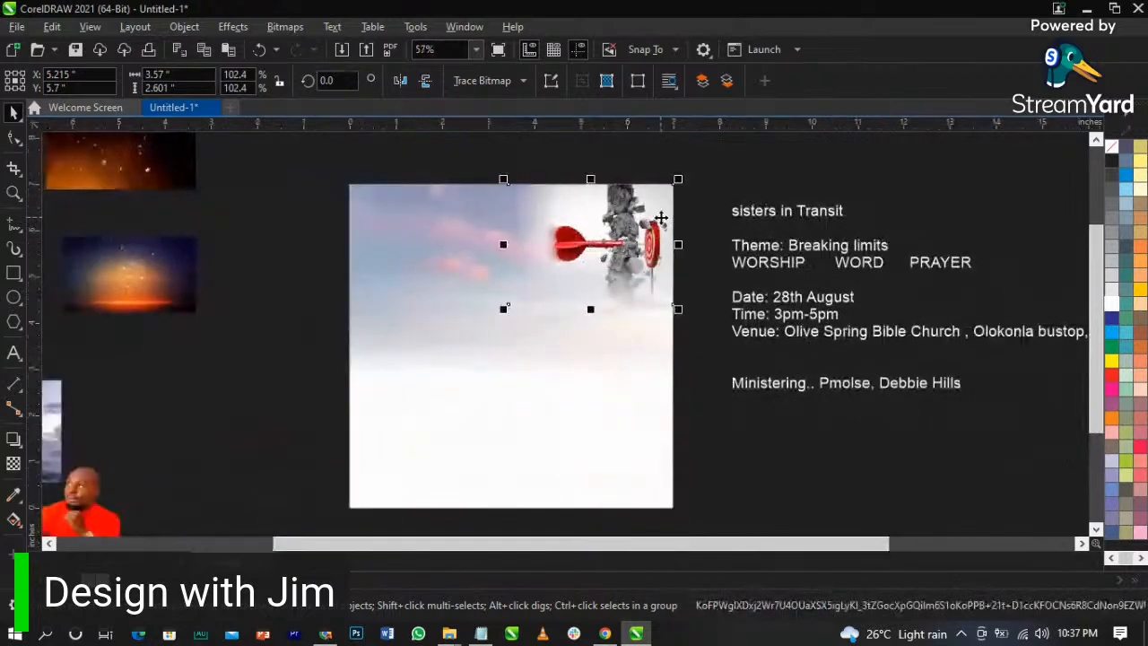
scroll(607, 238, up, 1)
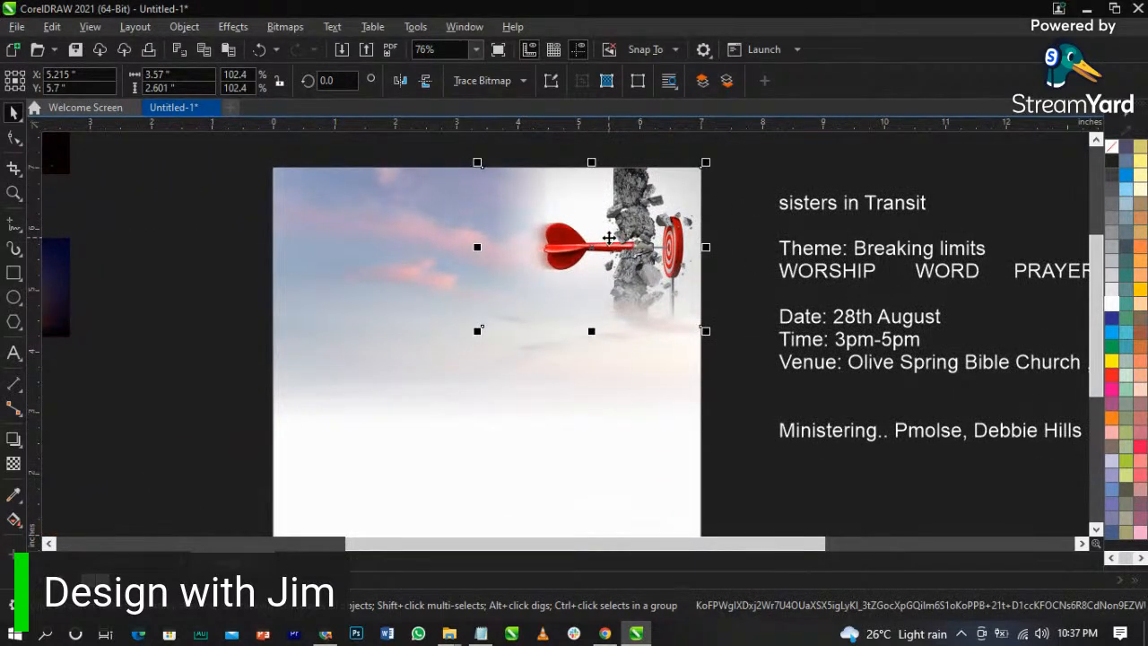
right_click(609, 237)
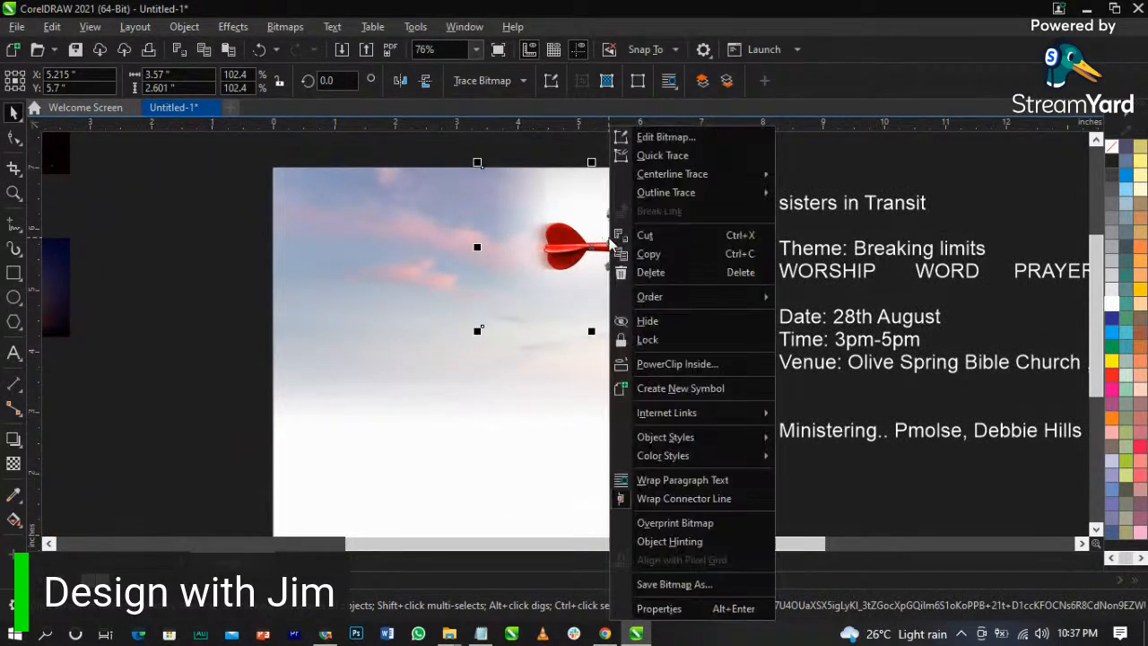
click(652, 363)
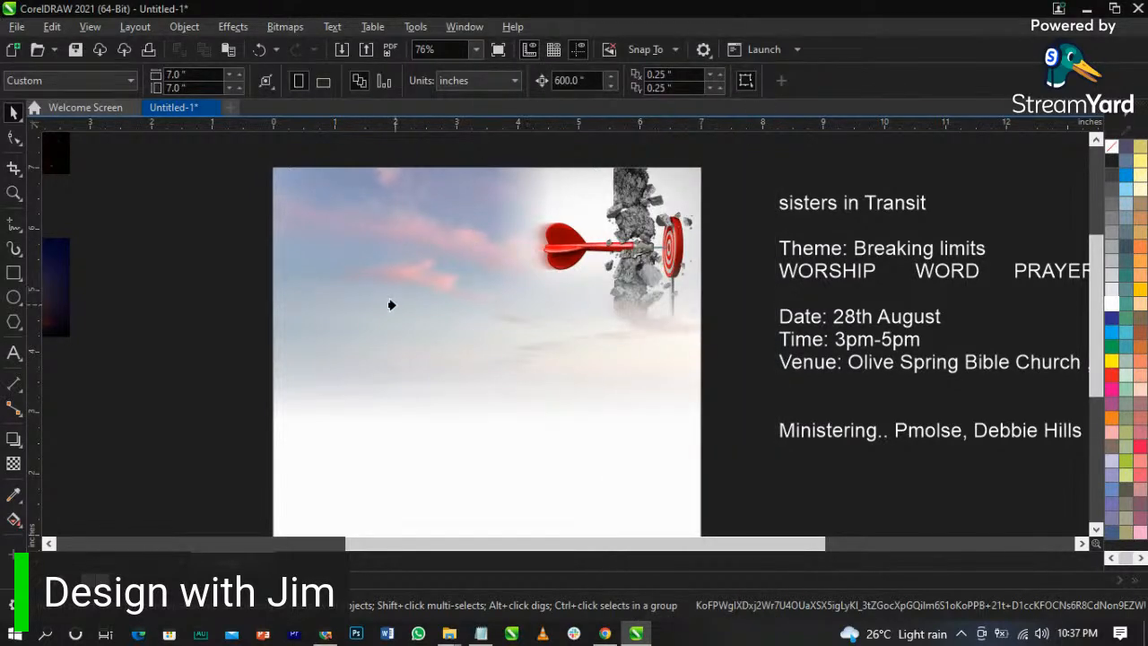
click(391, 305)
- Open the page rectangle's PowerClip contents for editing and enlarge the dart image to about 4.19 by 3.05 inches
scroll(544, 162, down, 2)
key(z)
drag(356, 150, 708, 483)
key(space)
double_click(602, 261)
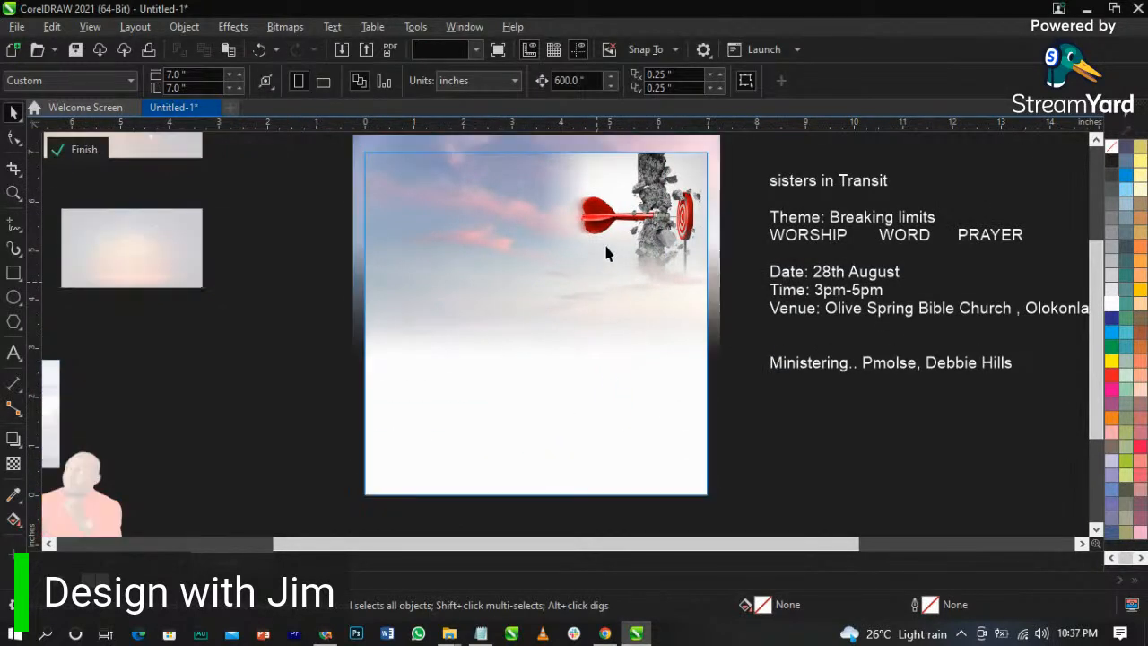
drag(526, 286, 498, 312)
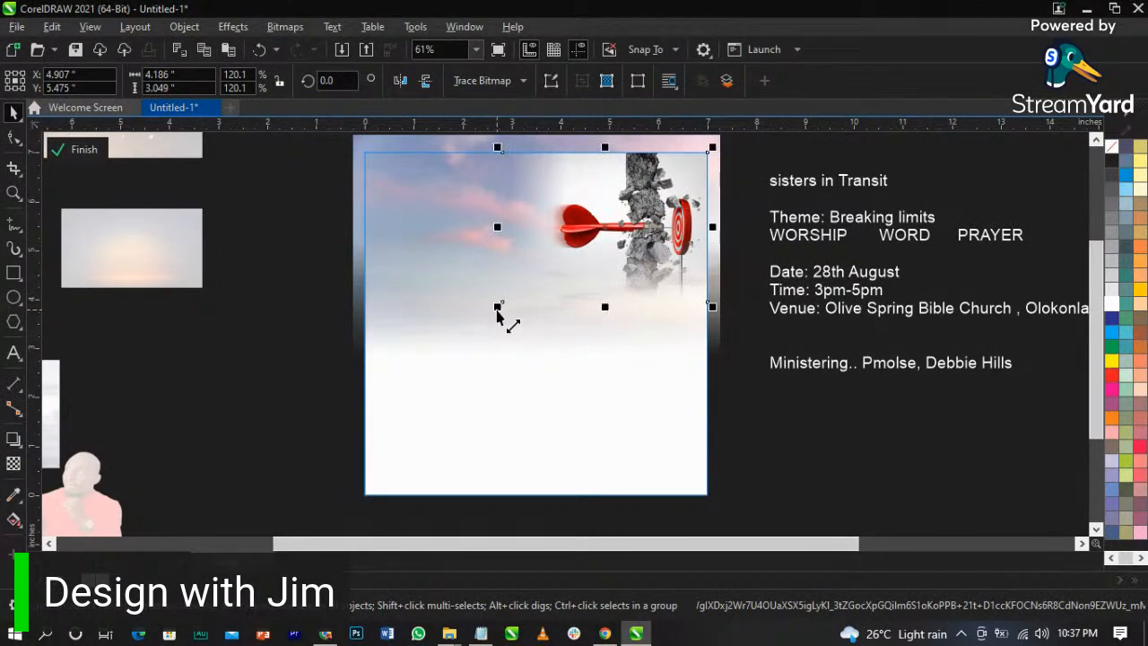
- Finish editing the page rectangle's PowerClip contents and deselect the rectangle
scroll(536, 177, down, 2)
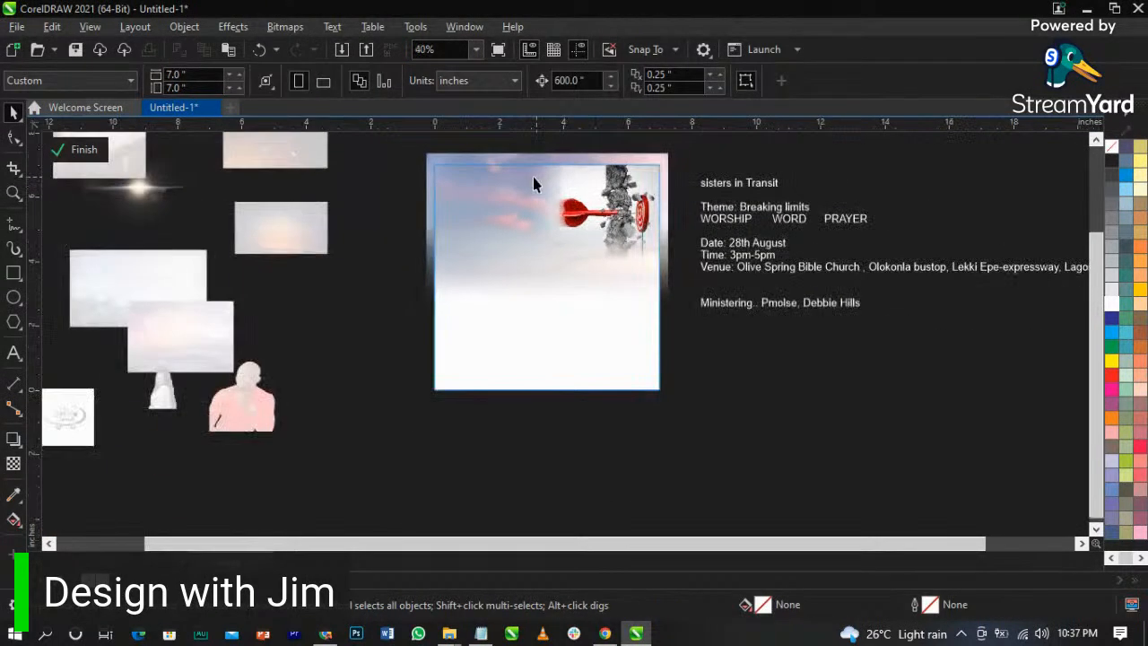
key(z)
drag(387, 145, 741, 411)
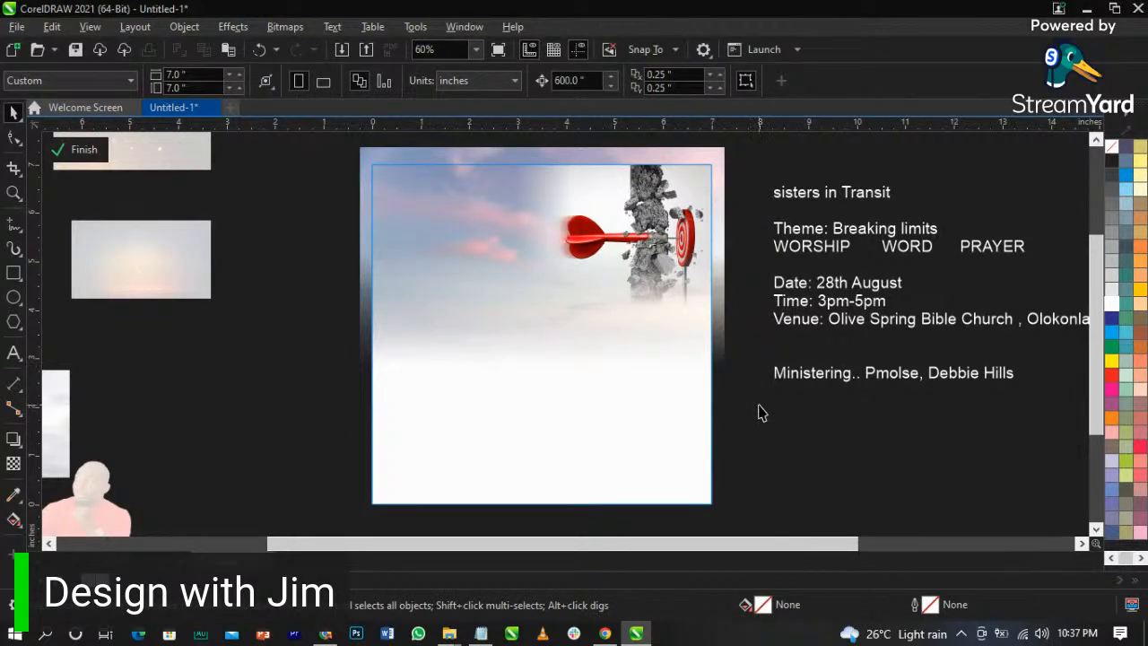
click(644, 249)
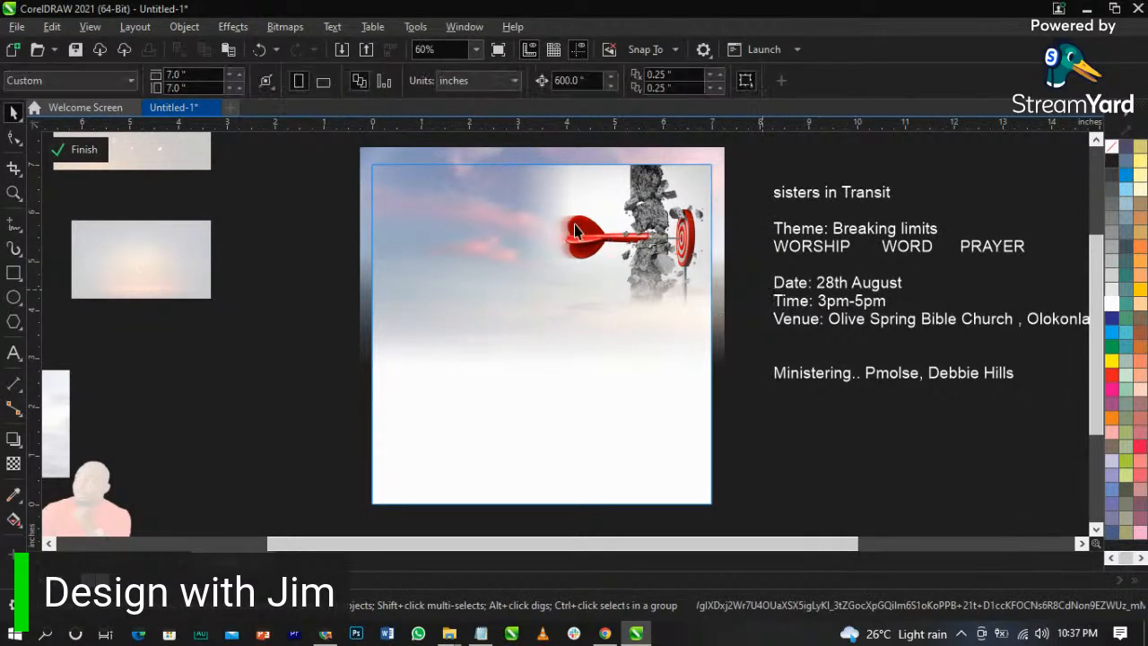
click(78, 150)
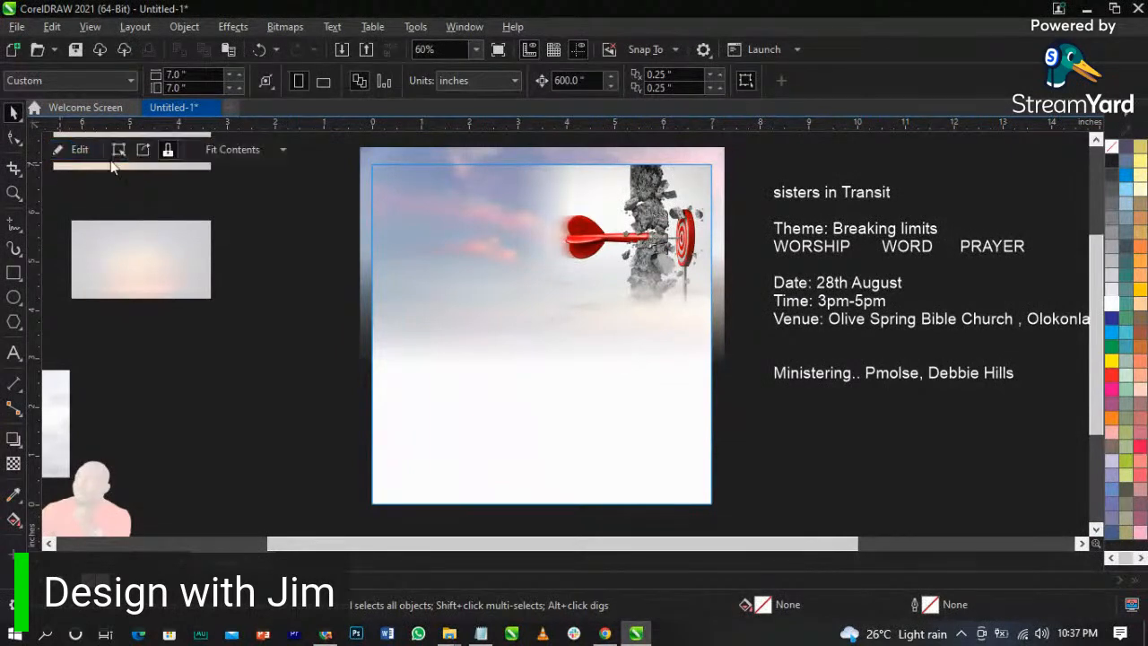
key(Escape)
- Move the pink clouds image onto the page and enlarge it to about 7.73 by 5.17 inches, covering the page's upper part
scroll(649, 230, down, 2)
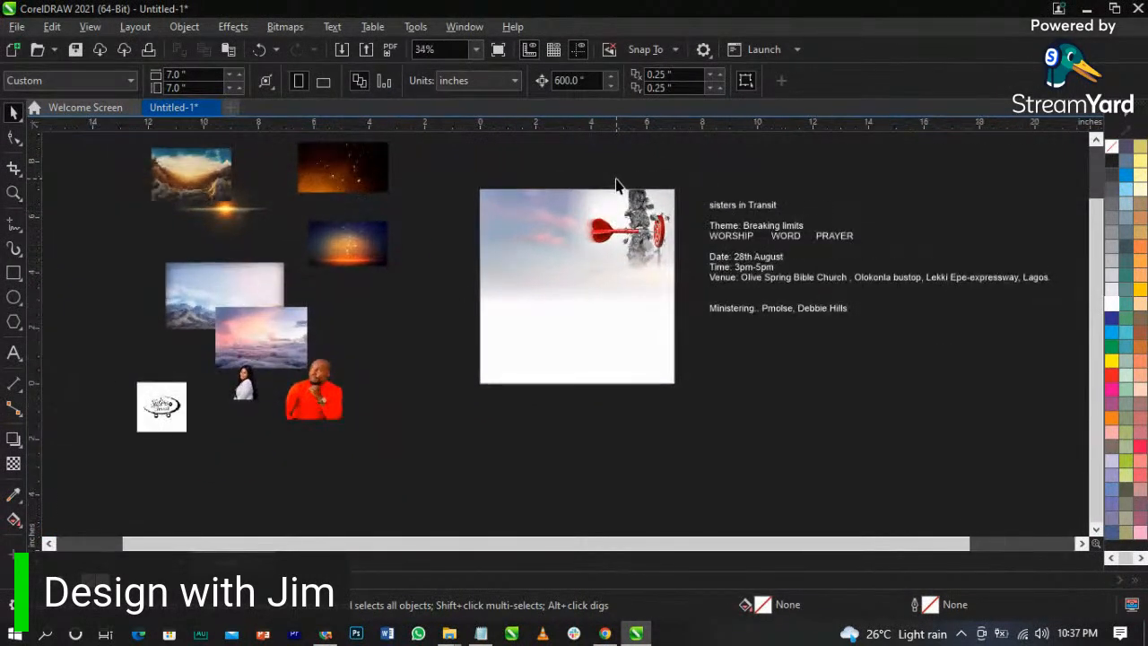
drag(235, 366, 880, 303)
drag(771, 334, 539, 245)
scroll(573, 244, up, 2)
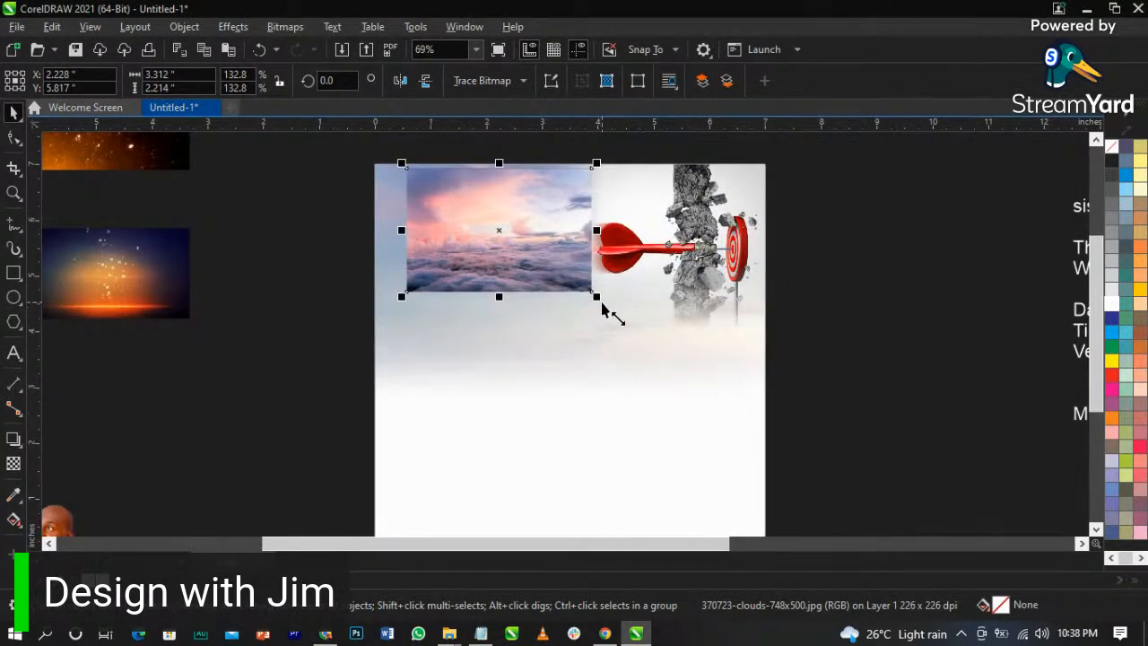
drag(599, 305, 838, 451)
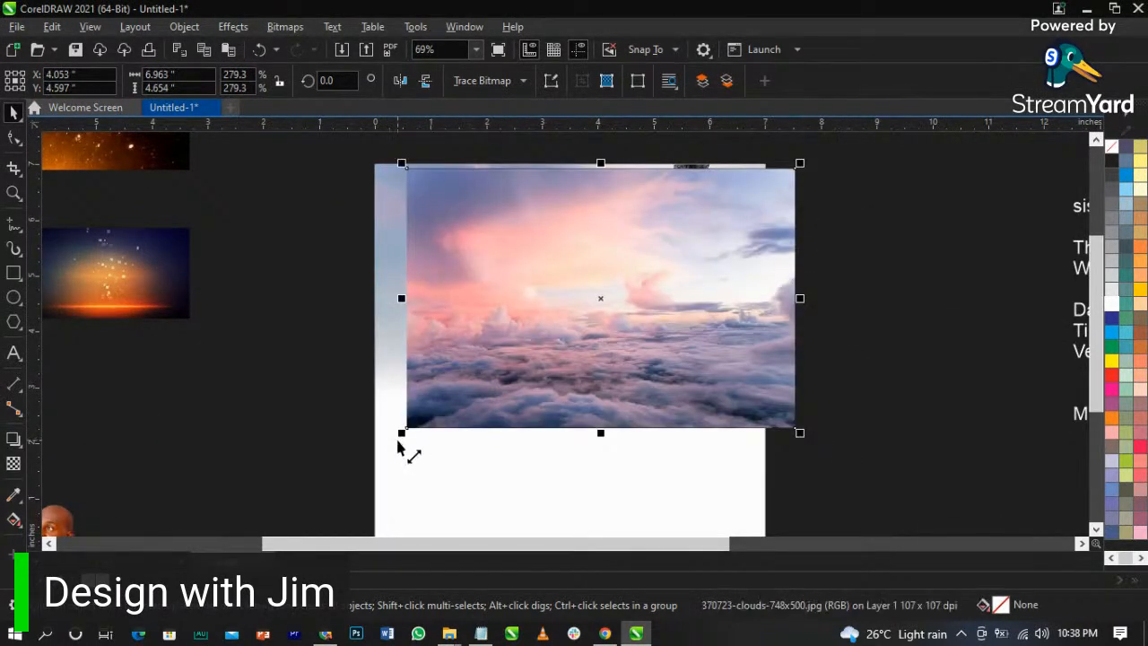
drag(401, 440, 364, 456)
drag(538, 405, 568, 377)
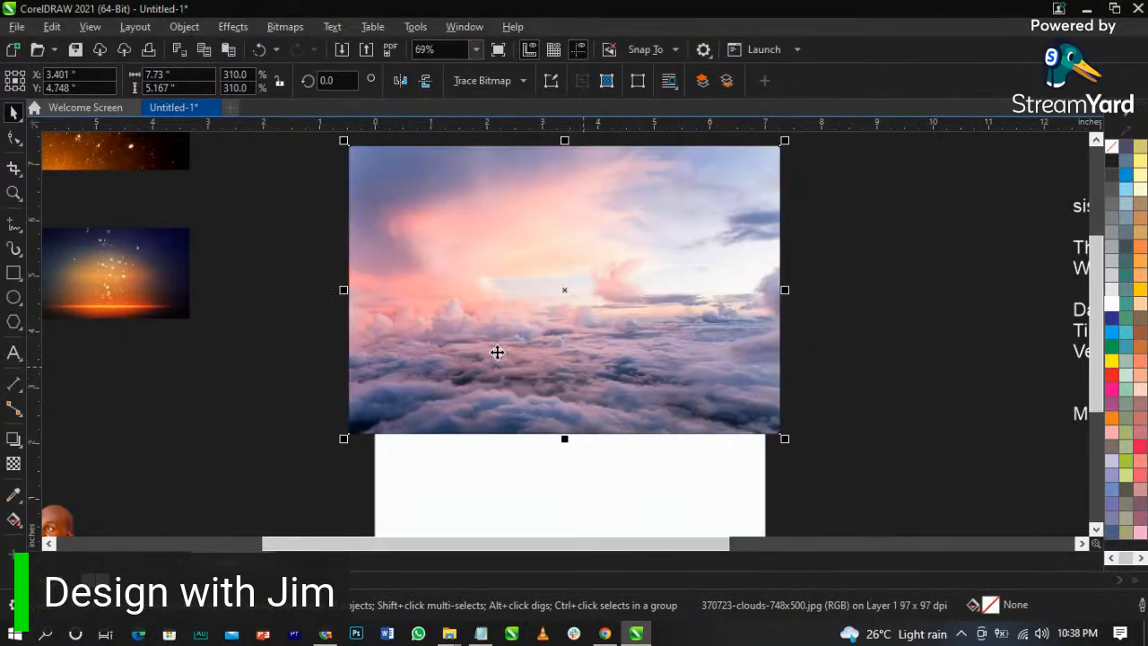
- Apply a vertical linear transparency at -90° to the clouds image so its lower part fades out into the page
click(12, 464)
drag(553, 292, 552, 401)
drag(551, 293, 552, 297)
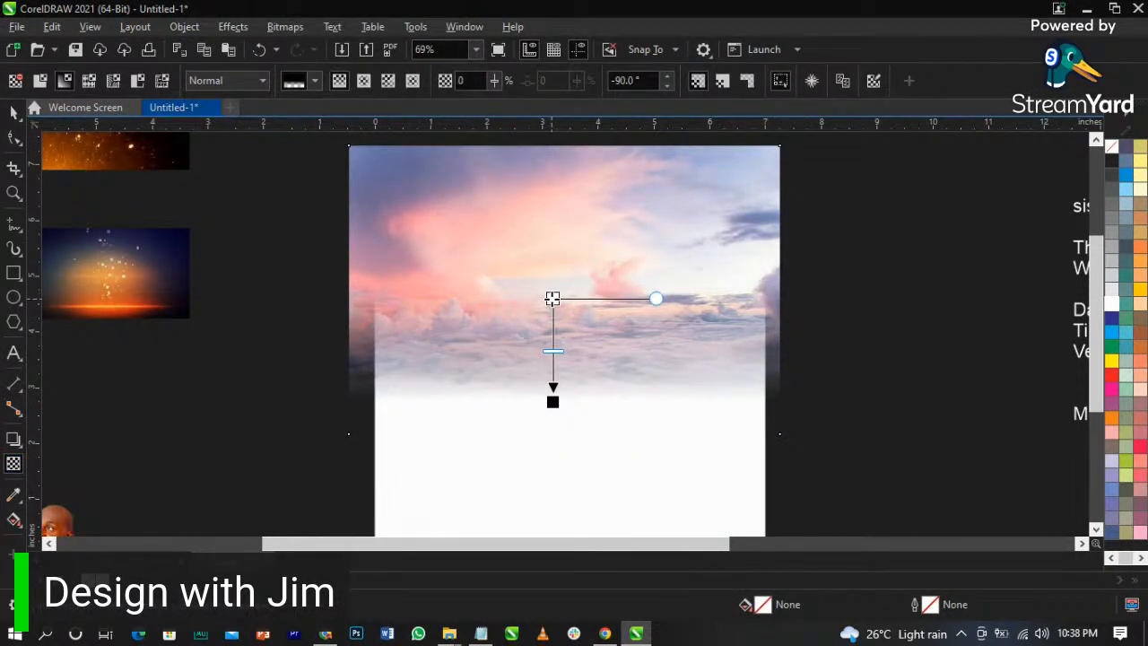
key(space)
drag(404, 302, 517, 291)
key(ctrl+z)
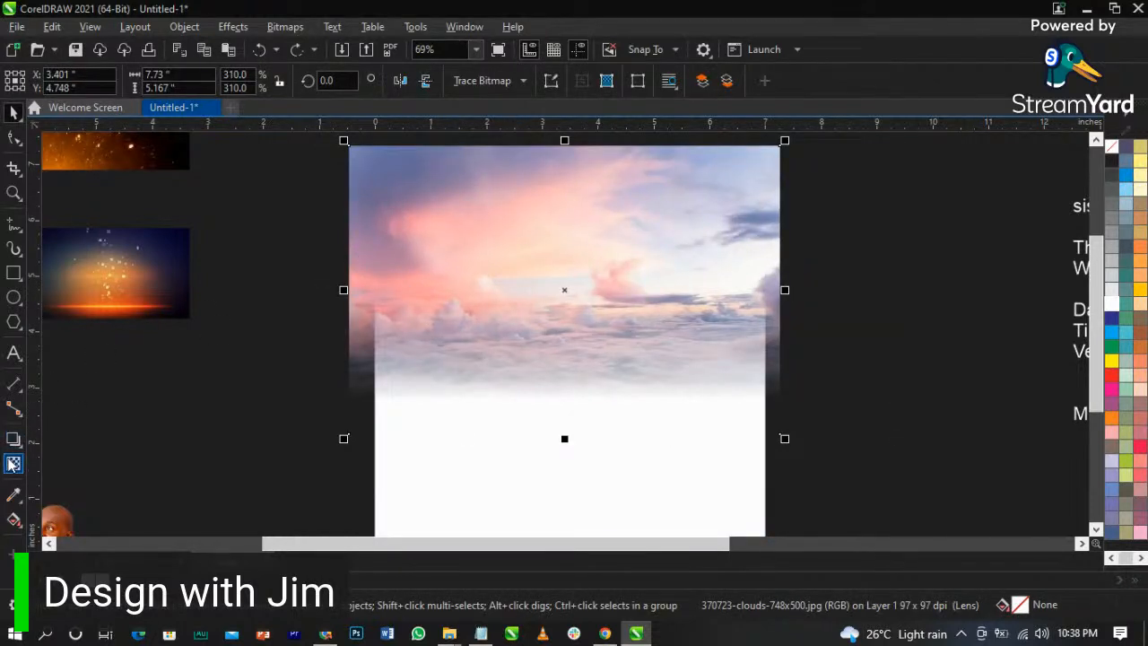
key(space)
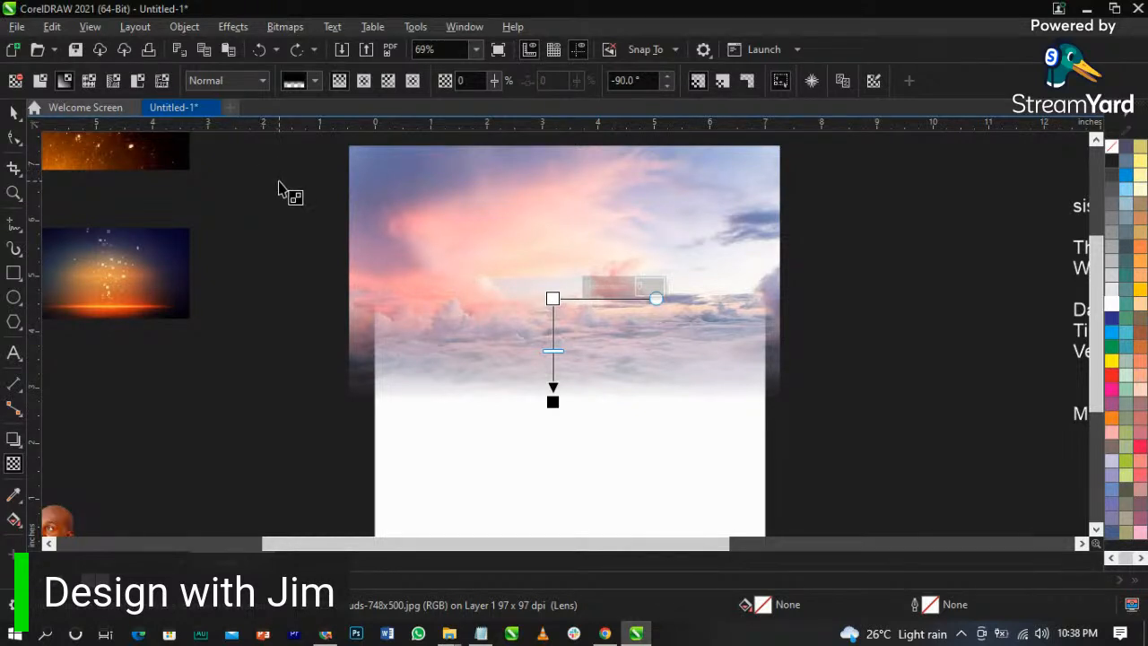
- Try the Screen and Overlay merge modes on the clouds image's transparency and settle on Soft Light
click(235, 79)
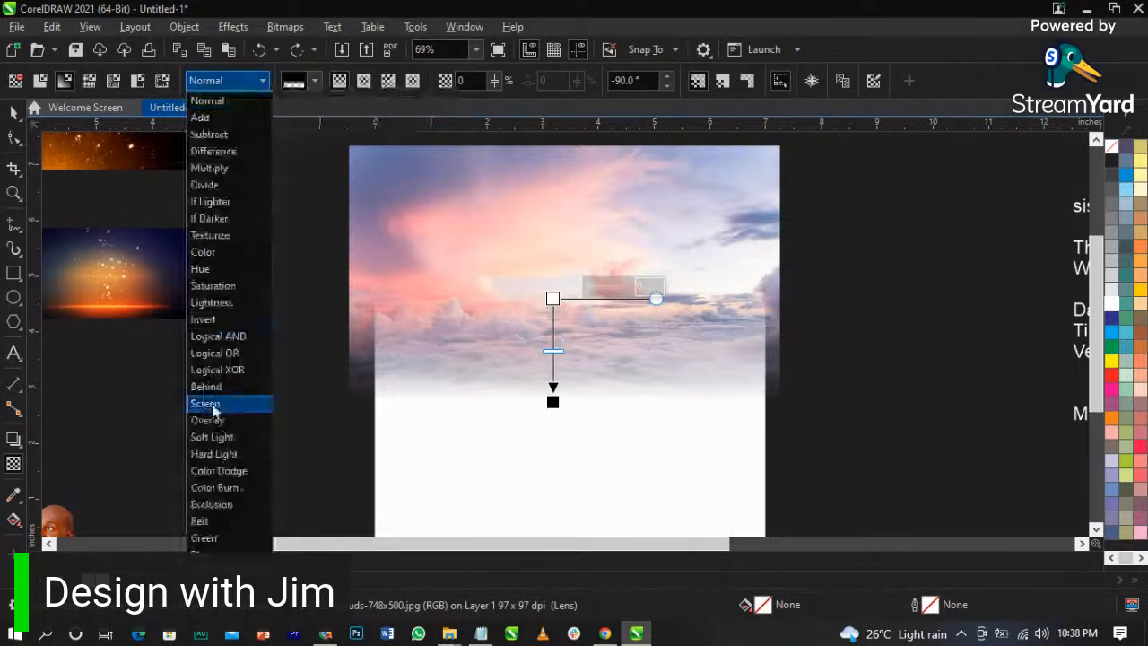
click(213, 405)
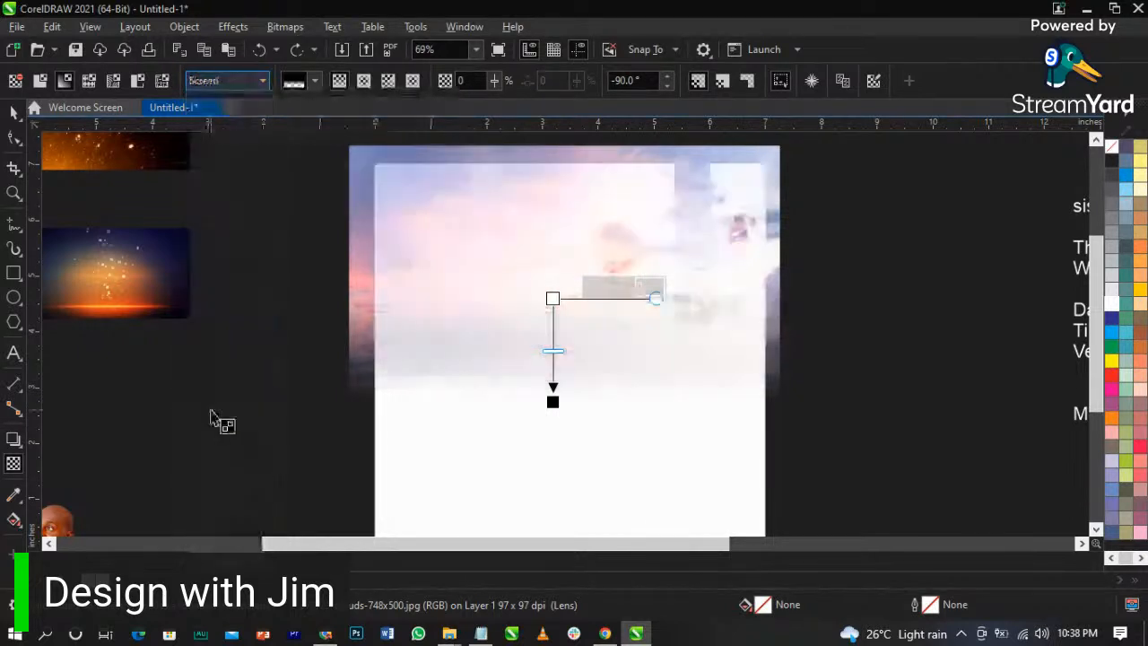
click(238, 81)
click(260, 420)
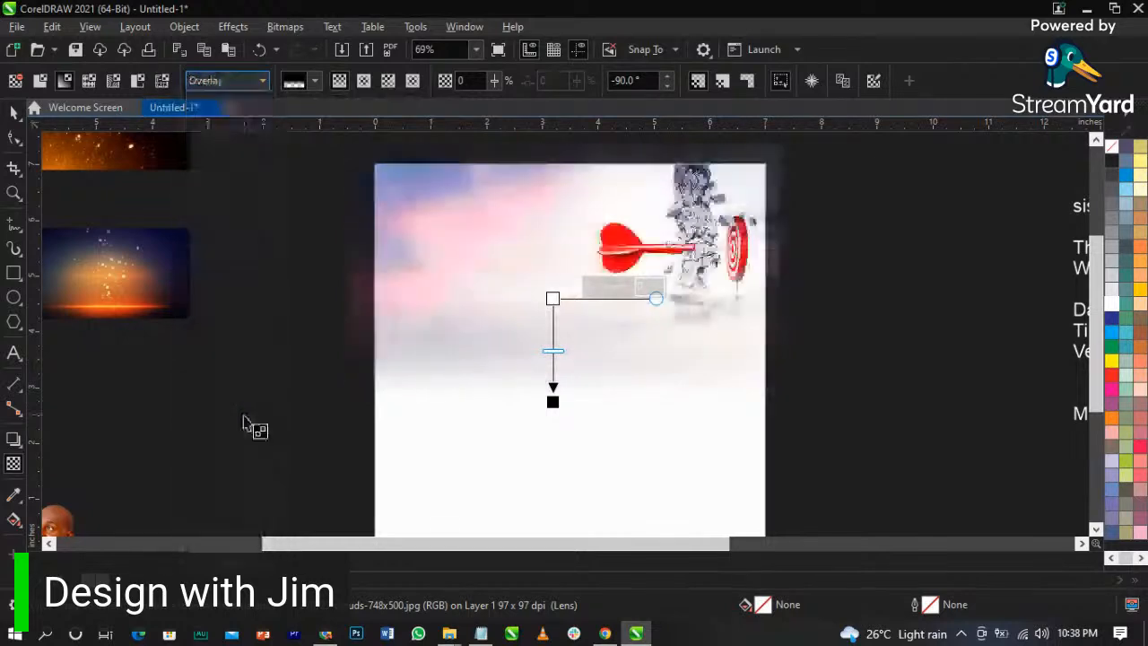
click(201, 82)
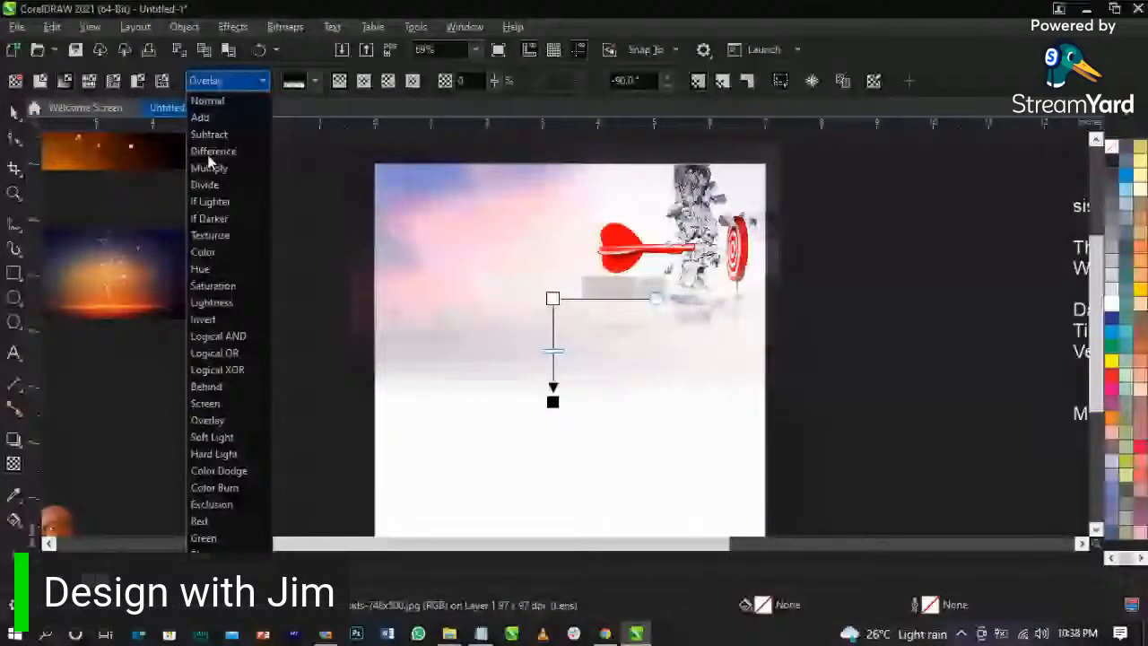
click(199, 436)
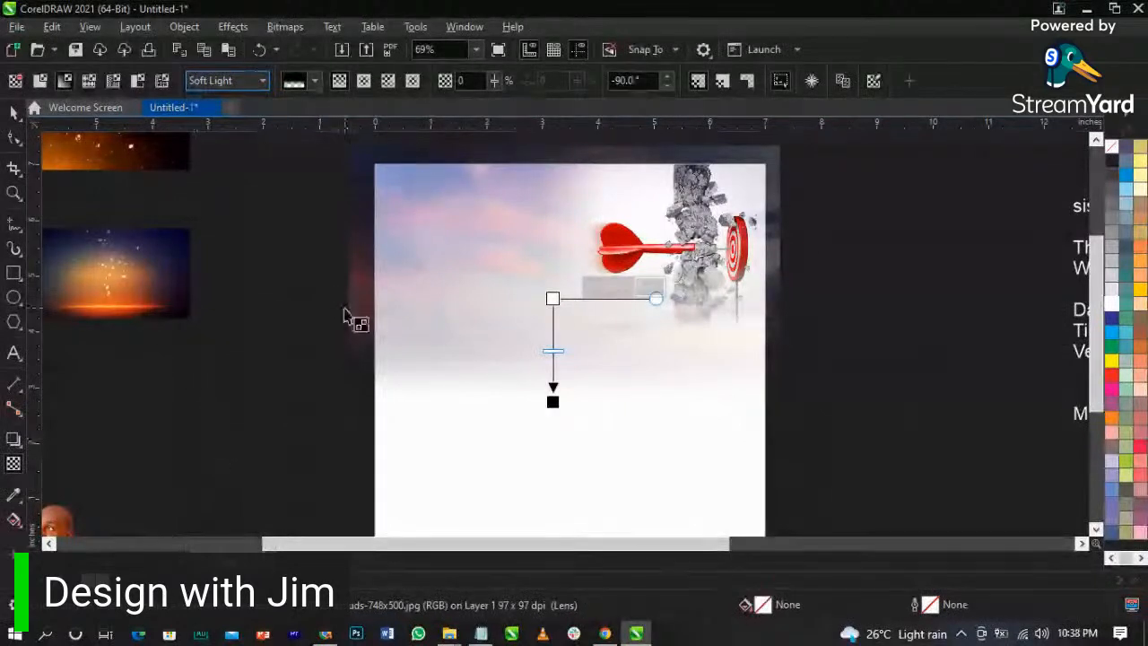
- PowerClip the blended clouds image inside the page-sized rectangle and deselect it
key(space)
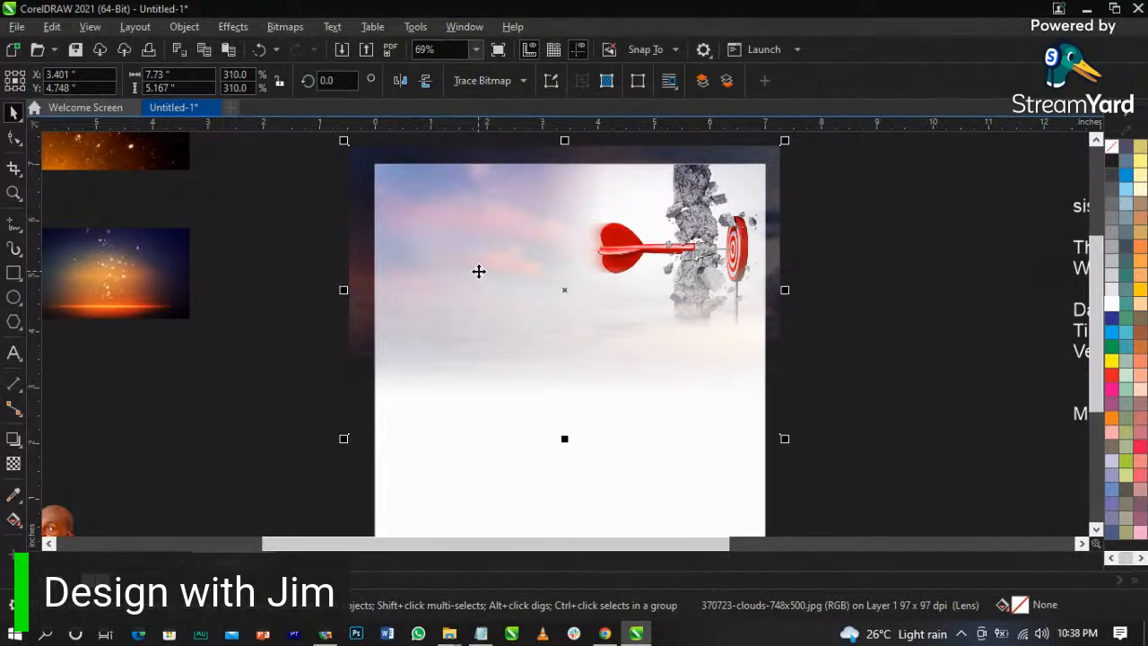
right_click(478, 271)
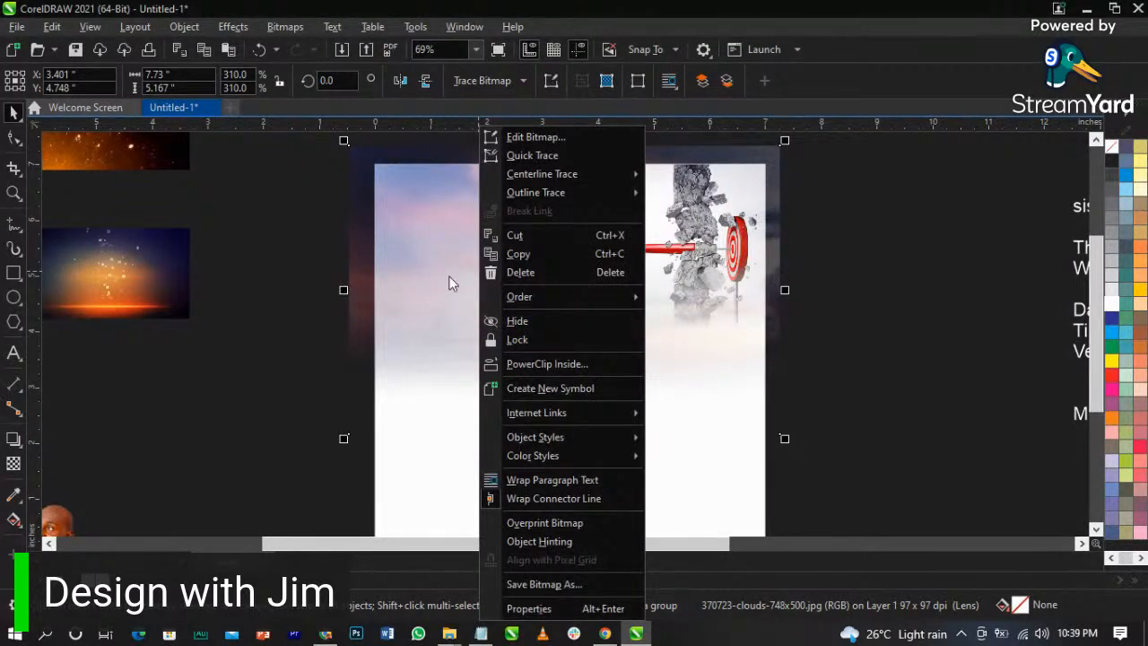
click(533, 365)
click(527, 366)
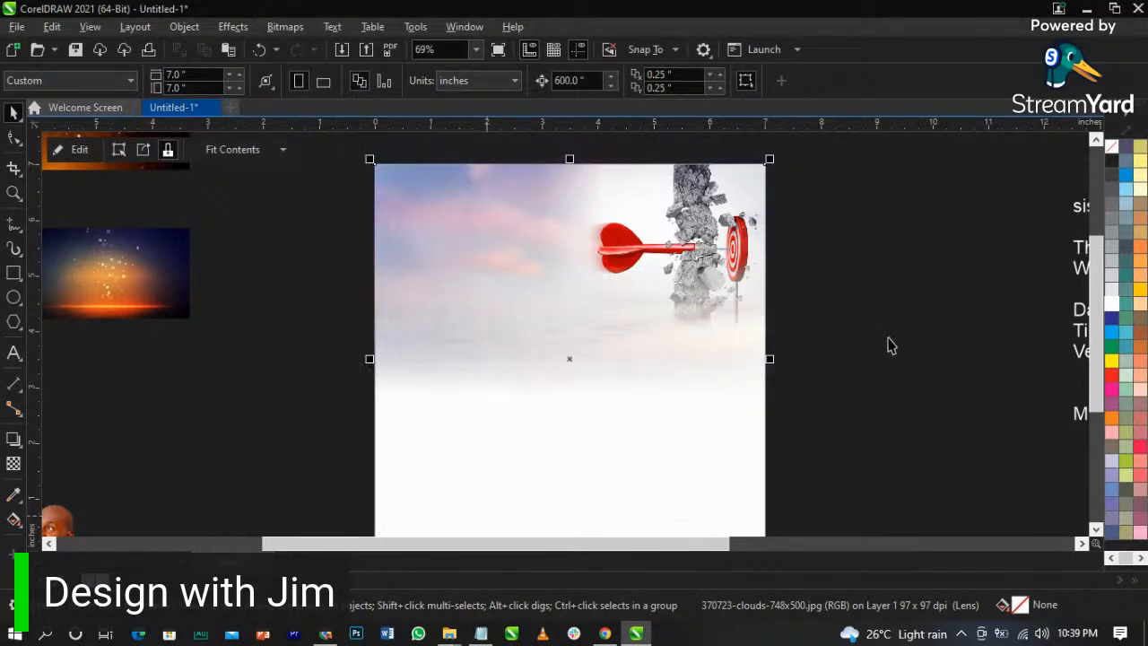
click(881, 351)
- Move the sunlit mountain valley image onto the page and enlarge it to about 7.32 by 4.87 inches over the page's upper part
scroll(556, 203, down, 3)
scroll(622, 244, down, 1)
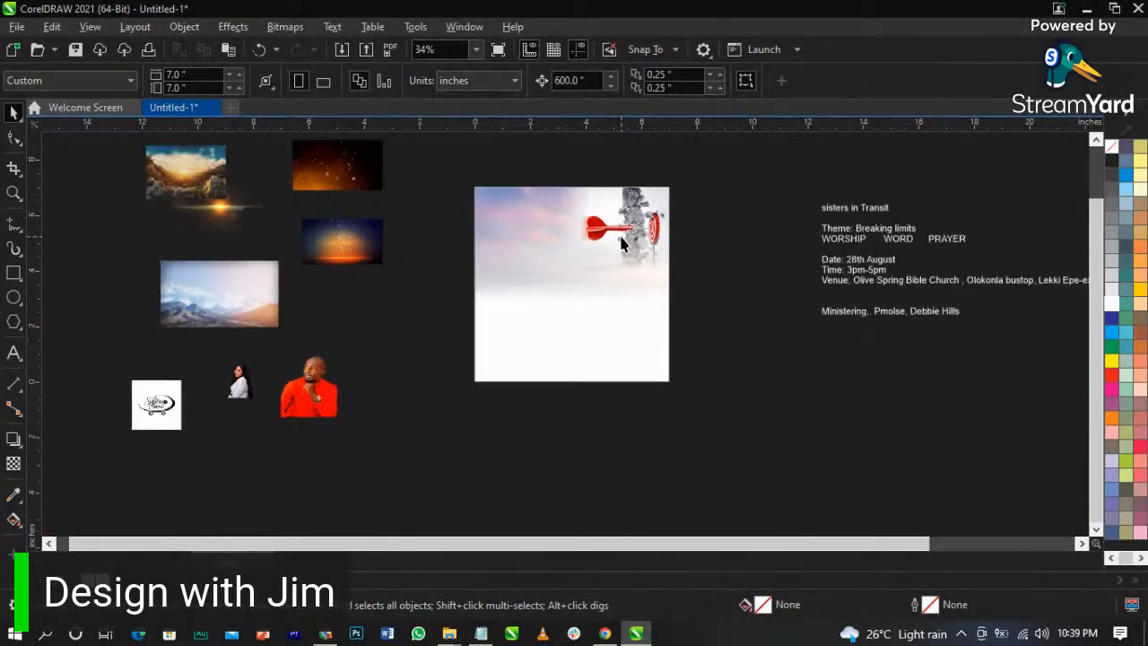
scroll(565, 198, up, 1)
drag(110, 146, 524, 238)
key(z)
drag(410, 174, 763, 367)
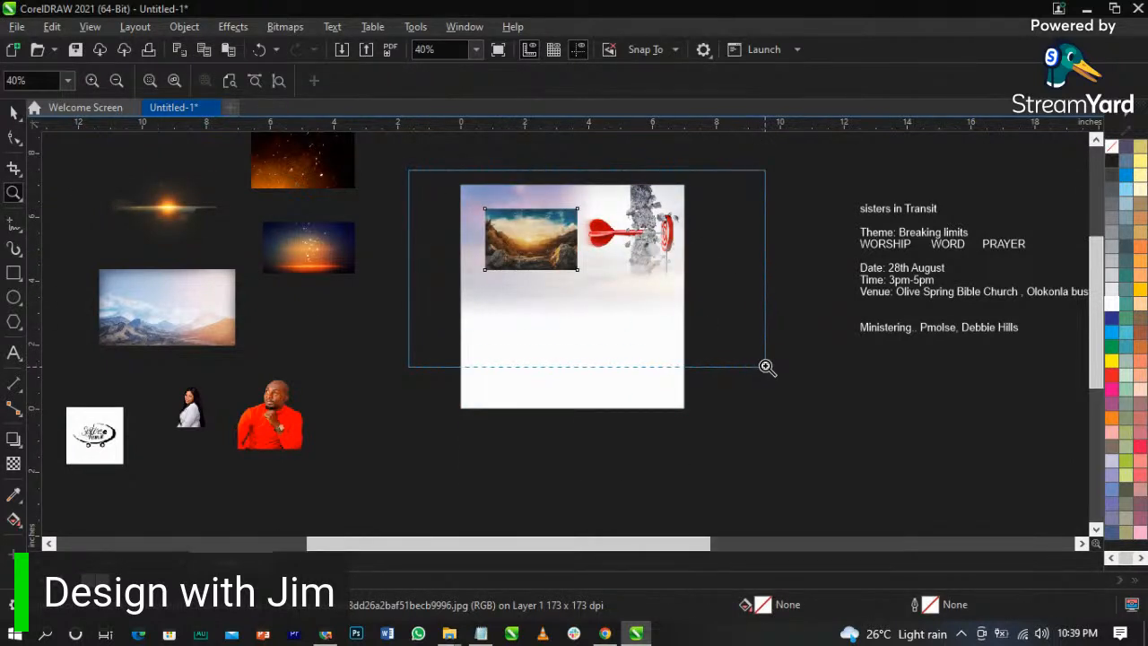
key(space)
drag(548, 339, 626, 375)
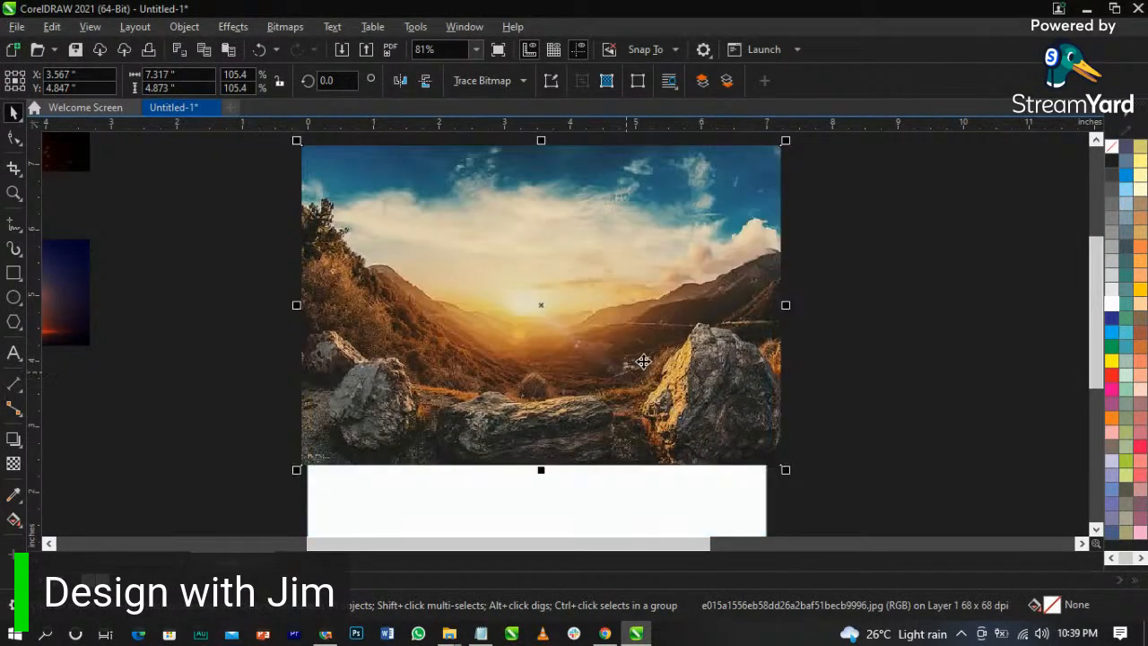
- Apply a vertical linear transparency at -90° to the valley image so its foreground rocks fade out into the white page
click(13, 465)
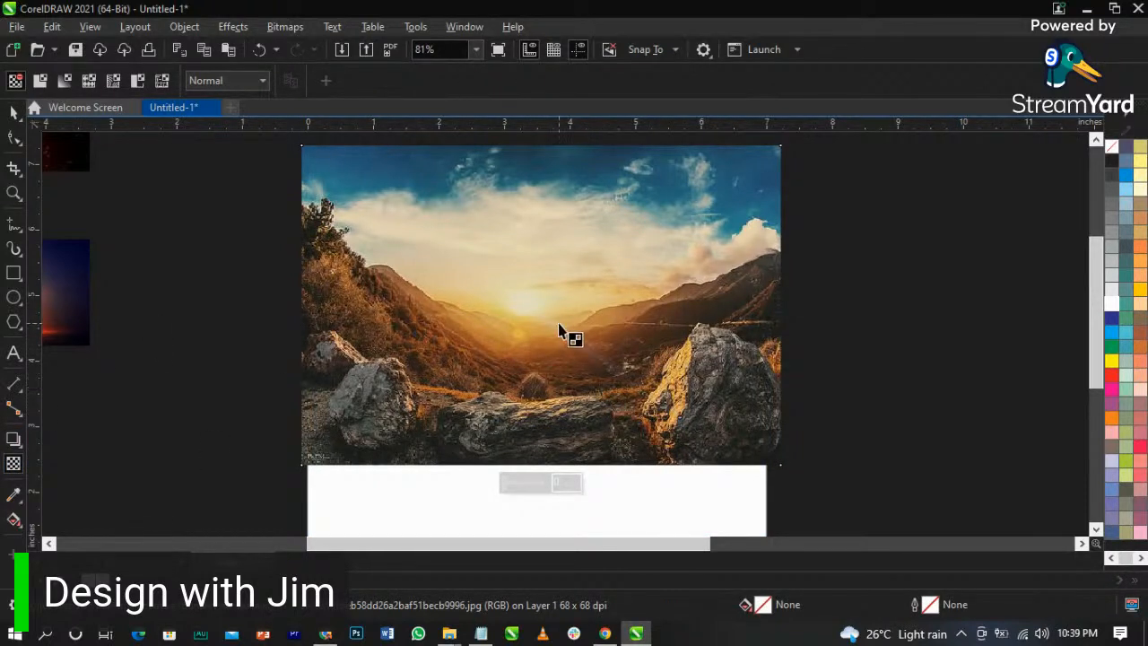
drag(539, 339, 539, 445)
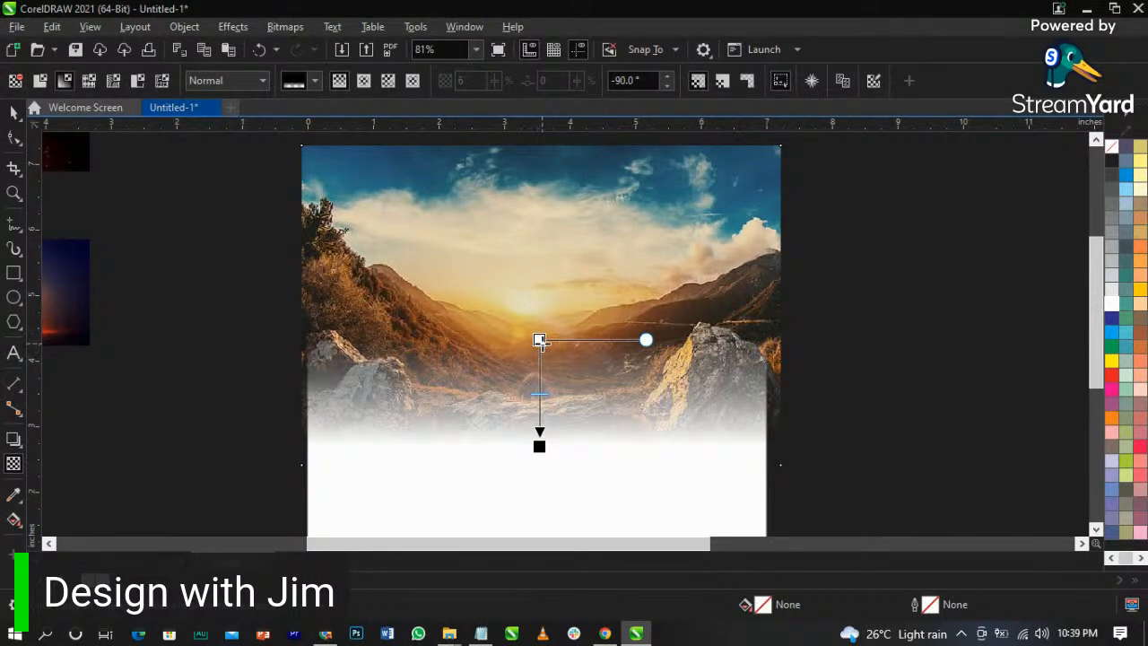
mouse_move(541, 343)
mouse_down()
mouse_move(540, 356)
mouse_move(539, 340)
mouse_up()
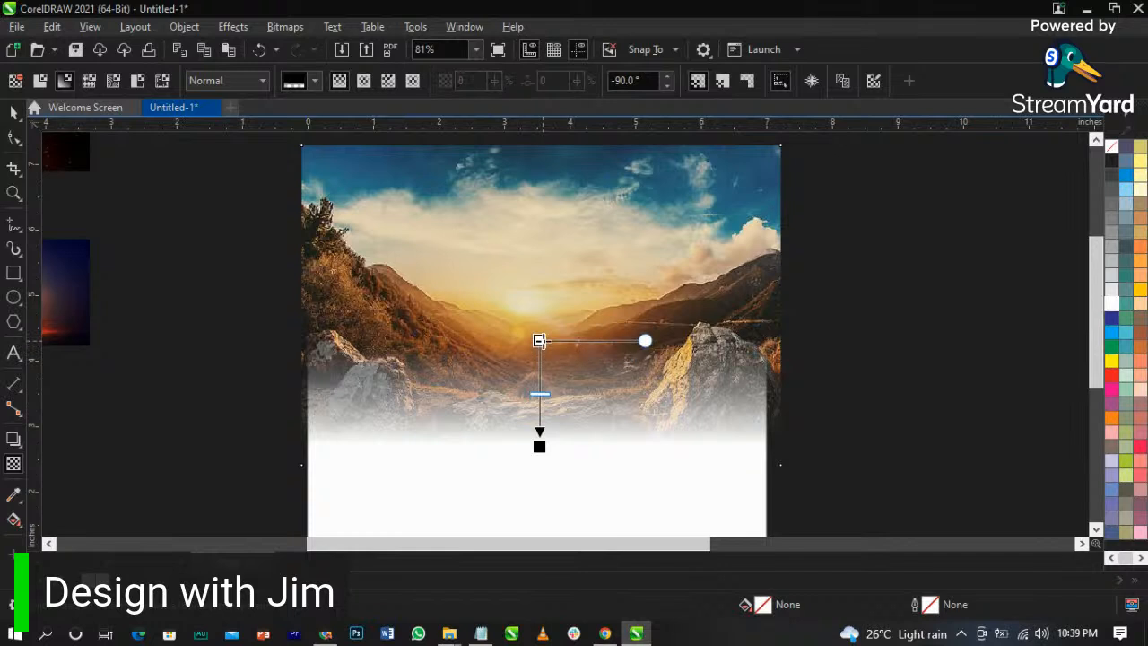
- Try the Screen and Overlay merge modes on the valley image's transparency and settle on Soft Light
click(238, 80)
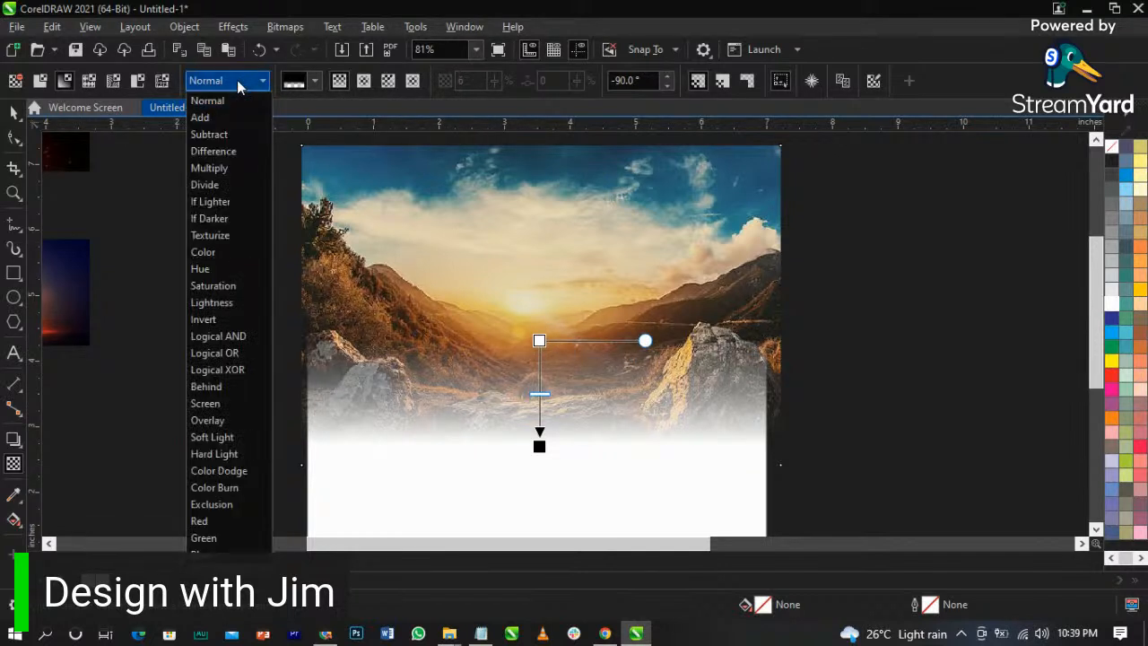
click(239, 405)
click(235, 80)
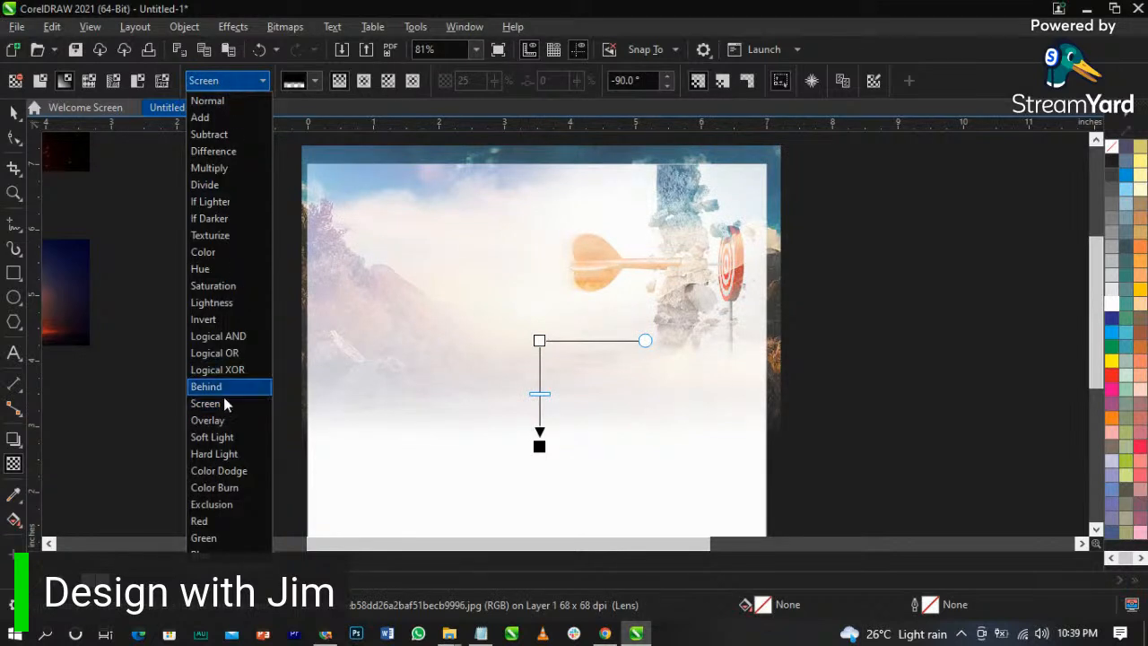
click(225, 421)
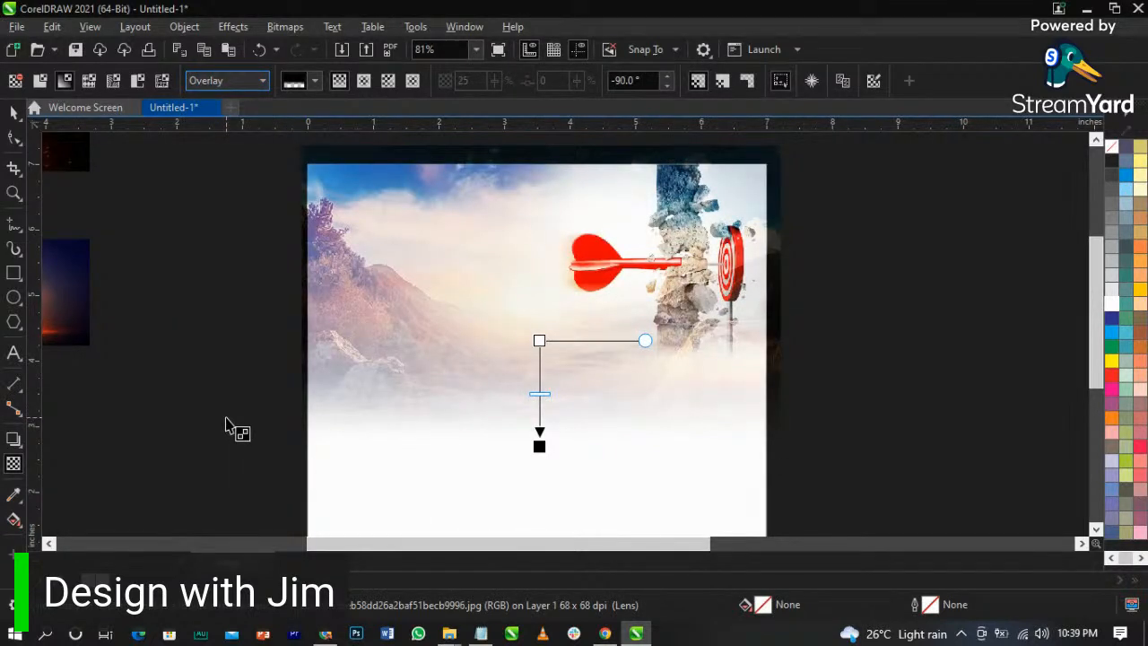
click(213, 82)
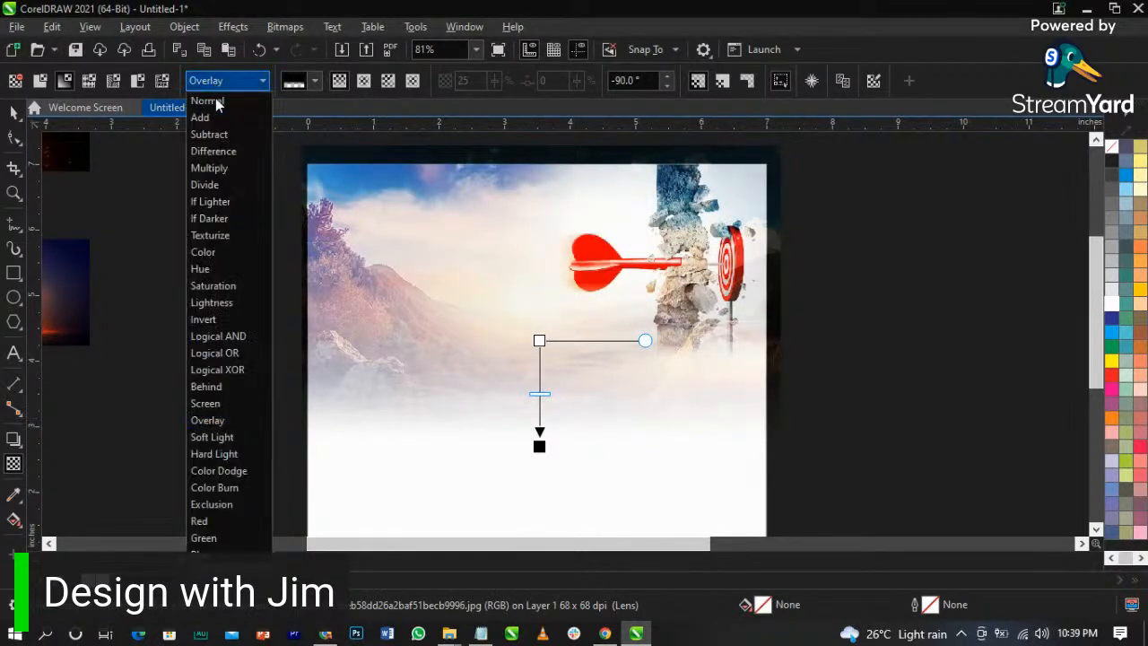
click(227, 437)
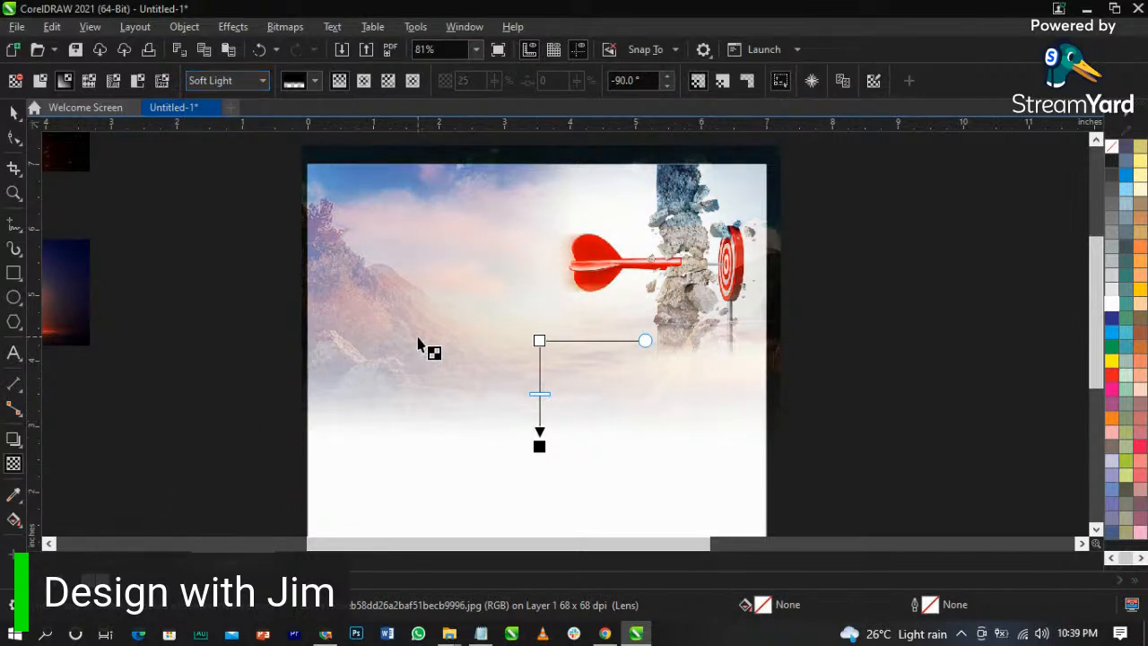
- PowerClip the blended valley image inside the page-sized rectangle
key(space)
scroll(476, 248, down, 3)
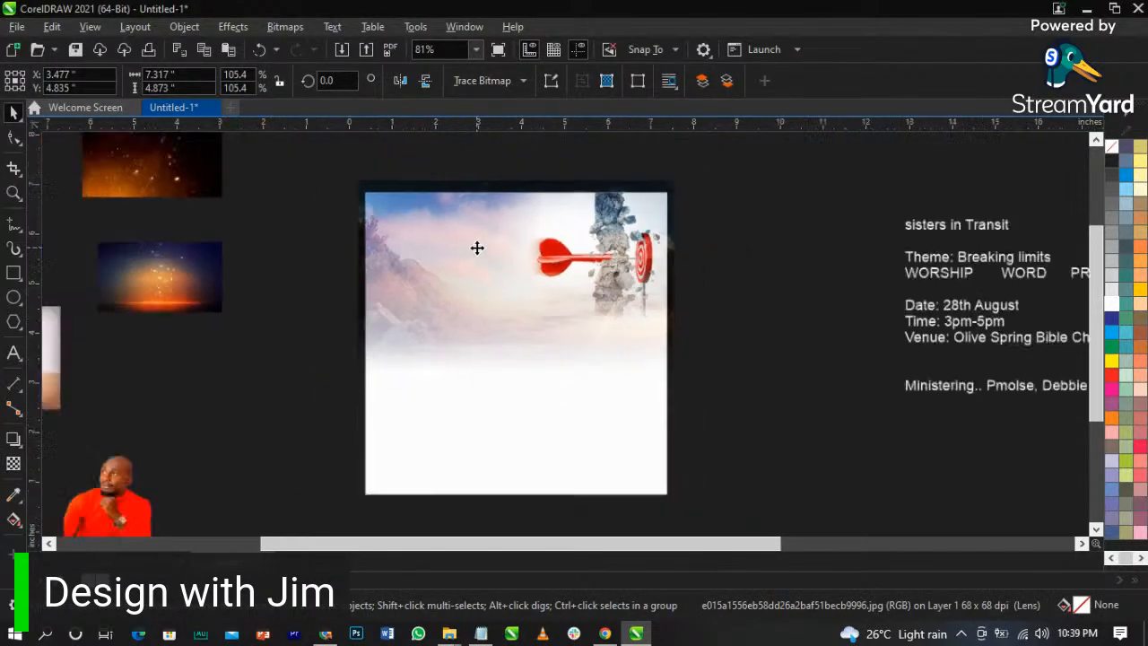
right_click(483, 260)
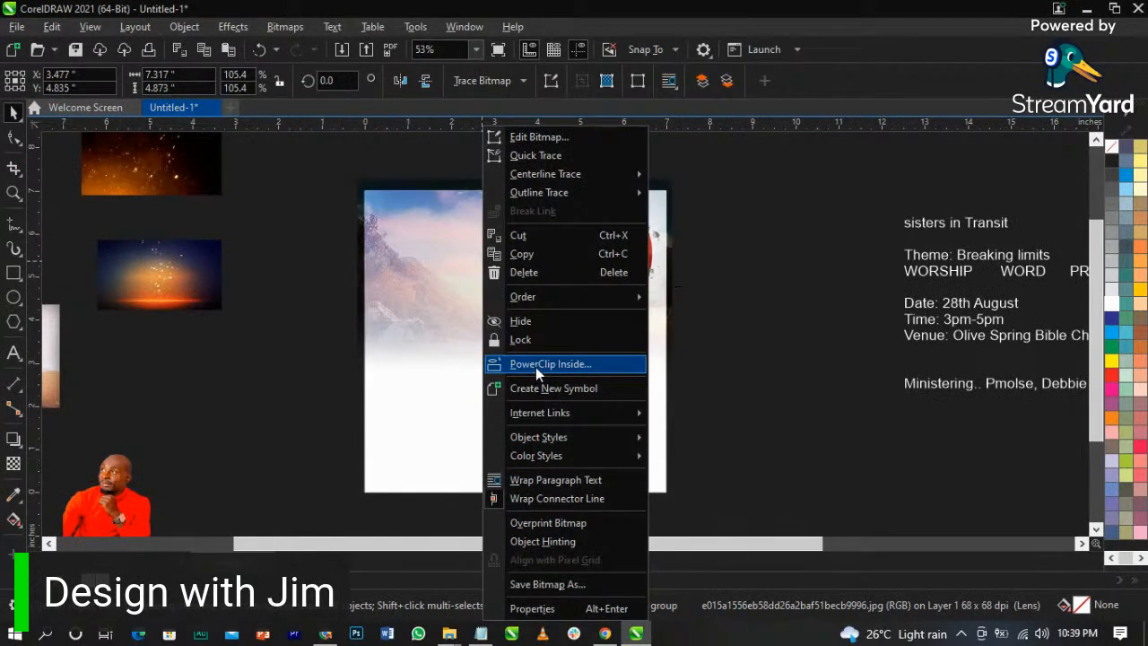
click(535, 366)
click(533, 469)
- Open the page rectangle's PowerClip contents, bring the dart image in front of the clouds and valley images, and finish editing
scroll(543, 280, up, 3)
ctrl+click(544, 283)
scroll(479, 310, down, 1)
click(472, 214)
scroll(413, 141, up, 1)
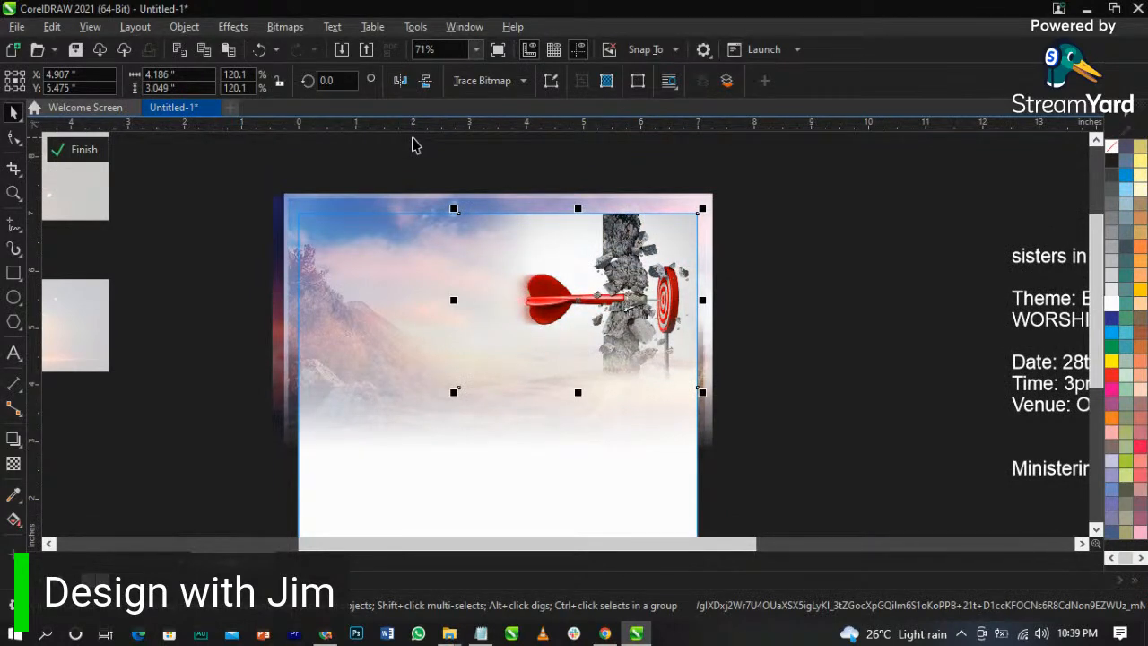
click(758, 276)
scroll(651, 269, down, 4)
scroll(592, 258, up, 2)
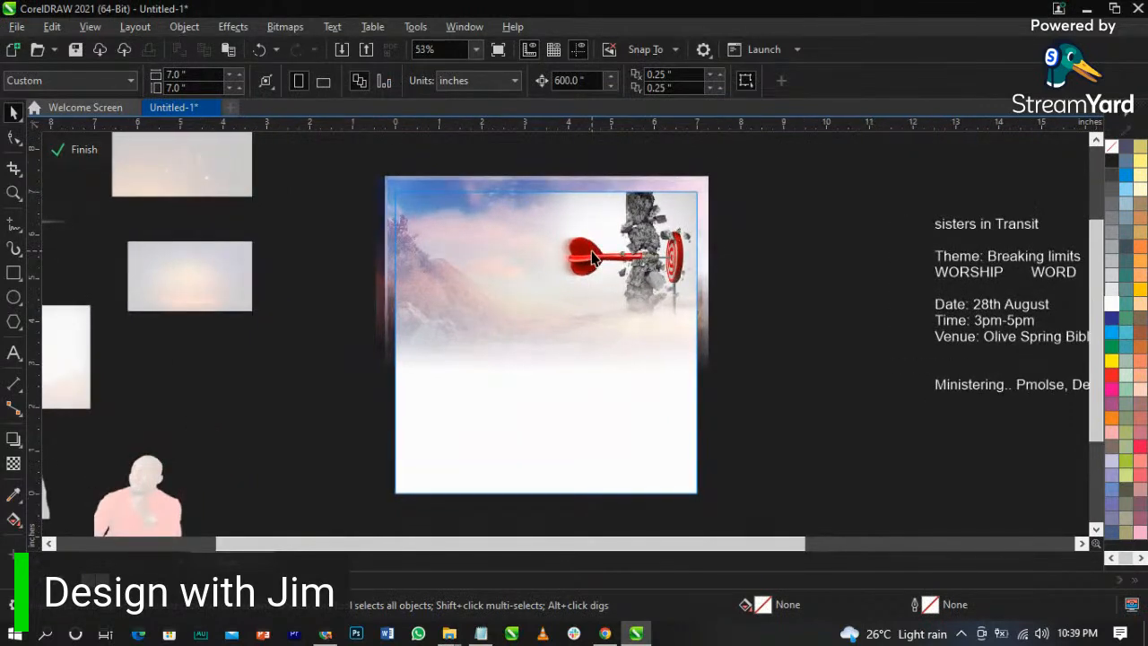
click(773, 306)
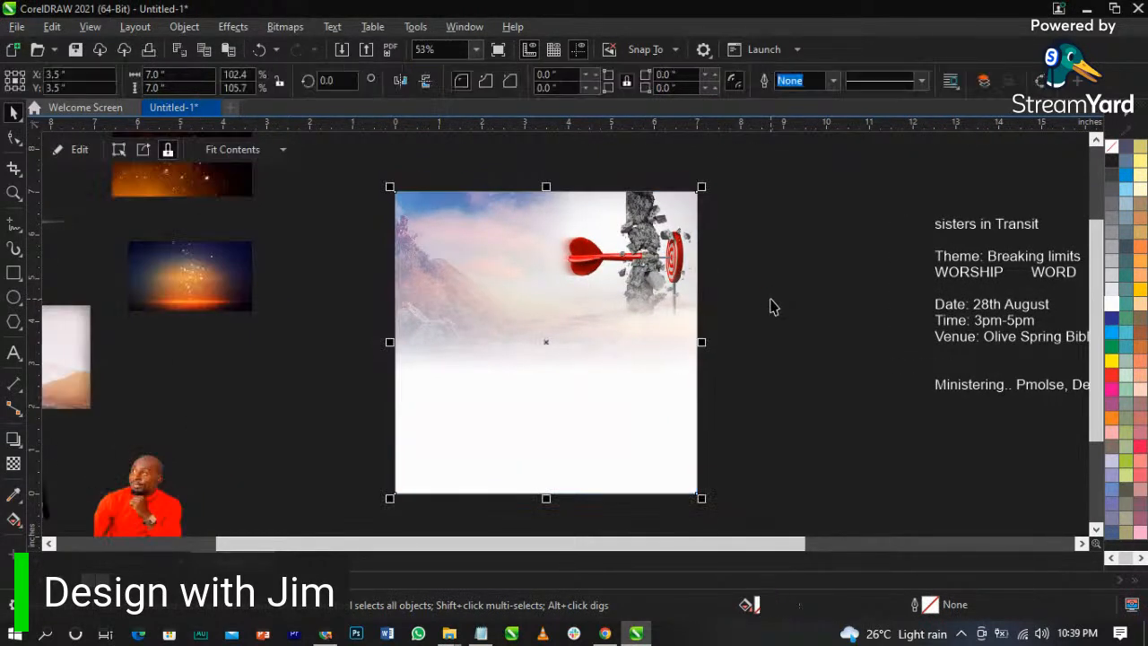
- Move the blue-and-orange mountain landscape image onto the page and enlarge it to about 7.52 by 4.23 inches, spanning the page width
scroll(768, 308, down, 2)
scroll(809, 349, up, 1)
click(338, 328)
scroll(337, 328, down, 1)
drag(242, 345, 579, 341)
key(z)
drag(390, 218, 751, 416)
key(space)
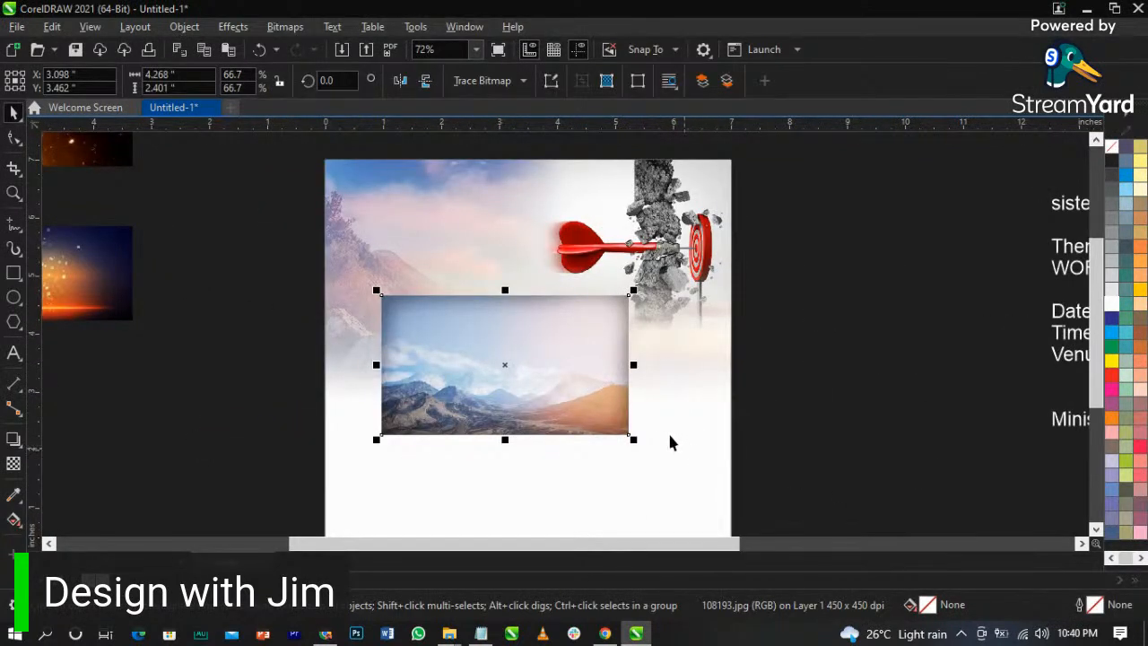
drag(633, 442, 740, 511)
drag(659, 454, 678, 419)
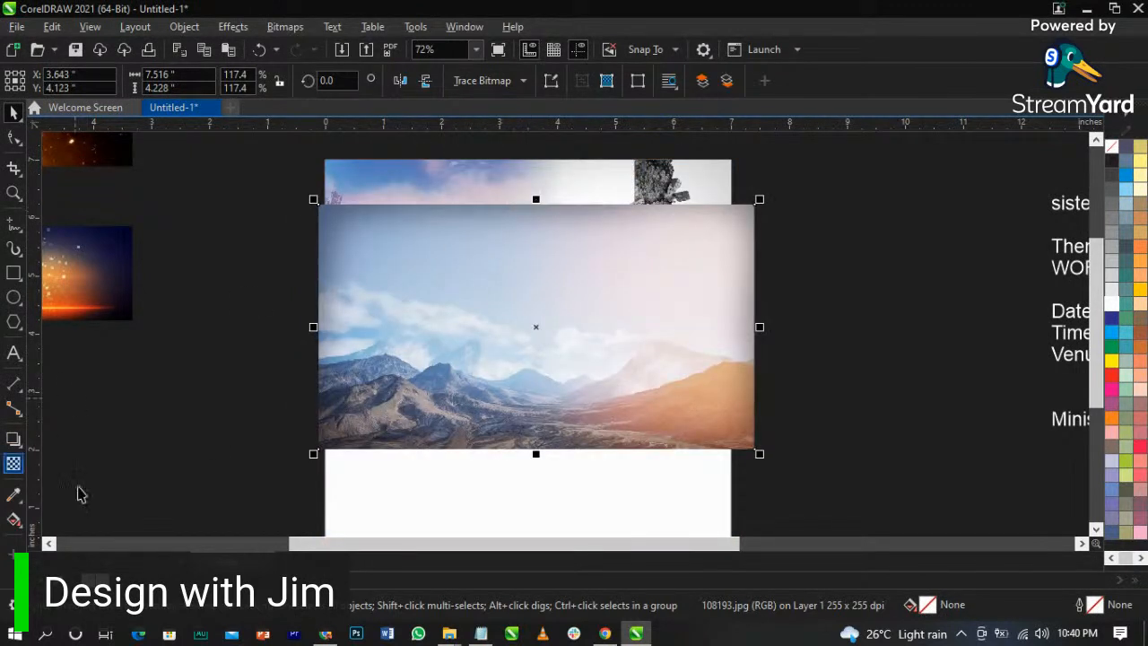
- Fade out the mountain image's sky with a vertical linear transparency at 90° and convert the result to a bitmap
click(13, 462)
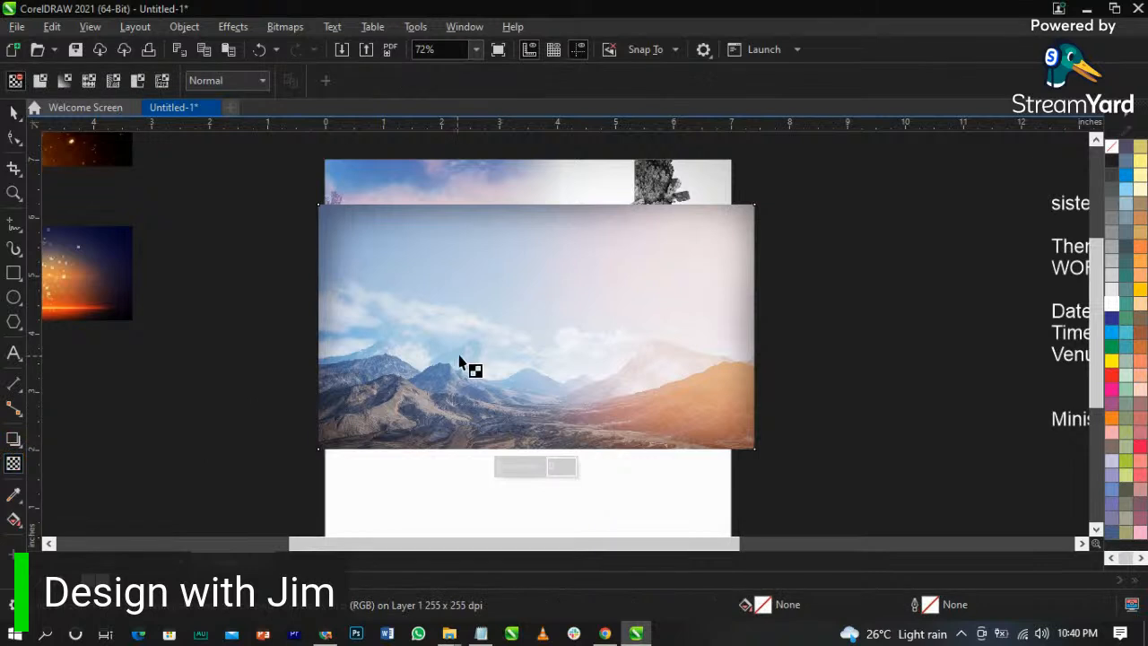
drag(552, 335, 551, 366)
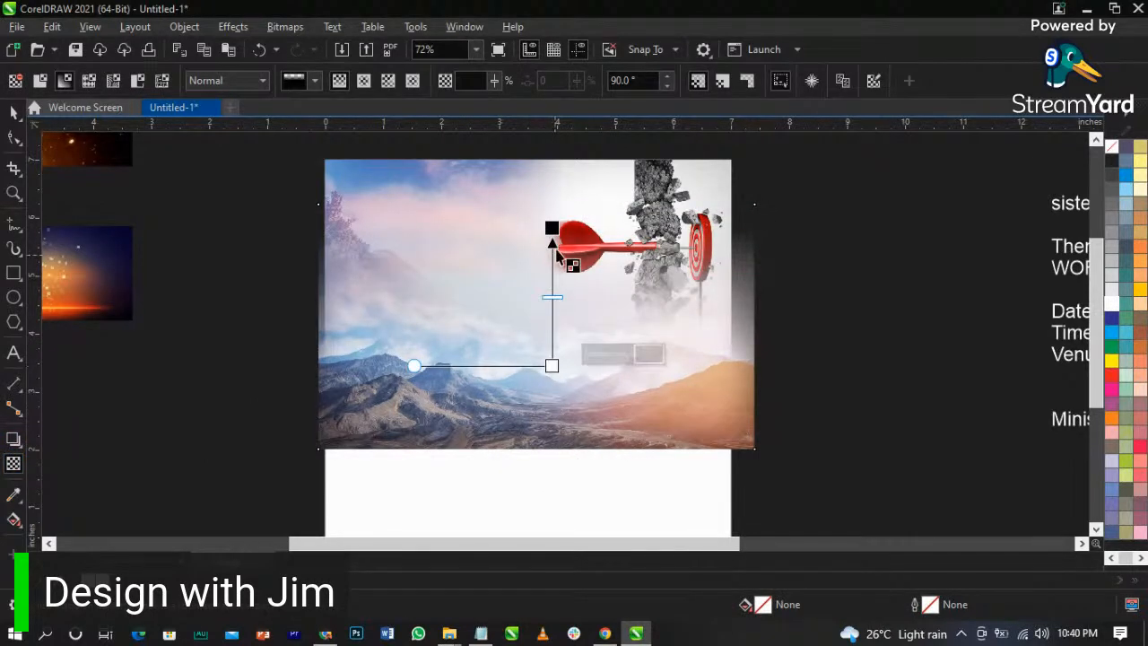
drag(551, 229, 552, 267)
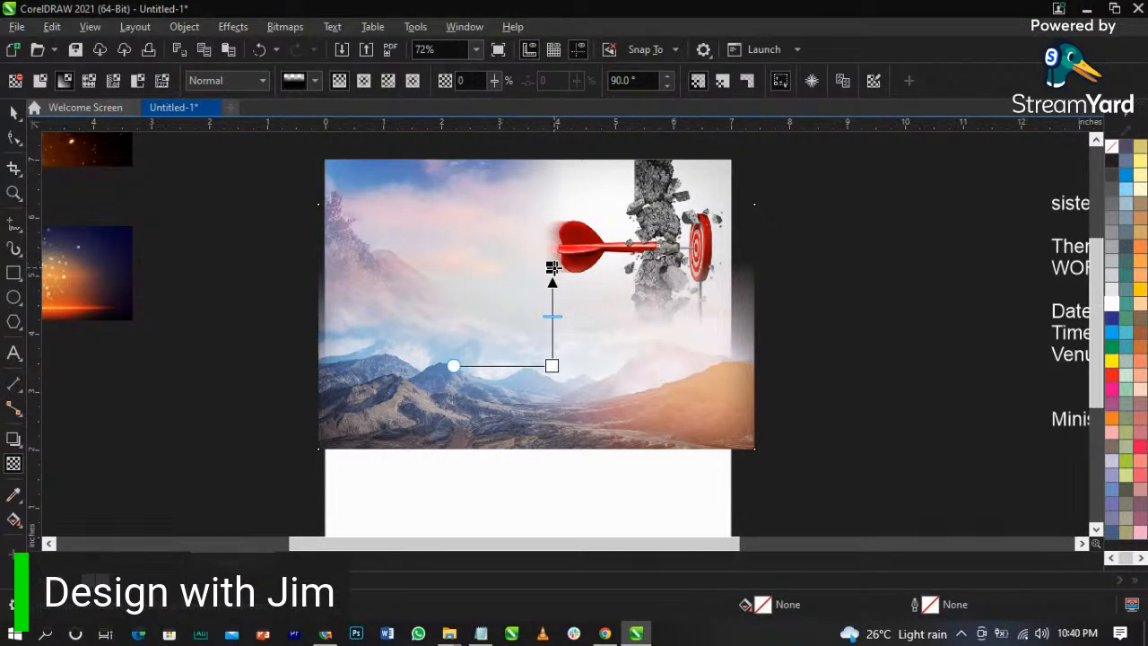
click(285, 27)
click(302, 48)
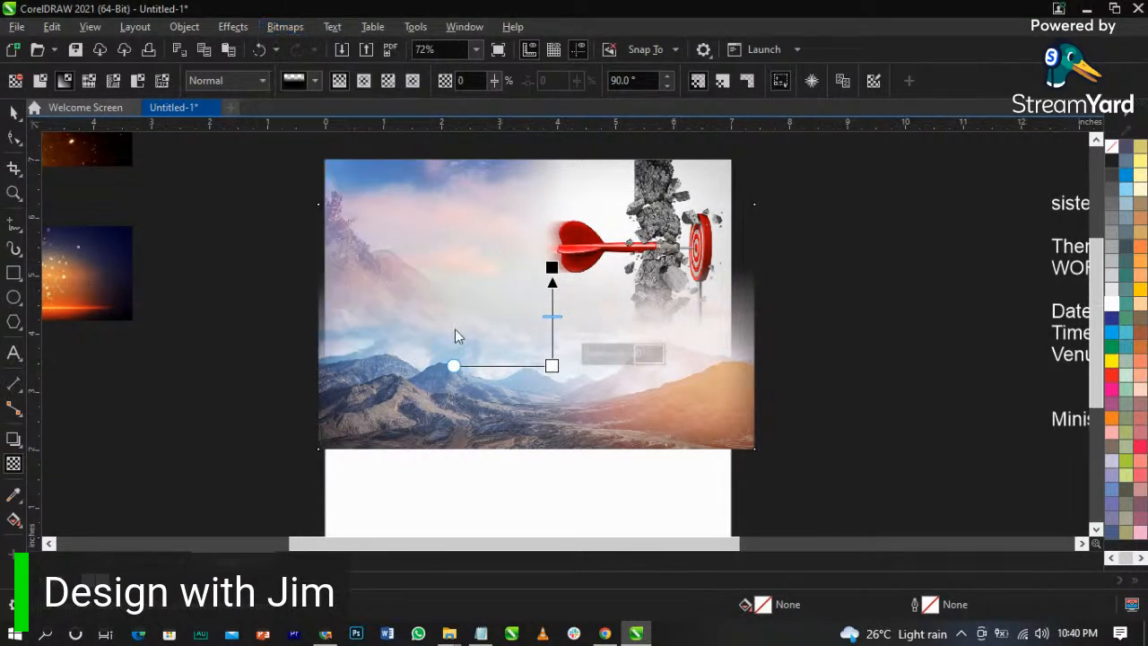
click(583, 408)
- Fade the mountain image's lower edge into the white page with a -90° linear transparency and shift the image slightly up and left
drag(538, 352, 538, 437)
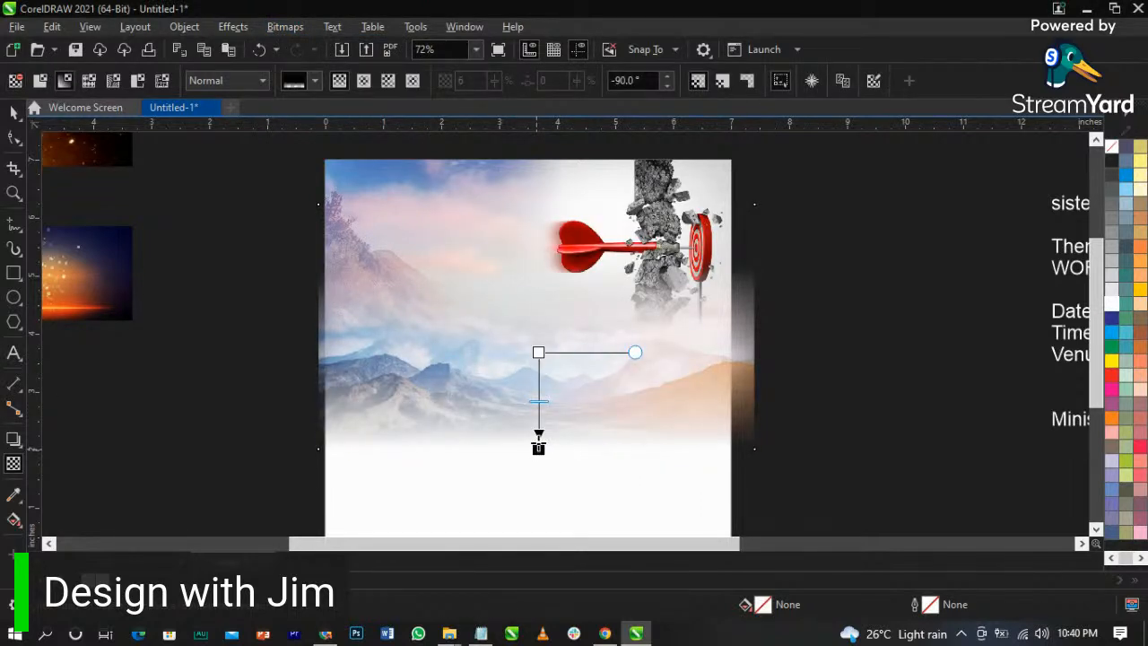
key(space)
drag(548, 406, 558, 397)
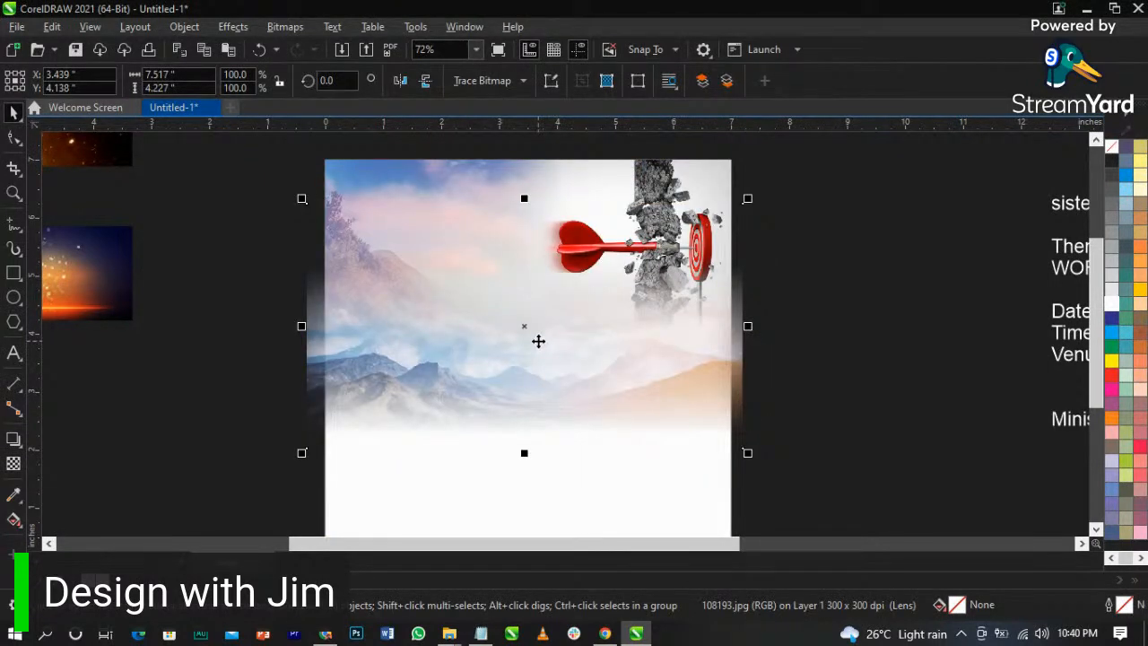
- PowerClip the faded mountain image inside the page-sized rectangle
right_click(538, 341)
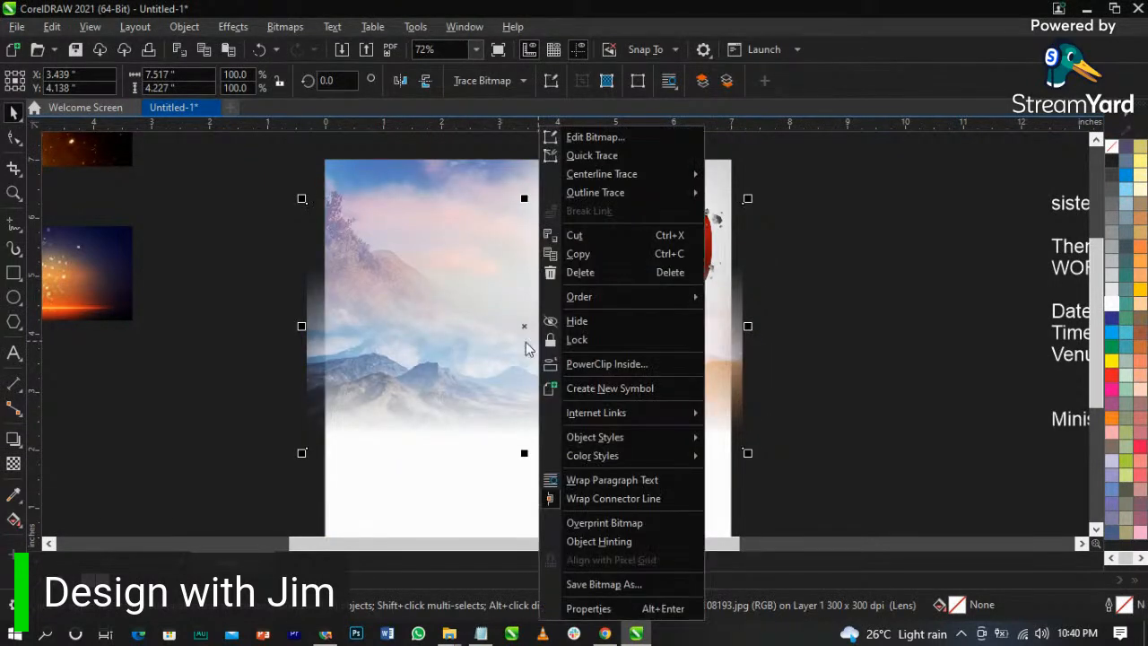
click(607, 364)
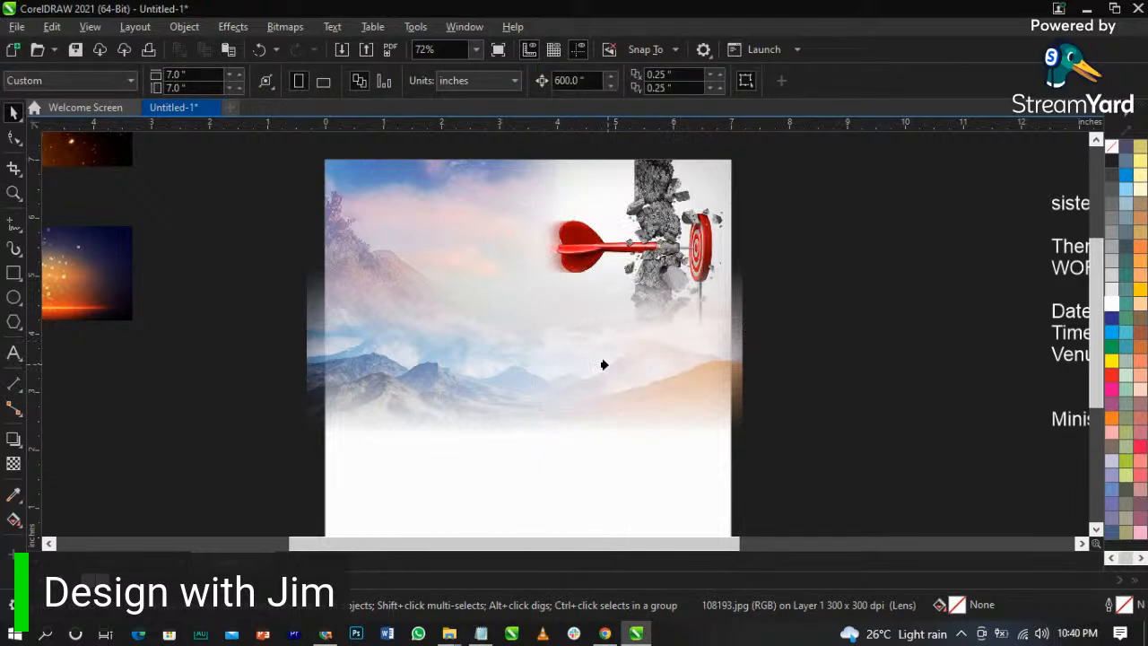
click(357, 523)
- Open the page rectangle's PowerClip contents and bring the dart image to the front of the other images
scroll(668, 284, down, 2)
double_click(668, 284)
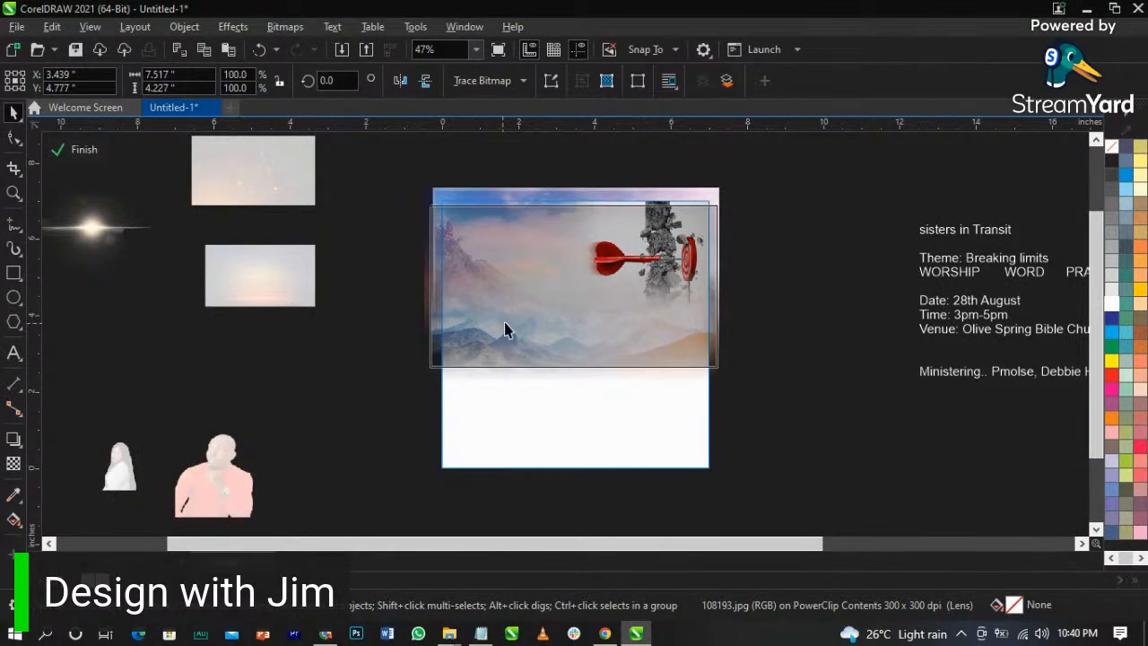
drag(821, 431, 504, 170)
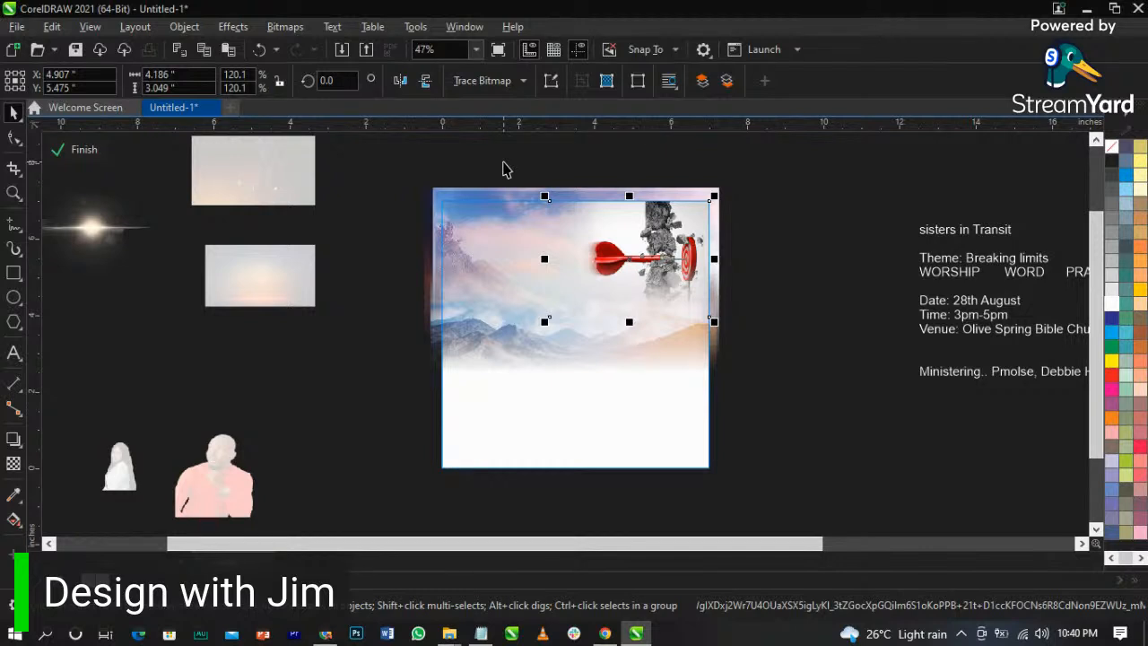
key(shift+Page_Up)
scroll(536, 295, up, 1)
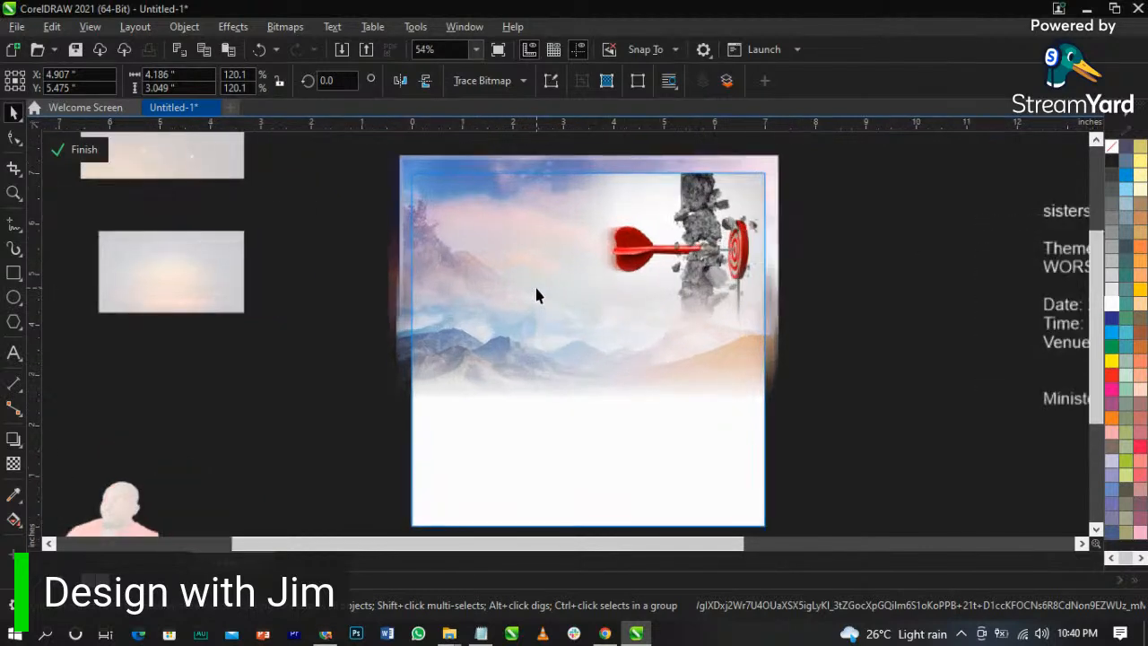
- Move the mountain image up to about X 3.487", Y 4.56" within the PowerClip and finish editing
click(509, 384)
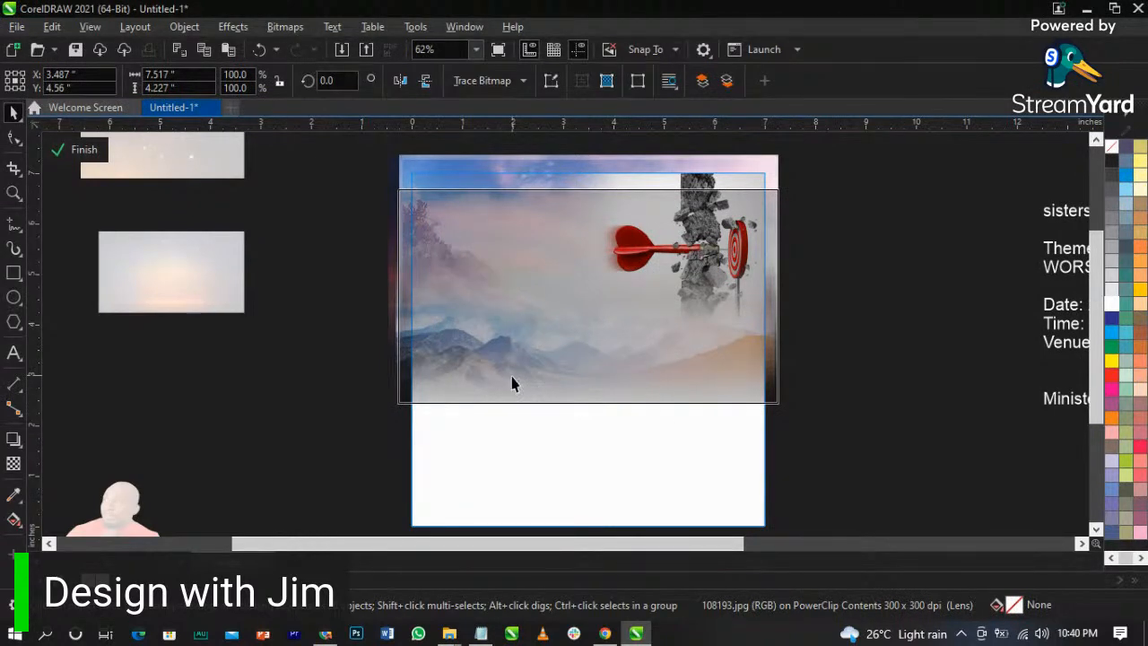
click(810, 379)
scroll(610, 277, down, 1)
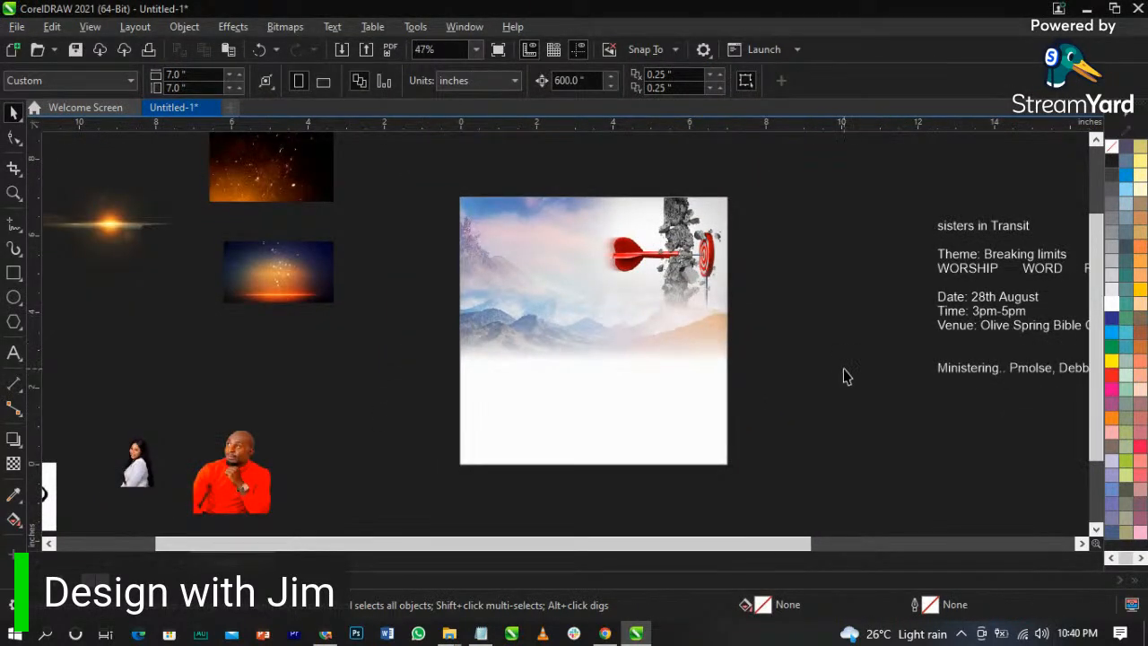
- Move the dark orange sparks image onto the page and enlarge it to about 8.09 by 4.53 inches, covering the upper artwork
scroll(597, 291, up, 1)
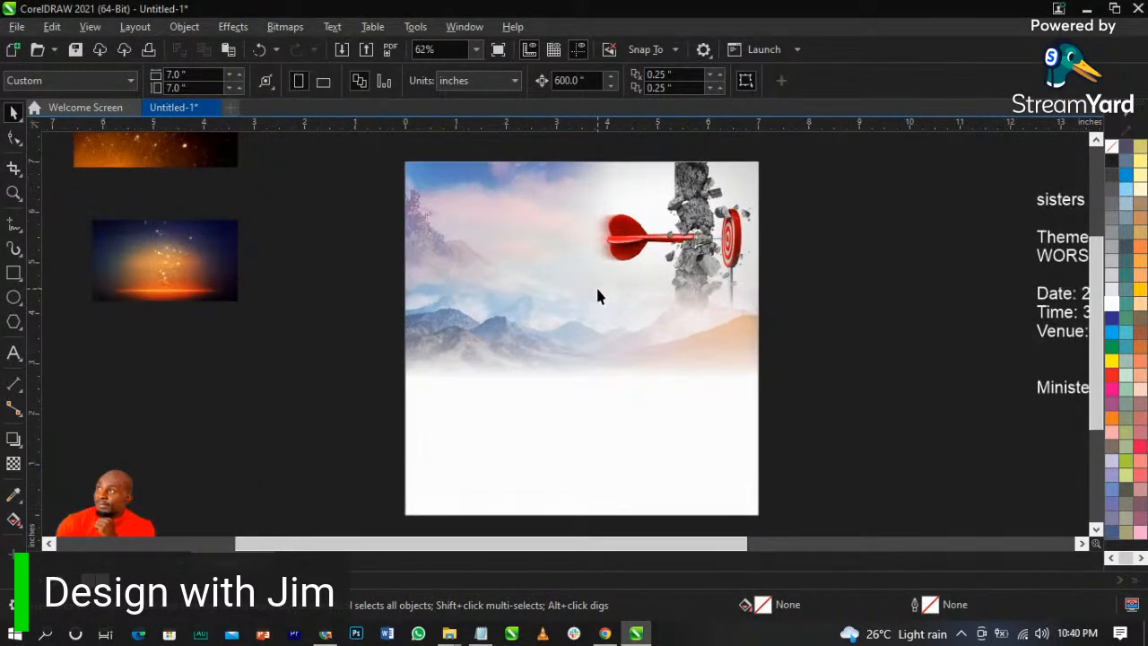
scroll(597, 295, down, 1)
scroll(635, 328, down, 1)
scroll(636, 328, up, 1)
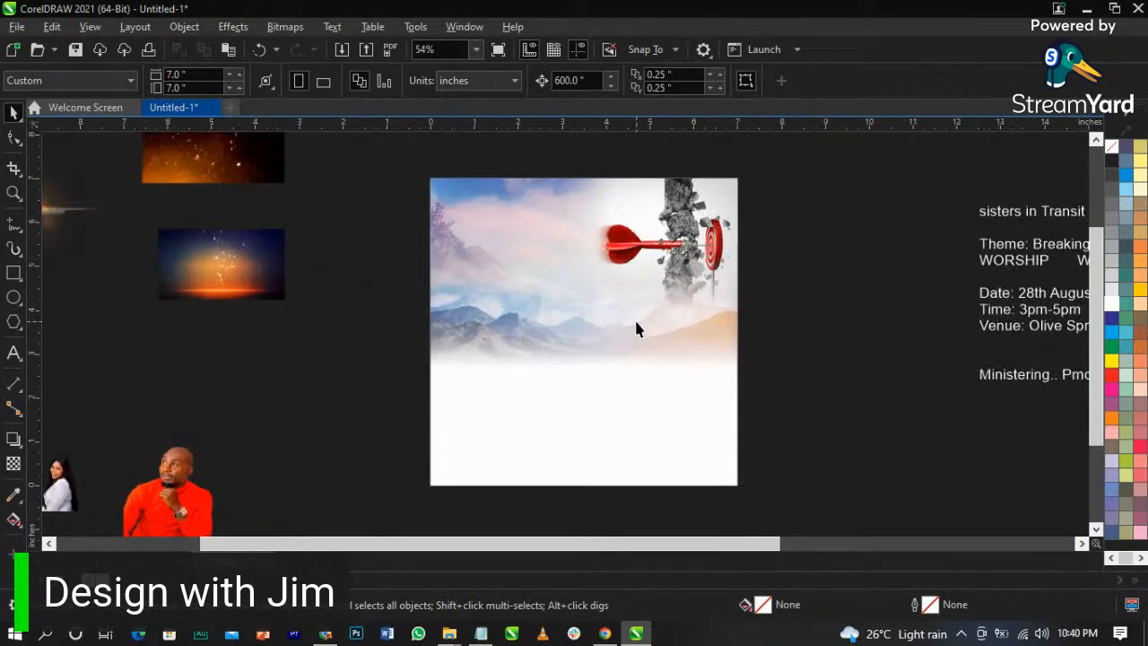
scroll(636, 328, down, 1)
drag(296, 171, 635, 315)
drag(635, 316, 615, 307)
click(682, 375)
drag(705, 379, 639, 280)
key(z)
drag(387, 174, 816, 419)
key(space)
click(673, 356)
drag(678, 366, 825, 457)
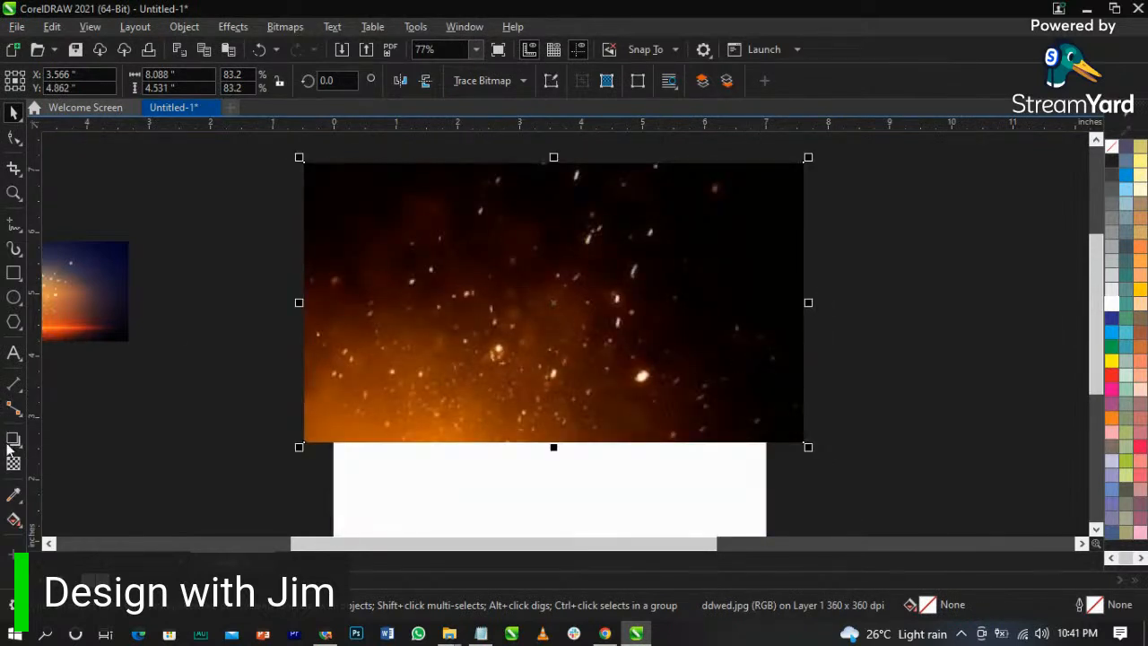
- Fade the sparks image's lower part with a -90° linear transparency and set its merge mode to Soft Light
click(15, 465)
drag(582, 298, 582, 439)
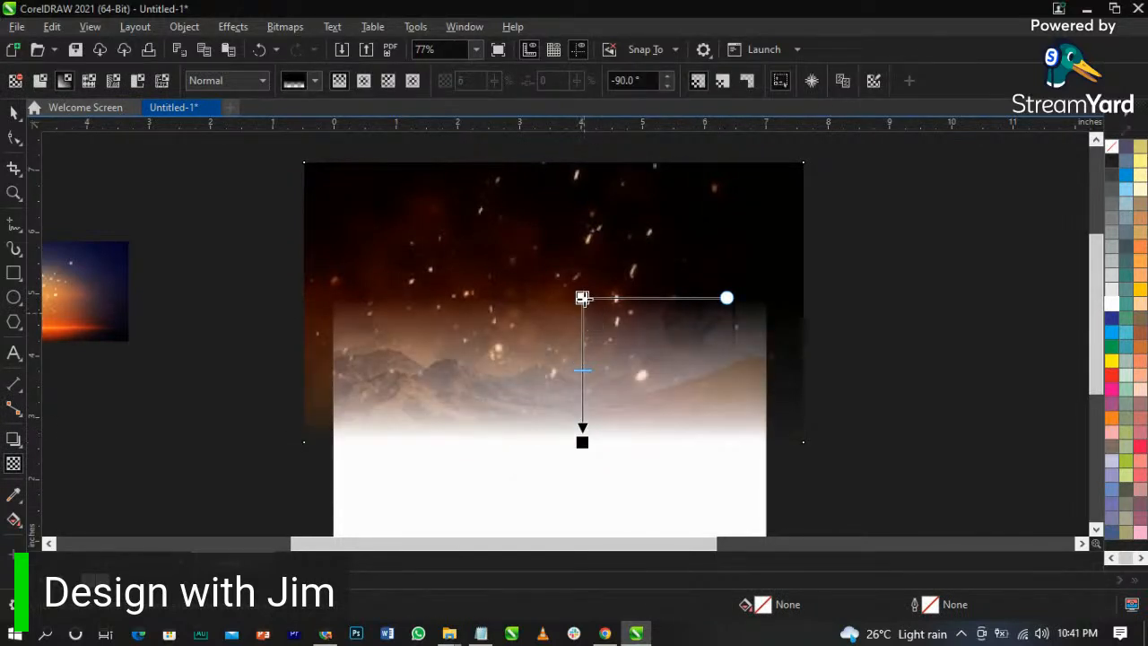
drag(582, 297, 582, 311)
drag(582, 441, 583, 434)
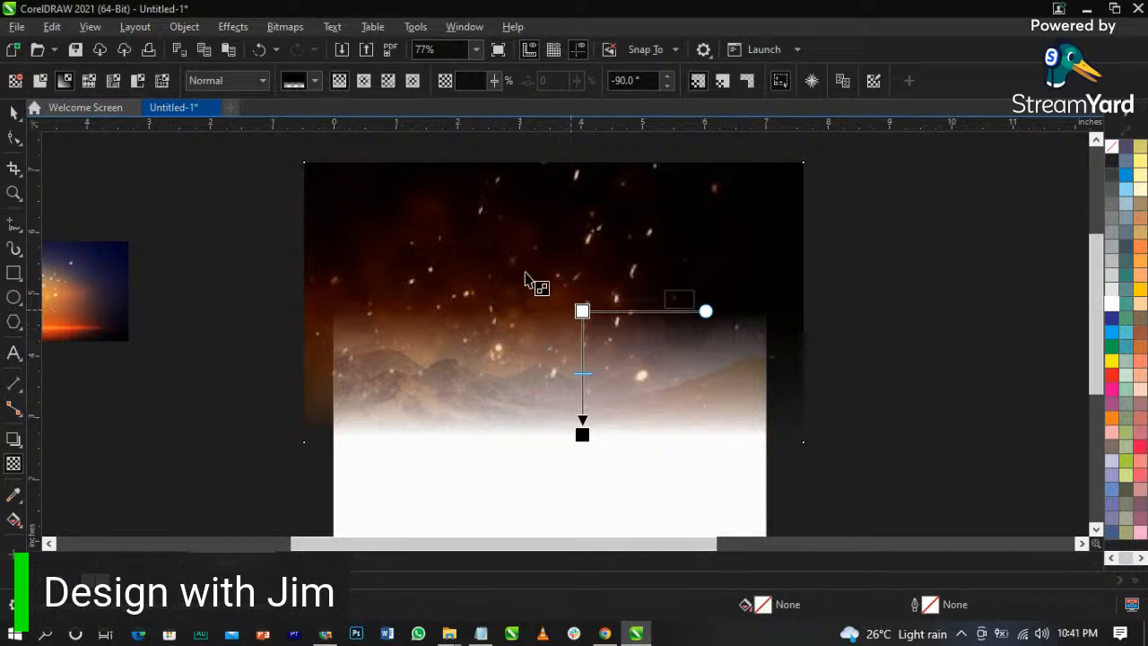
click(242, 83)
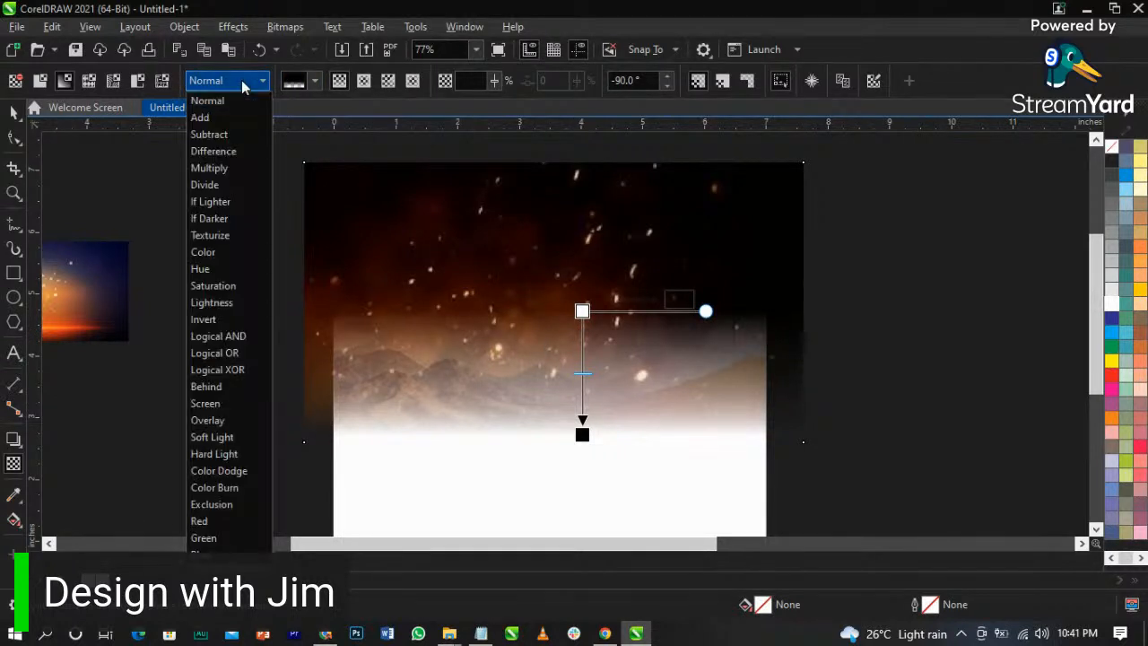
click(215, 436)
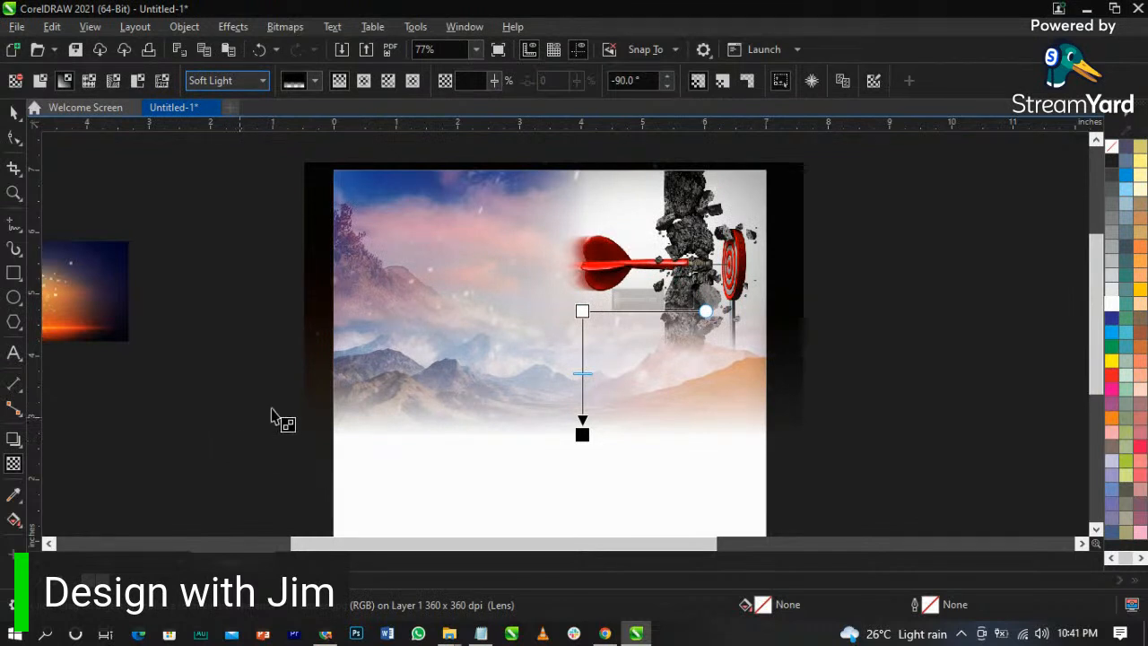
- PowerClip the Soft Light sparks image inside the page-sized rectangle
key(space)
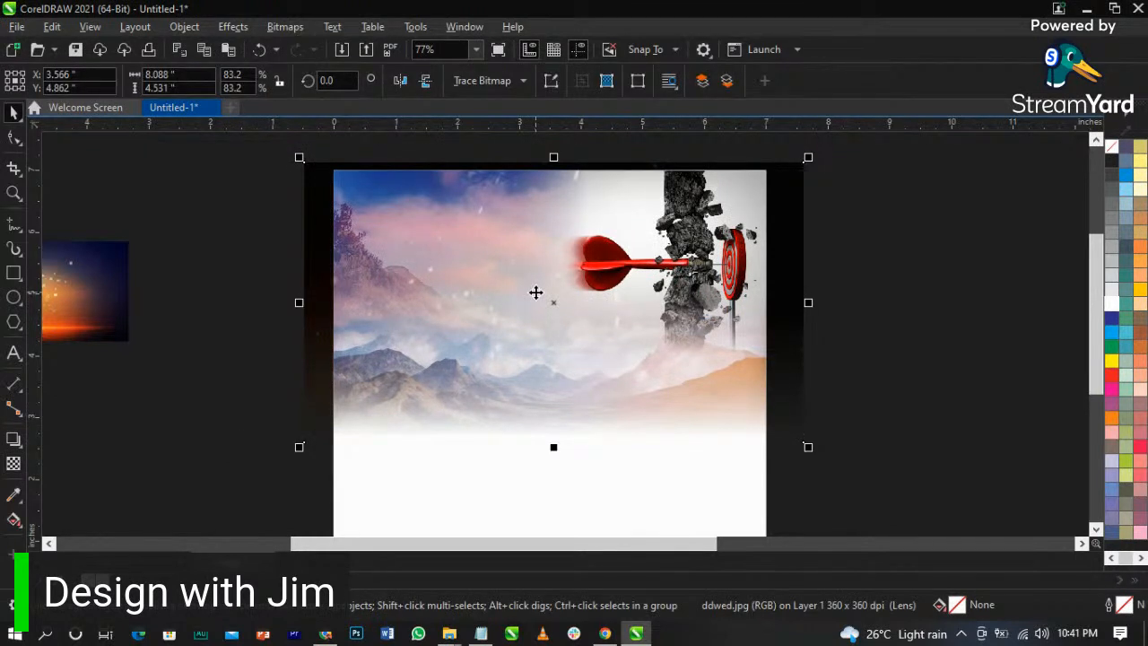
right_click(534, 293)
click(583, 364)
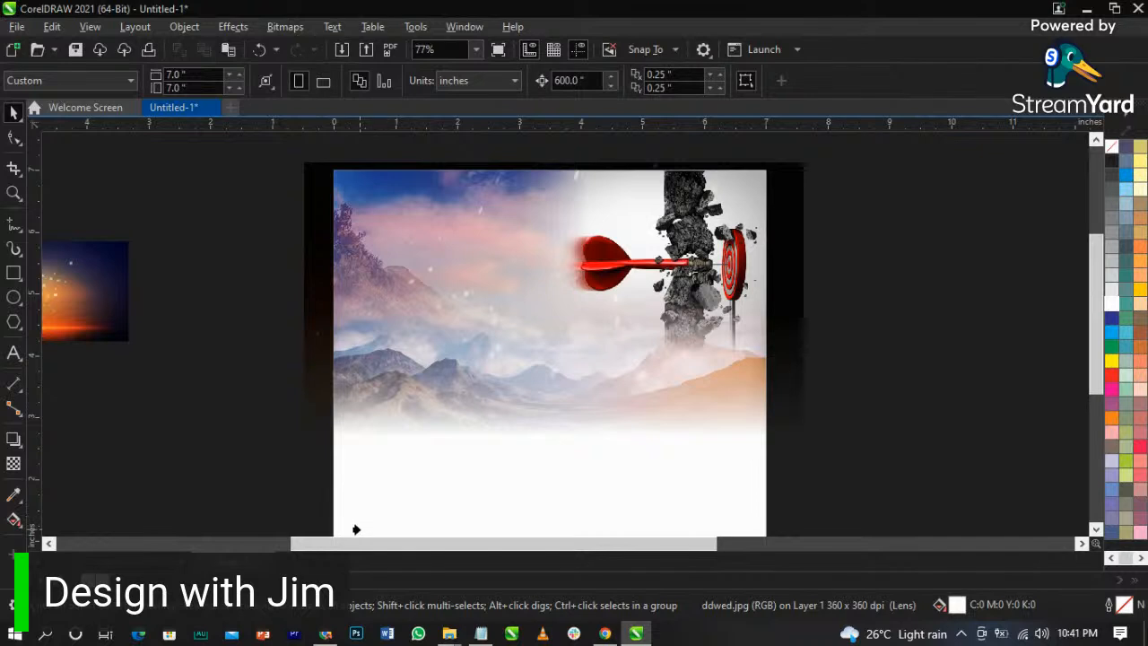
click(361, 528)
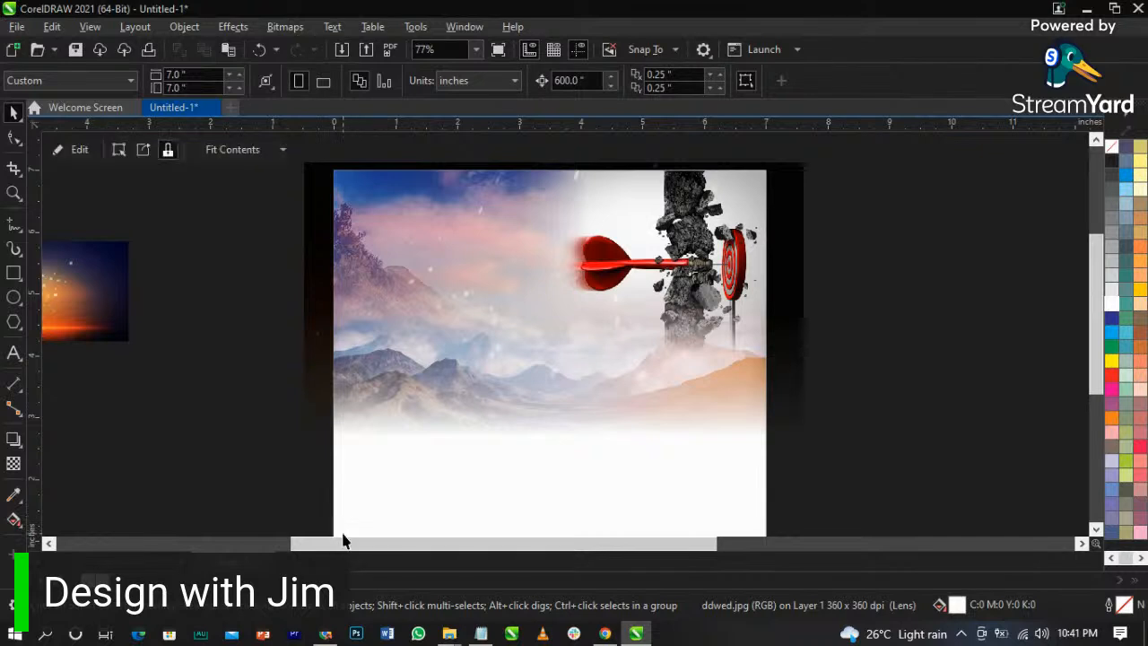
- Open the page rectangle's PowerClip contents and bring the dart image in front of the sparks image
click(441, 286)
right_click(441, 286)
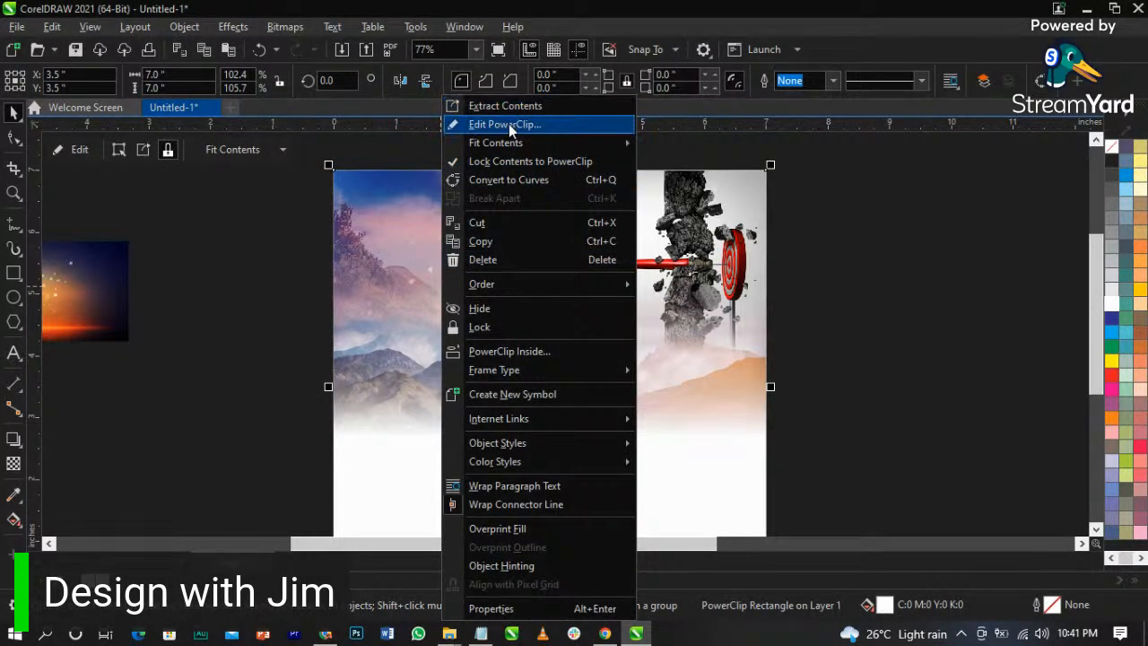
click(508, 120)
click(877, 139)
drag(893, 157, 420, 489)
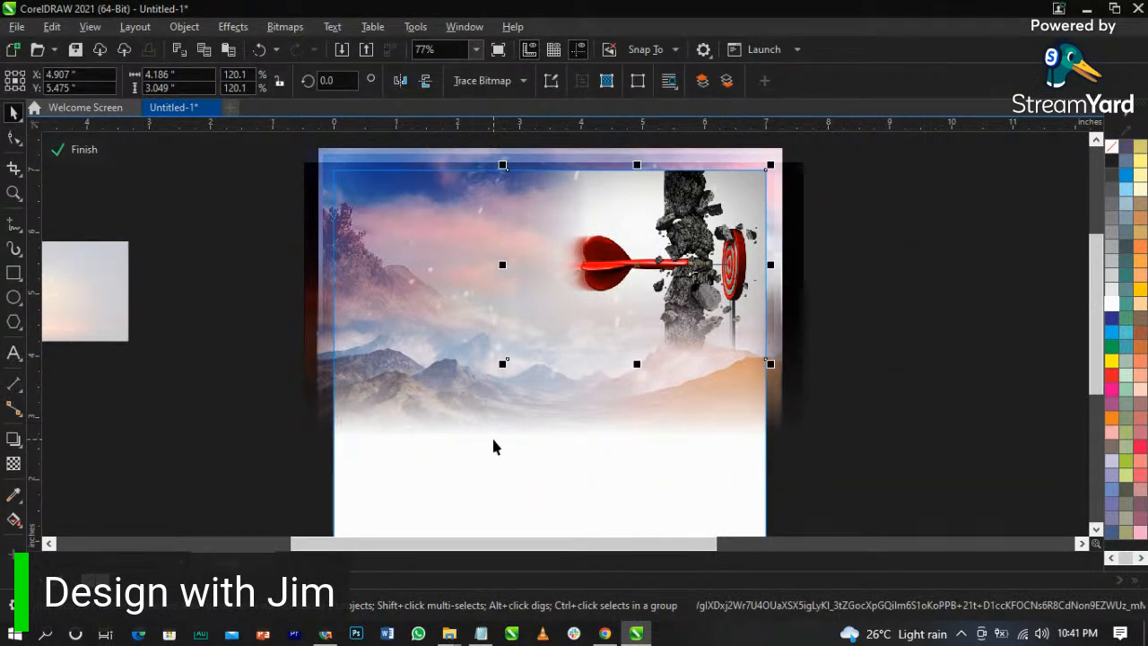
click(890, 282)
click(678, 268)
click(876, 288)
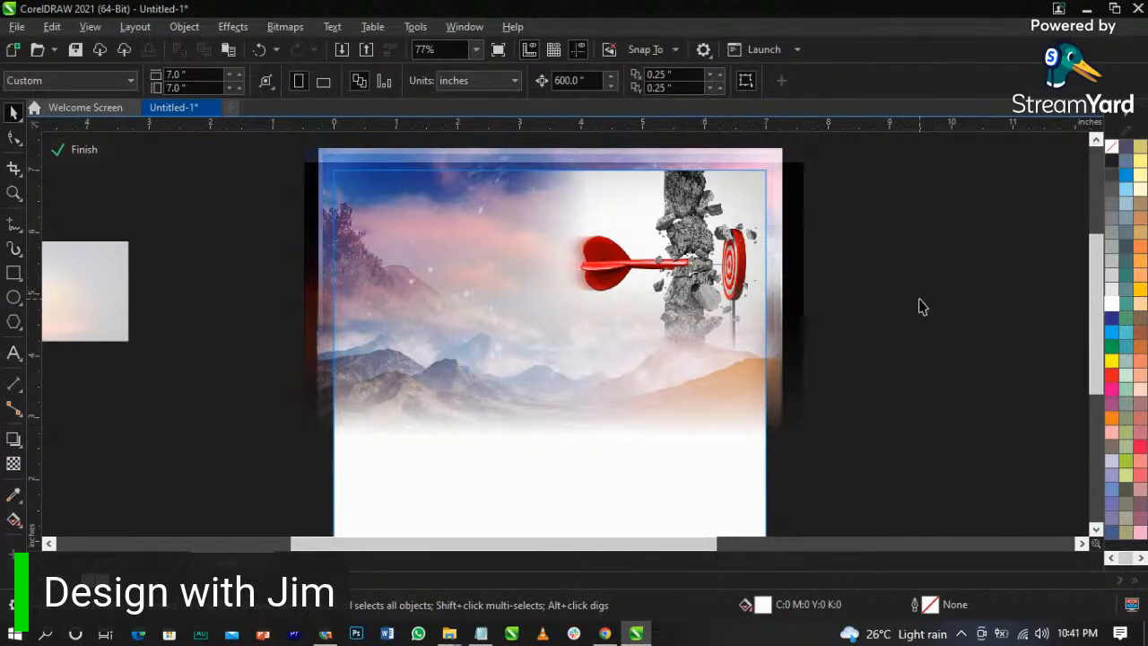
click(351, 254)
click(334, 377)
click(335, 376)
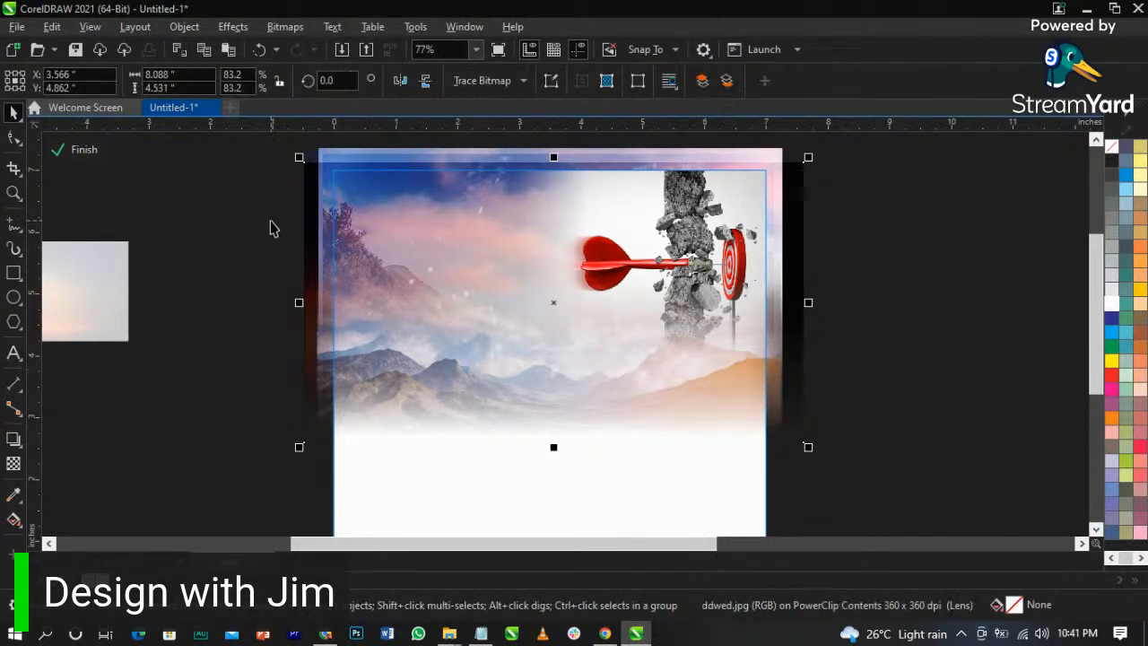
click(252, 242)
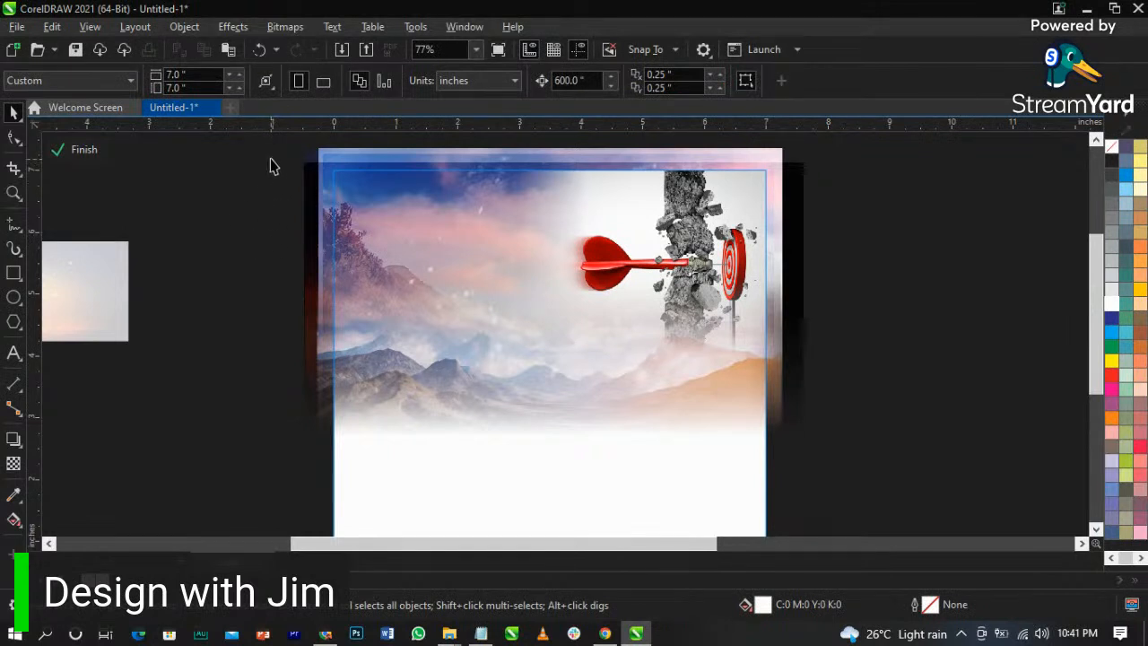
click(303, 159)
click(308, 154)
click(311, 146)
drag(310, 146, 260, 164)
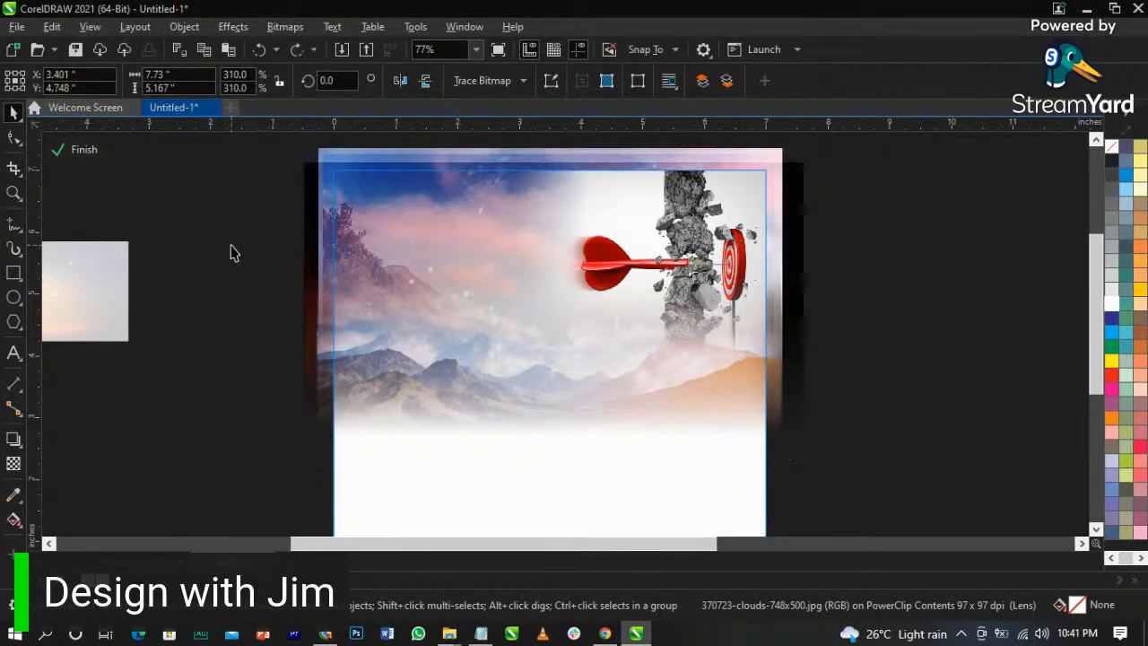
click(231, 248)
- Enlarge the valley image inside the PowerClip to about 8.56 by 5.70 inches and move it to about X 3.183", Y 4.475"
click(357, 160)
mouse_move(355, 154)
mouse_down()
mouse_move(411, 160)
mouse_move(357, 158)
mouse_up()
drag(321, 464, 263, 492)
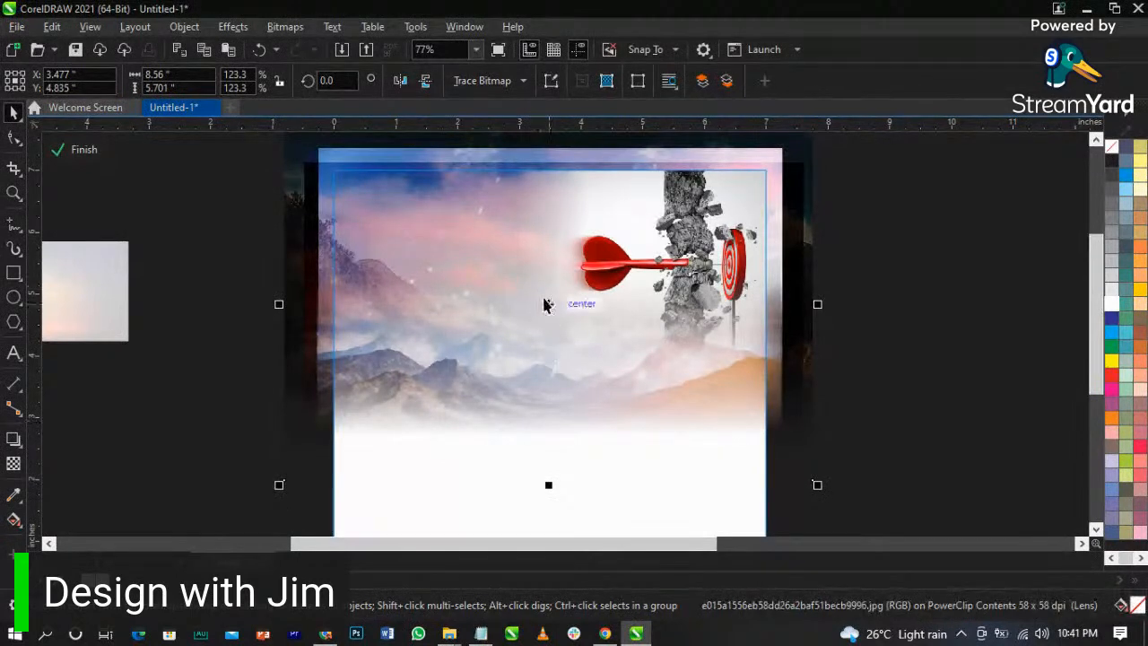
drag(548, 302, 530, 325)
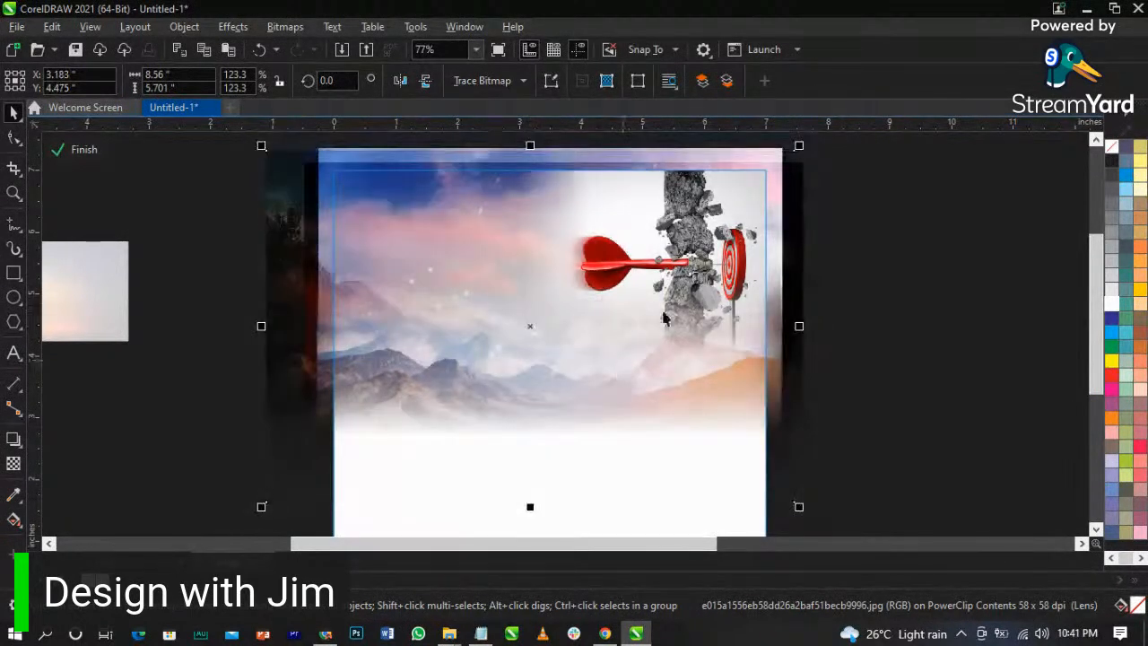
- Enlarge the valley image a little further from its lower-right corner and deselect it
scroll(699, 373, down, 2)
drag(750, 440, 794, 487)
click(828, 458)
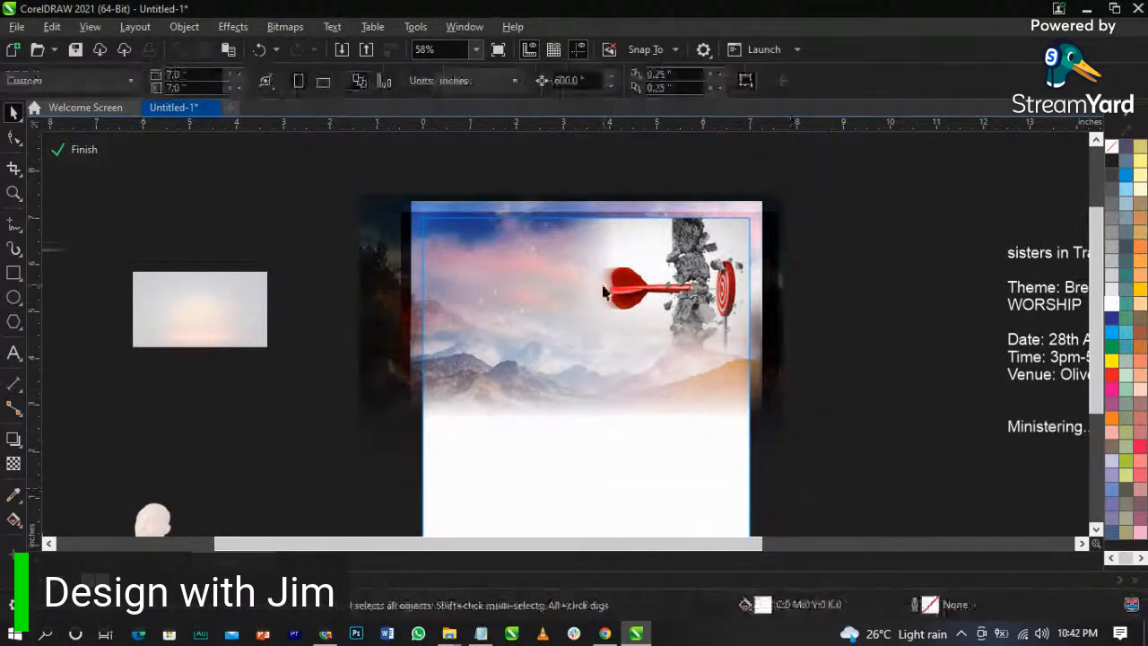
scroll(631, 327, up, 1)
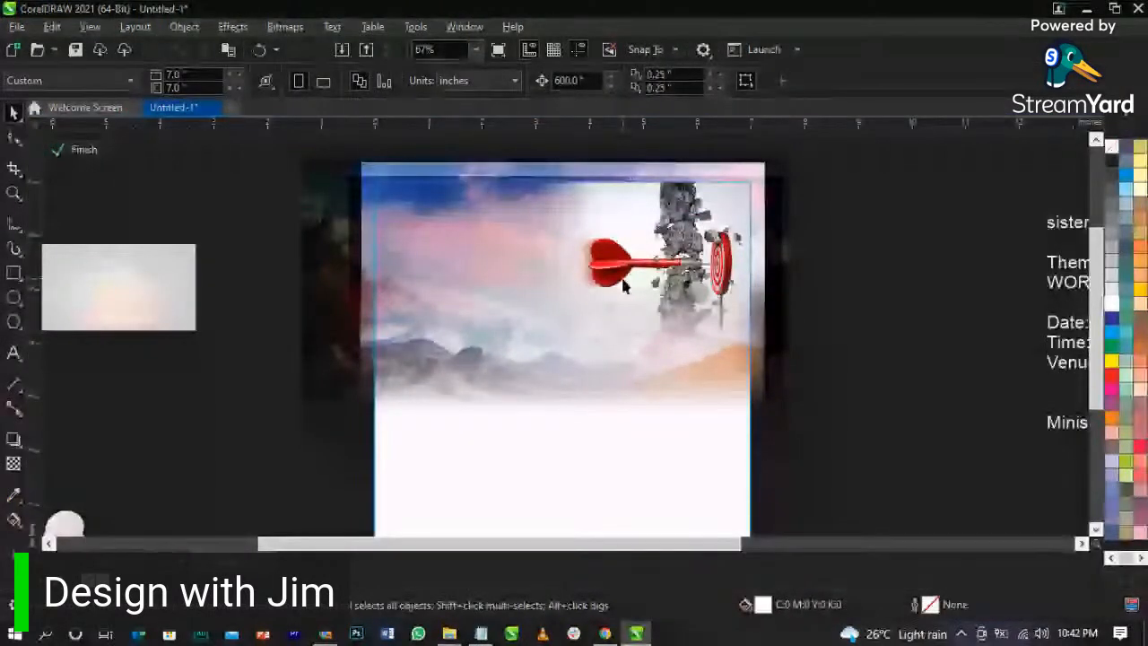
- Start a Color Balance adjustment on the dart image inside the PowerClip and set Cyan–Red to 54
click(661, 240)
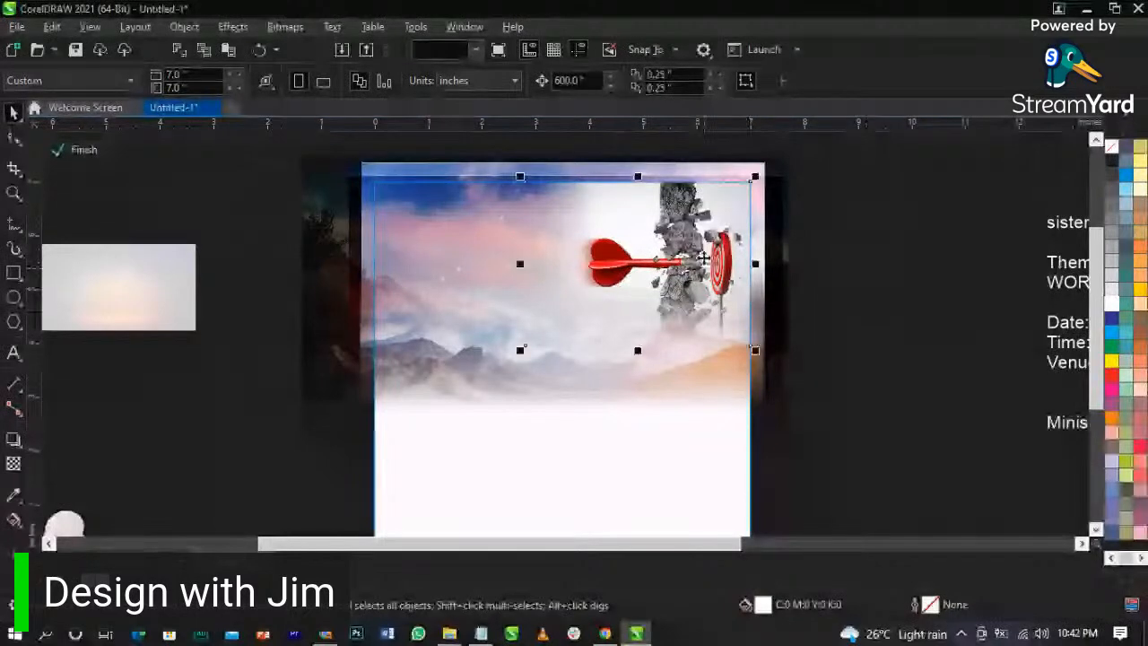
scroll(662, 240, up, 2)
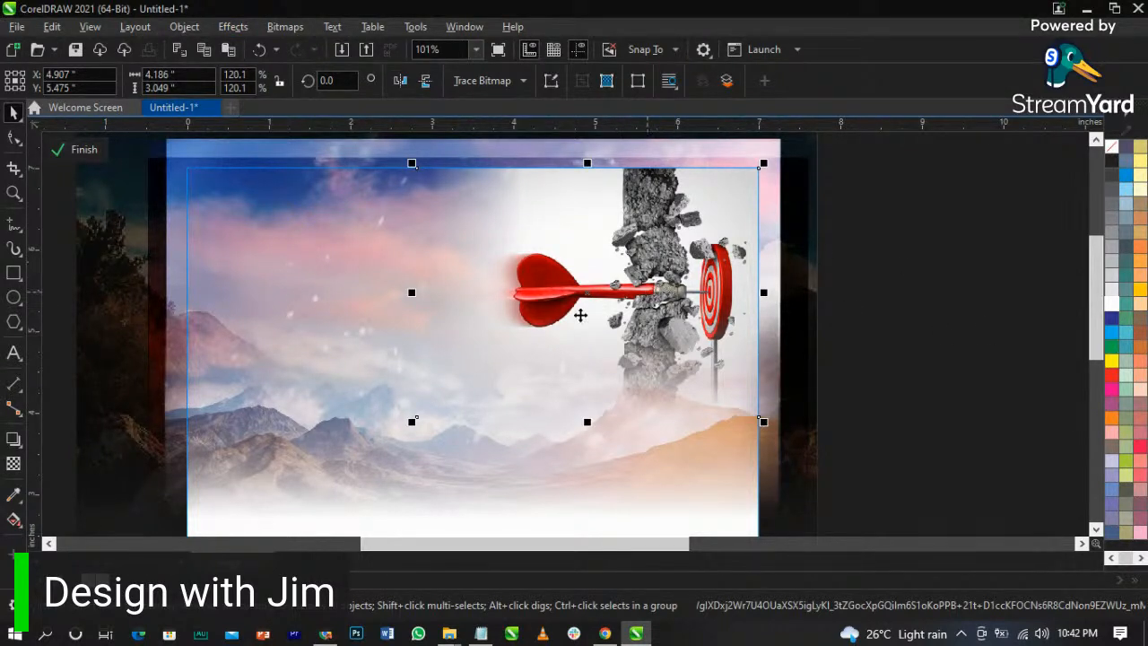
click(236, 28)
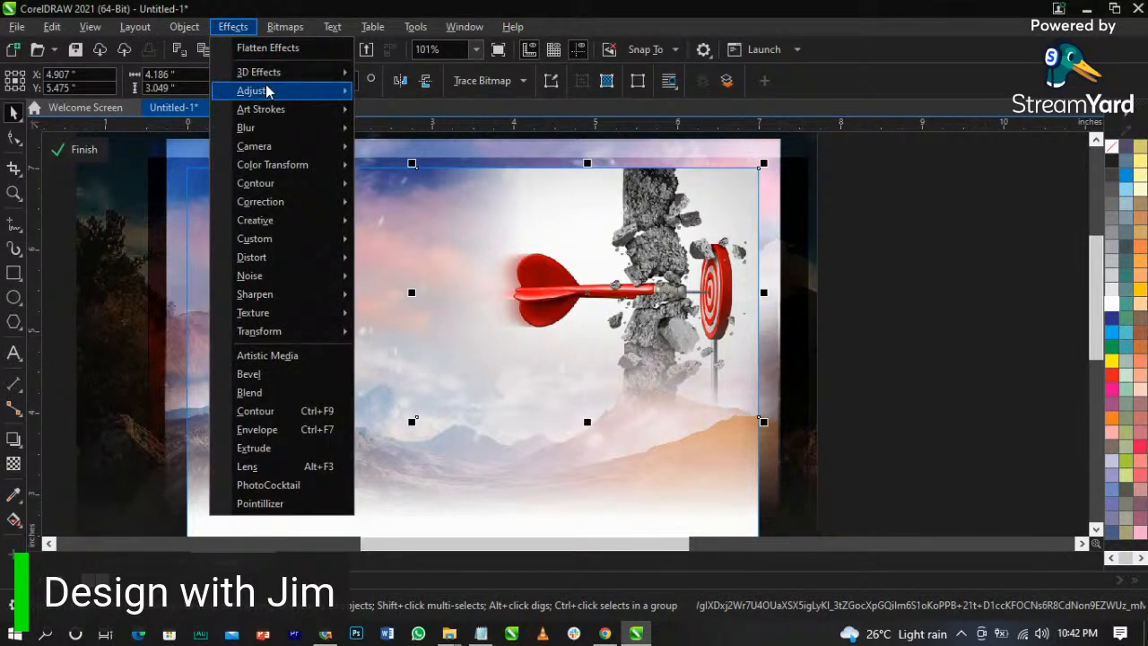
mouse_move(346, 91)
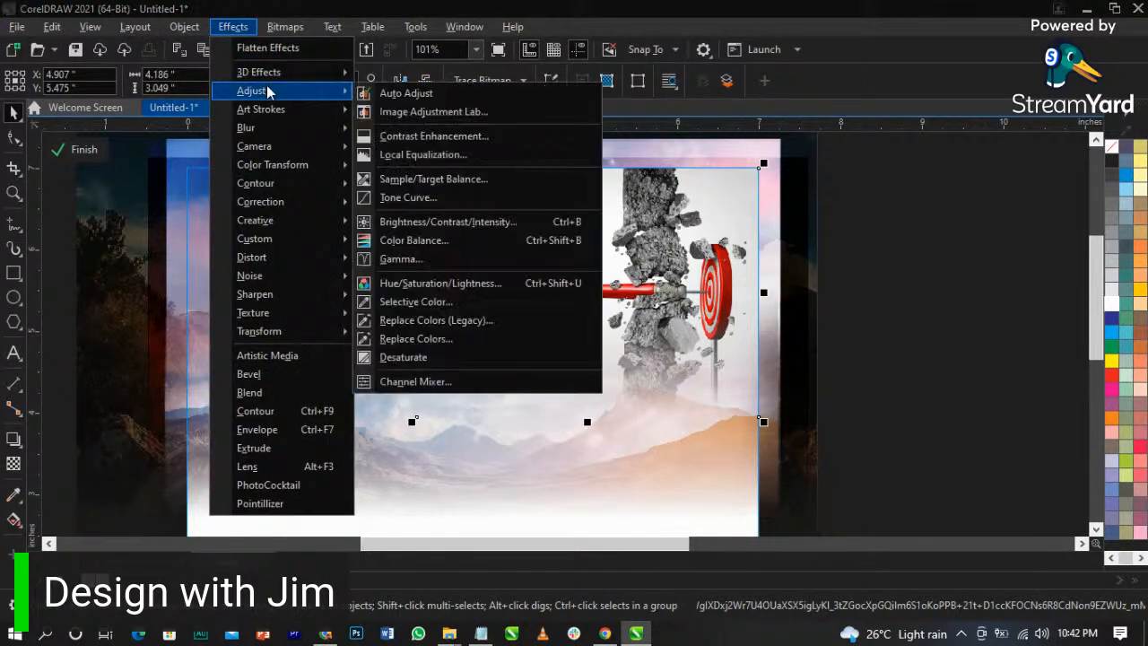
click(444, 241)
drag(523, 162, 186, 92)
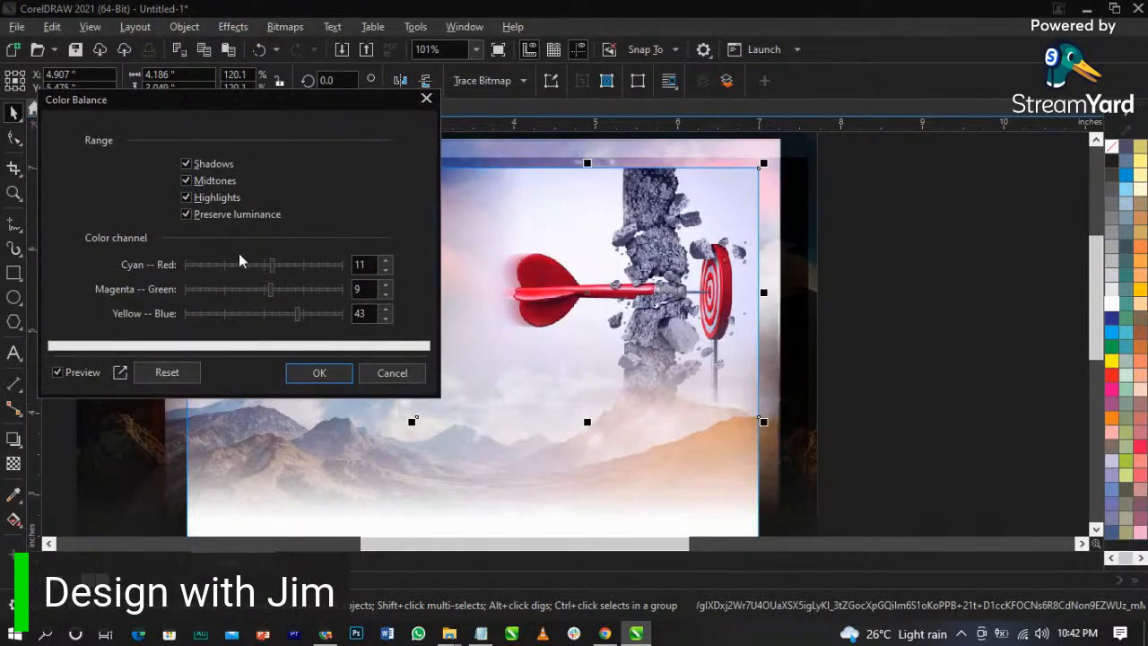
click(298, 266)
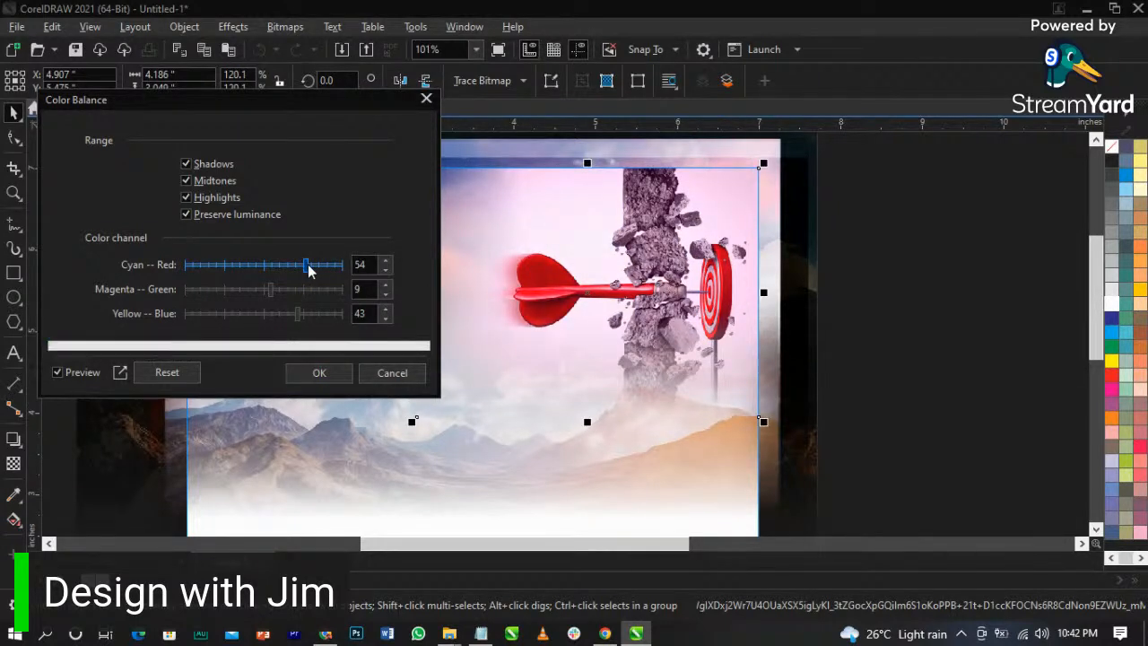
- Set Magenta–Green to 9 and Yellow–Blue to 2, raise the red slightly more, and apply the color balance to the dart image
click(260, 289)
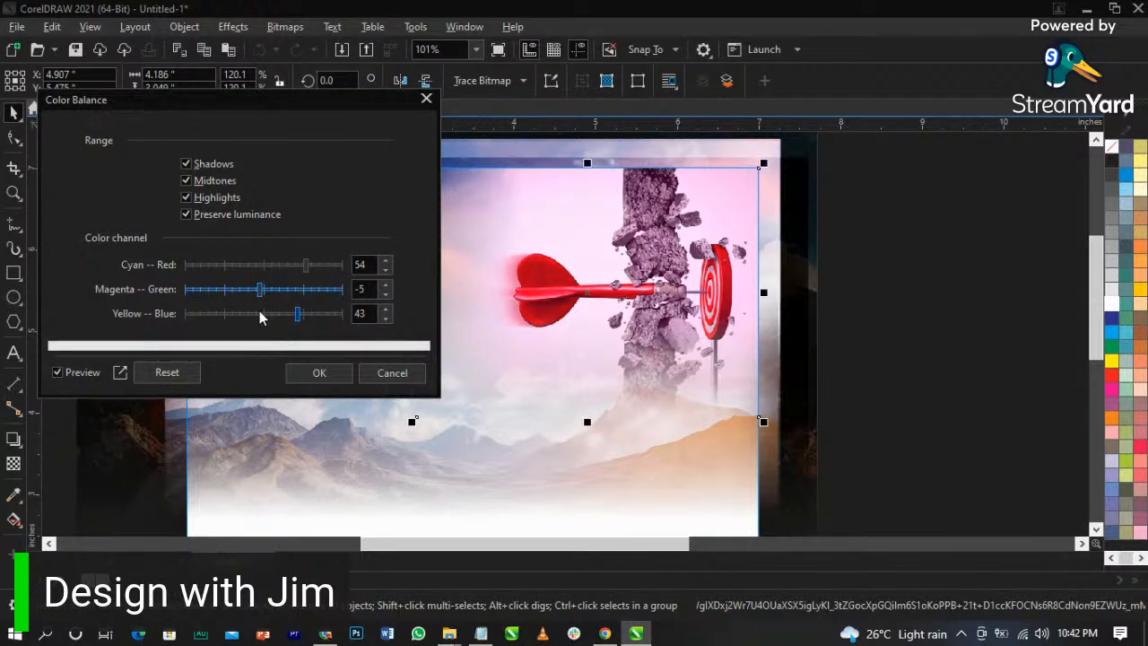
click(259, 312)
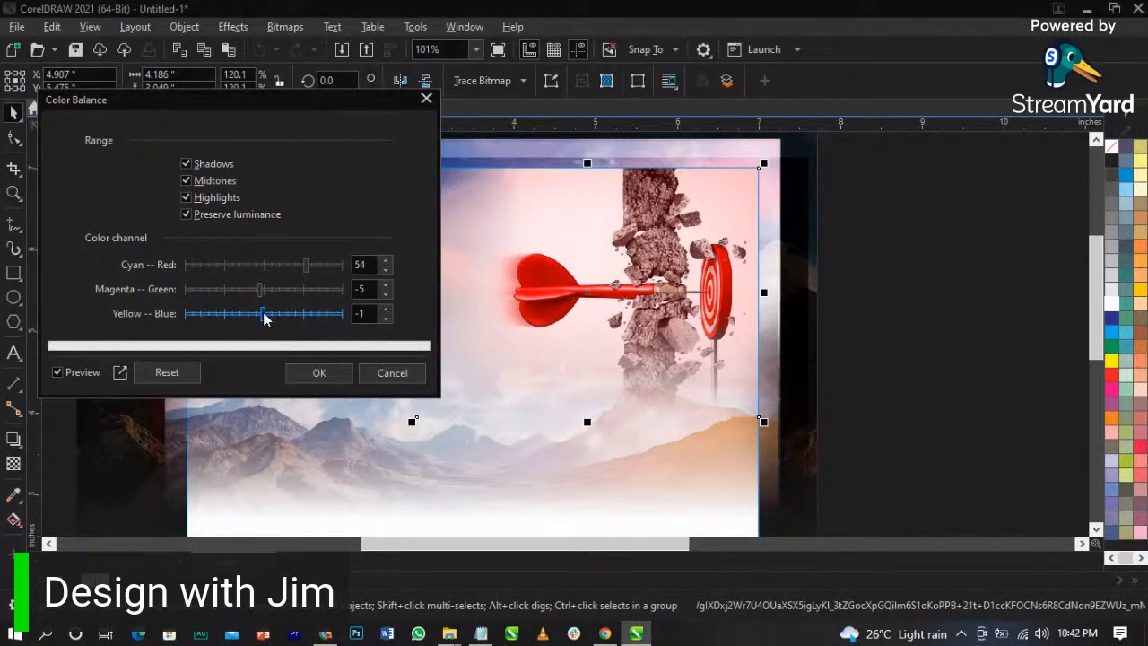
drag(261, 317, 266, 315)
click(269, 289)
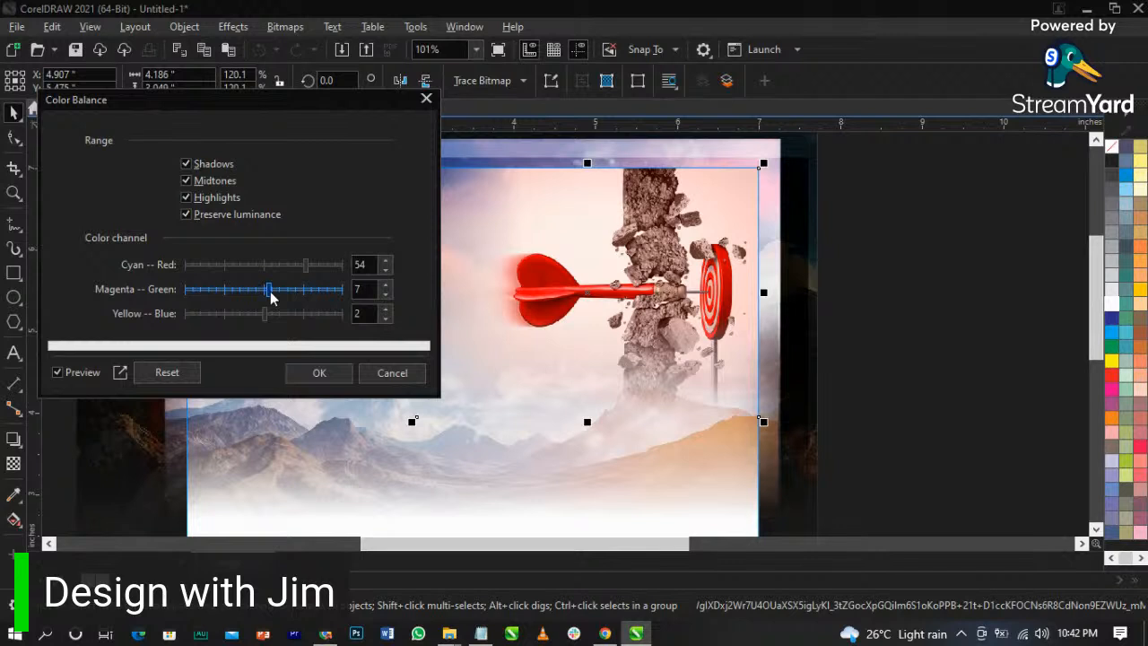
click(286, 290)
click(271, 289)
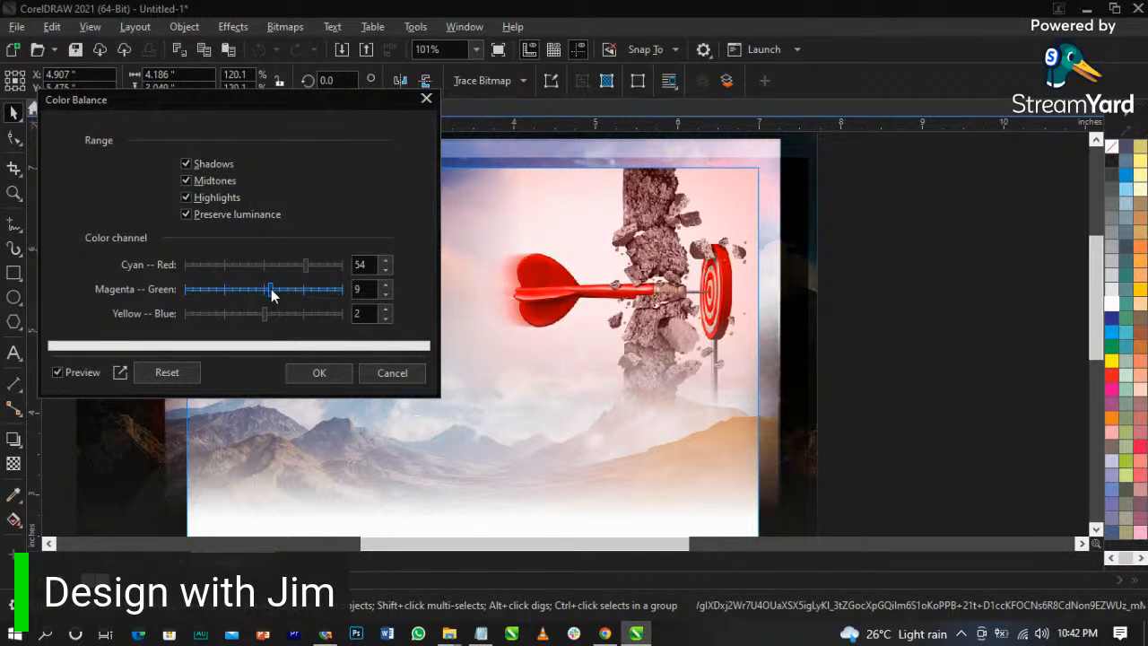
click(315, 266)
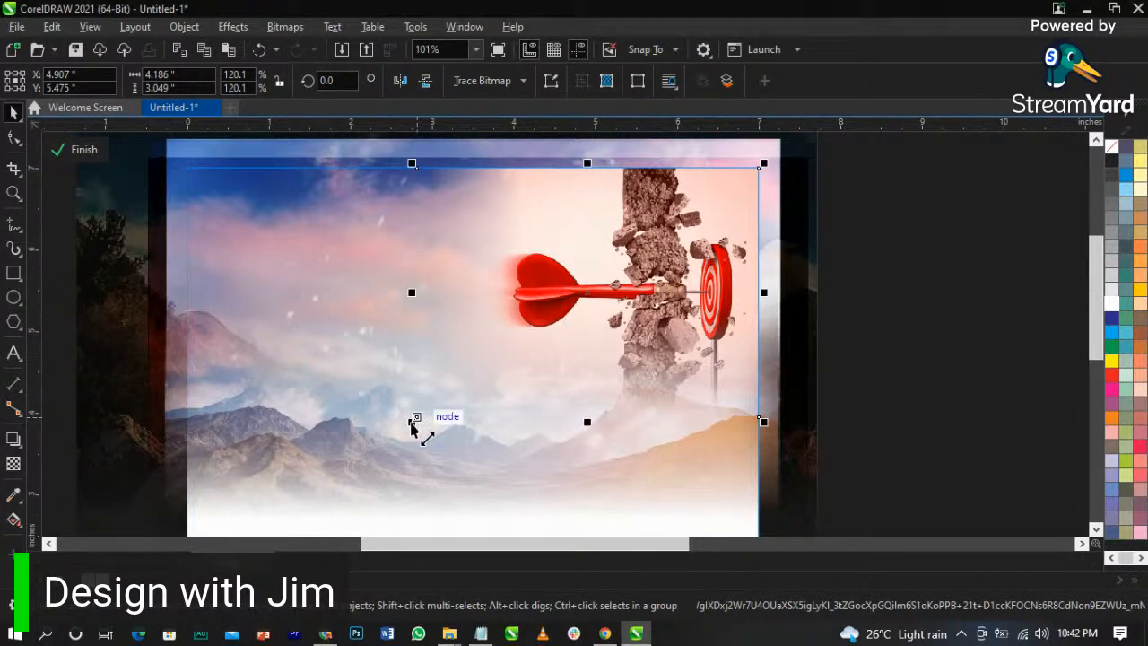
- Enlarge the dart image from its lower-left corner to about 4.33 by 3.15 inches and finish editing the PowerClip
click(416, 419)
drag(405, 438, 399, 437)
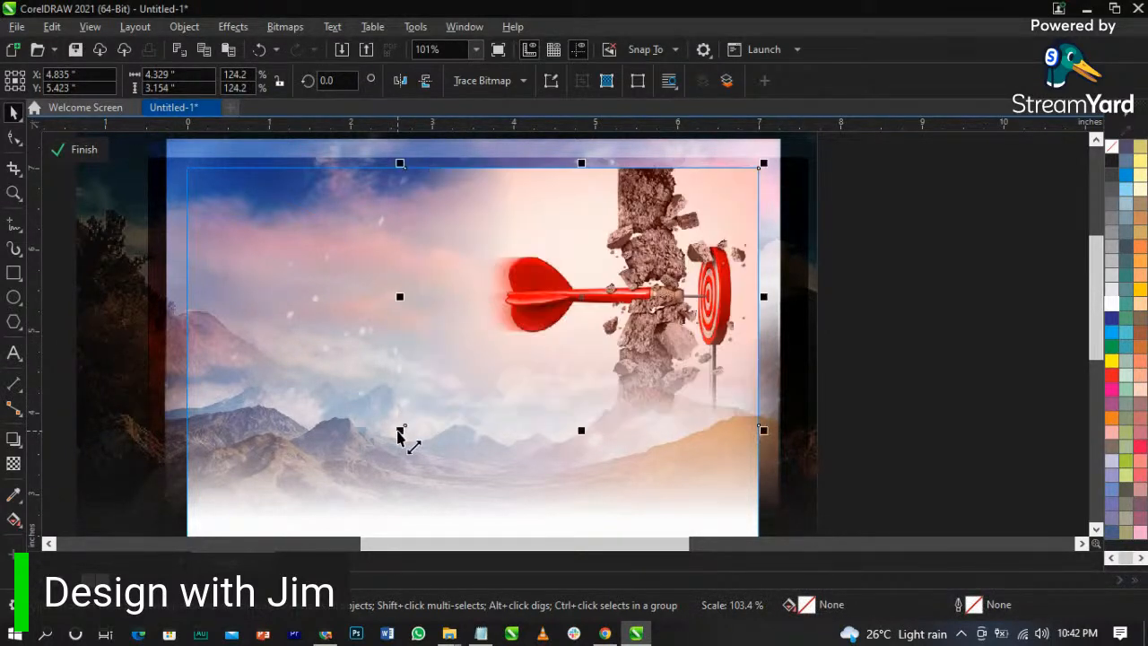
click(950, 312)
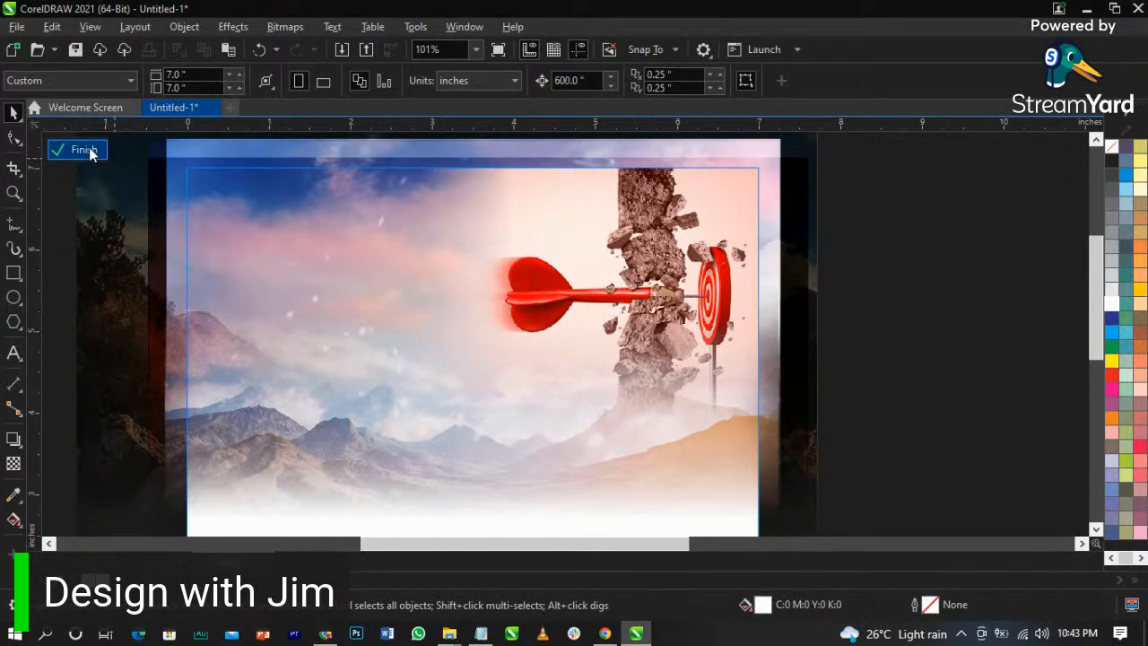
click(86, 149)
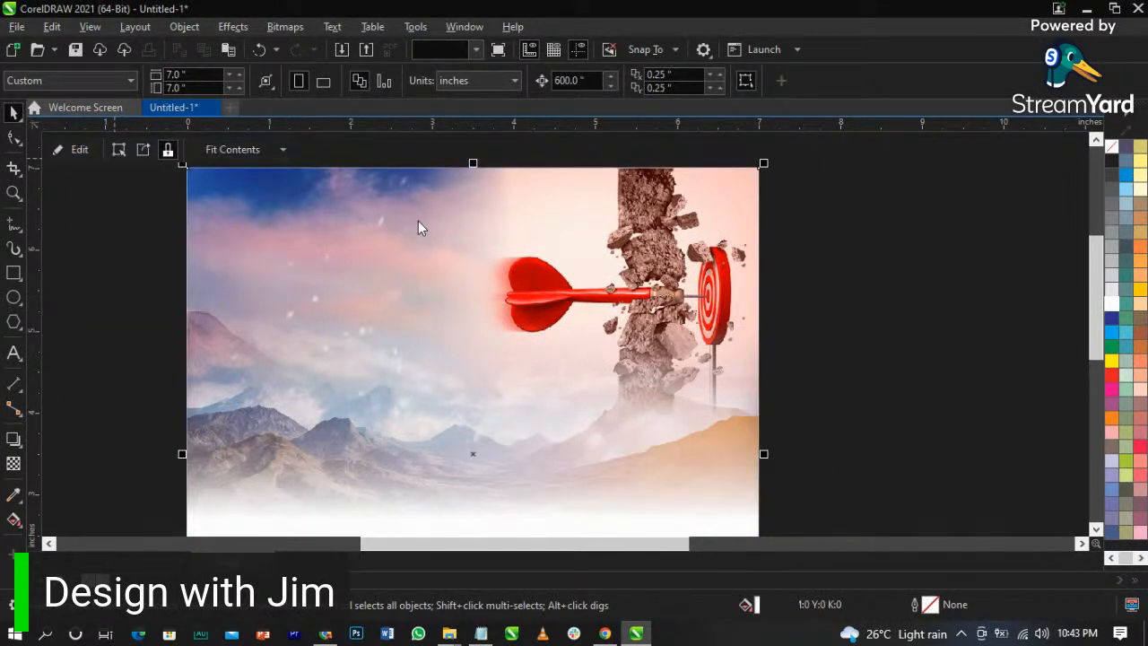
- Move the event text block closer to the flyer's right edge, to about X 14.5", Y 3.99", and deselect it
key(shift+F4)
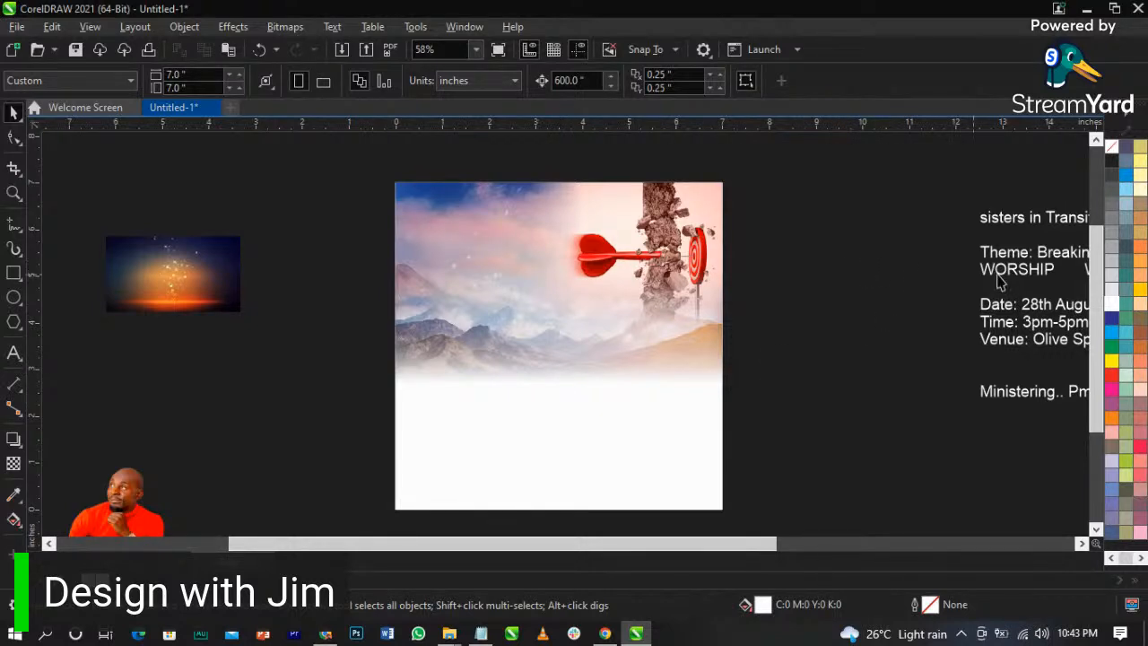
drag(1011, 282, 816, 300)
scroll(776, 220, down, 2)
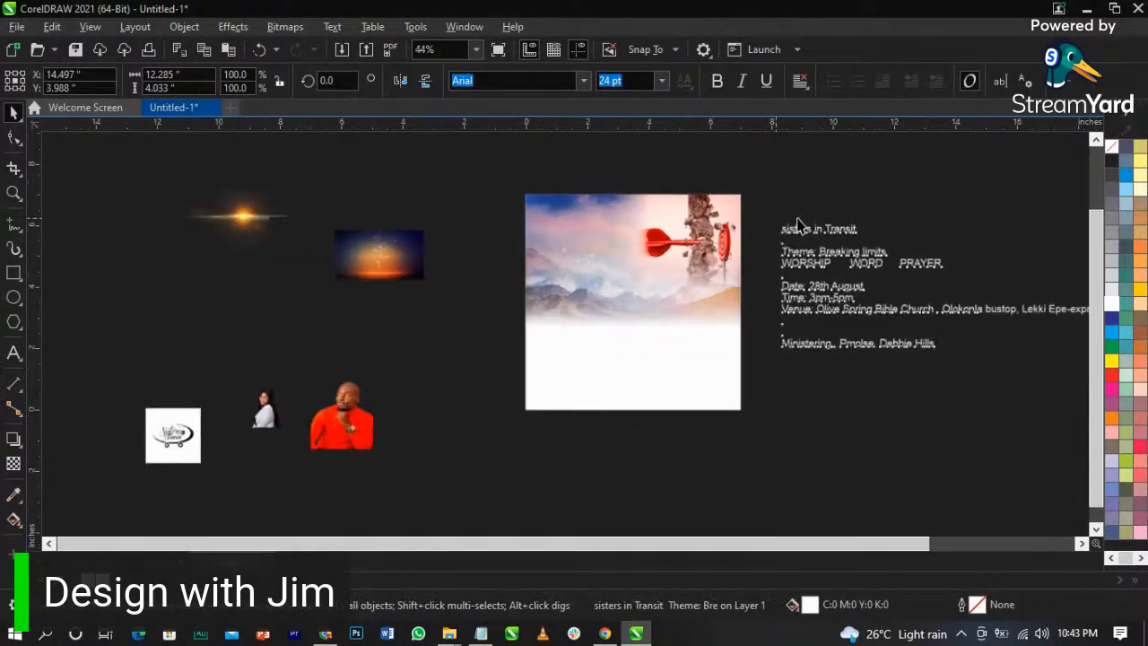
key(Escape)
- Move the Sisters in Transit logo image next to the flyer's left edge, to about X -1.70", Y 2.31"
click(191, 436)
drag(192, 436, 493, 345)
scroll(493, 344, up, 5)
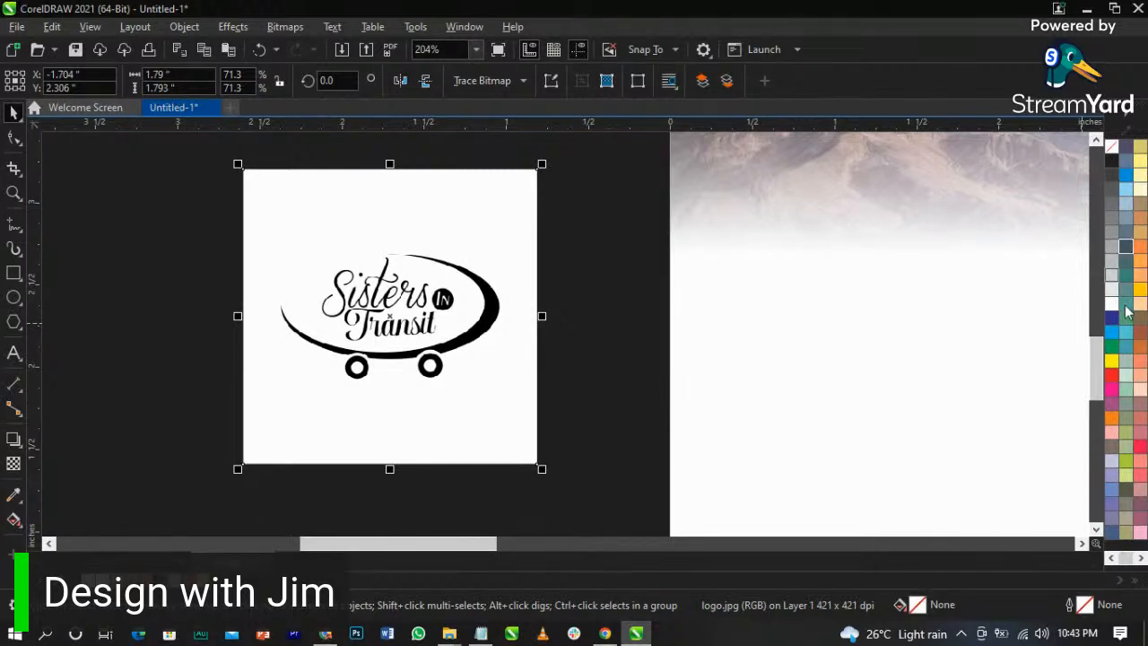
click(475, 360)
click(480, 333)
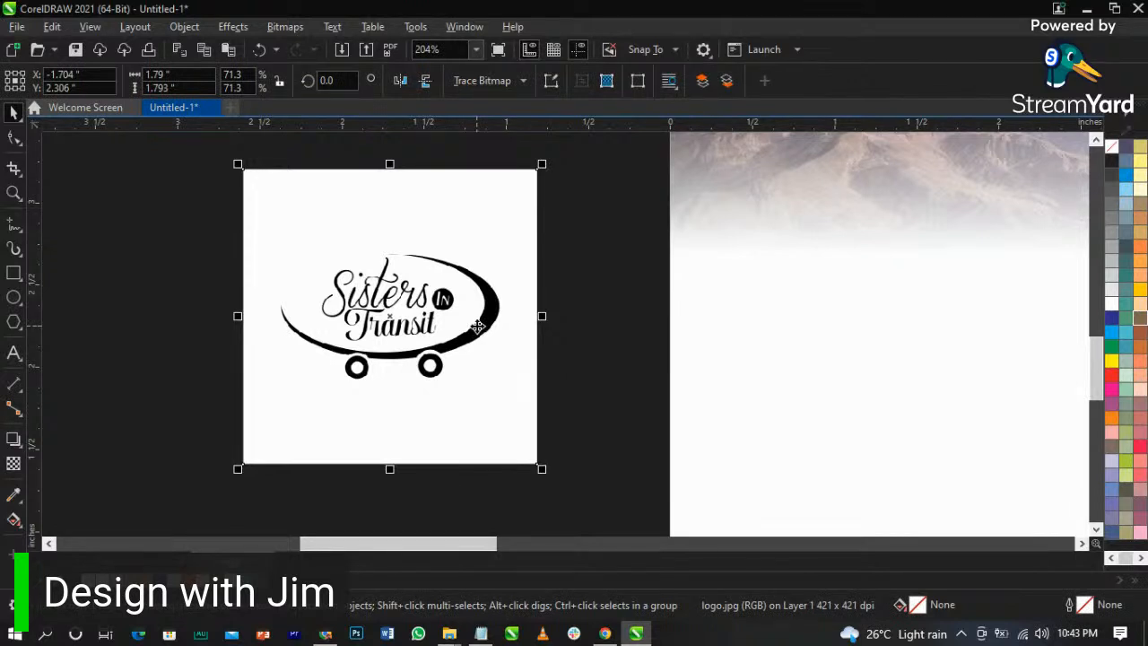
- Convert the logo to a 300 dpi RGB Color (24-bit) bitmap with anti-aliasing and a transparent background
click(285, 26)
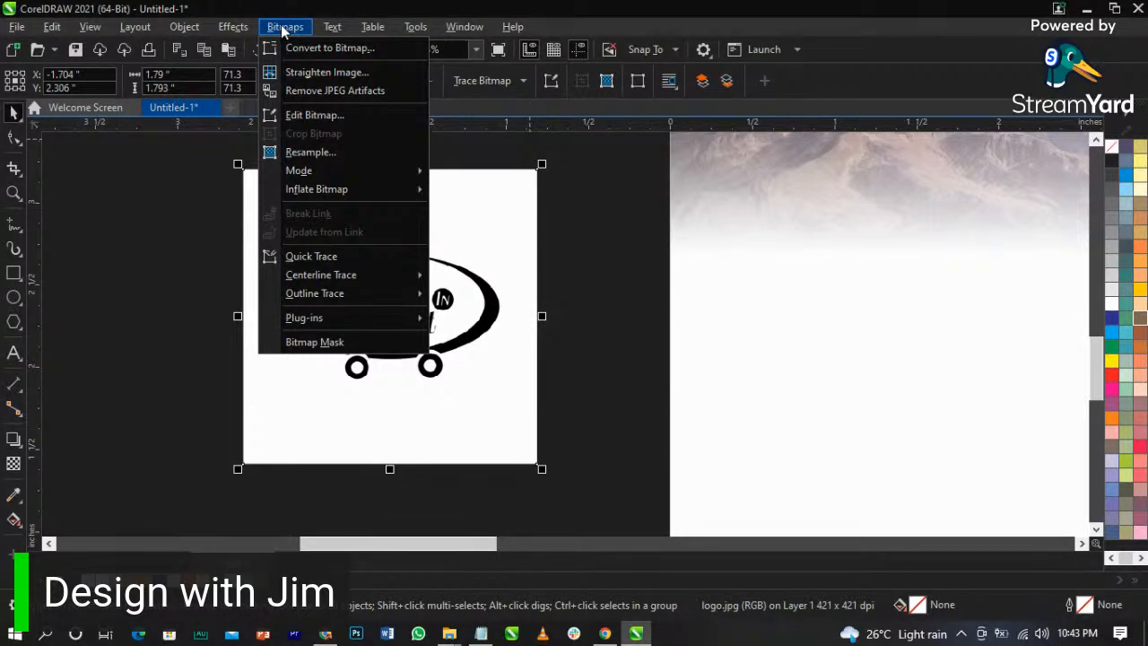
click(304, 46)
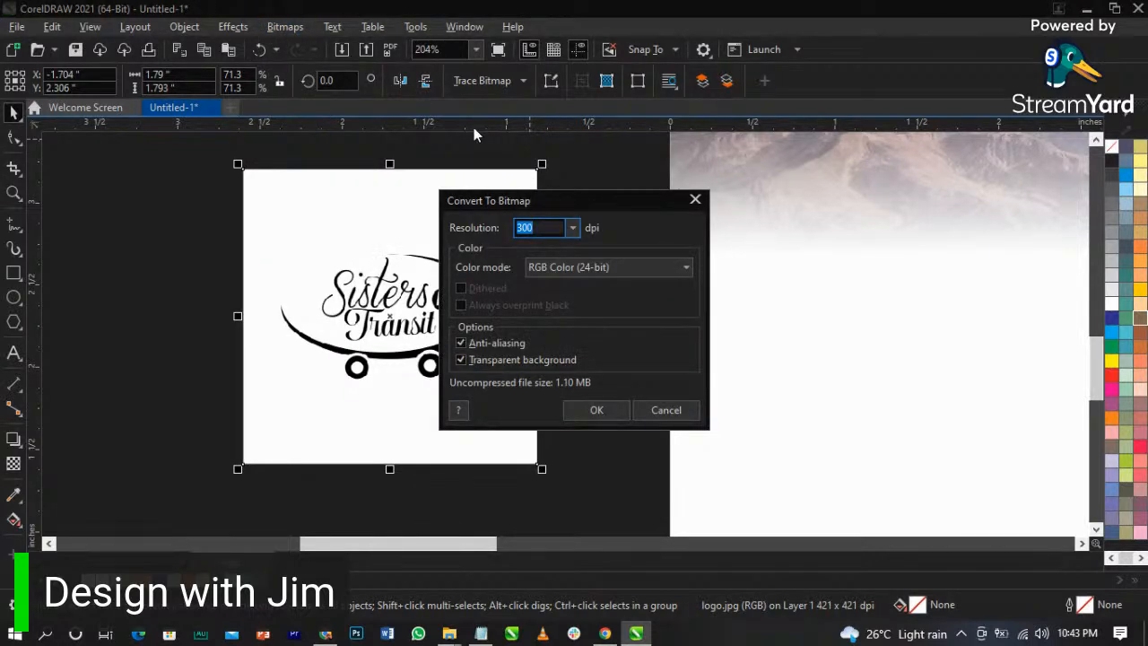
click(553, 227)
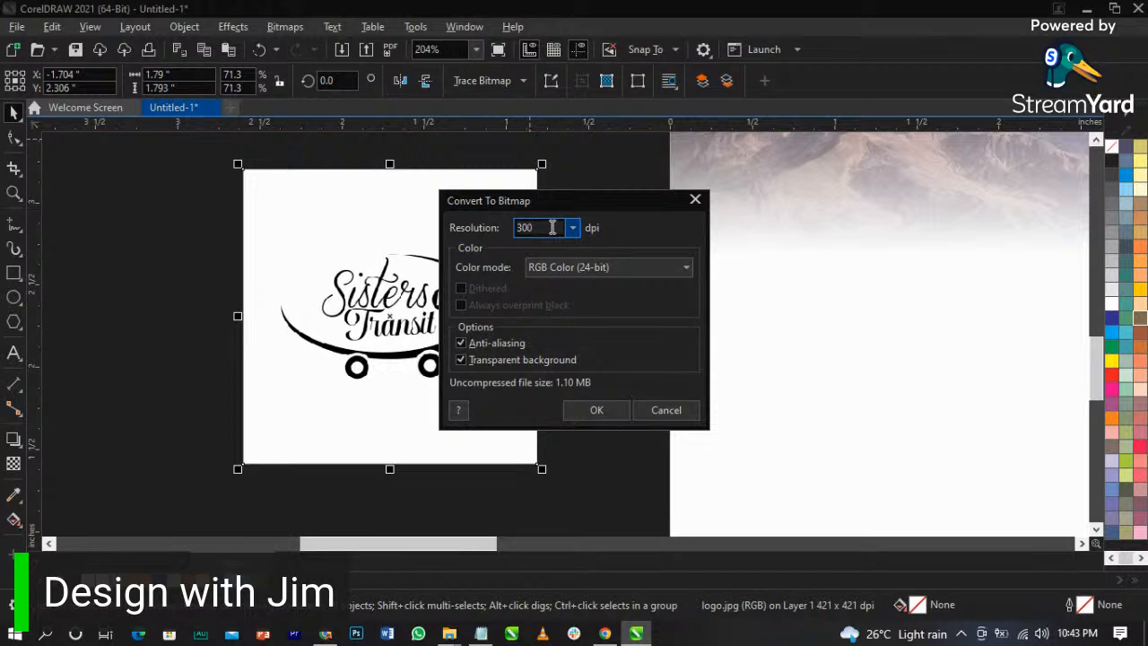
click(594, 410)
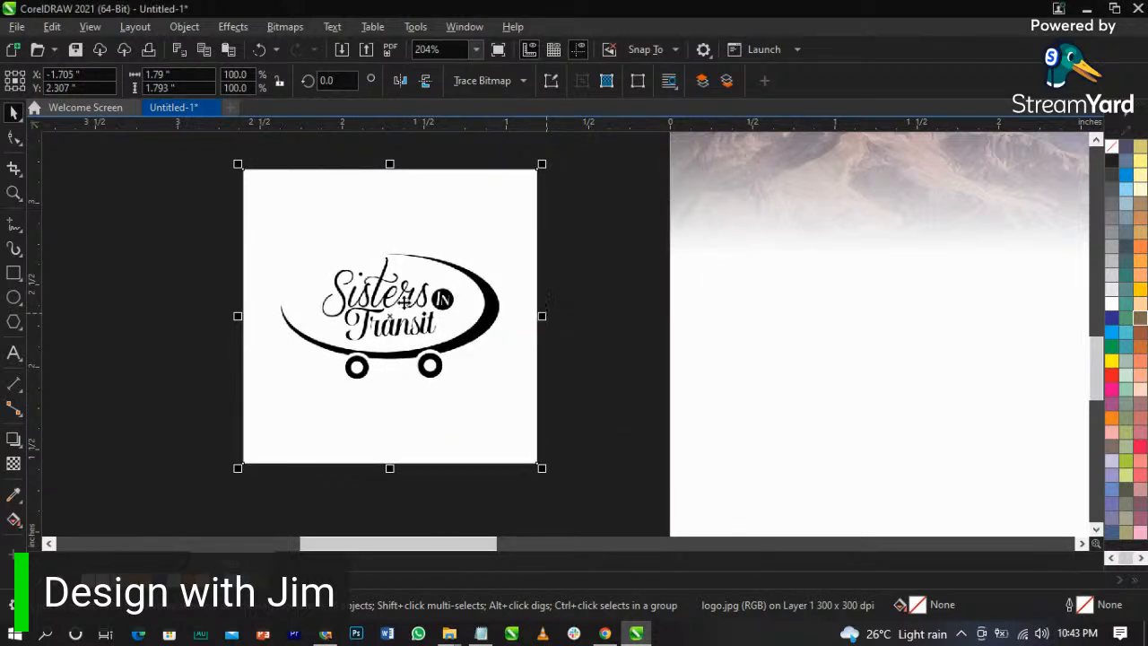
scroll(410, 303, up, 2)
scroll(408, 303, down, 2)
- Convert the logo bitmap to 1-bit black and white with the Line Art method, raising the threshold slightly
click(290, 27)
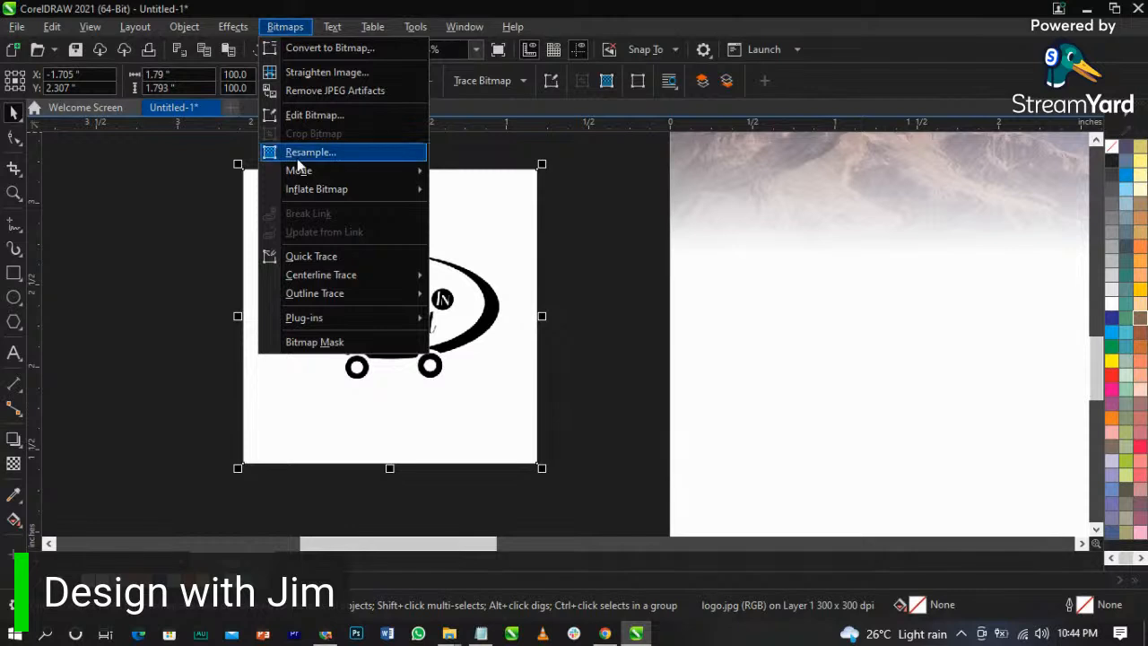
mouse_move(310, 170)
click(456, 172)
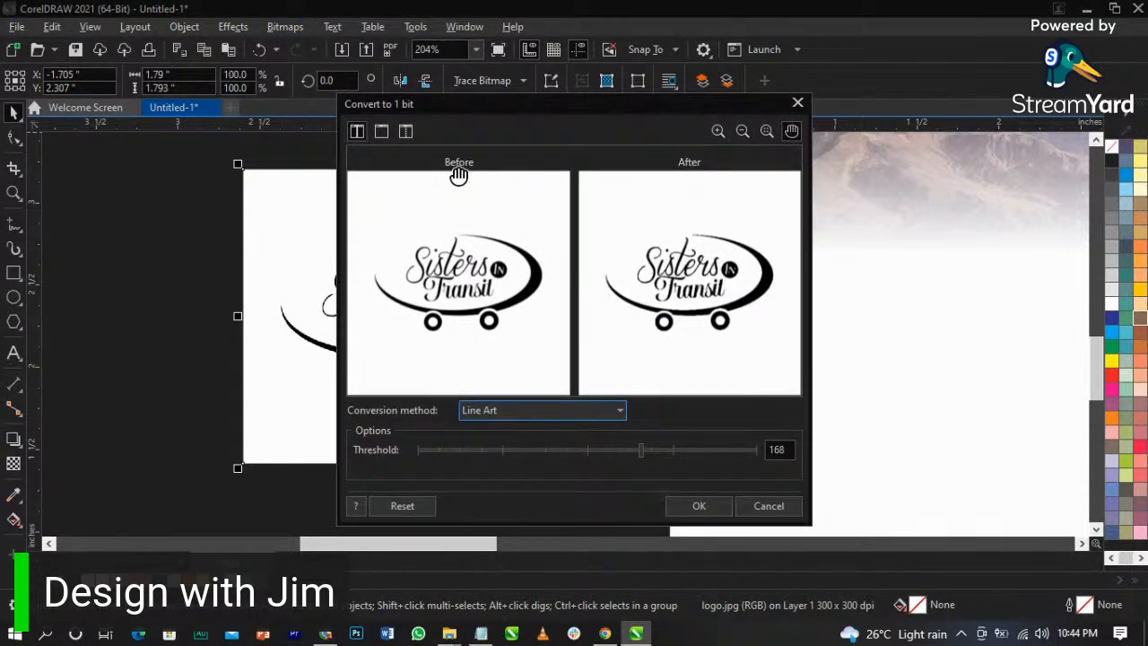
click(663, 452)
click(691, 509)
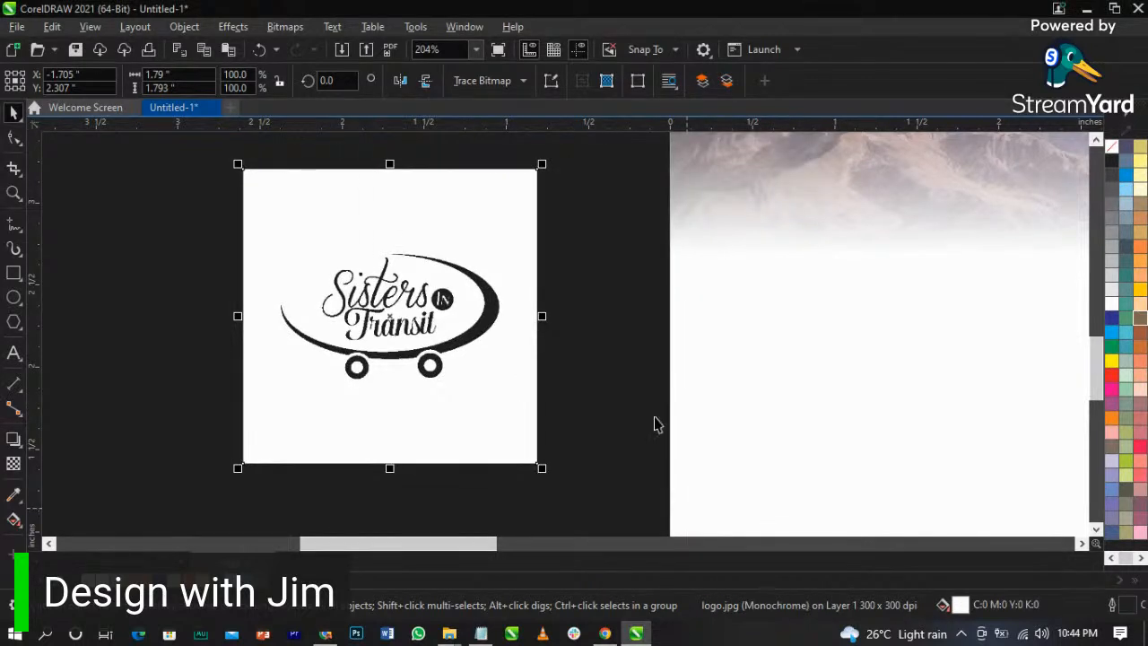
- Trace the logo as a Line Art outline trace with detail 92 and smoothing 25, and delete the white-backed bitmap behind it
click(507, 81)
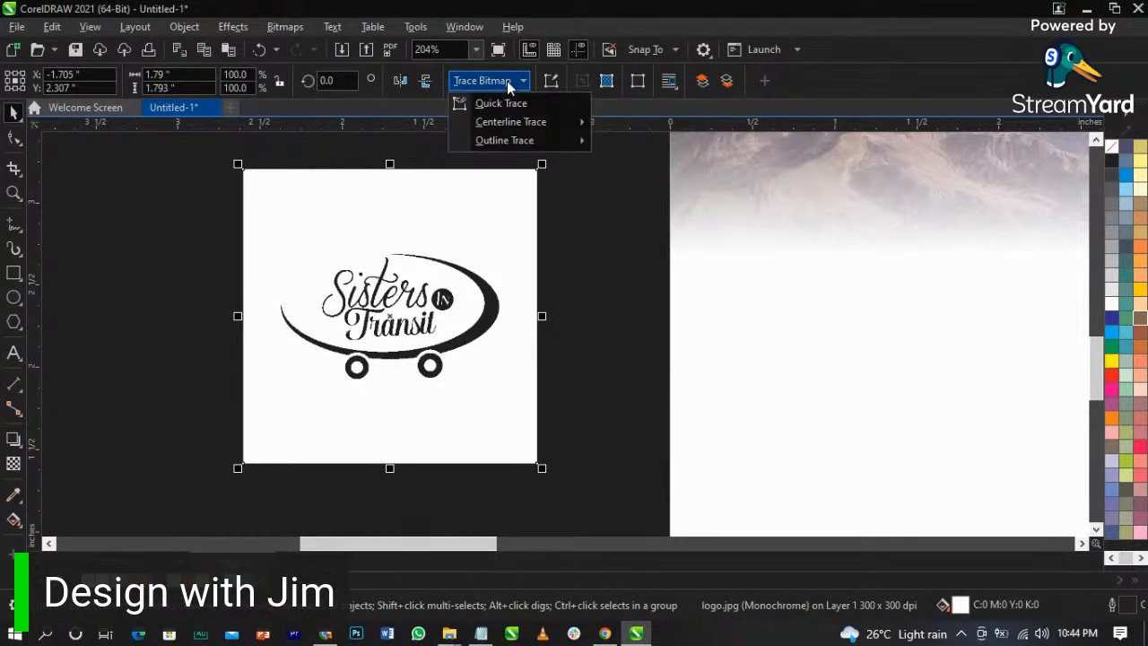
mouse_move(516, 142)
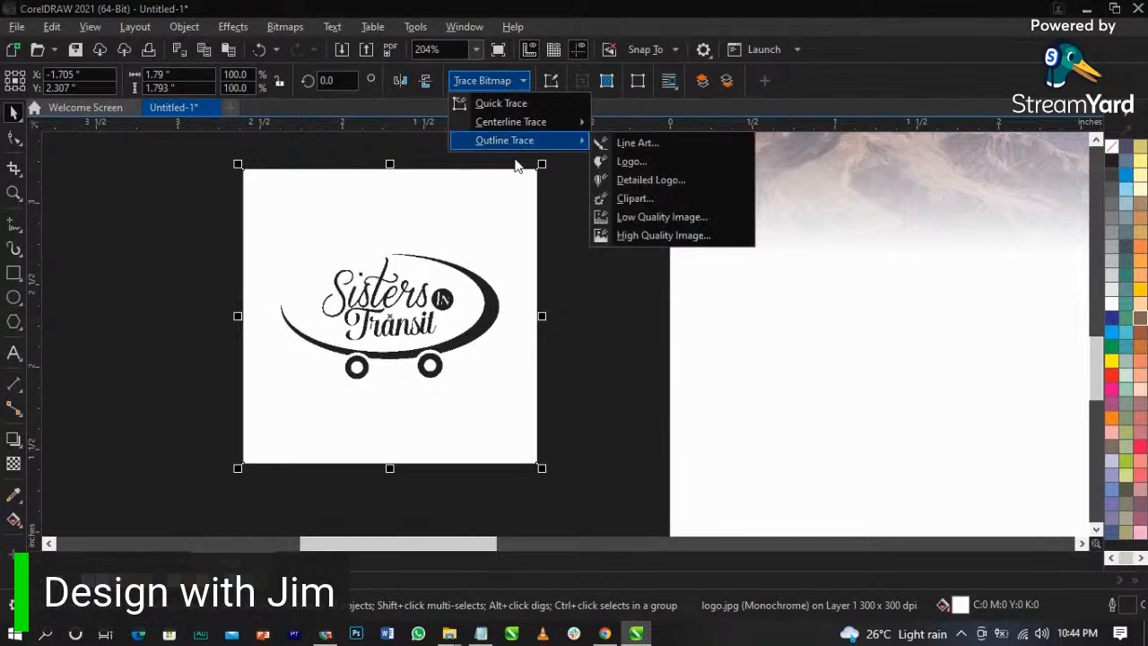
click(630, 148)
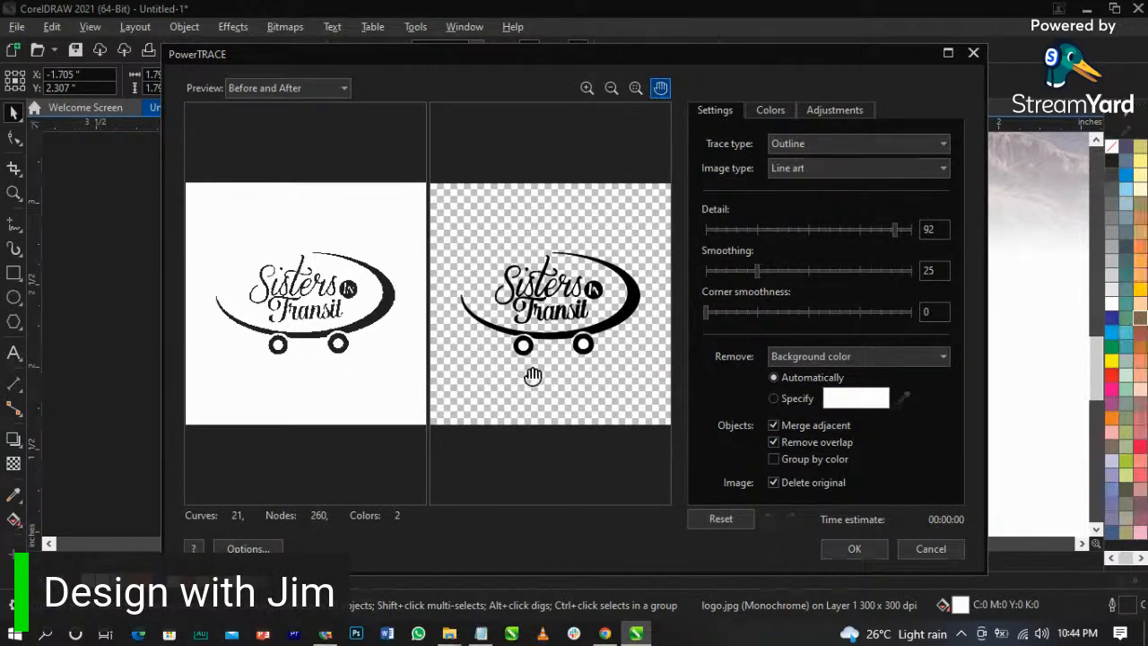
scroll(335, 319, up, 1)
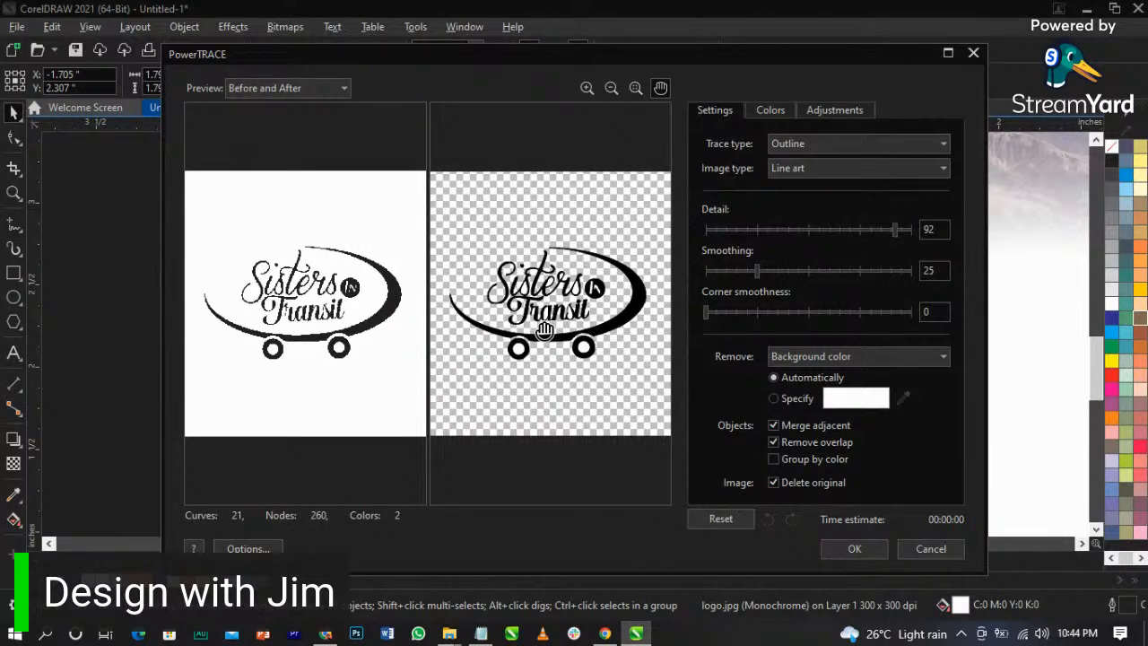
click(852, 549)
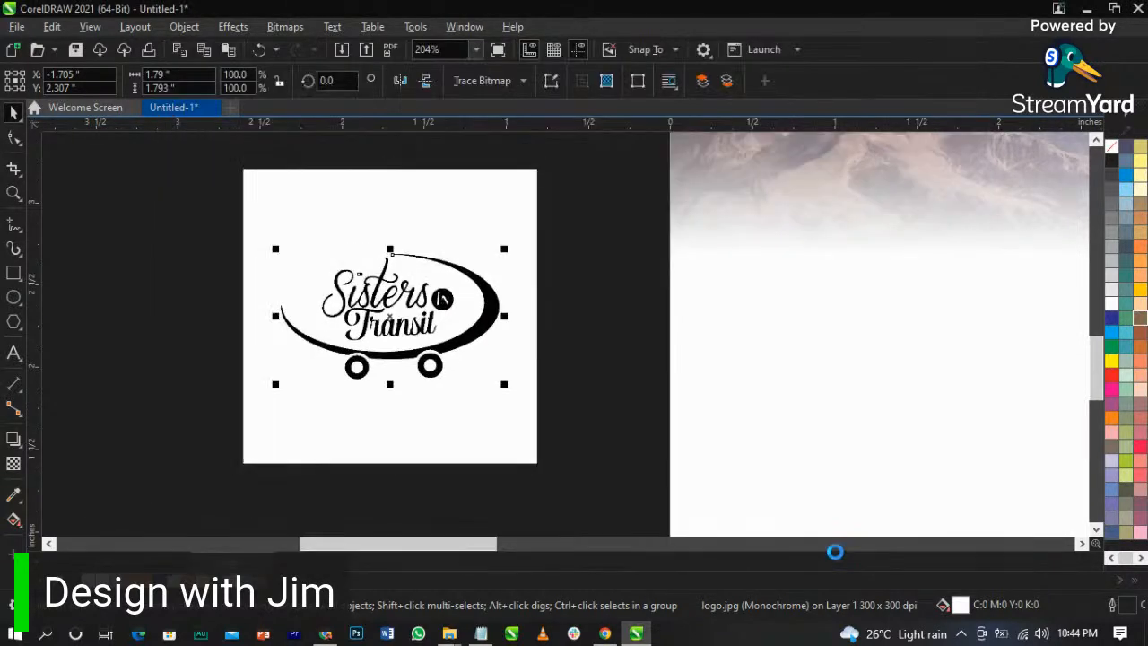
click(505, 241)
key(Delete)
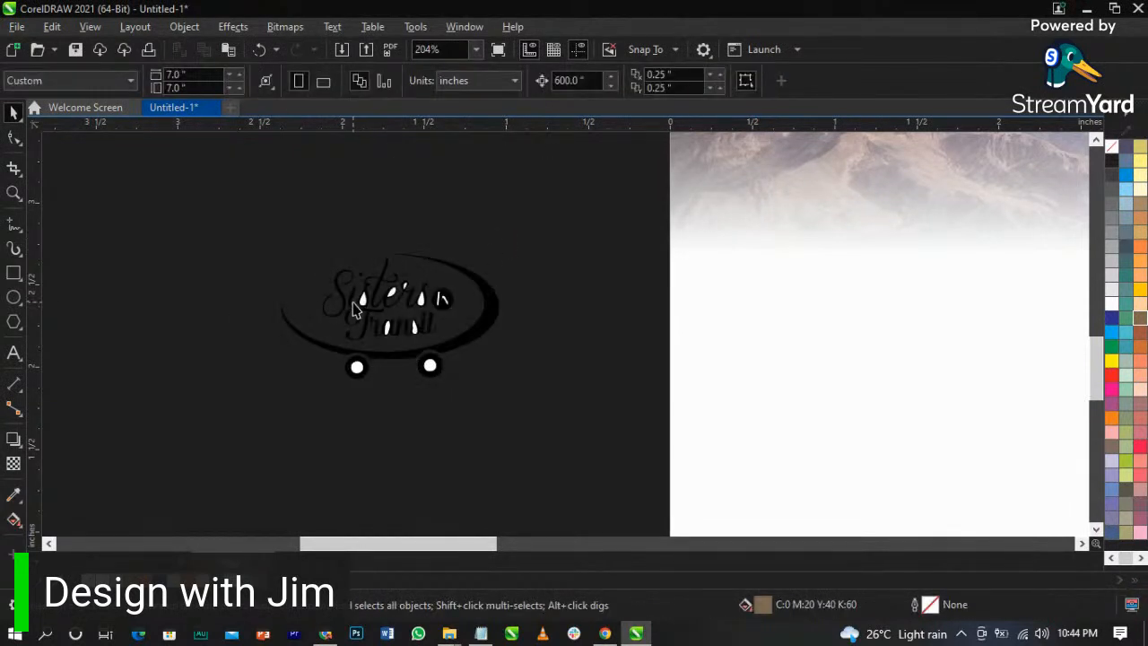
- Ungroup the traced logo and delete the white shapes inside the letters of "Sisters"
click(354, 309)
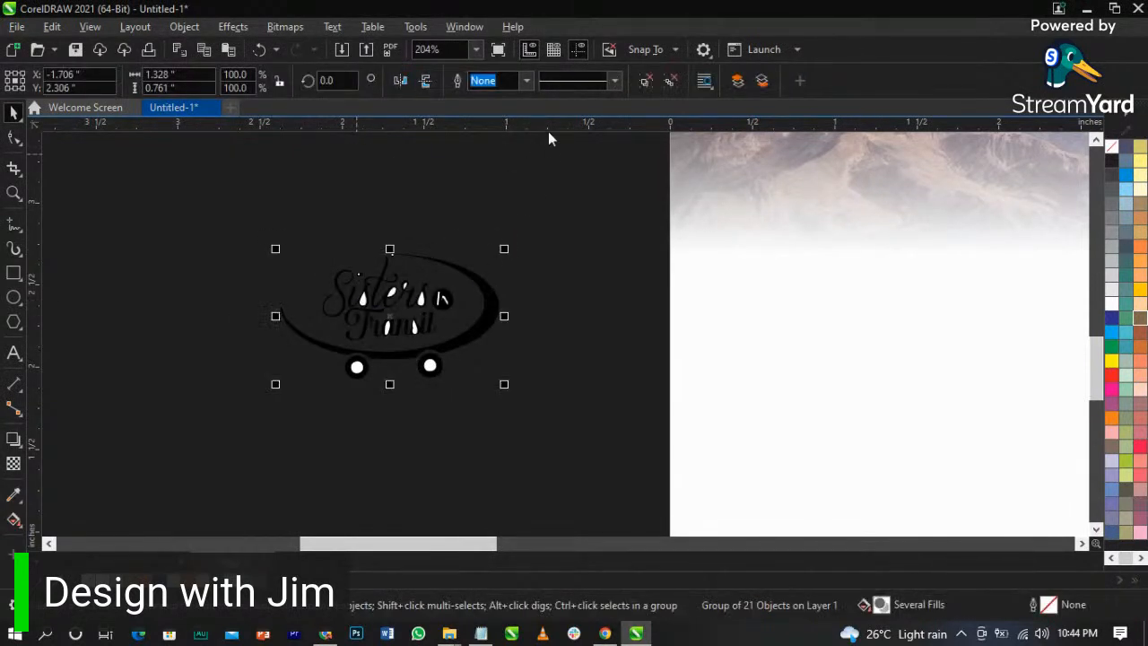
click(642, 87)
key(Escape)
drag(284, 274, 437, 317)
click(408, 296)
key(Escape)
click(381, 314)
key(Delete)
drag(317, 286, 387, 330)
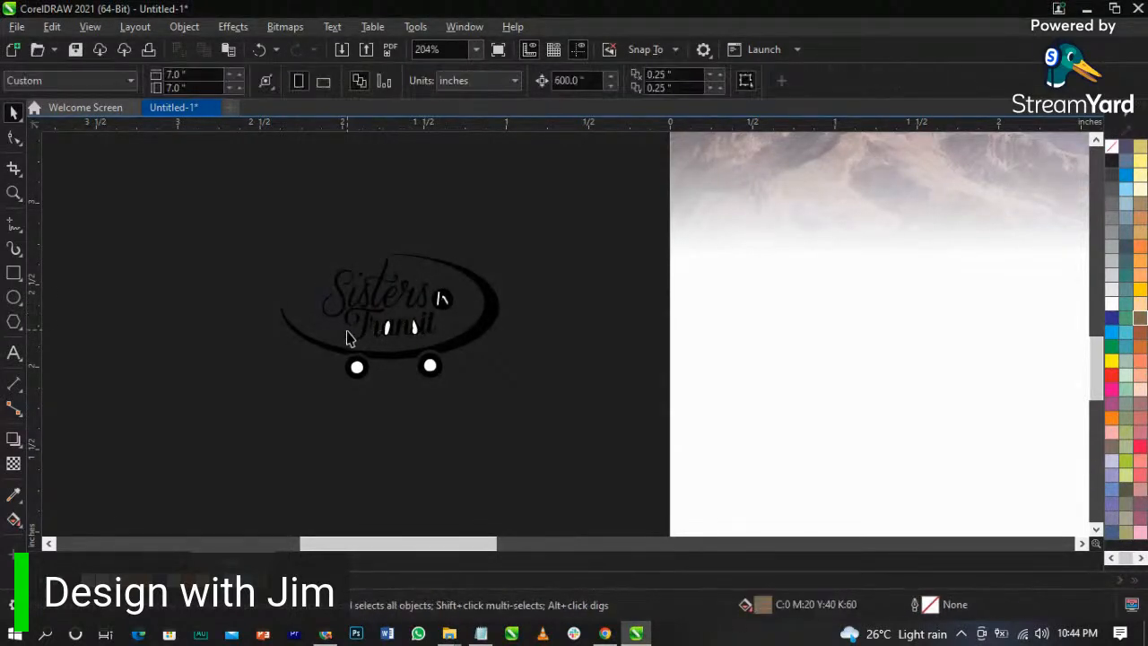
- Delete the remaining white shapes in "Transit", the wheels and the "IN" circle, and group the black logo shapes
mouse_move(382, 397)
mouse_down()
mouse_move(400, 309)
mouse_move(409, 381)
mouse_move(419, 331)
mouse_up()
key(Delete)
click(433, 367)
key(Delete)
click(356, 367)
key(Delete)
key(Delete)
drag(478, 246, 436, 333)
key(Delete)
drag(535, 427, 139, 207)
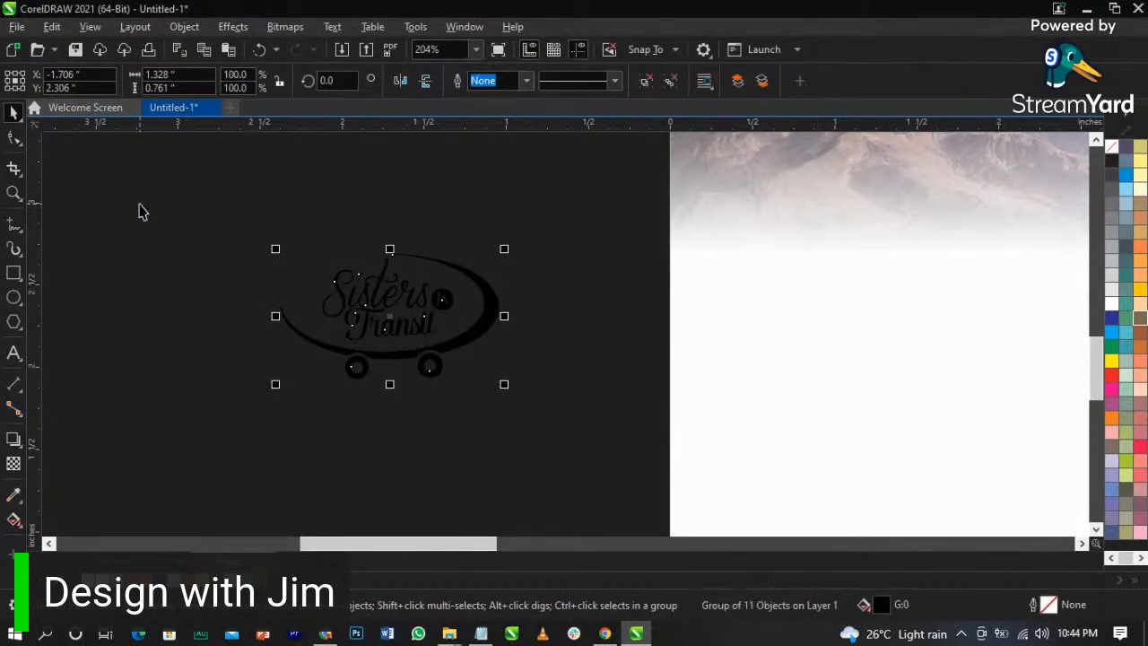
key(ctrl+g)
- Move the logo onto the flyer's upper-left sky, at about X 1.13", Y 6.17", and scale it to about 1.12 by 0.64 inches
scroll(292, 184, down, 6)
scroll(502, 188, down, 2)
scroll(520, 170, up, 3)
drag(290, 371, 429, 194)
scroll(432, 184, up, 5)
drag(527, 306, 500, 323)
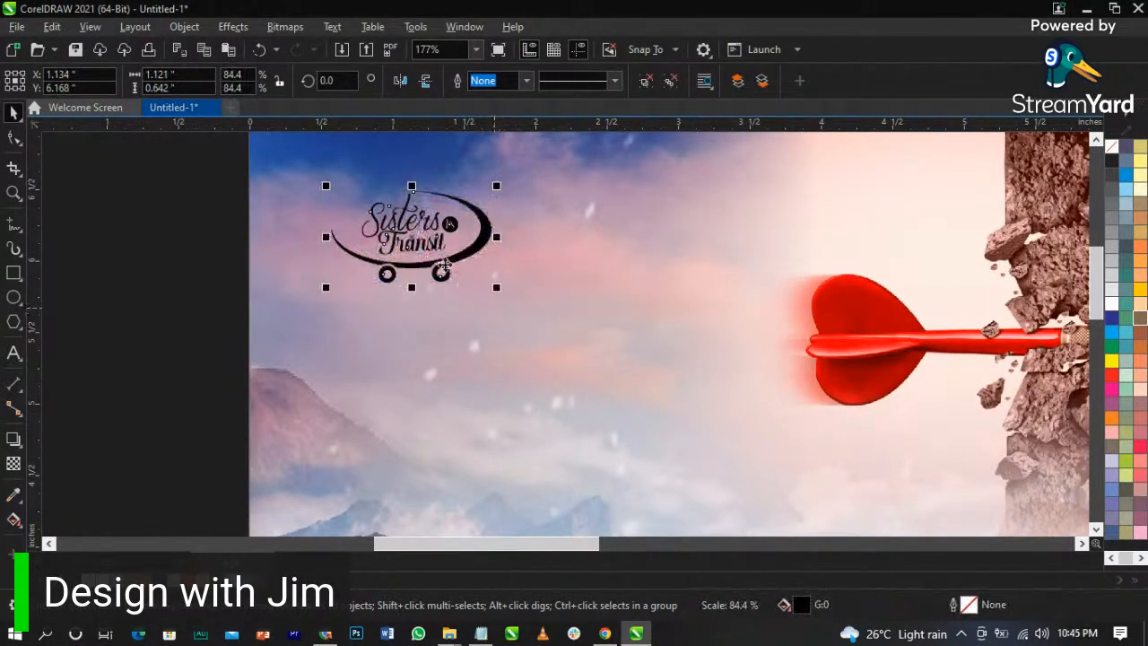
- Scale the logo to about 1.11 by 0.63 inches and move it to about X 1.06", Y 6.23"
scroll(435, 228, up, 2)
drag(435, 229, 439, 235)
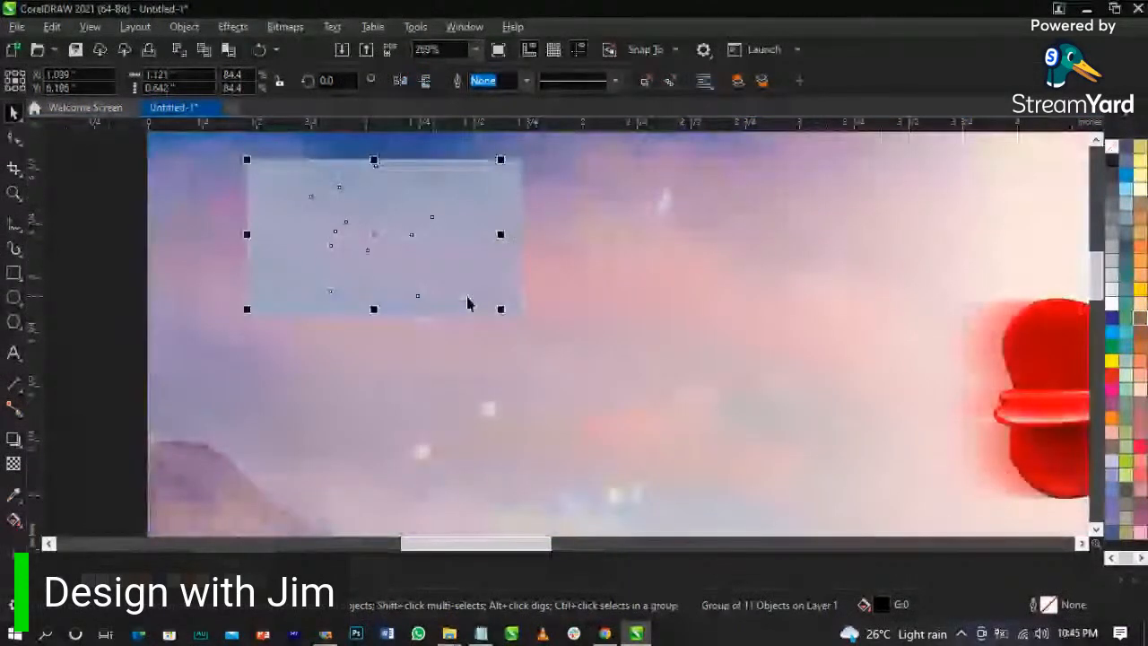
drag(500, 314, 492, 320)
scroll(440, 256, down, 4)
drag(449, 257, 482, 294)
mouse_move(405, 225)
mouse_down()
mouse_move(390, 222)
mouse_move(408, 261)
mouse_move(413, 243)
mouse_up()
scroll(390, 222, up, 5)
scroll(413, 243, down, 5)
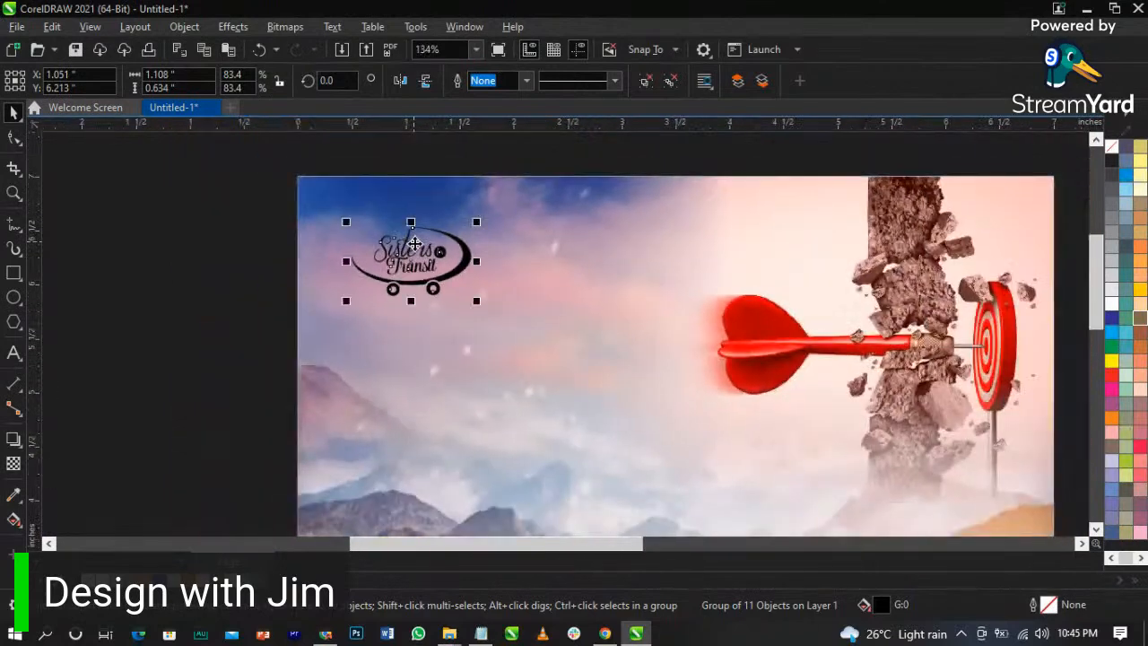
scroll(414, 243, up, 4)
scroll(414, 243, up, 1)
drag(415, 239, 417, 243)
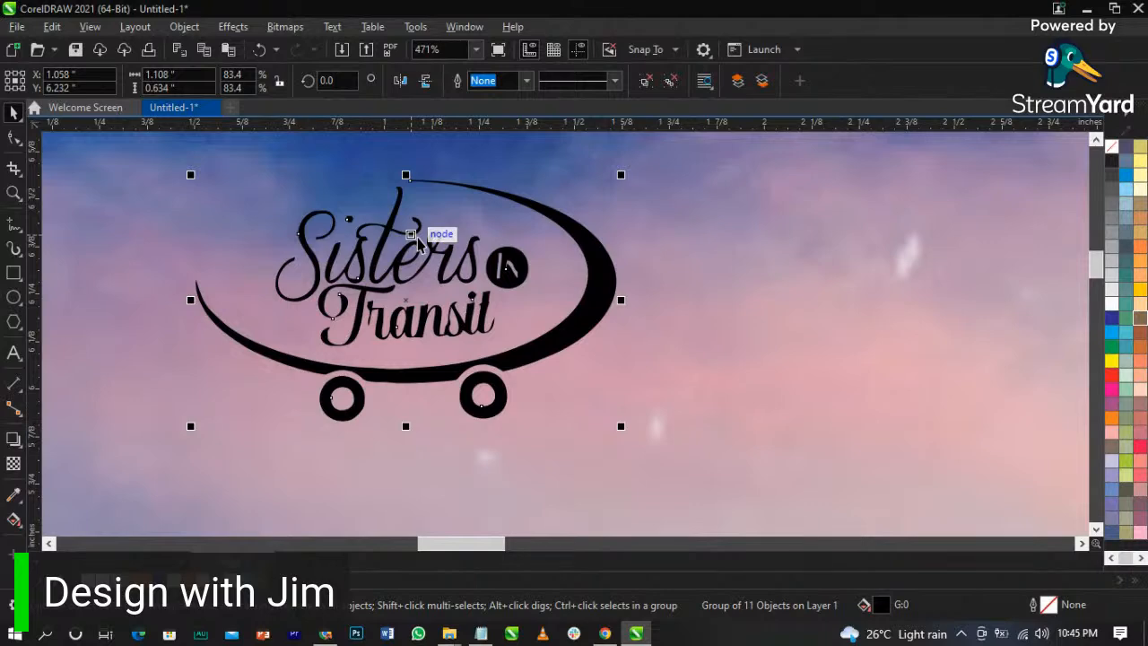
scroll(417, 238, down, 8)
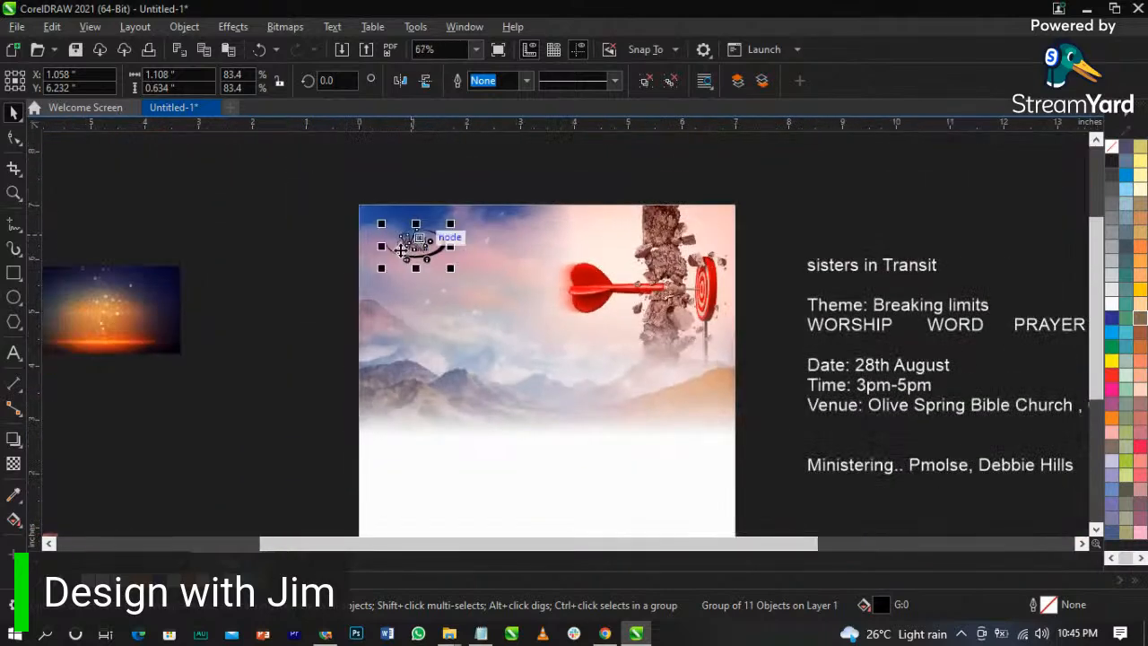
- Enlarge the logo slightly in the flyer's upper-left sky and deselect it
click(357, 283)
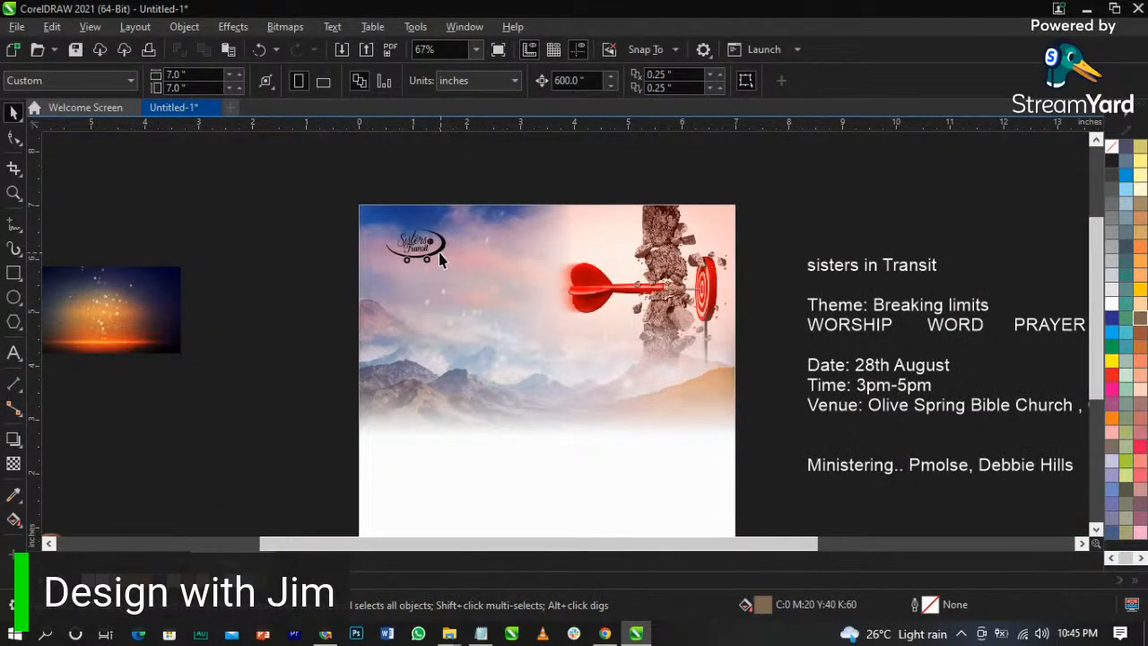
click(439, 256)
scroll(442, 255, up, 3)
drag(469, 300, 470, 301)
scroll(439, 229, down, 5)
click(334, 235)
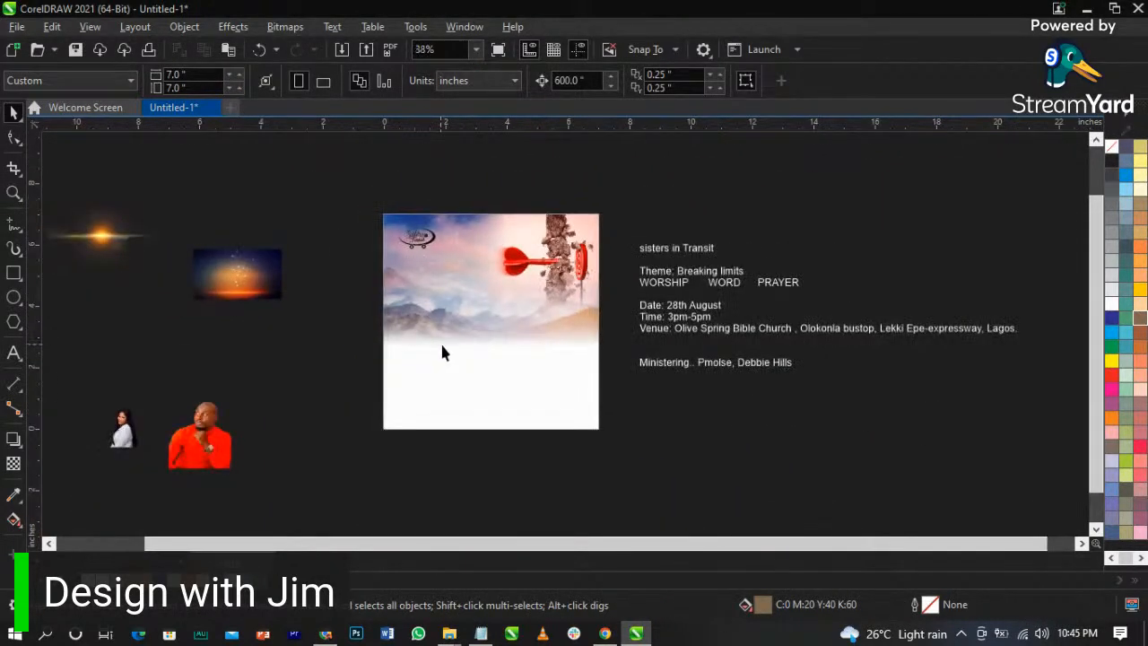
- Delete the "sisters in Transit" line and the blank line below it from the event text block
scroll(511, 350, up, 1)
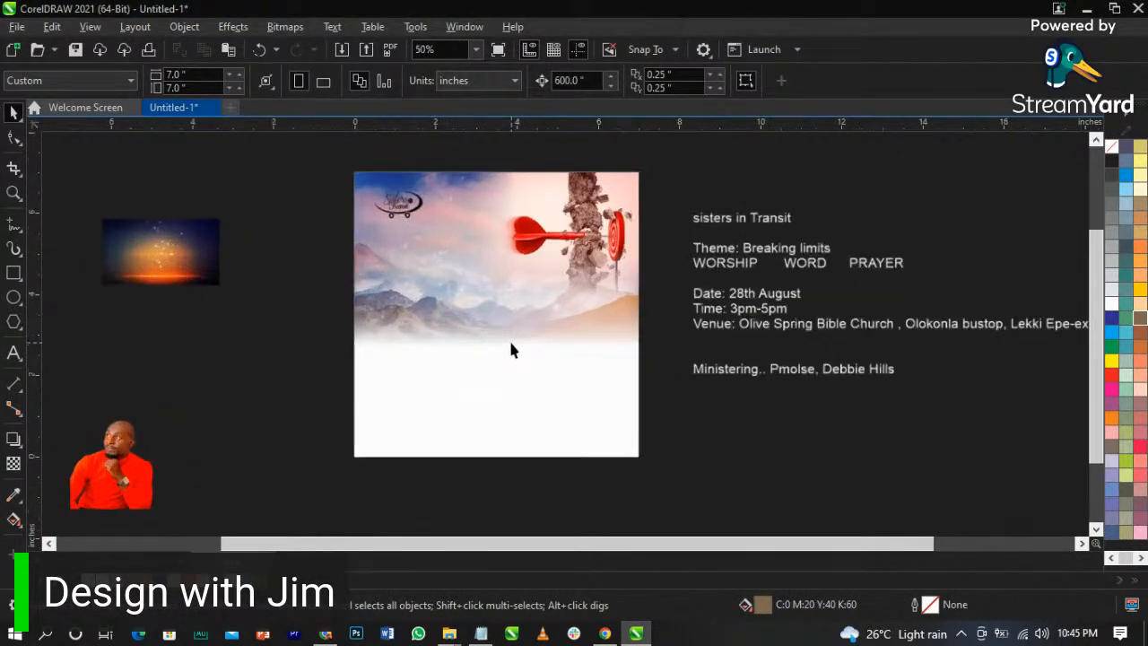
scroll(518, 345, down, 1)
scroll(769, 287, up, 2)
click(767, 286)
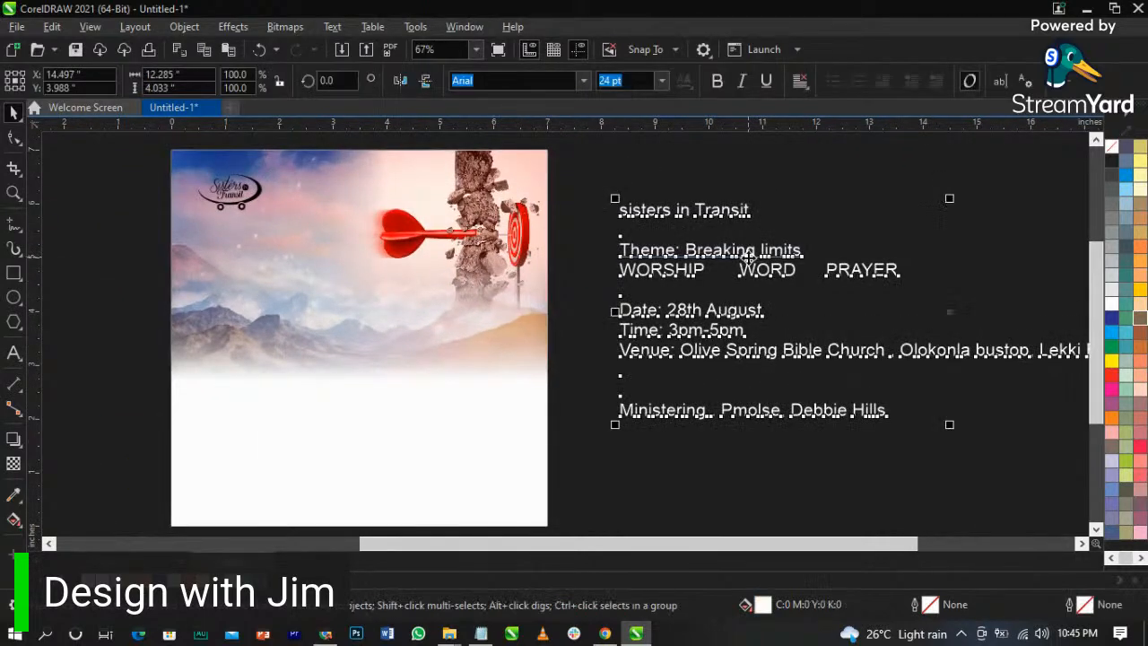
click(744, 223)
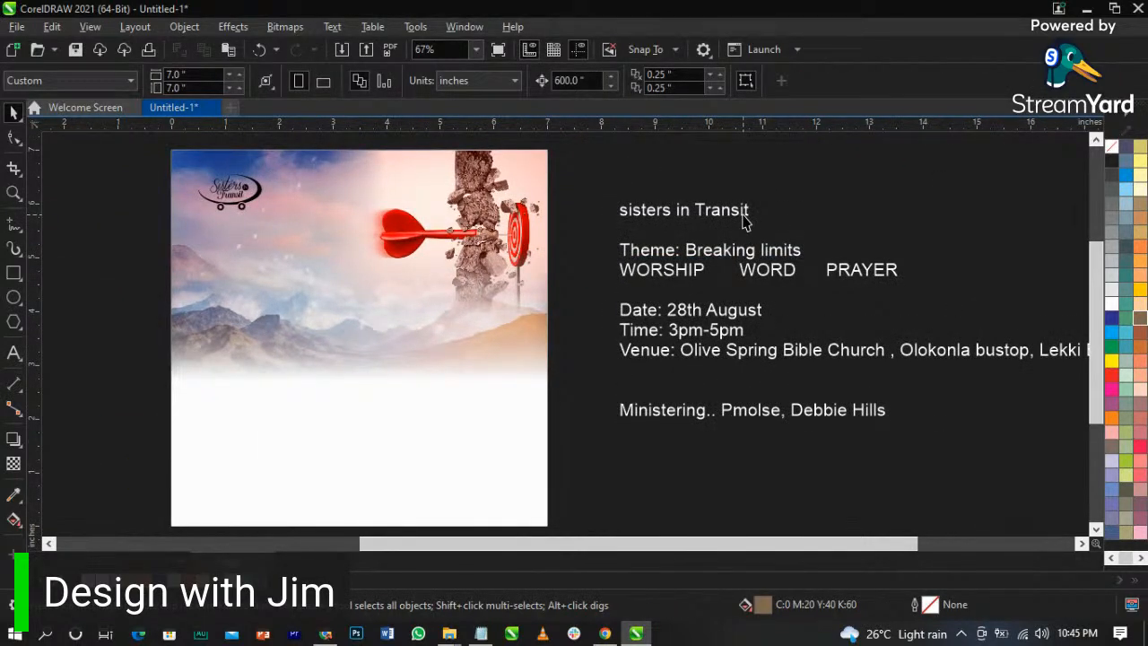
double_click(750, 265)
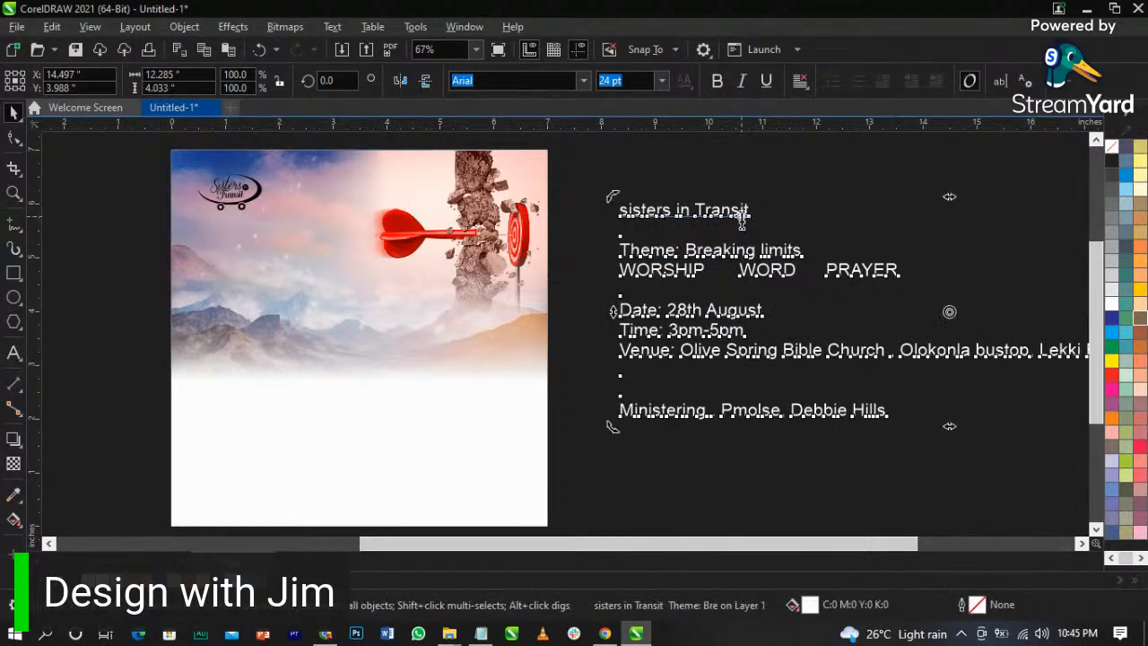
drag(751, 213, 607, 213)
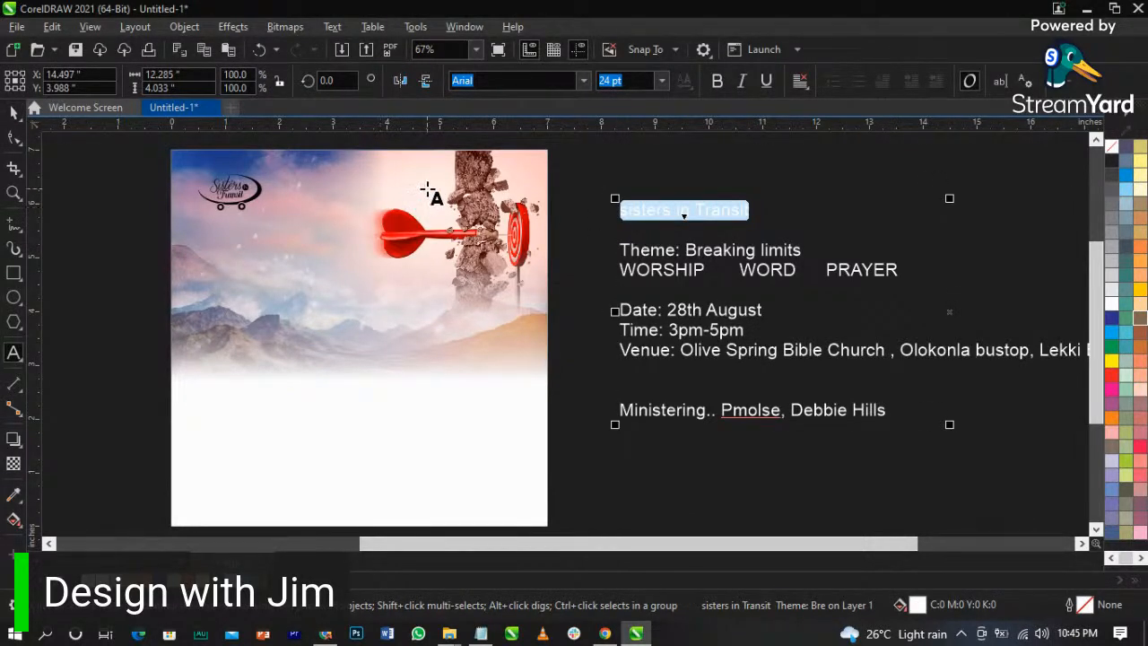
key(Delete)
key(Delete)
key(Delete)
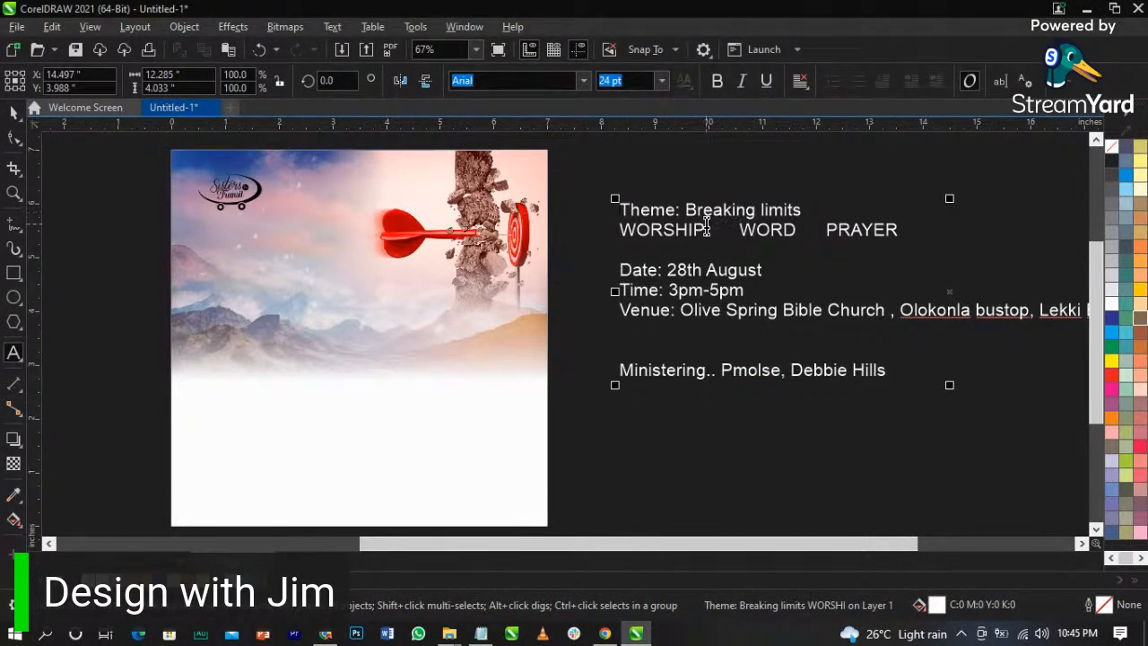
- Move the theme and WORSHIP WORD PRAYER lines out of the event text onto the flyer's mountains as separate black text
drag(819, 213, 610, 210)
drag(900, 230, 318, 328)
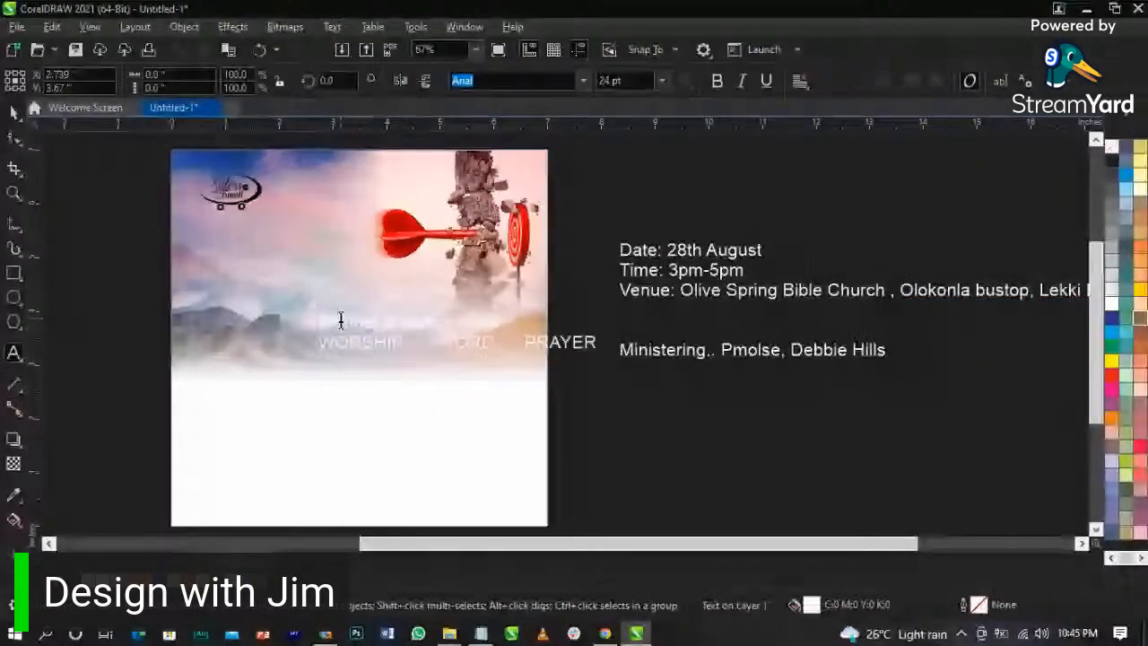
key(ctrl+space)
scroll(776, 409, down, 1)
key(z)
drag(248, 243, 641, 416)
key(space)
drag(737, 369, 548, 360)
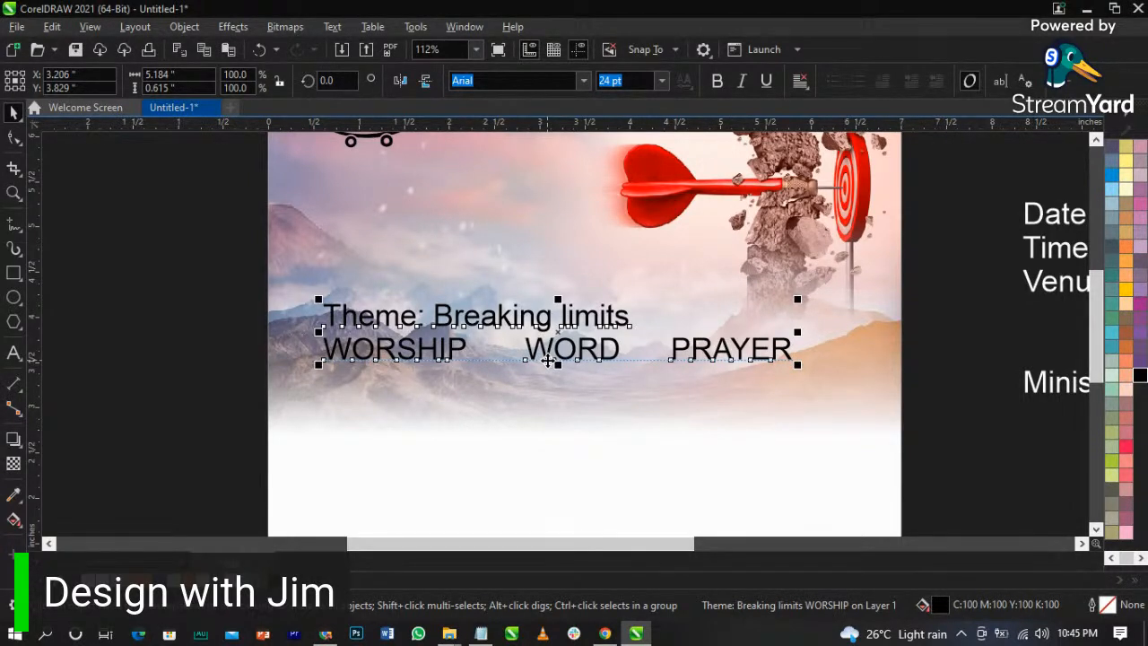
- Break the two-line theme text apart into separate lines and move WORSHIP WORD PRAYER down onto the white area
right_click(547, 360)
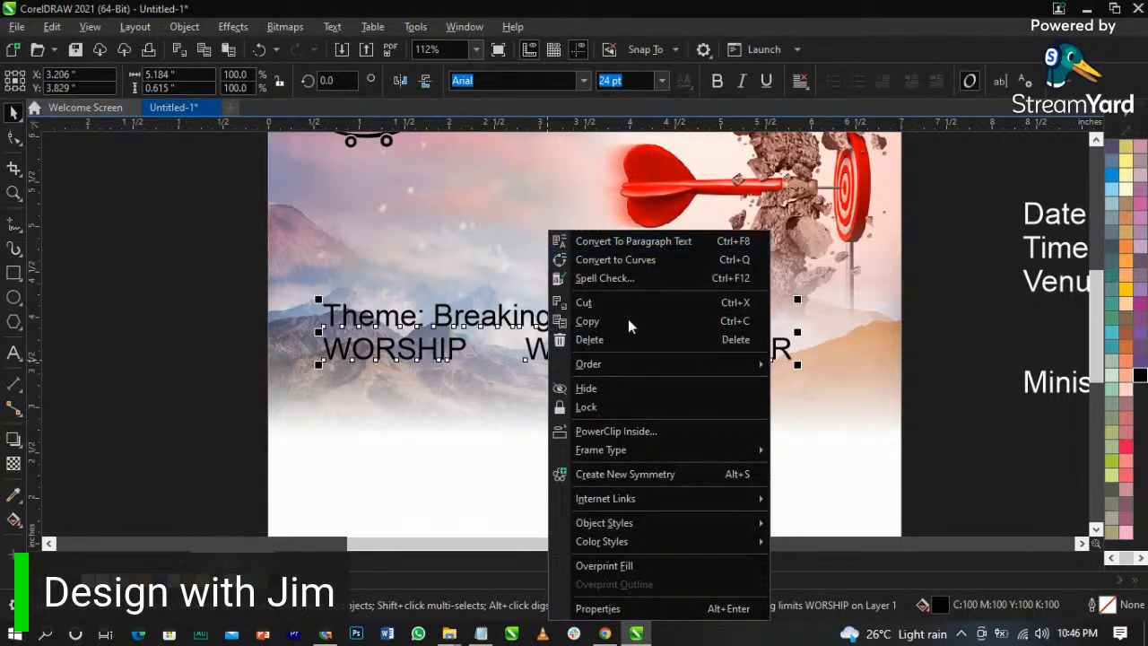
click(468, 330)
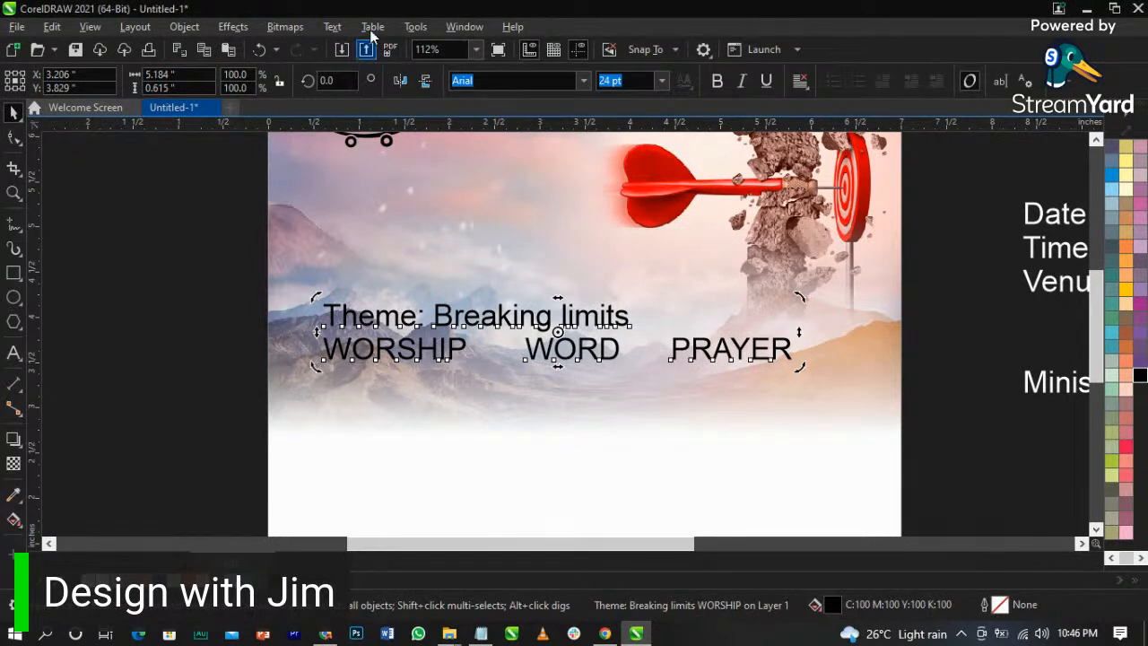
click(330, 27)
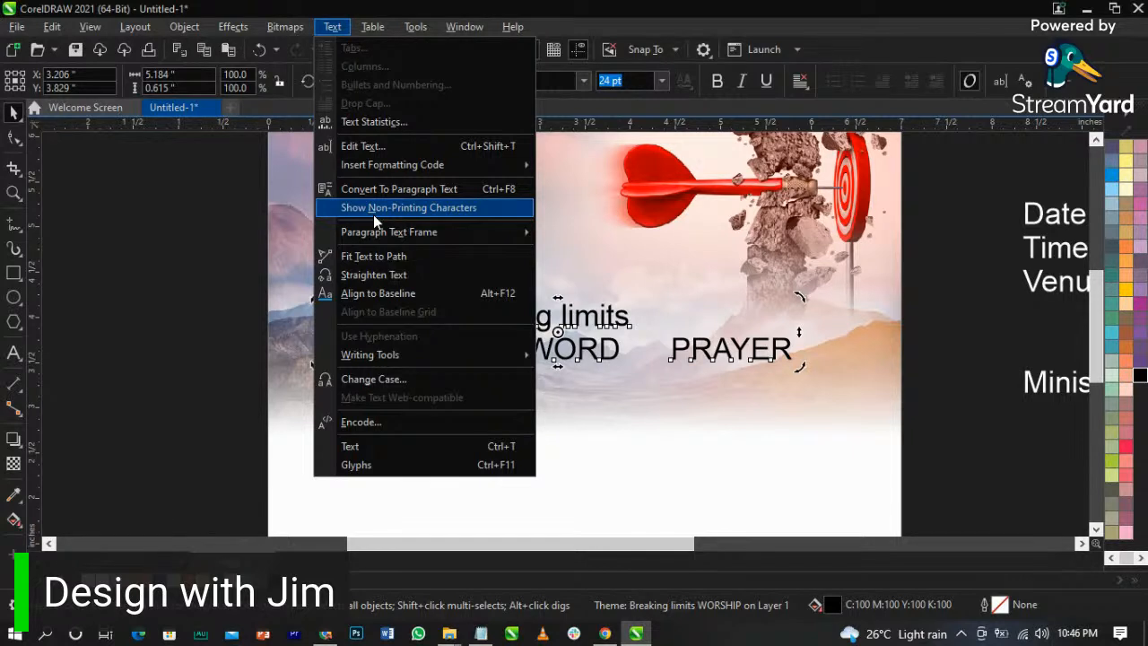
mouse_move(389, 167)
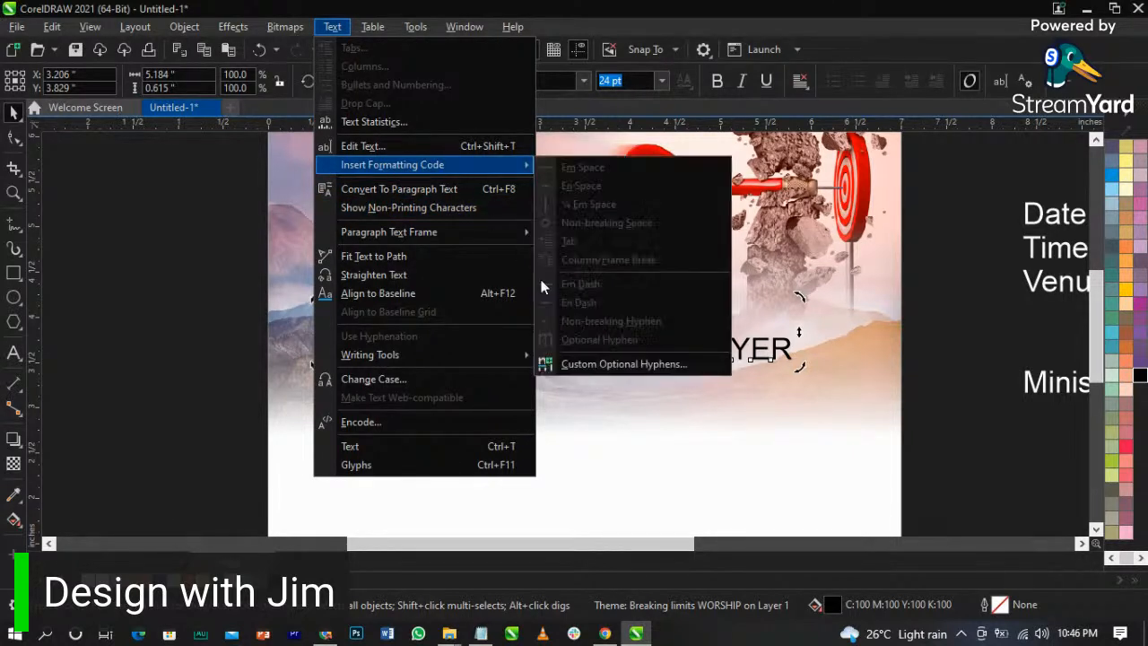
click(581, 435)
click(549, 352)
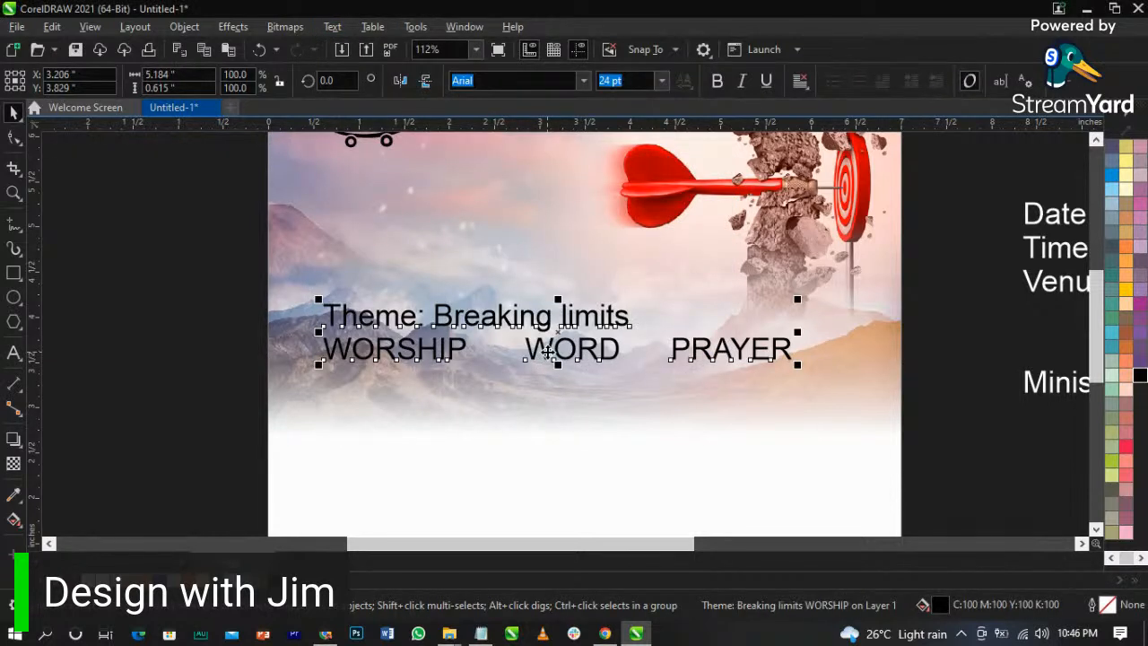
key(Tab)
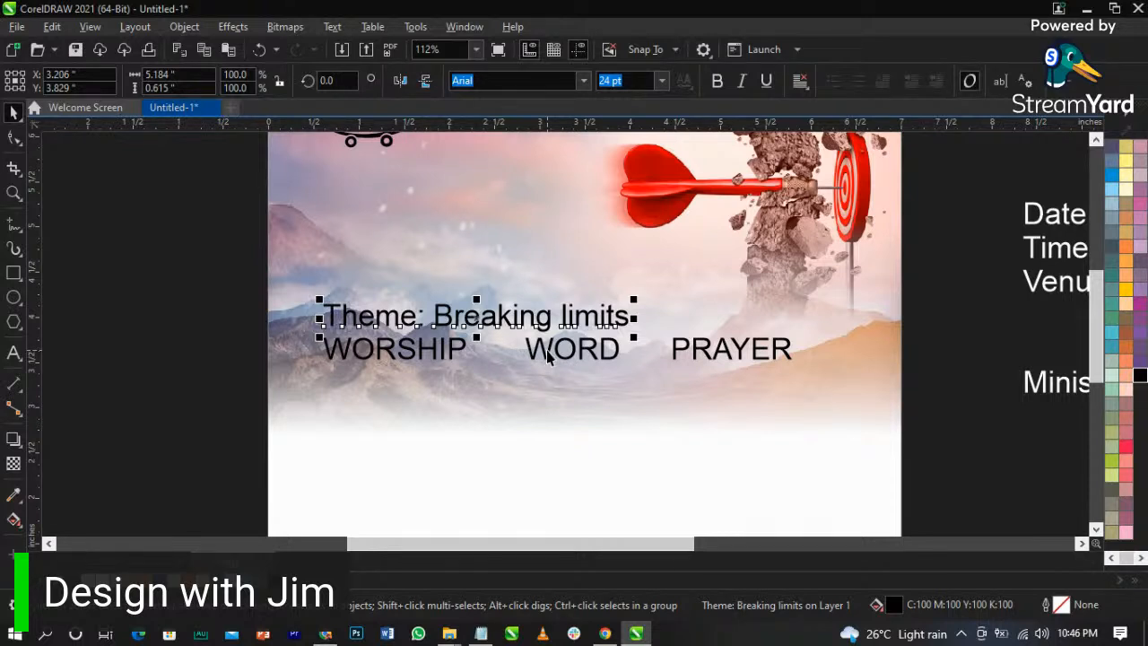
click(549, 355)
key(F8)
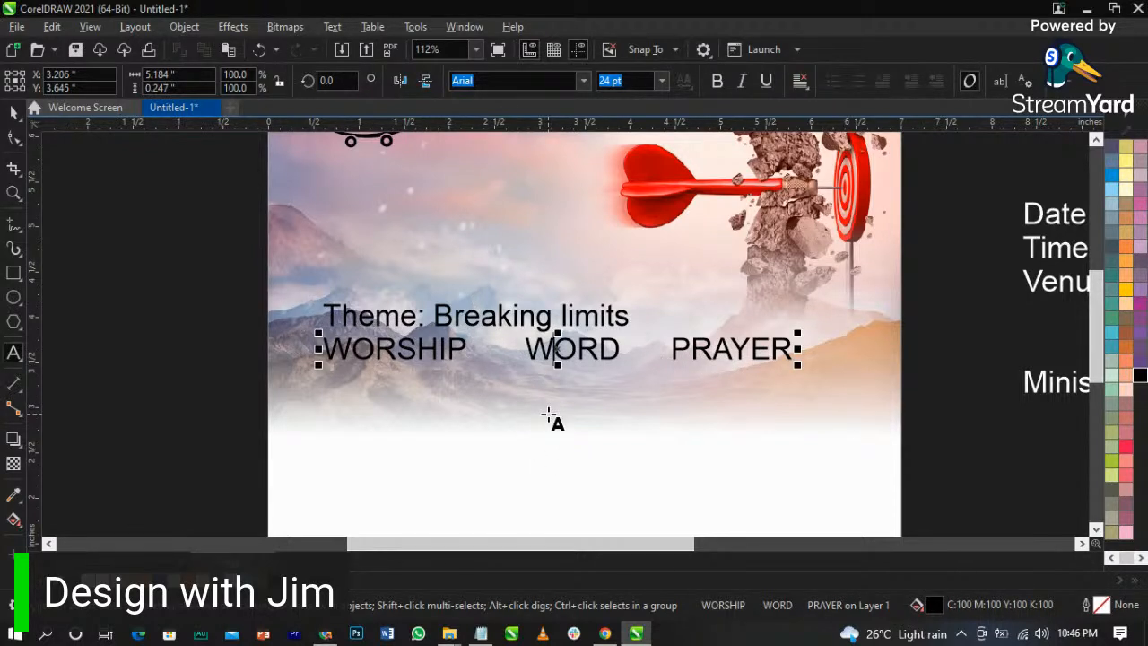
key(ctrl+z)
key(ctrl+z)
- Cut "Breaking limits" from the theme line and place it as its own text object on the mountains
click(565, 325)
double_click(565, 325)
drag(441, 321, 639, 324)
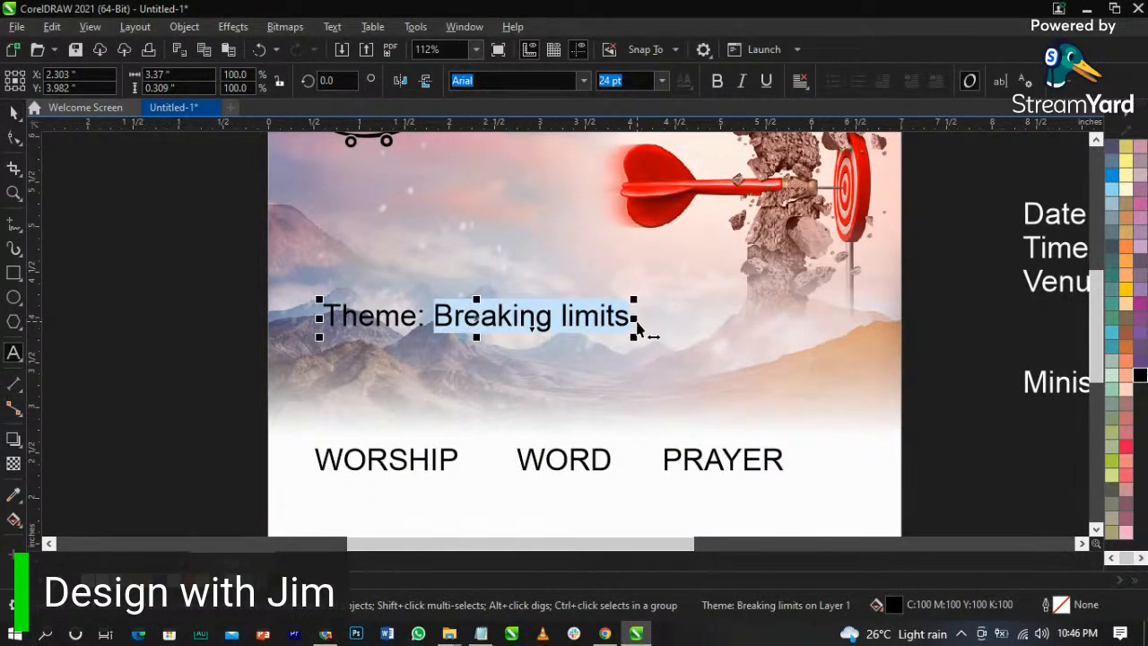
key(Delete)
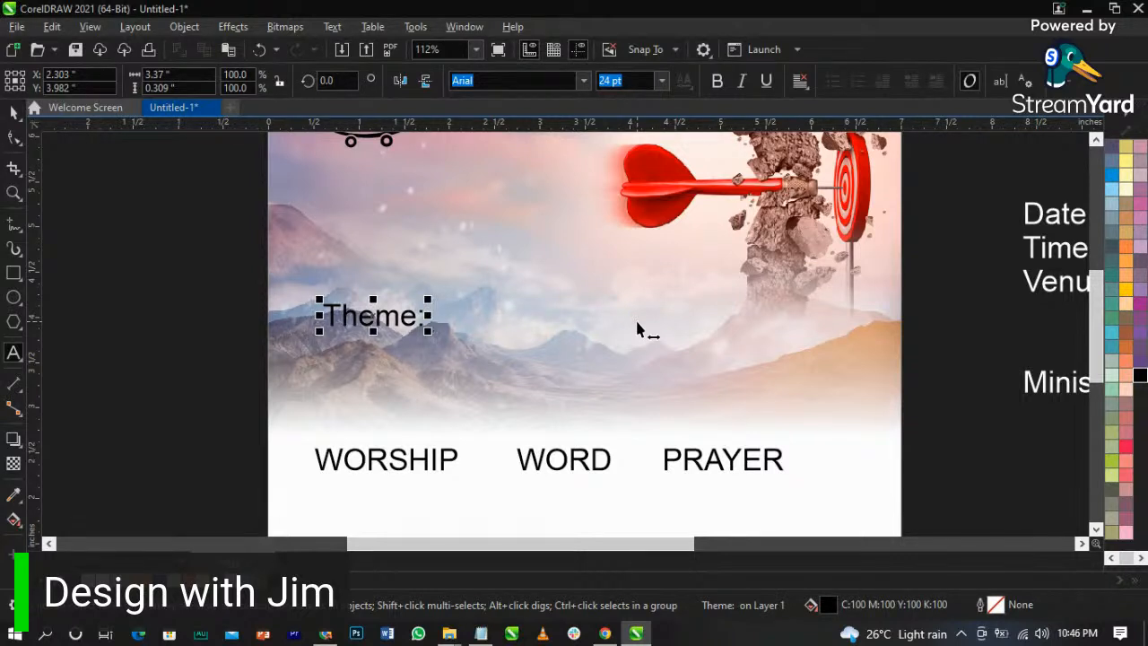
click(503, 370)
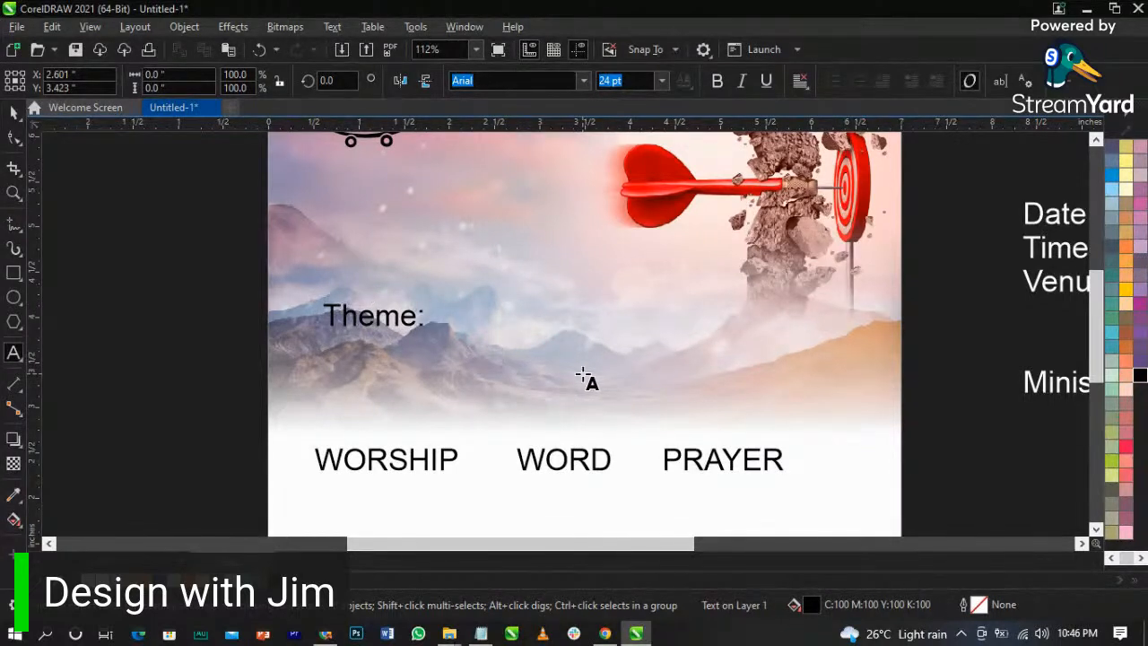
text(Breaking limits)
key(ctrl+space)
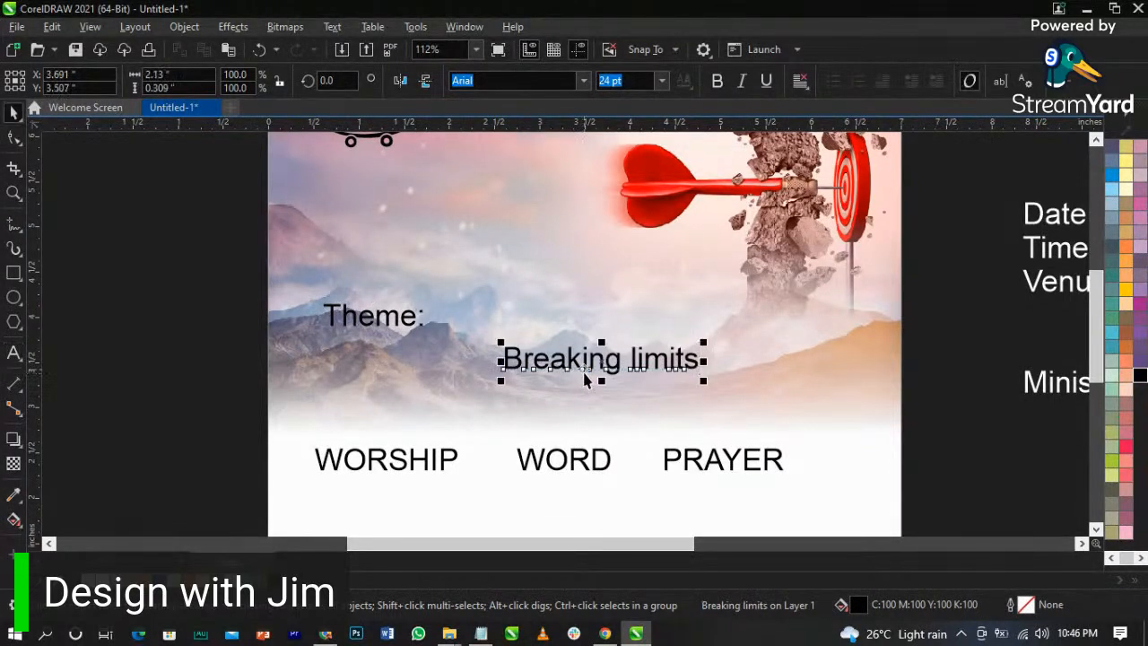
- Move "Theme:" to the flyer's right side above PRAYER, and "Breaking limits" to about X 2.51", Y 3.88"
click(378, 320)
click(376, 316)
drag(386, 315, 811, 412)
click(688, 364)
drag(691, 368, 584, 334)
- Examine the font list in the "breaking limits" notes in Notepad and return to the flyer
click(480, 634)
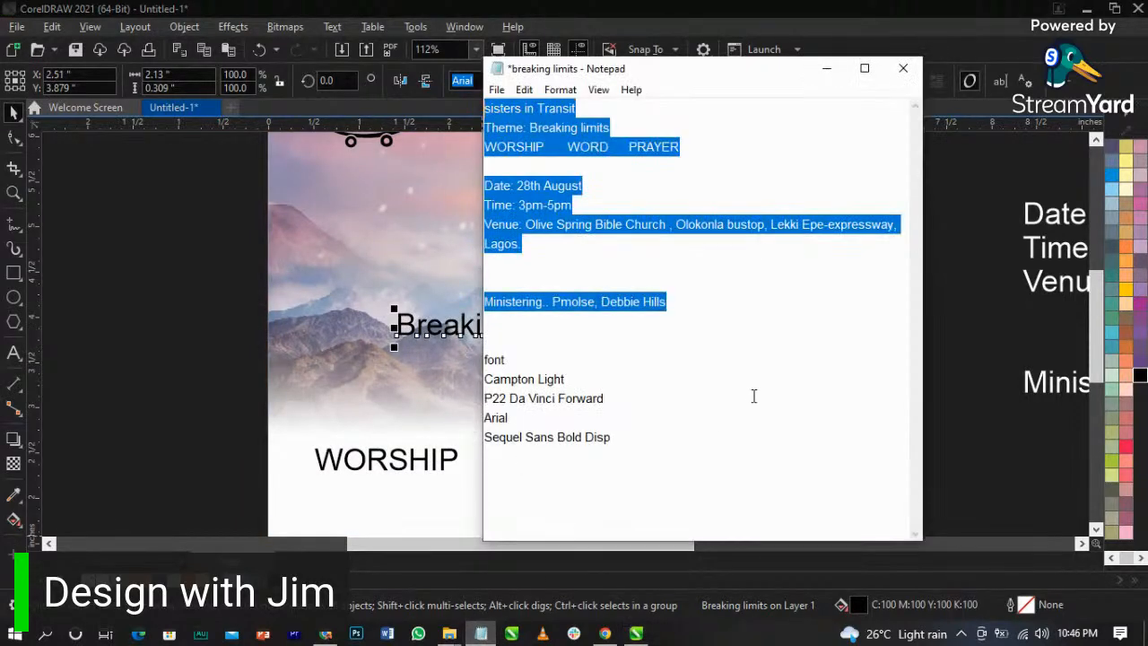
click(644, 398)
drag(637, 462, 481, 389)
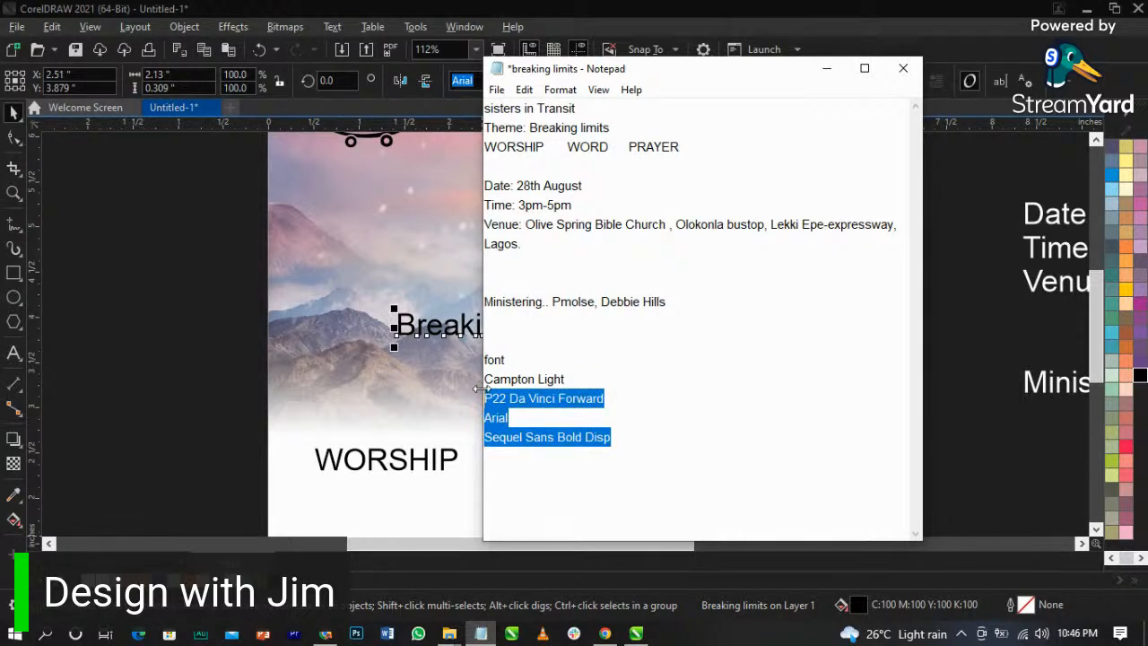
click(486, 385)
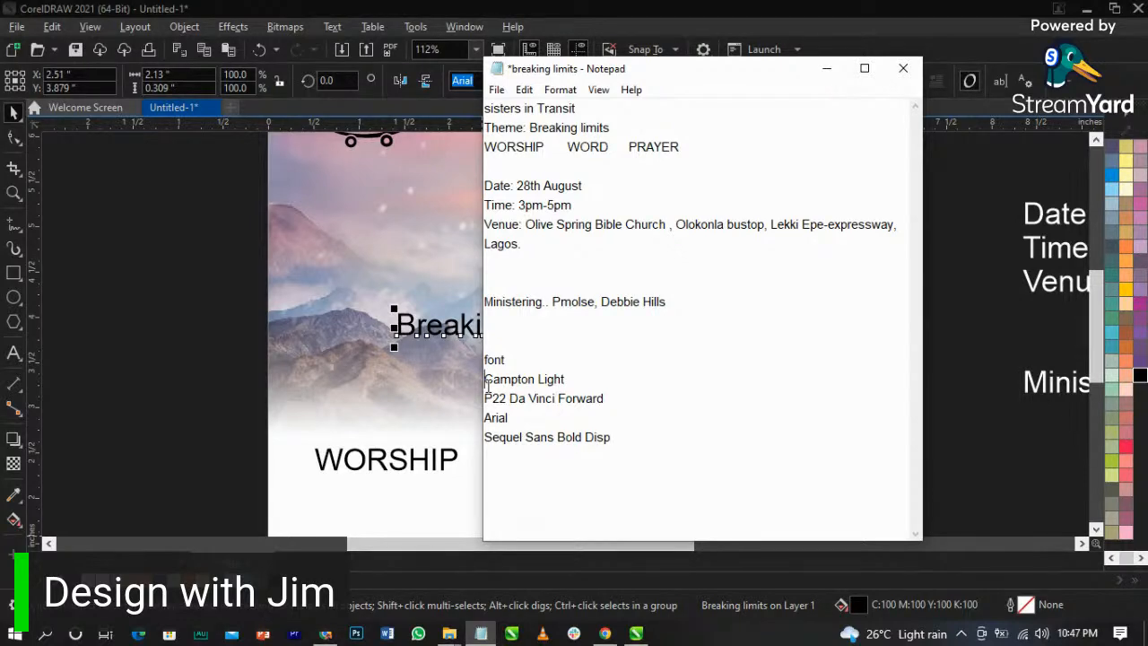
click(392, 367)
- Nudge the "Breaking limits" text up to about Y 4.07"
click(460, 318)
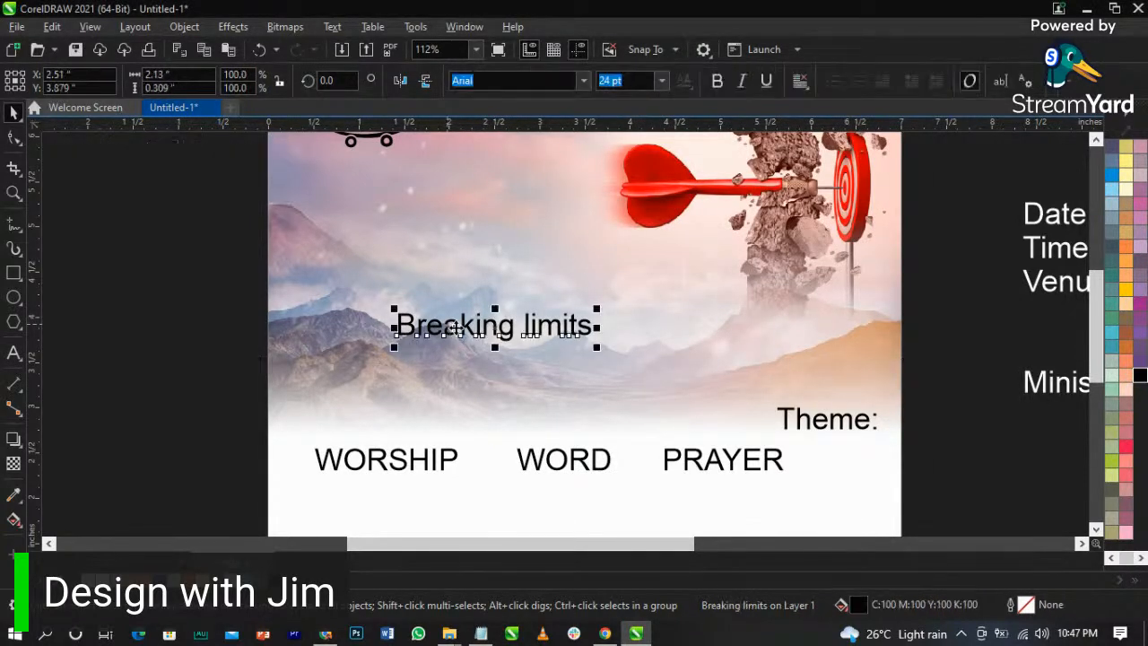
key(Up)
key(Up)
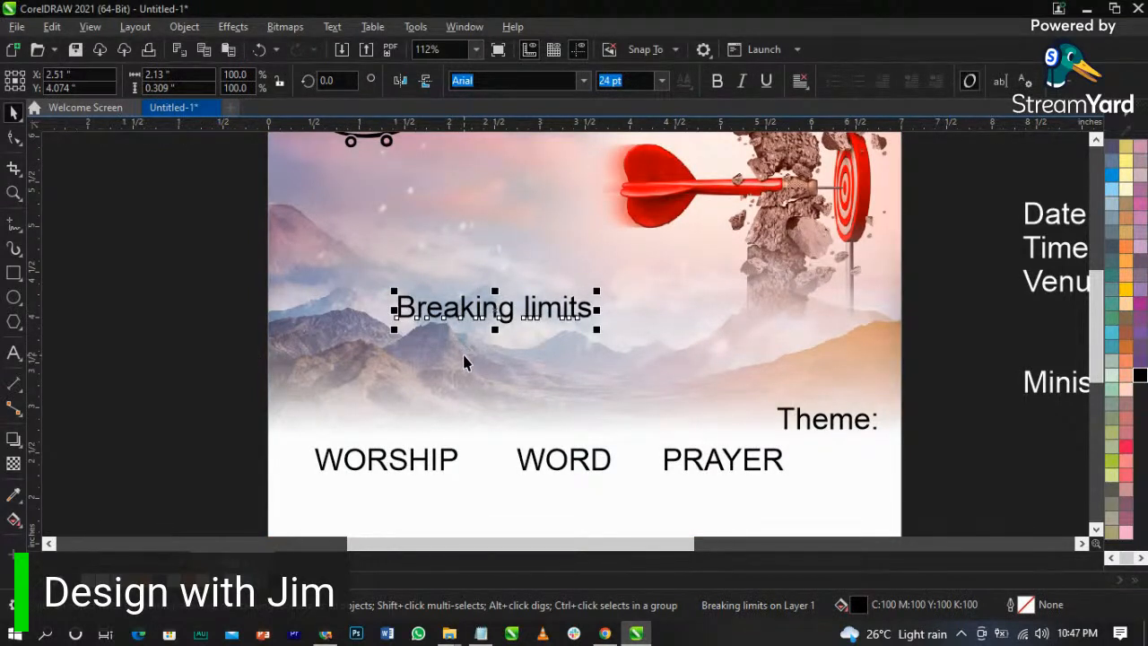
- Open the background PowerClip for editing and raise the end of the 8.088-inch-wide image's vertical fade transparency slightly
double_click(457, 326)
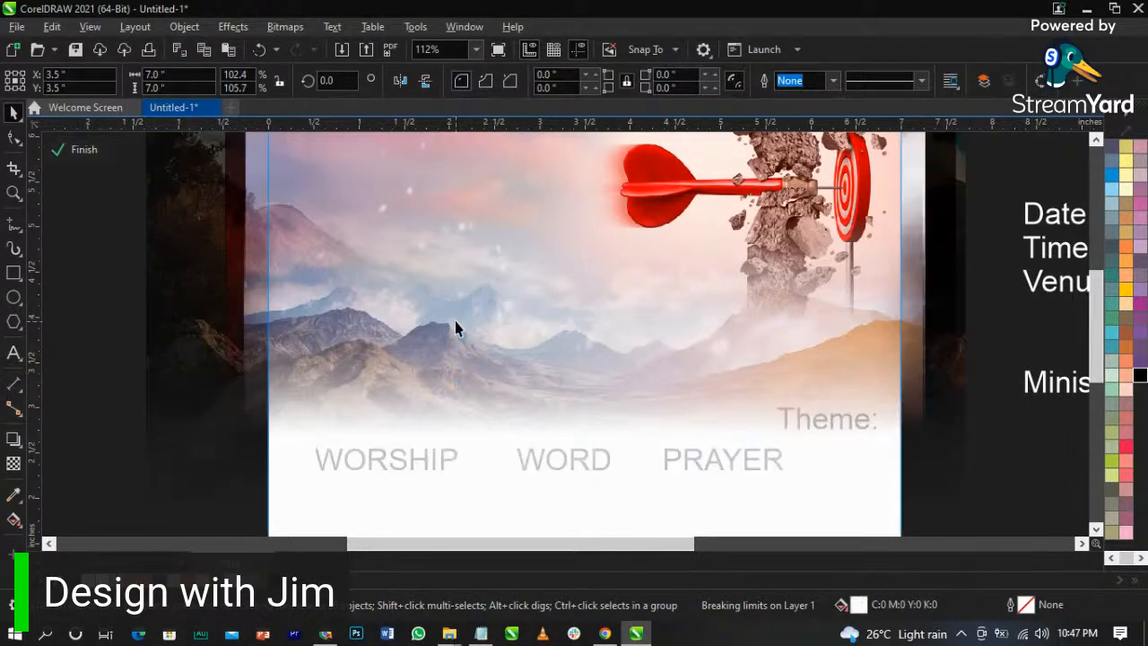
scroll(439, 343, down, 1)
click(436, 336)
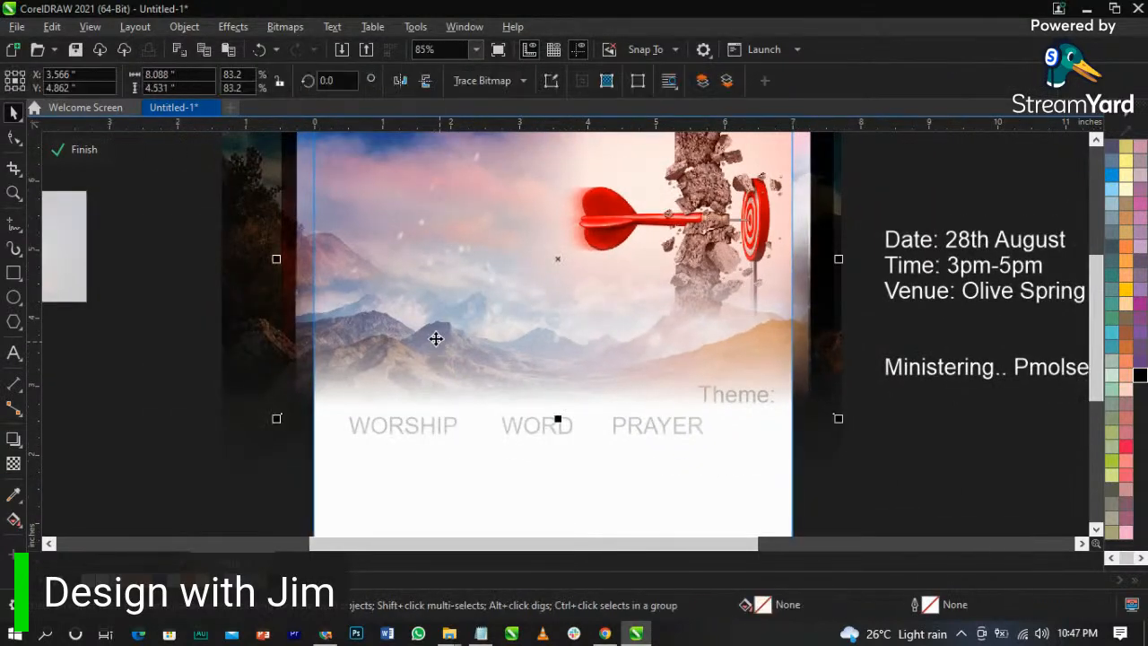
click(14, 466)
drag(589, 403, 588, 387)
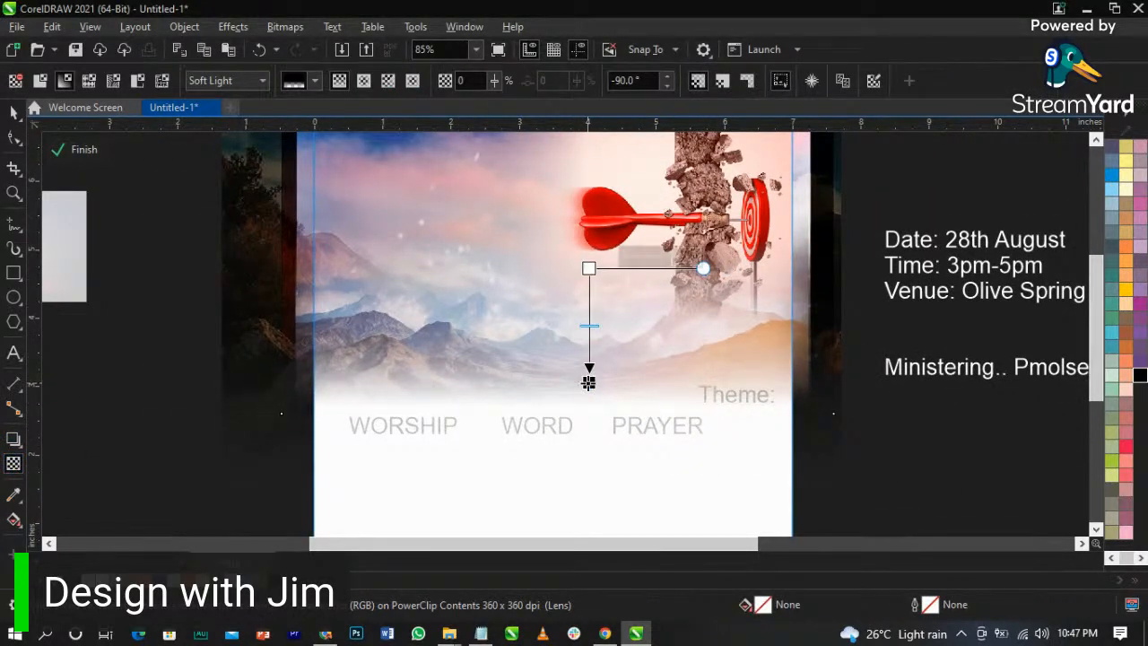
- Move both ends of the wide dark forest image's vertical fade transparency higher over the mountains
click(235, 330)
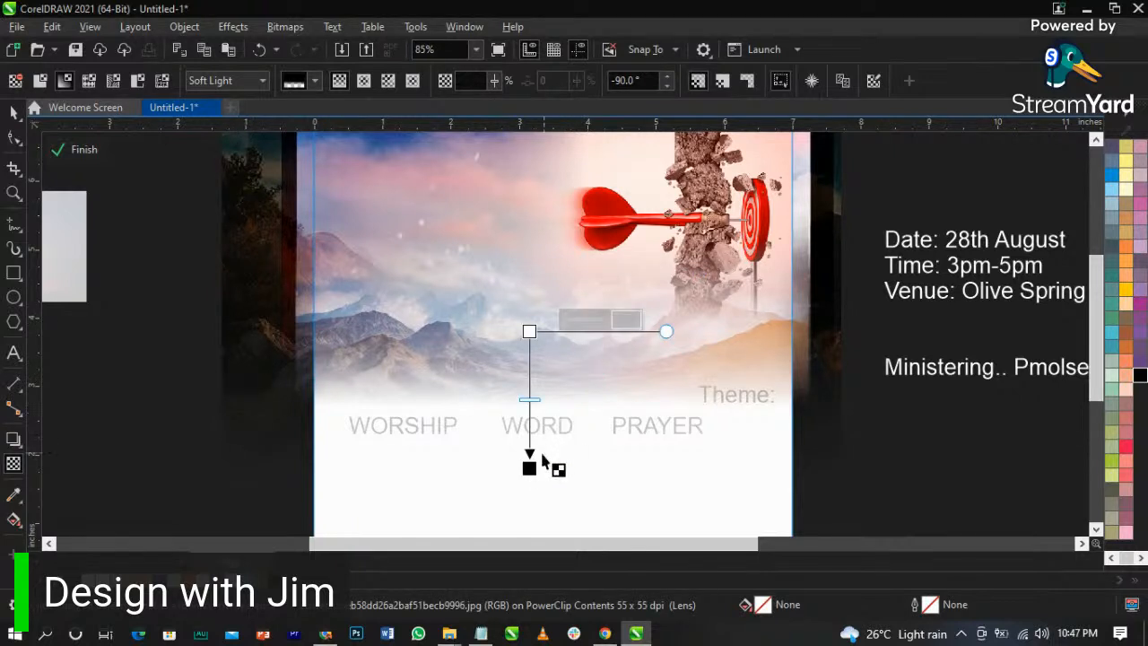
drag(529, 467, 529, 413)
drag(529, 332, 529, 285)
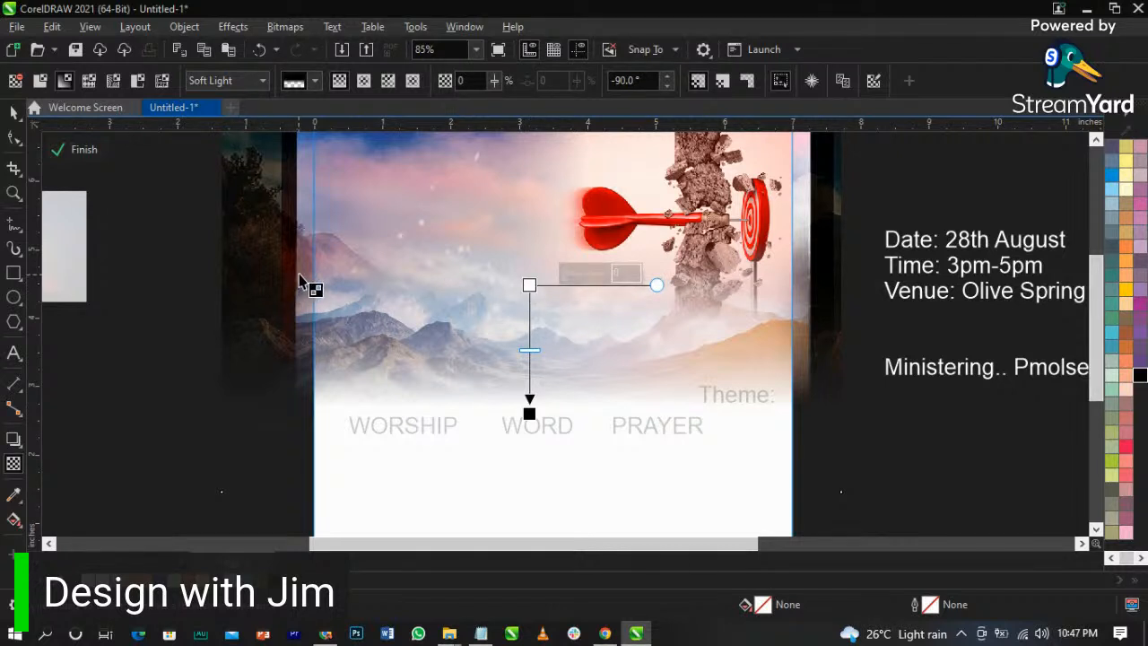
- Fine-tune the vertical fade of the wide background image to end slightly higher, and finish editing the PowerClip
drag(529, 339, 588, 321)
drag(588, 378, 588, 362)
key(space)
click(913, 450)
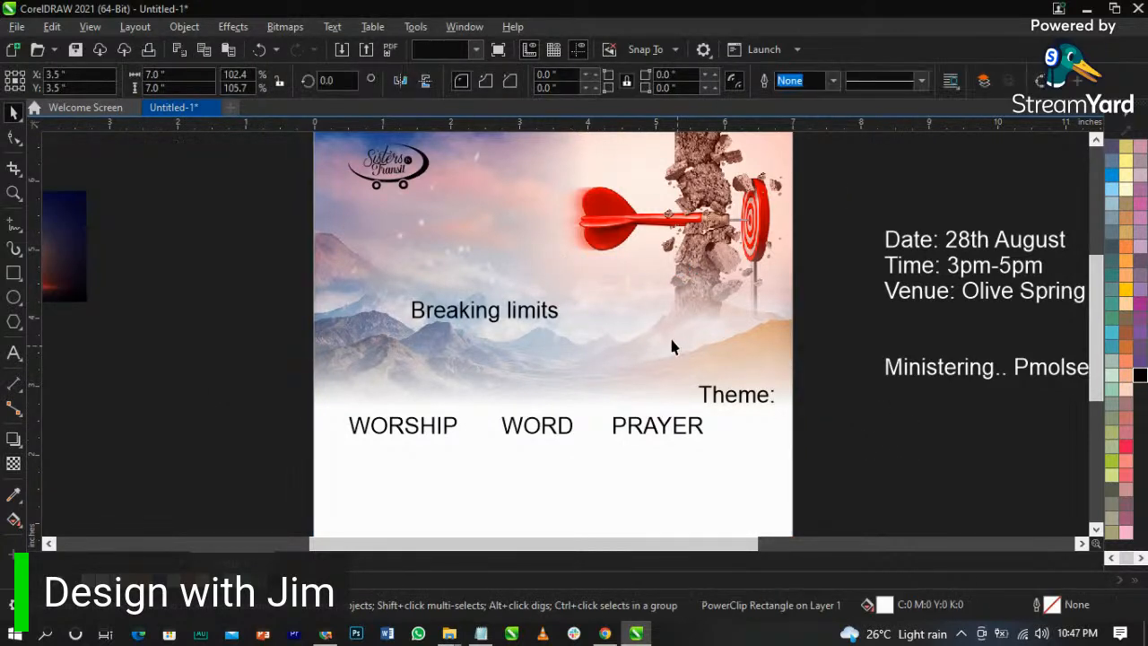
- Break the "Breaking limits" text apart into separate words and move "limits" below "Breaking"
scroll(515, 318, up, 1)
click(526, 323)
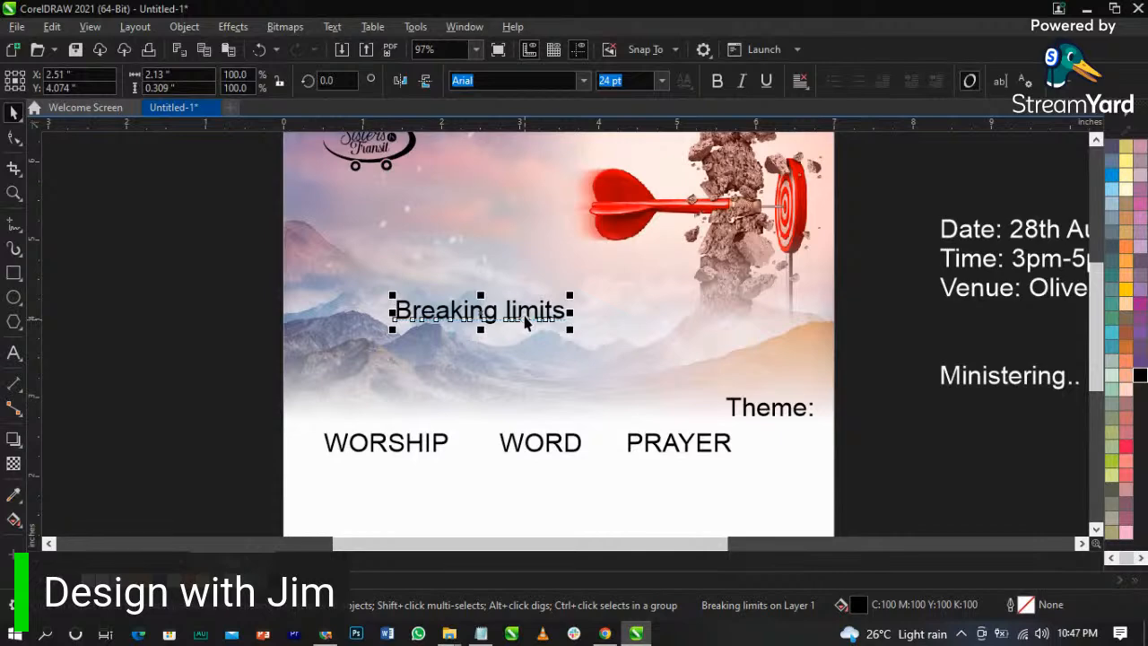
key(ctrl+k)
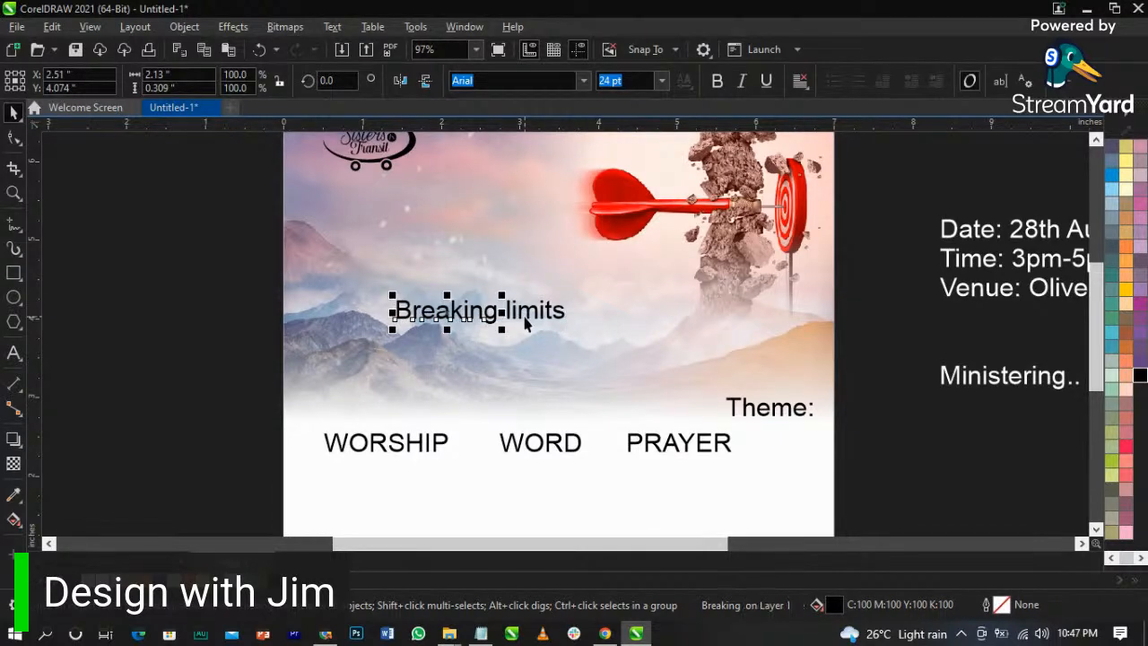
key(Escape)
click(543, 314)
drag(543, 319, 446, 379)
scroll(466, 317, up, 3)
- Set the word "Breaking" in the Sequel Sans Black Obl Body font
click(471, 319)
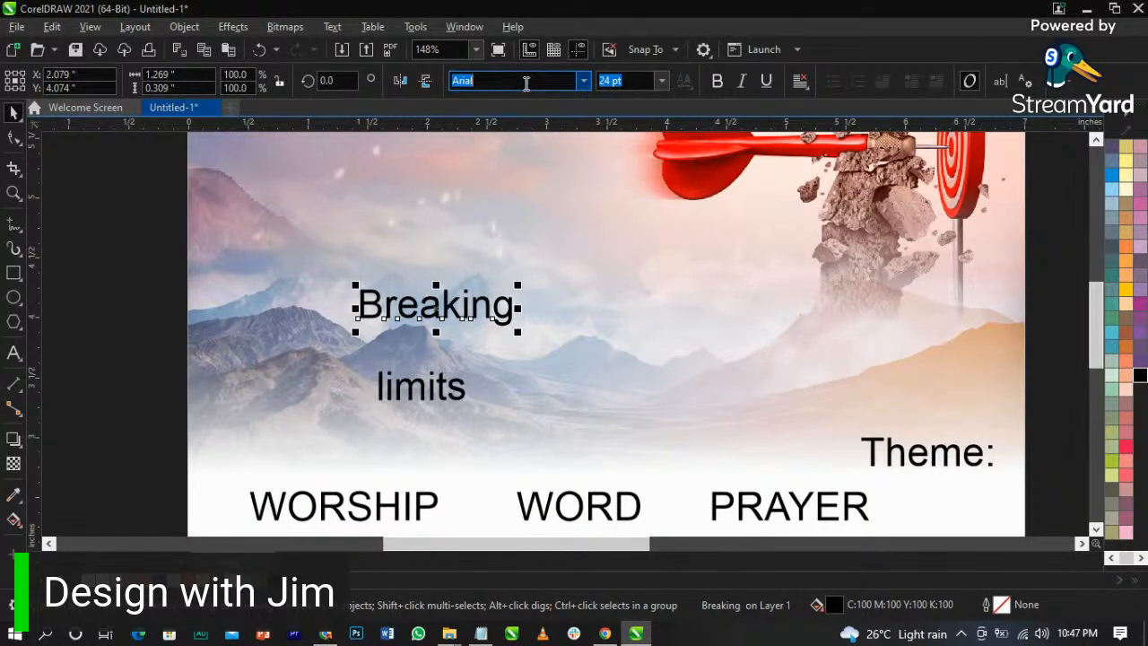
text(Sequel)
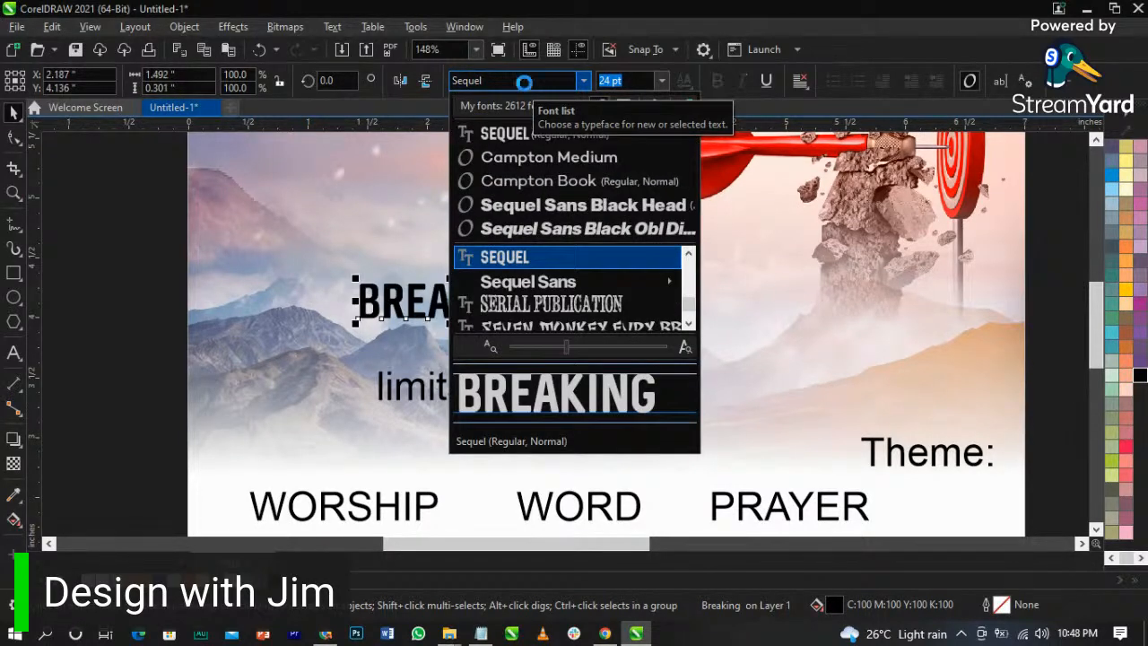
key(Down)
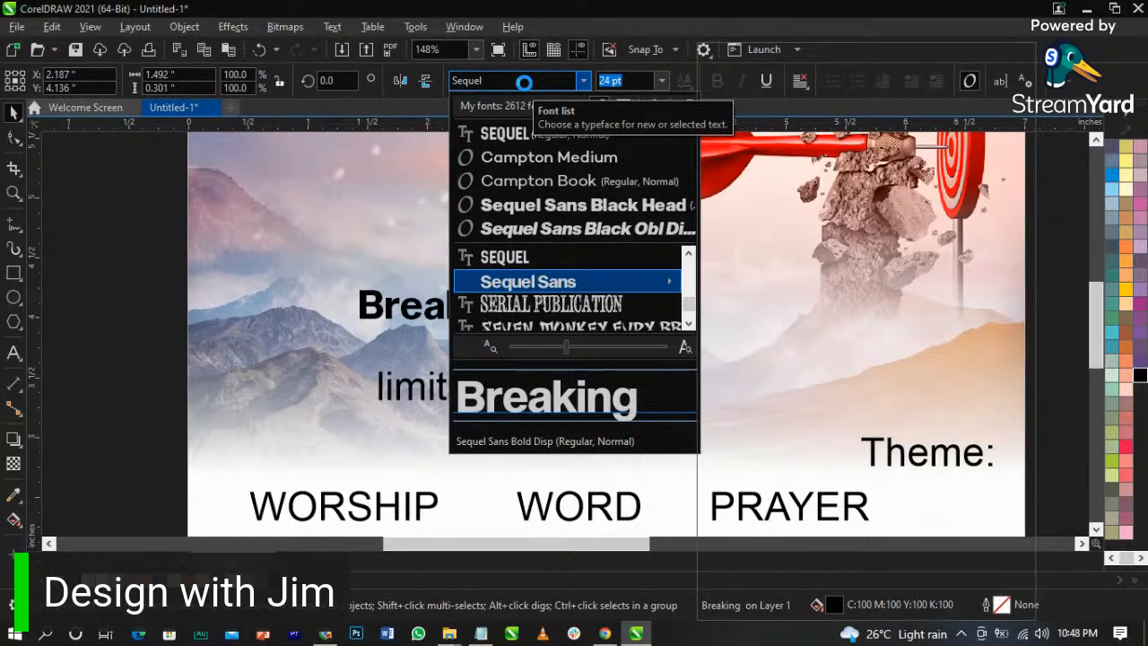
key(Right)
key(Down)
key(Down)
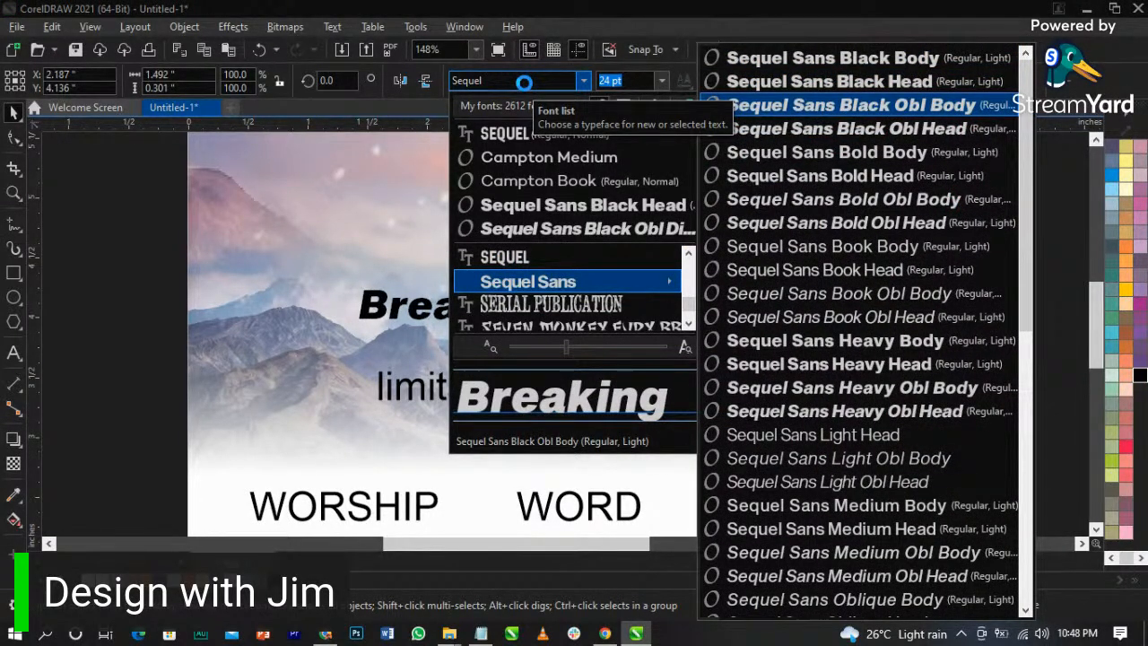
key(Escape)
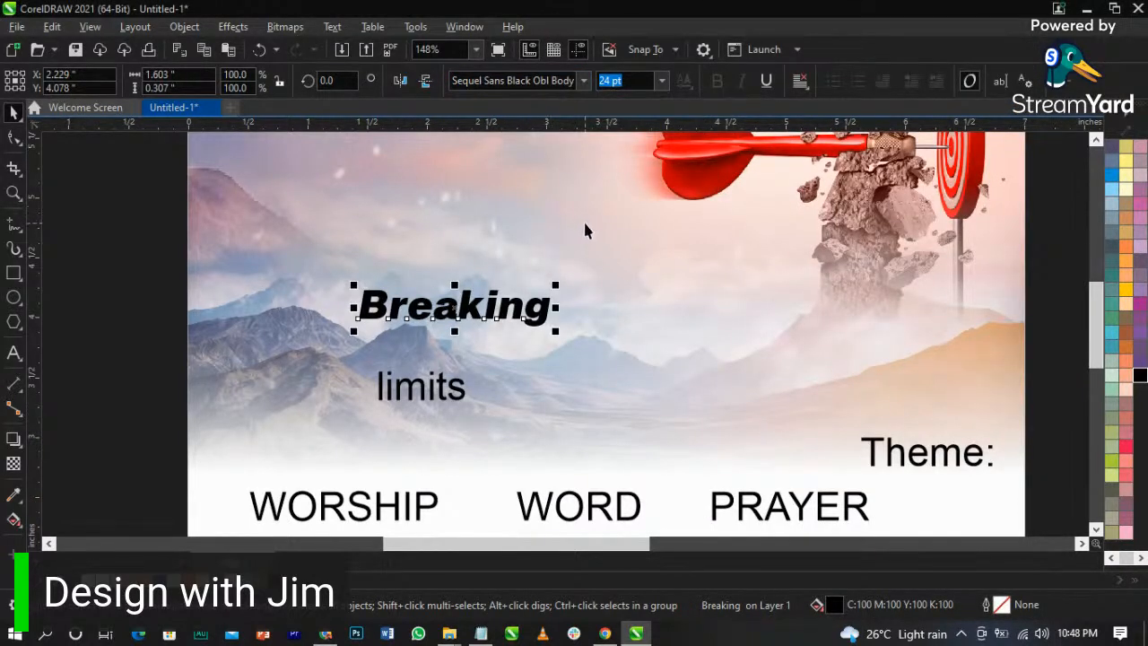
- Convert the word "Breaking" to UPPERCASE with Change Case
double_click(550, 305)
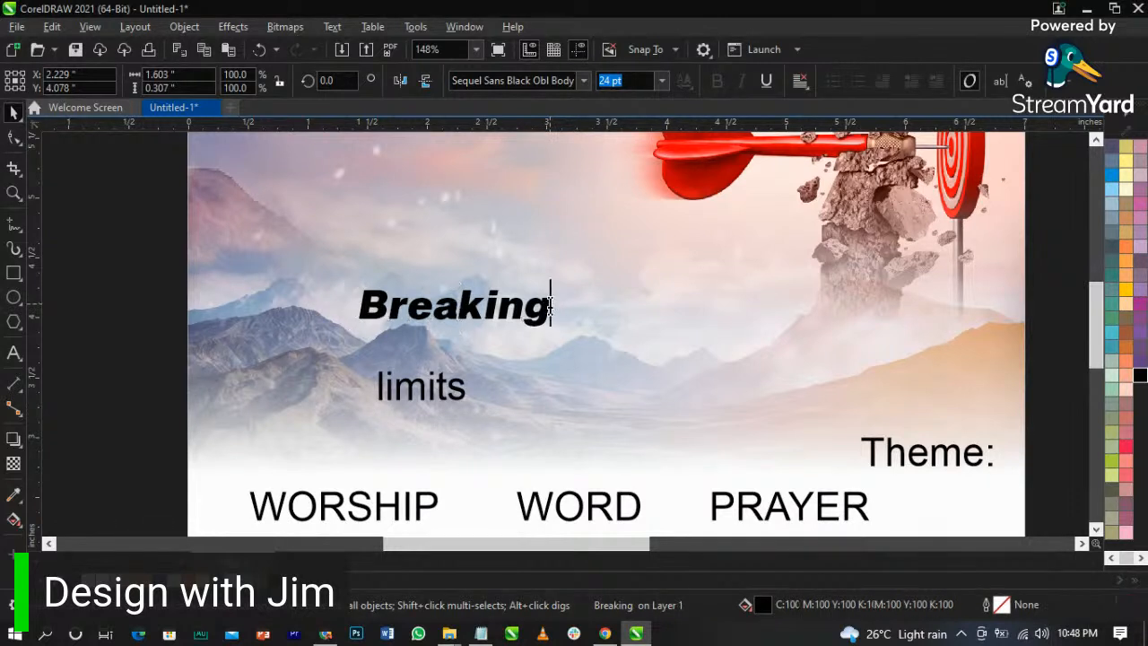
double_click(550, 307)
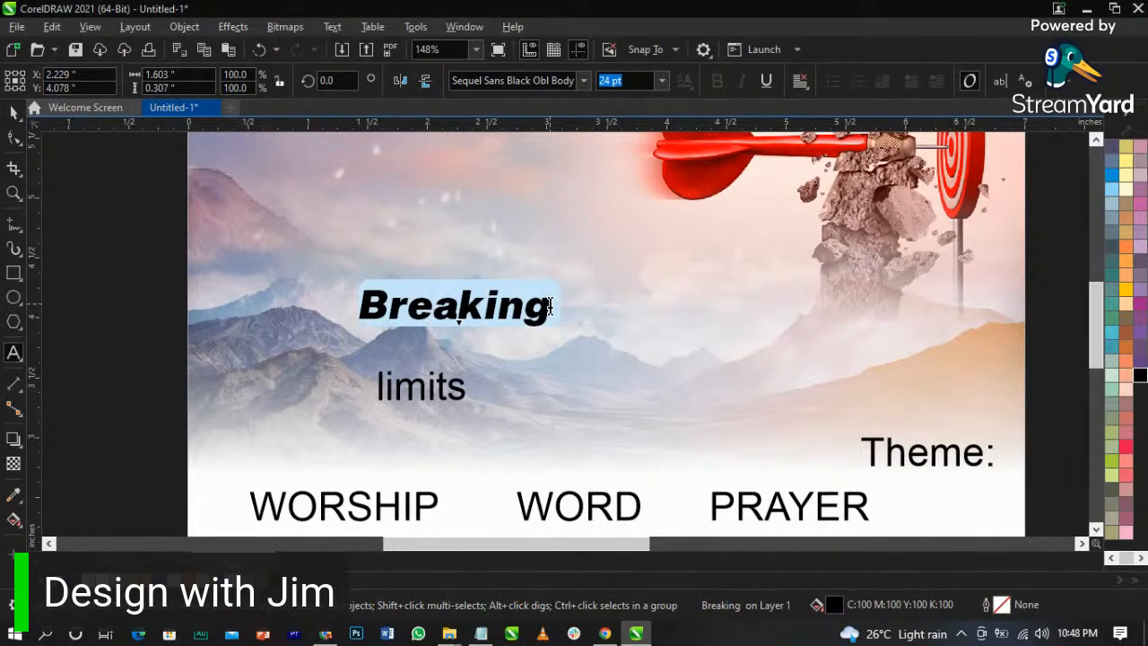
key(shift+F3)
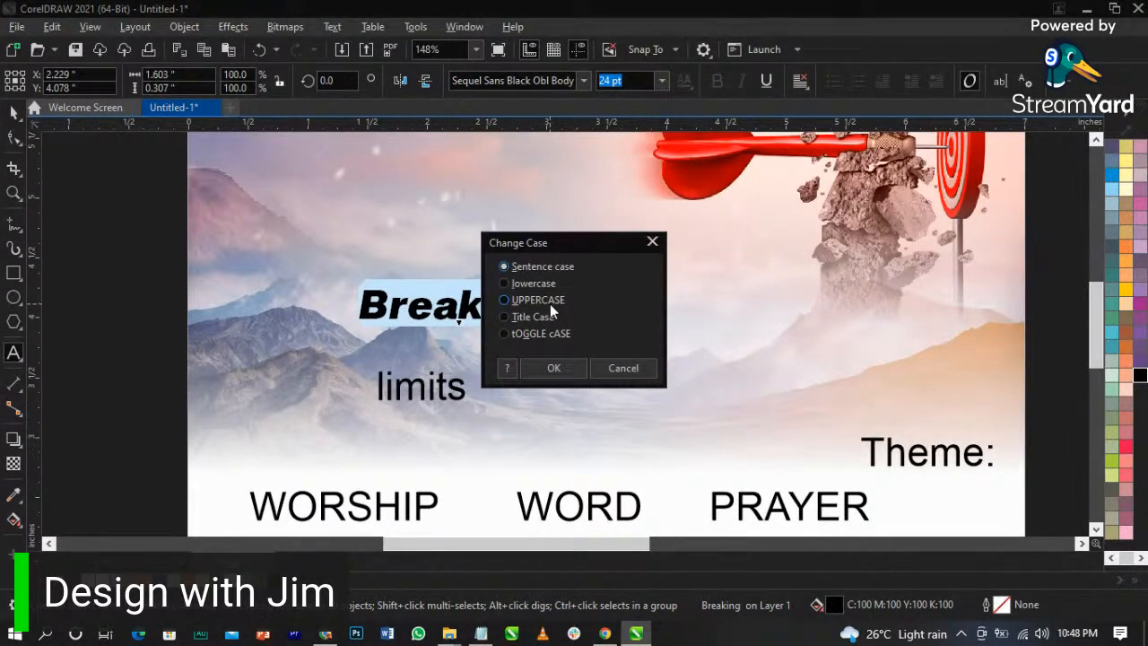
key(Escape)
click(332, 27)
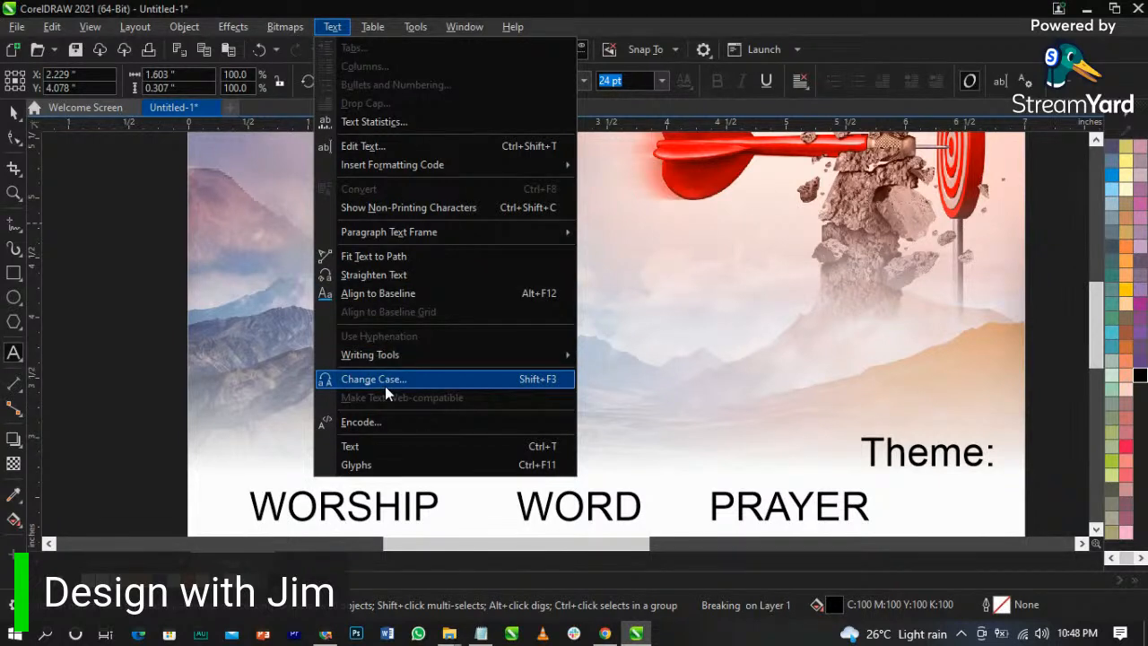
click(545, 379)
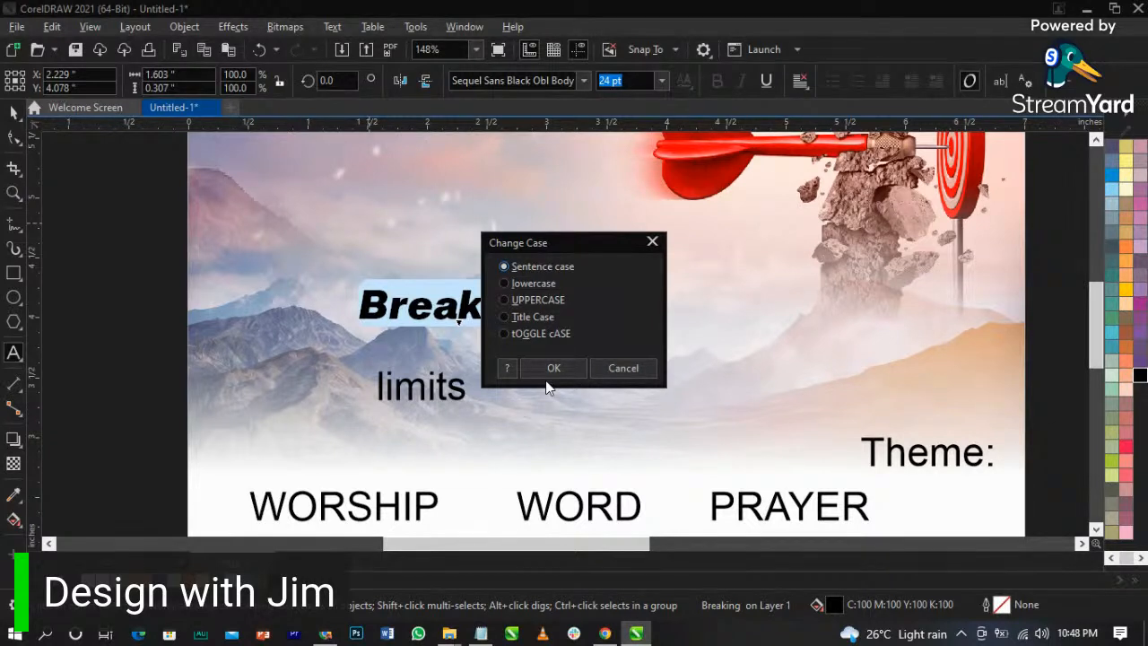
click(535, 303)
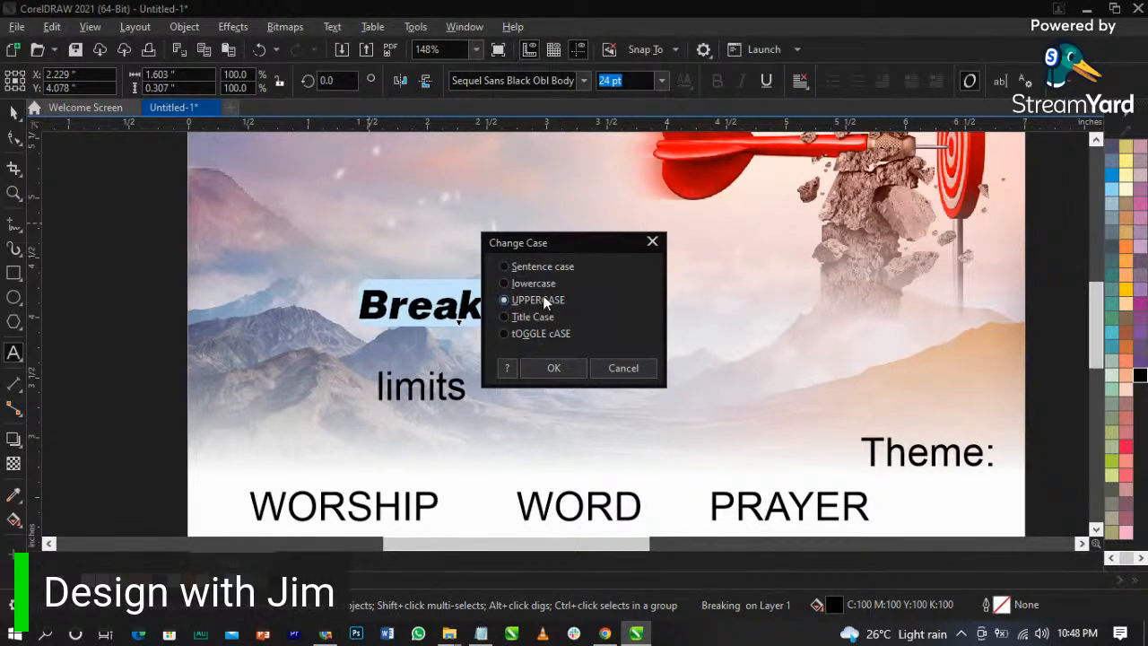
click(553, 367)
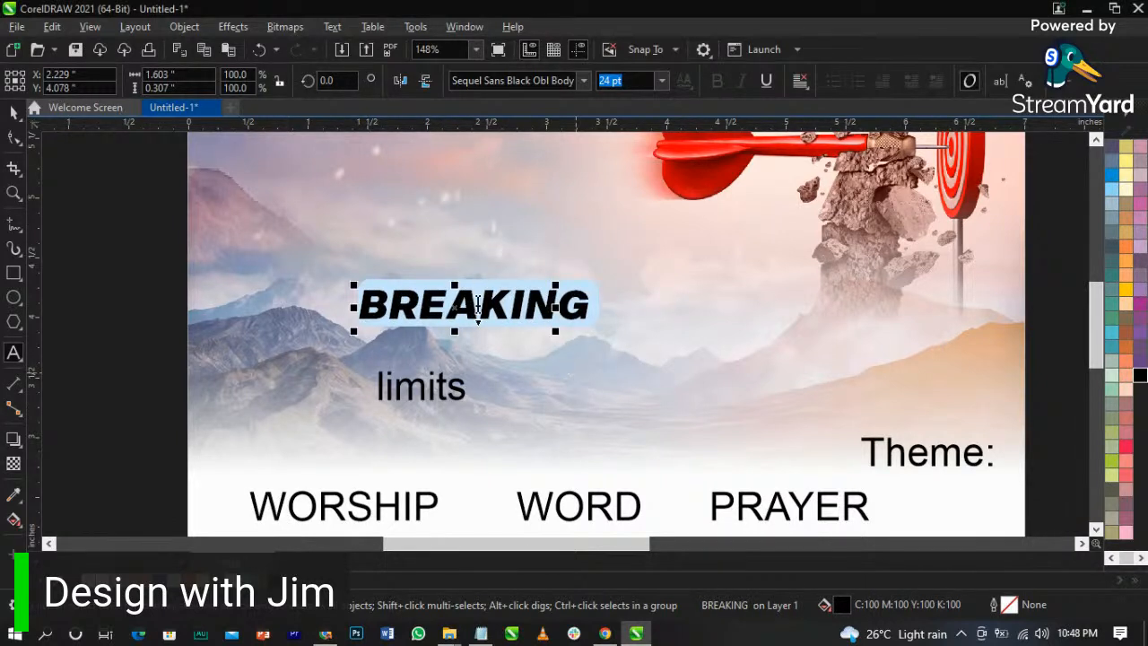
key(ctrl+space)
- Set the word "limits" in the Sequel Sans Black Obl Body font
click(456, 382)
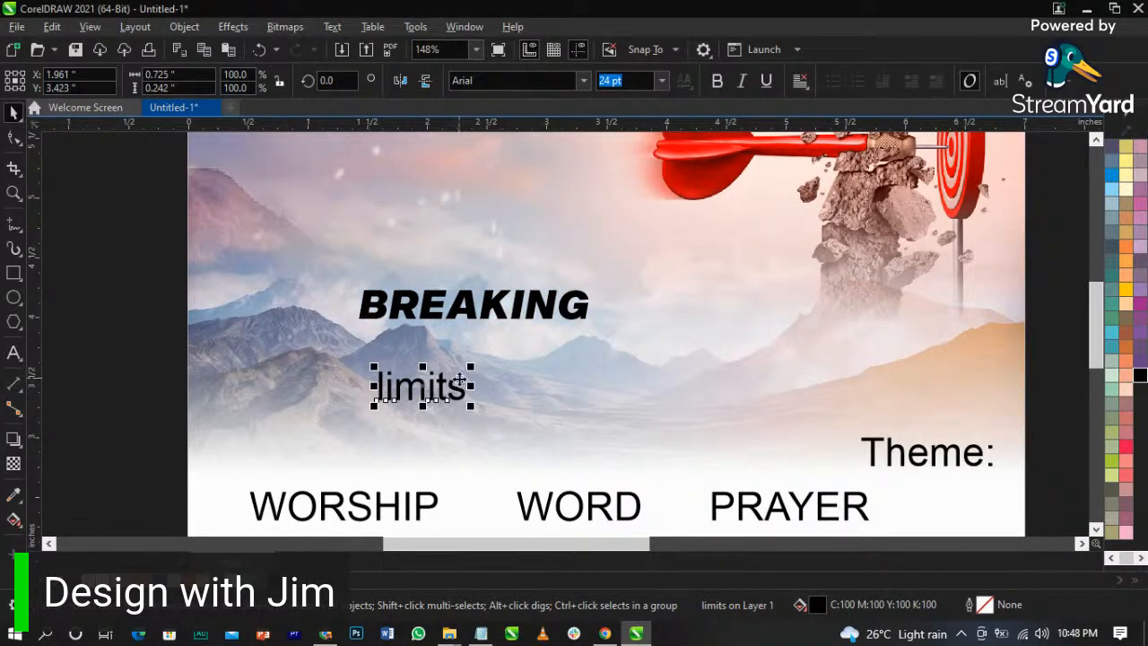
click(583, 84)
click(582, 81)
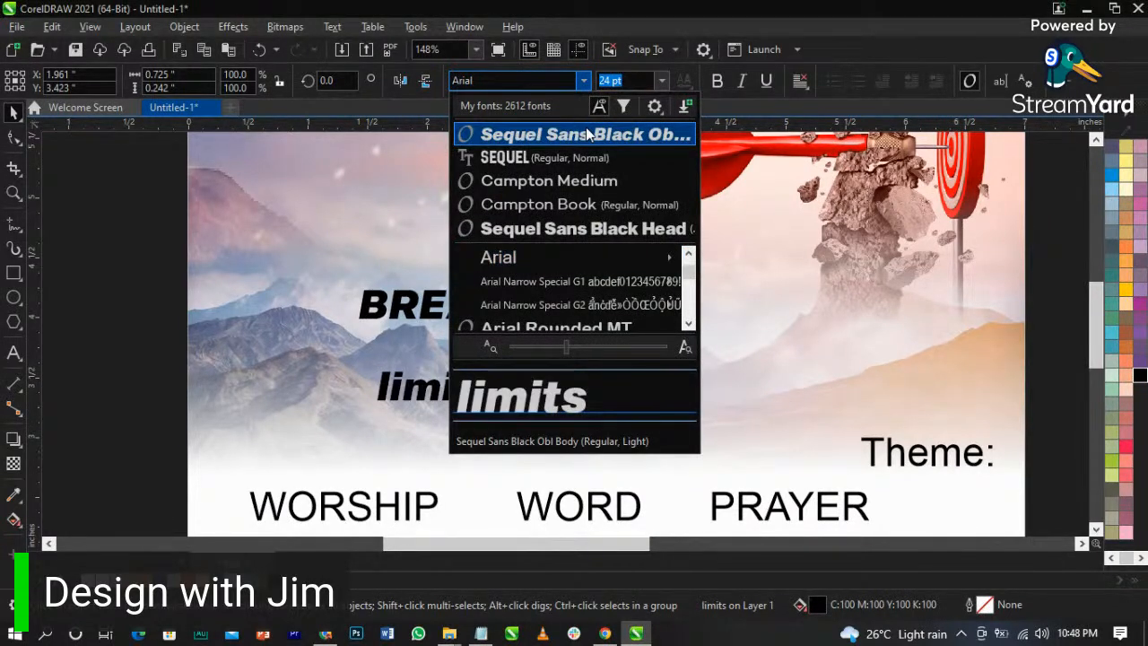
key(Escape)
- Convert the word "limits" to UPPERCASE with Change Case
double_click(451, 385)
double_click(451, 395)
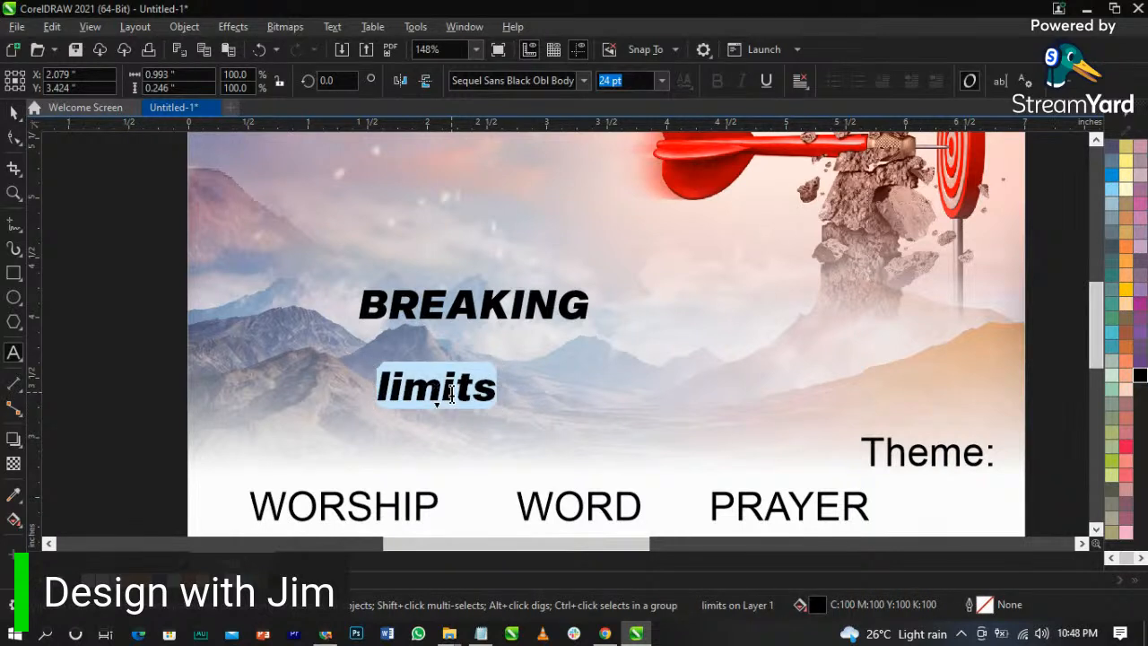
key(shift+F3)
key(Down)
key(Down)
key(Return)
key(ctrl+space)
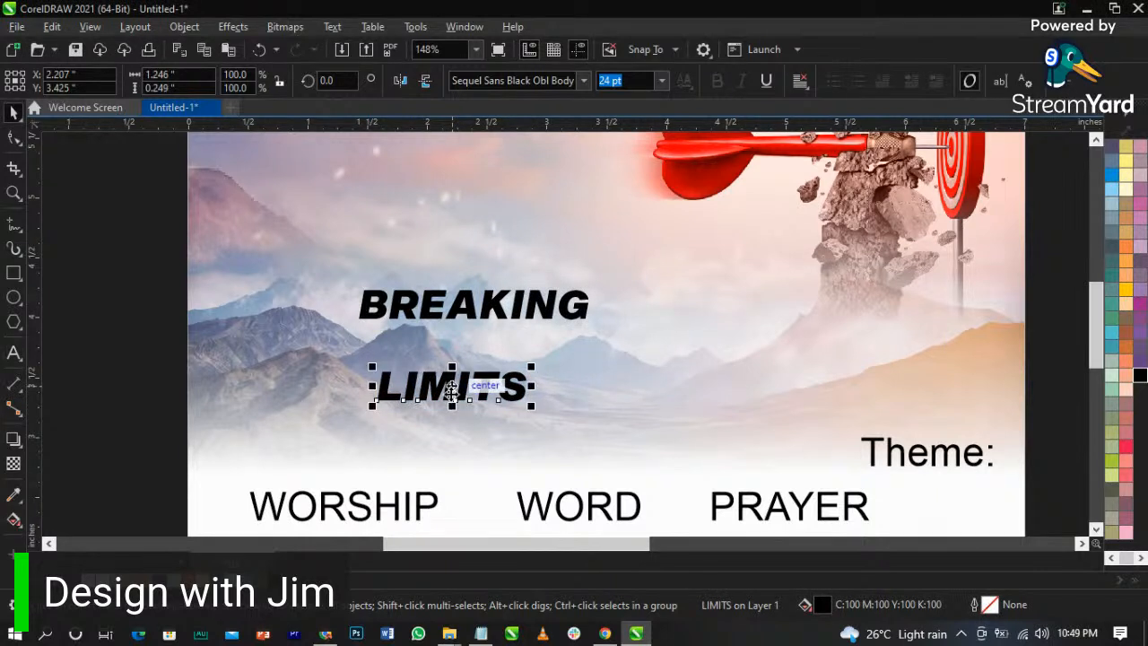
- Remove the initial B from "BREAKING" and create it as a separate text object above the word
click(521, 310)
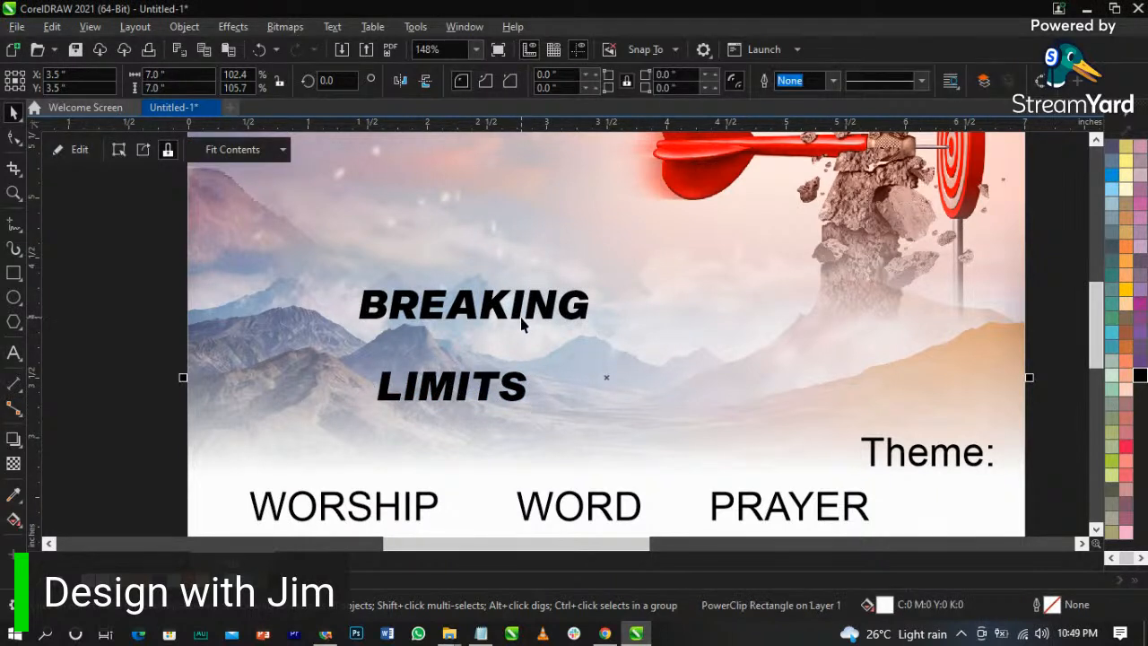
click(514, 308)
key(F8)
drag(417, 300, 334, 312)
key(BackSpace)
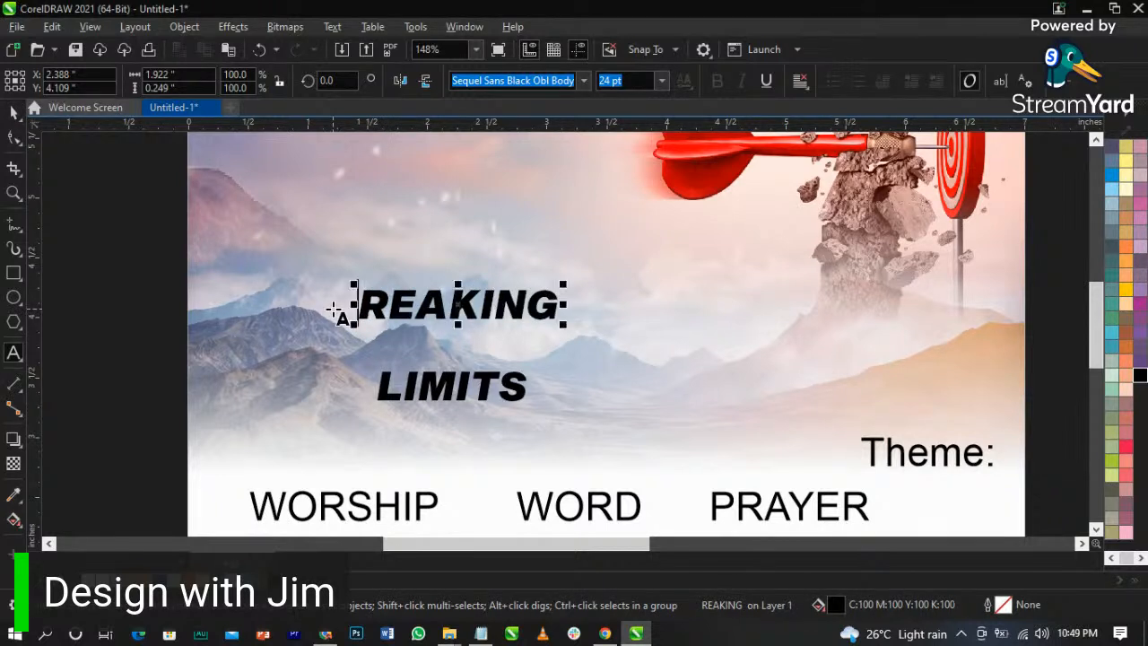
click(320, 229)
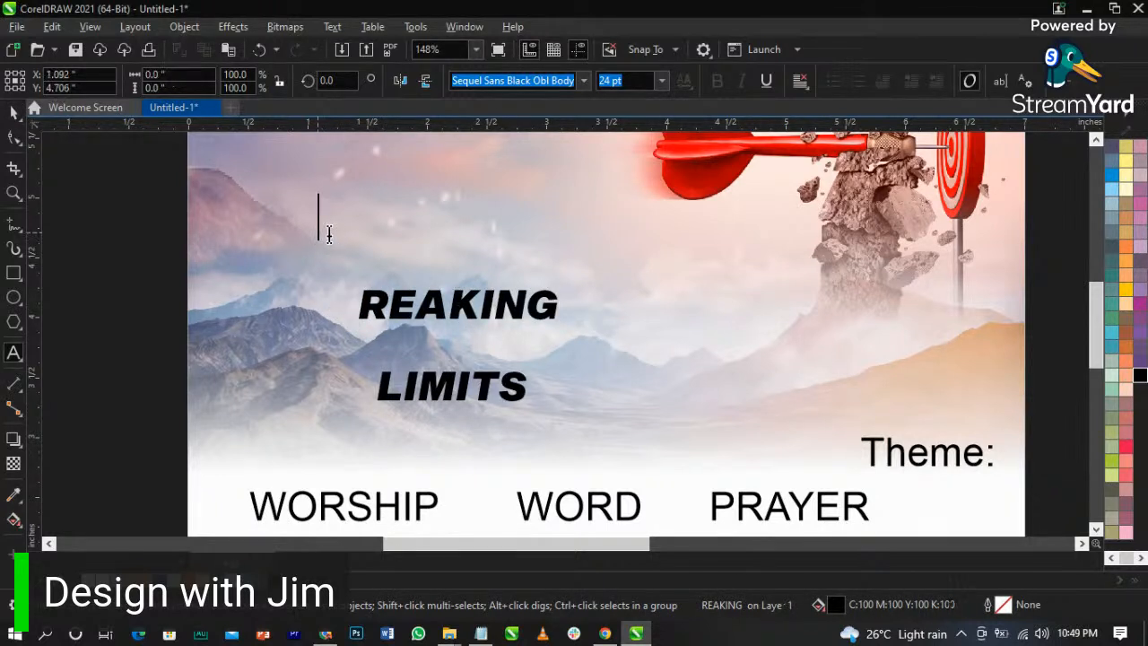
text(B)
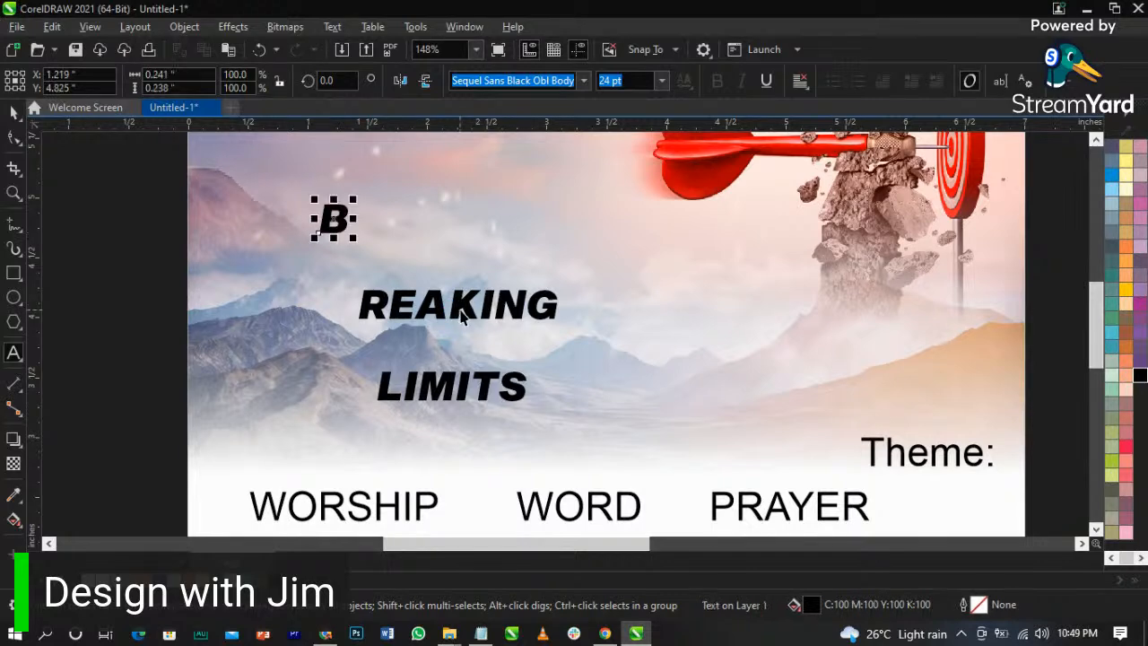
key(ctrl+space)
- Place the separate B directly in front of "REAKING" and enlarge it to about 61.6 pt as a large initial
click(460, 305)
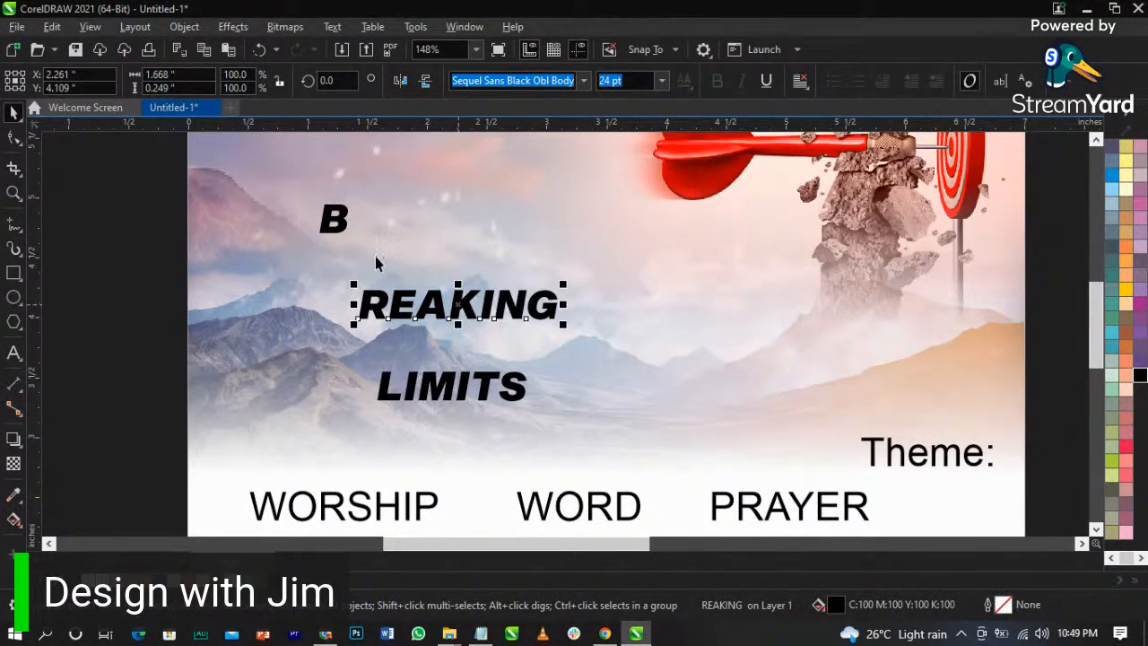
drag(324, 219, 344, 315)
drag(297, 344, 287, 360)
scroll(369, 316, up, 2)
drag(354, 309, 344, 308)
- Shift "LIMITS" to about X 3.44", then duplicate the large B diagonally below itself and change the copy to L
click(433, 439)
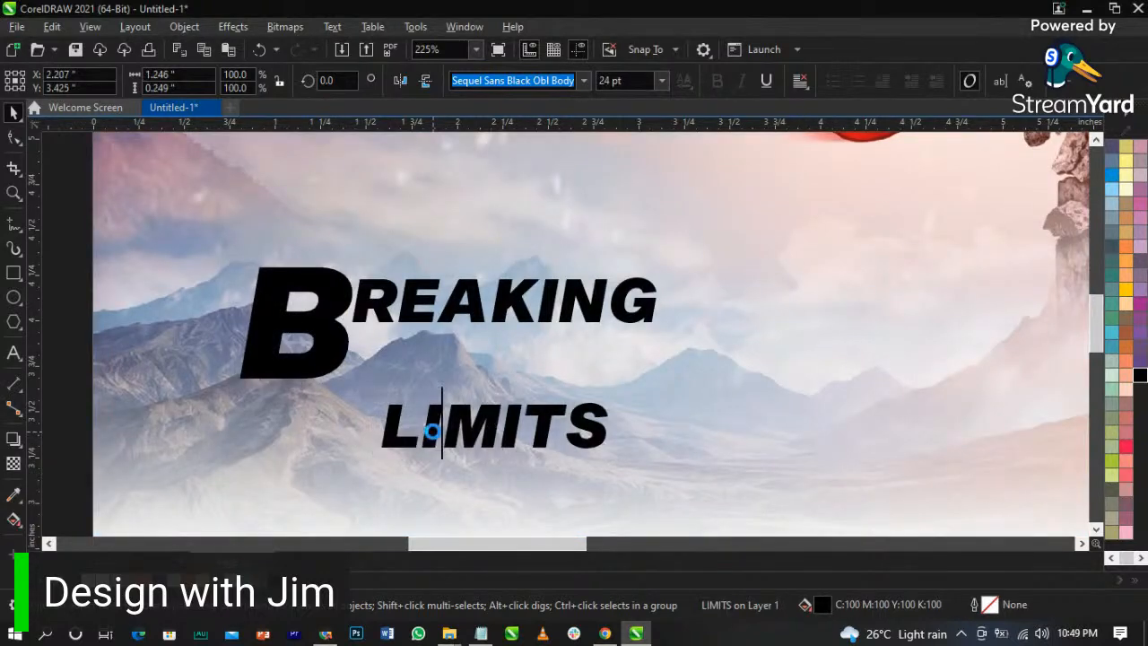
drag(457, 429, 683, 429)
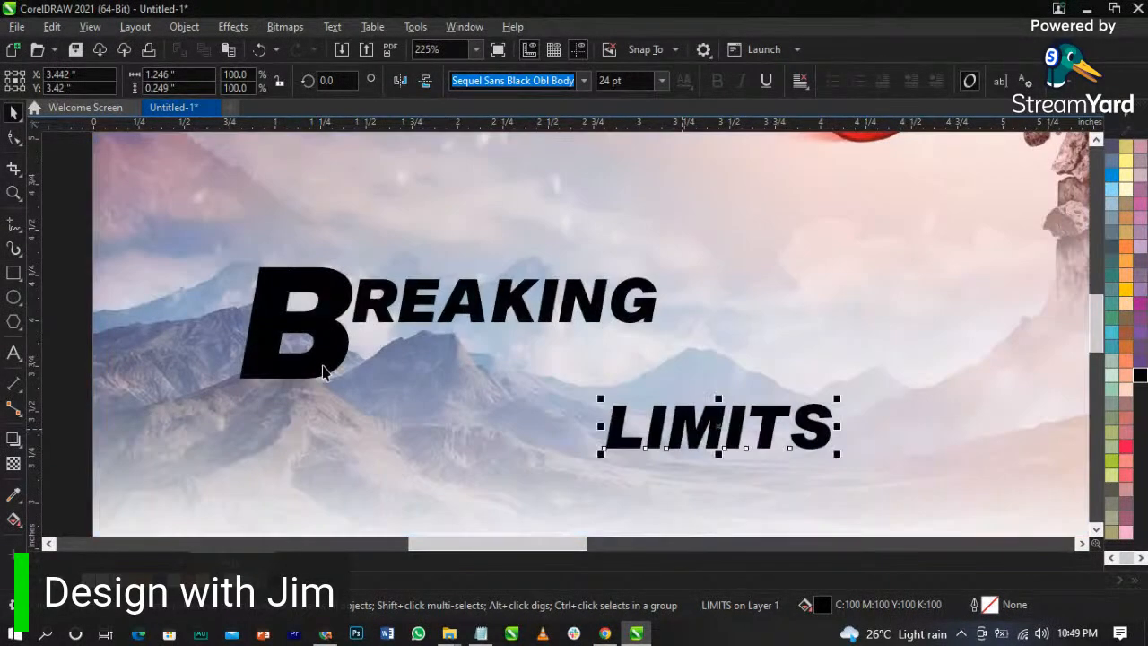
click(319, 333)
drag(319, 333, 391, 422)
double_click(391, 421)
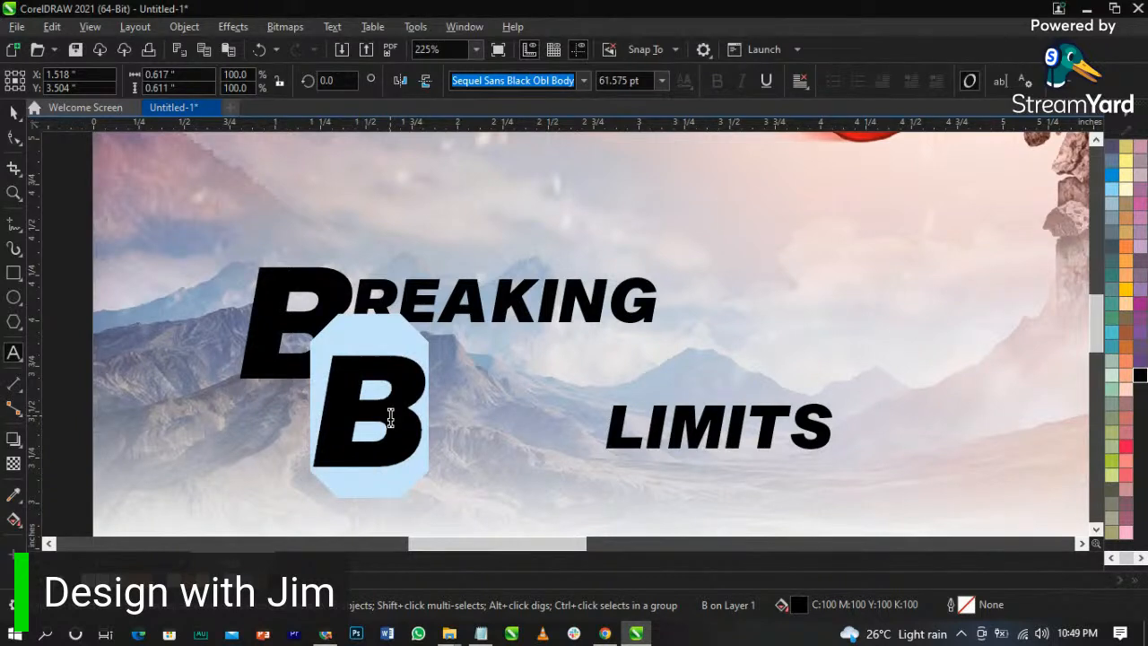
text(L)
- Delete the initial L from "LIMITS" and move the large L closer under the B
click(621, 440)
key(shift+Right)
key(Delete)
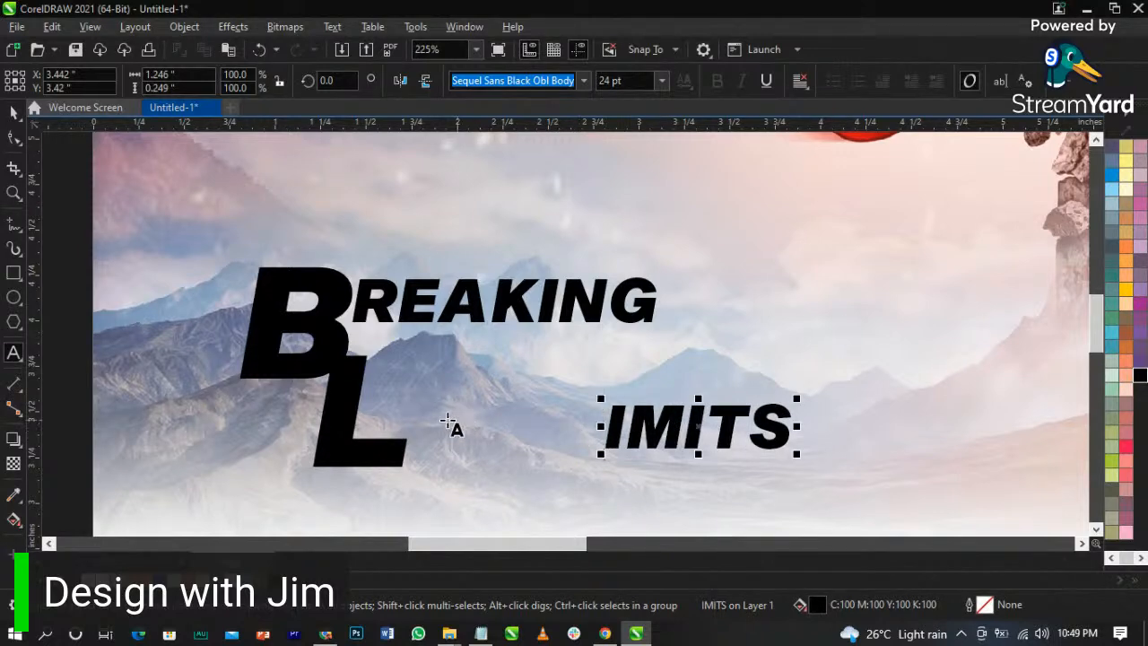
key(ctrl+space)
drag(343, 401, 367, 390)
- Lower "REAKING" slightly beside the large B and enlarge it to about 27.9 pt
click(551, 311)
drag(556, 327, 558, 329)
scroll(372, 368, up, 2)
drag(361, 349, 356, 339)
click(334, 254)
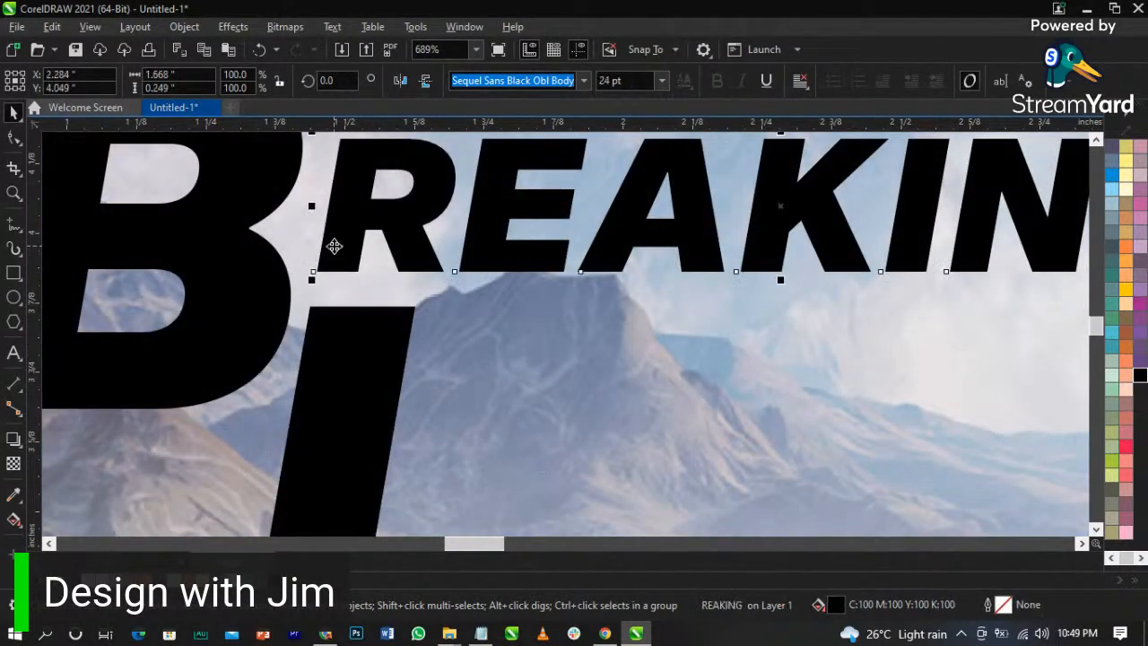
scroll(340, 247, down, 3)
drag(640, 206, 688, 189)
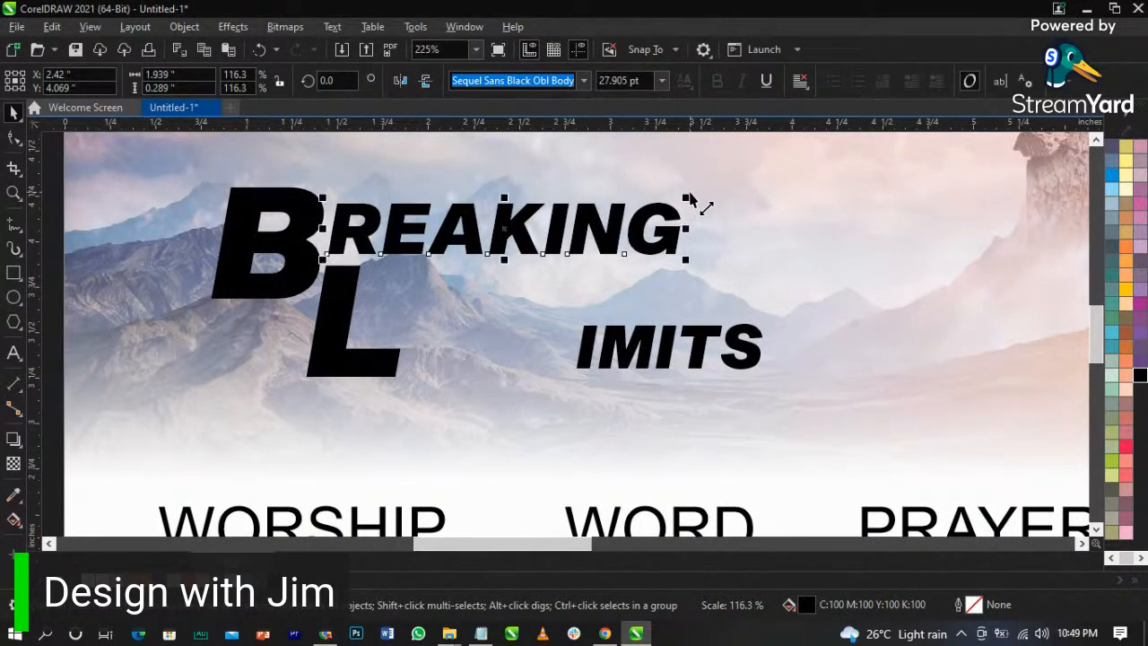
- Move "IMITS" beside the large L under "REAKING" and enlarge it to match the line above
click(697, 353)
drag(698, 353, 489, 301)
drag(558, 335, 593, 358)
drag(563, 310, 567, 300)
- Shrink the large L slightly and fine-tune the spacing of the large initials against the title words
click(367, 371)
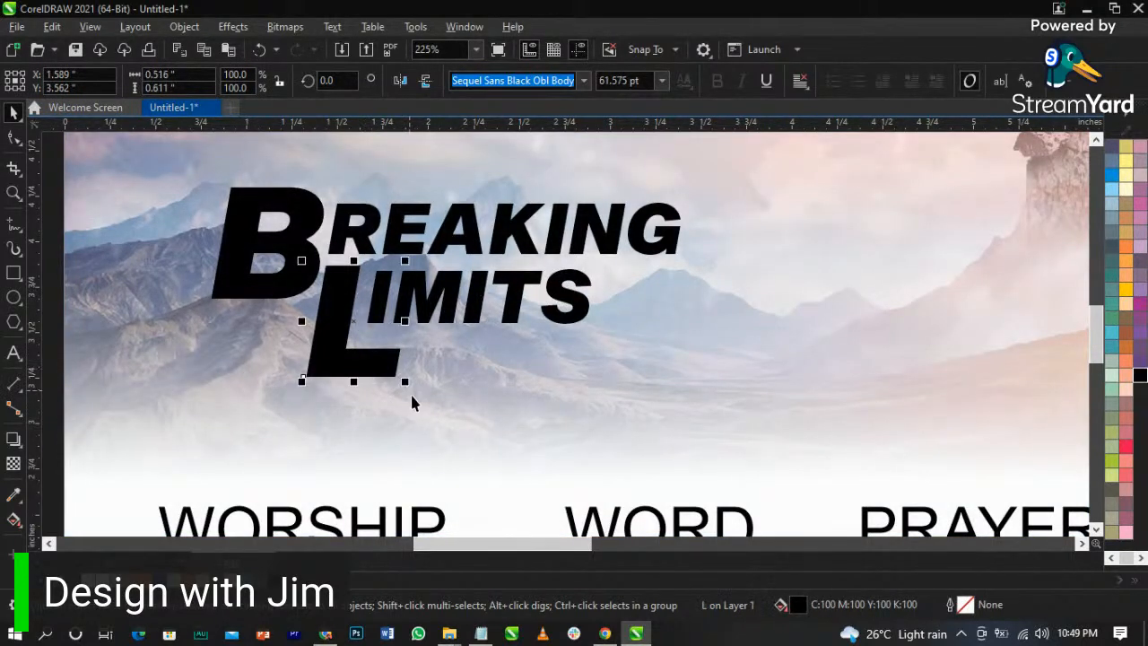
drag(405, 383, 387, 378)
scroll(332, 282, up, 4)
drag(332, 300, 343, 309)
click(341, 236)
drag(341, 236, 290, 246)
click(288, 248)
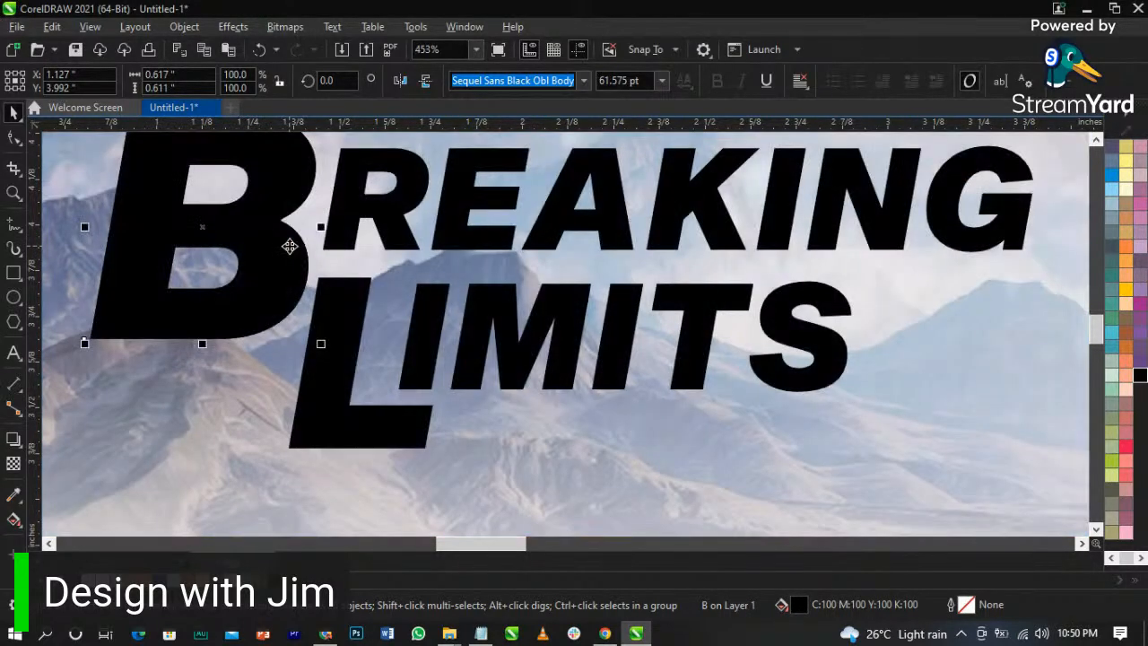
- Select all four "BREAKING LIMITS" title pieces and enlarge them together to about 3.44 by 1.21 inches
scroll(289, 245, down, 5)
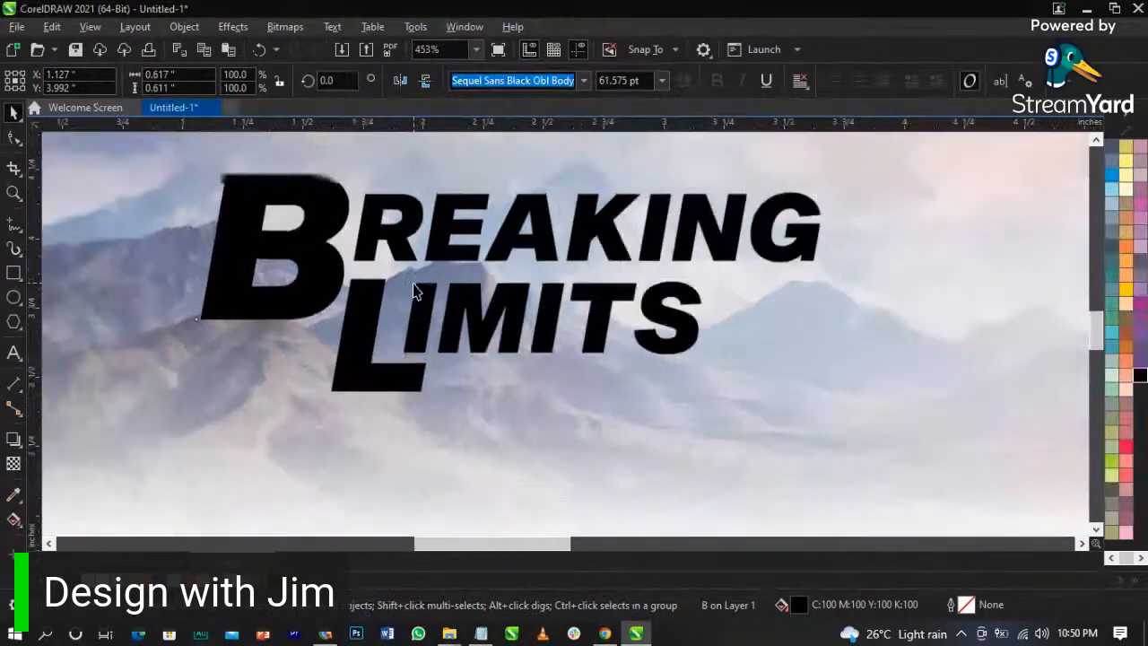
click(176, 234)
drag(154, 202, 737, 414)
drag(652, 361, 769, 404)
scroll(508, 295, down, 4)
scroll(509, 295, up, 4)
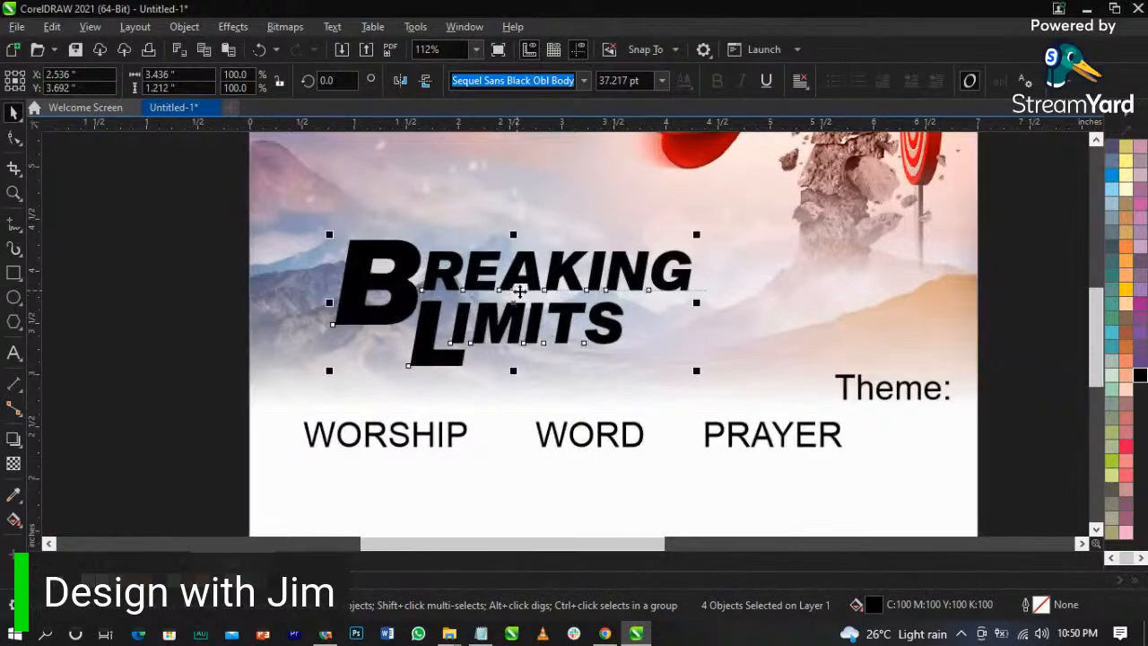
- Move the assembled "BREAKING LIMITS" title up slightly to about X 2.57", Y 3.76"
click(188, 207)
drag(740, 380, 741, 379)
scroll(588, 303, up, 2)
drag(570, 279, 574, 266)
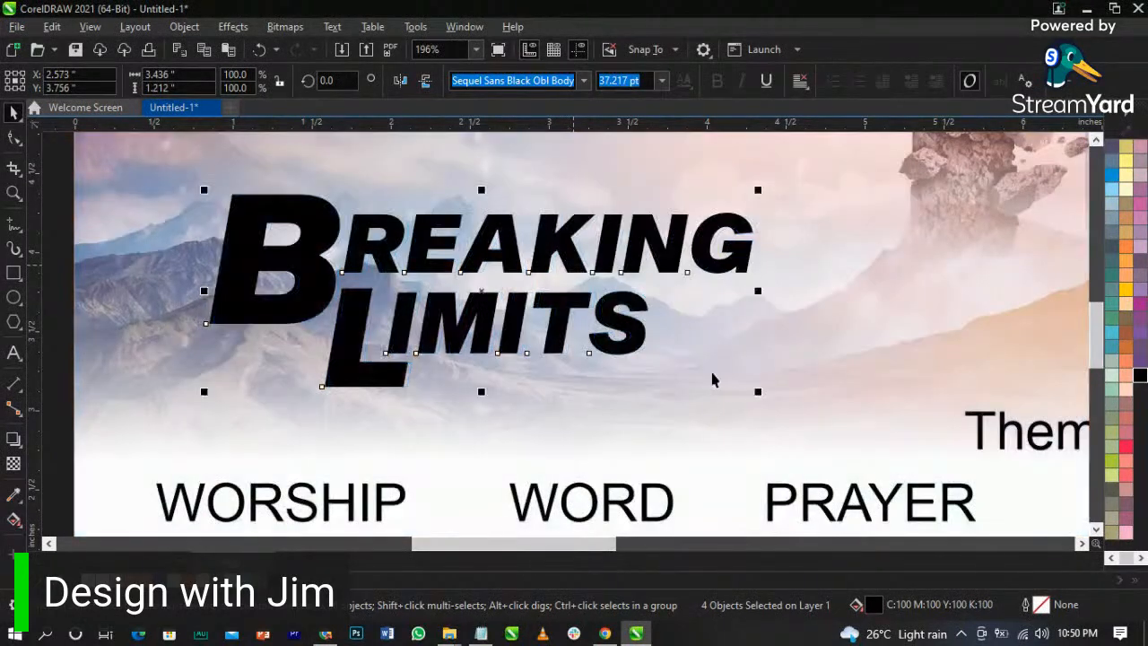
- Shrink the "BREAKING LIMITS" title slightly to about 3.39 by 1.20 inches and nudge the whole title into place
click(597, 332)
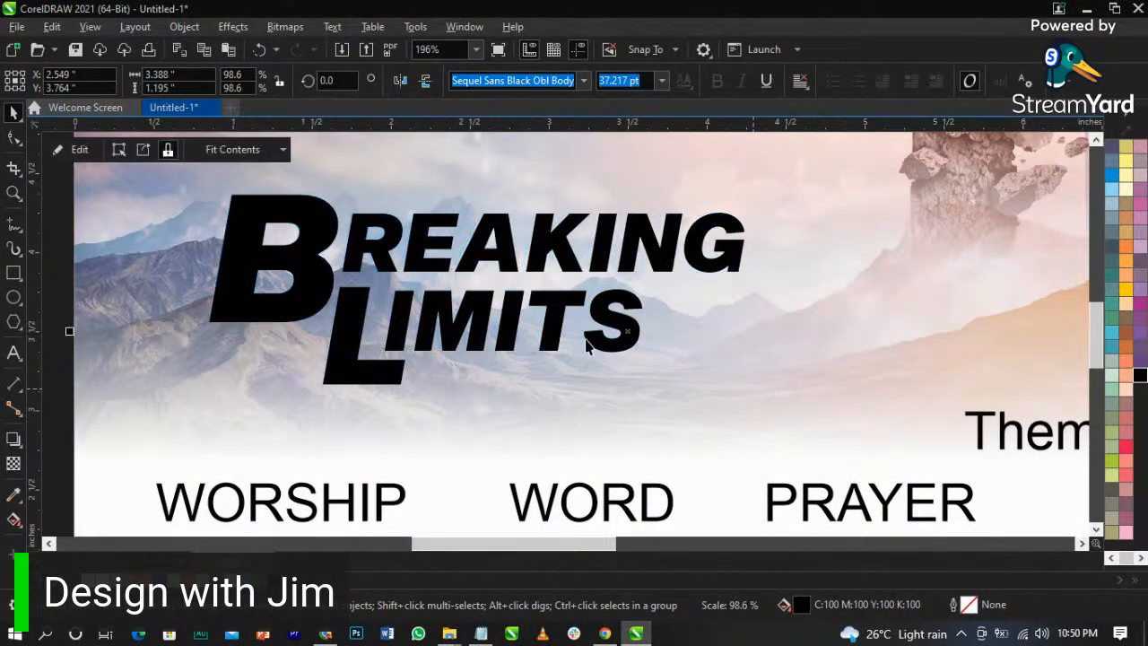
scroll(592, 333, down, 1)
scroll(557, 333, down, 2)
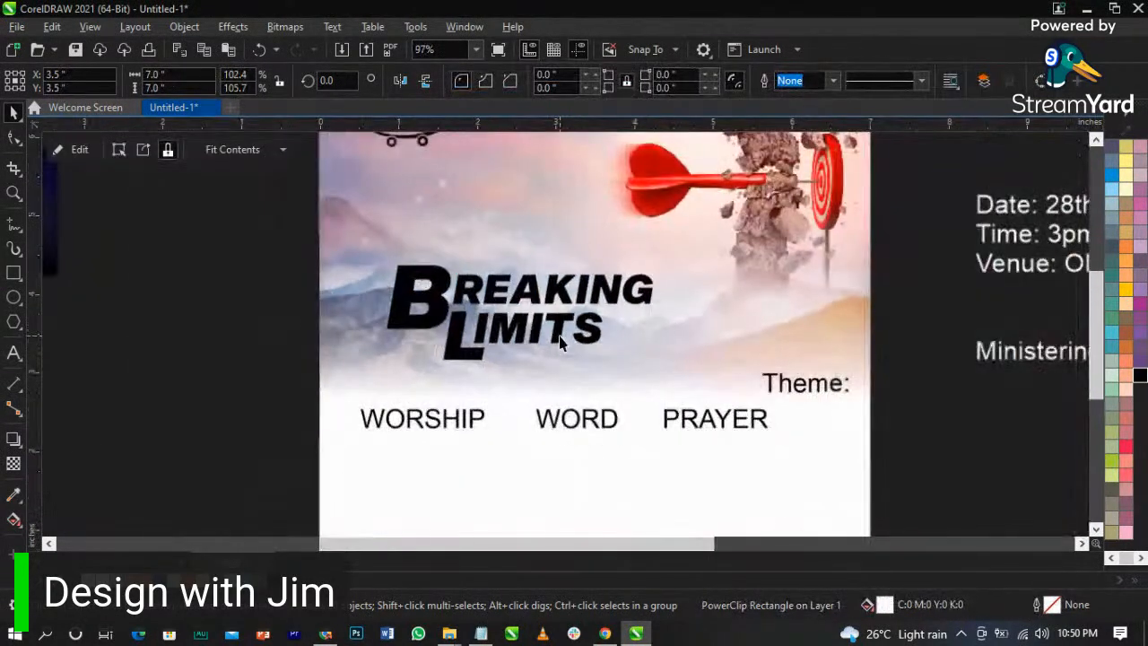
click(224, 270)
drag(672, 371, 673, 375)
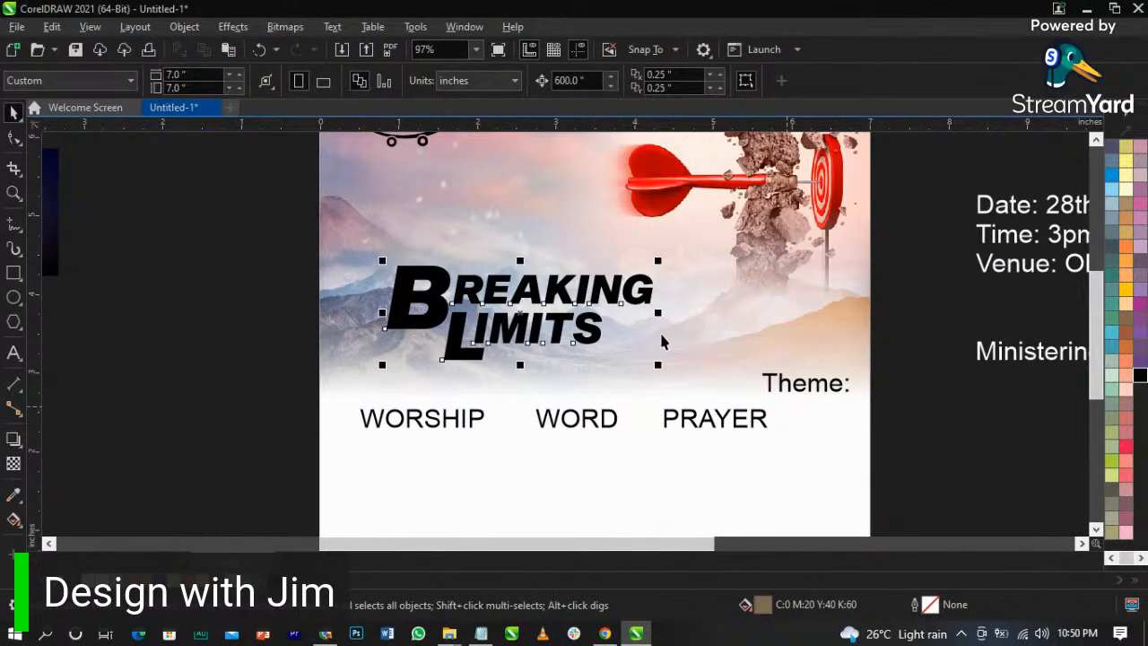
scroll(482, 233, up, 2)
drag(461, 321, 465, 328)
scroll(739, 453, down, 2)
- Move the "Theme:" text to just above the large B and convert it to uppercase
drag(776, 449, 427, 297)
scroll(393, 312, up, 5)
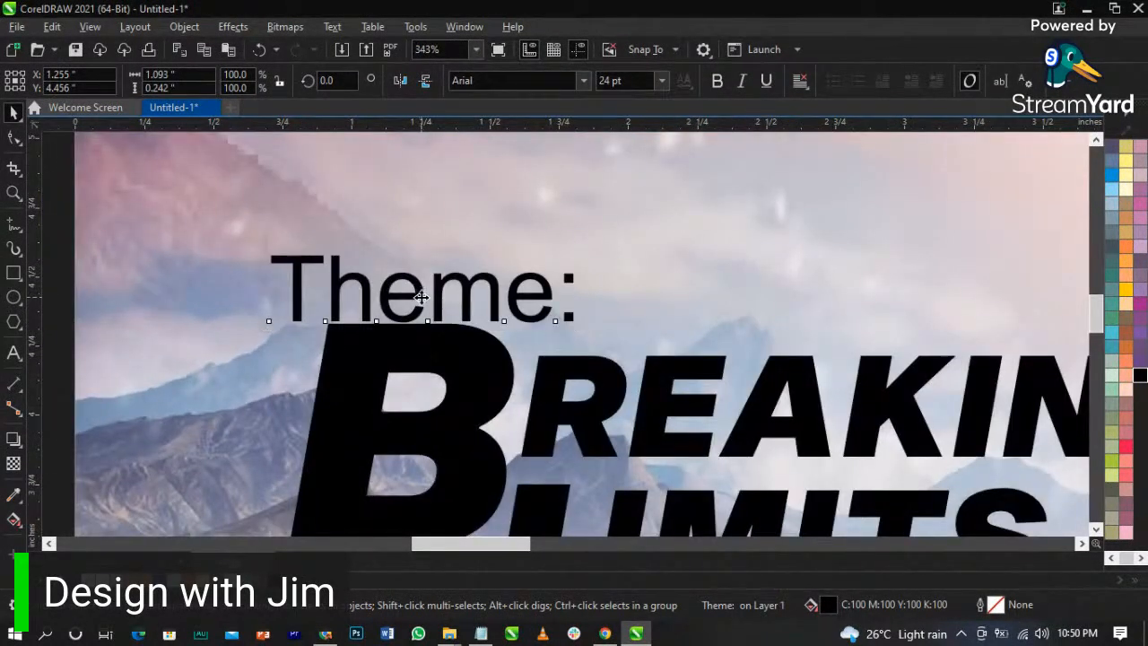
double_click(427, 297)
key(ctrl+a)
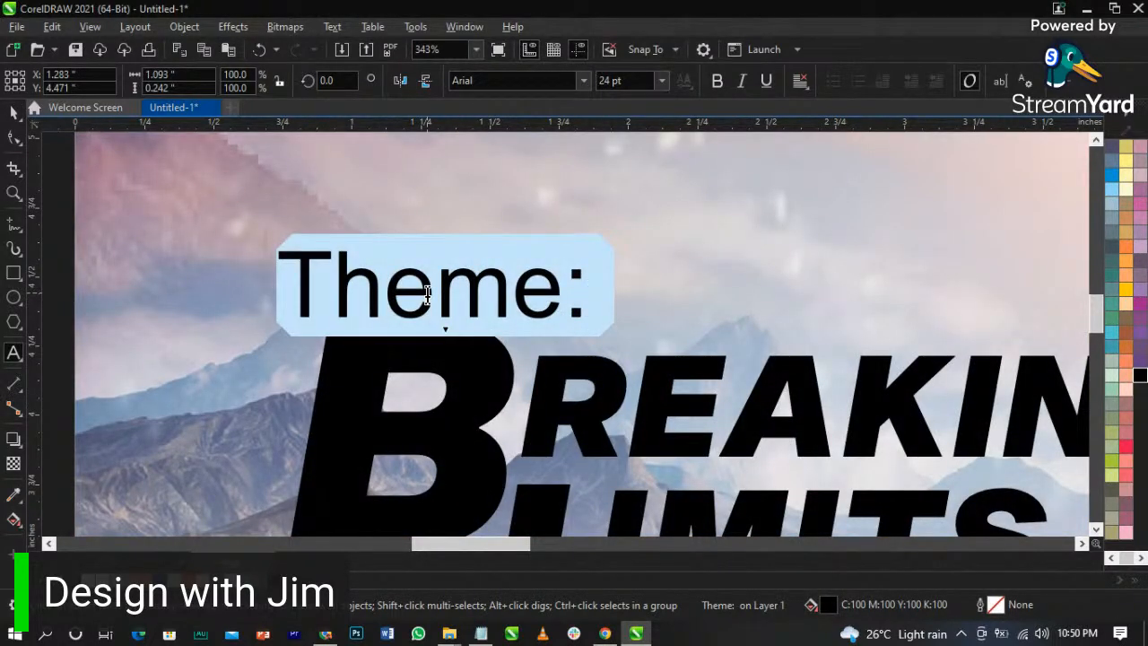
key(shift+F3)
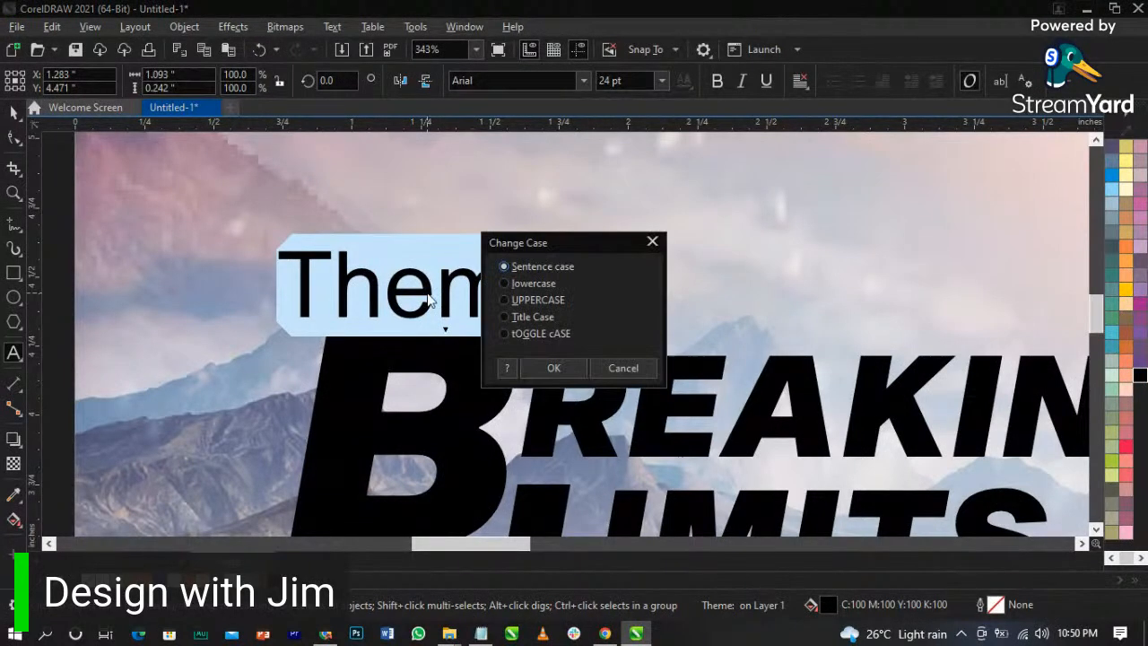
key(Return)
key(ctrl+space)
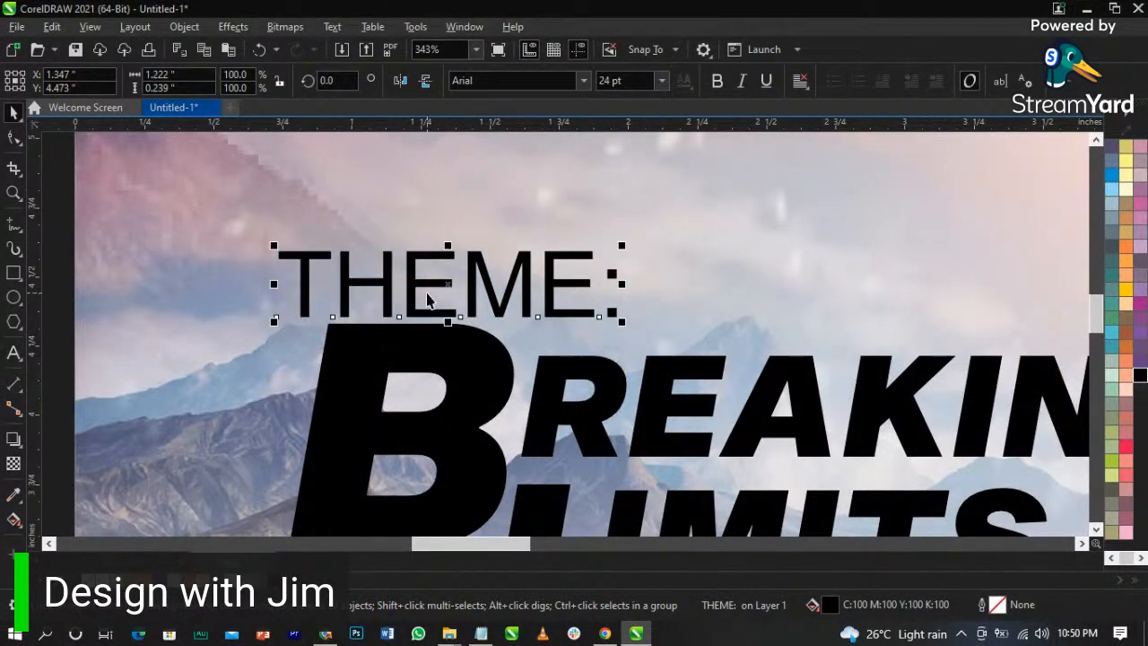
- Set the "THEME:" text in Campton Medium and shrink it to about 13 pt above the large B
click(583, 80)
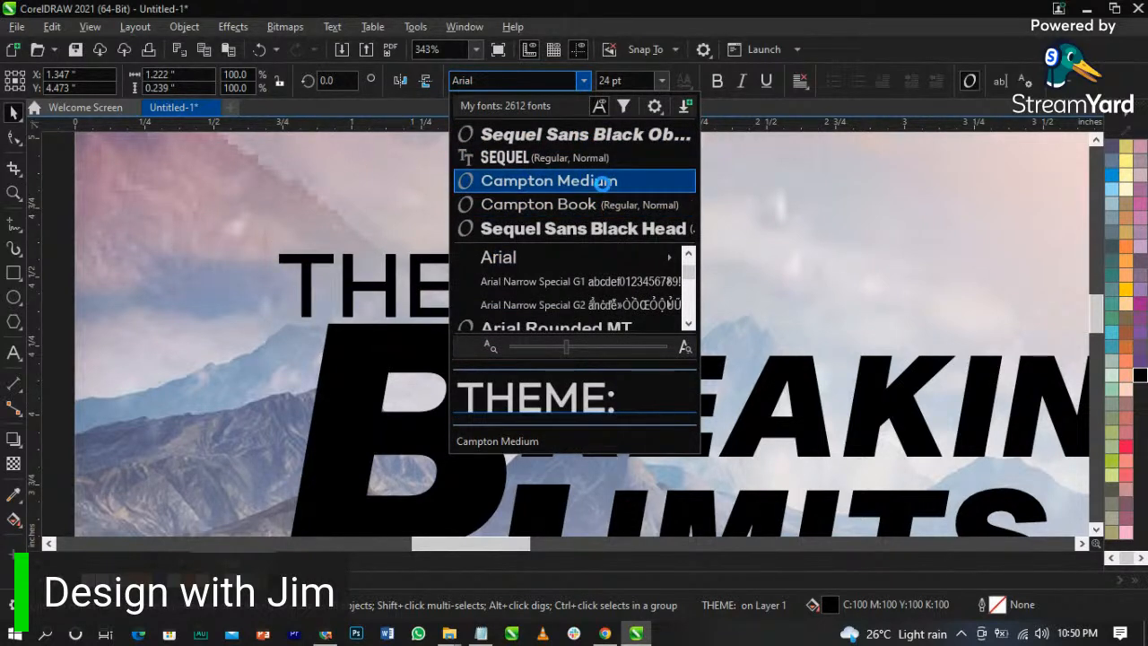
click(603, 182)
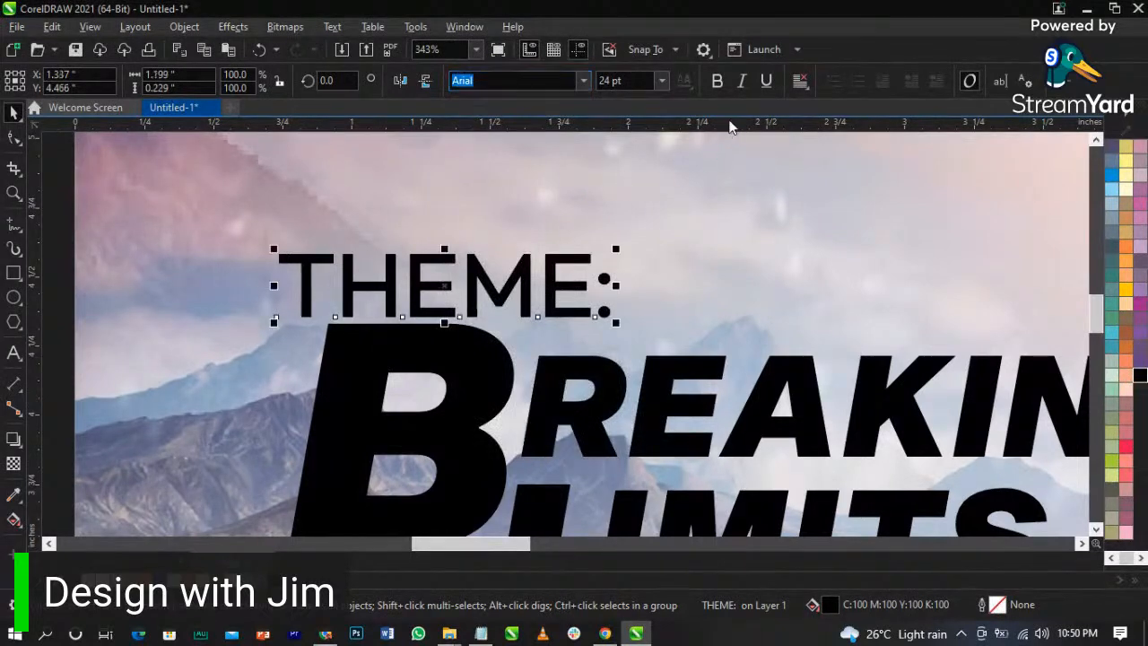
drag(615, 332, 478, 293)
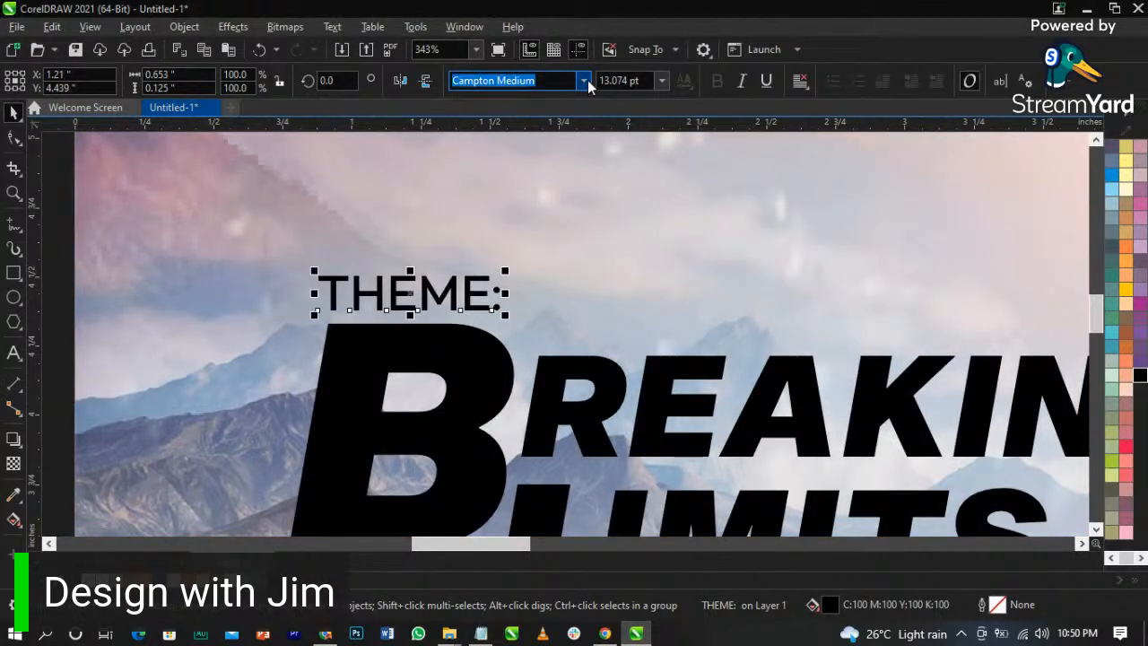
- Look for another Campton weight for the "THEME:" text in the available fonts
click(584, 80)
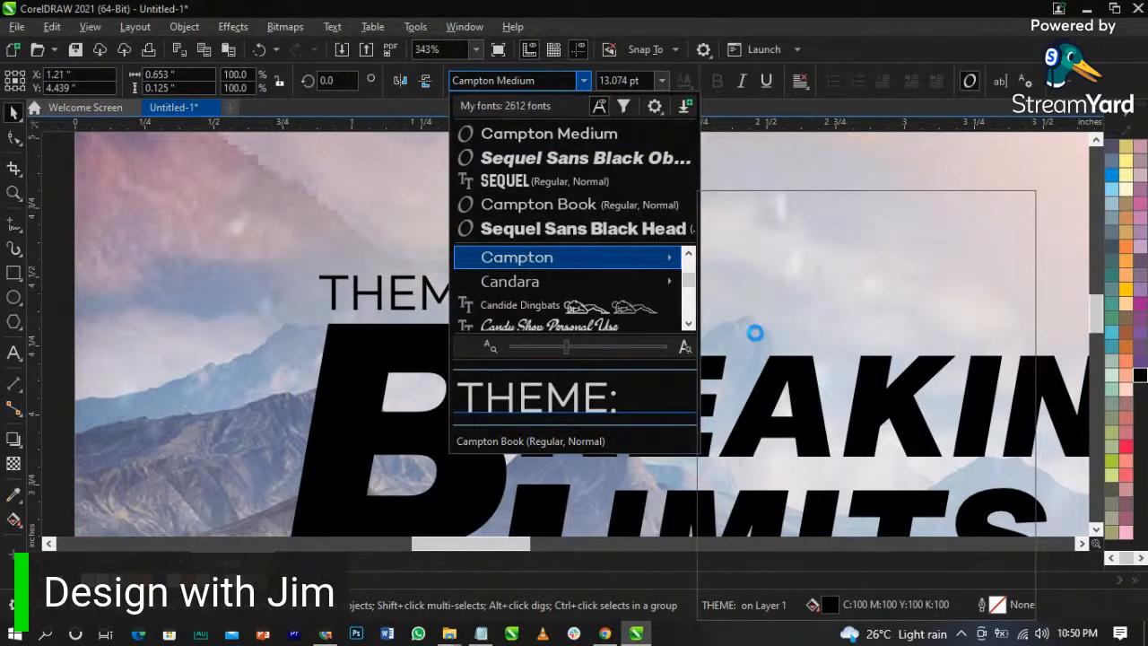
- Set the THEME: text in Campton SemiBold and fill it with the palette's red
mouse_move(577, 257)
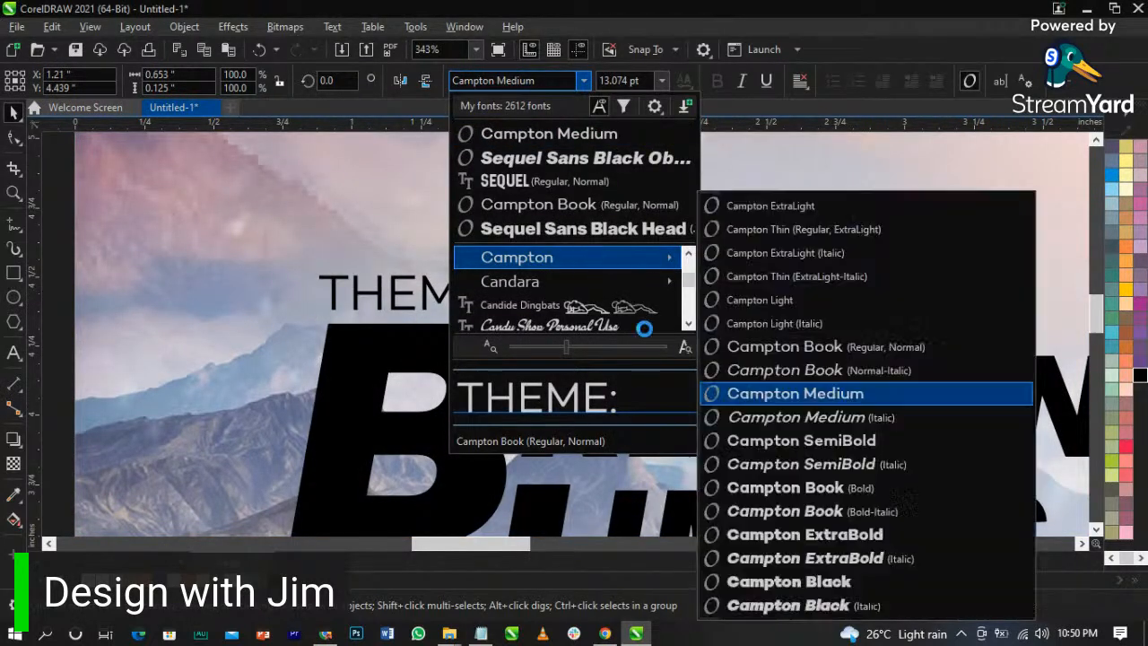
click(800, 447)
click(484, 330)
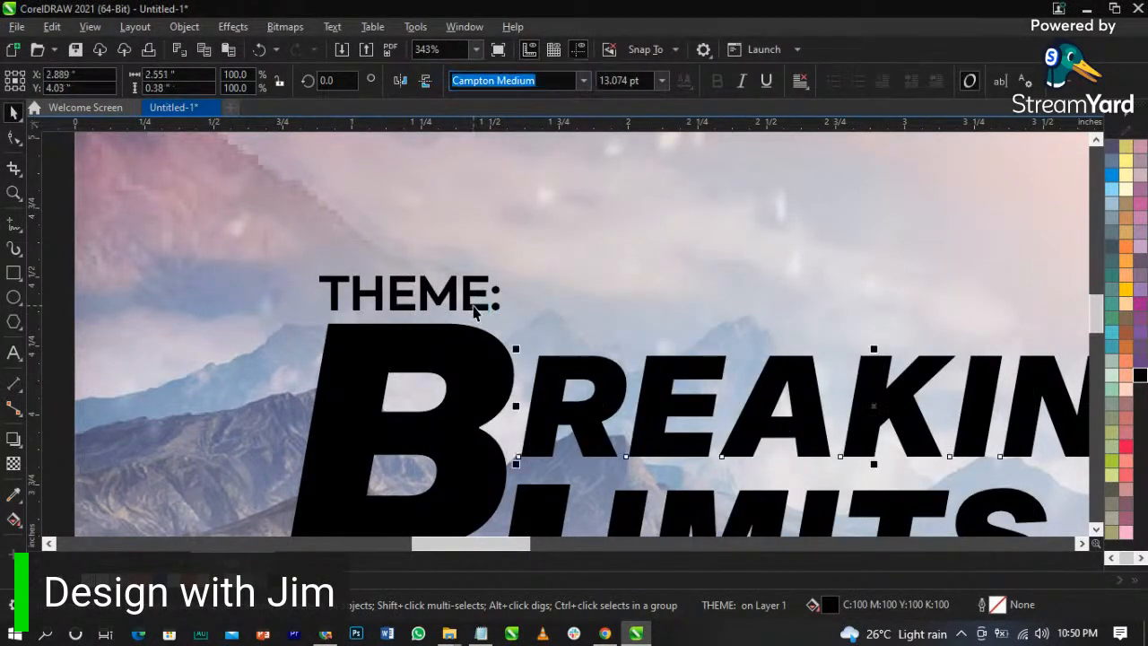
click(466, 292)
scroll(1132, 446, up, 3)
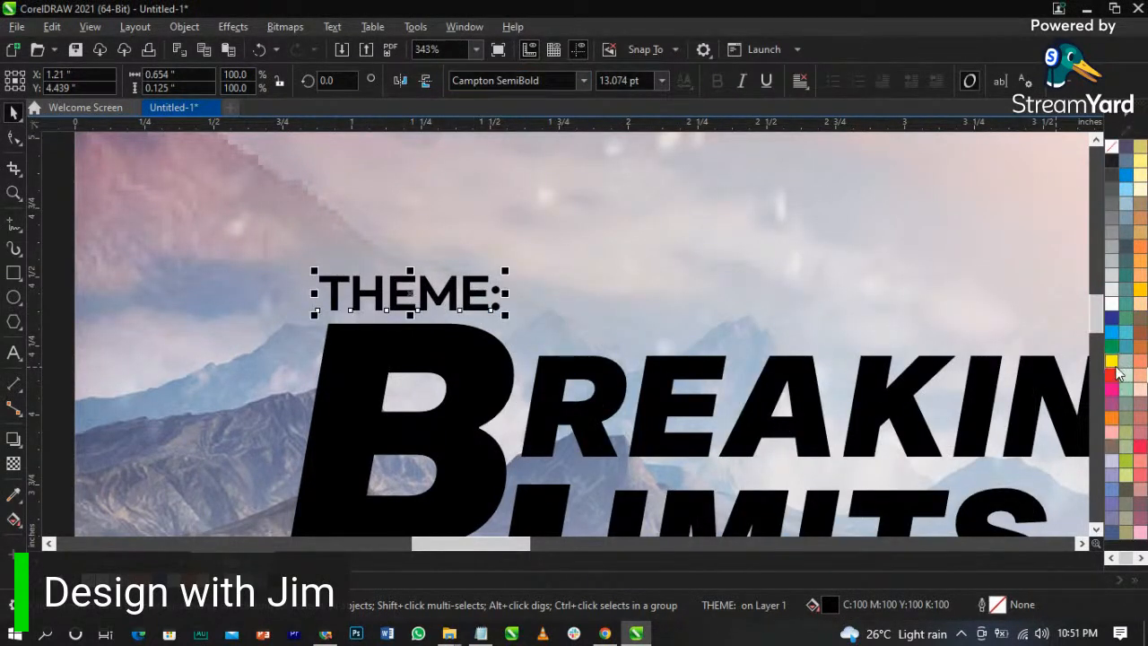
click(1109, 377)
scroll(783, 297, down, 5)
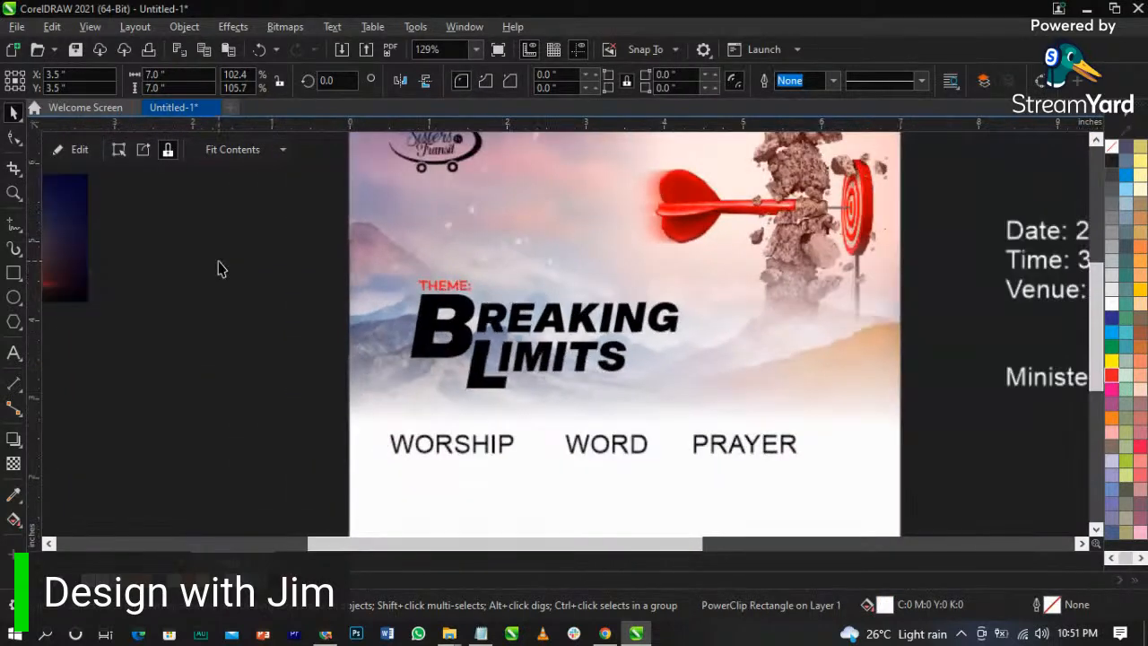
- Scale the THEME: and BREAKING LIMITS texts down slightly together, bringing THEME: to about 12.7 pt
drag(243, 230, 876, 440)
mouse_move(191, 200)
mouse_down()
mouse_move(394, 310)
mouse_move(868, 458)
mouse_up()
drag(765, 430, 755, 425)
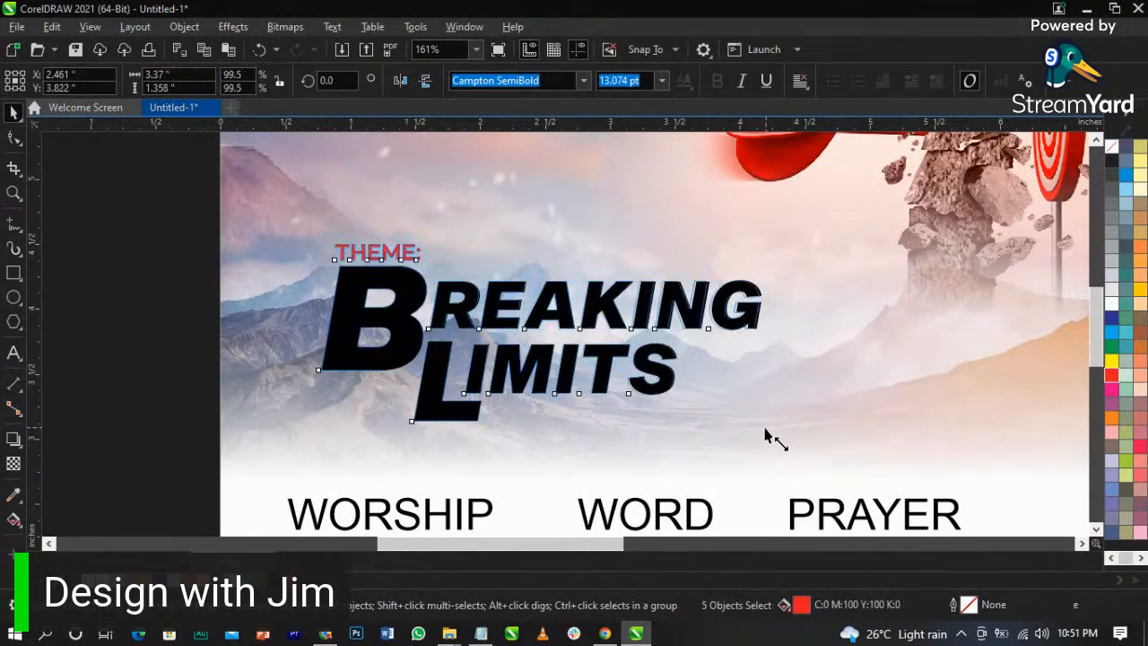
click(607, 422)
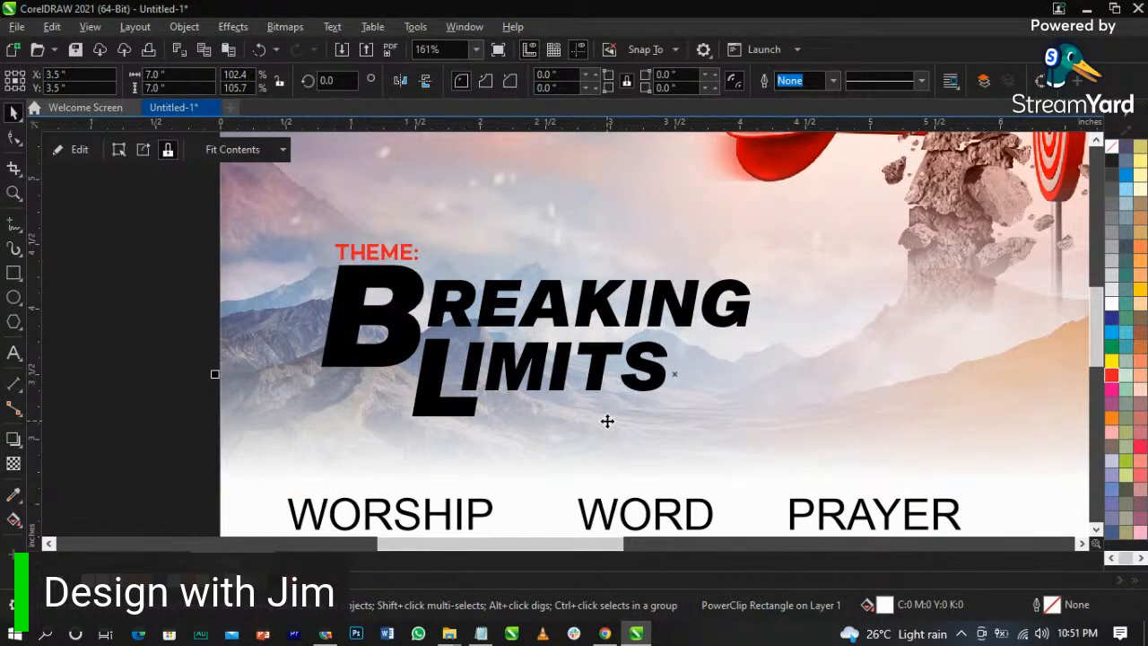
- Open the THEME: text's uniform fill for editing with the color viewer and the RGB color model
click(389, 260)
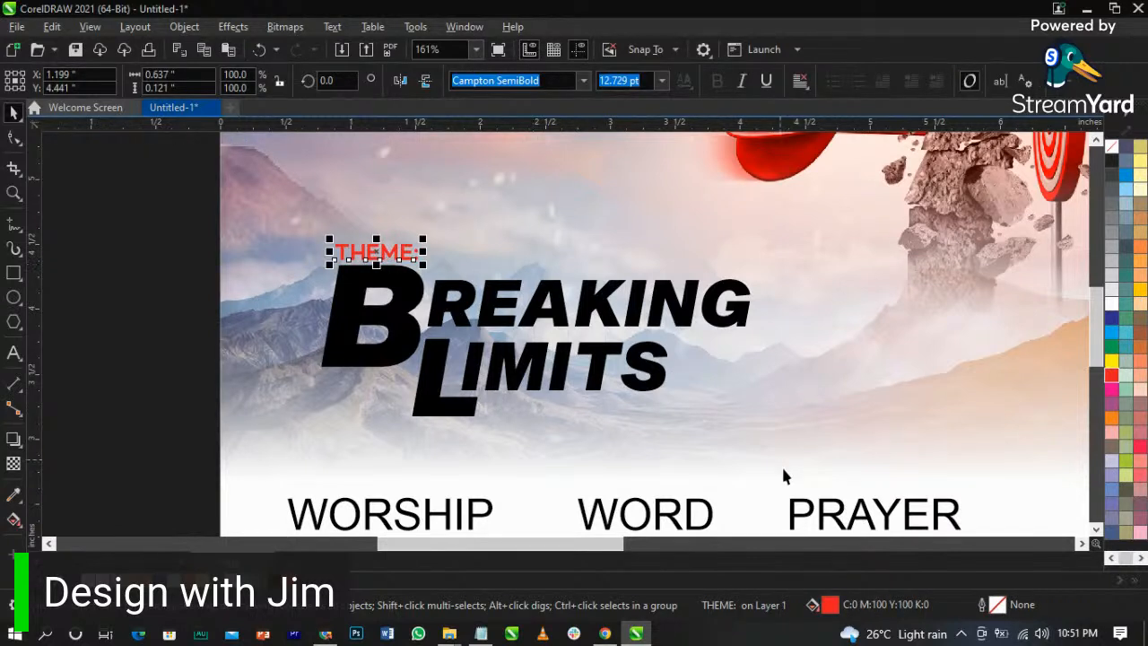
double_click(831, 608)
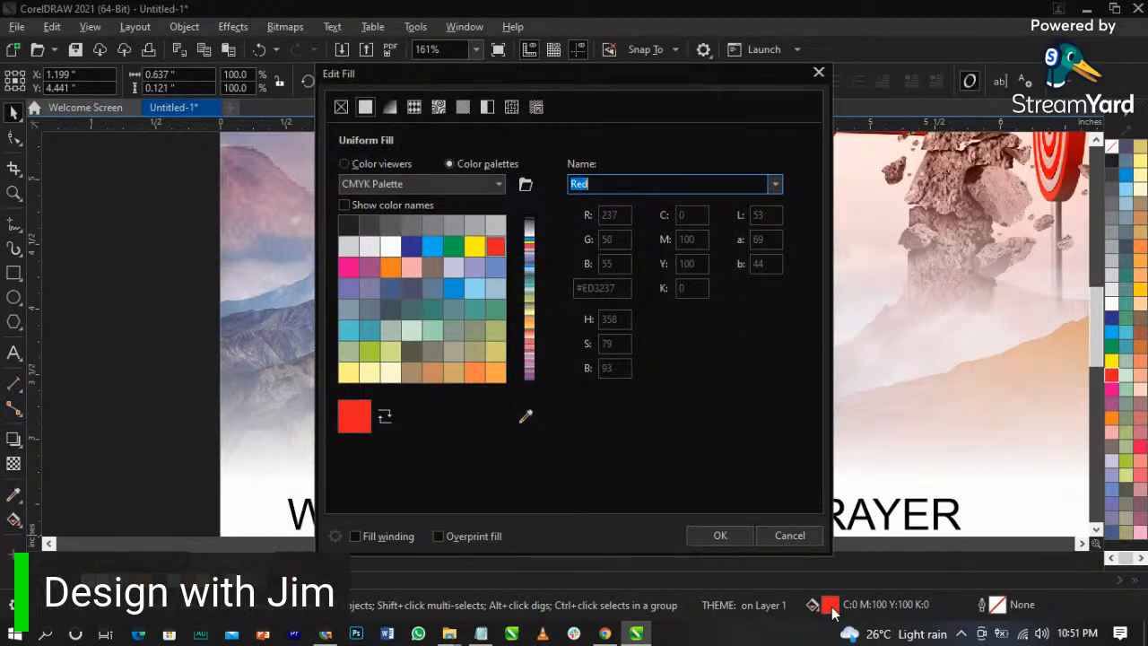
click(408, 163)
drag(493, 72, 780, 61)
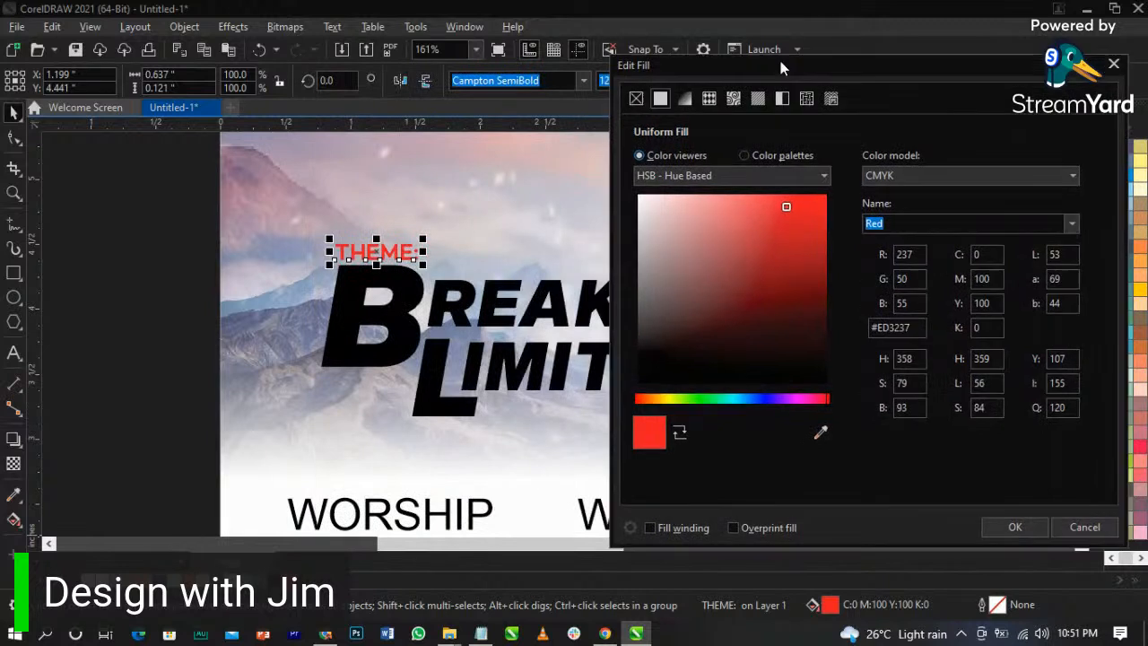
click(921, 179)
click(910, 215)
- Try red #E80008 on the THEME: text, comparing the CMYK color model with RGB
drag(800, 223, 827, 212)
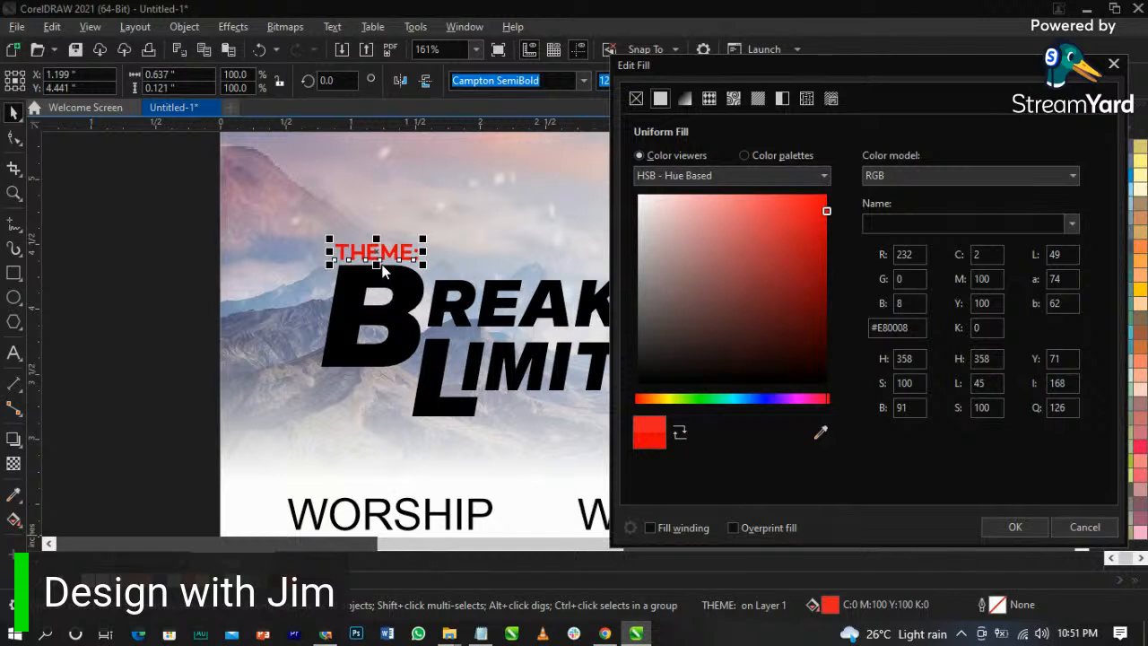
click(910, 178)
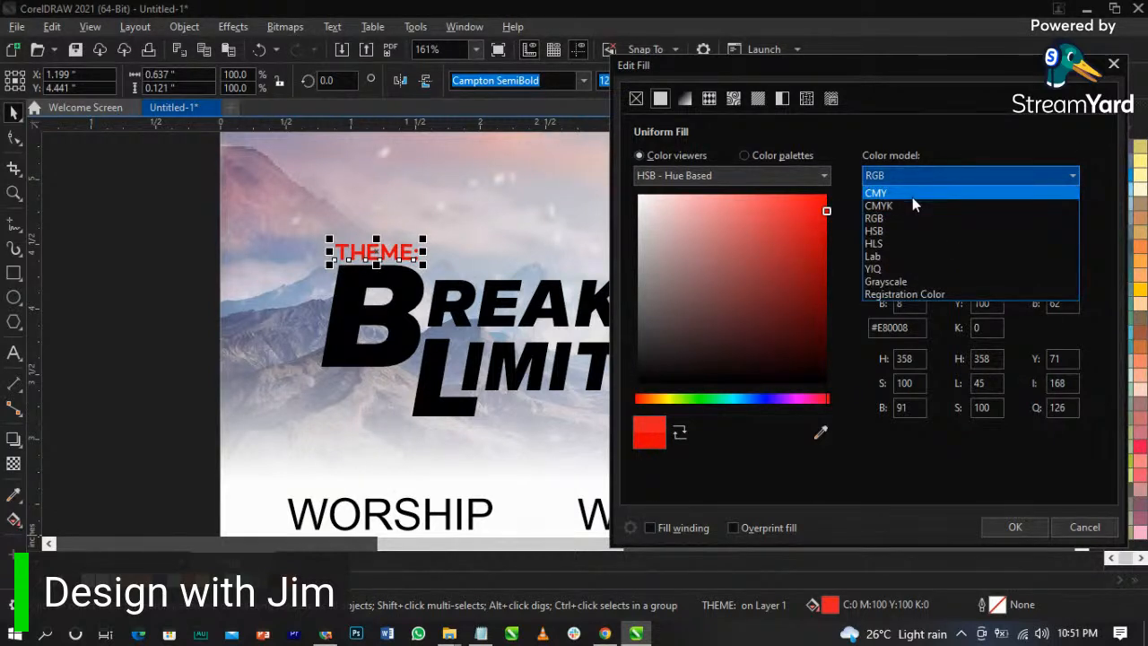
click(914, 205)
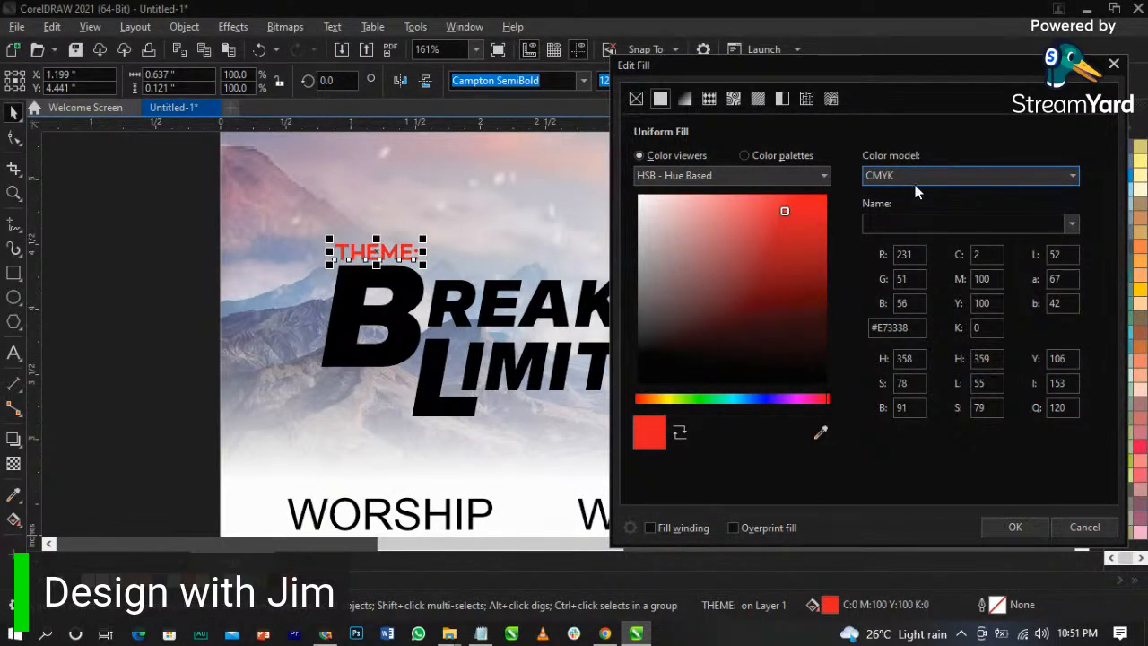
click(914, 177)
click(917, 219)
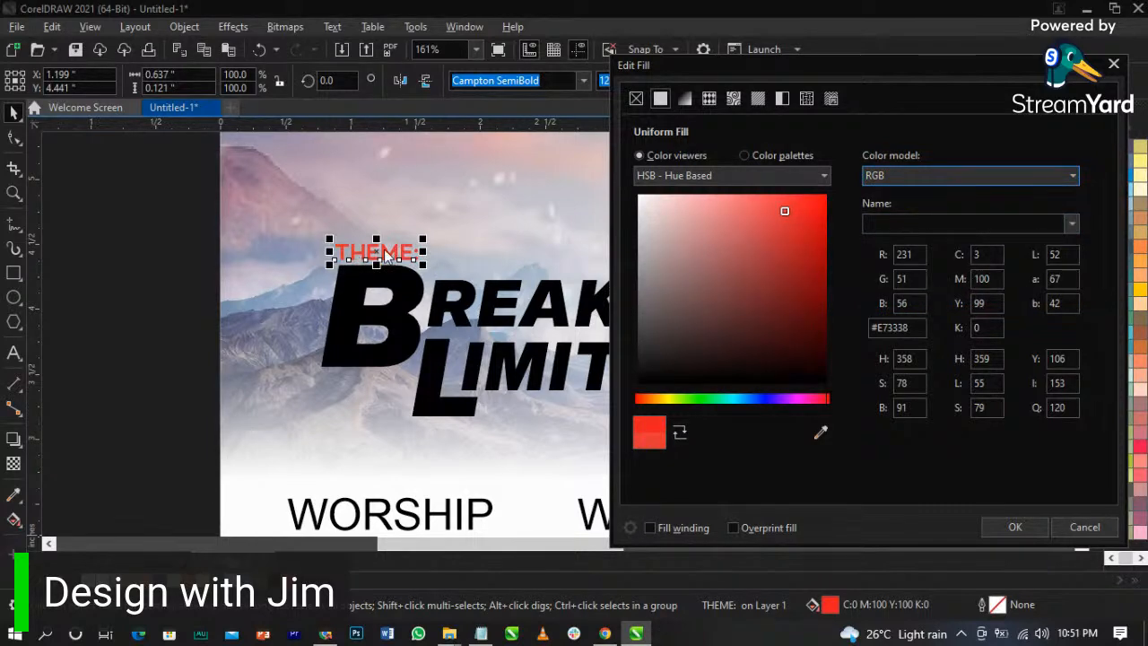
- Set the THEME: text's fill to the saturated red #E0030A and apply it
drag(785, 251, 826, 217)
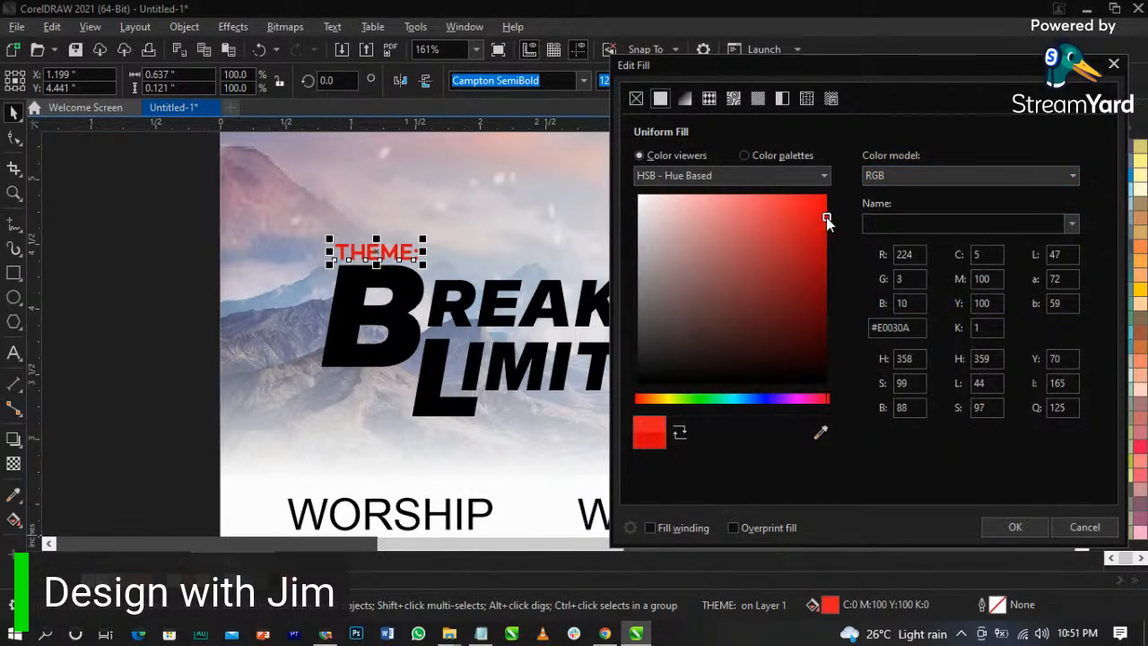
click(1014, 526)
click(173, 337)
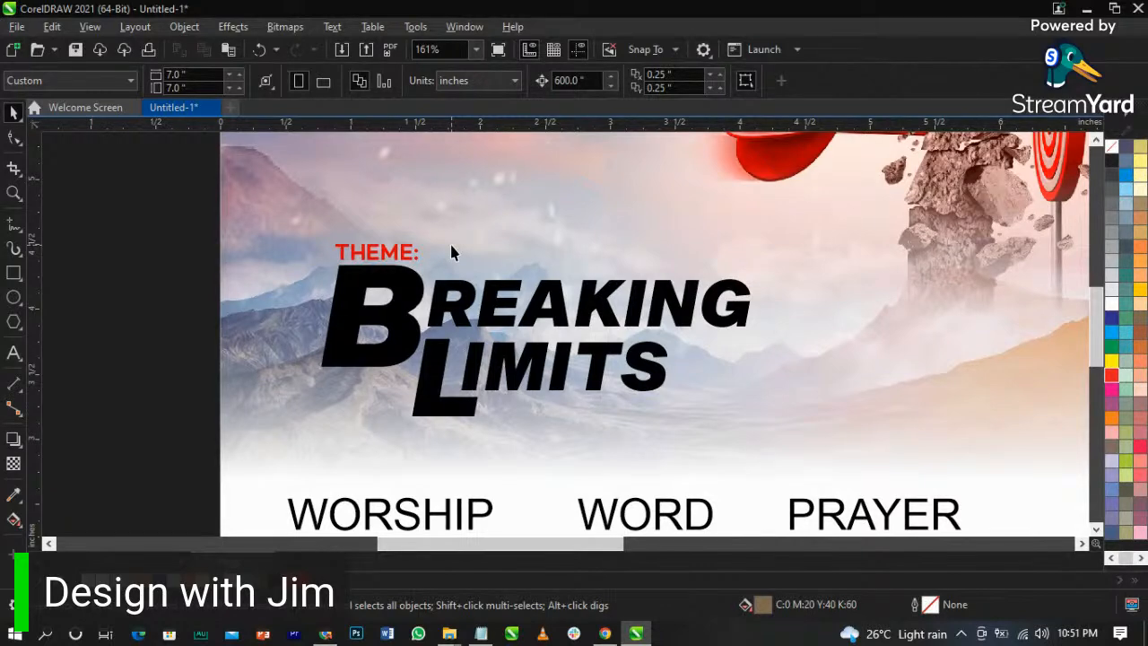
- Group the four text pieces that make up the BREAKING LIMITS title, leaving out THEME:
scroll(451, 252, down, 3)
drag(294, 285, 638, 392)
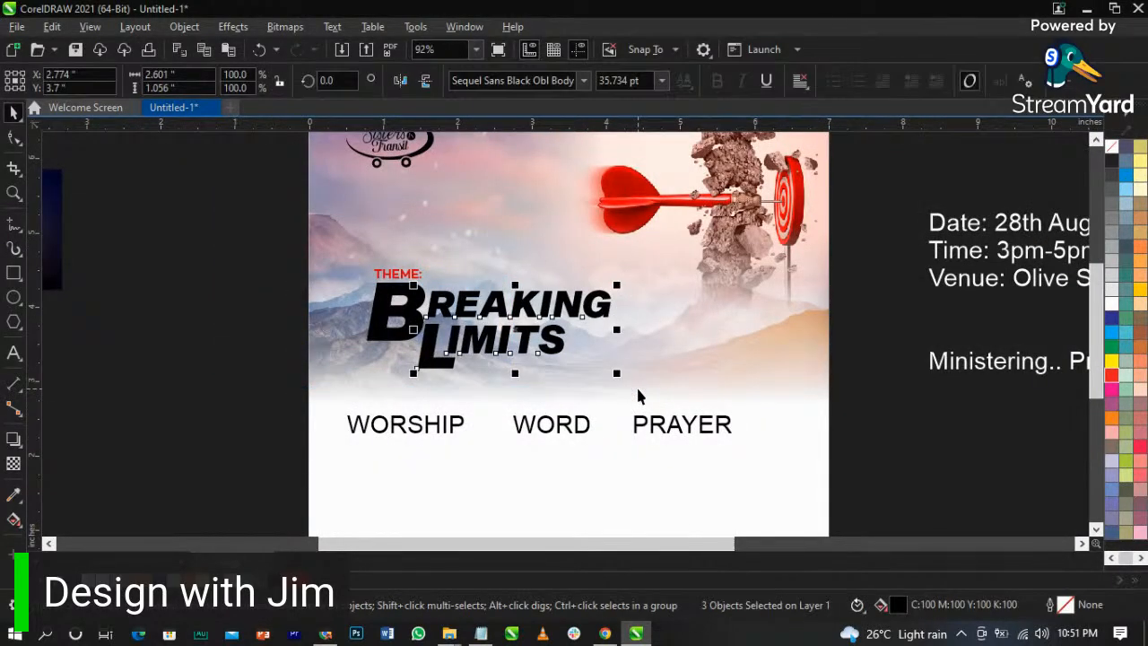
shift+click(397, 274)
key(ctrl+g)
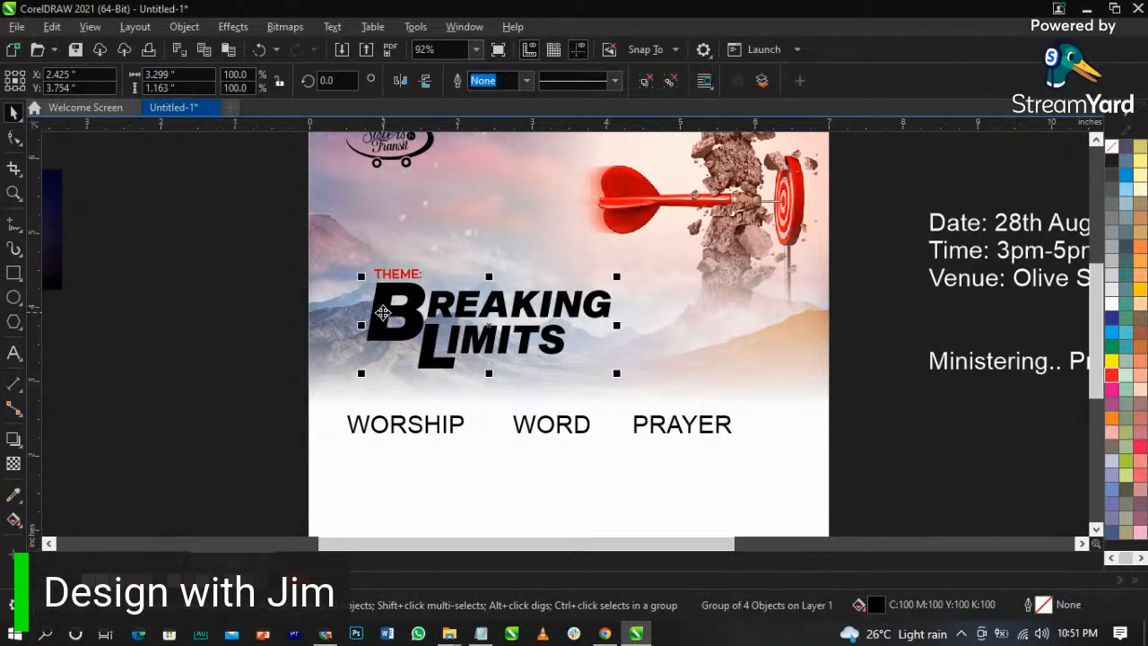
- Move the sunset glow image onto the flyer beside the BREAKING LIMITS title, centred at about X 5.01", Y 3.42"
scroll(383, 314, down, 3)
drag(169, 272, 517, 335)
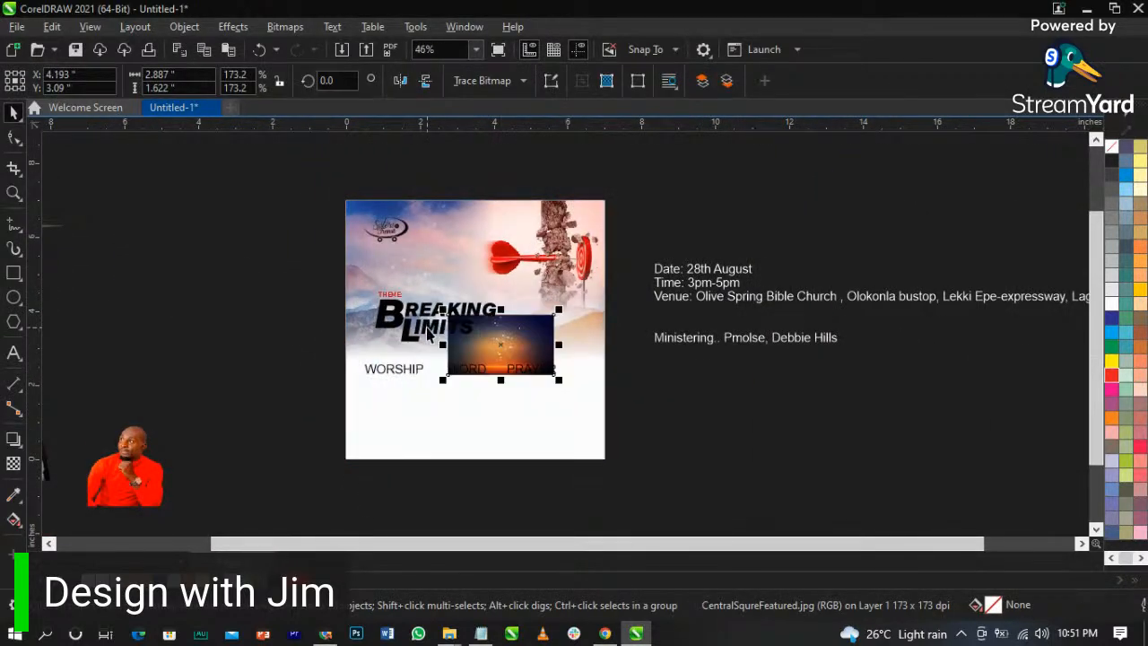
scroll(429, 332, up, 2)
scroll(429, 332, up, 2)
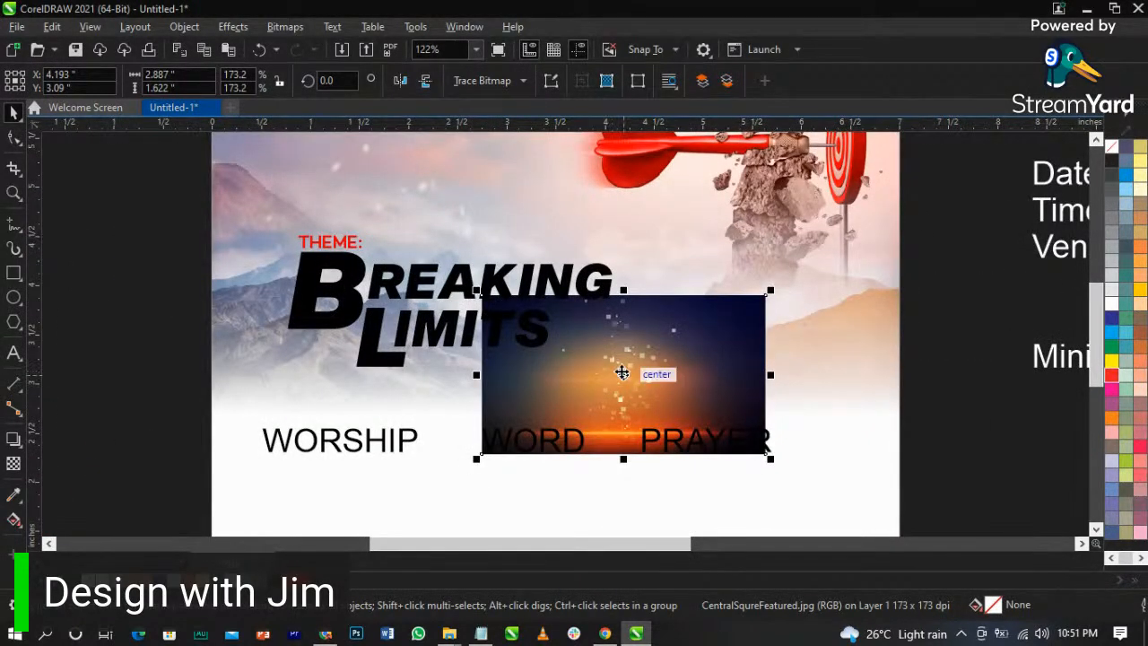
click(651, 387)
click(651, 391)
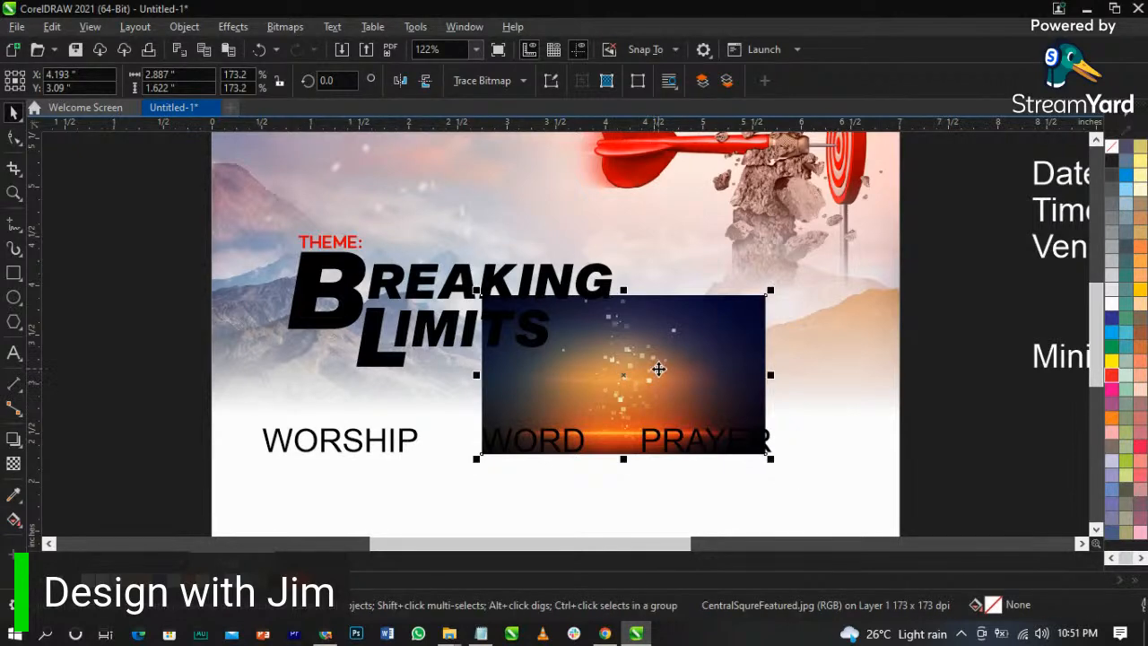
drag(658, 367, 715, 335)
scroll(668, 339, down, 3)
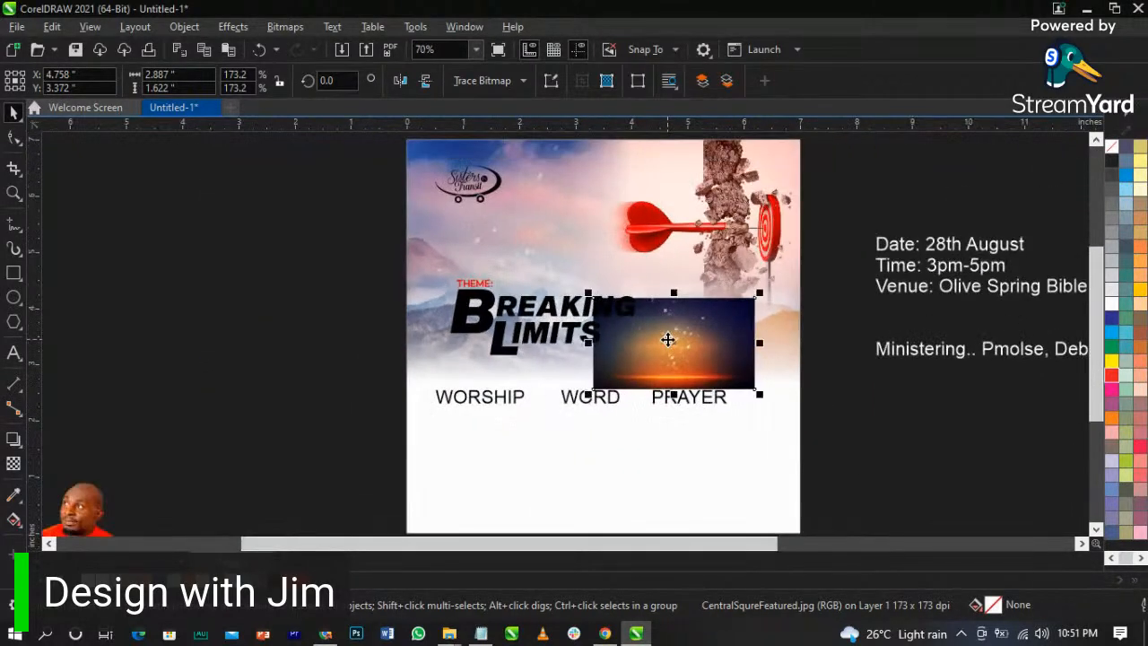
scroll(682, 340, up, 1)
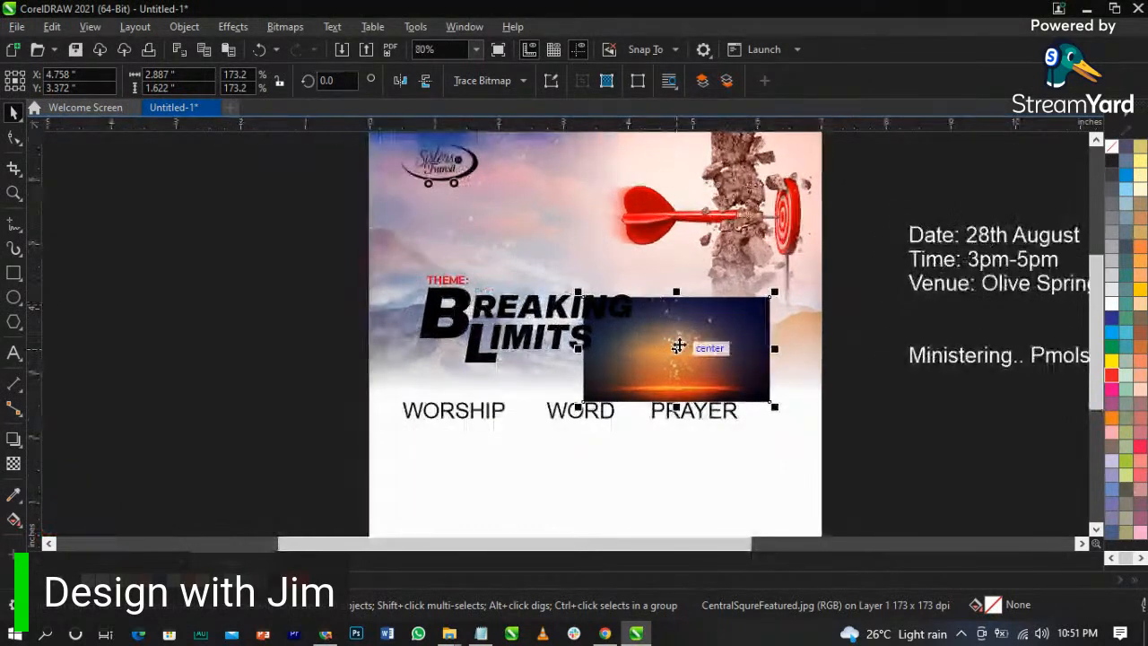
scroll(679, 346, up, 3)
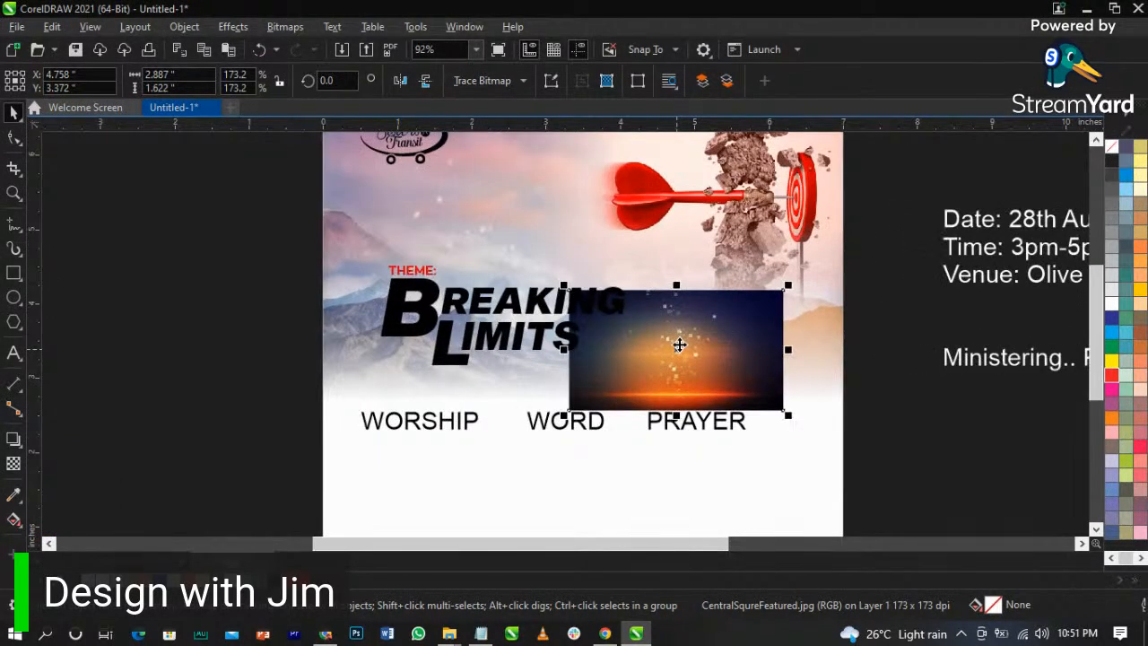
drag(694, 368, 719, 364)
- Apply a Gaussian Blur to the sunset glow image, lowering the radius below 10.9 pixels
scroll(733, 338, up, 6)
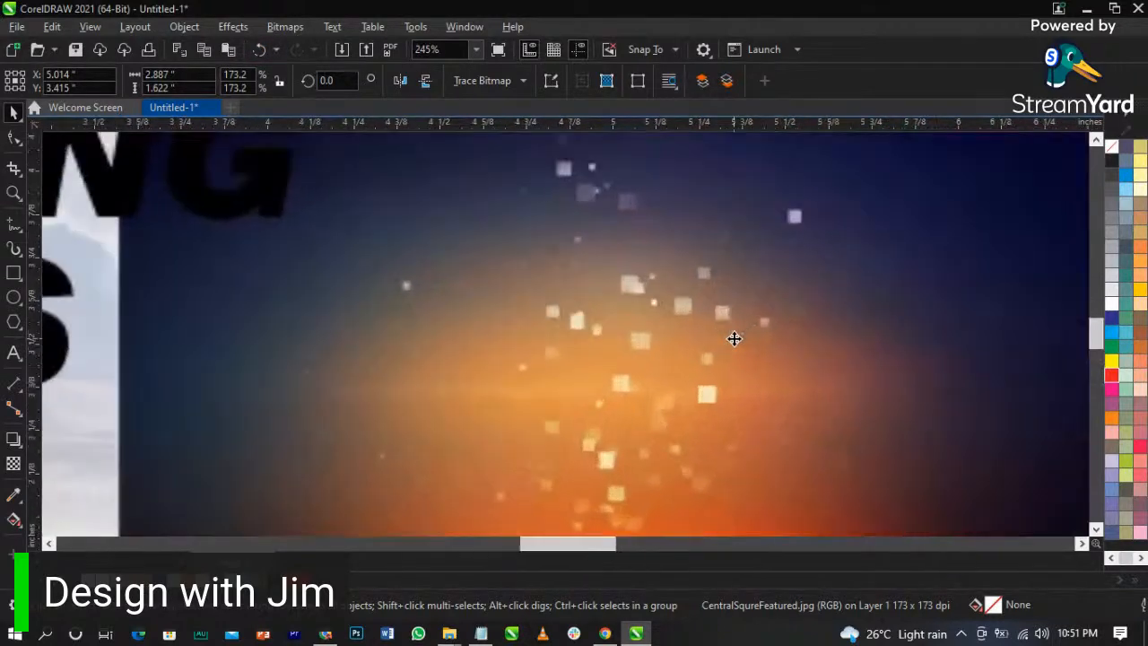
scroll(568, 305, down, 3)
scroll(769, 357, down, 2)
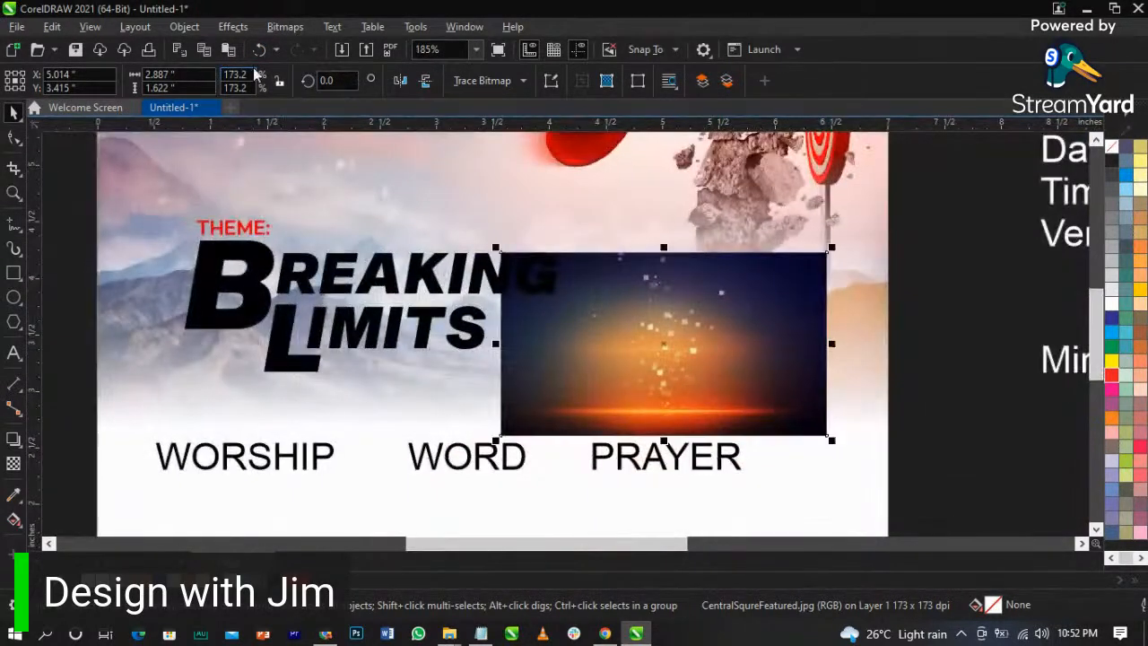
scroll(641, 333, up, 1)
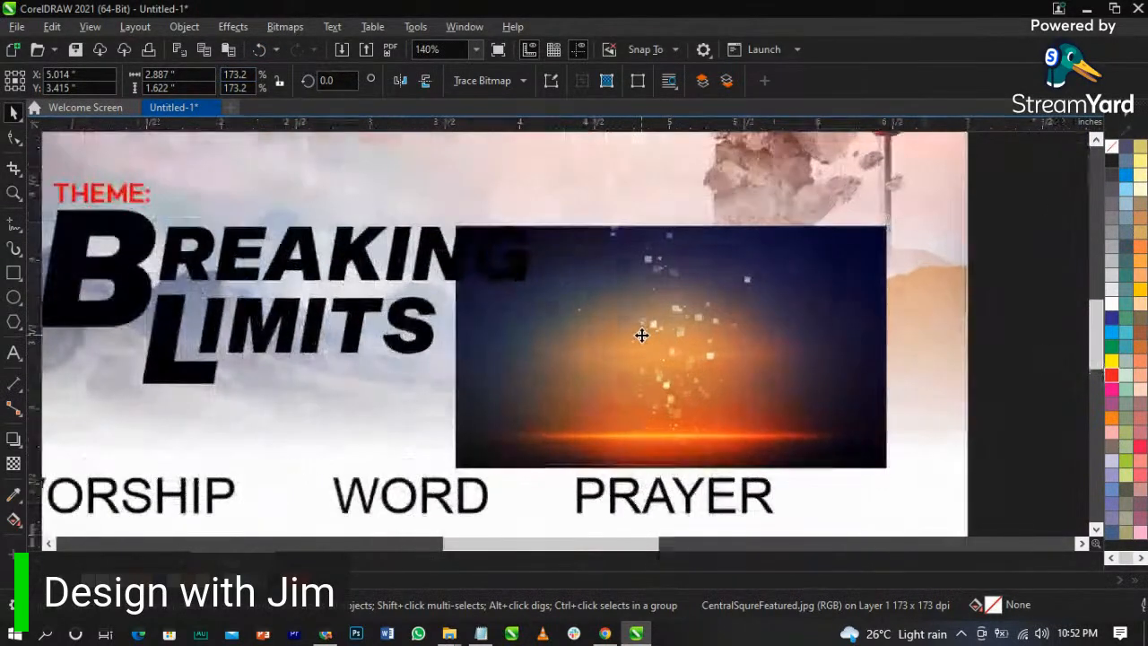
click(234, 27)
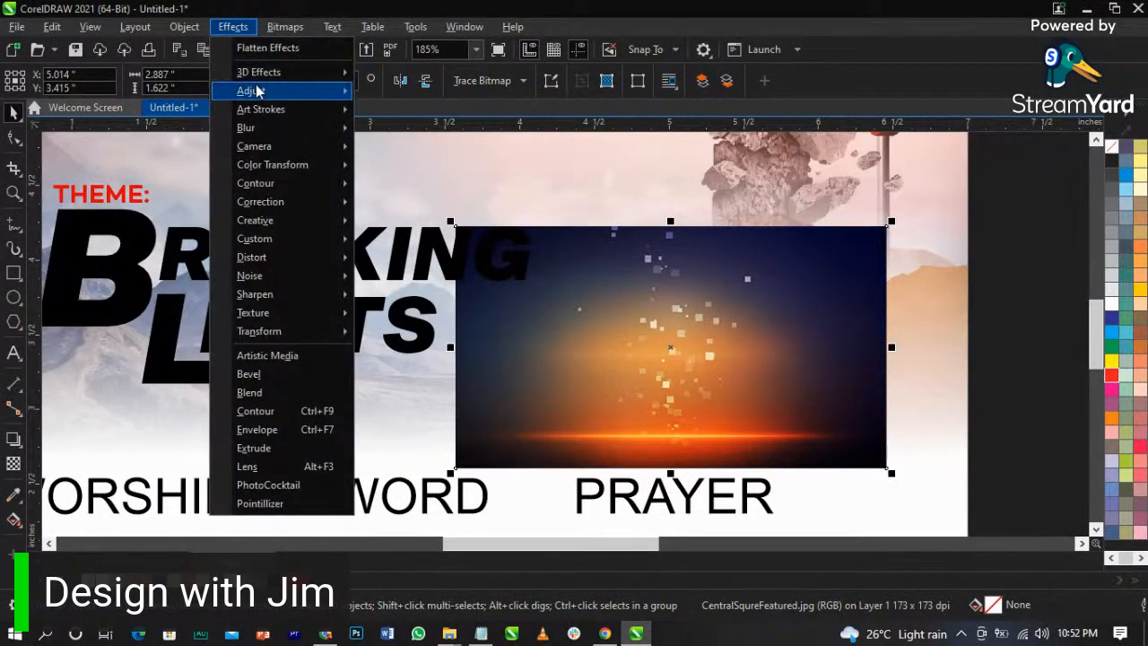
mouse_move(256, 91)
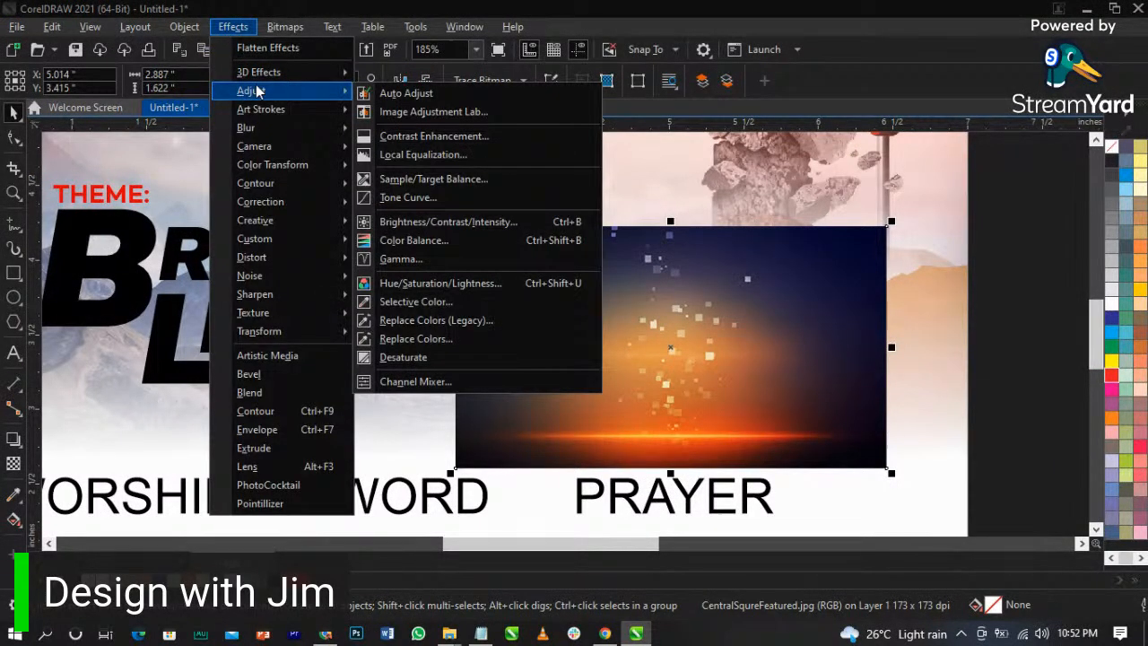
mouse_move(260, 127)
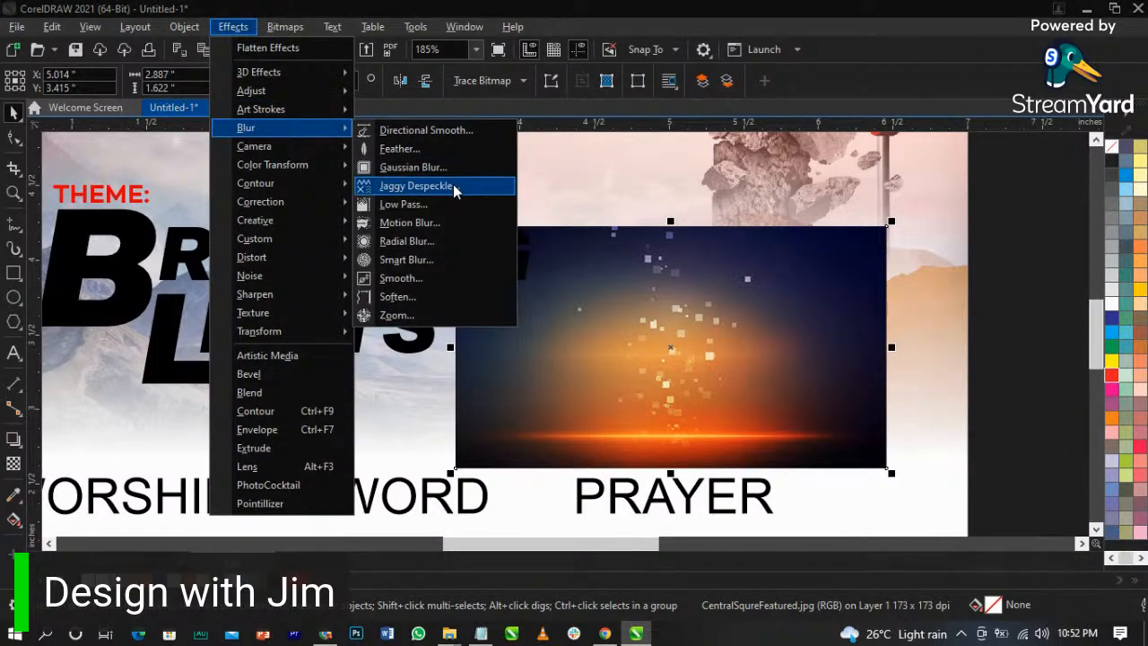
click(453, 167)
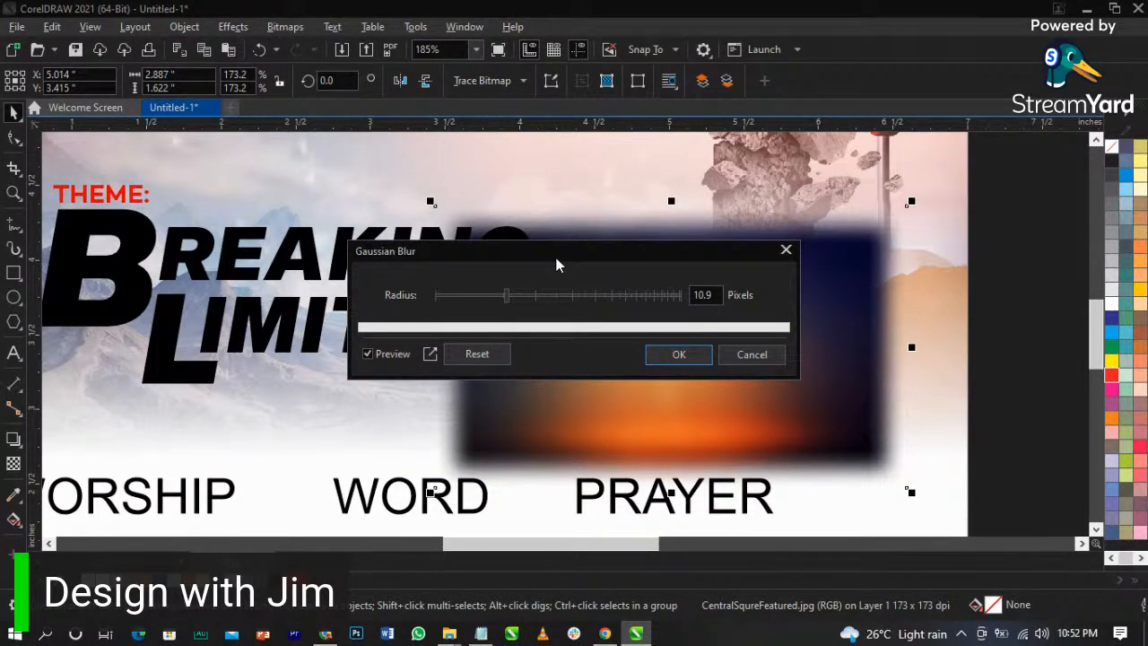
drag(556, 265, 378, 173)
click(297, 203)
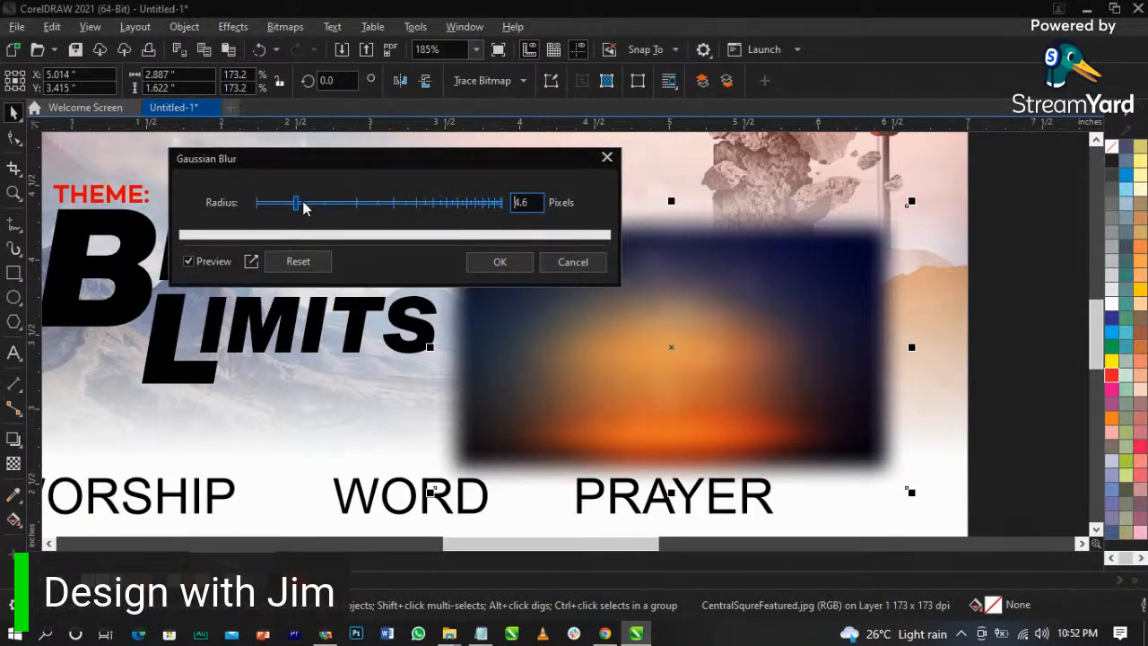
click(313, 206)
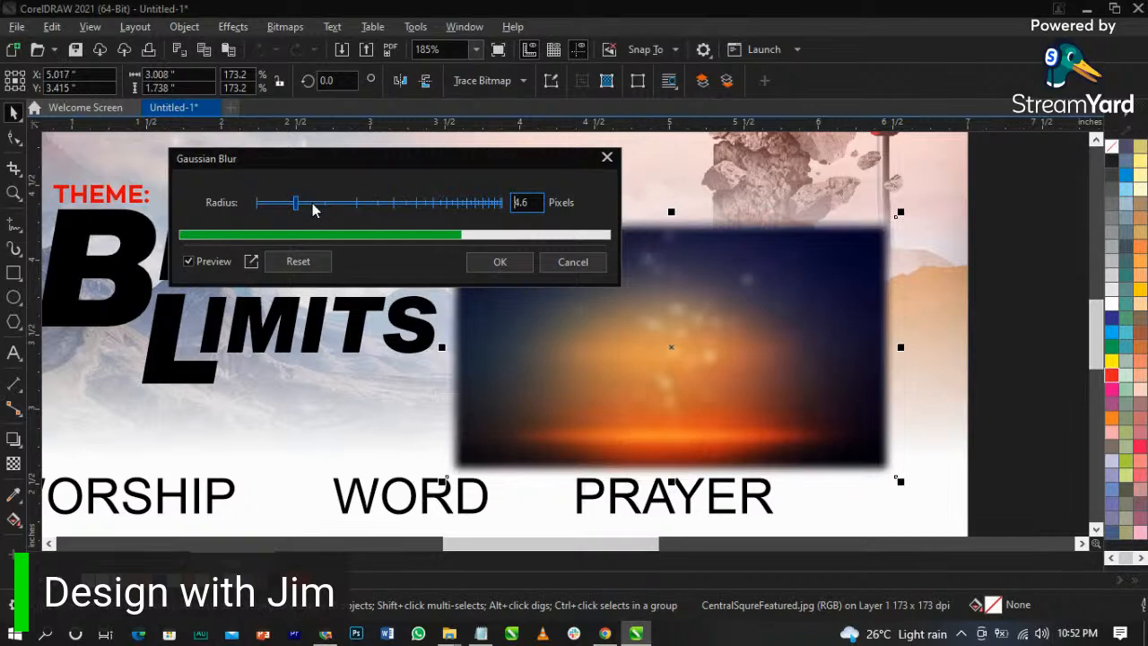
click(500, 261)
- Try to PowerClip the blurred sunset image inside the four-piece BREAKING LIMITS title group
scroll(503, 278, down, 3)
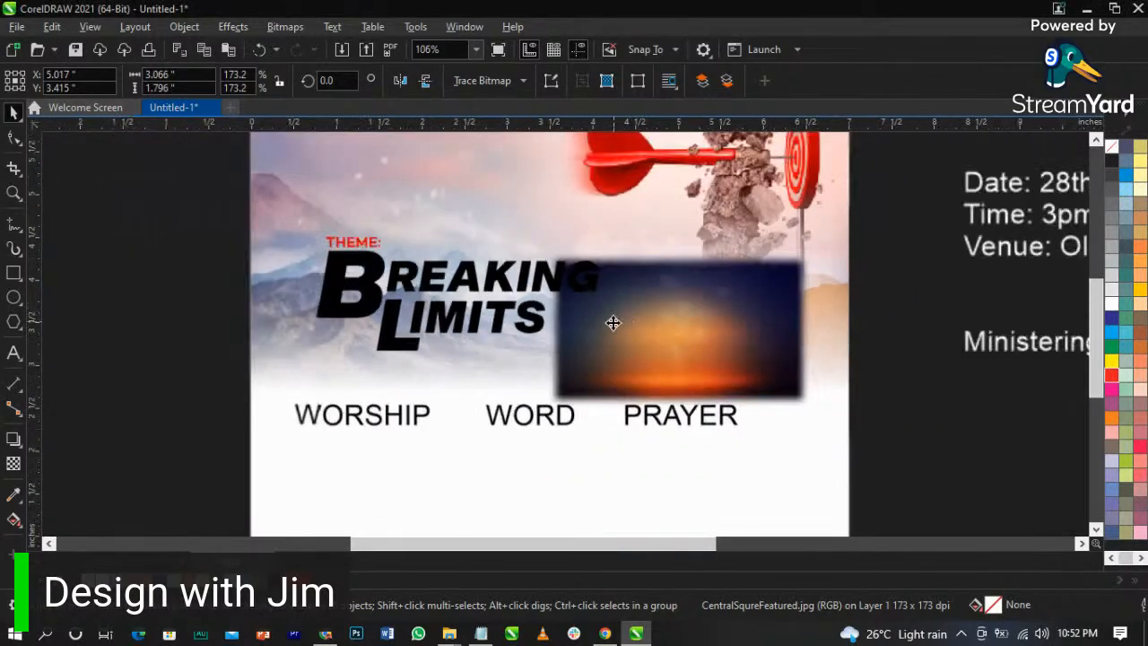
click(502, 284)
click(659, 348)
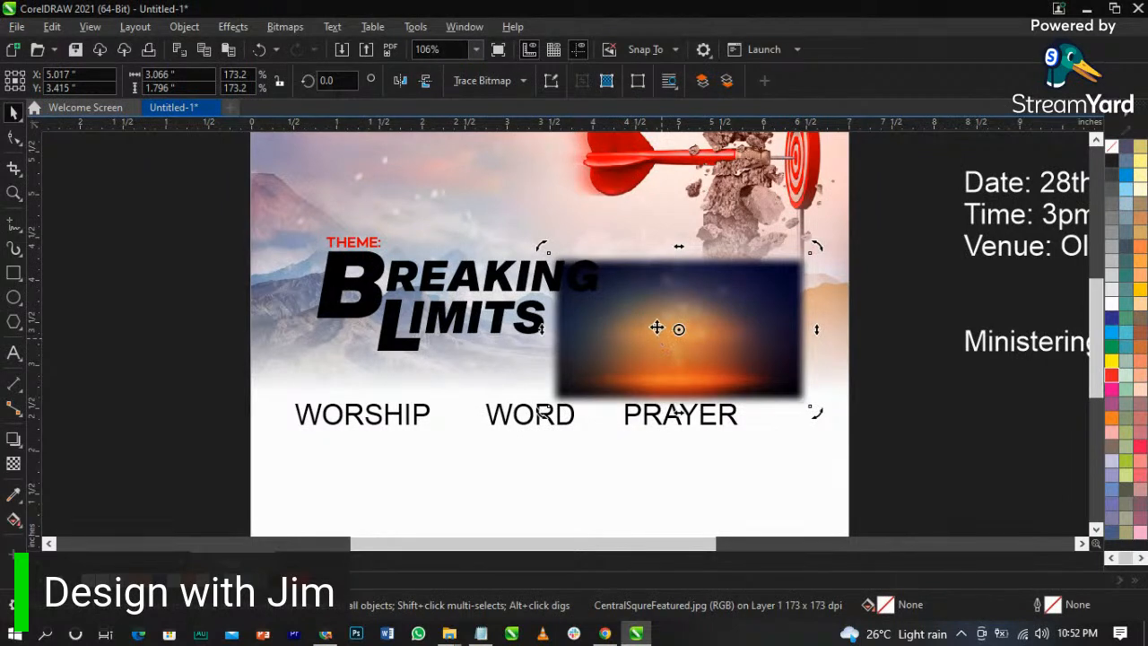
right_click(657, 321)
click(717, 363)
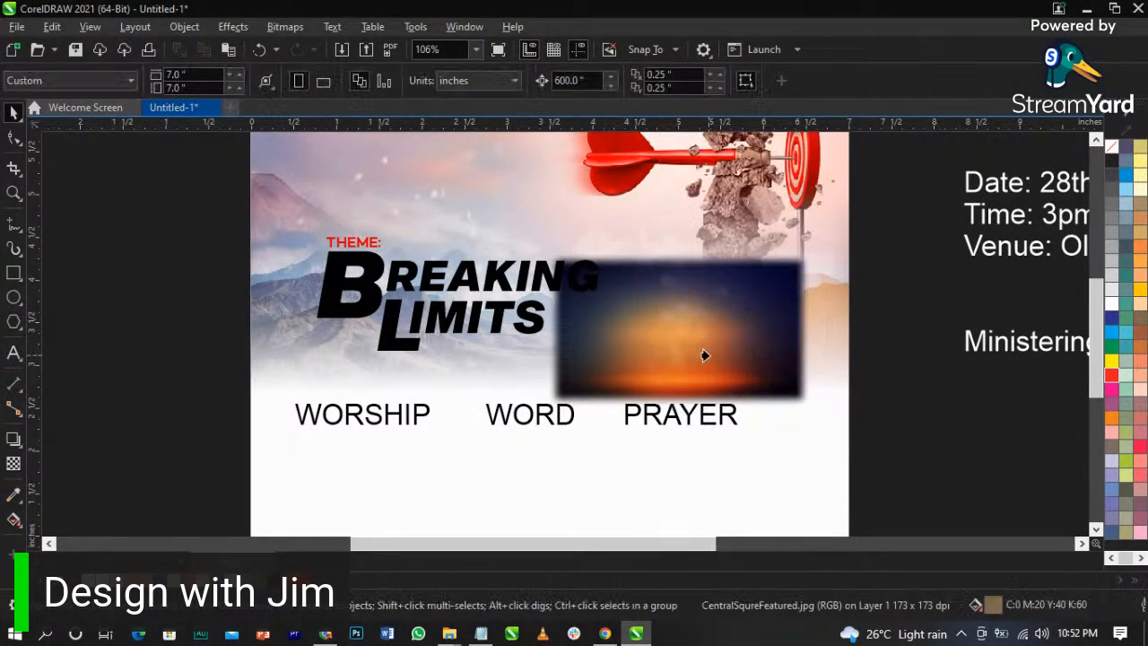
click(458, 282)
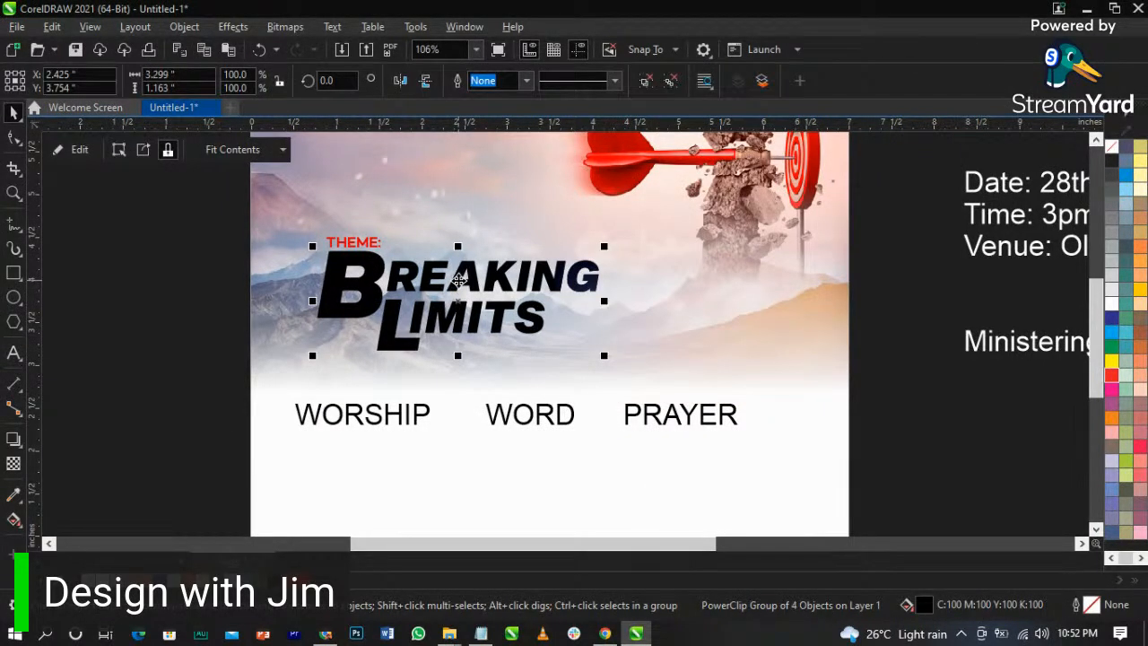
- Try moving the sunset image over the lettering inside the BREAKING LIMITS PowerClip, to about X 2.03", Y 3.88"
right_click(458, 282)
click(531, 109)
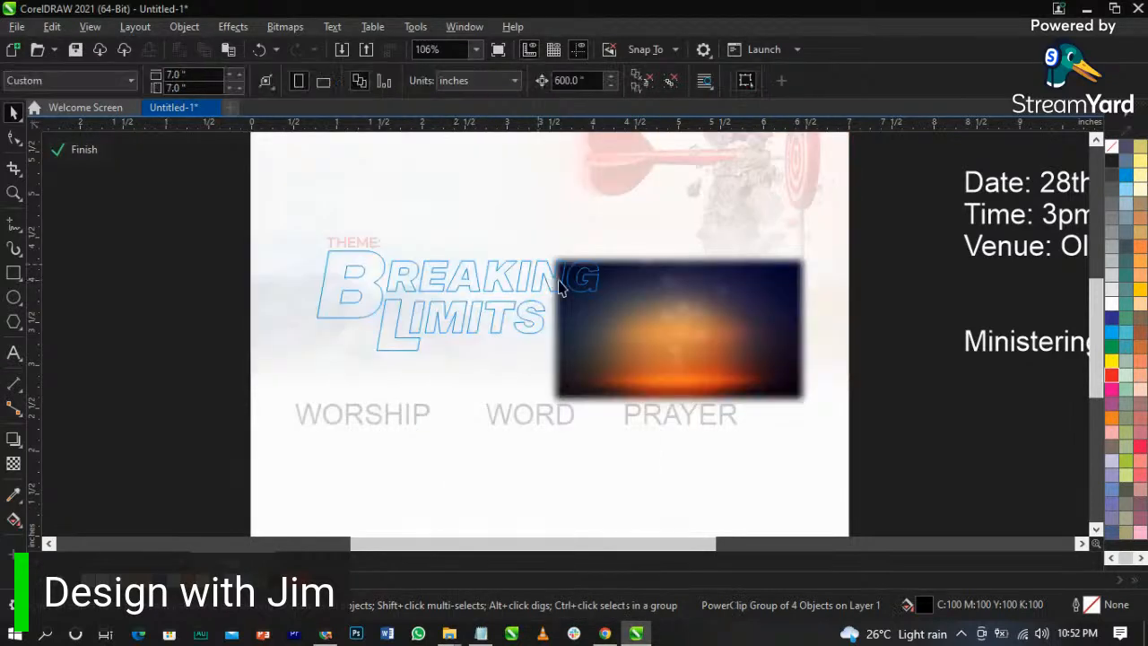
drag(707, 340, 453, 301)
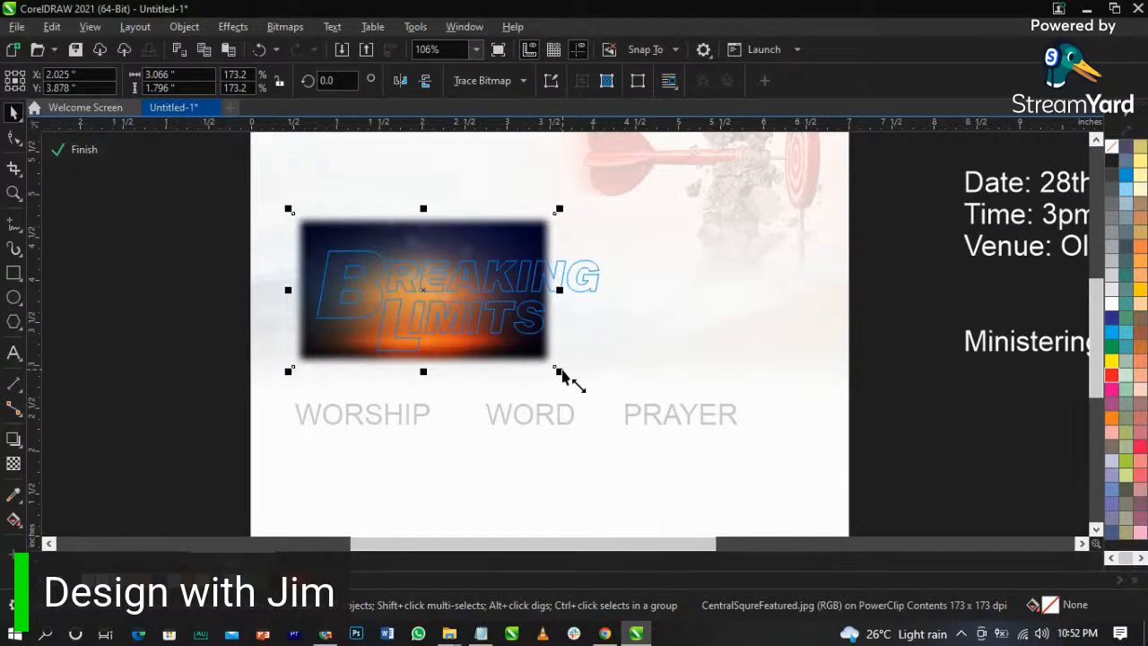
click(584, 350)
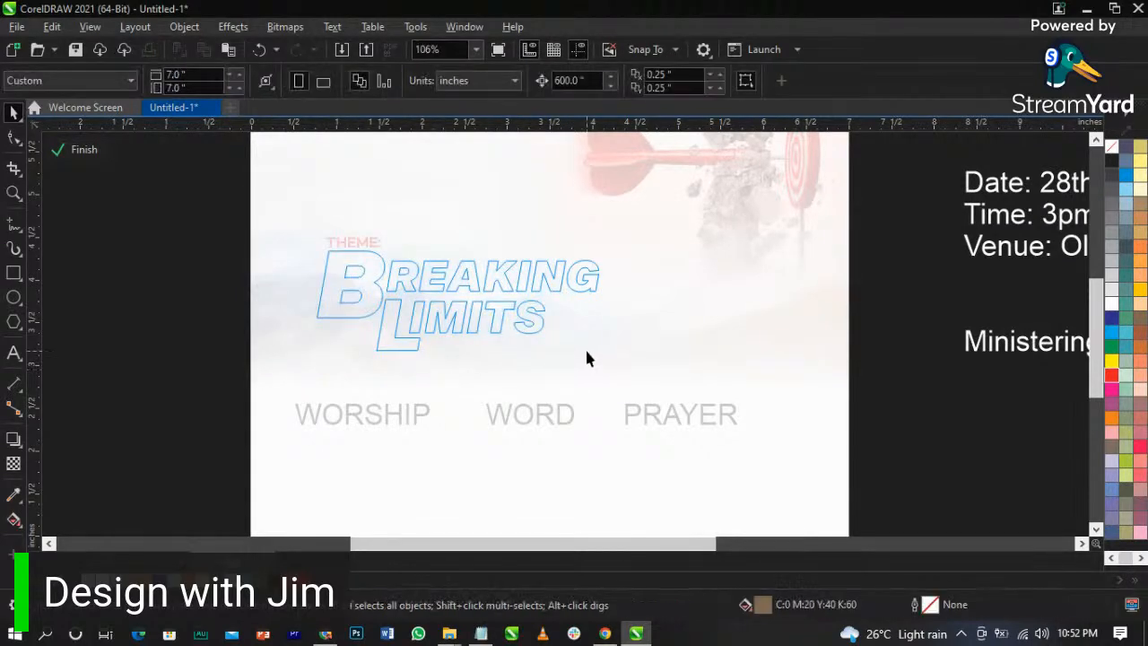
- Undo the sunset image's repositioning and its PowerClip, keeping the Gaussian Blur
key(ctrl+z)
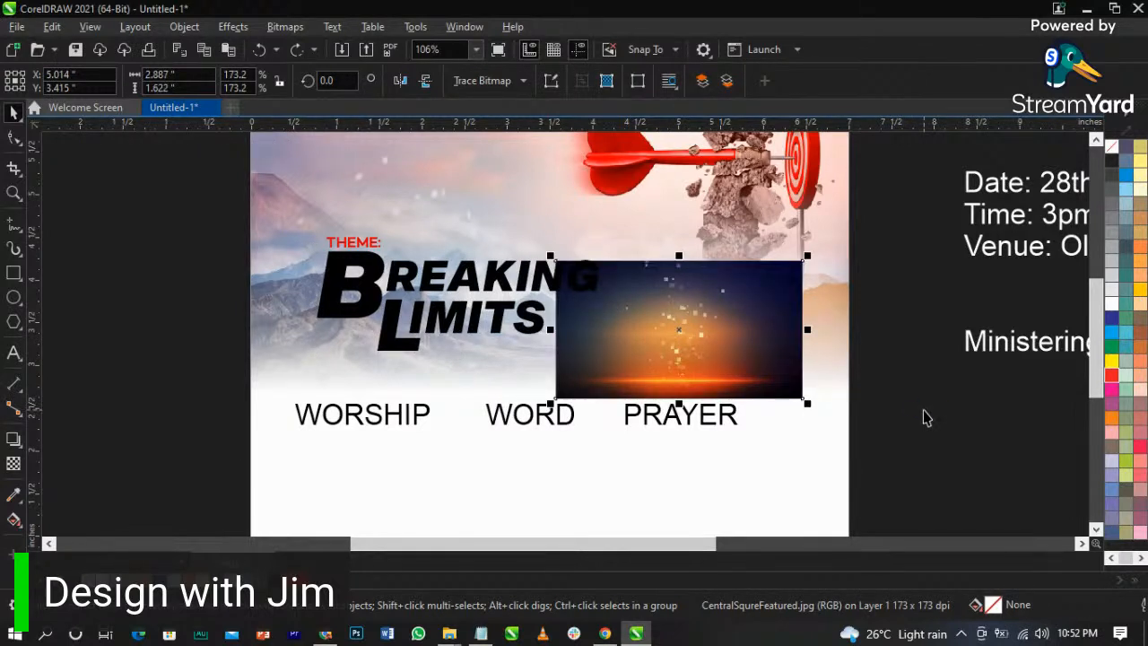
click(926, 417)
click(604, 323)
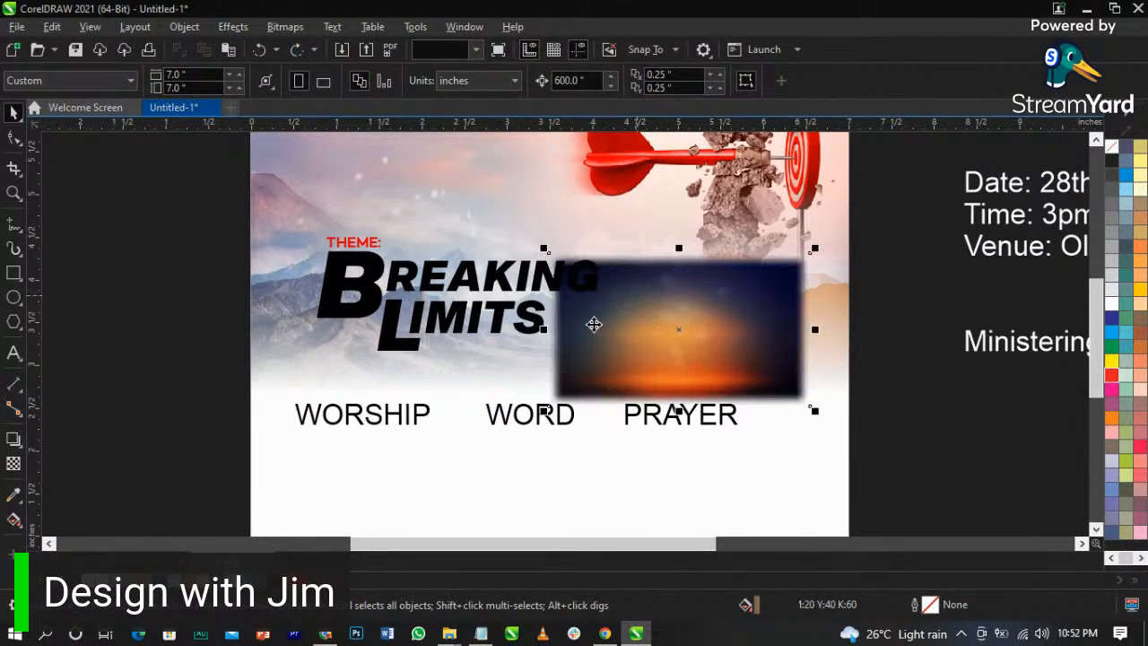
- Ungroup the BREAKING LIMITS title and group the large B with REAKING
click(522, 279)
click(643, 81)
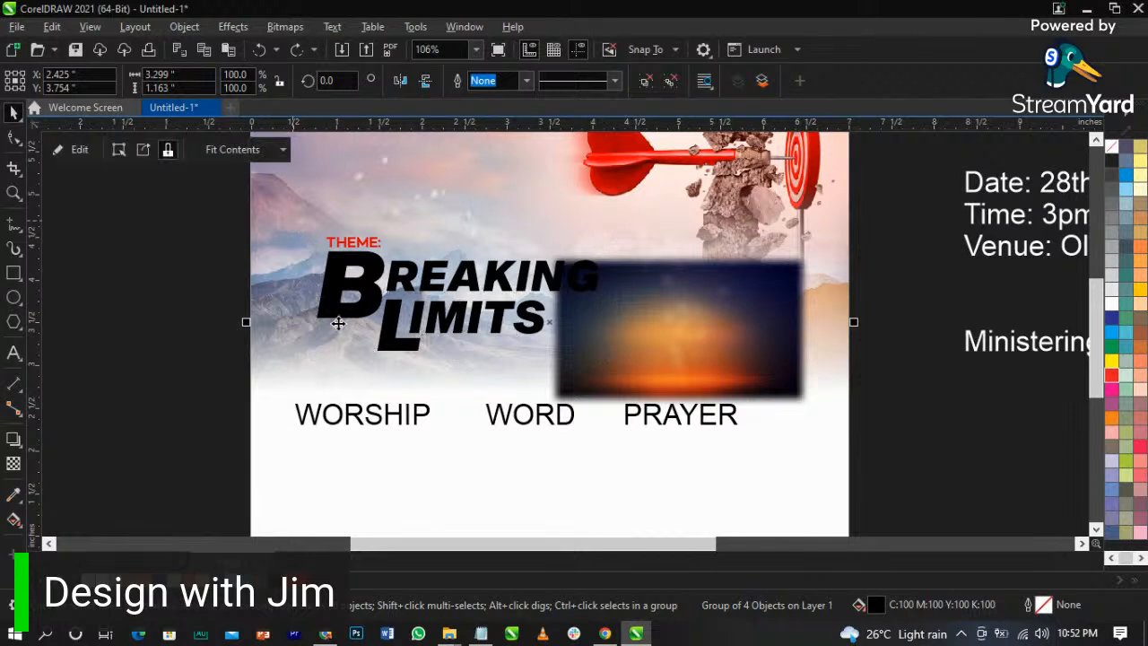
click(384, 296)
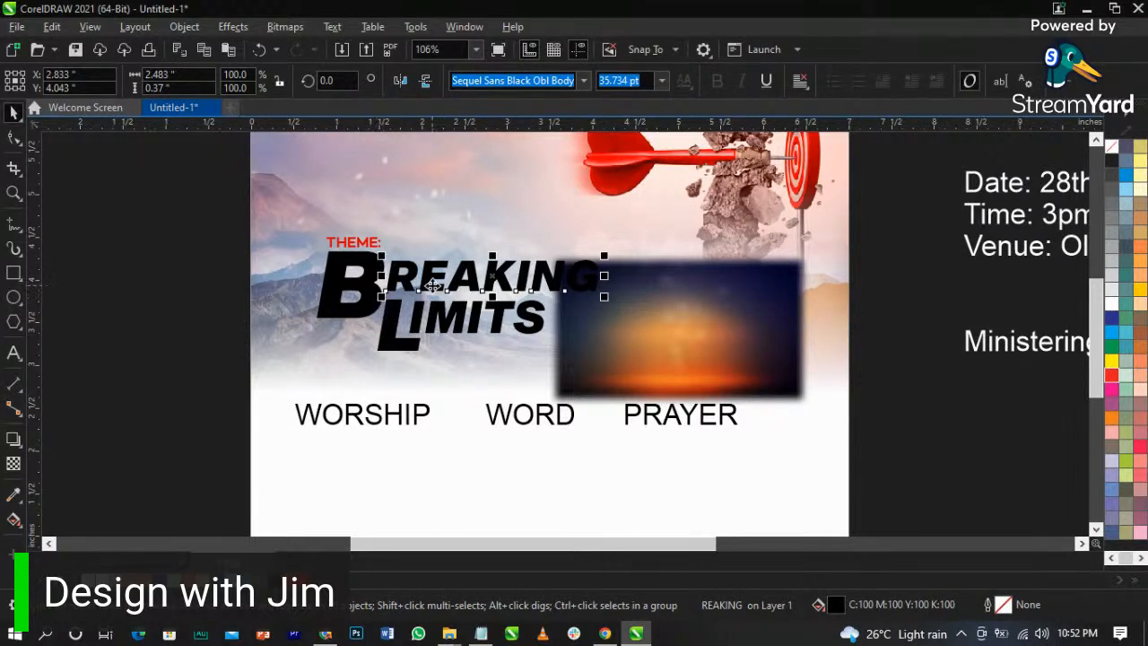
click(372, 284)
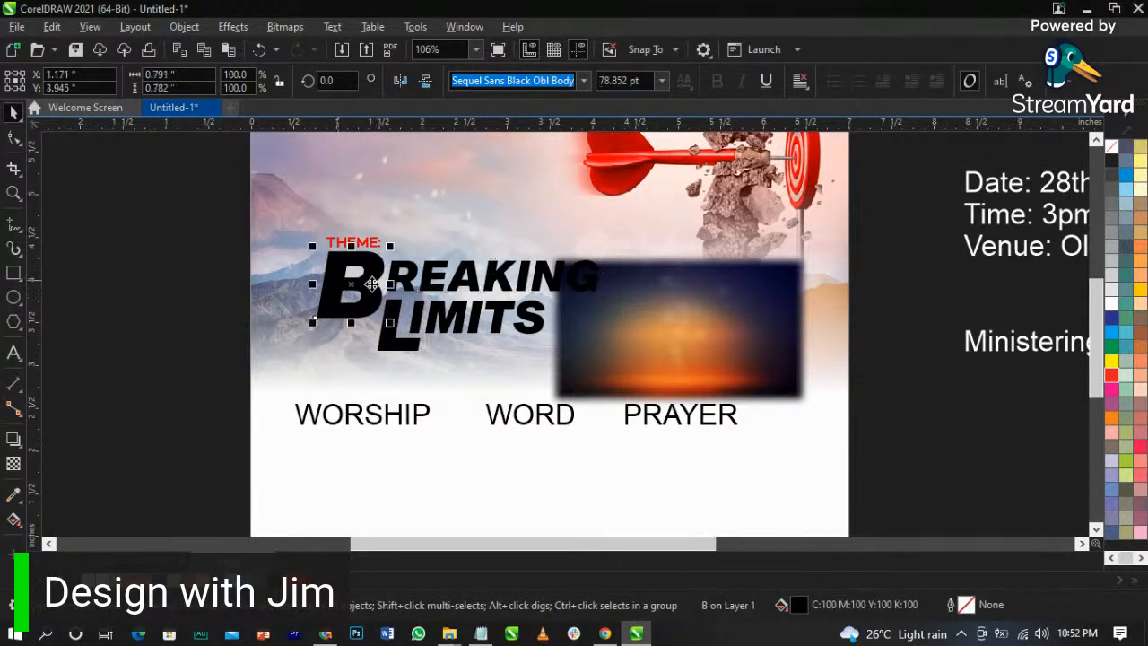
shift+click(474, 284)
key(ctrl+g)
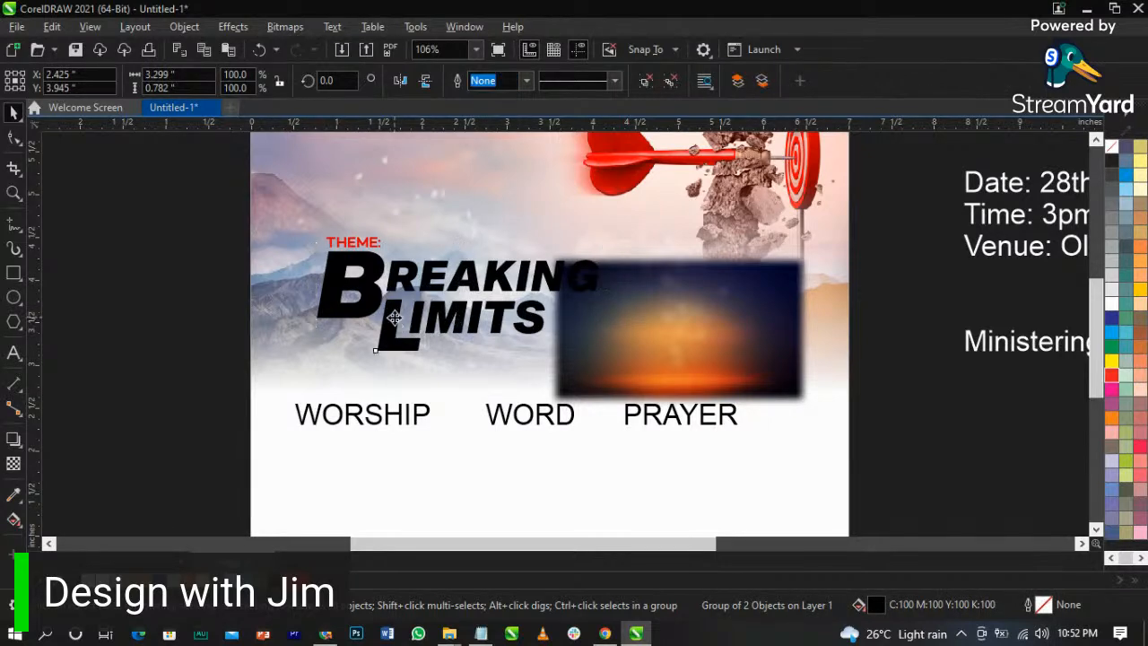
- Group the large L with IMITS as a separate title line
click(394, 325)
shift+click(496, 326)
key(ctrl+g)
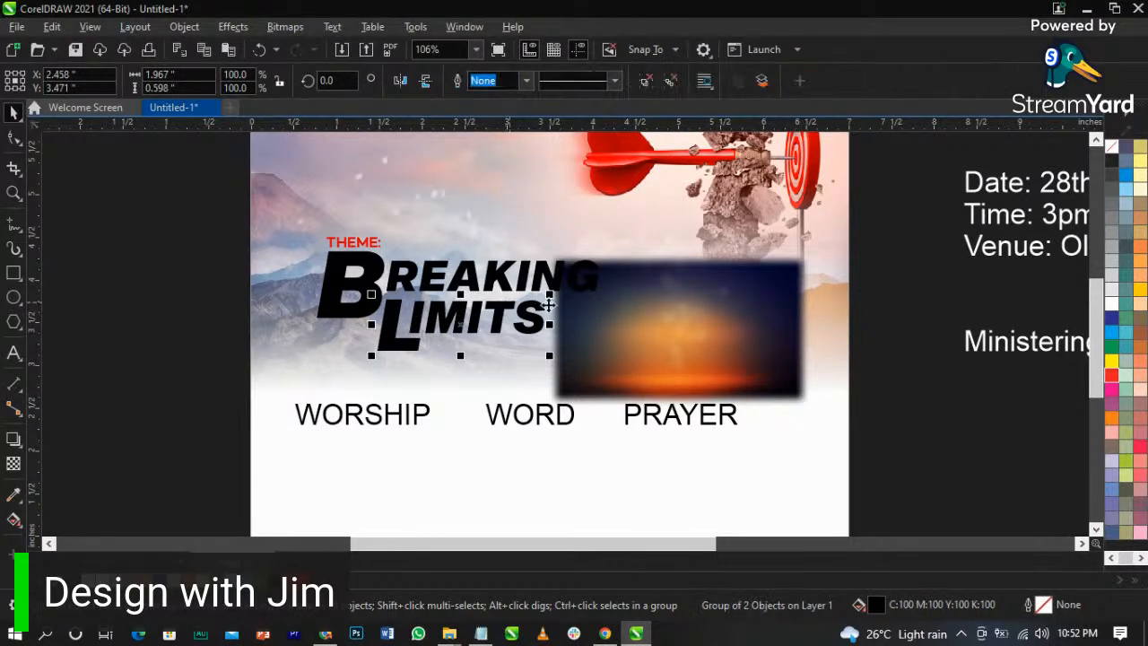
- Place a copy of the blurred sunset image beside the page at about X -2.33", and PowerClip the original inside the BREAKING group
click(677, 333)
drag(677, 334, 57, 333)
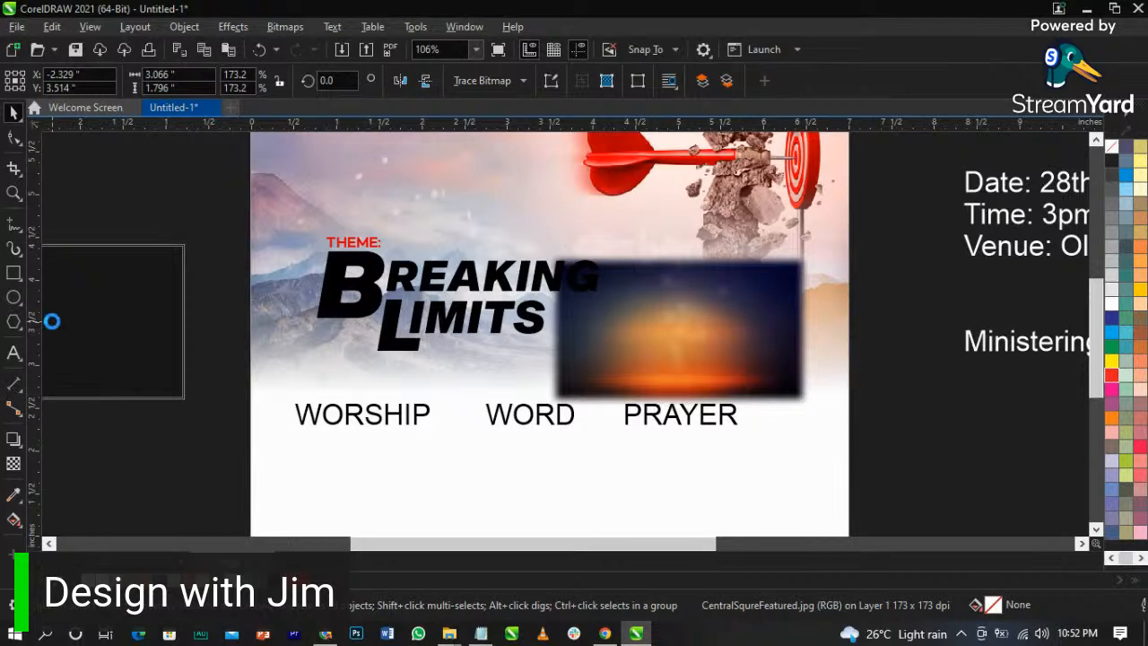
click(675, 329)
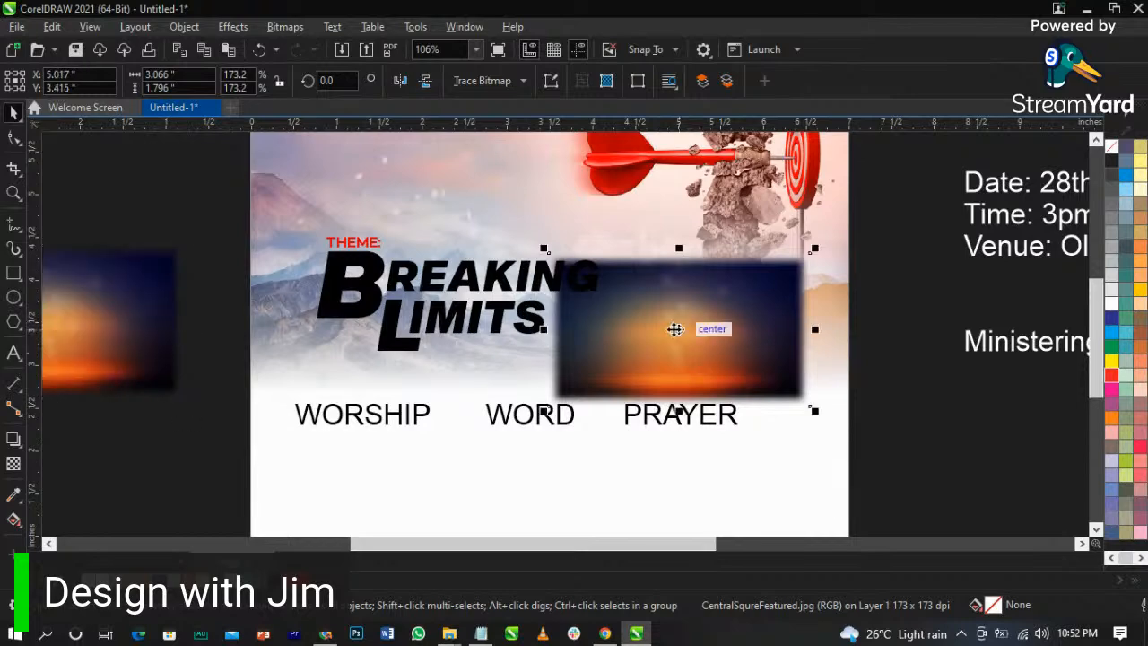
right_click(622, 312)
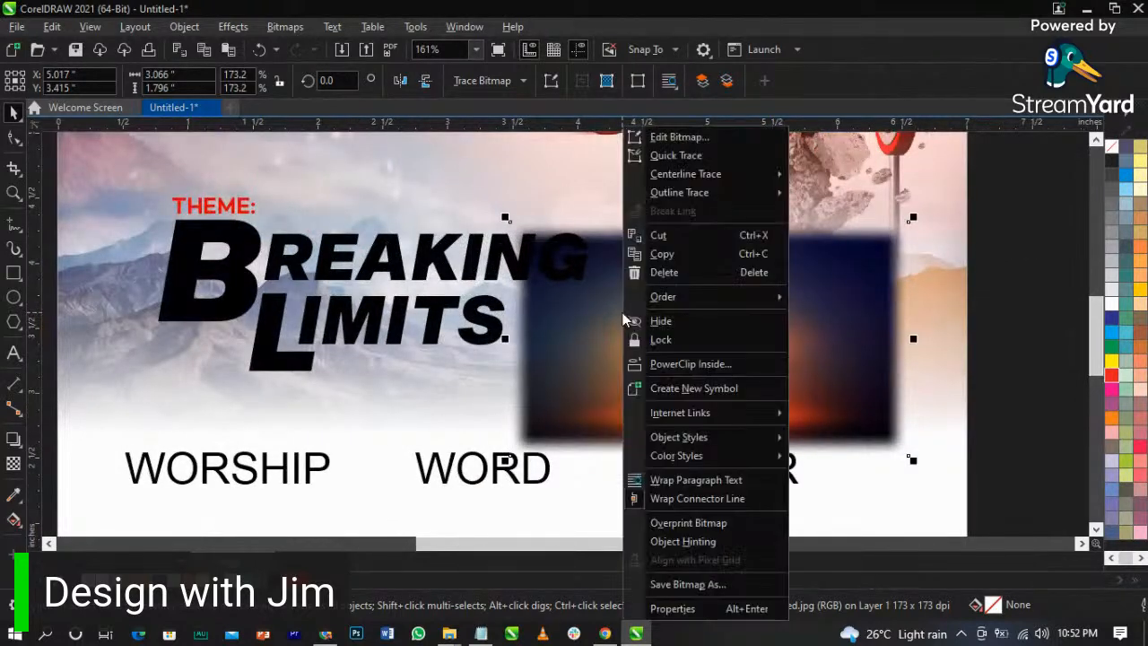
click(666, 363)
click(431, 265)
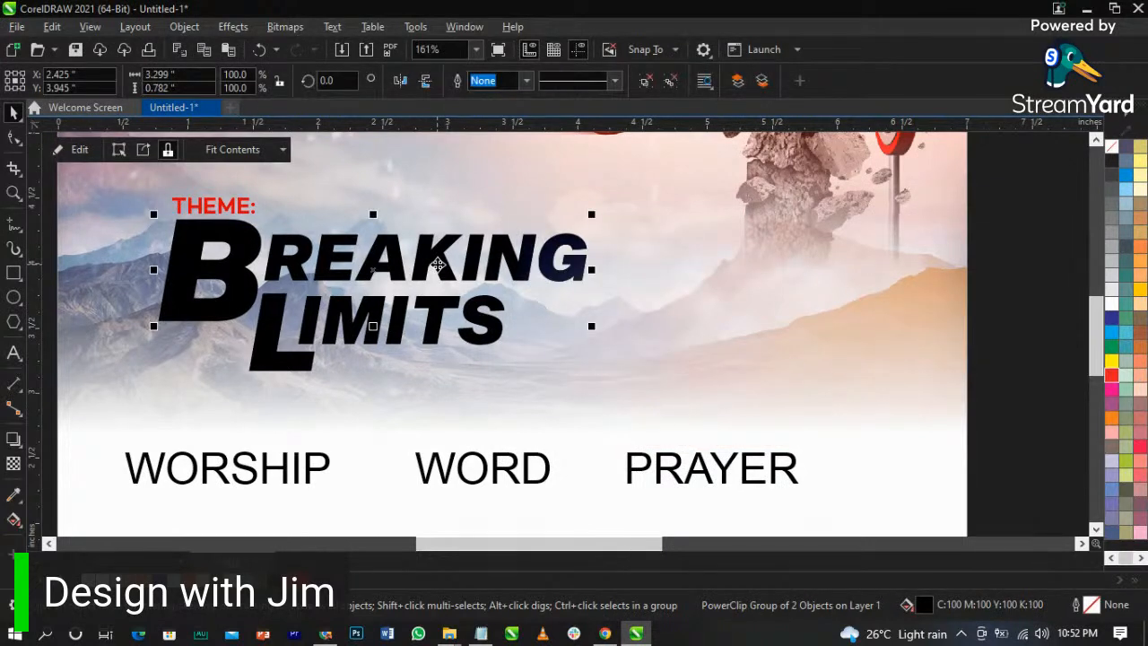
- Inside the BREAKING PowerClip, enlarge the sunset image to about 5.37" × 3.15" and centre it near X 2.86", Y 4.66"
right_click(435, 265)
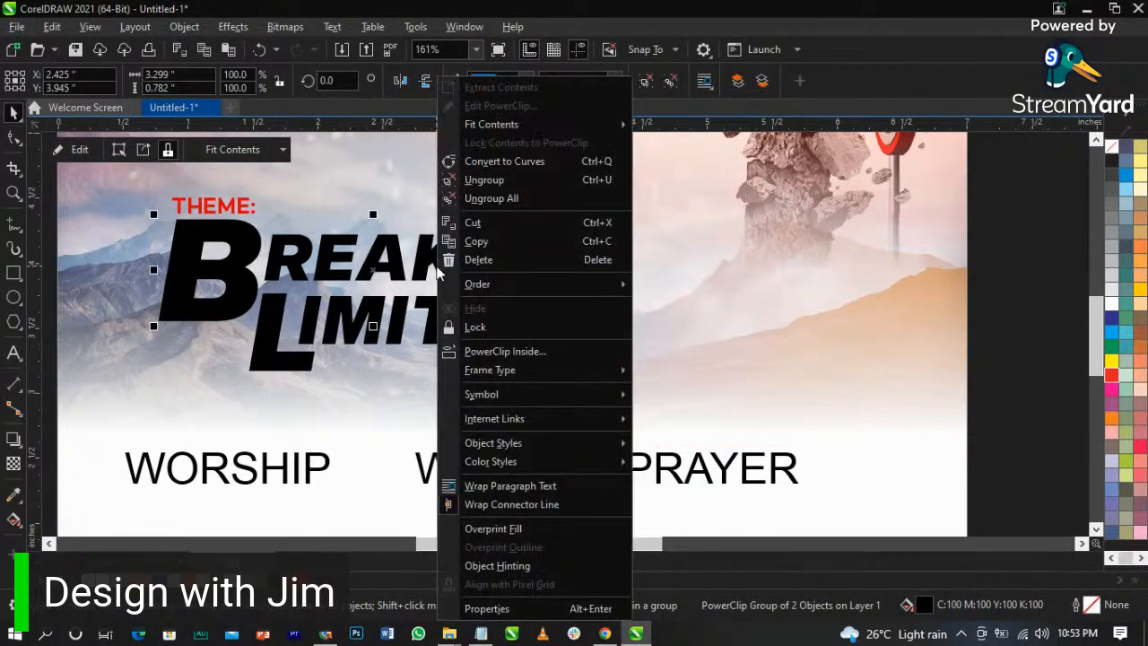
key(Escape)
click(578, 282)
click(575, 272)
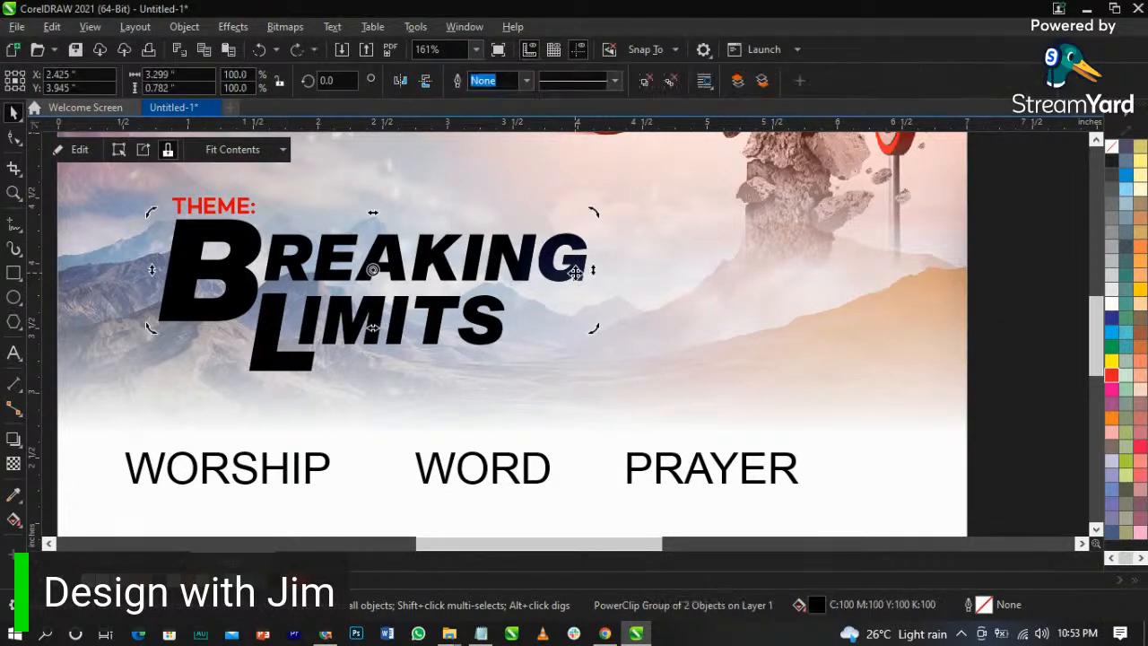
right_click(578, 260)
click(614, 106)
drag(888, 448, 609, 341)
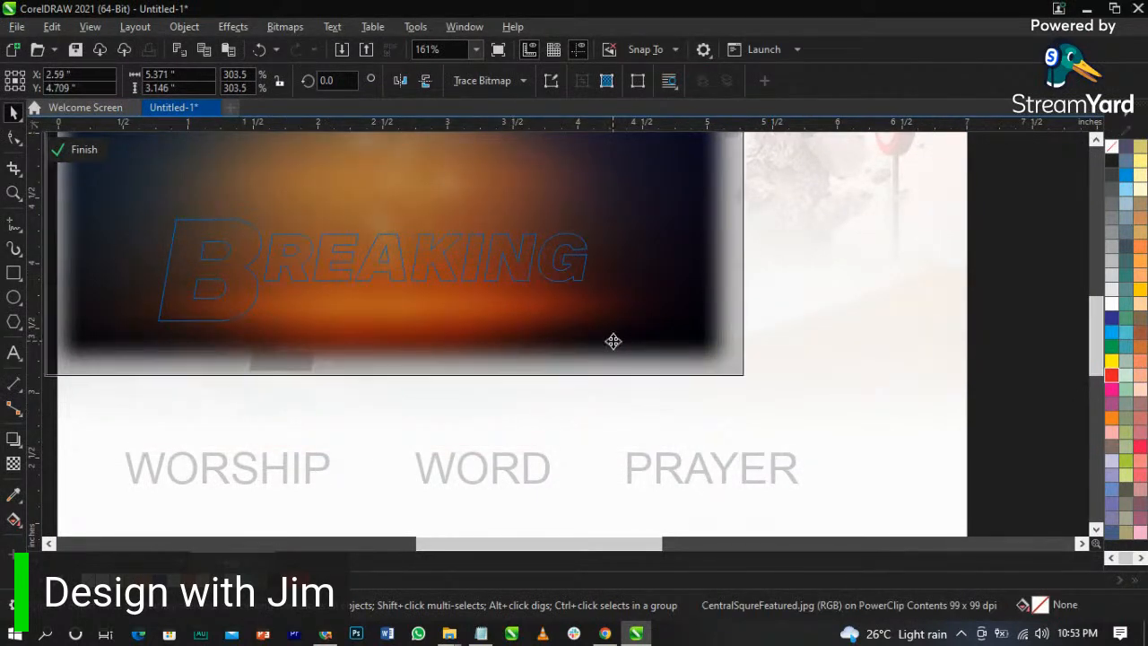
drag(493, 305, 543, 315)
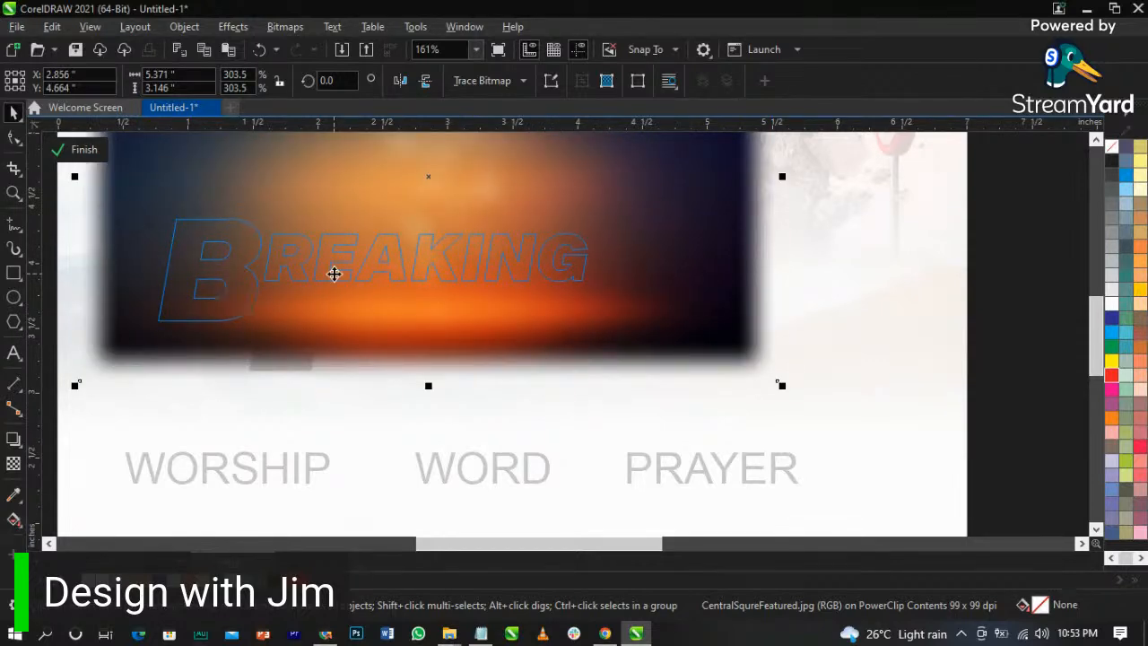
click(84, 150)
- Reopen the BREAKING PowerClip and shrink the sunset image to about 4.22" × 2.47", repositioning it over the lettering
ctrl+click(625, 302)
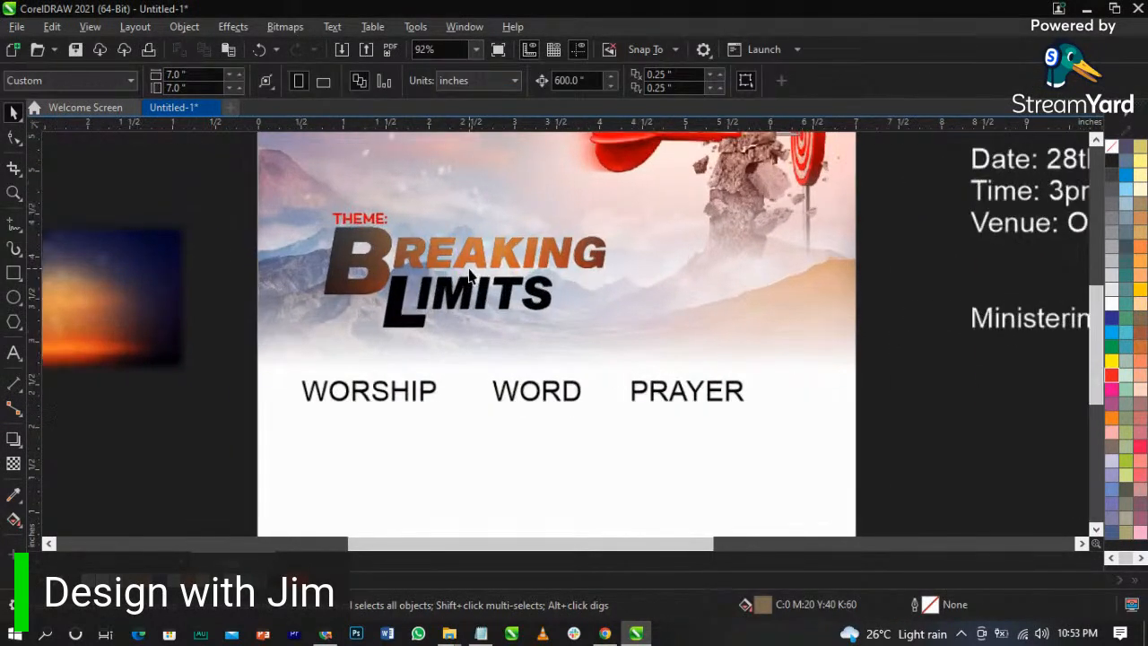
drag(769, 340, 718, 314)
drag(616, 231, 593, 252)
- Mirror the BREAKING sunset image horizontally, shift it slightly to the right and finish editing the PowerClip
click(403, 86)
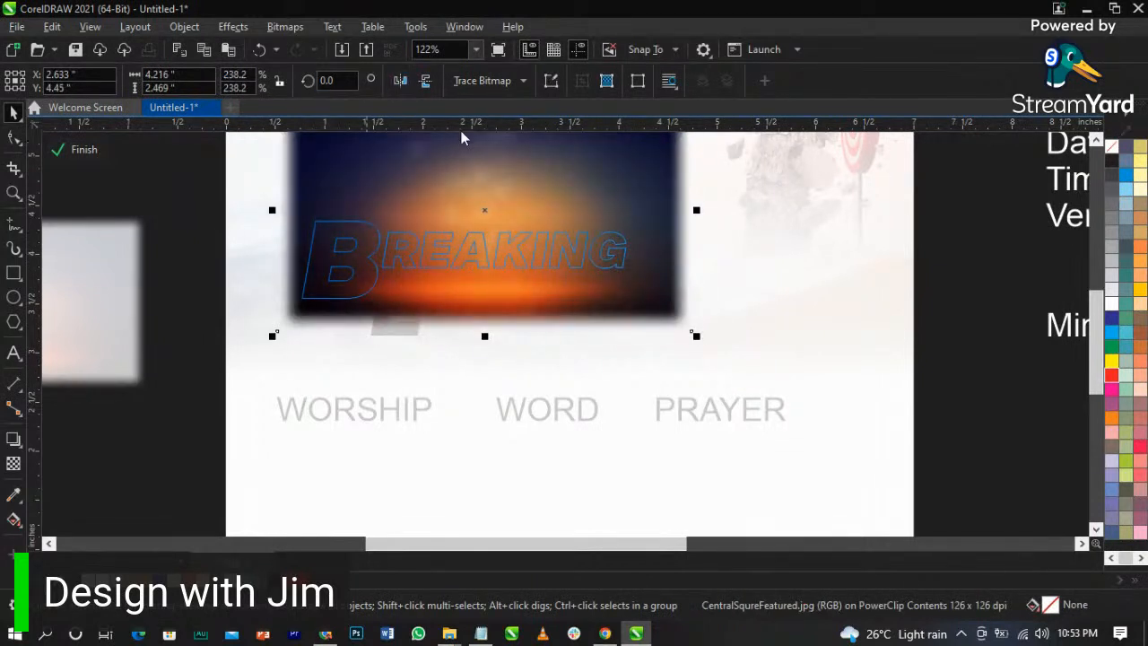
drag(509, 247, 542, 244)
click(826, 287)
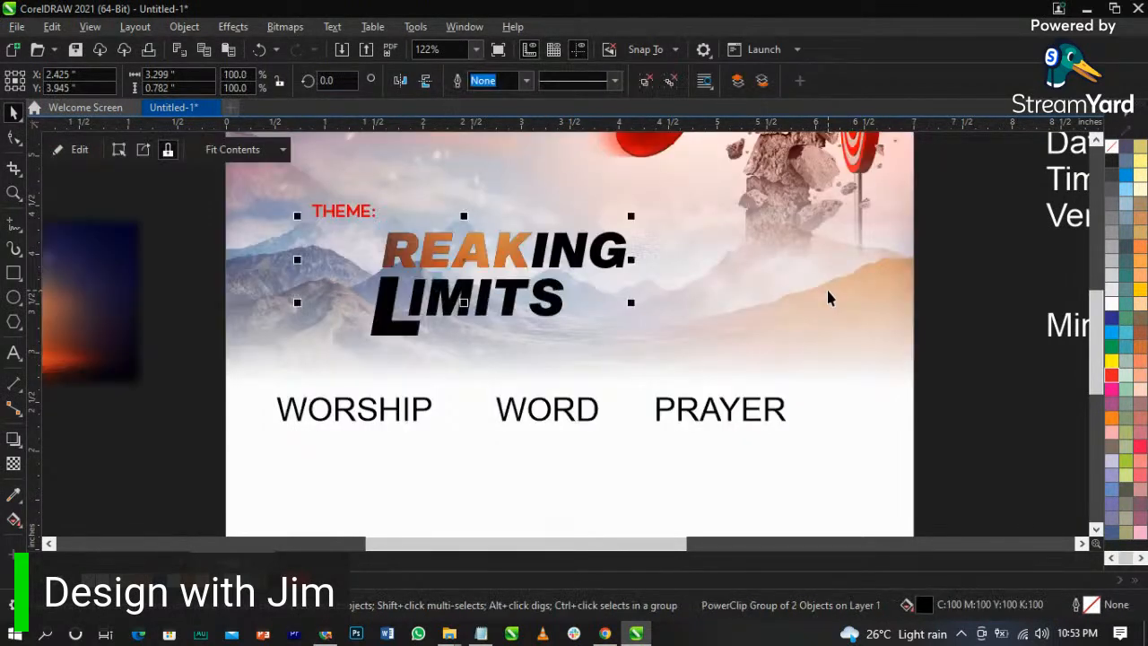
scroll(547, 249, down, 2)
scroll(545, 248, up, 1)
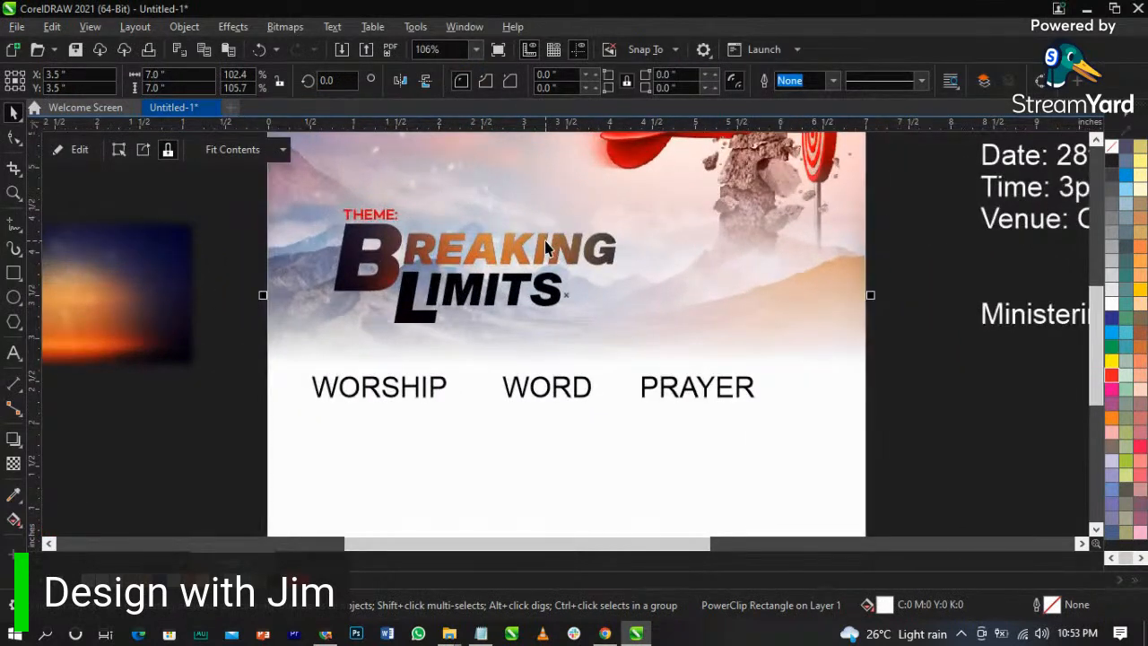
- PowerClip the spare sunset image beside the page inside the LIMITS group
click(142, 287)
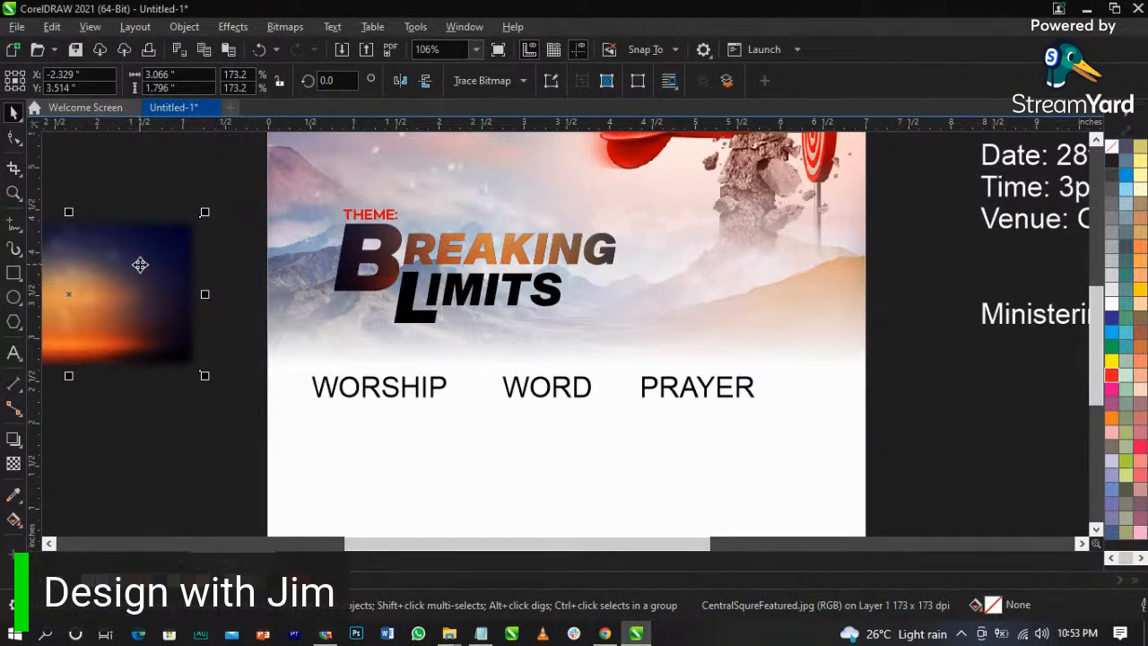
right_click(140, 264)
click(207, 364)
click(394, 299)
right_click(402, 299)
click(376, 303)
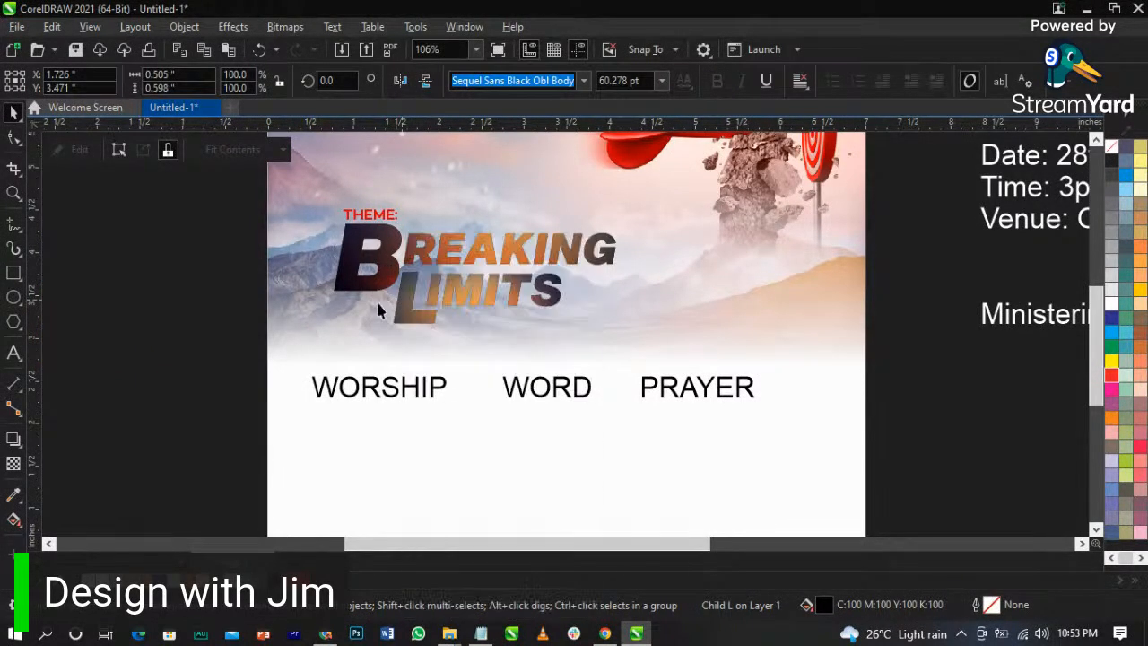
- Inside the LIMITS PowerClip, enlarge the sunset image to about 6.14" × 3.59" and centre it near X 2.51", Y 4.57"
right_click(421, 319)
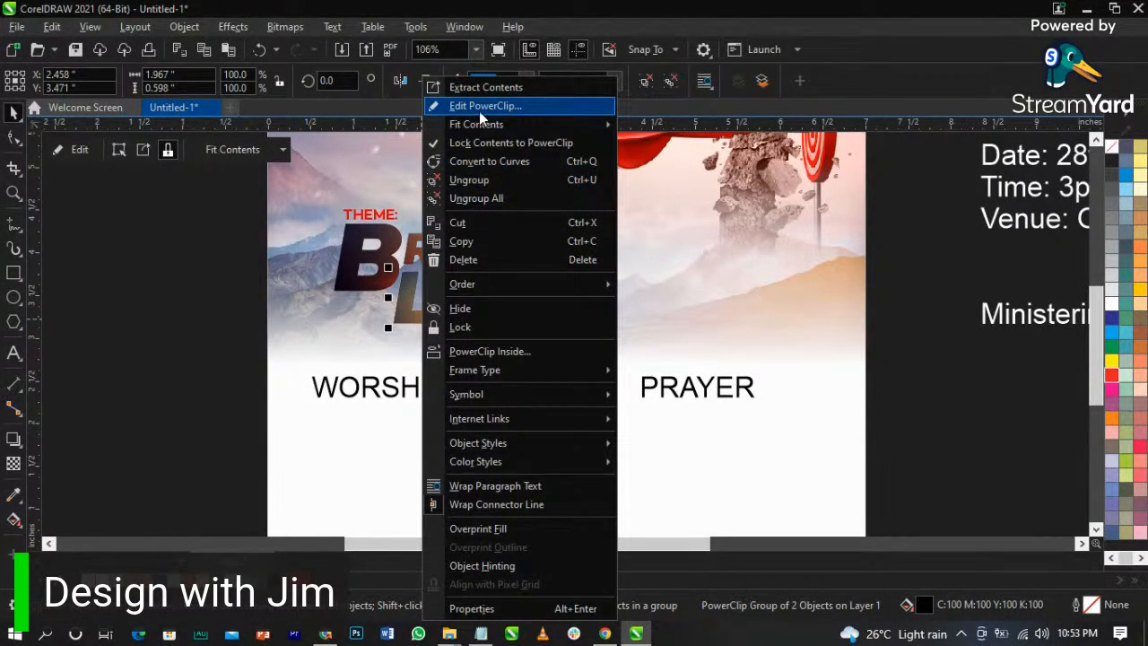
click(478, 112)
drag(612, 379, 740, 451)
drag(643, 369, 645, 298)
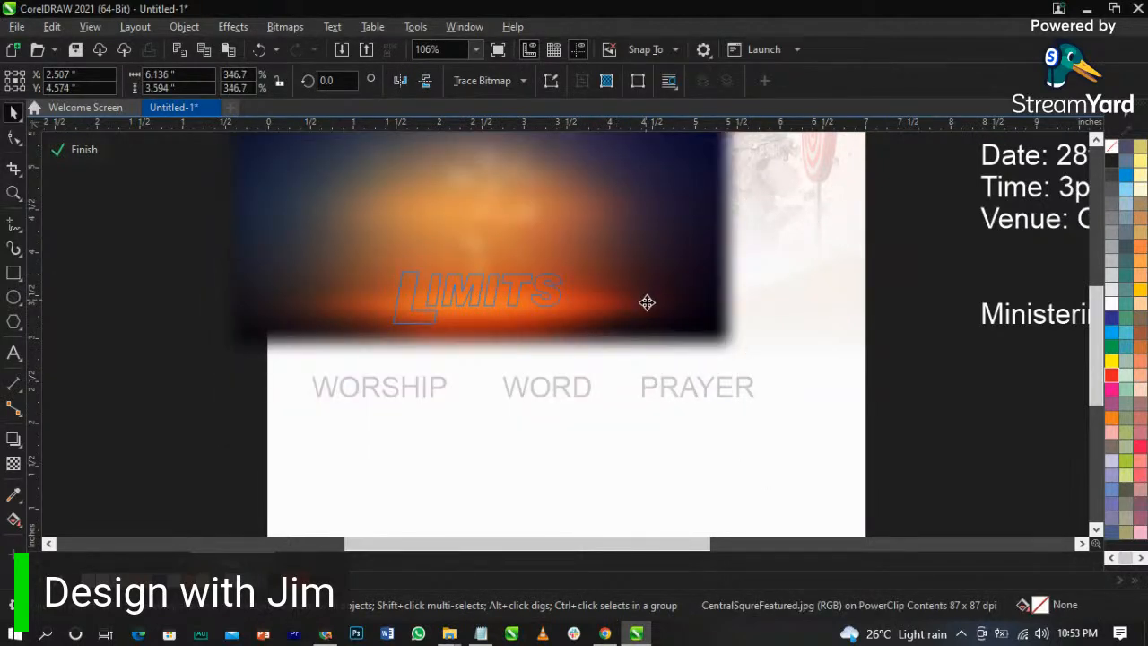
click(907, 335)
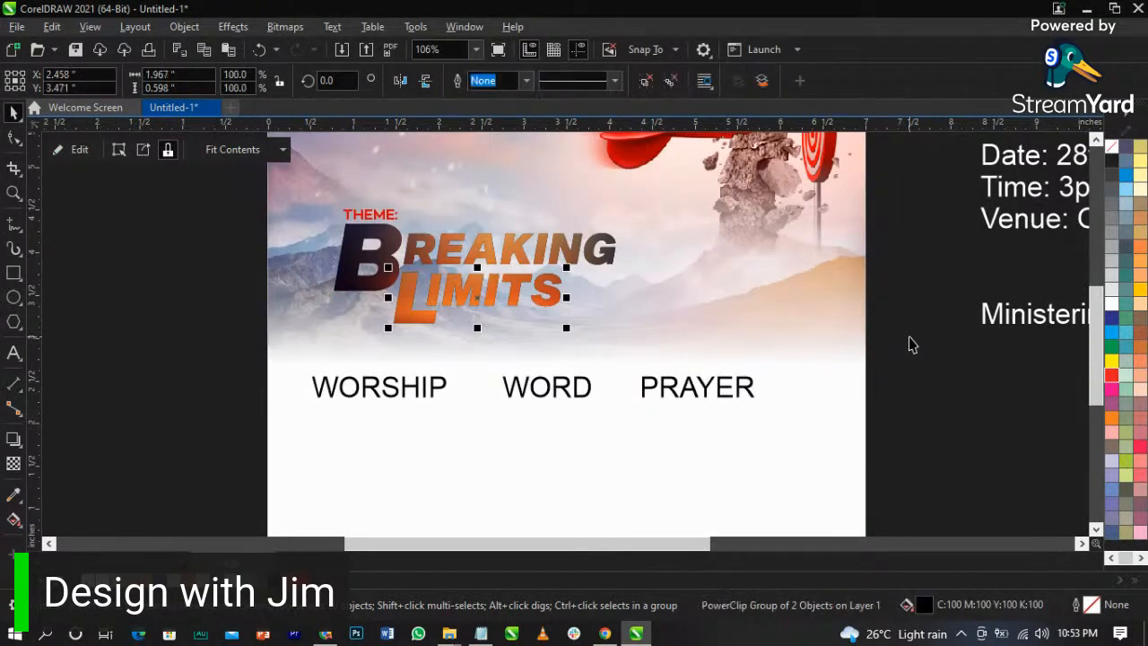
- Reopen the LIMITS PowerClip, move the sunset image slightly down and right, and mirror it horizontally
double_click(551, 295)
drag(403, 290, 413, 302)
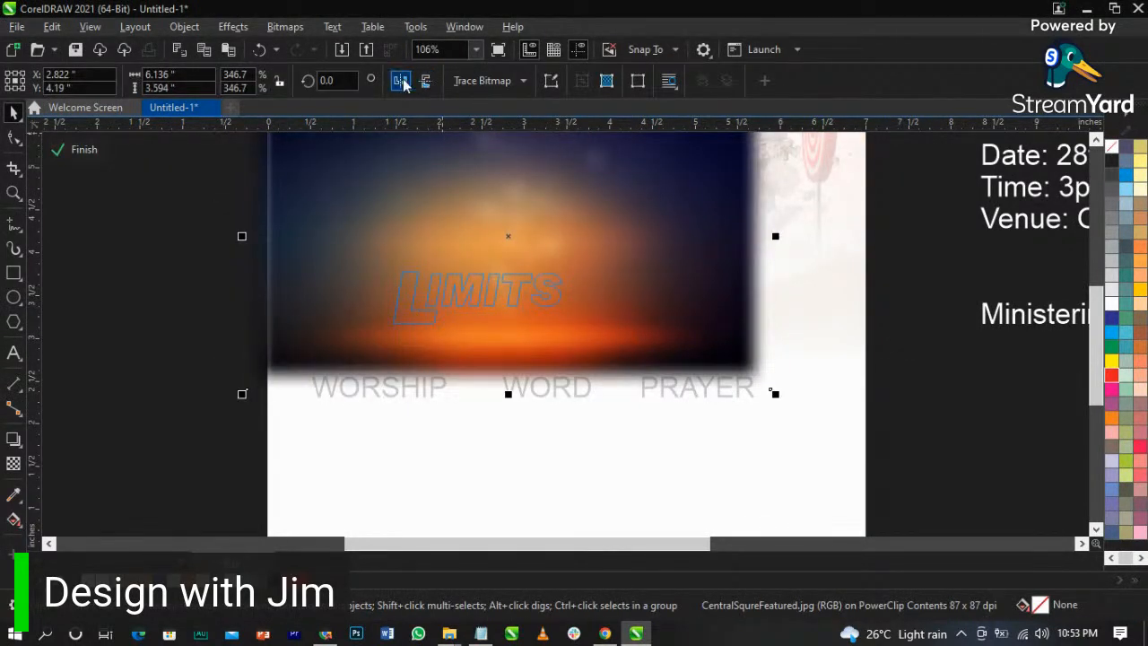
click(402, 83)
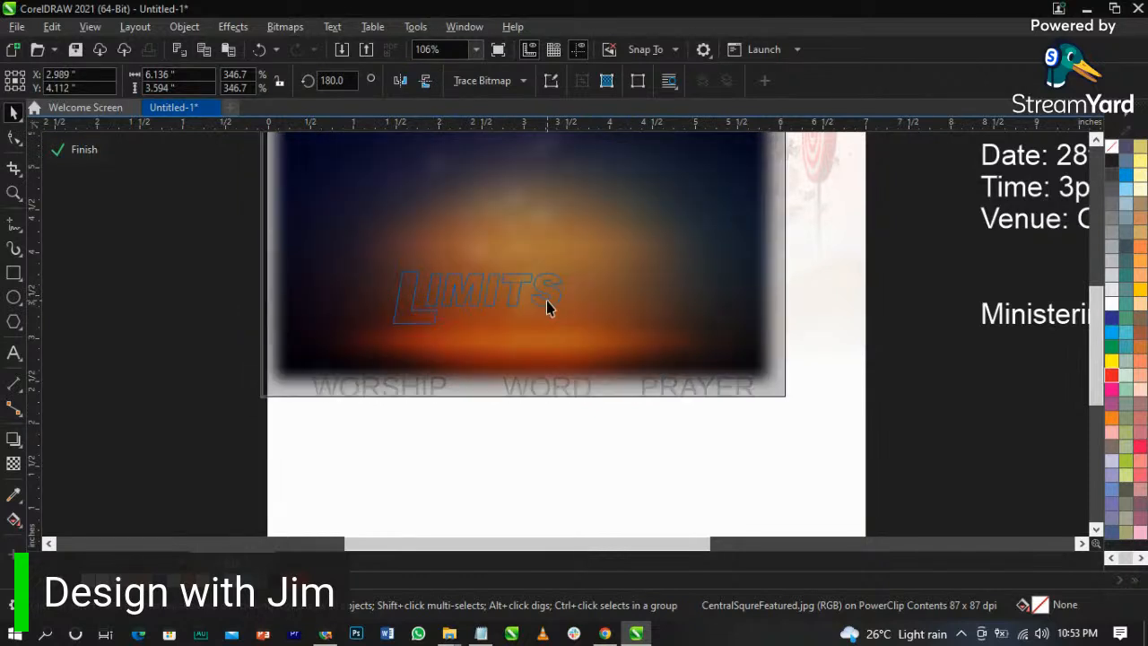
click(546, 303)
- Resize the LIMITS sunset image to about 3.94" × 2.31" and centre it near X 2.58", Y 4.04"
drag(790, 400, 653, 326)
drag(584, 269, 554, 296)
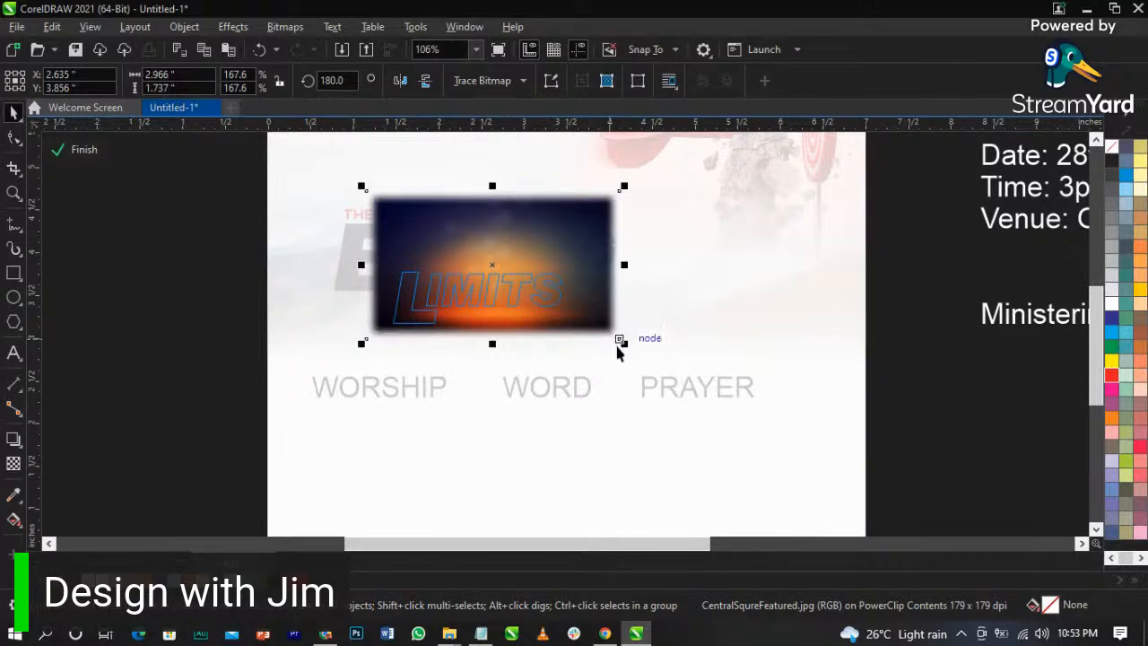
drag(651, 366, 656, 353)
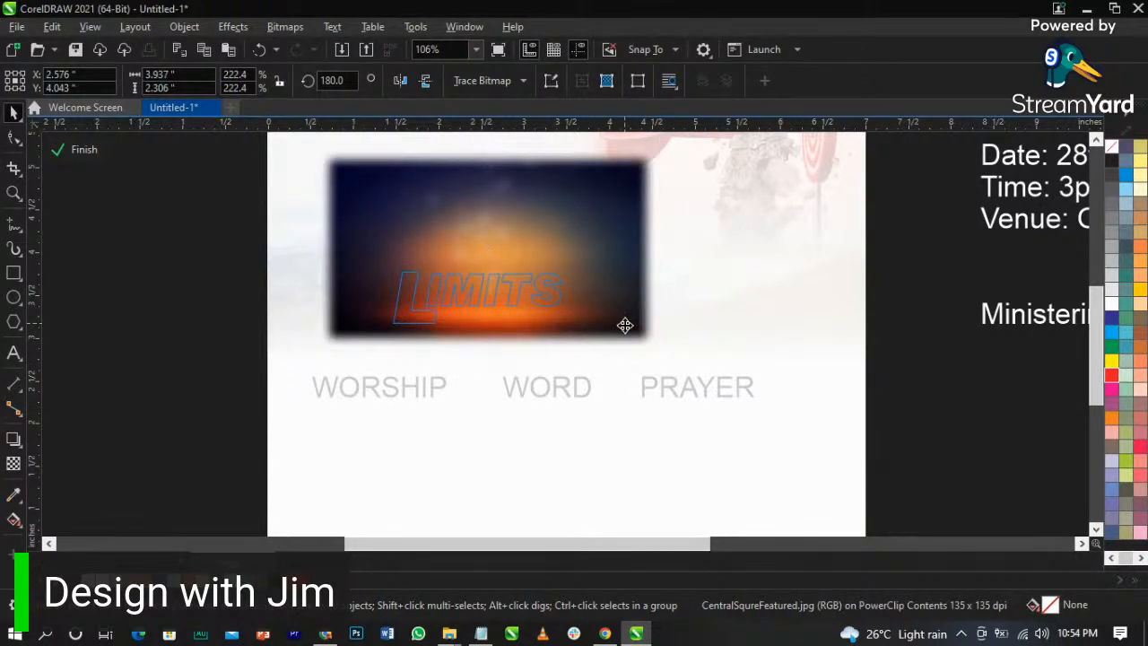
- Finish editing the LIMITS PowerClip and group it with the BREAKING lettering
ctrl+click(923, 400)
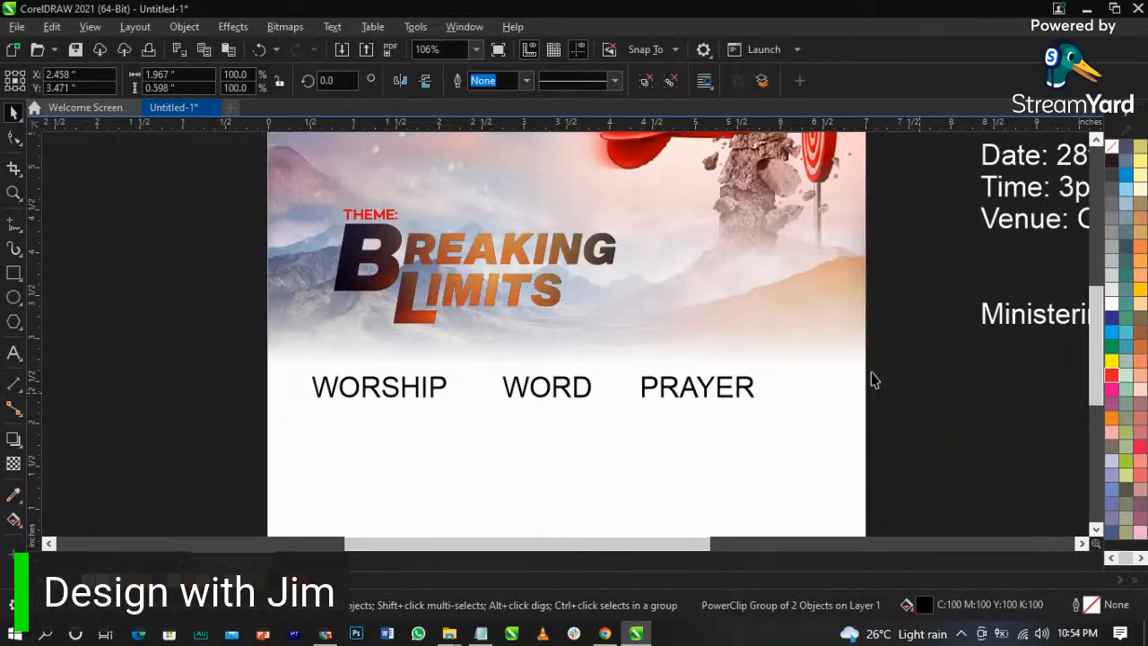
key(Escape)
scroll(476, 223, down, 2)
scroll(476, 223, up, 2)
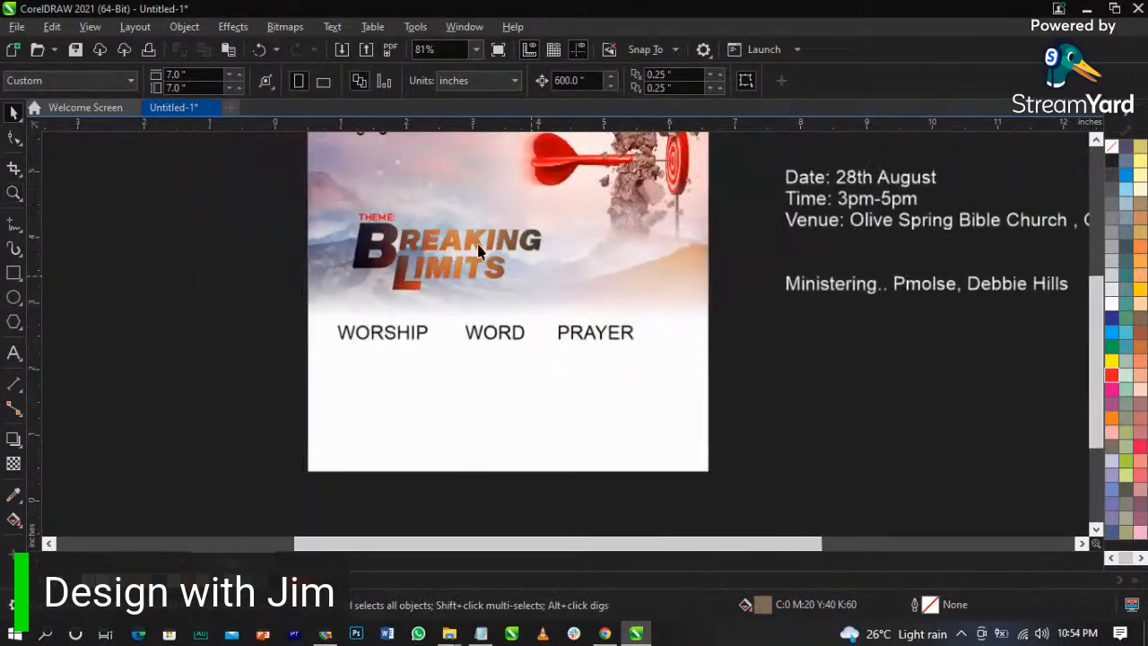
scroll(330, 224, up, 1)
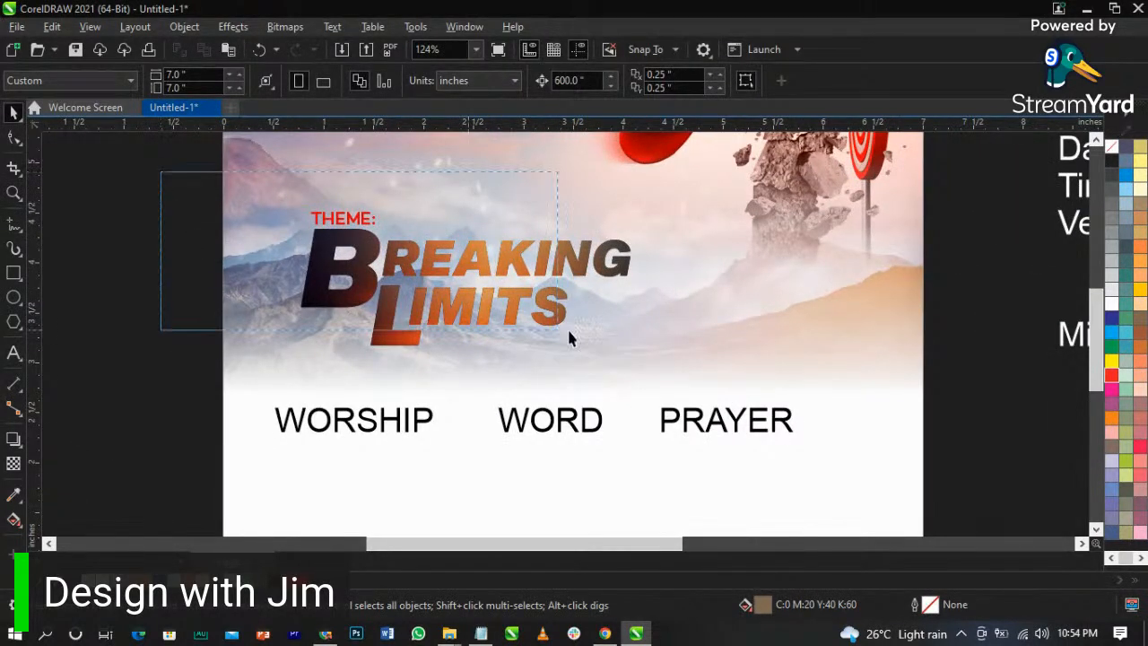
click(341, 218)
click(330, 269)
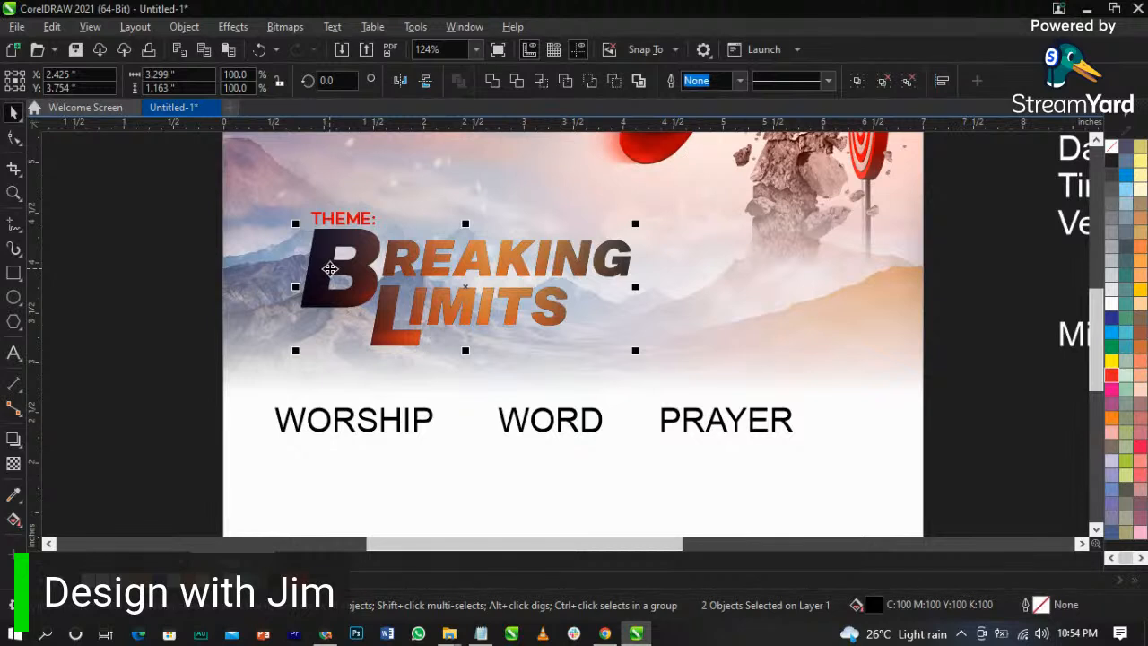
key(ctrl+g)
- Try the Overlay, Soft Light and Screen merge modes on the title group, finishing on Overlay
click(14, 464)
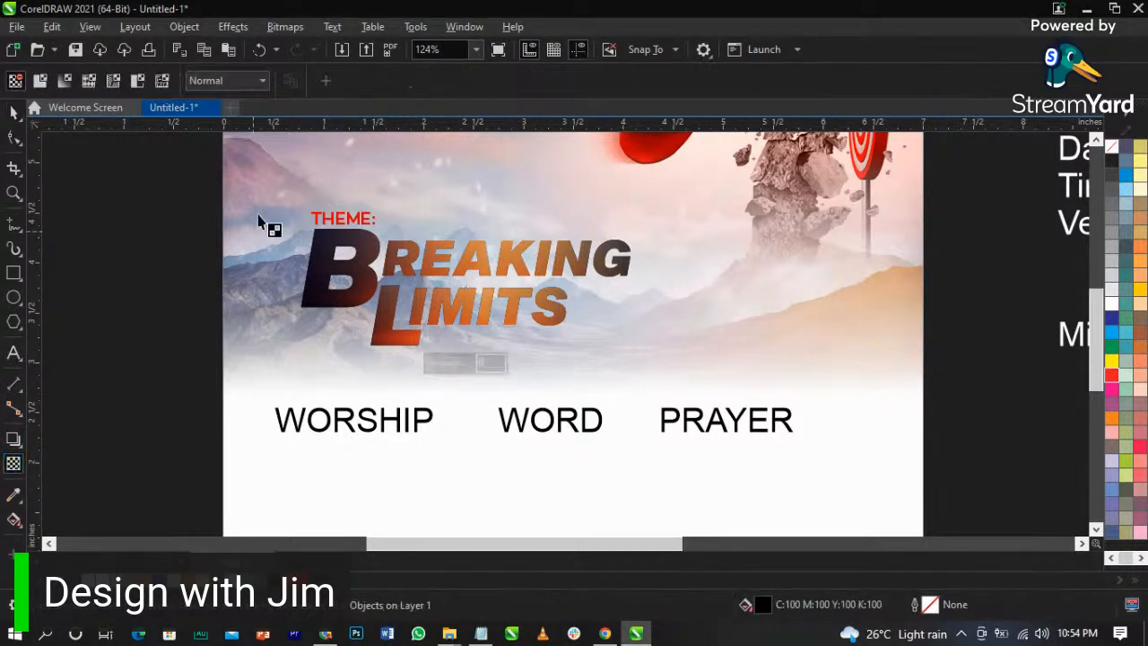
click(239, 79)
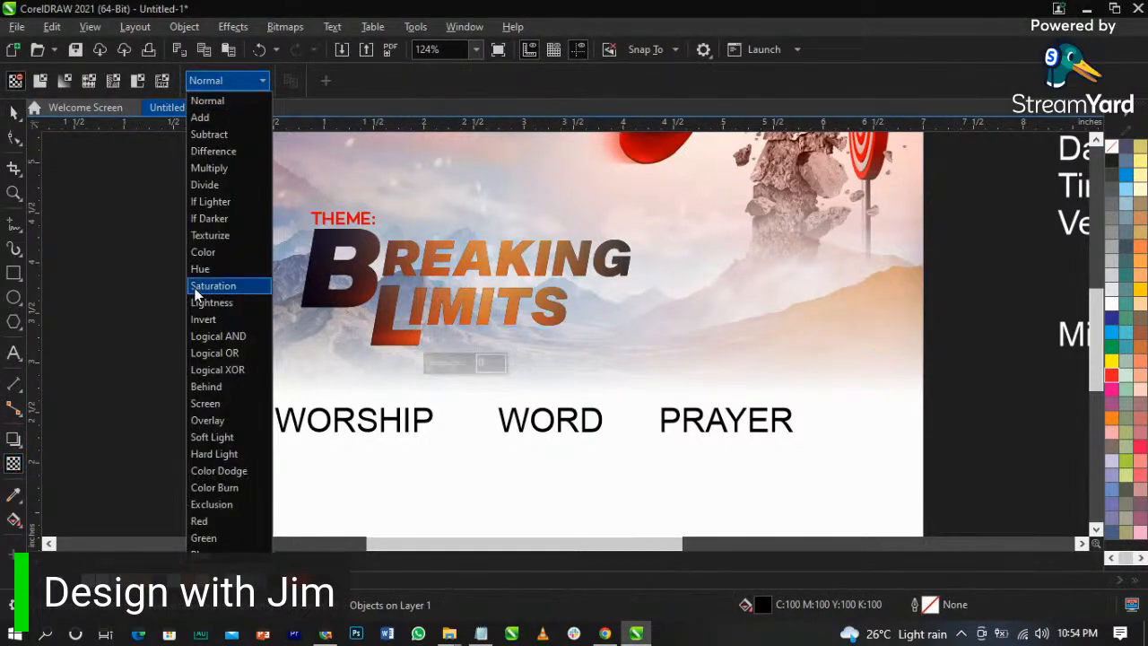
click(210, 420)
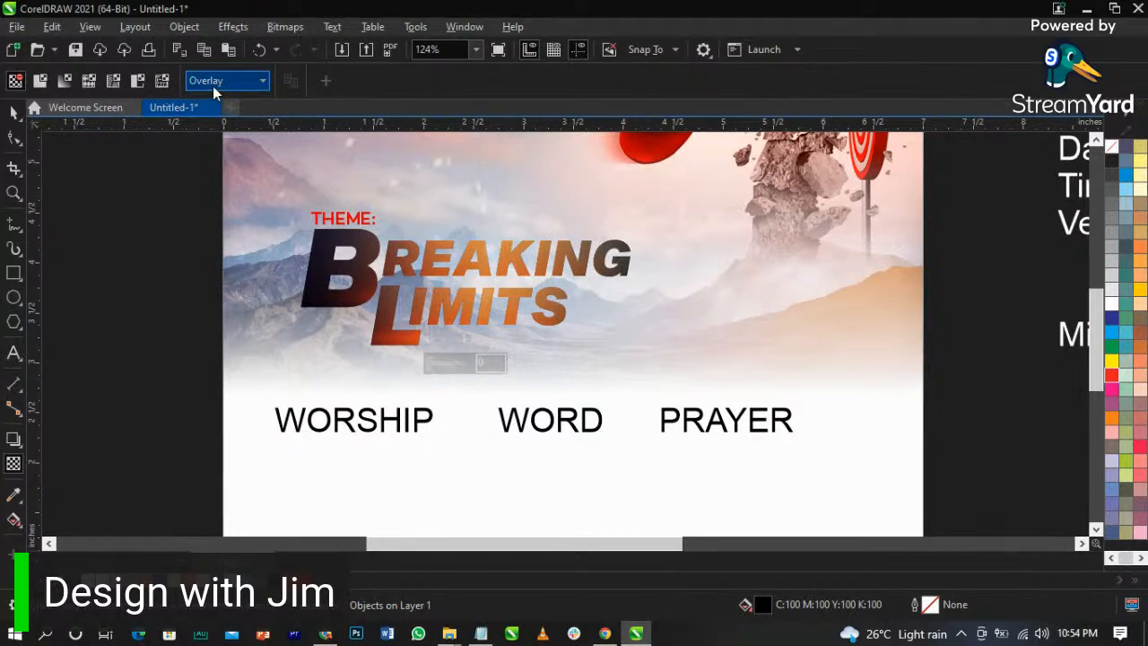
click(212, 86)
click(216, 438)
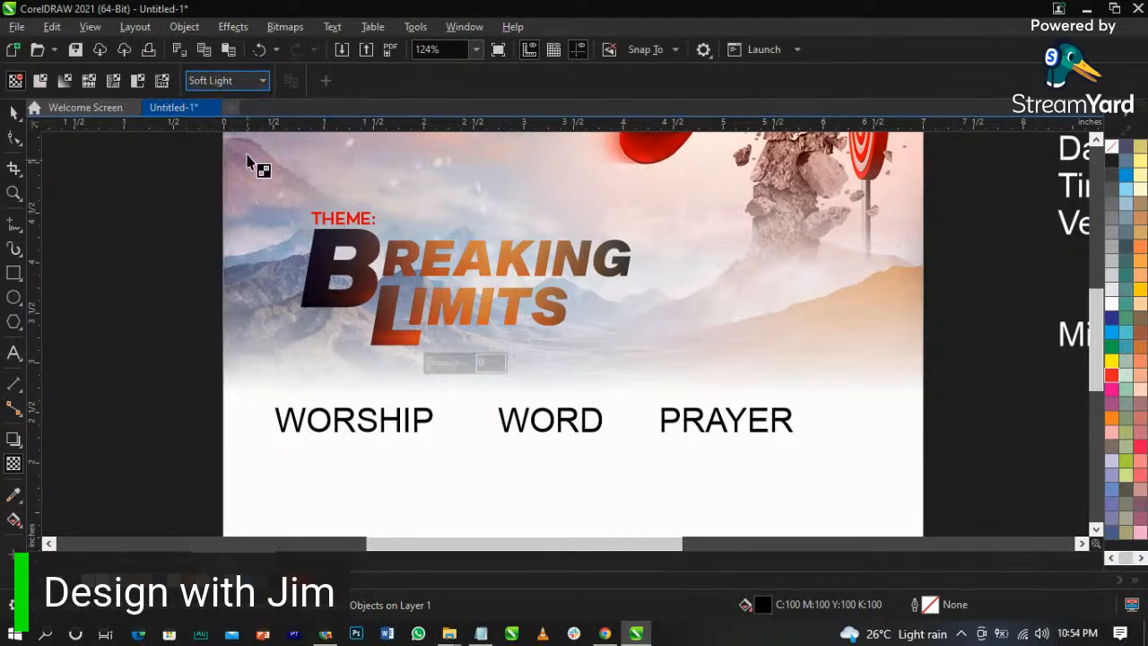
click(244, 80)
click(237, 403)
click(236, 80)
click(235, 425)
key(space)
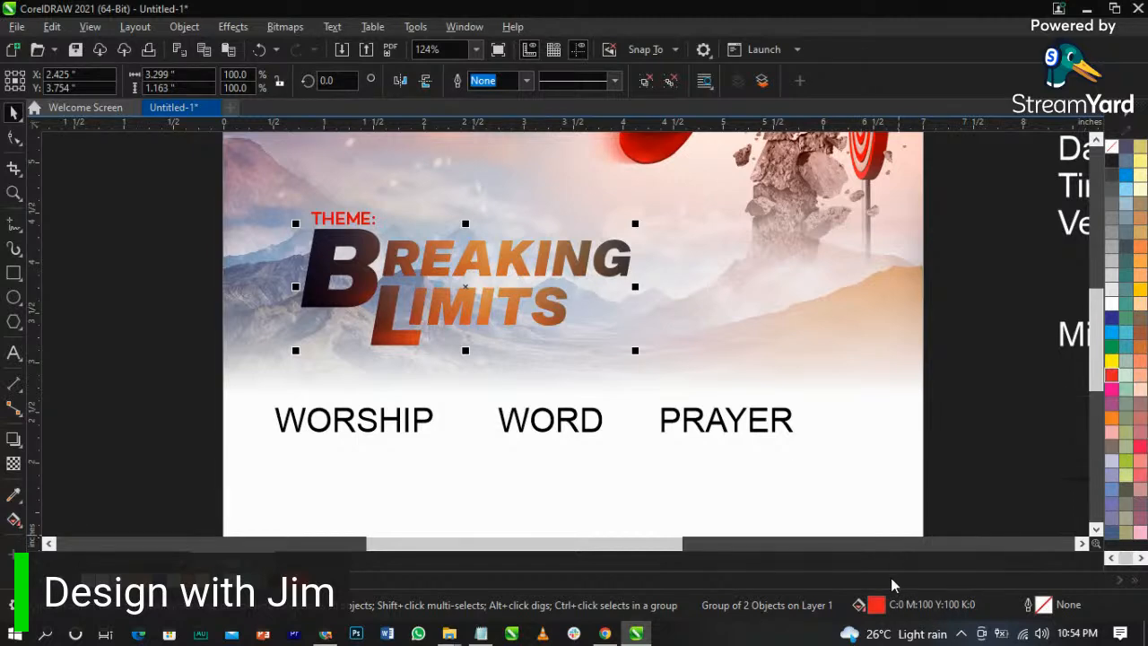
- Give the title group a dark red uniform fill of RGB 97, 2, 5 (#610205) using the RGB colour model
key(shift+F11)
drag(615, 83, 857, 93)
click(610, 181)
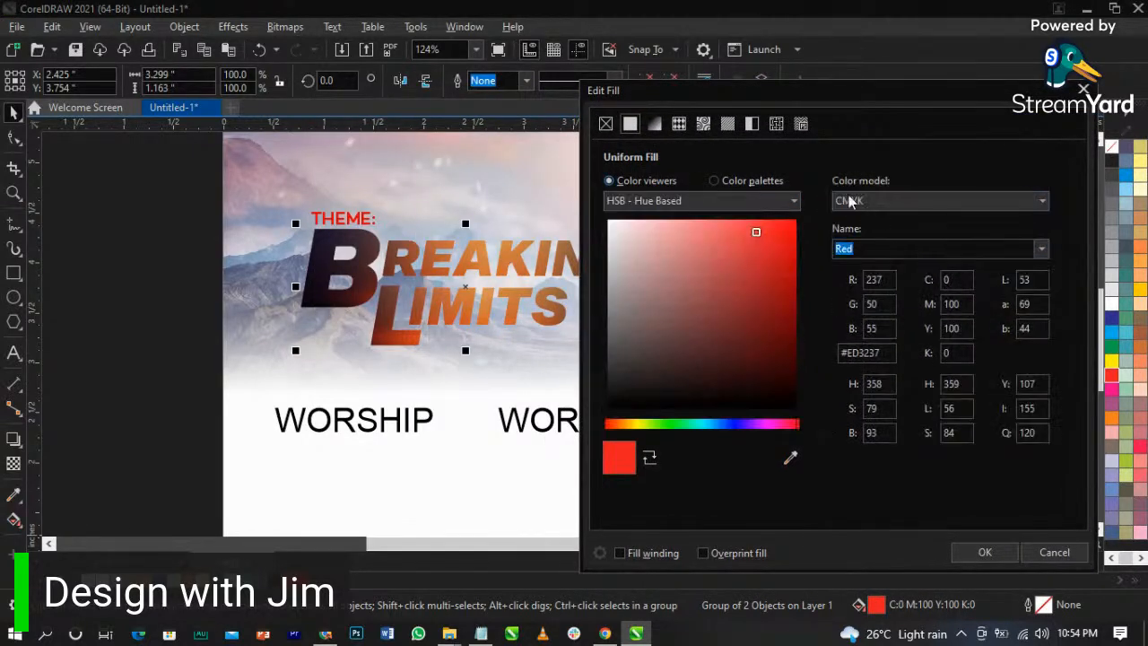
click(937, 201)
click(861, 243)
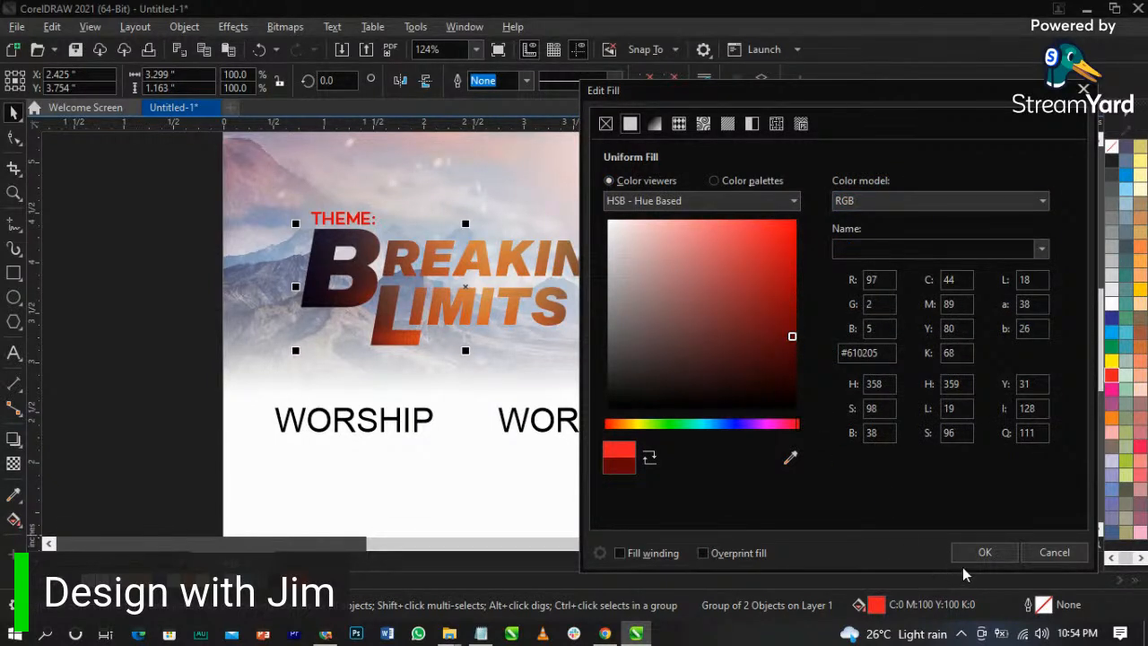
click(984, 553)
- Enlarge the THEME label and title group together to about 3.53" × 1.42" and centre them near X 2.45", Y 3.89"
scroll(604, 295, down, 2)
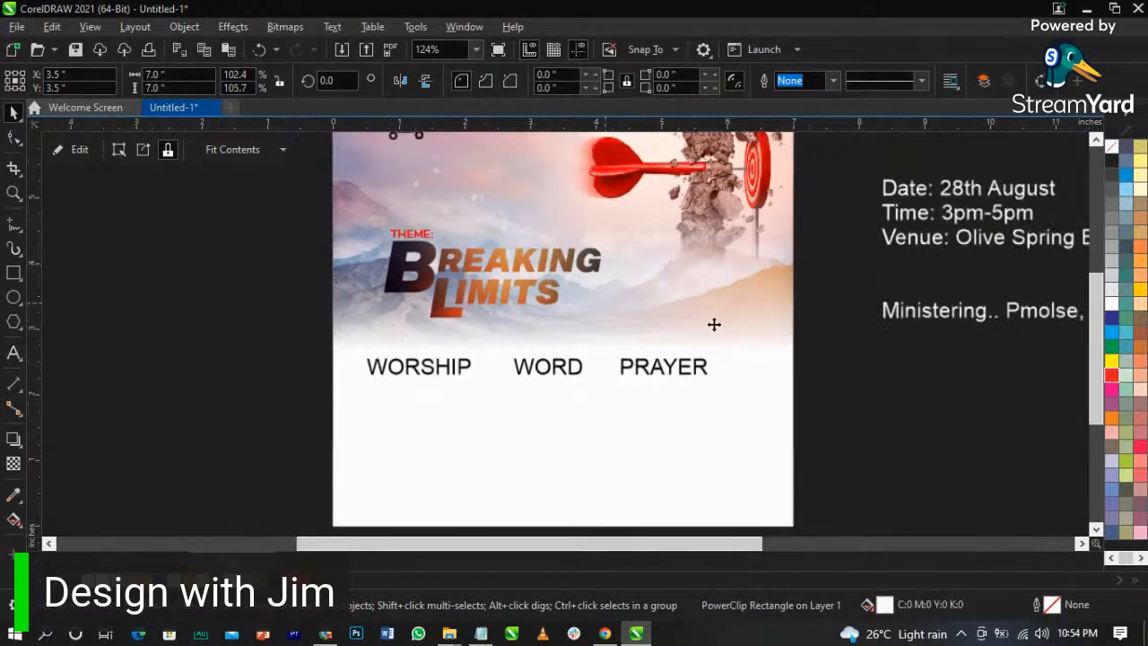
click(545, 261)
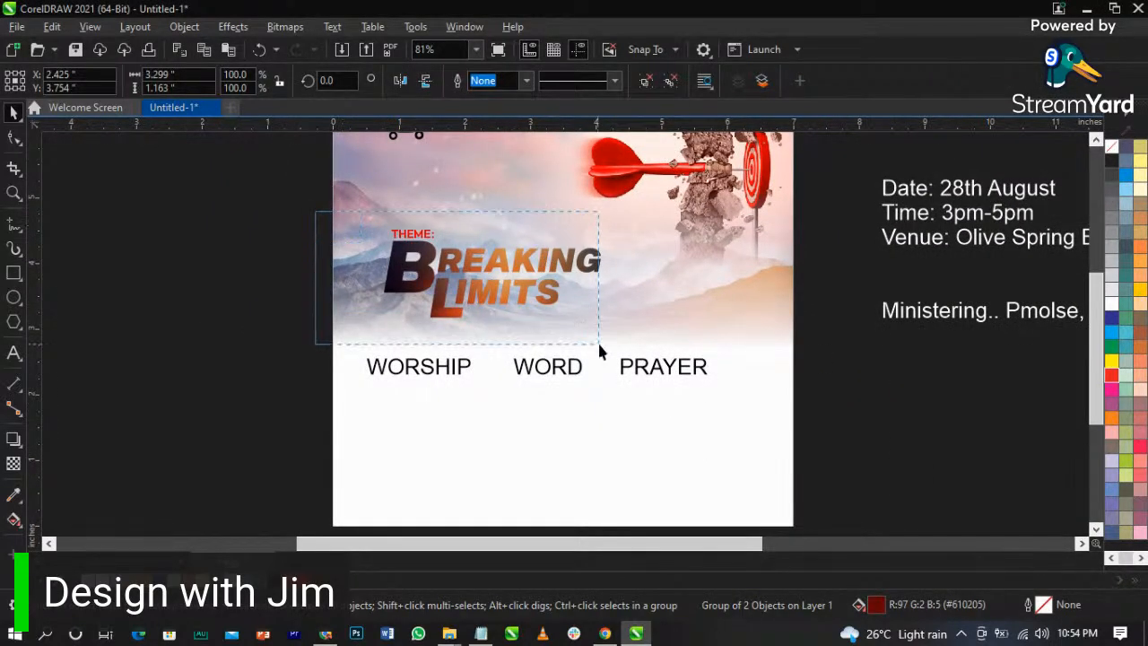
key(ctrl+u)
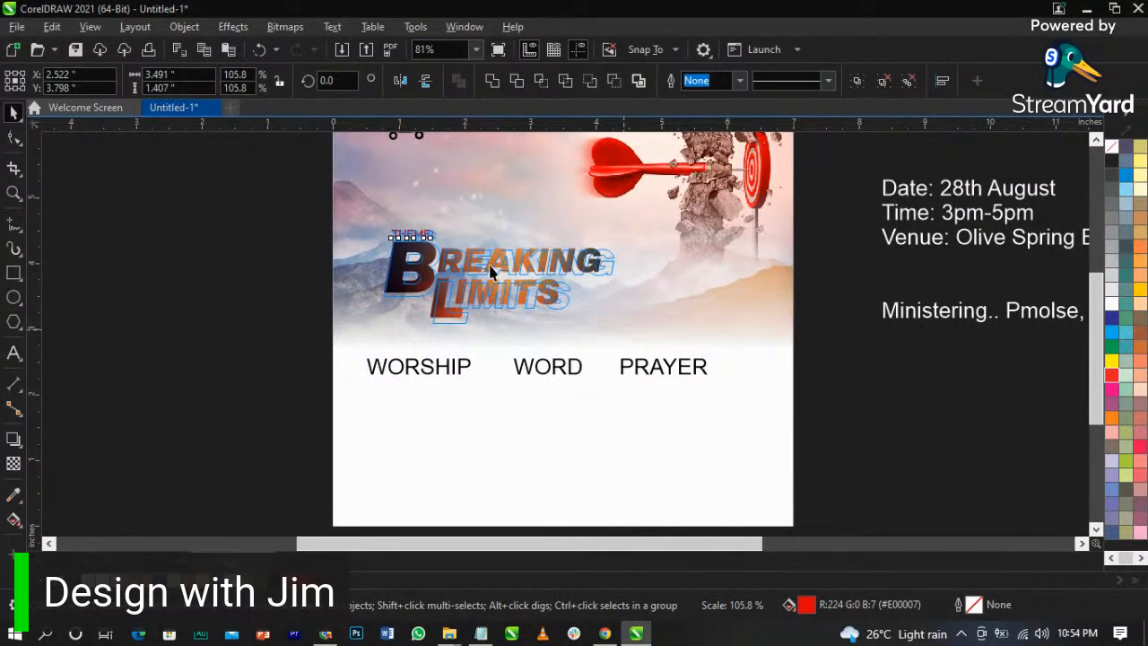
scroll(494, 273, up, 2)
drag(475, 261, 466, 250)
drag(708, 370, 710, 372)
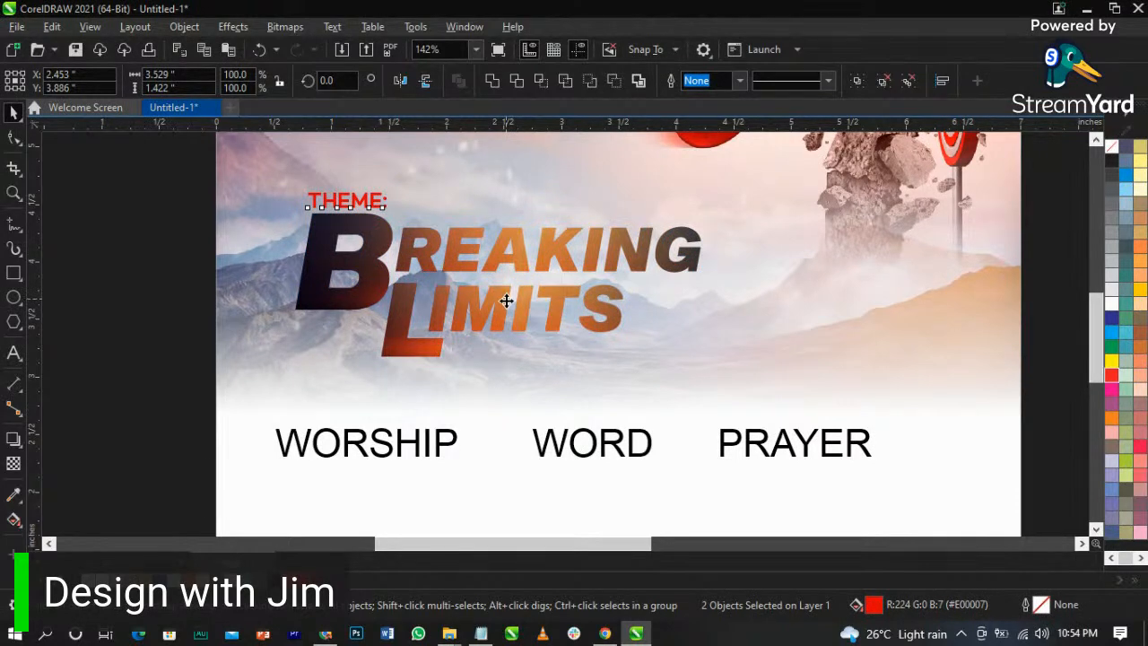
scroll(506, 302, down, 4)
key(Escape)
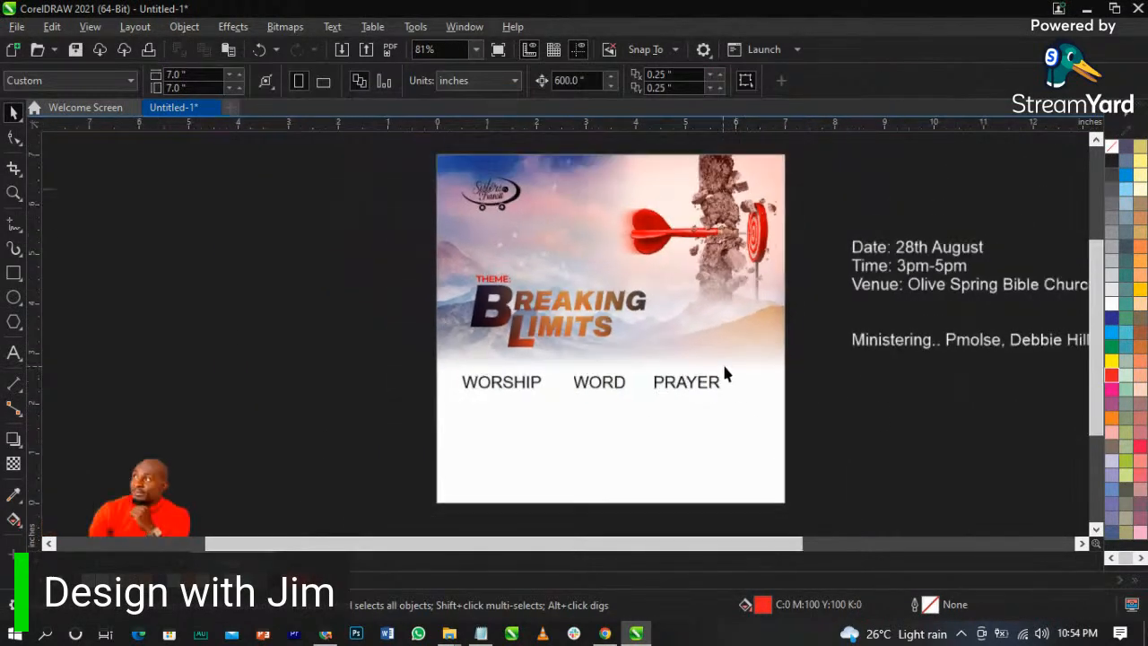
- Move the spare lens flare image to the page's left edge beside the title, near X -0.51", Y 4.32"
scroll(545, 332, down, 3)
drag(331, 275, 577, 334)
scroll(651, 336, up, 6)
drag(279, 338, 230, 312)
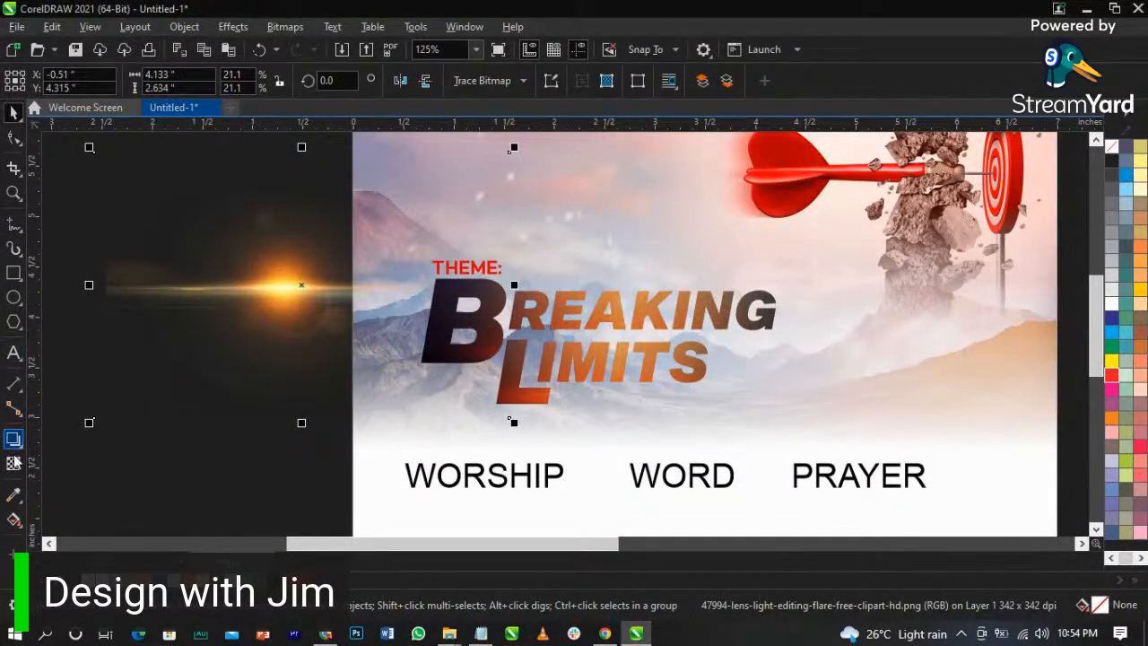
- Fade the lens flare's left side with a linear transparency and convert the result to a bitmap
drag(135, 303, 124, 297)
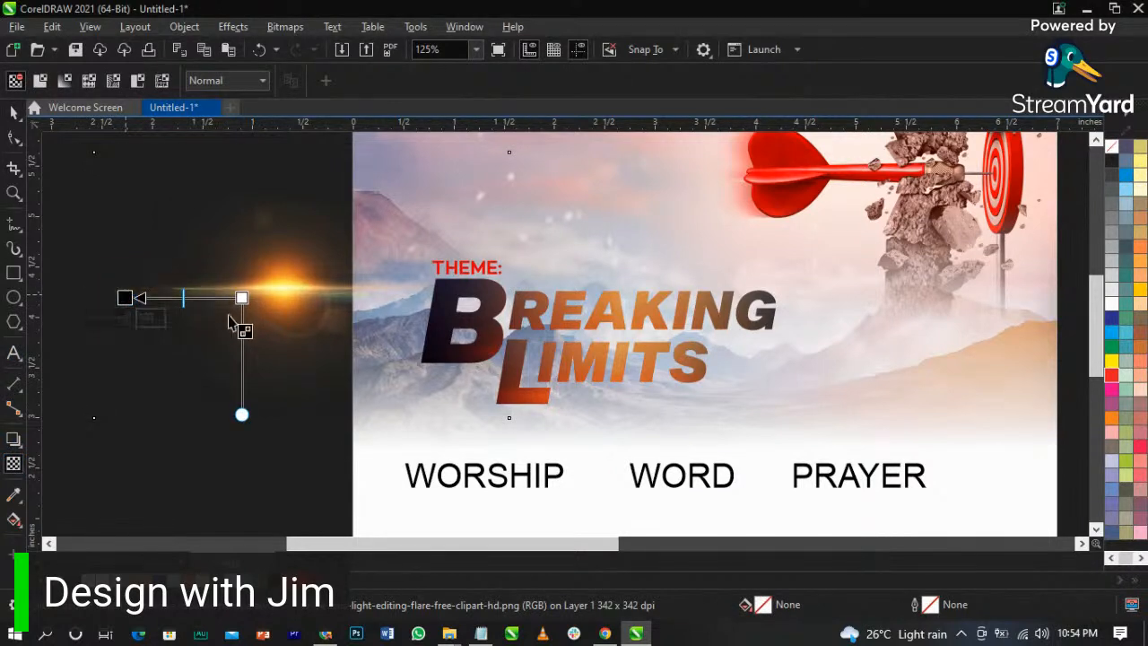
drag(241, 298, 247, 298)
click(284, 27)
click(293, 44)
click(582, 411)
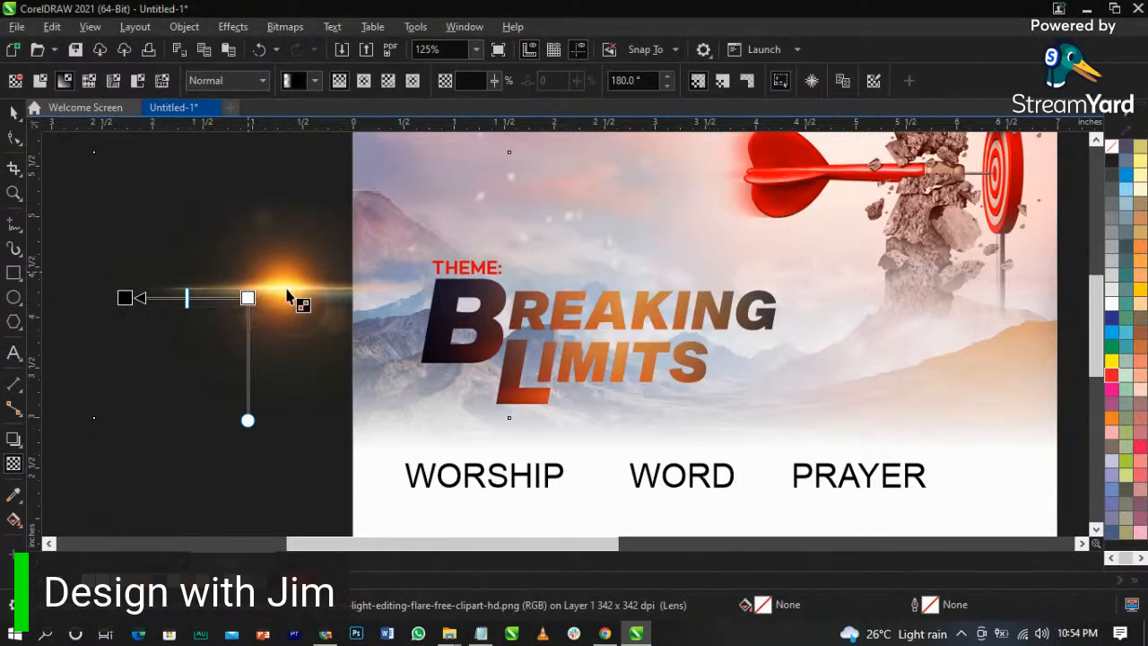
- Fade the flare's upper and lower edges with linear transparencies, converting it to a 300 dpi RGB bitmap with transparent background each time
drag(288, 217, 289, 214)
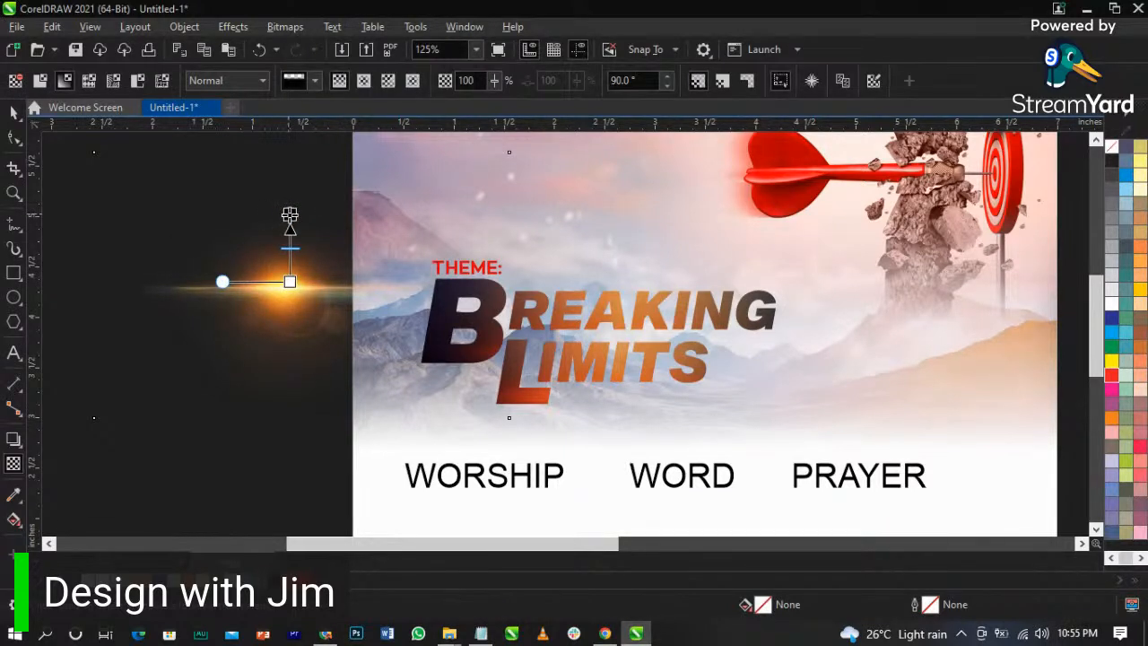
click(271, 27)
click(292, 45)
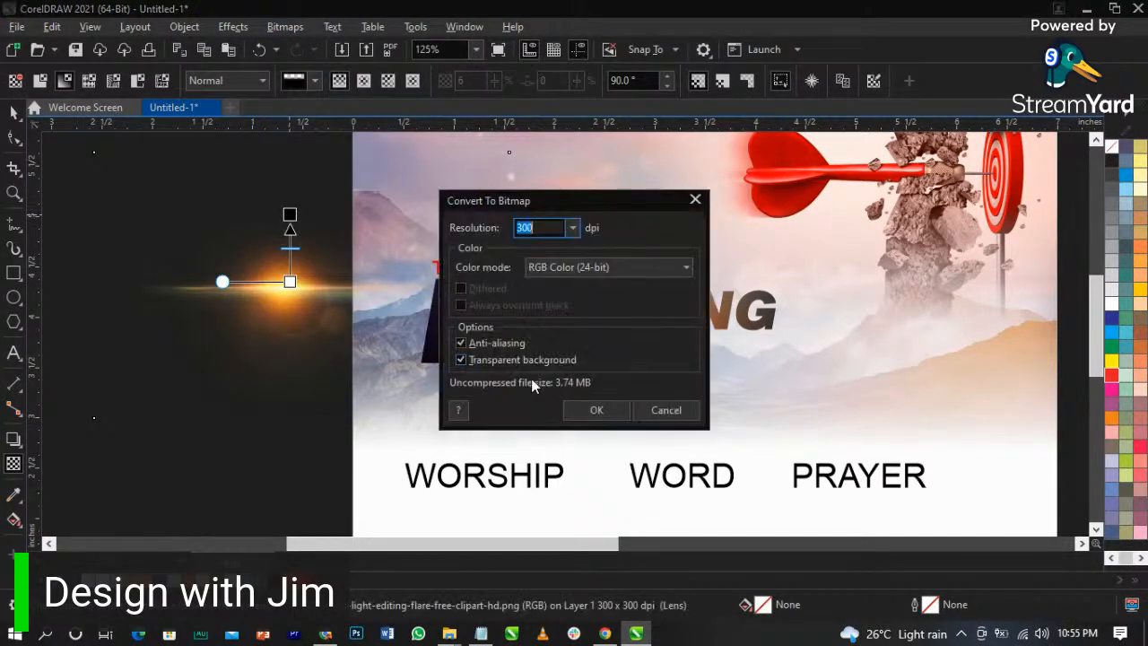
click(593, 412)
drag(293, 298, 293, 387)
click(293, 28)
click(303, 47)
click(597, 409)
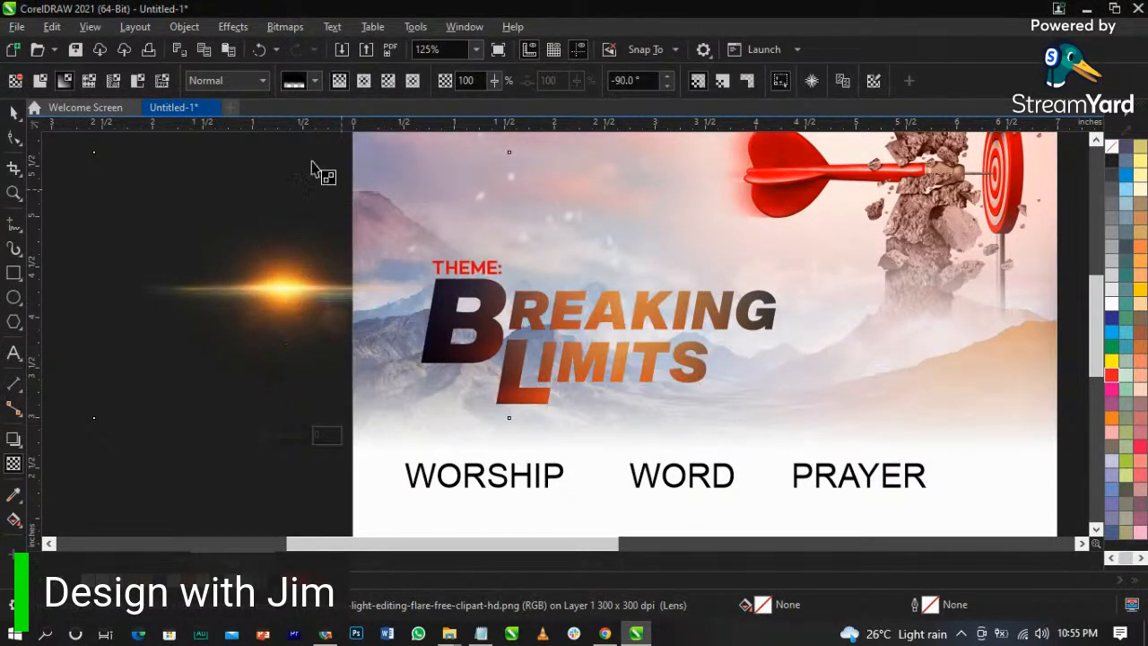
- Set the flare's merge mode to Screen, place it between the title lines, and scale it to about 2.97" × 1.90"
click(229, 80)
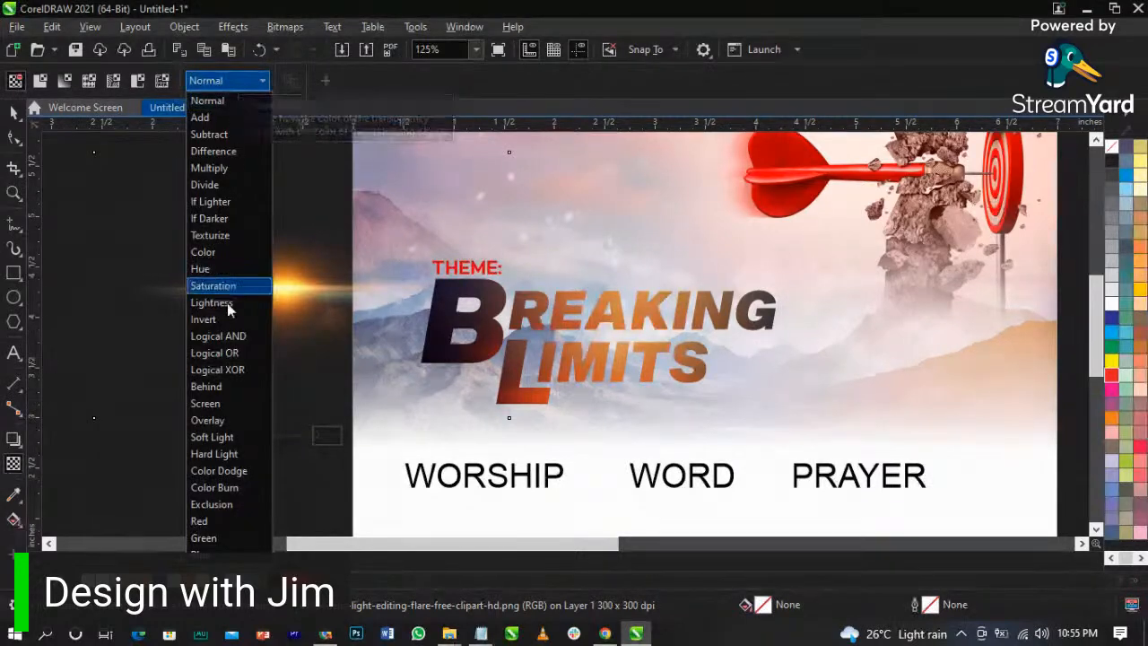
click(224, 402)
drag(282, 287, 616, 323)
drag(819, 465, 762, 470)
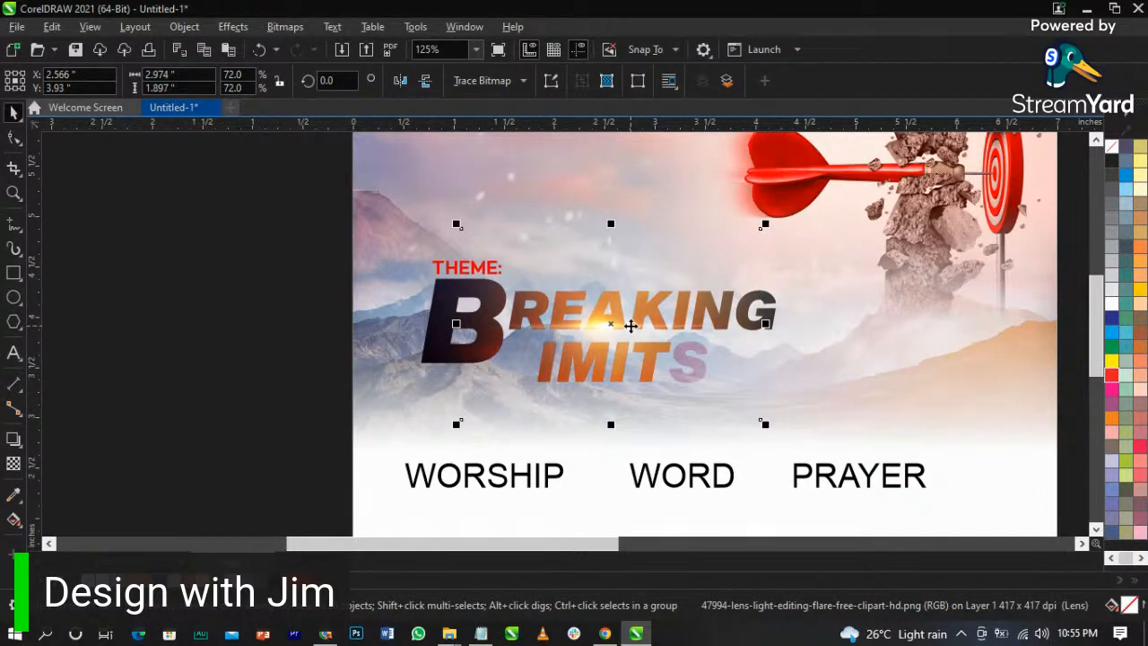
- Move the flare aside to the right and select the IMITS and L text inside the title group to inspect them
scroll(630, 326, up, 2)
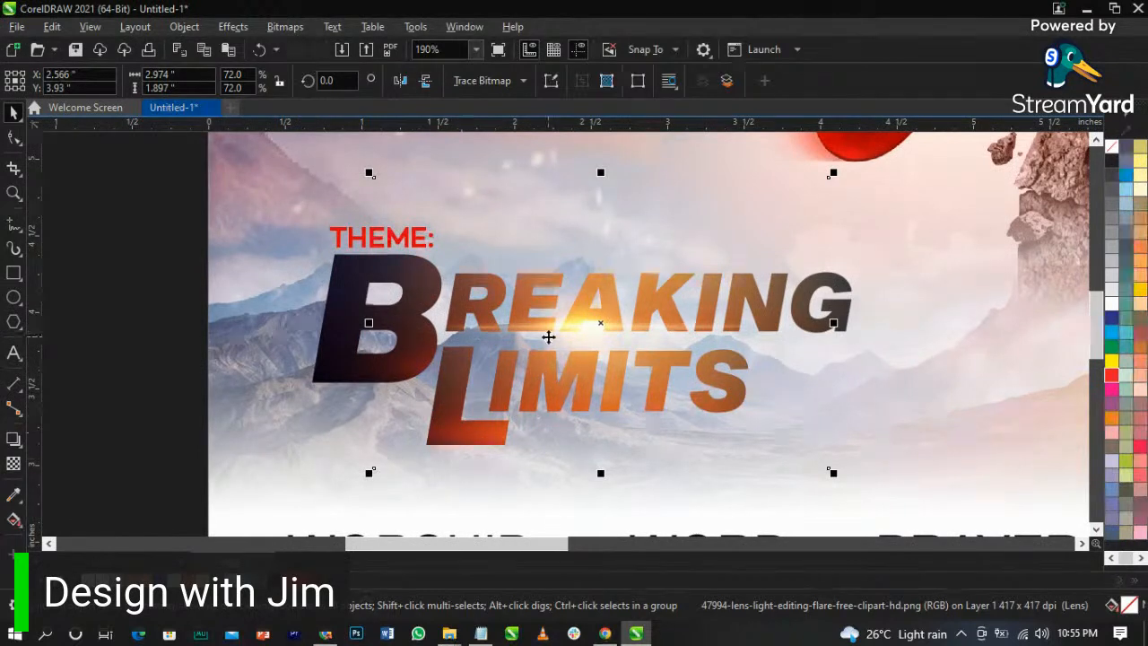
drag(525, 337, 825, 339)
click(615, 389)
ctrl+click(615, 384)
ctrl+click(615, 384)
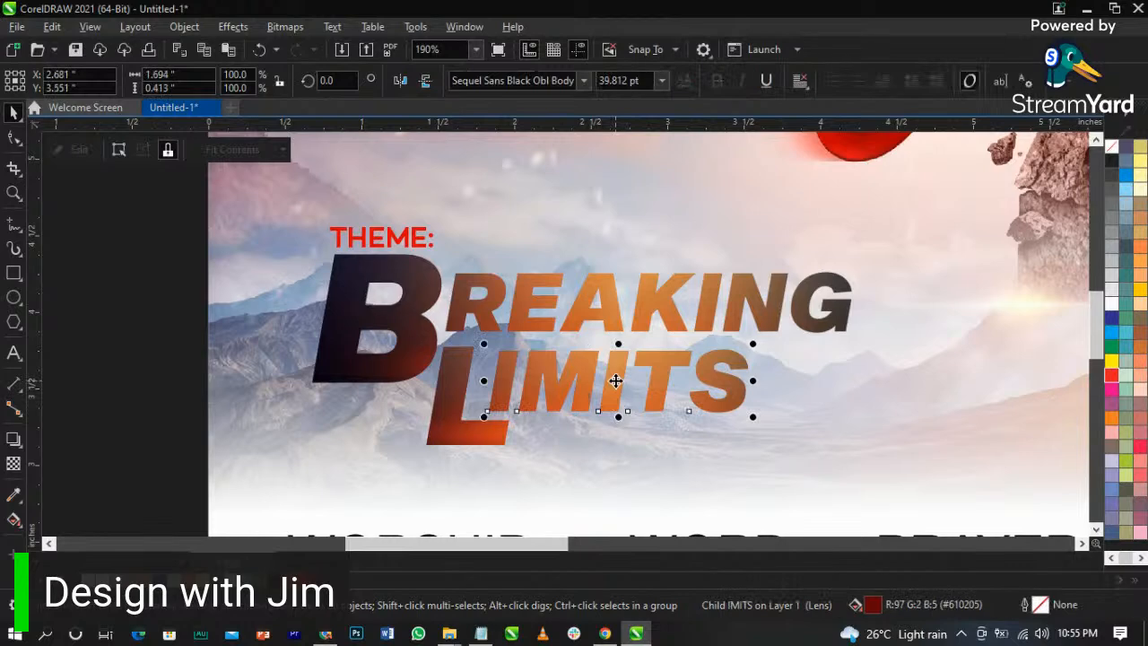
ctrl+click(450, 381)
scroll(451, 381, up, 3)
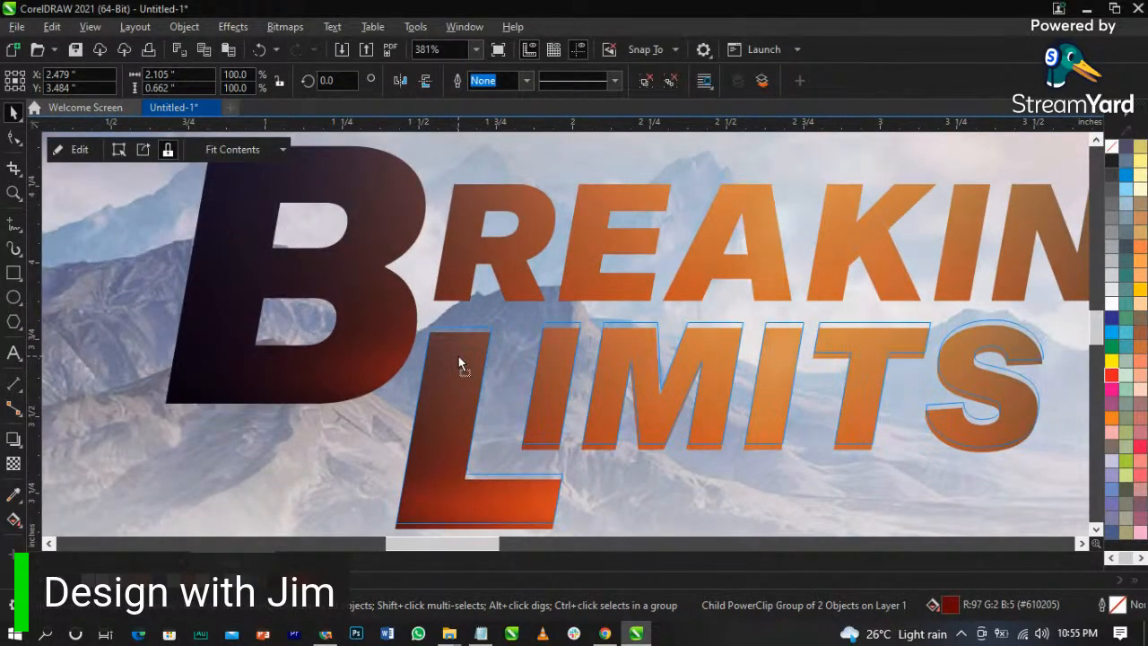
ctrl+click(459, 355)
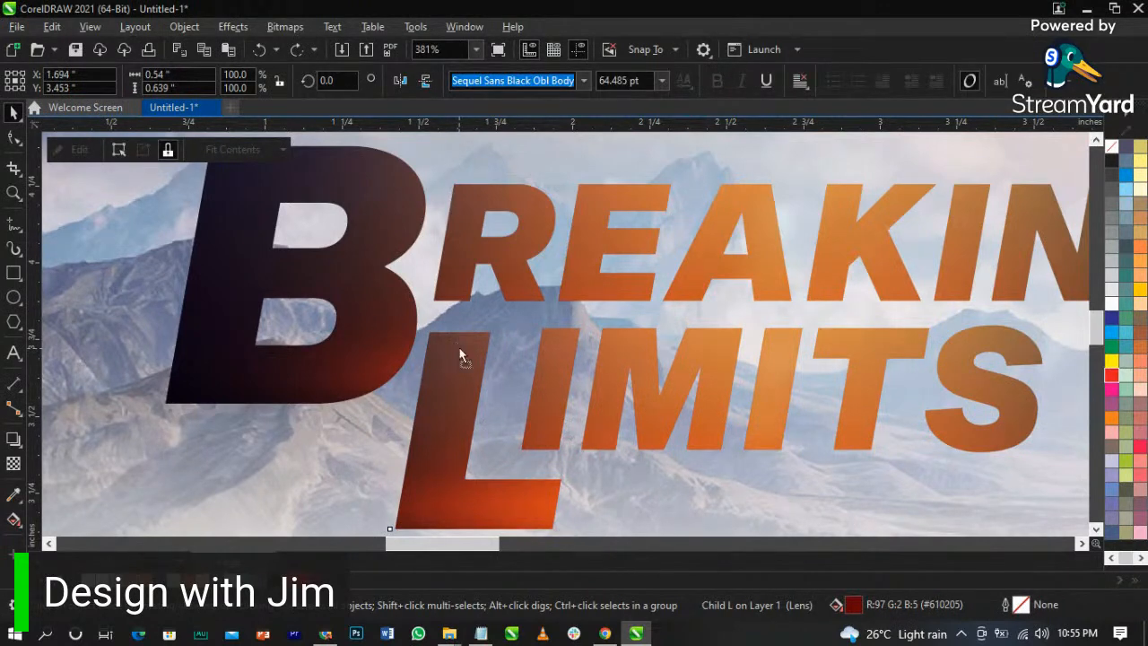
- Move the lens flare back between the two title lines, centred near X 3.01", Y 3.81"
scroll(456, 343, down, 2)
click(807, 299)
click(909, 302)
drag(910, 302, 610, 338)
scroll(611, 338, up, 2)
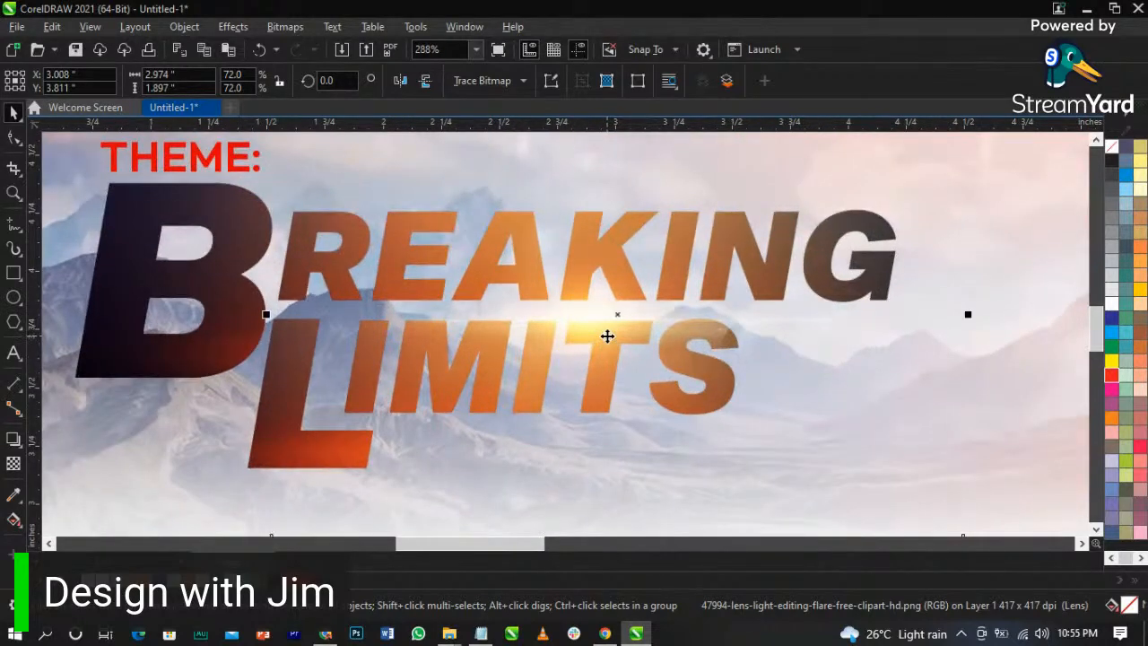
scroll(607, 335, down, 2)
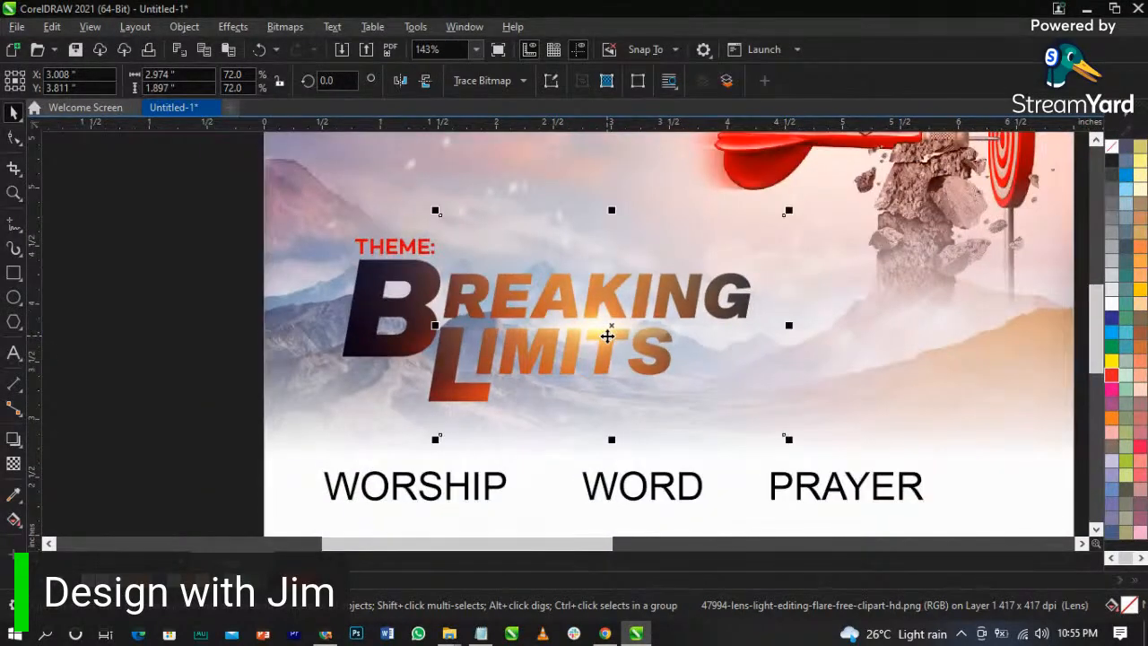
drag(607, 335, 568, 312)
key(ctrl+z)
scroll(568, 310, down, 2)
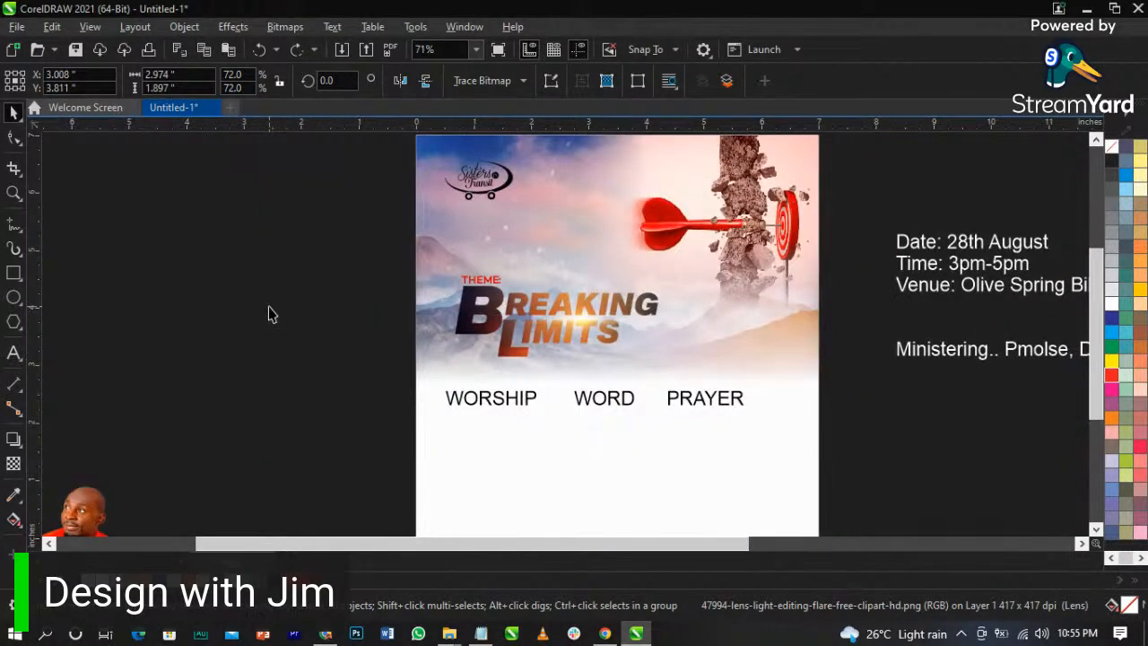
- Scale the lens flare down about its centre to about 2.80" × 1.79" and deselect it
scroll(637, 333, up, 1)
scroll(644, 334, up, 1)
drag(711, 426, 700, 419)
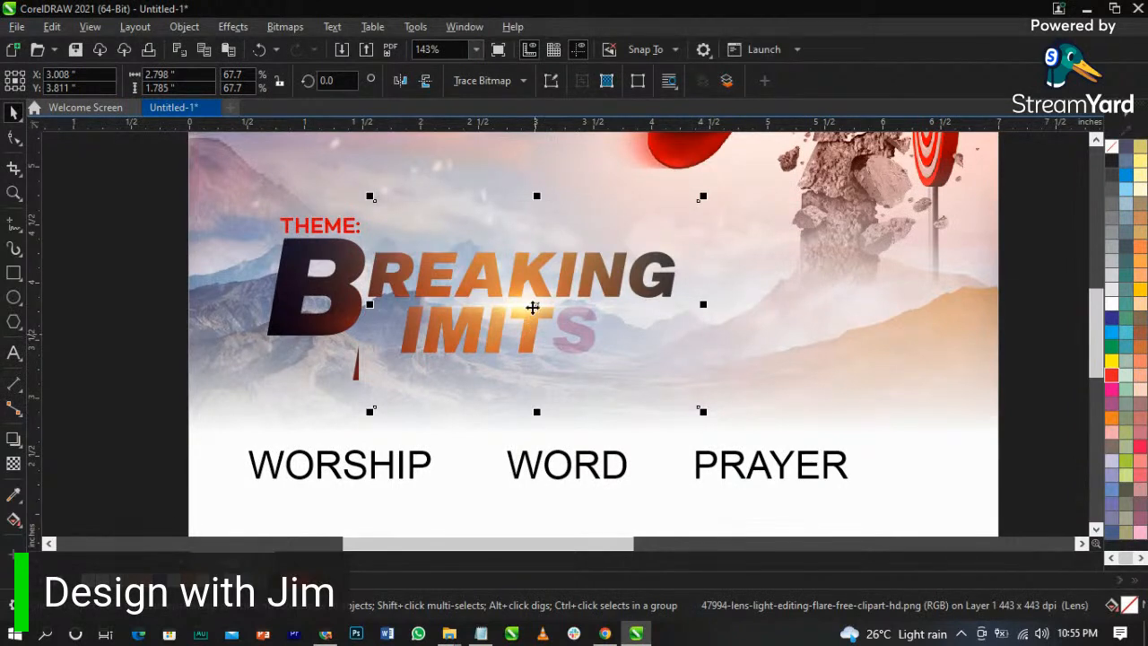
click(534, 306)
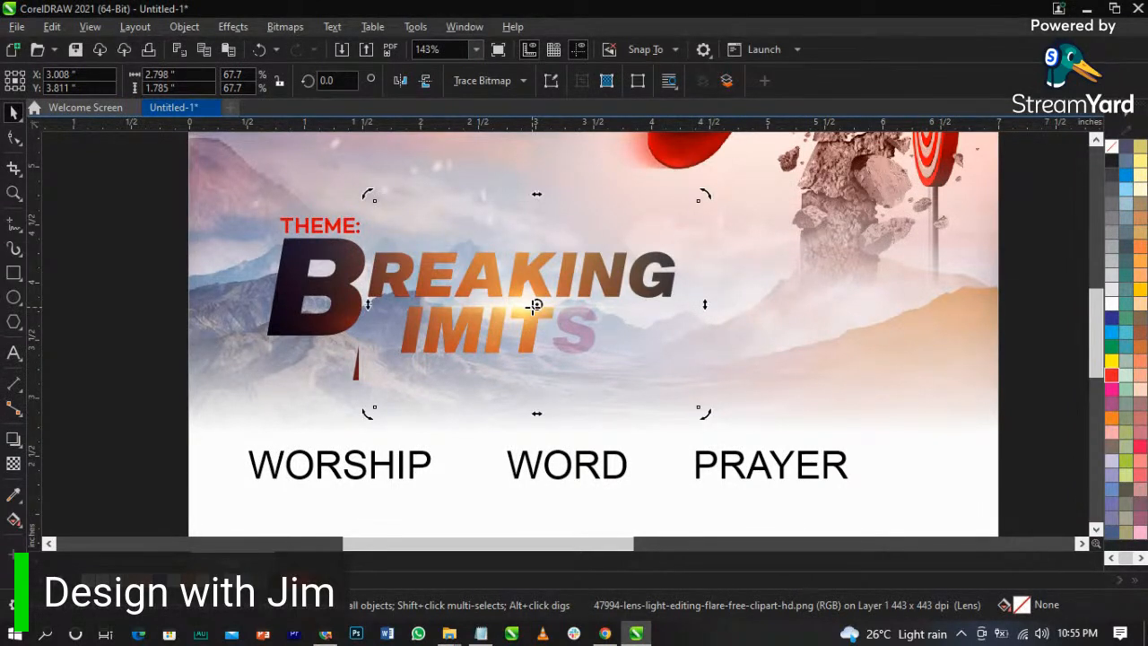
scroll(534, 307, down, 4)
click(902, 416)
scroll(533, 315, down, 4)
- Shrink the lens flare on the title a little further and nudge it slightly left
key(z)
drag(308, 239, 758, 389)
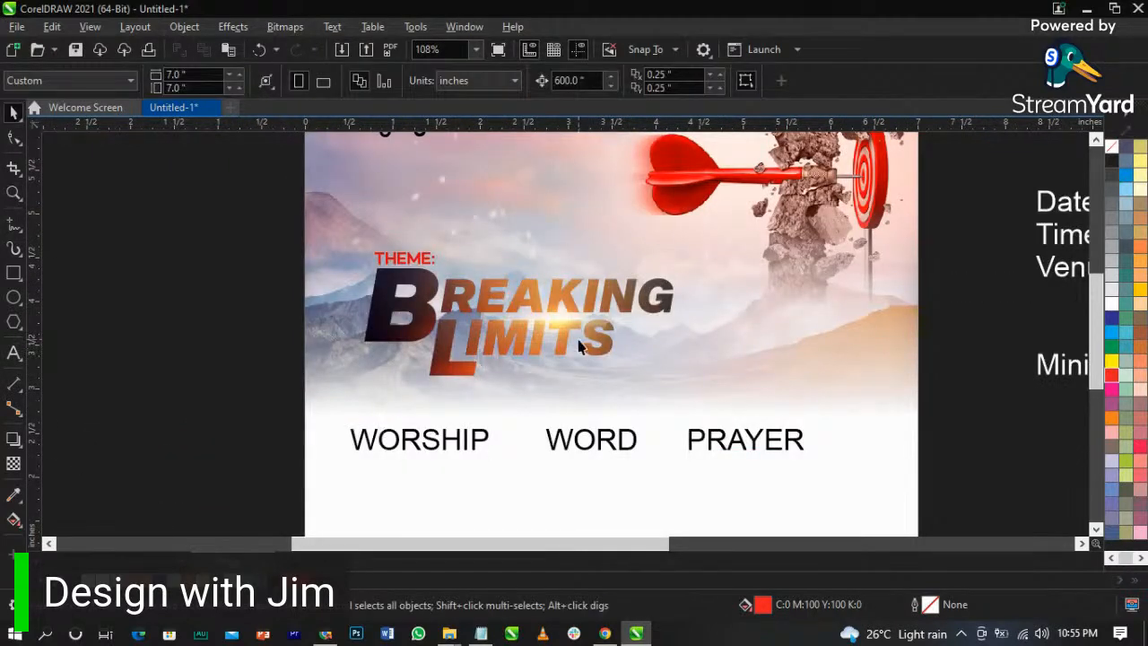
click(579, 345)
drag(697, 413, 672, 368)
scroll(564, 323, up, 3)
drag(564, 322, 559, 323)
scroll(559, 322, down, 3)
scroll(524, 294, down, 5)
key(z)
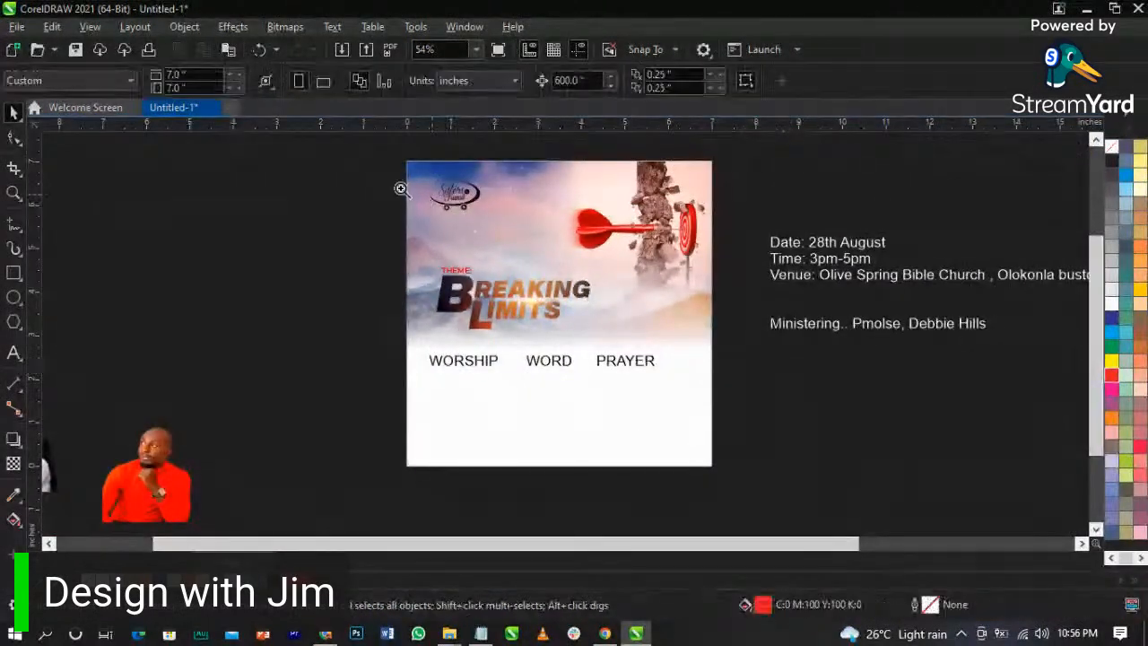
- Set the font of the WORSHIP, WORD, PRAYER text line to Sequel Sans Black Body
click(764, 474)
key(space)
scroll(783, 403, down, 4)
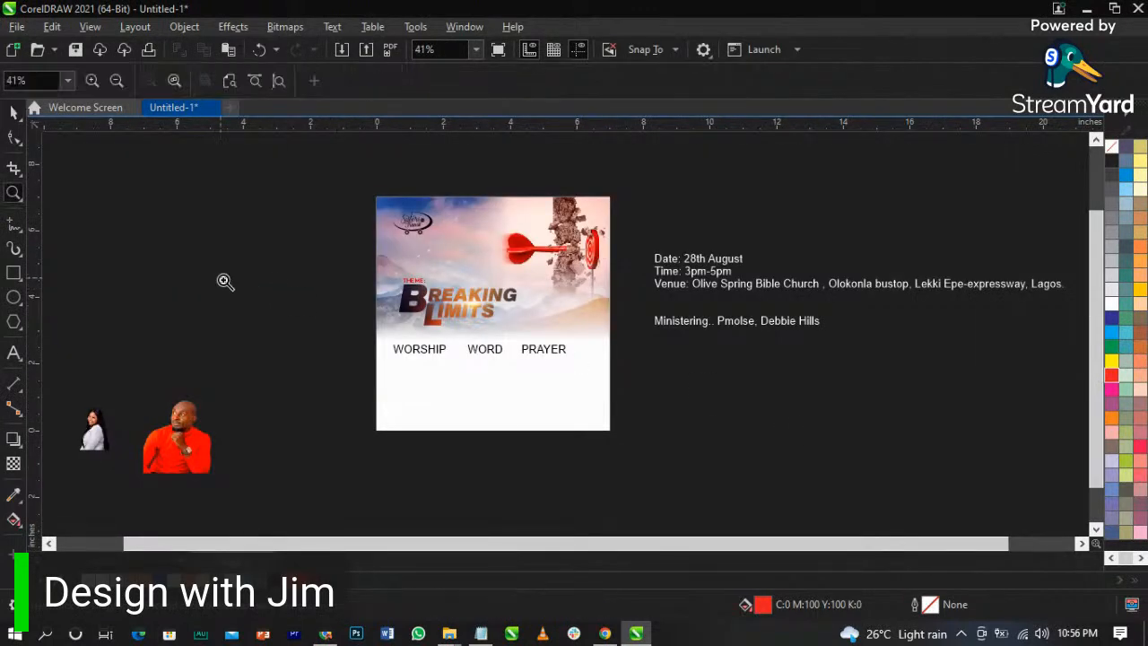
scroll(480, 363, up, 3)
scroll(487, 352, up, 2)
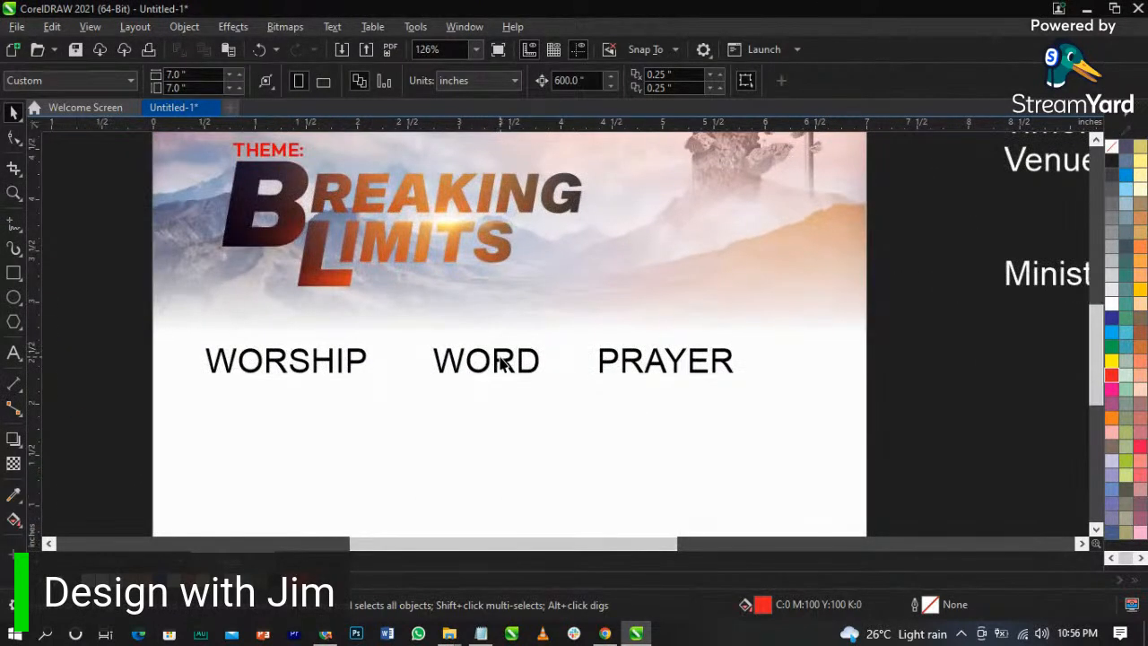
click(505, 359)
click(581, 80)
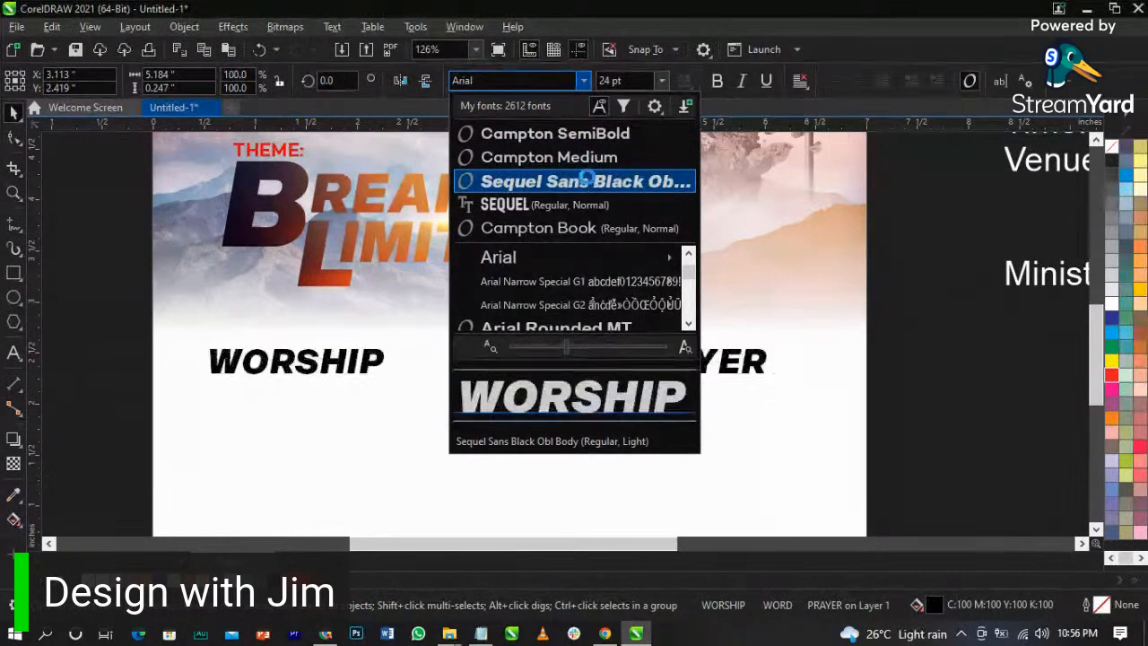
click(538, 82)
text(seq)
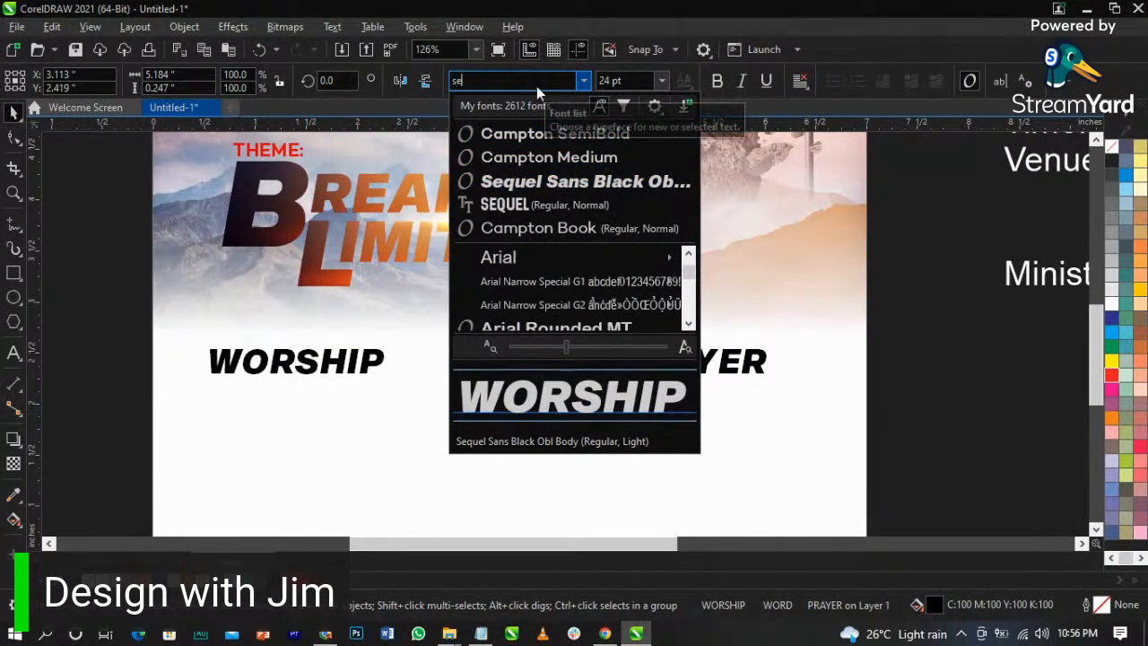
key(Down)
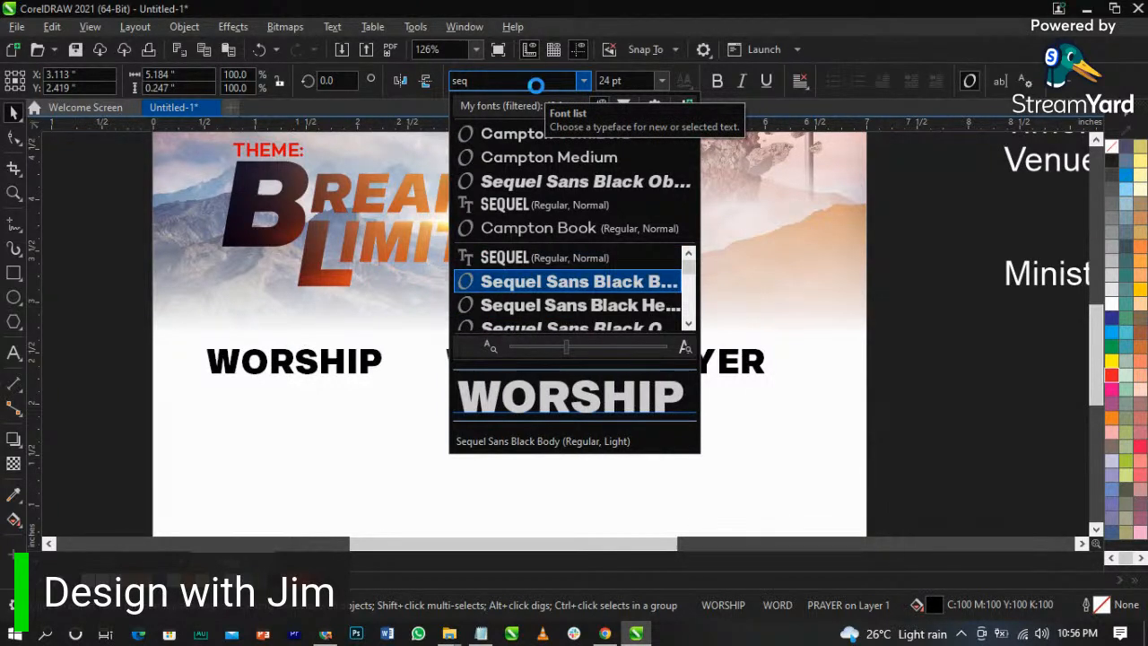
key(Return)
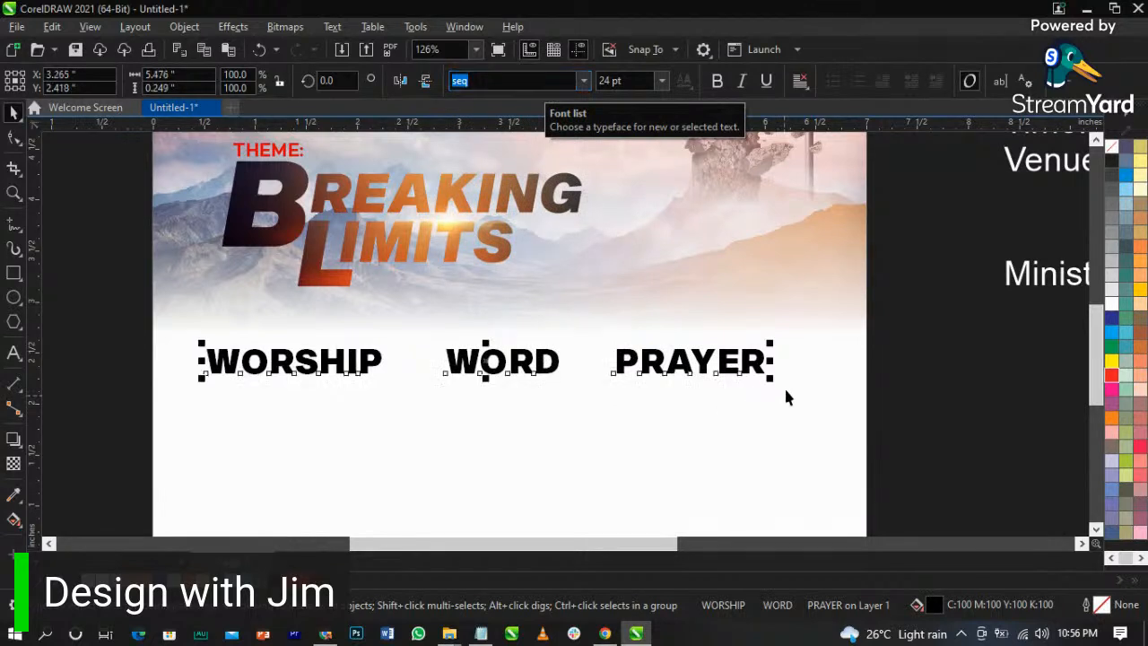
- Scale the WORSHIP, WORD, PRAYER line down to about 2.16" wide and place it directly beneath LIMITS, centred near X 3.17", Y 3.22"
drag(774, 376, 453, 404)
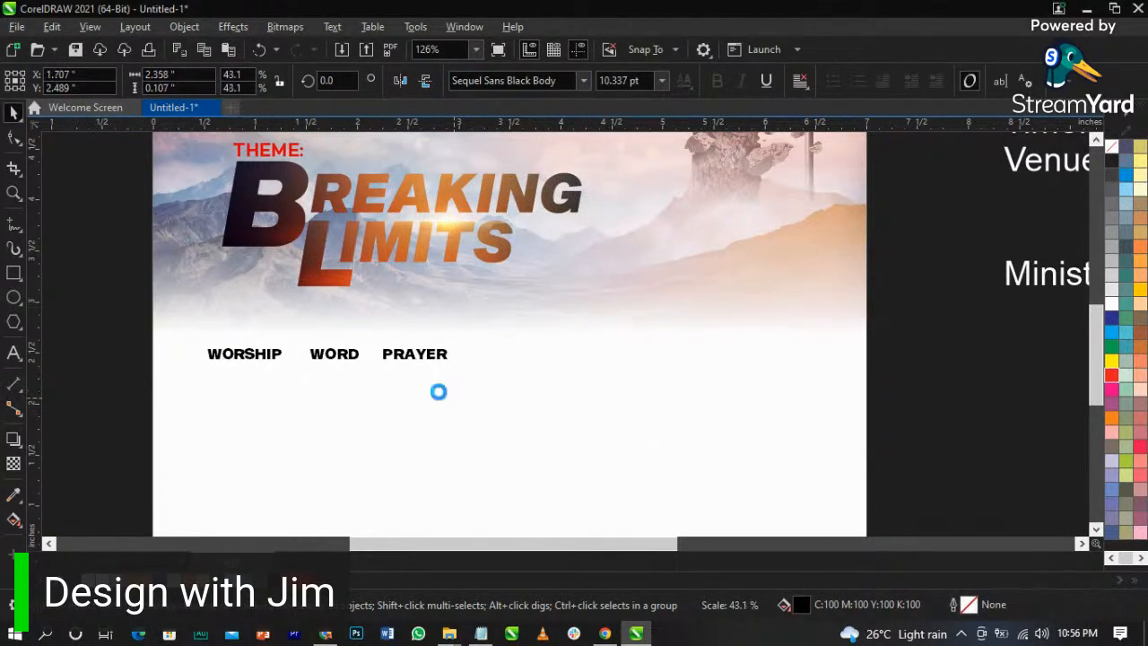
drag(415, 363, 573, 294)
key(z)
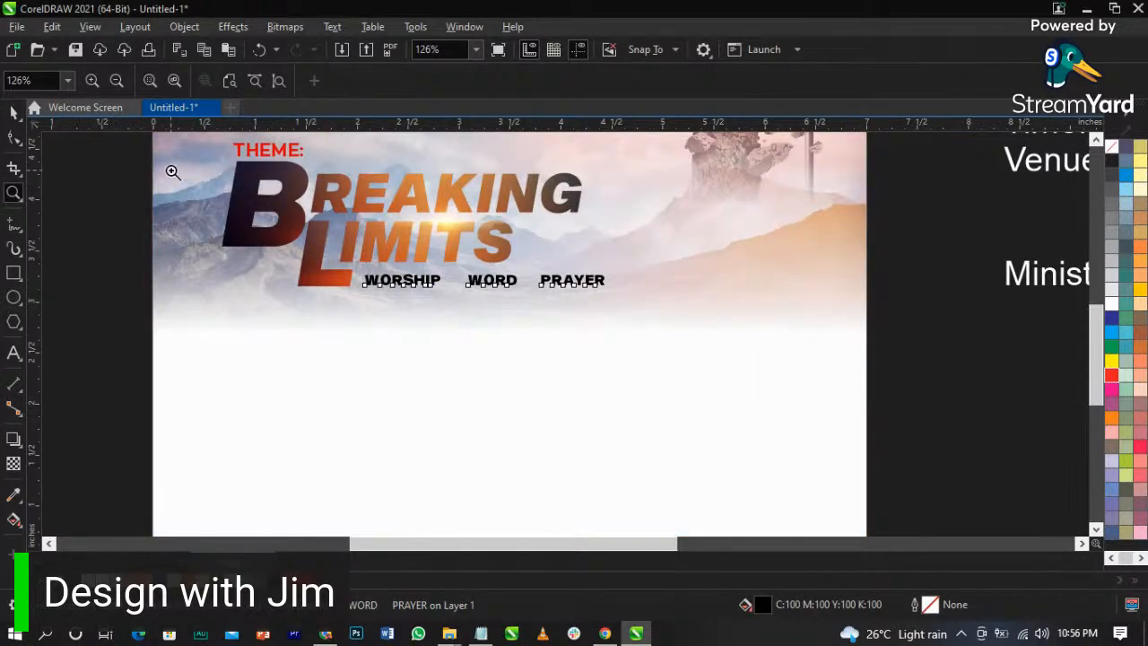
drag(695, 350, 695, 351)
key(space)
drag(914, 392, 874, 405)
- Draw a small circle about 0.08" across in the gap between WORSHIP and WORD
scroll(739, 381, up, 1)
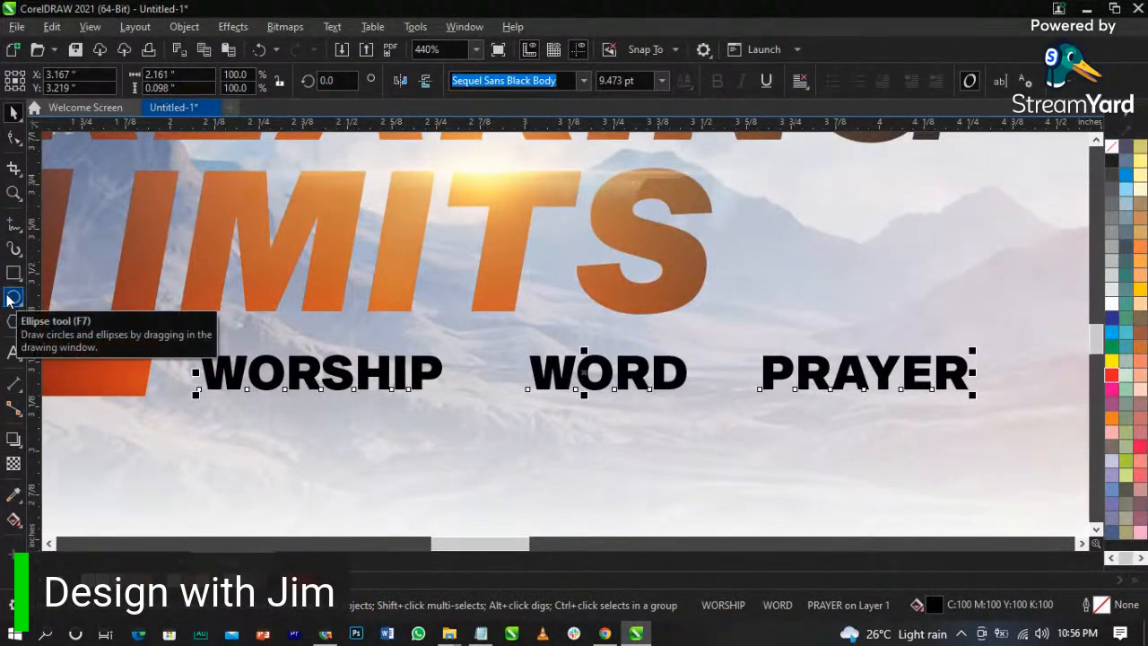
scroll(459, 361, up, 1)
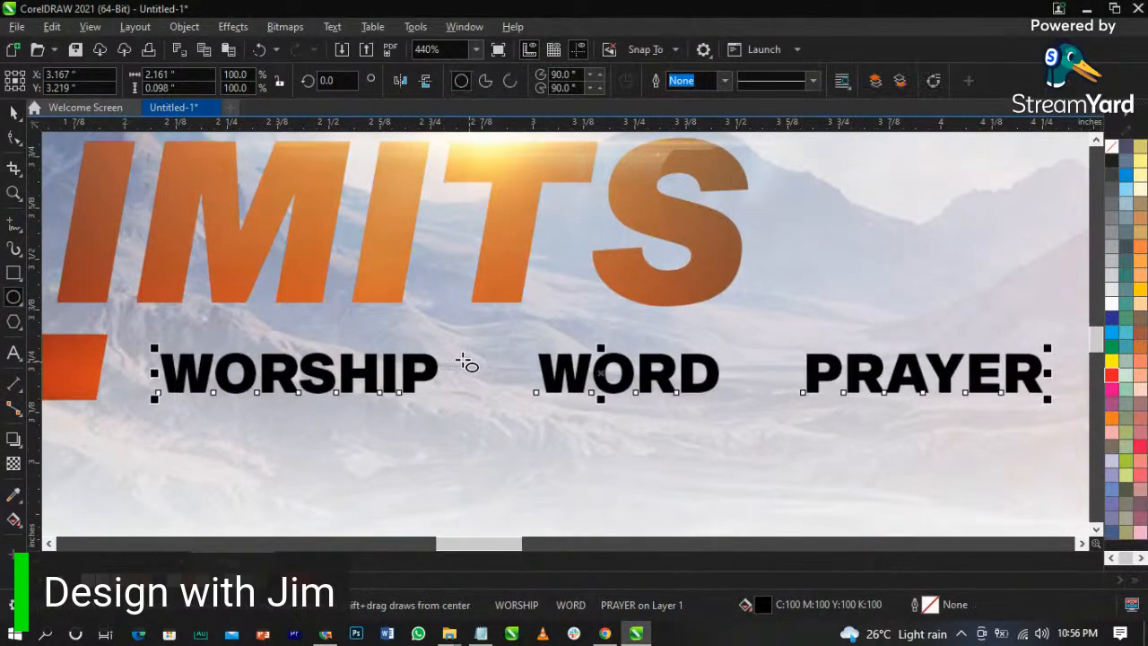
drag(462, 360, 495, 394)
key(space)
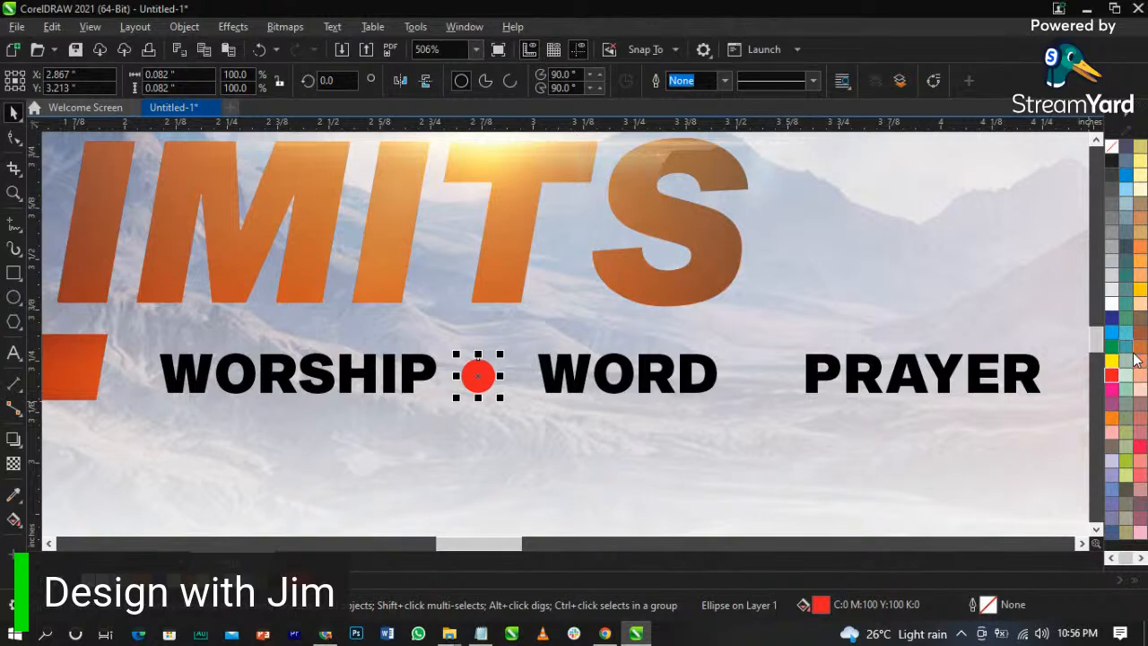
- Give the separator dot a uniform dark teal fill, #035859
click(1127, 321)
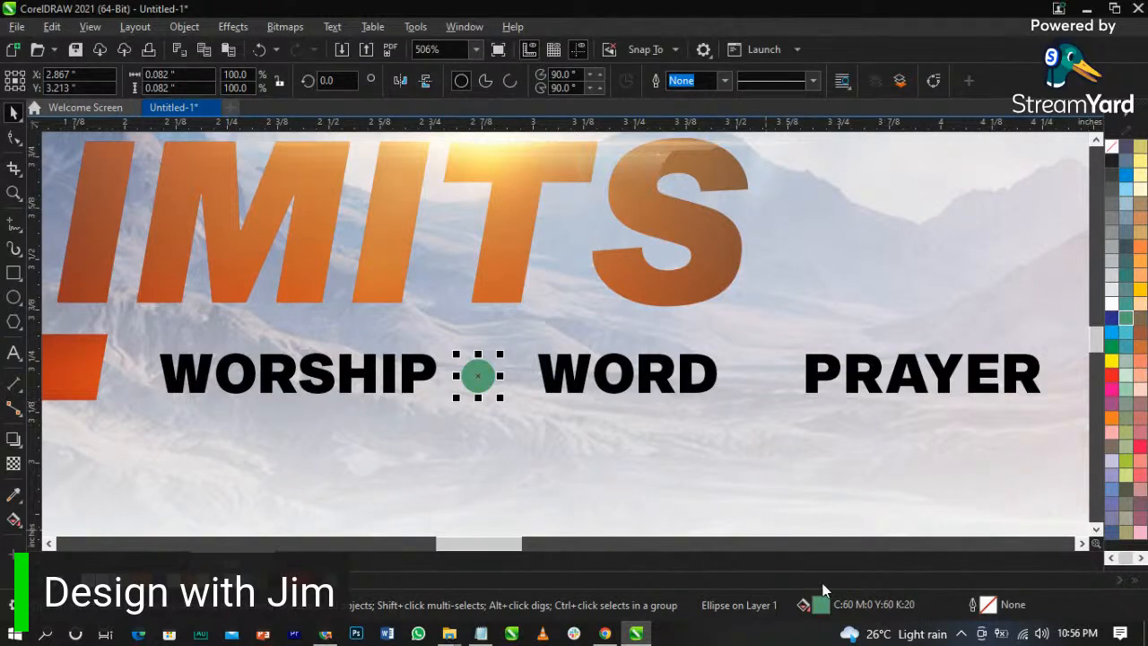
double_click(820, 607)
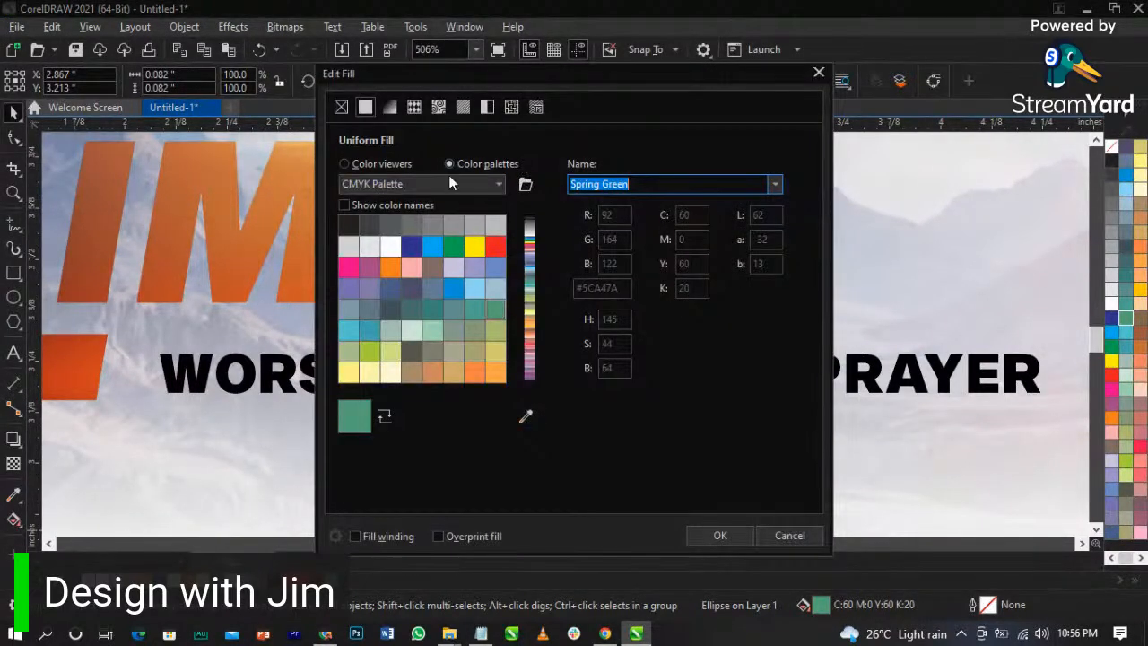
click(381, 164)
click(663, 184)
click(635, 225)
click(524, 324)
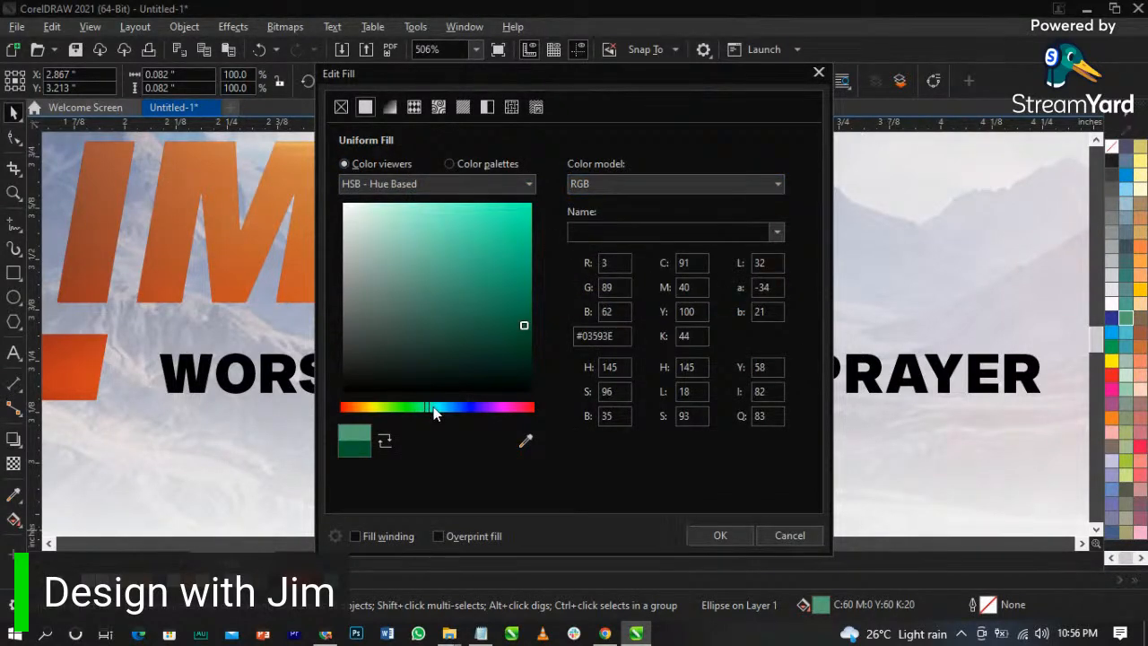
drag(429, 408, 439, 406)
drag(479, 71, 664, 97)
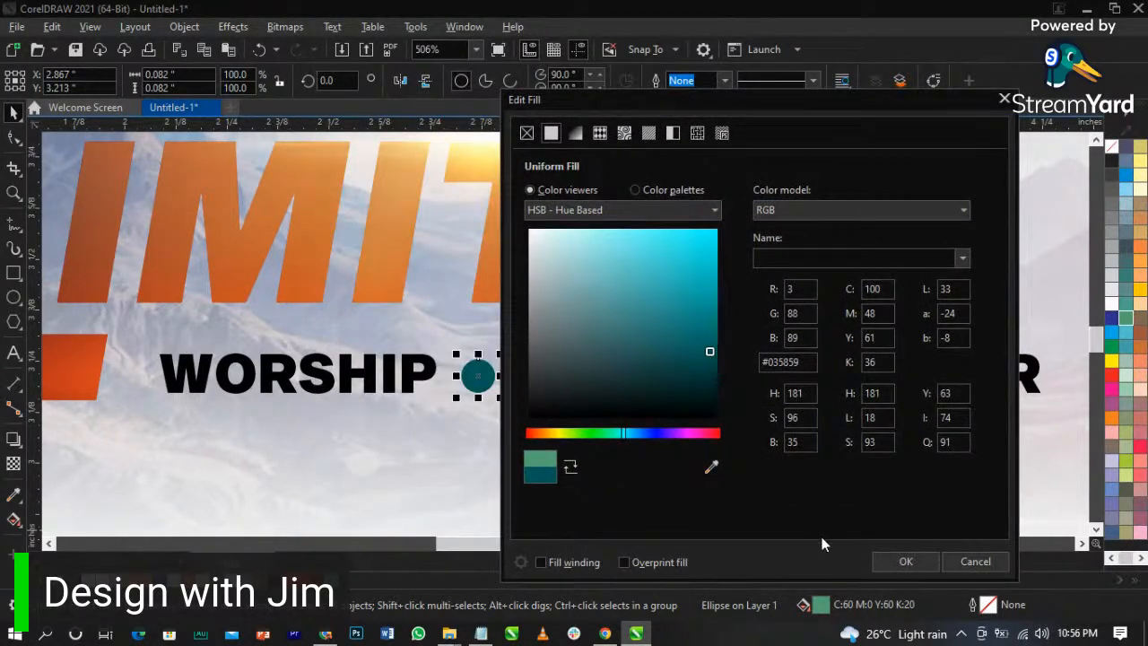
click(902, 563)
- Place a copy of the teal dot in the gap between WORD and PRAYER
drag(479, 374, 776, 371)
scroll(740, 355, down, 3)
scroll(409, 267, down, 5)
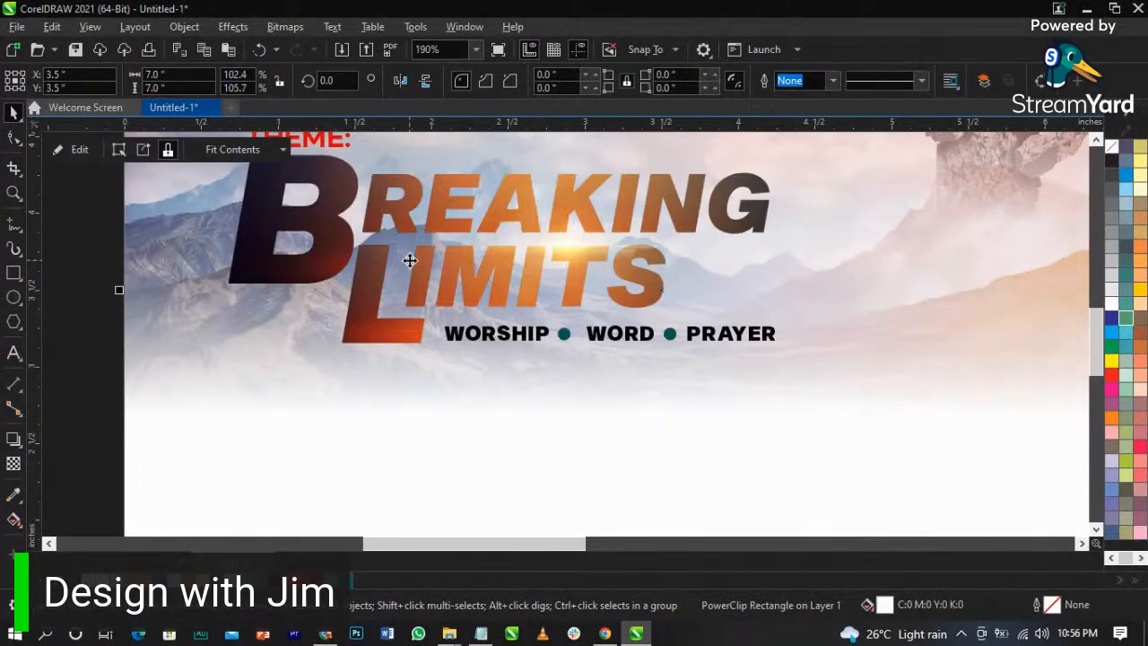
click(305, 274)
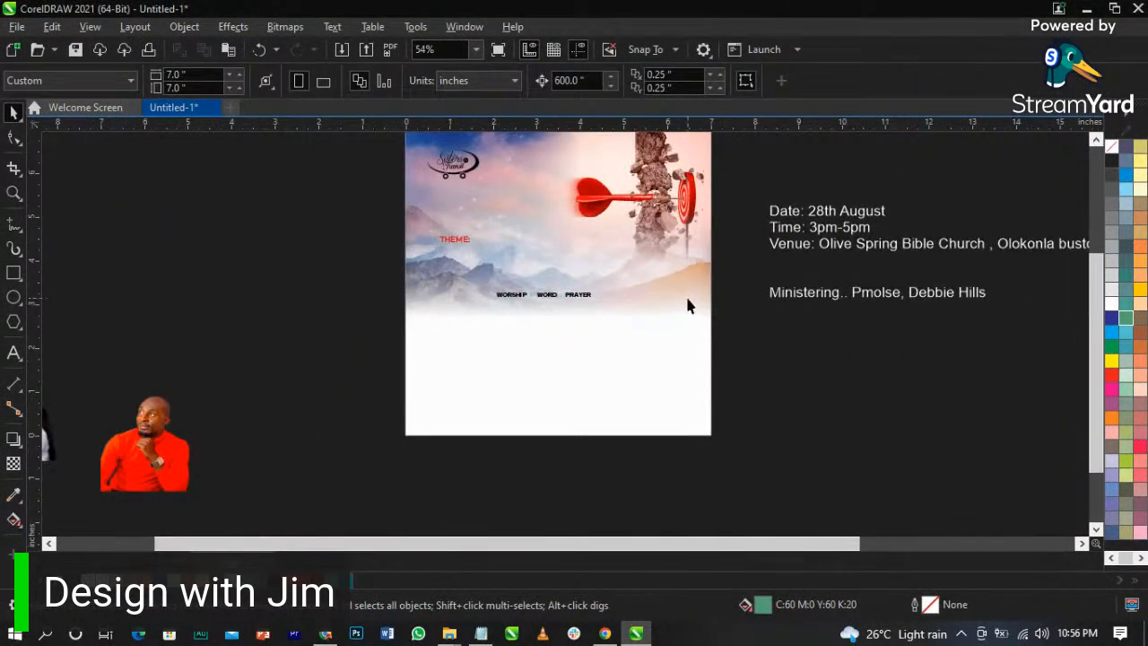
- Move the man's and woman's photos to the flyer's lower-right corner and enlarge the woman's photo to about 3.10" × 3.17"
drag(179, 420, 726, 395)
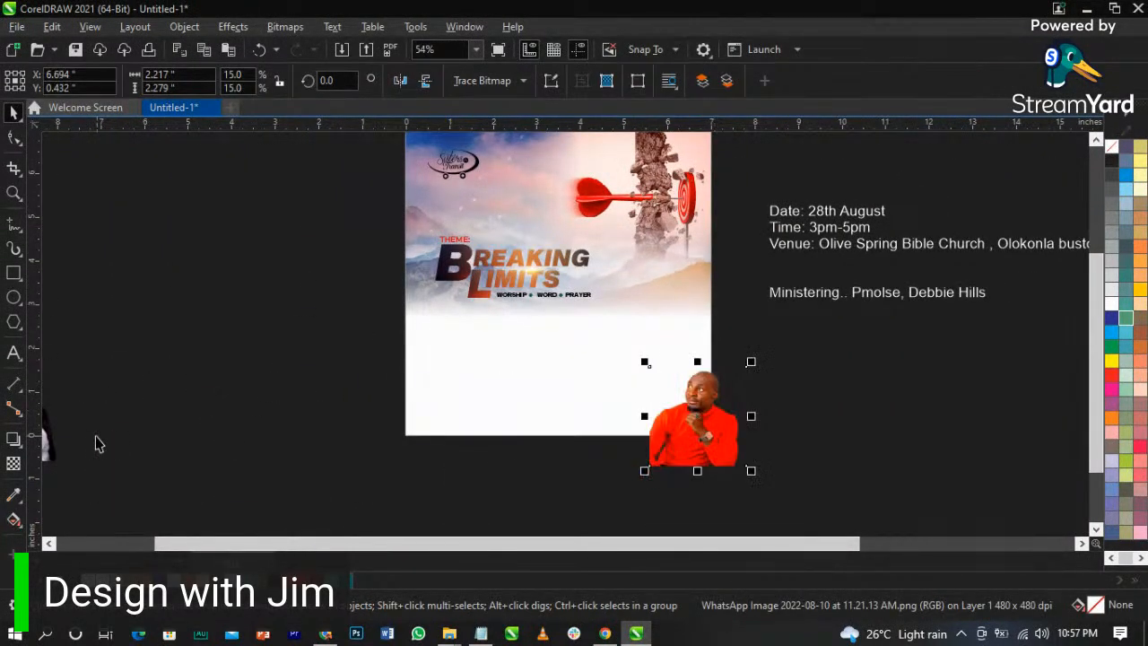
drag(65, 456, 628, 402)
key(z)
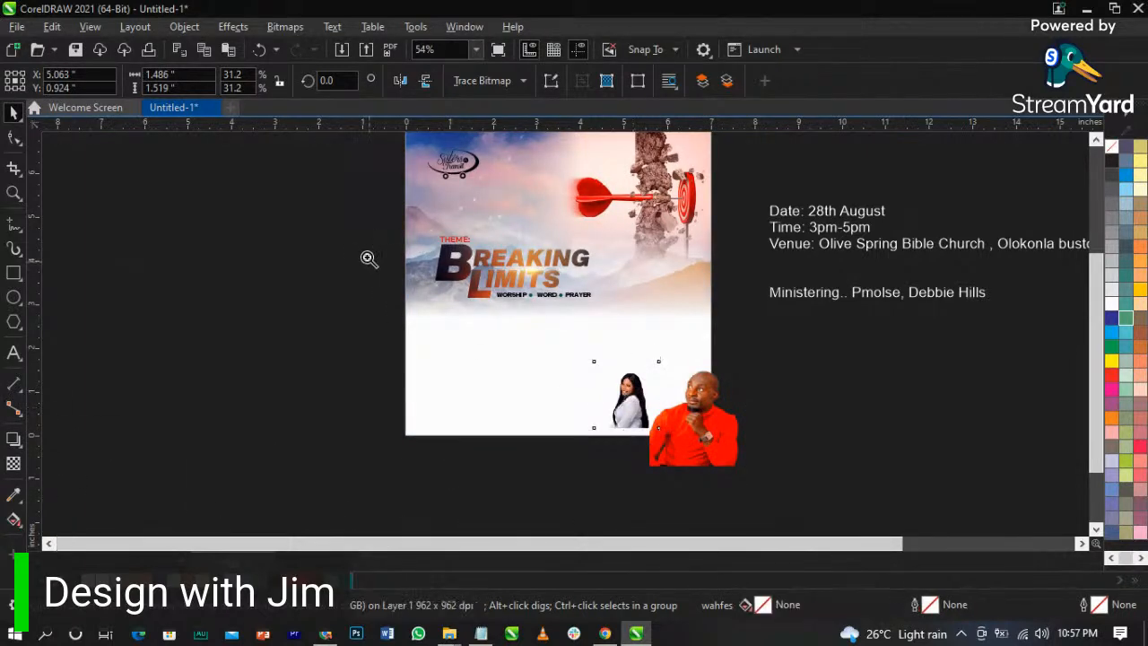
drag(369, 260, 779, 455)
key(space)
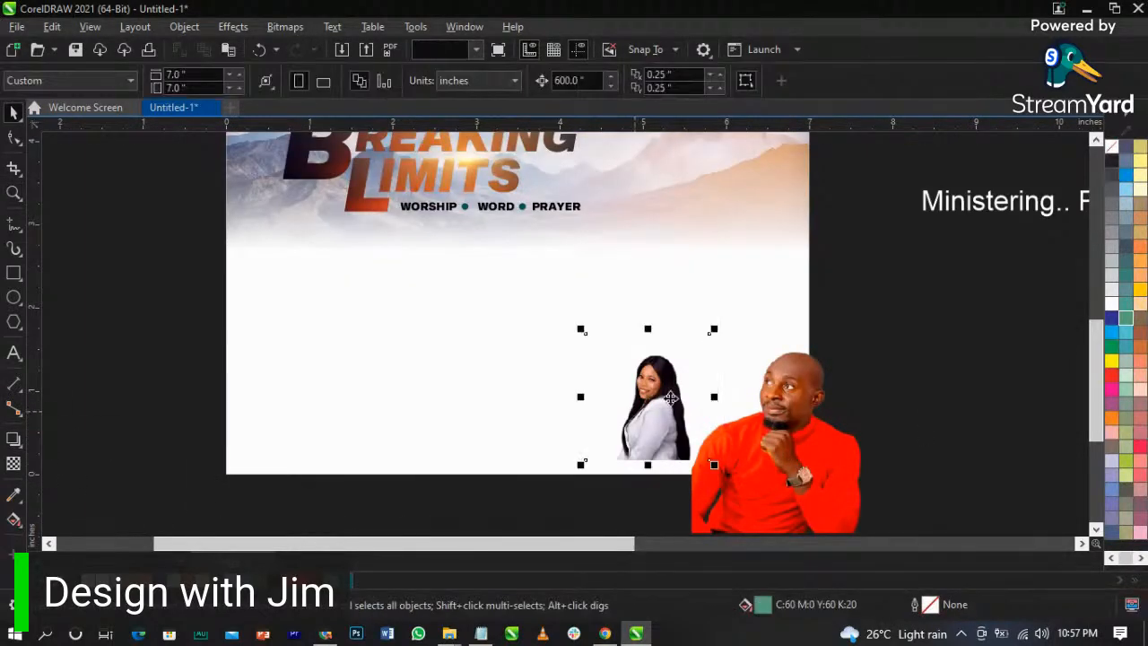
drag(575, 355, 692, 262)
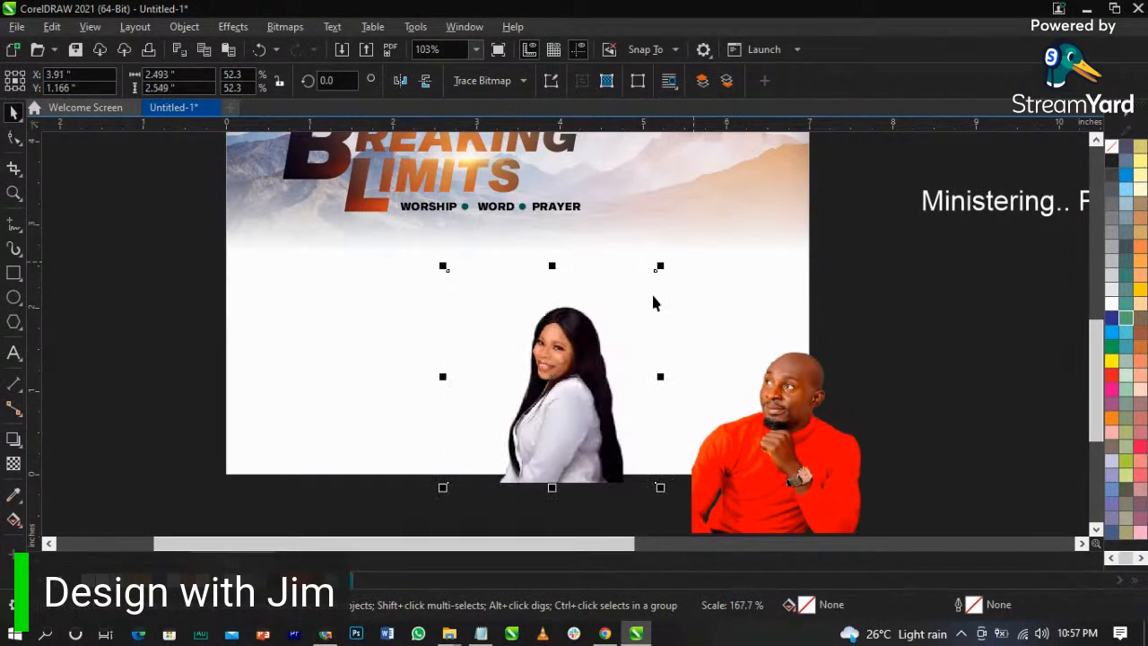
drag(528, 403, 555, 434)
drag(685, 289, 738, 236)
drag(628, 331, 602, 359)
- Move the man's photo close beside the woman and bring the woman's photo to the front
click(807, 462)
drag(846, 459, 726, 437)
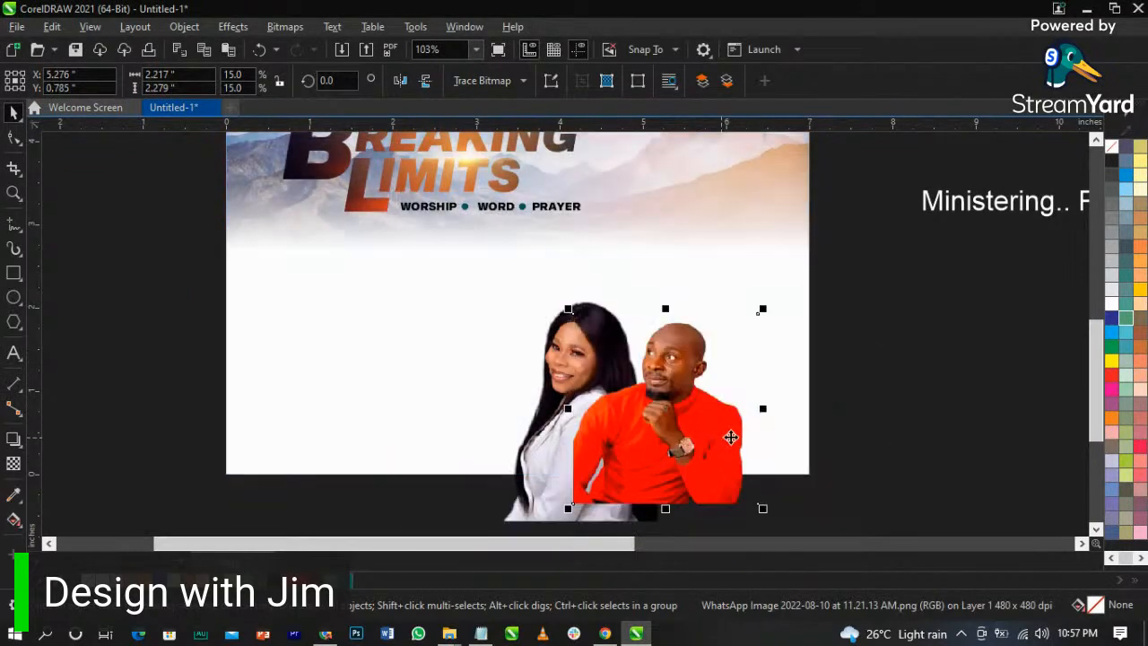
click(534, 345)
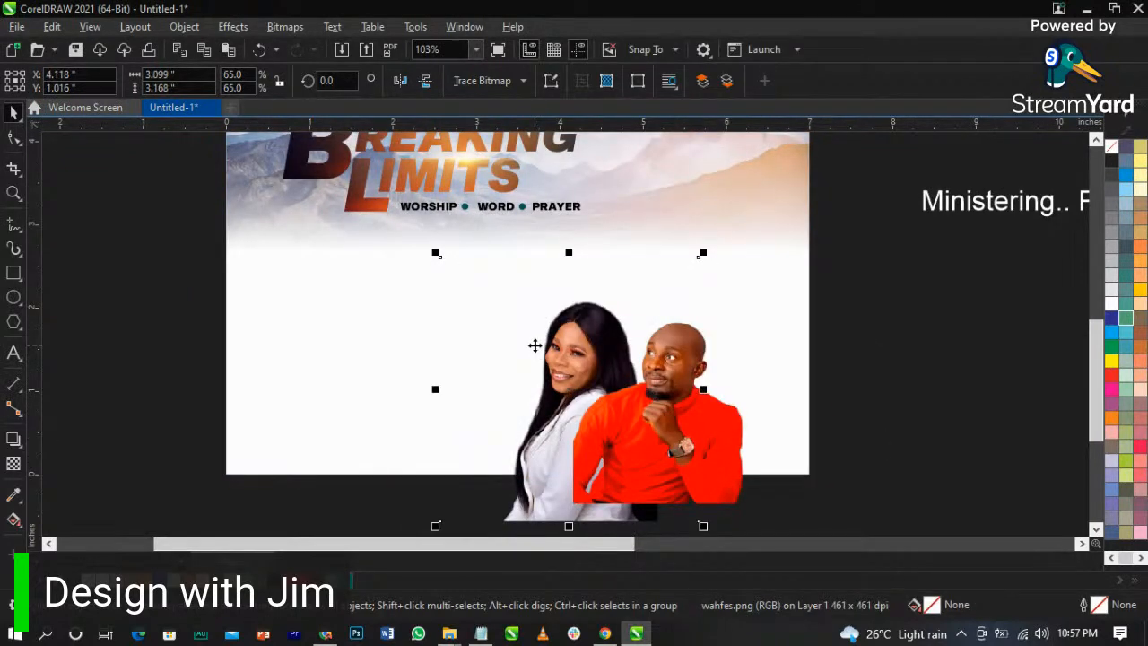
key(shift+Page_Up)
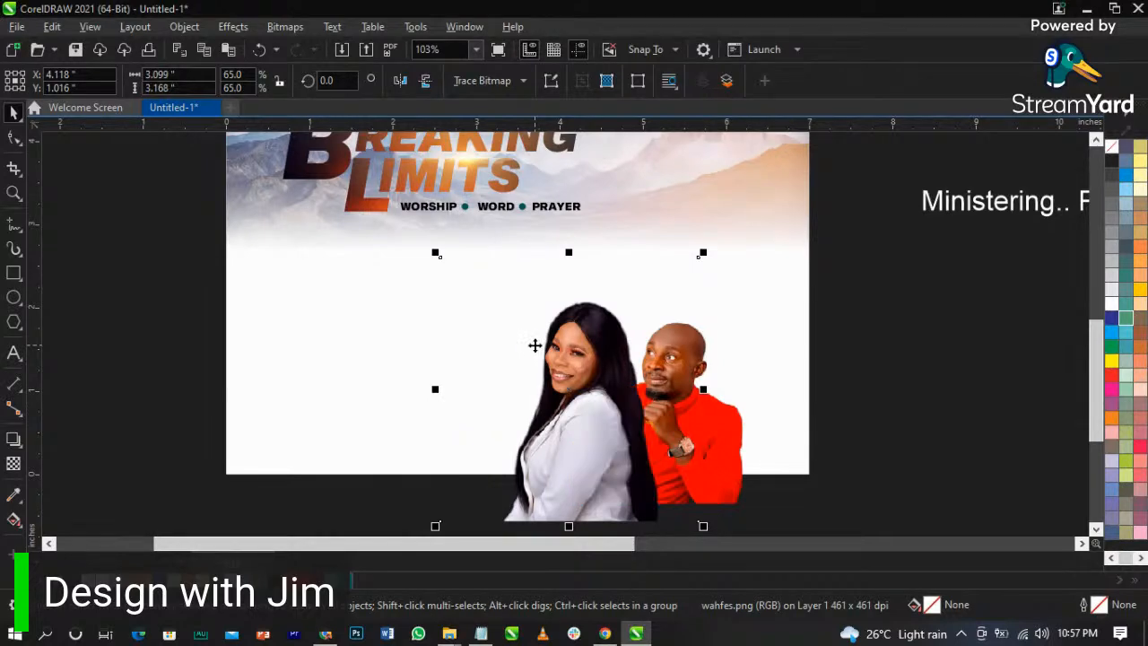
- Enlarge the man's photo to about 2.66" × 2.73" and align its lower edge with the woman's photo
click(760, 321)
drag(762, 309, 797, 269)
drag(756, 376, 738, 397)
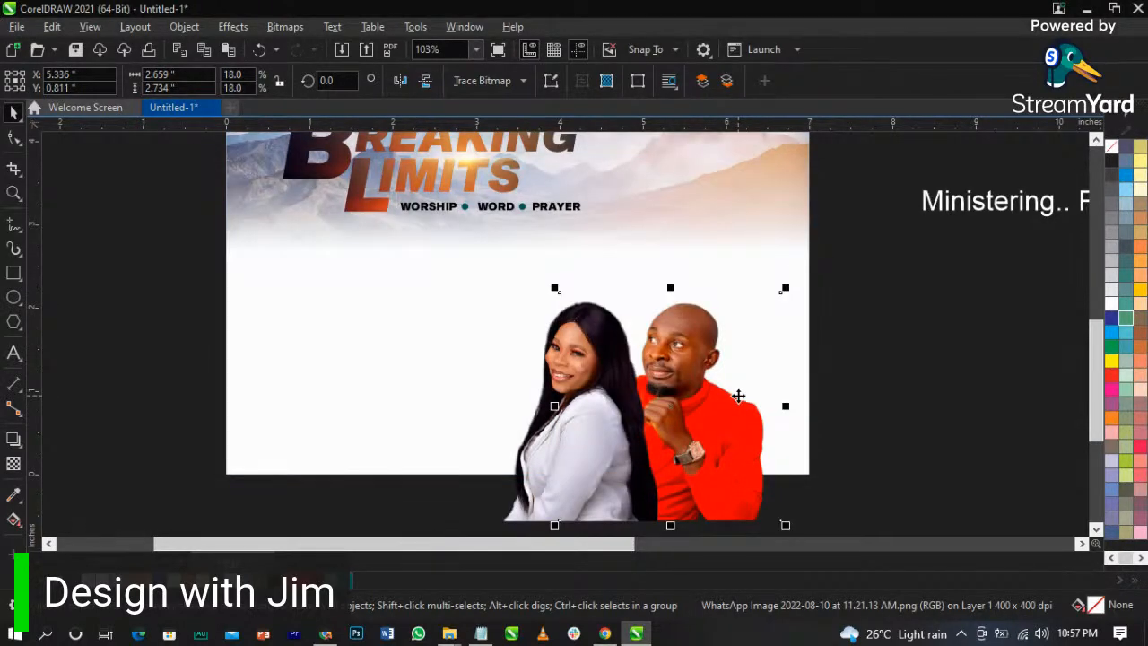
- Shift both photos slightly right together and PowerClip them inside the flyer's background rectangle
shift+click(584, 431)
drag(585, 432, 615, 430)
right_click(615, 431)
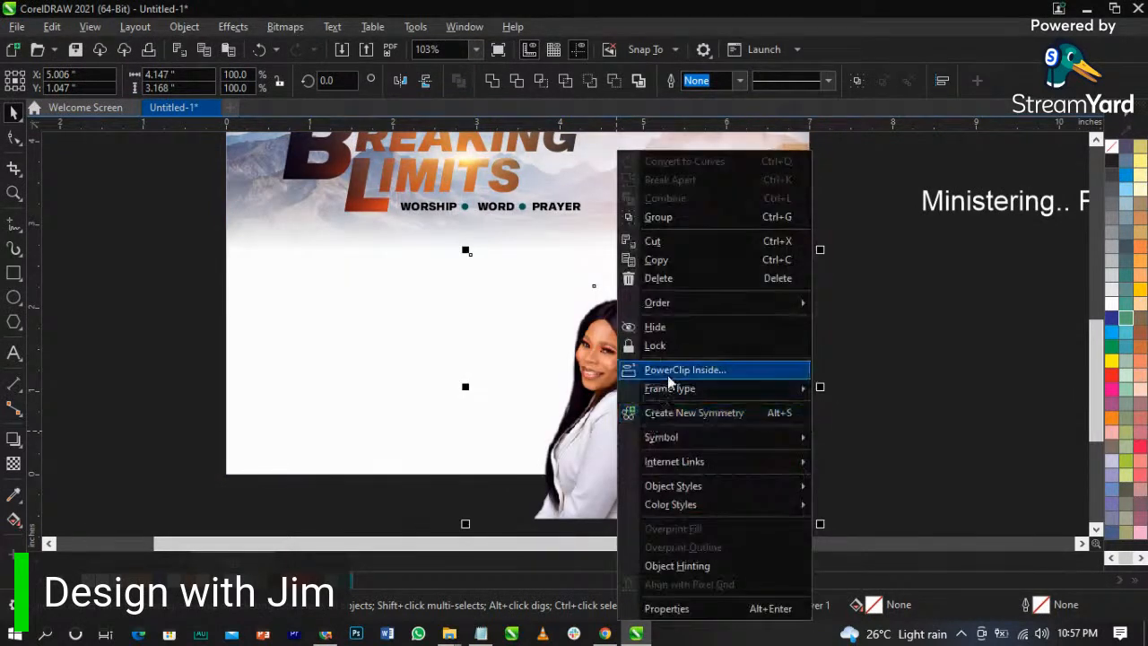
click(667, 374)
click(342, 386)
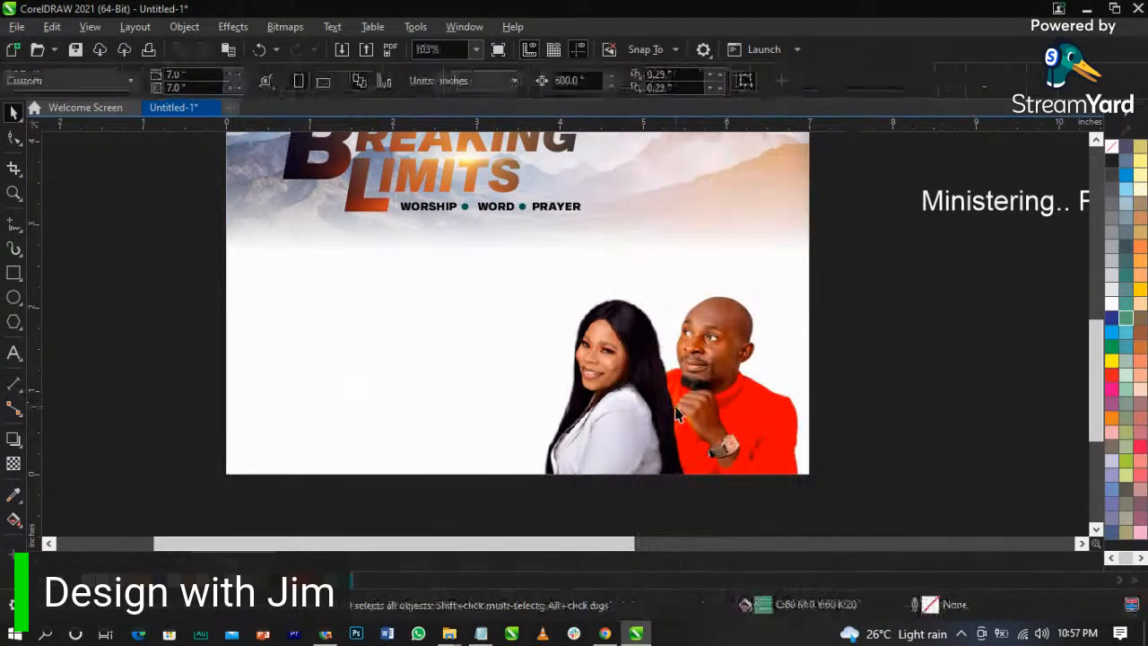
- Edit the background PowerClip contents and enlarge the two photos together to about 4.74" × 3.62" in the lower-right corner
key(z)
scroll(677, 414, down, 4)
drag(833, 474, 340, 230)
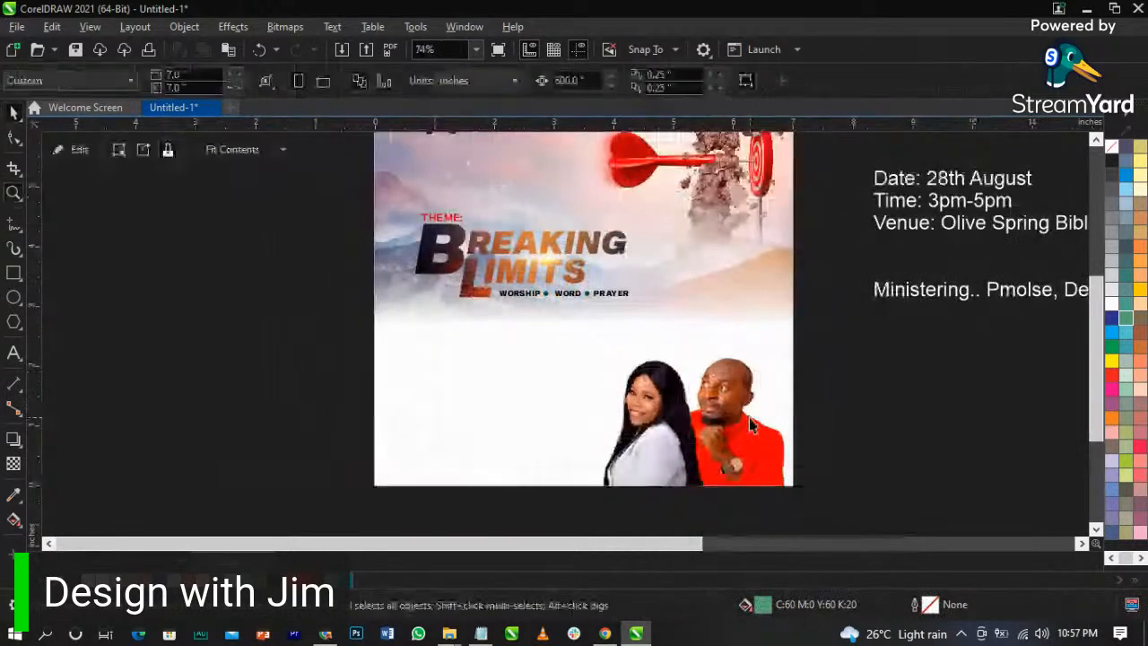
ctrl+click(748, 418)
drag(681, 459, 681, 456)
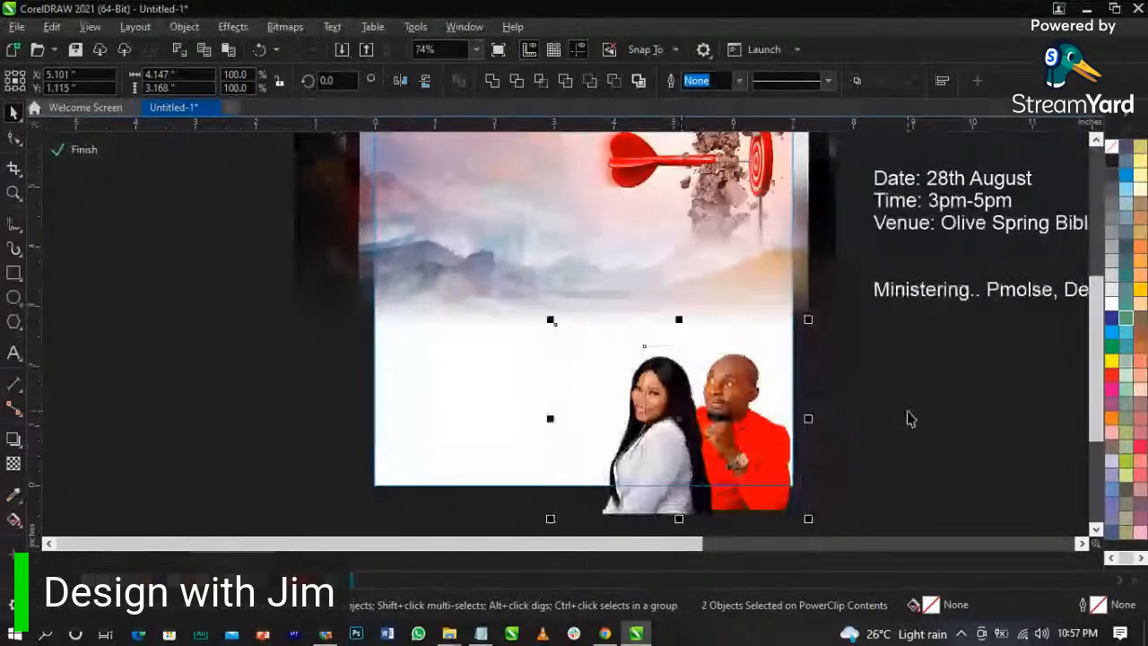
drag(554, 328, 538, 308)
drag(687, 385, 691, 393)
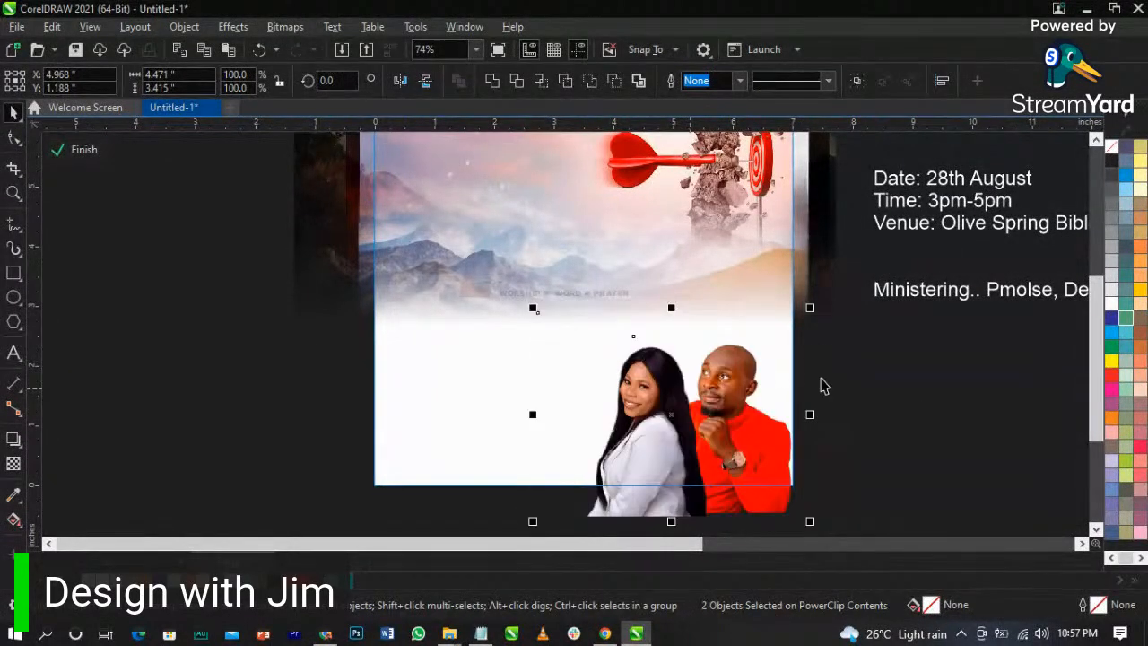
mouse_move(533, 309)
mouse_down()
mouse_move(512, 307)
mouse_move(517, 296)
mouse_up()
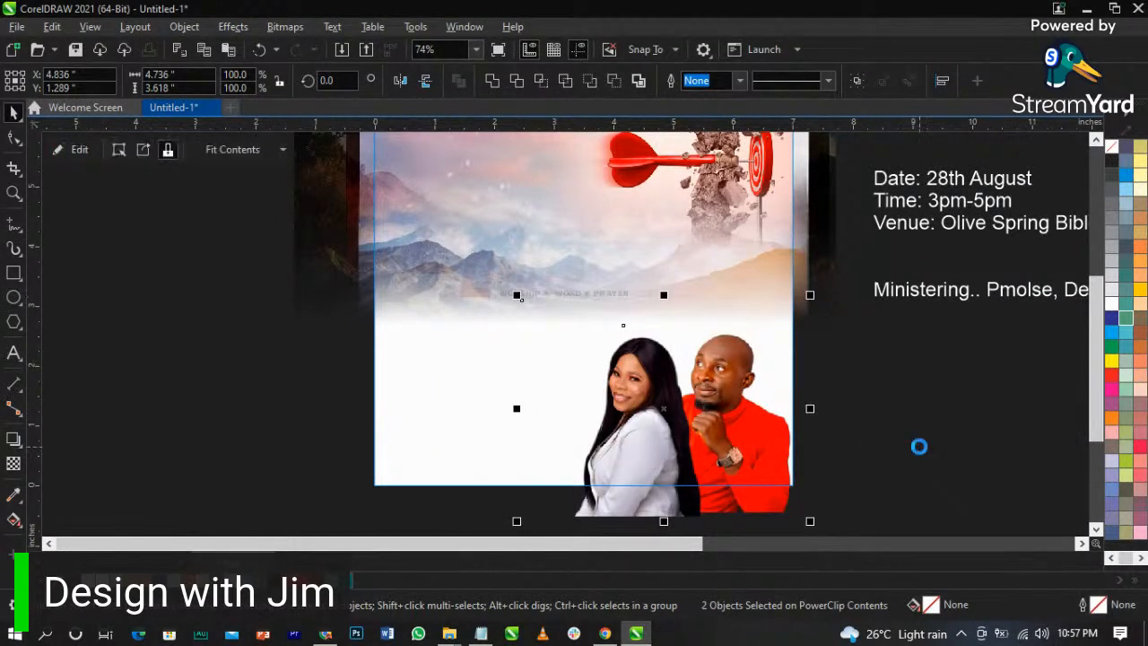
- Cut the Date, Time and Venue lines from the text block beside the page and paste them as separate text below the title
scroll(500, 291, down, 2)
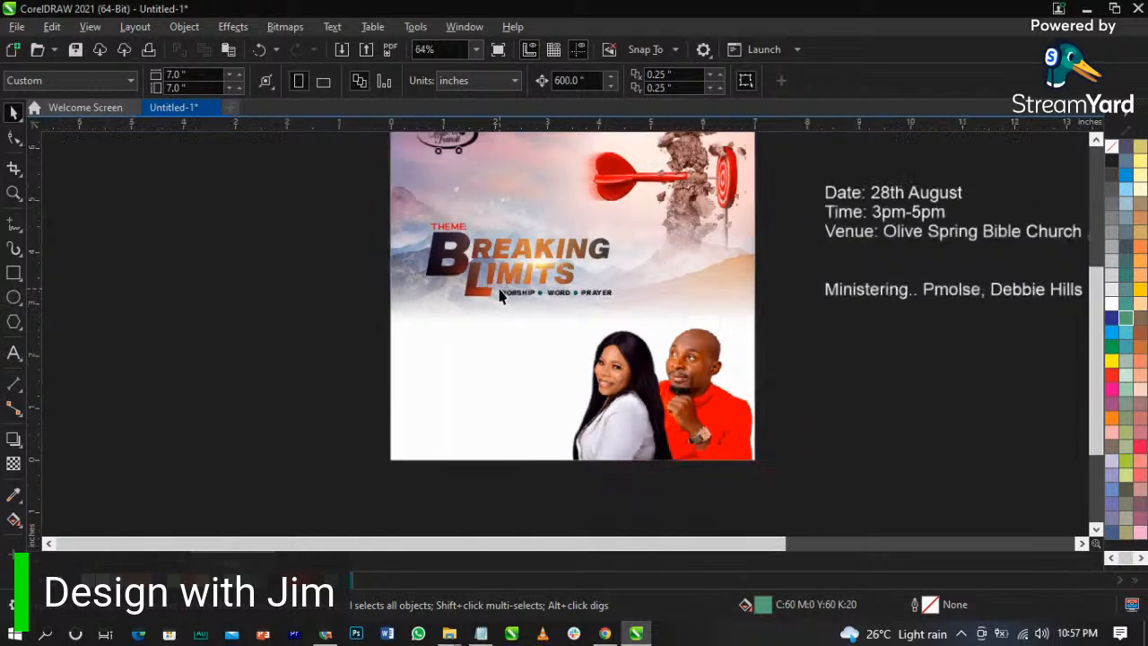
double_click(834, 218)
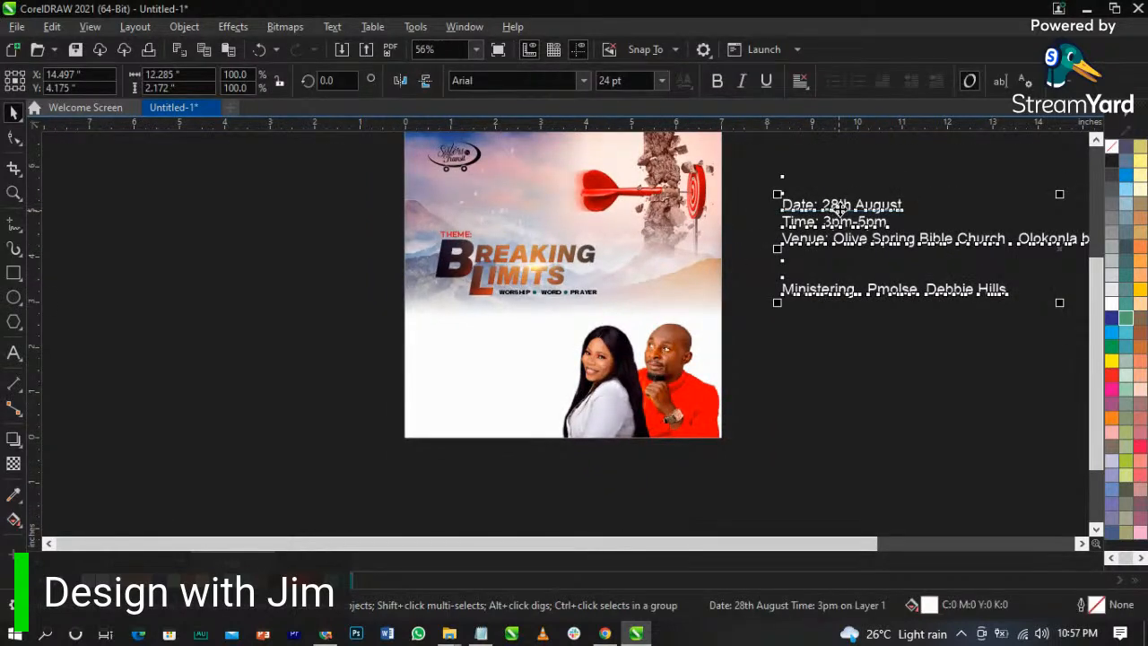
drag(782, 206, 1085, 241)
scroll(797, 239, down, 1)
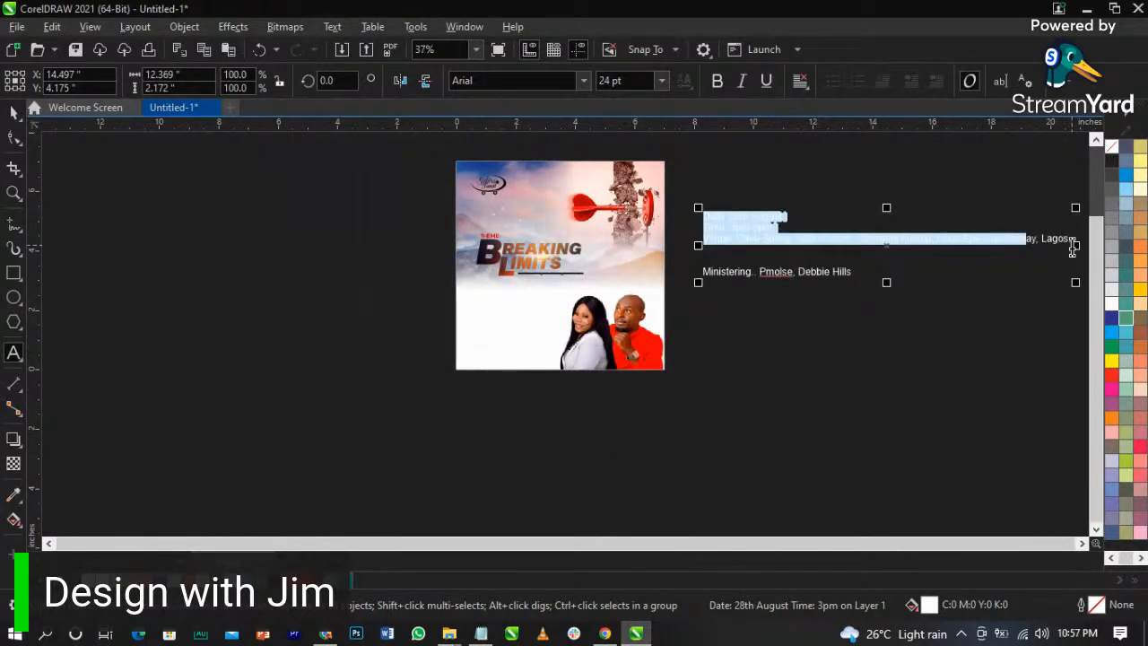
key(ctrl+x)
click(476, 302)
key(ctrl+v)
key(z)
drag(344, 281, 691, 358)
key(space)
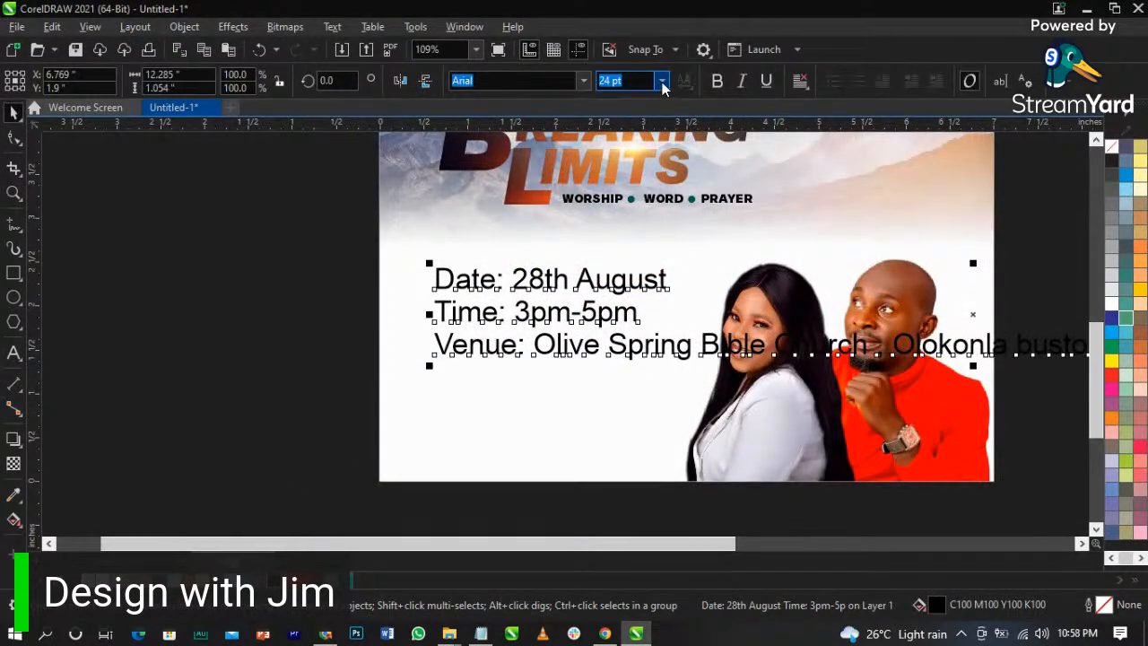
- Set the pasted event details to 8 pt and break them apart into separate Date, Time and Venue lines
click(663, 81)
click(628, 141)
click(479, 313)
click(480, 309)
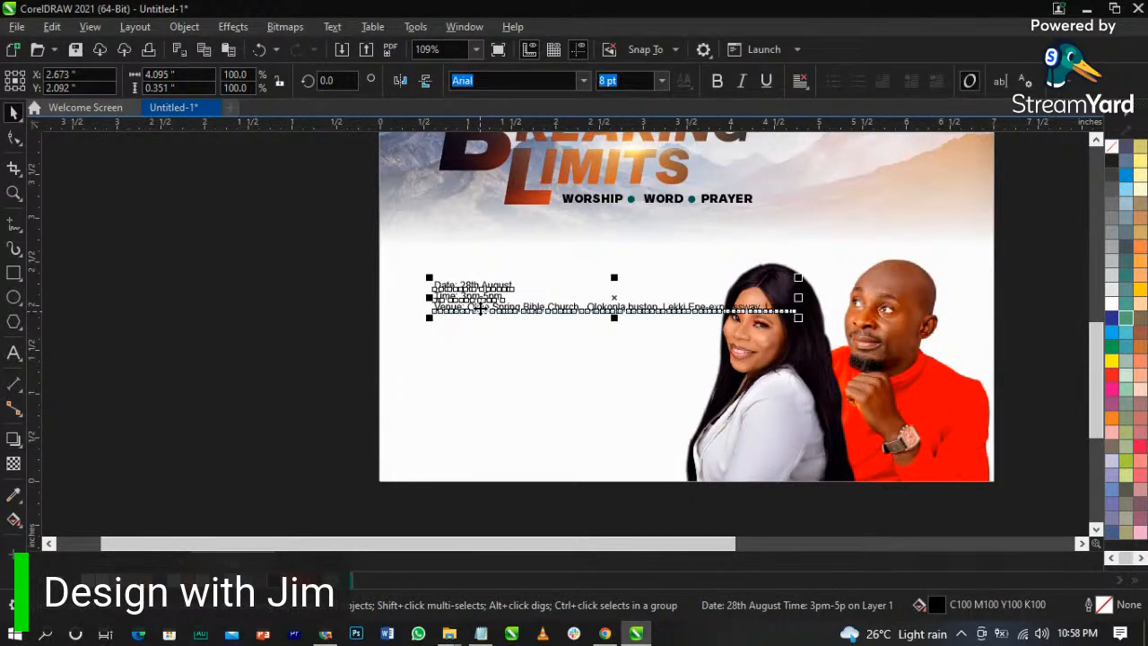
click(480, 309)
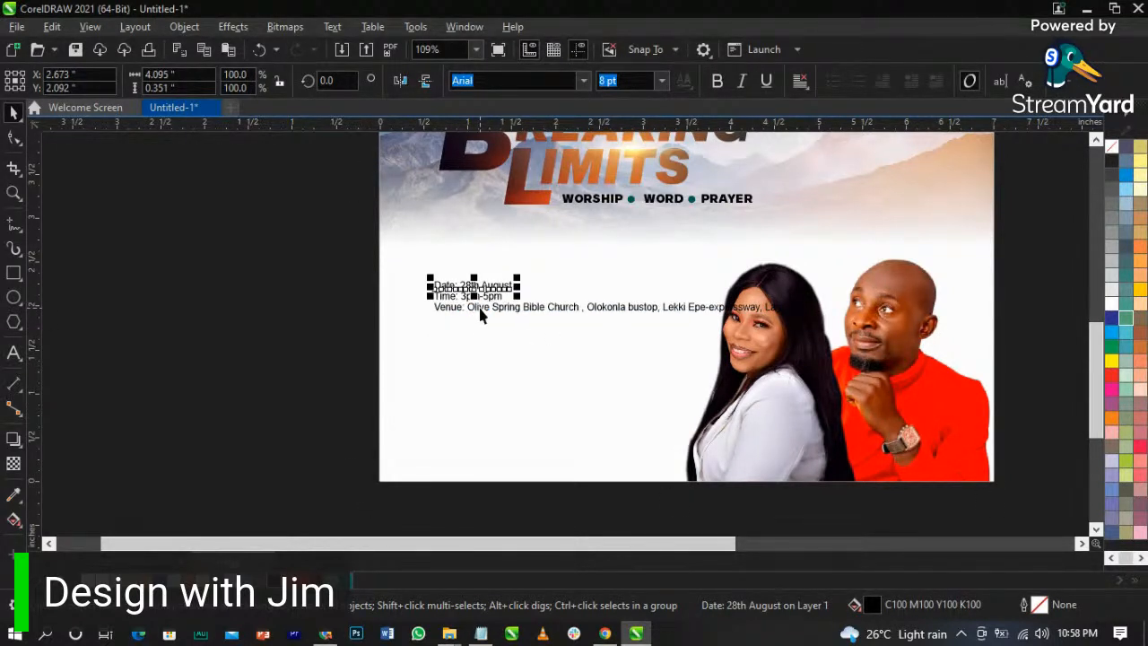
- Move the Venue line well down the page and the Time line part-way down, clear of the Date line
scroll(479, 313, up, 1)
click(568, 313)
click(577, 316)
drag(578, 316, 546, 463)
click(498, 302)
key(ctrl+k)
drag(493, 294, 495, 391)
- Enlarge the Date line to about 16.8 pt, roughly 1.83" wide
click(504, 290)
scroll(504, 290, up, 1)
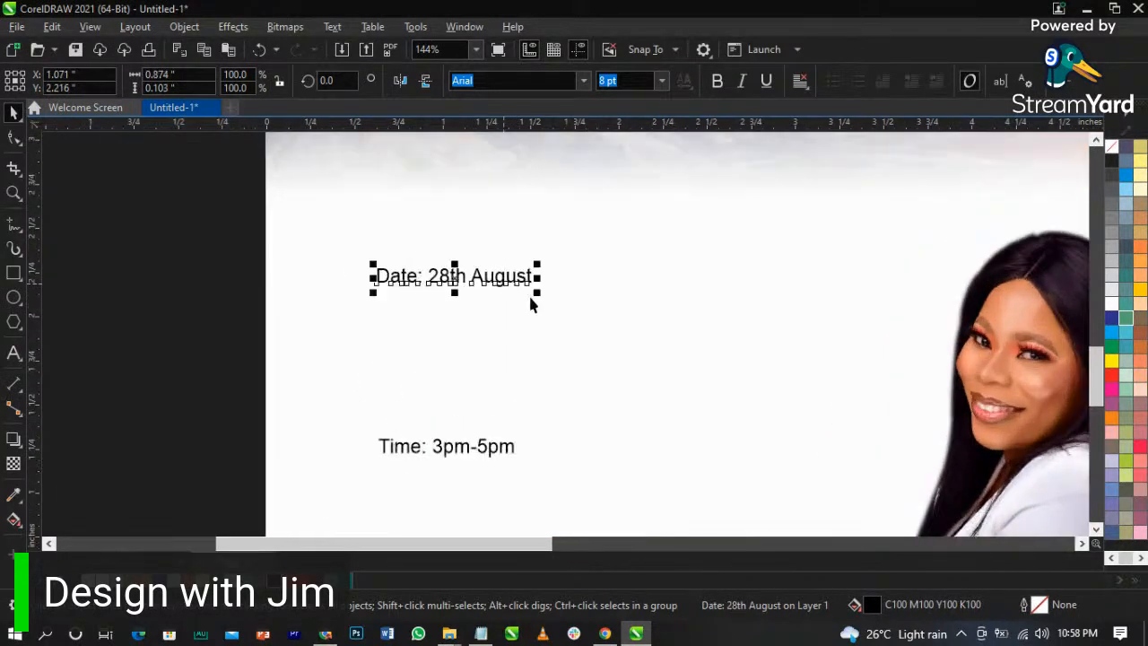
drag(538, 299, 707, 379)
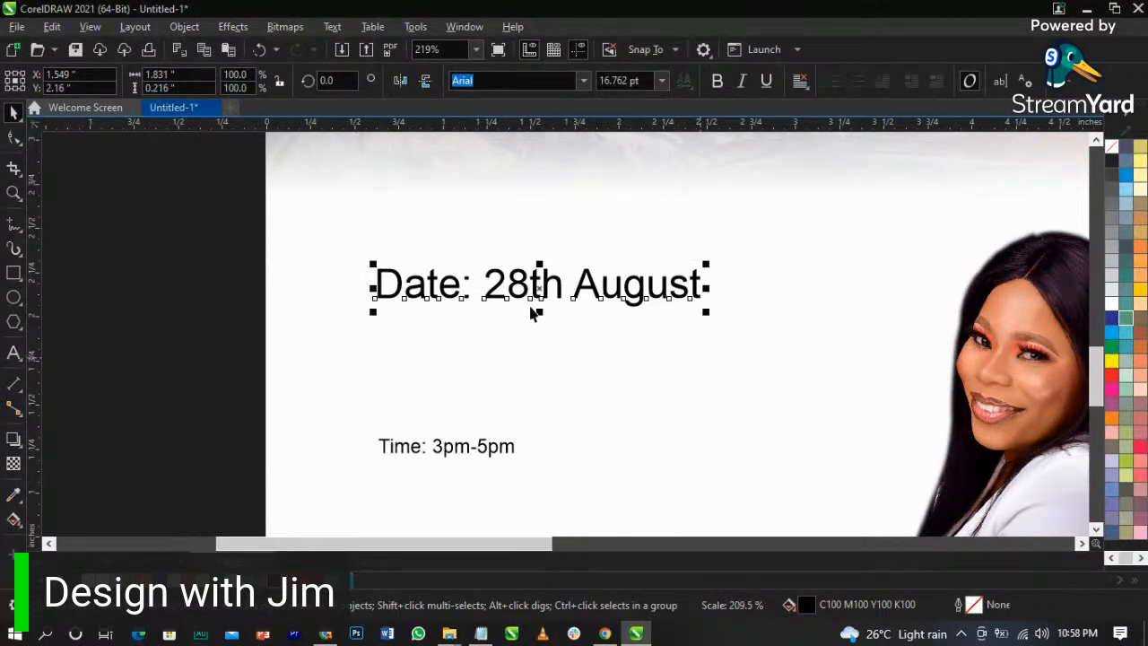
- Delete the "Date:" label and split "August" off as separate text to the lower right of "28th"
double_click(526, 290)
key(shift+Home)
key(BackSpace)
key(ctrl+space)
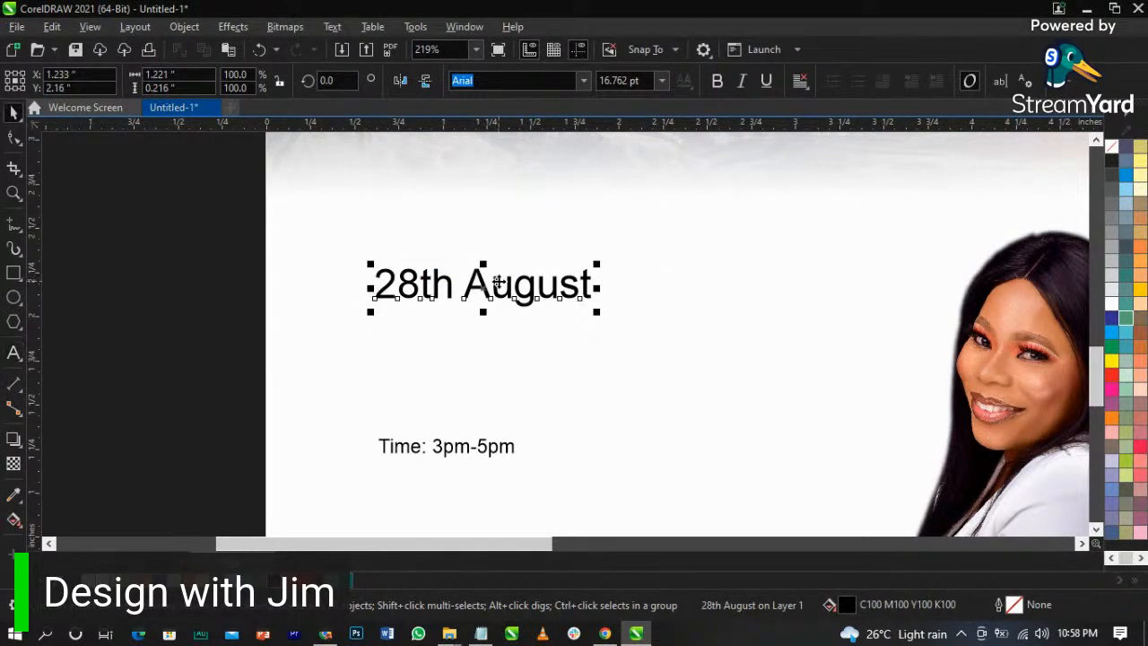
key(ctrl+k)
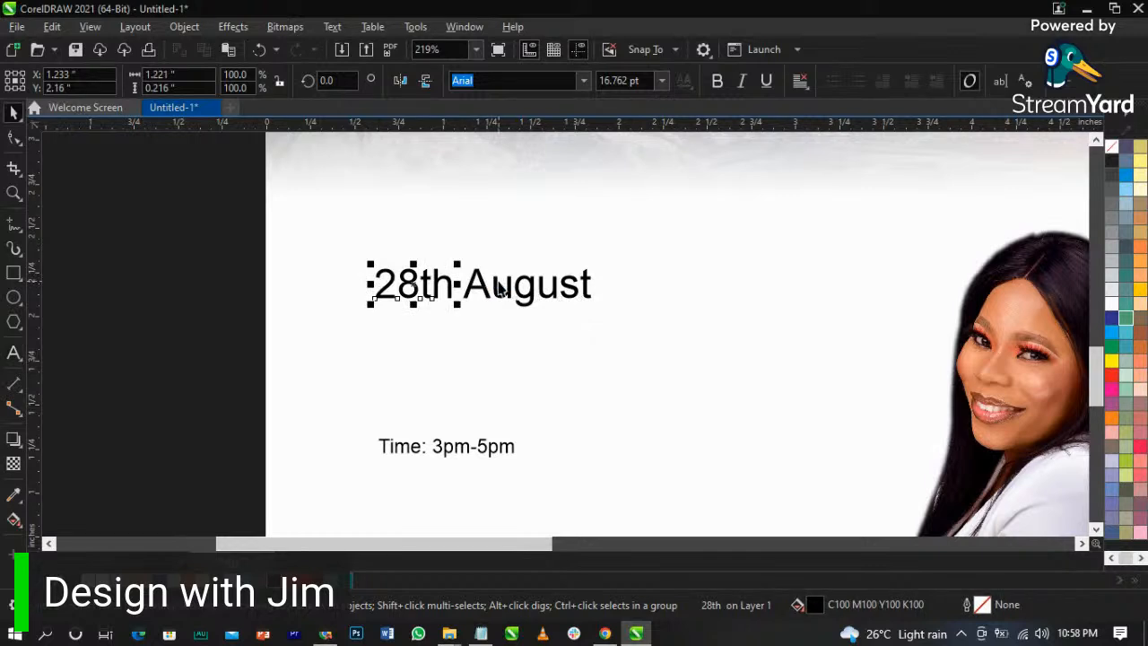
drag(499, 295, 608, 363)
- Cut "th" out of "28th" and paste it as separate text just below "28"
click(436, 287)
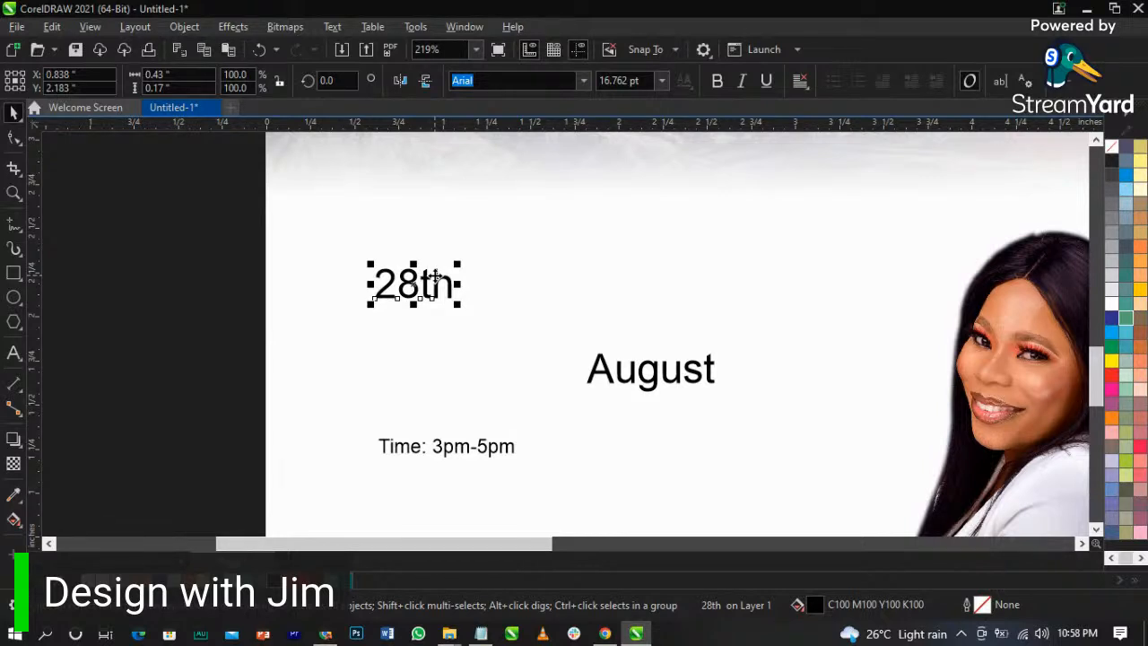
key(ctrl+k)
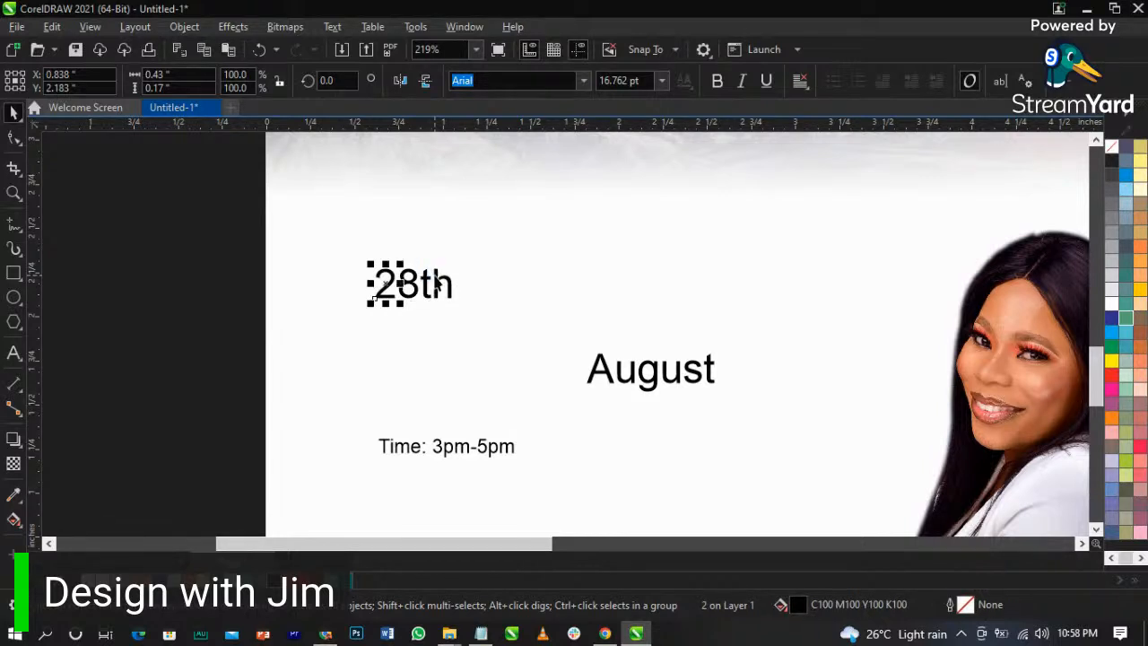
key(ctrl+z)
double_click(439, 285)
key(Escape)
double_click(439, 285)
key(shift+End)
key(ctrl+x)
click(399, 384)
key(ctrl+v)
key(ctrl+space)
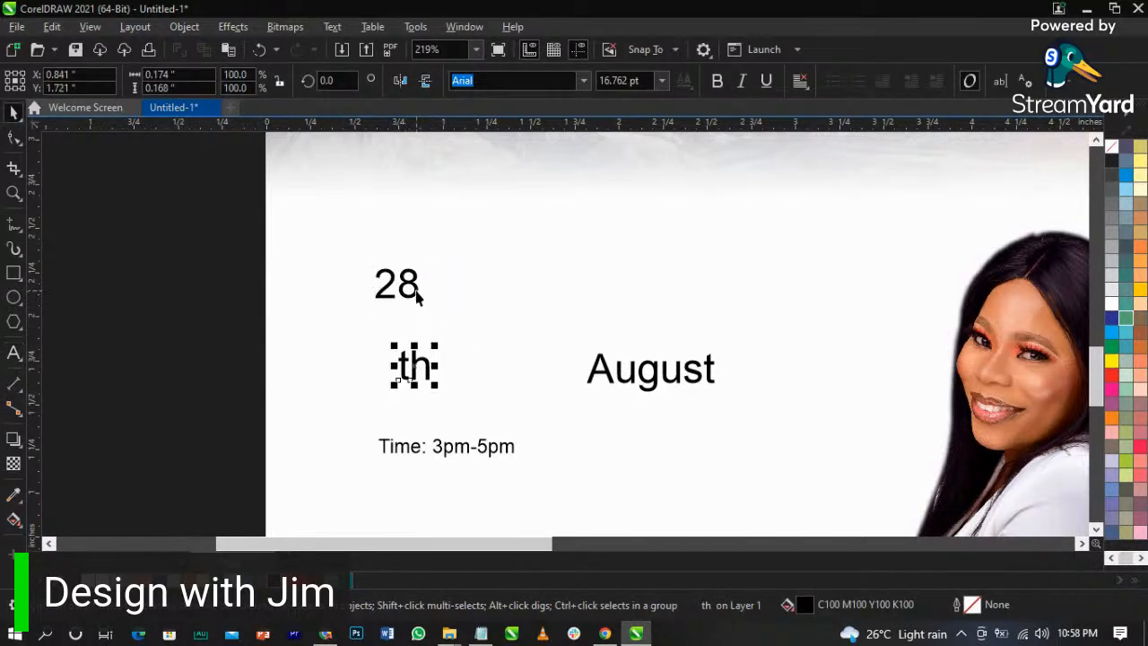
- Look up the flyer's listed fonts in the Notepad file and set "28" in Campton Light
click(417, 291)
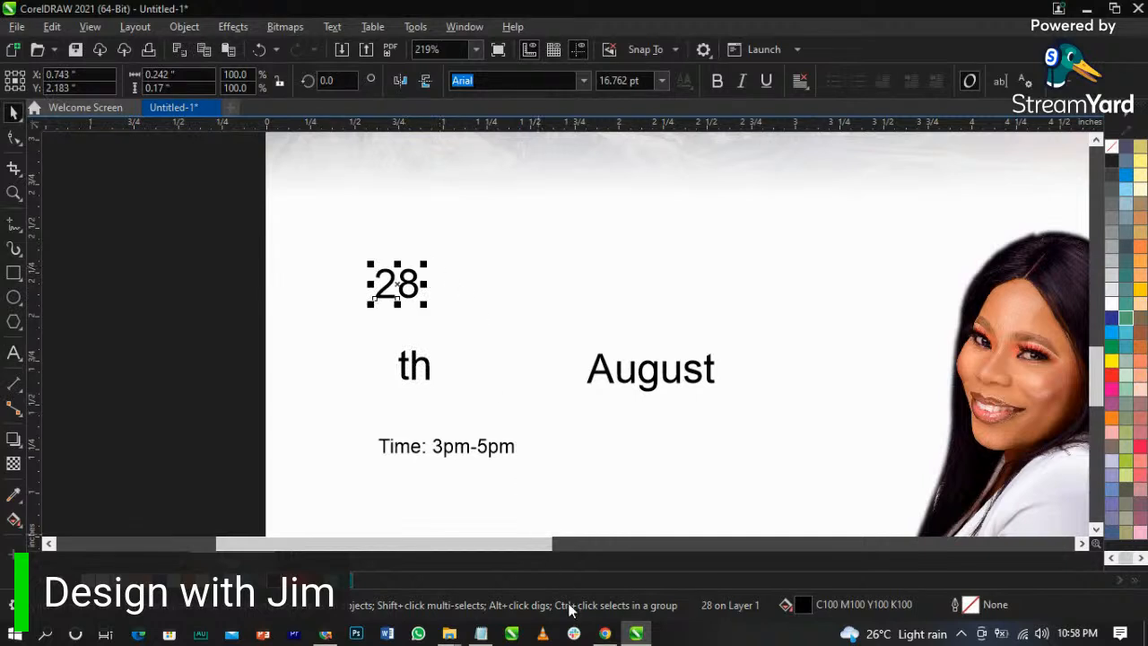
click(482, 634)
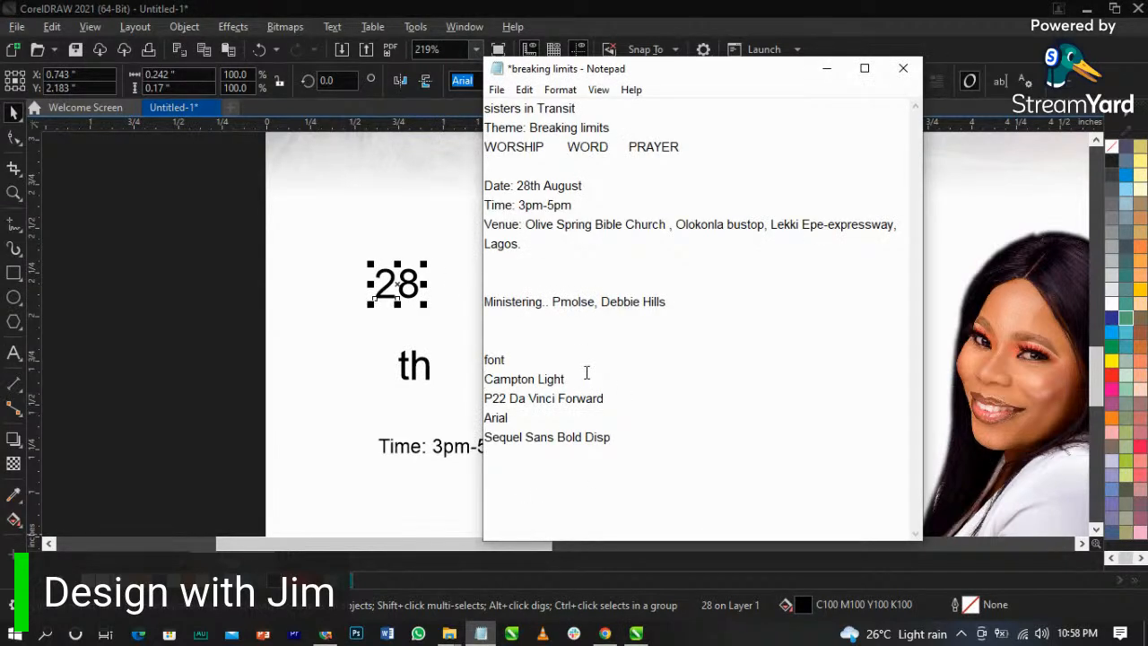
key(shift+Home)
click(409, 296)
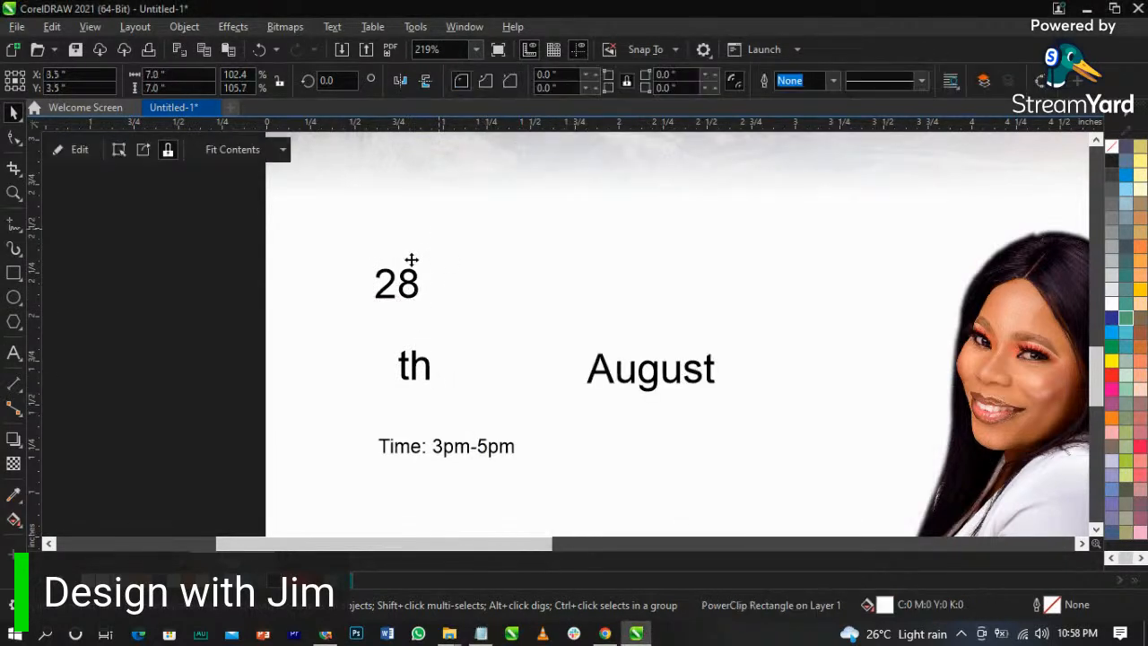
click(533, 77)
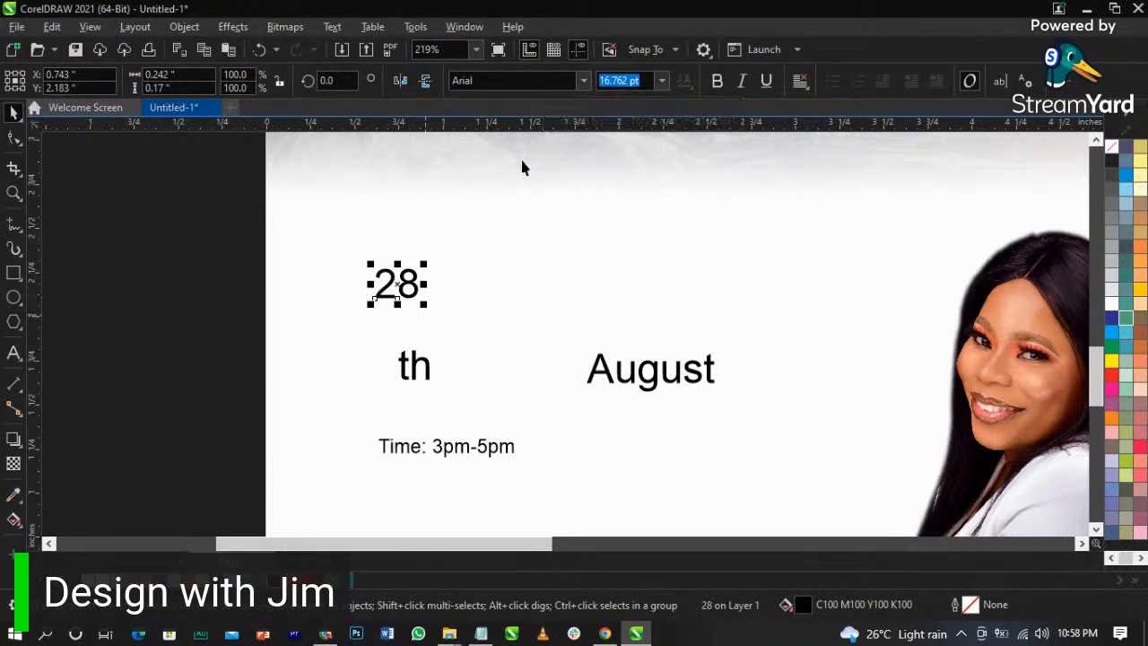
click(581, 81)
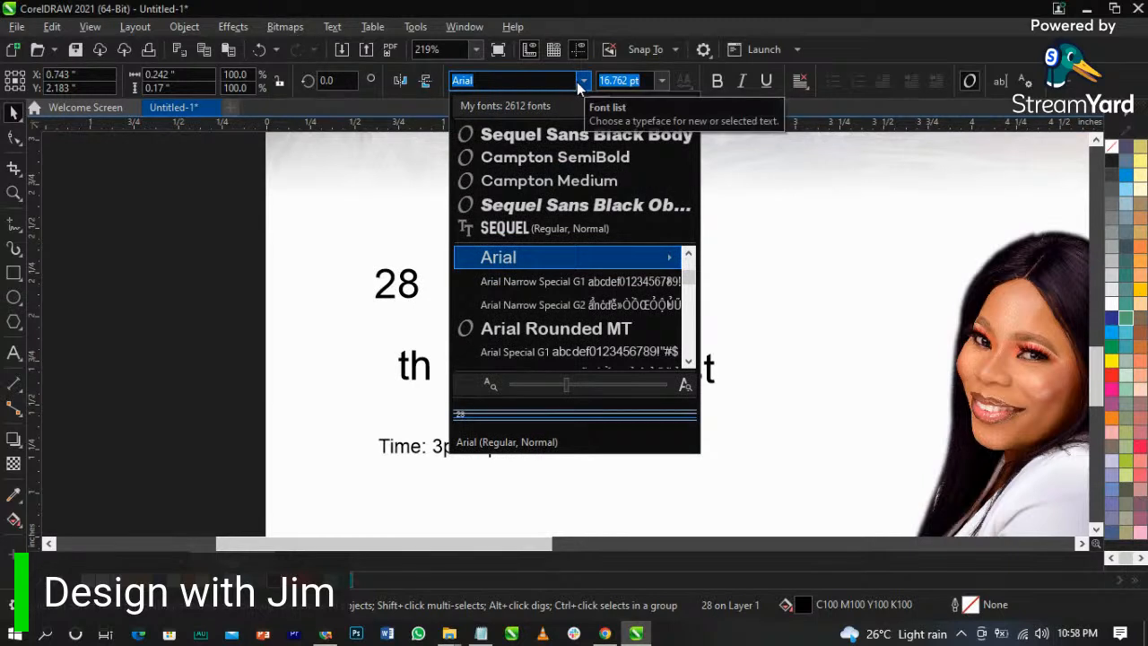
text(camp)
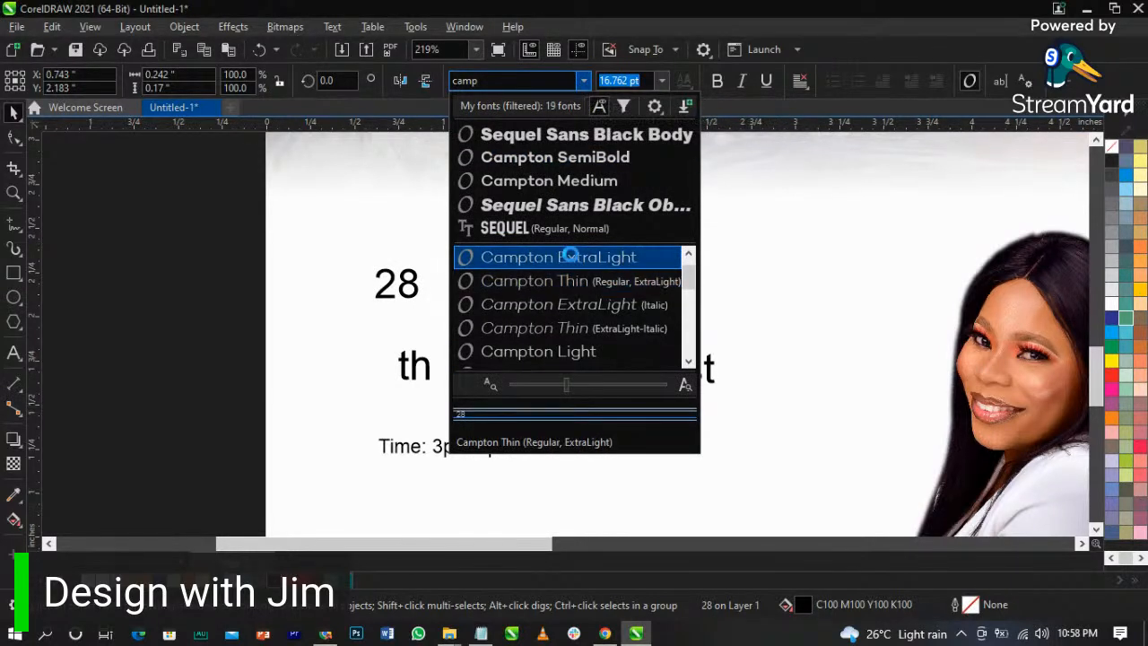
click(583, 351)
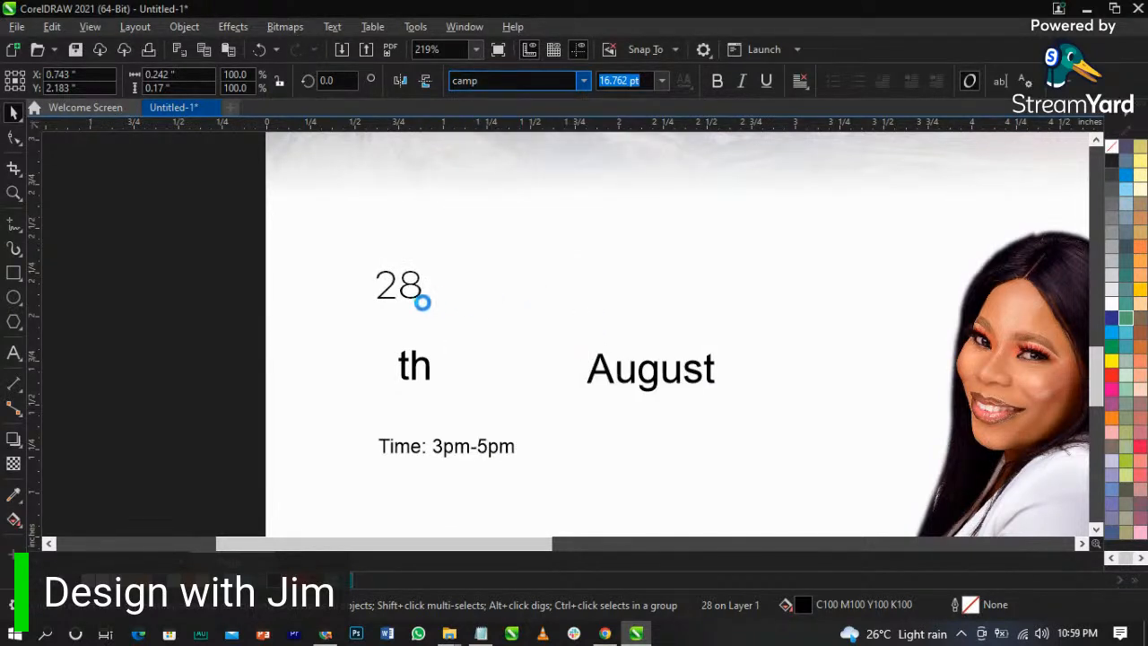
- Enlarge "28" to about 39.7 pt and shift it slightly up and to the right
click(422, 302)
drag(426, 303, 494, 361)
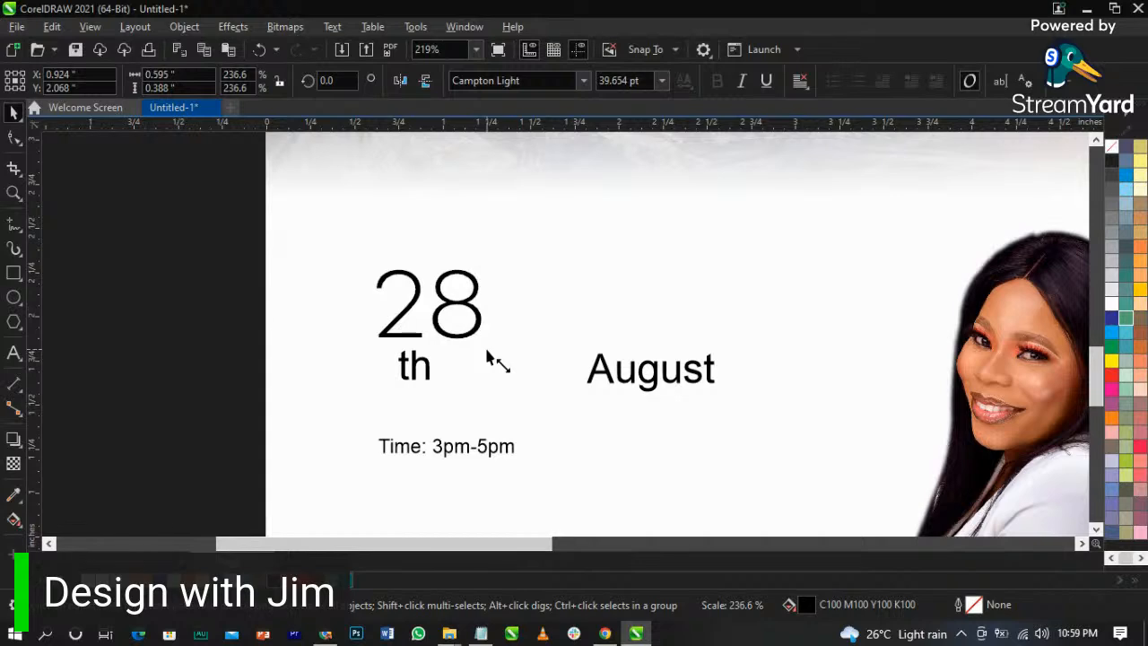
scroll(484, 318, down, 2)
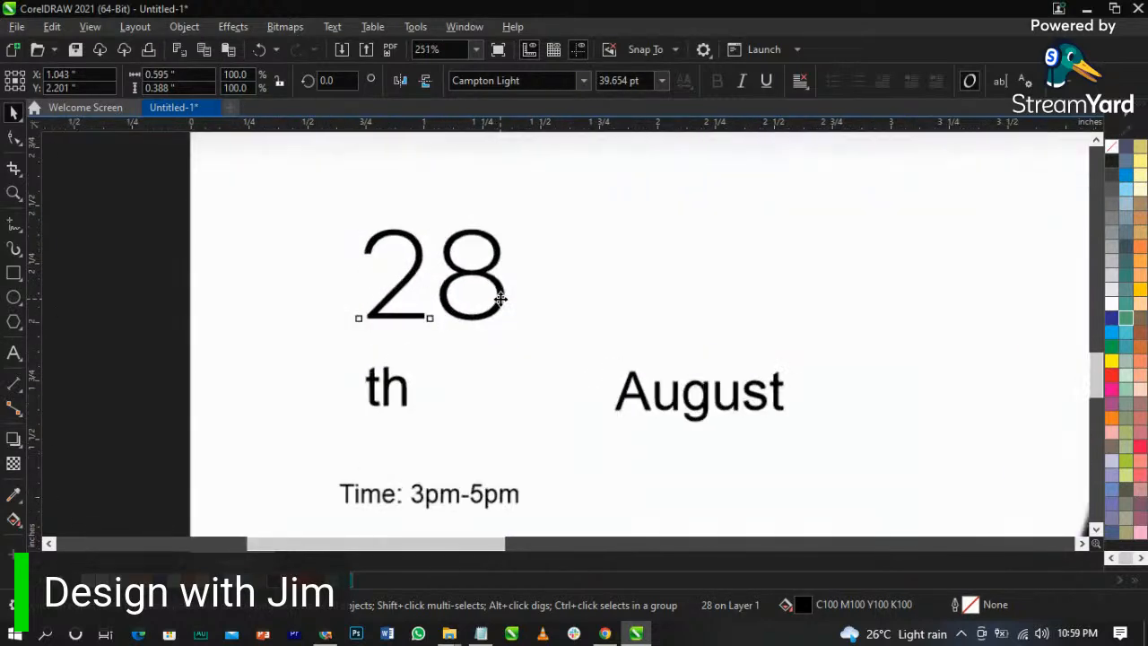
scroll(498, 299, up, 2)
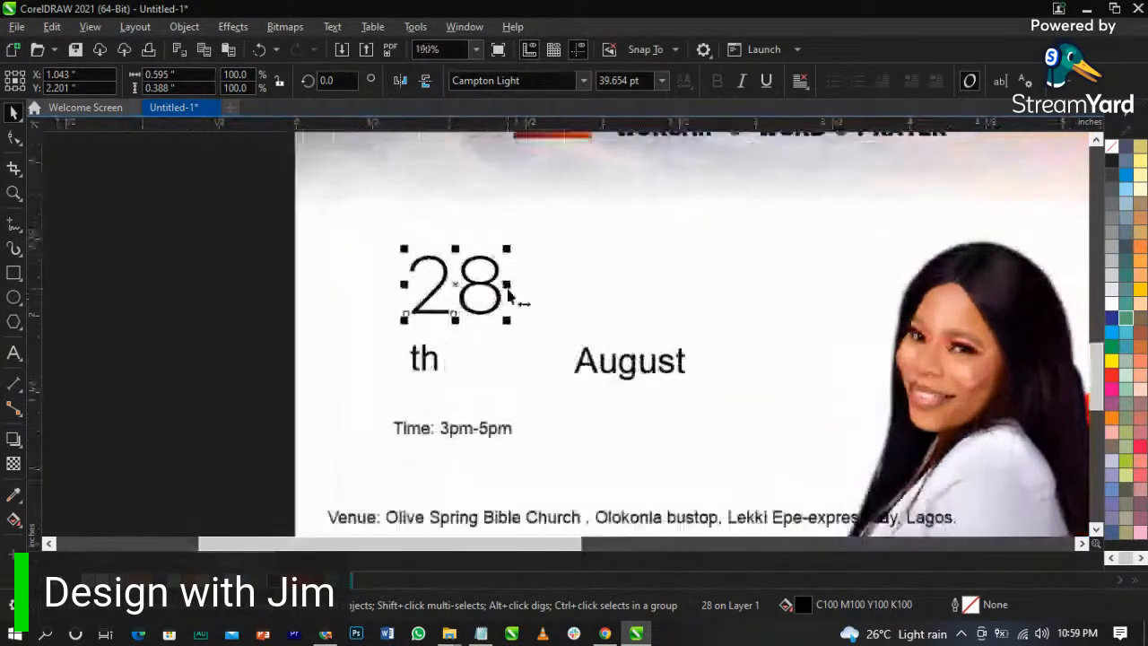
- Set "th" in Campton Light at about 12.2 pt and place it as a superscript beside "28"
drag(436, 371, 525, 273)
click(582, 81)
click(557, 131)
scroll(538, 268, up, 2)
drag(543, 287, 520, 303)
drag(496, 259, 495, 268)
- Tighten the letter spacing of "28" and move "th" up against its upper right edge
click(458, 310)
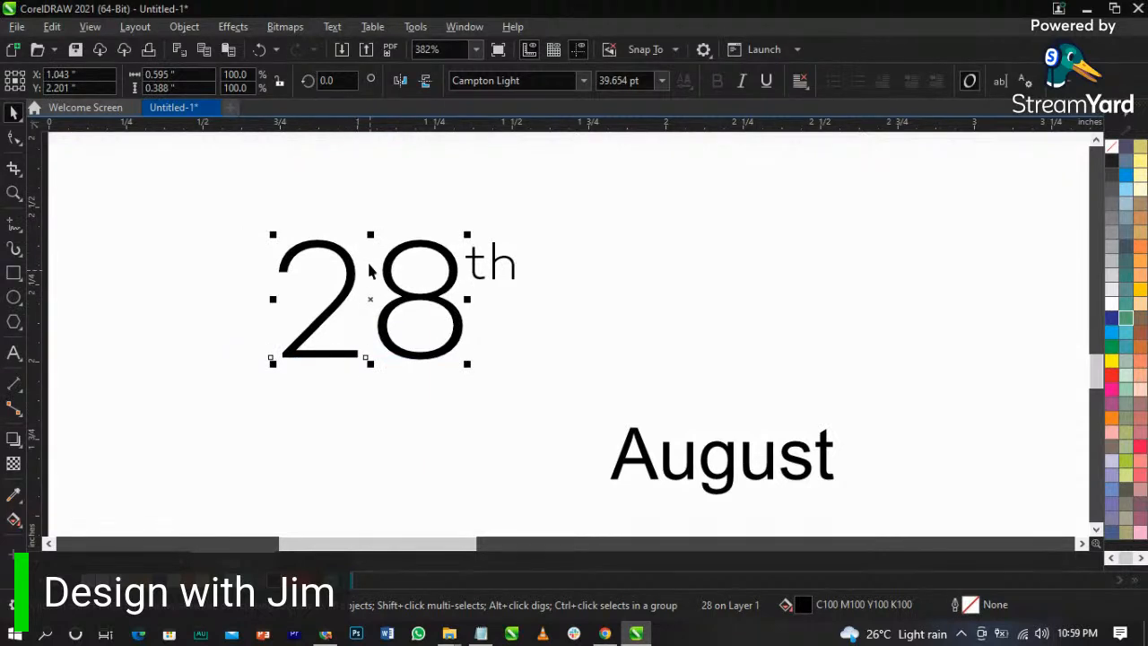
click(11, 139)
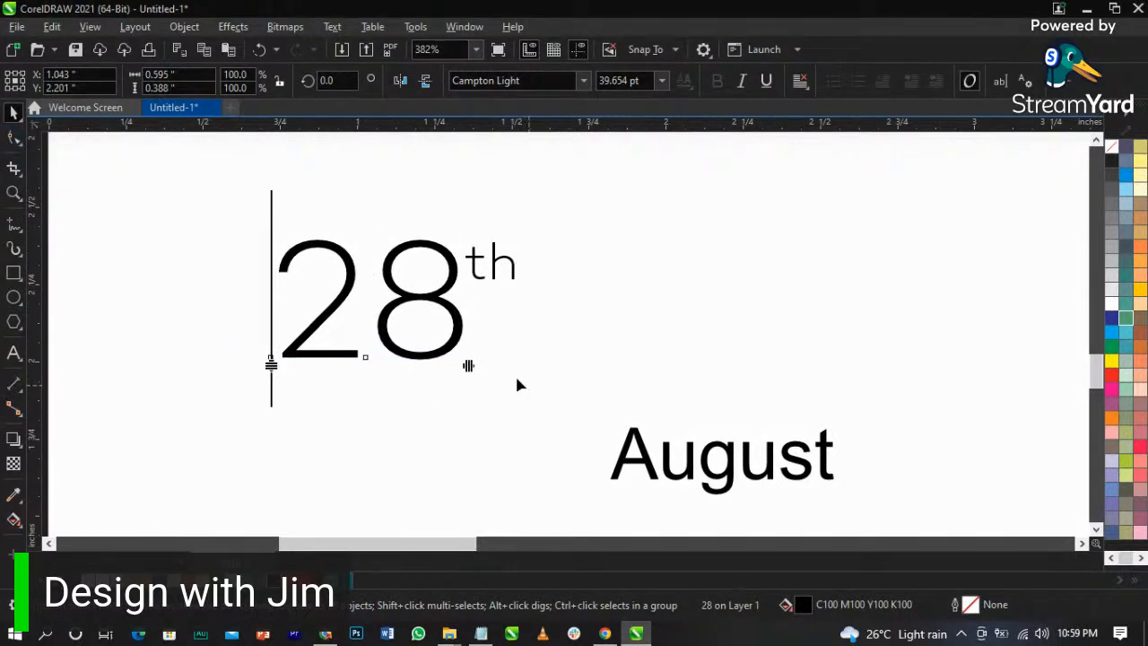
drag(468, 368, 448, 368)
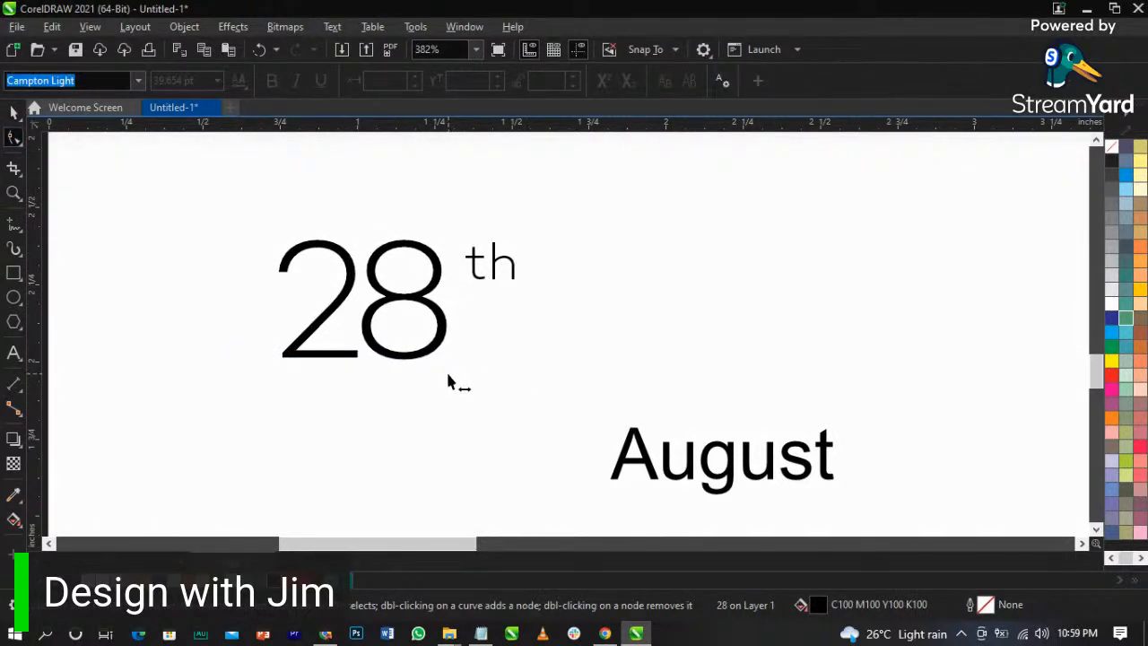
key(space)
scroll(507, 256, up, 2)
drag(487, 277, 457, 269)
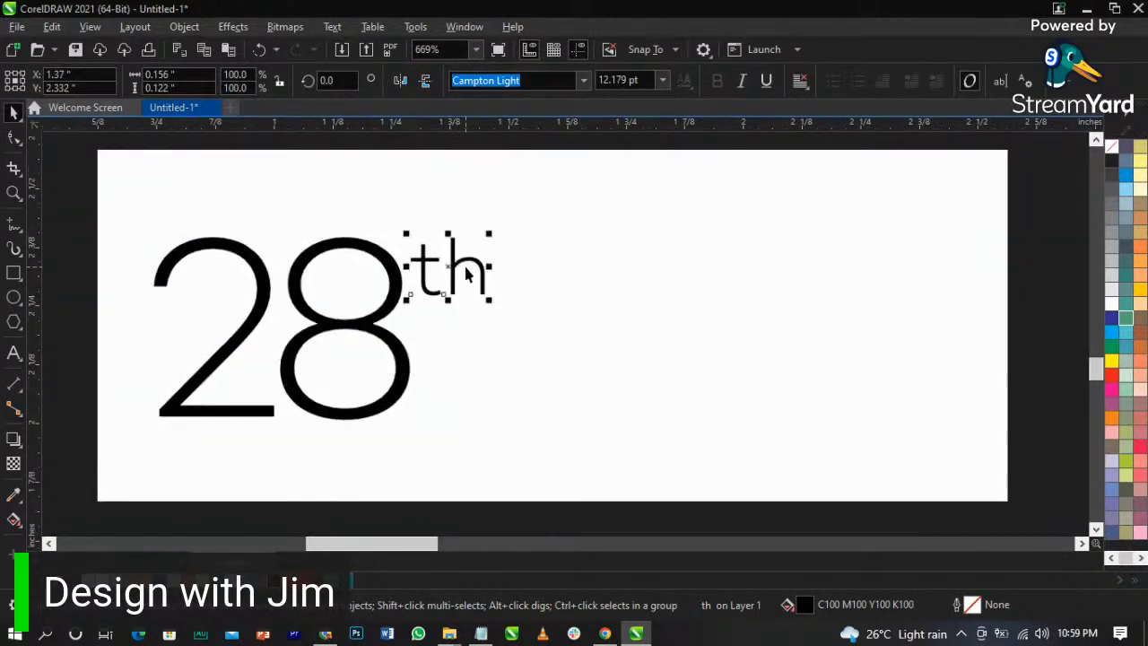
- Place "August" beside "28" under "th" and set it in P22 Da Vinci Forward, copying the font name from the Notepad file
scroll(466, 273, down, 2)
drag(608, 459, 494, 355)
click(481, 634)
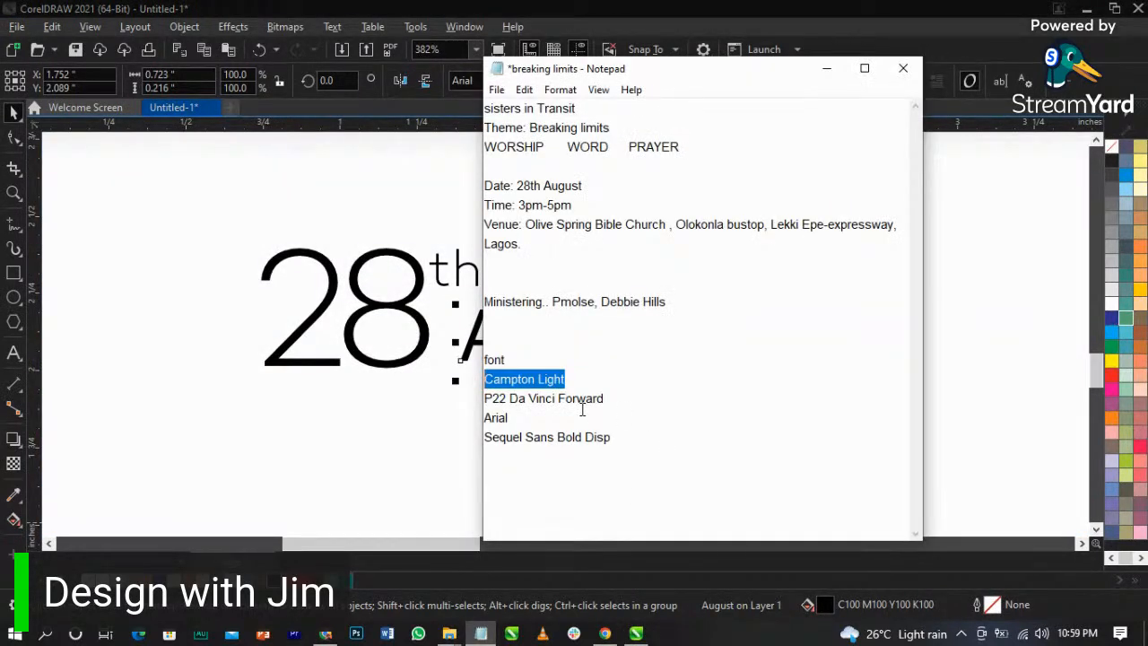
drag(609, 399, 485, 408)
key(ctrl+c)
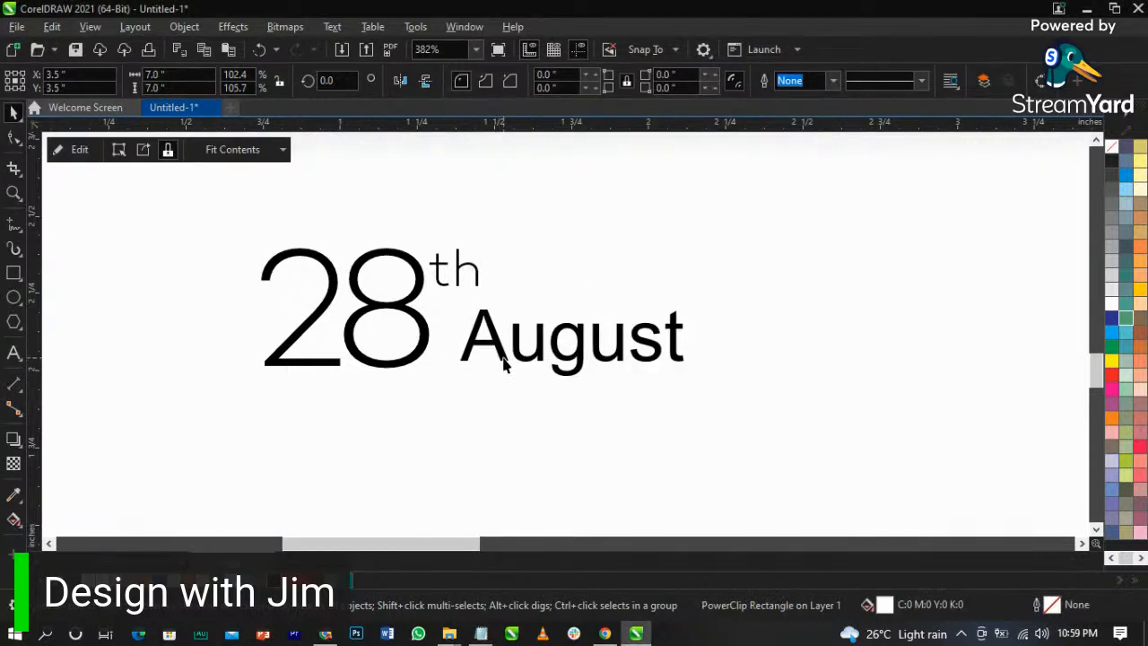
click(502, 359)
key(ctrl+v)
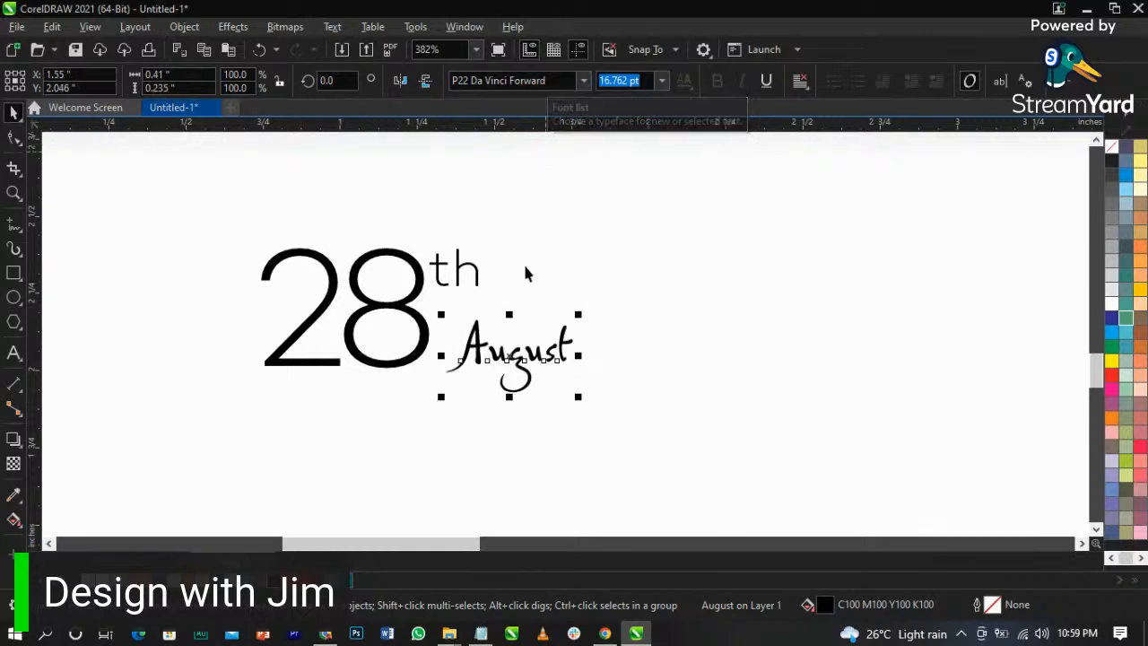
- Draw a circle about 0.81" across over the date and fill it with Light Orange
click(13, 298)
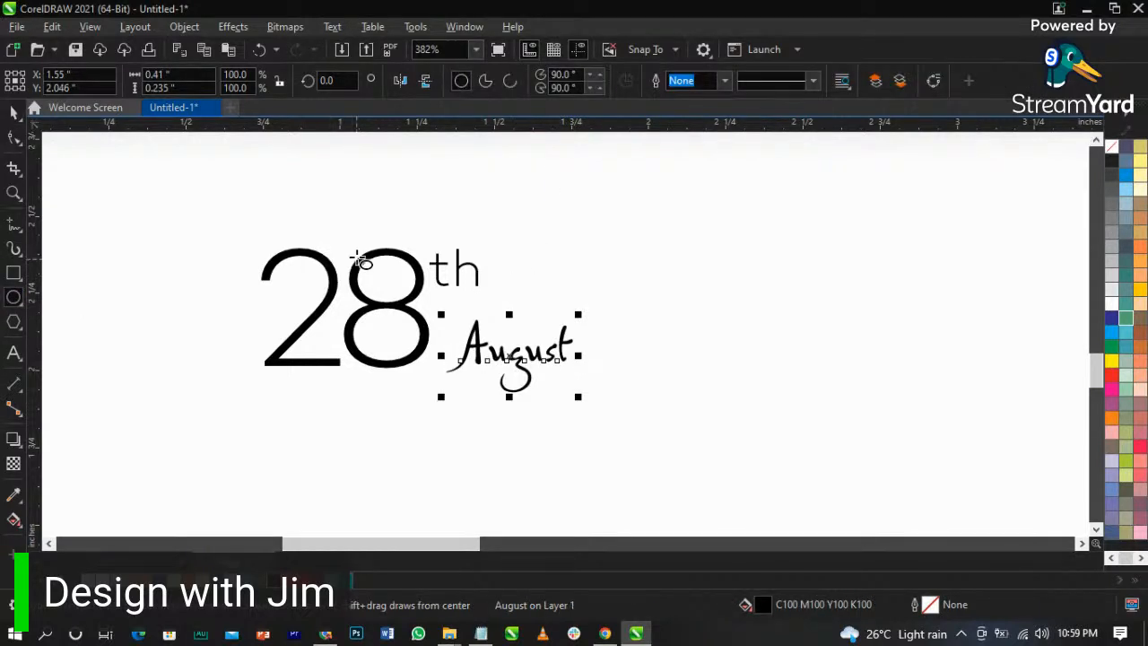
click(236, 220)
drag(265, 238, 483, 385)
key(space)
drag(455, 322, 474, 300)
click(1139, 262)
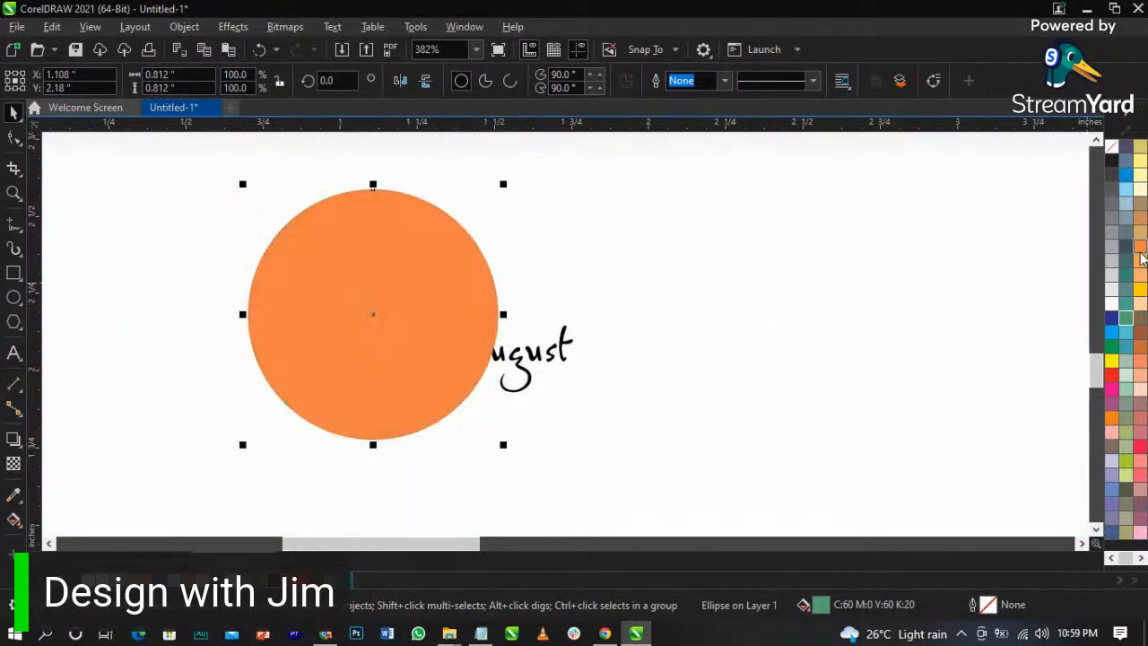
click(1140, 262)
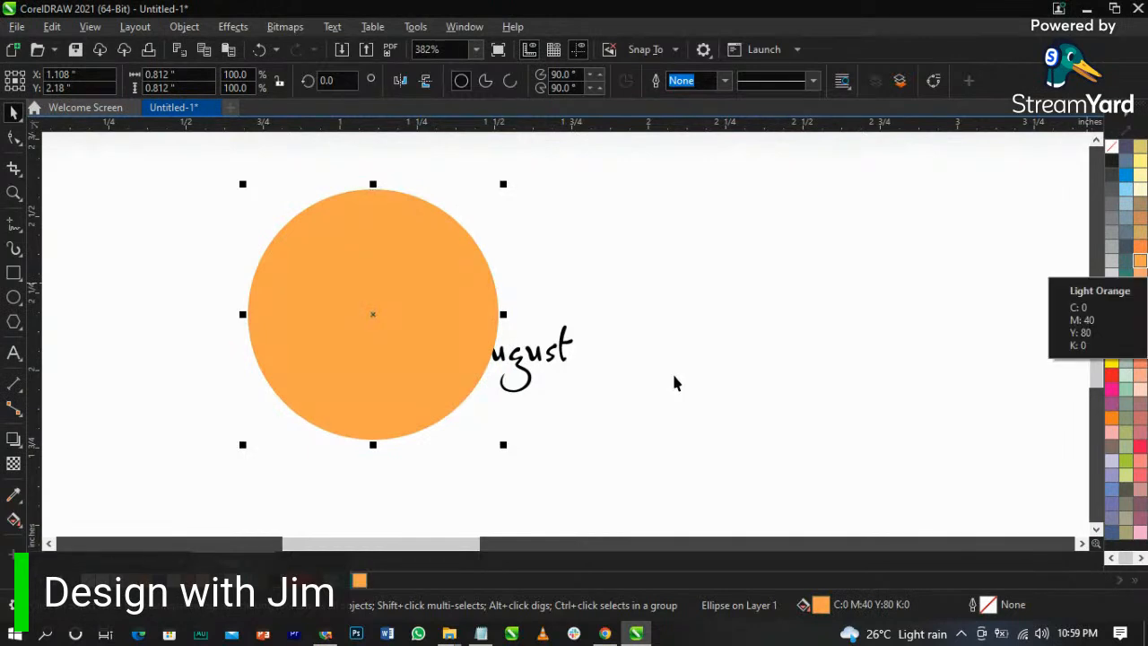
- Recolour the circle's uniform fill to dark orange #D66108 using the RGB colour model
scroll(670, 388, down, 2)
scroll(674, 467, down, 1)
scroll(655, 376, up, 1)
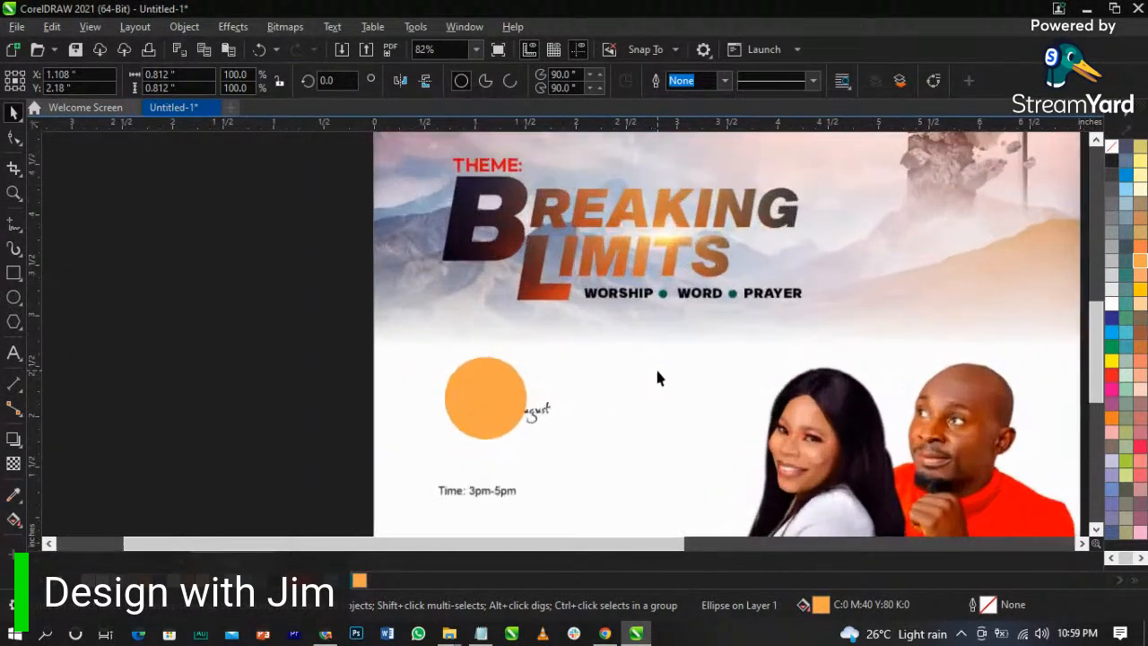
double_click(821, 606)
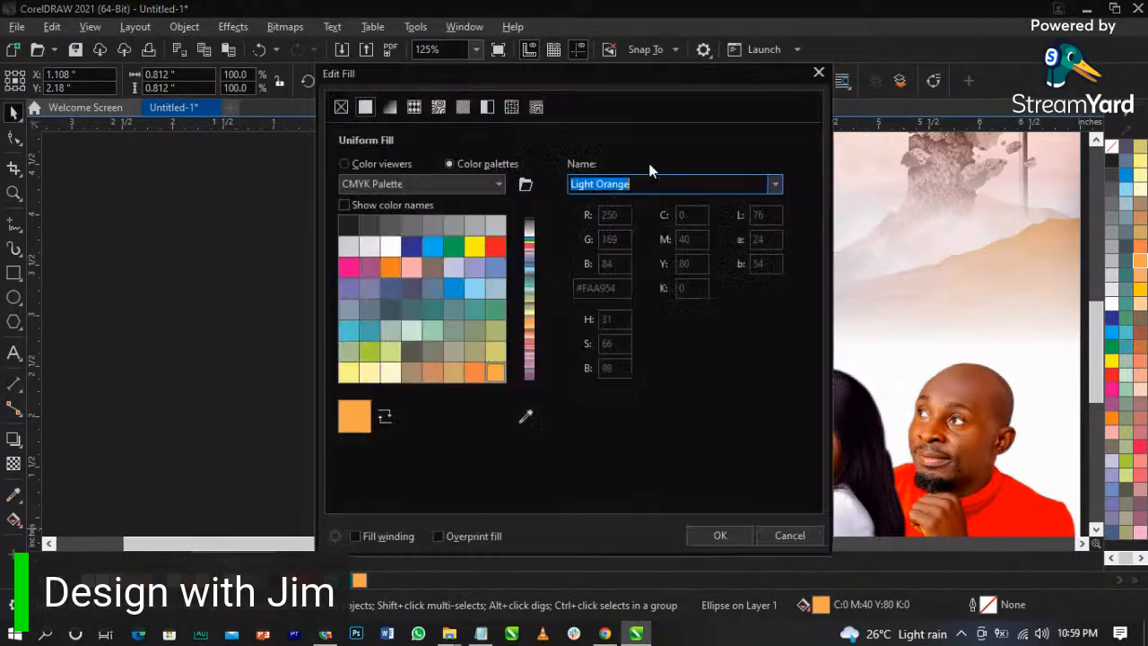
drag(574, 71, 861, 38)
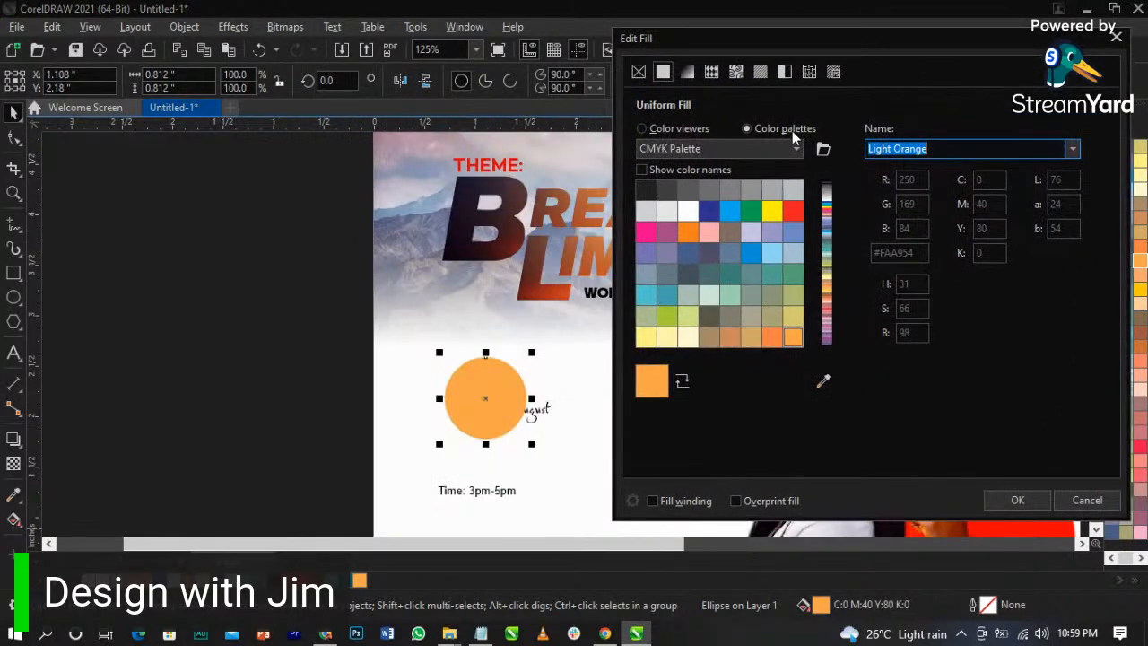
click(694, 132)
click(913, 150)
click(911, 191)
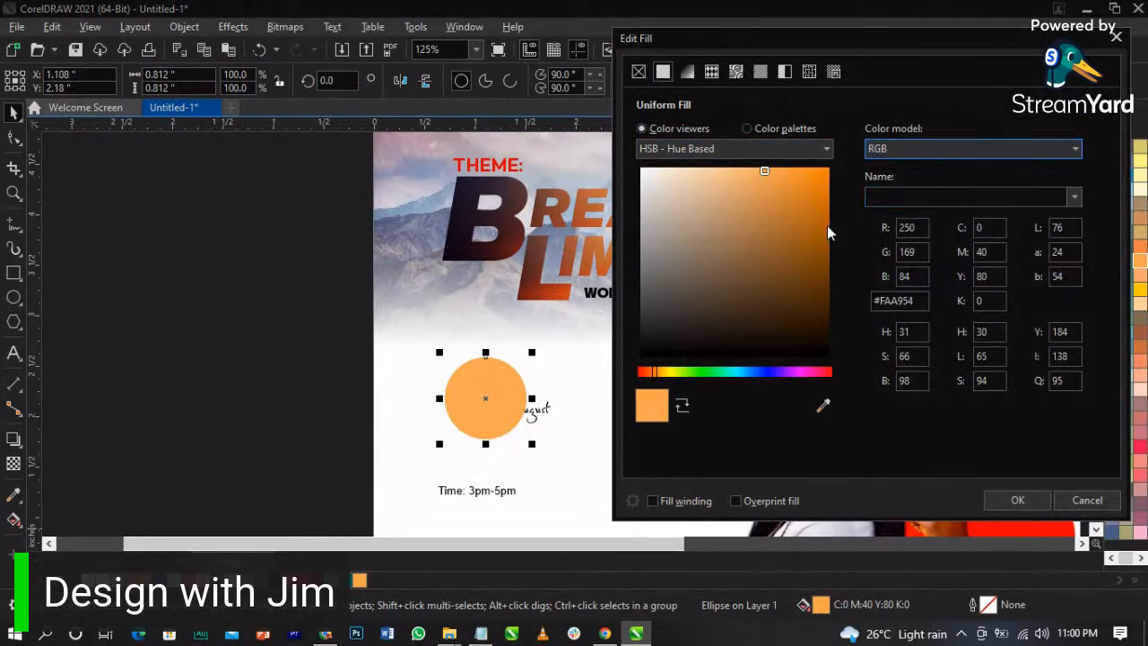
click(812, 203)
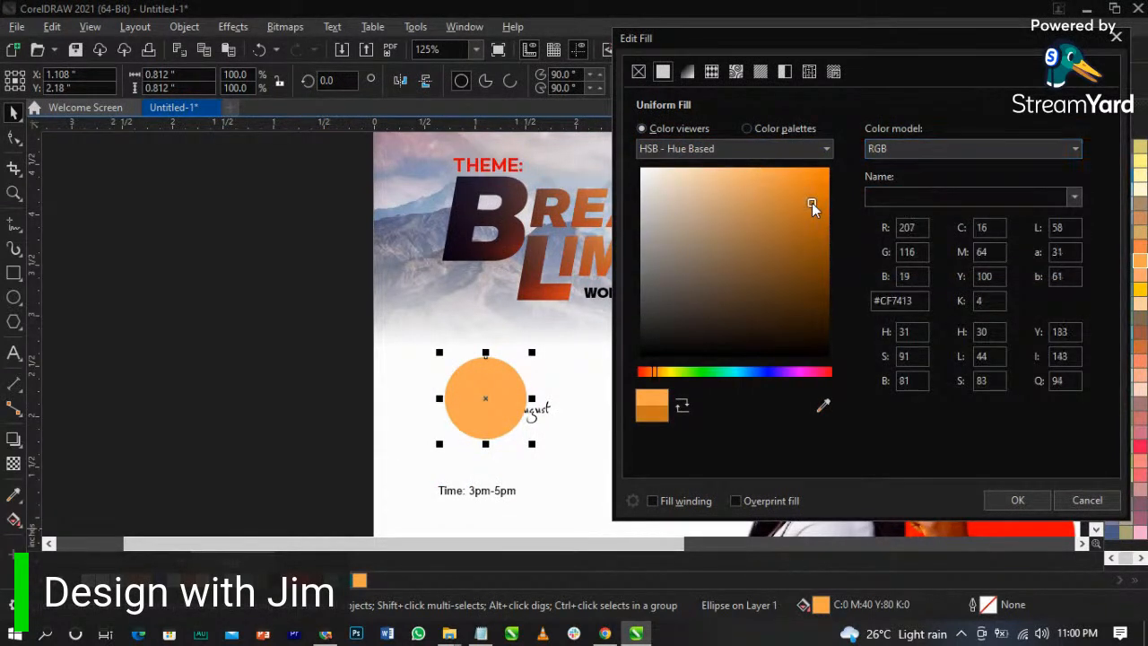
click(816, 212)
click(815, 210)
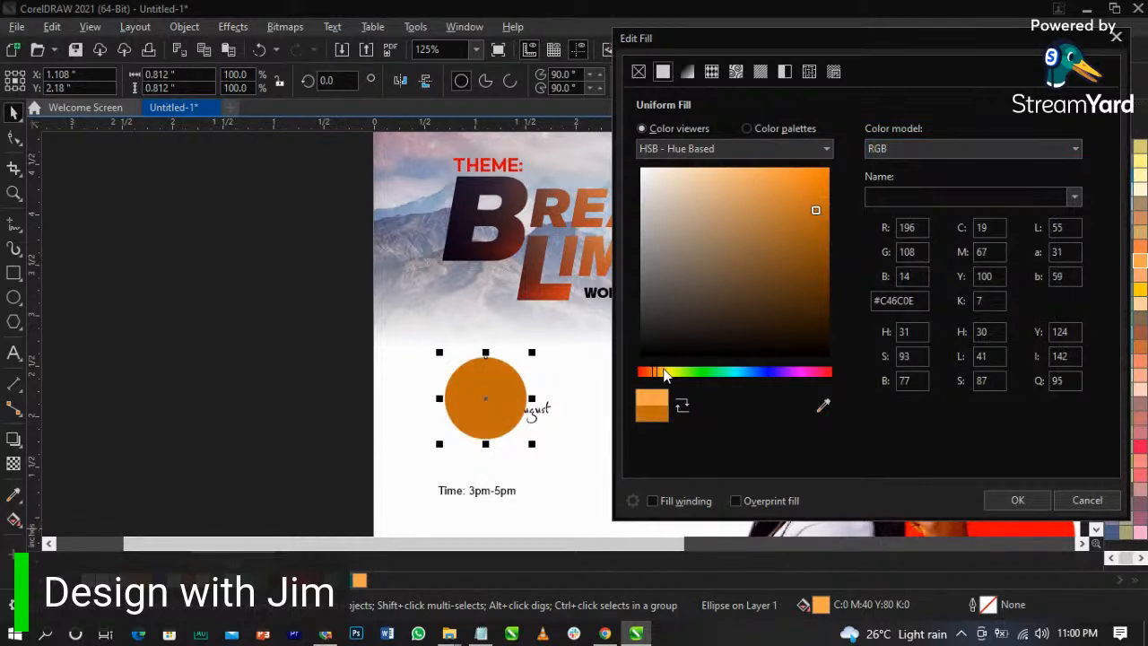
click(653, 373)
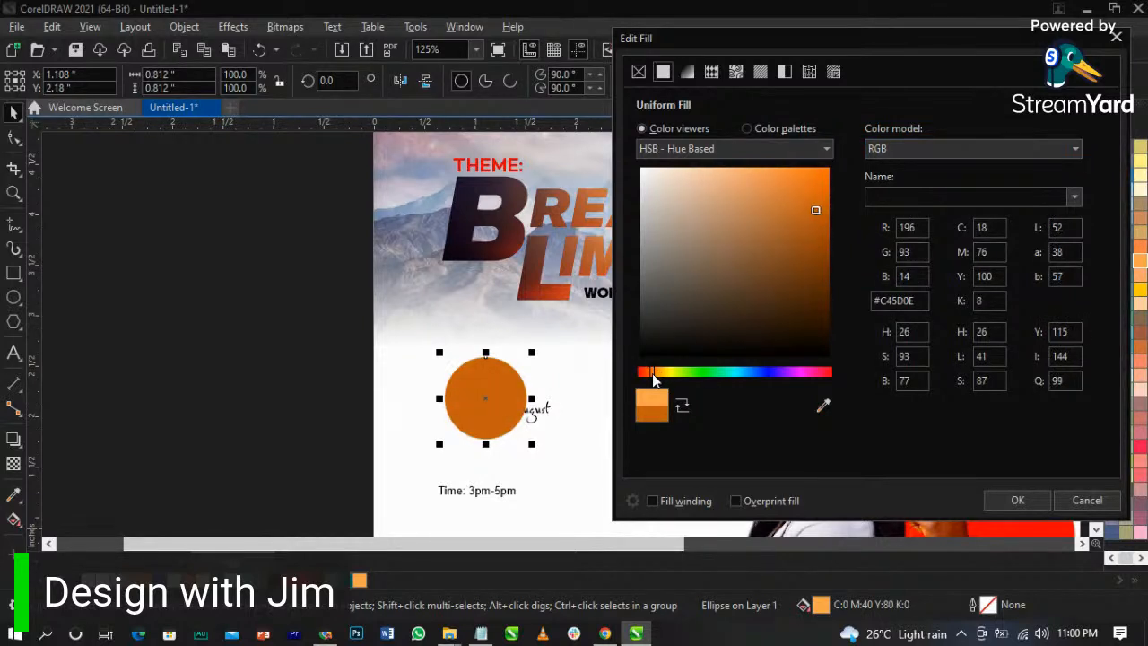
click(822, 198)
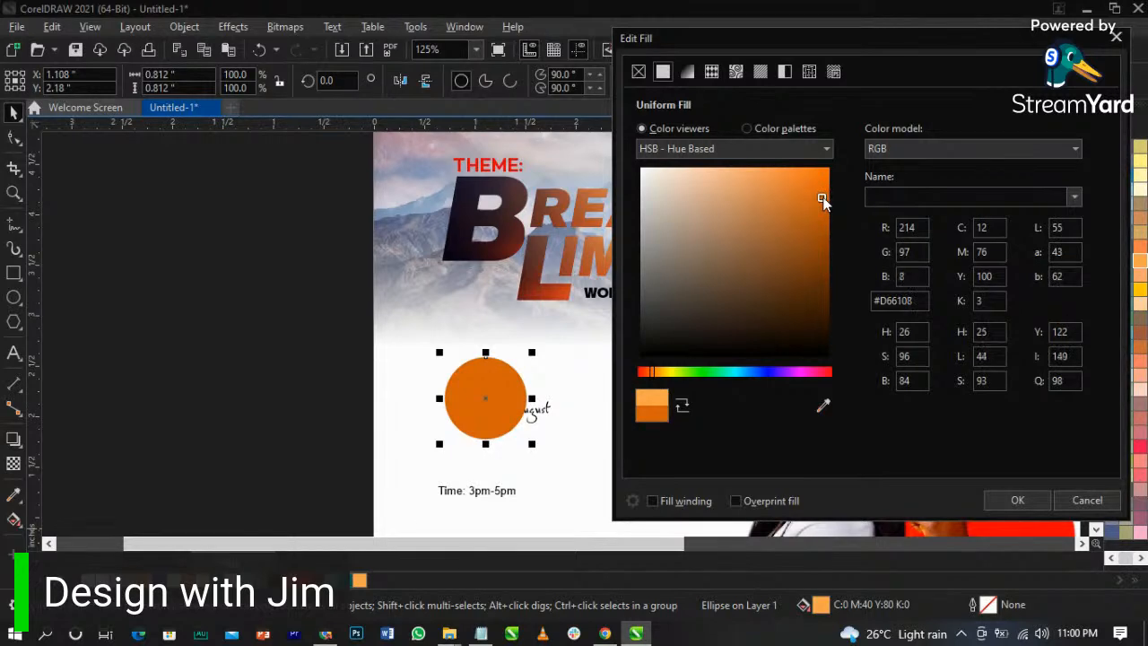
click(1017, 500)
- Place the orange circle behind the "28", "th" and "August" texts and select the three texts
scroll(496, 396, up, 3)
click(342, 367)
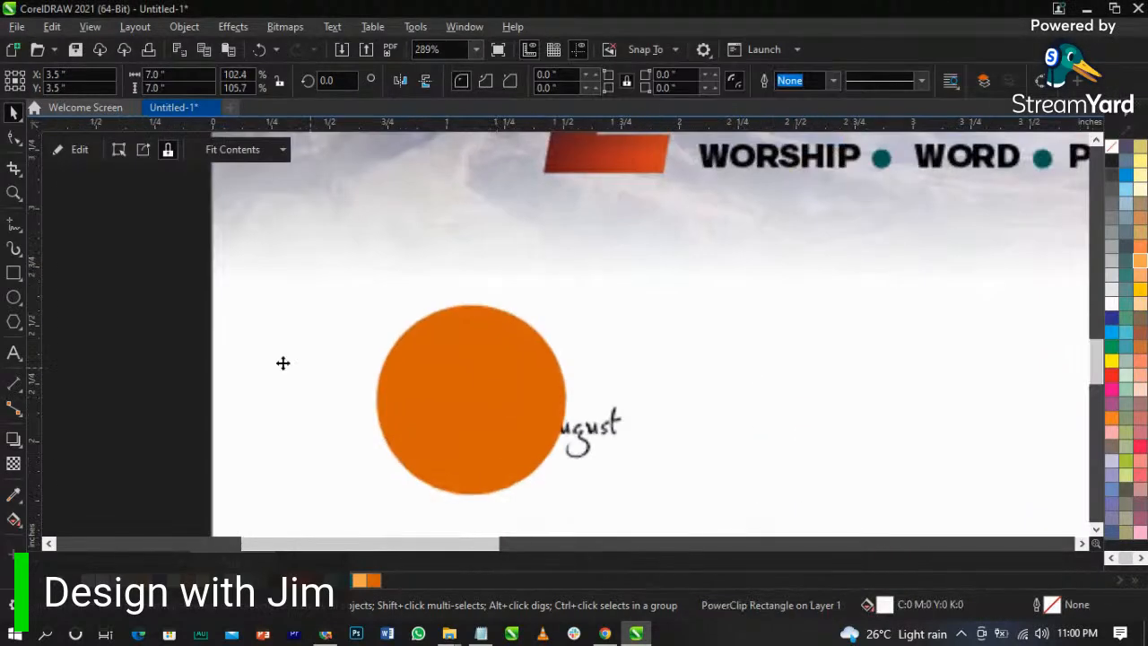
key(ctrl+z)
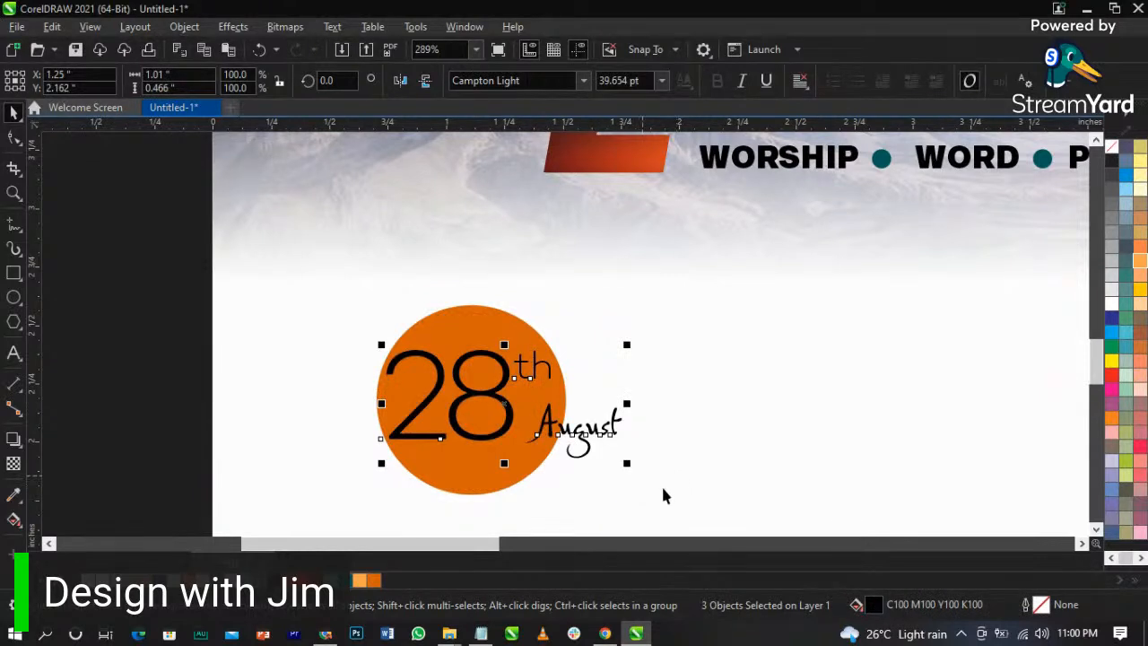
- Fill the three date texts with RGB black (#000000)
key(shift+F11)
click(400, 166)
click(643, 190)
click(628, 220)
drag(353, 367, 308, 427)
drag(396, 349, 328, 405)
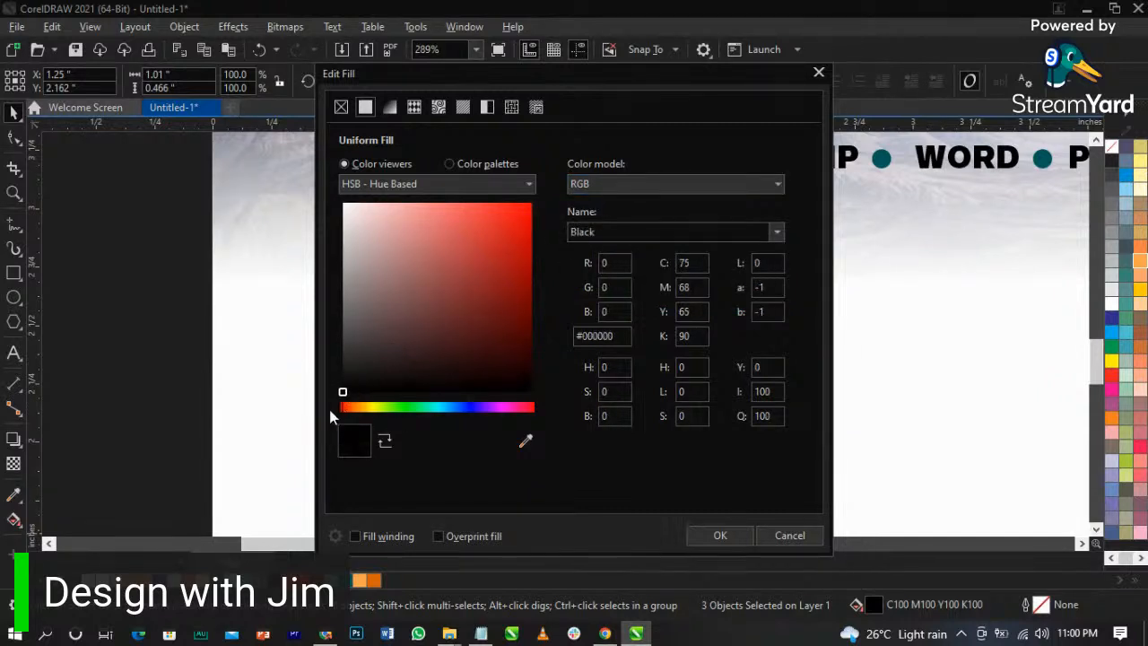
click(720, 536)
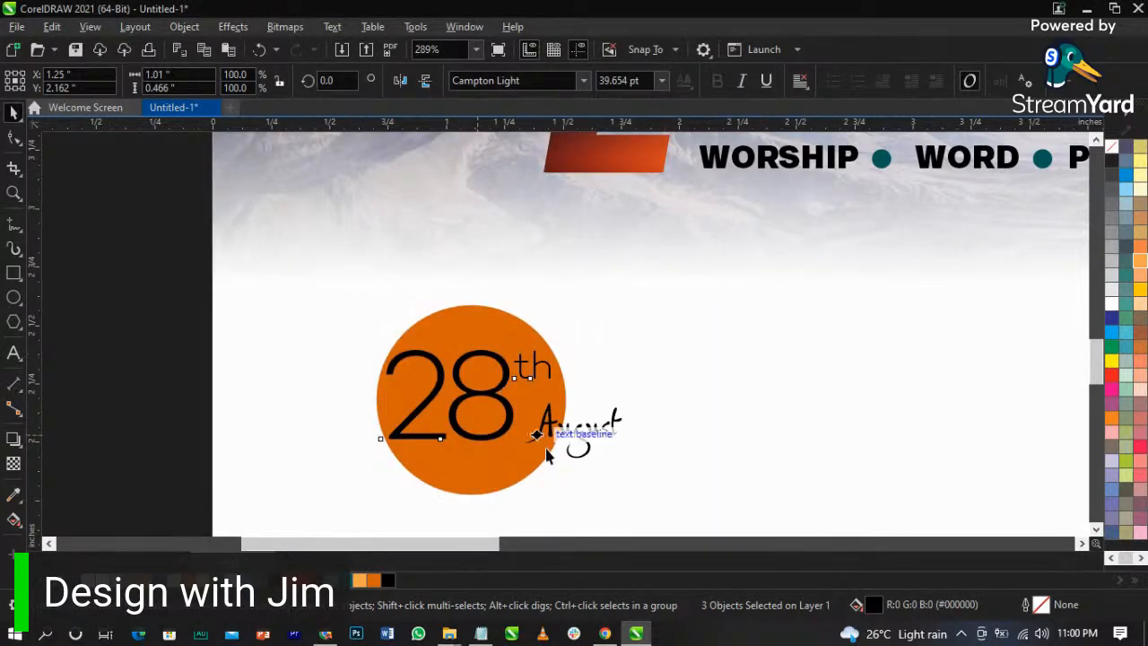
- Scale the three date texts down to about 95.6% over the orange circle
scroll(538, 432, up, 2)
drag(469, 386, 488, 388)
click(691, 474)
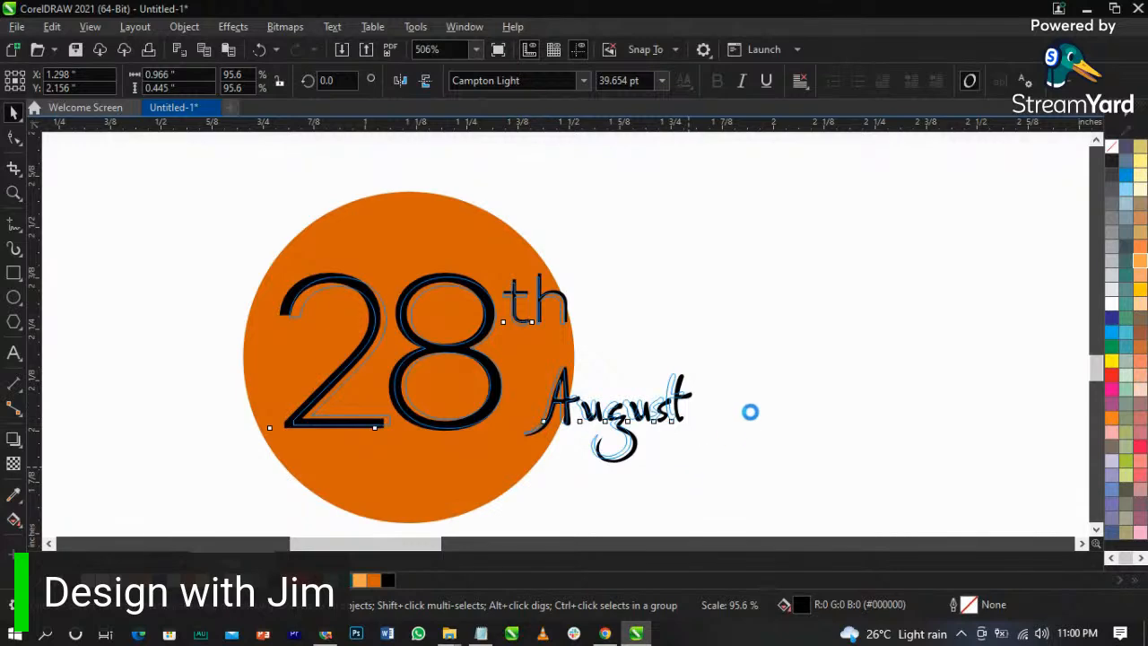
- Enlarge "August" to about 20 pt and position it under "th", close against the lower right of "28"
click(656, 408)
drag(656, 408, 634, 390)
drag(667, 451, 720, 479)
drag(663, 405, 656, 409)
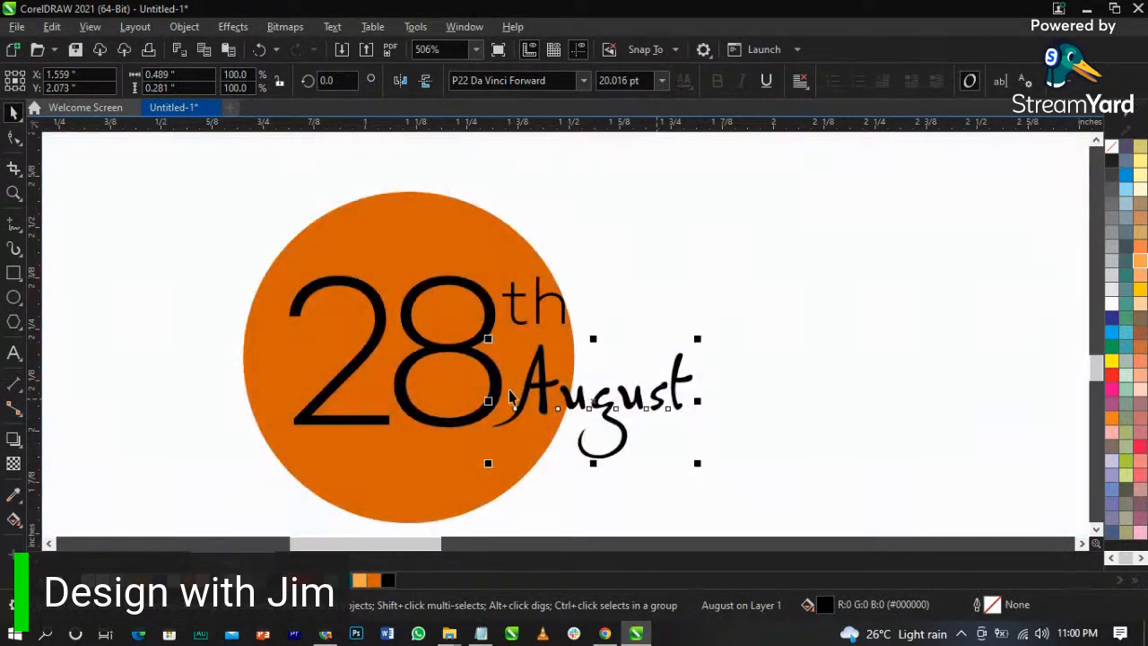
drag(531, 423, 559, 416)
scroll(559, 417, up, 5)
scroll(561, 405, down, 8)
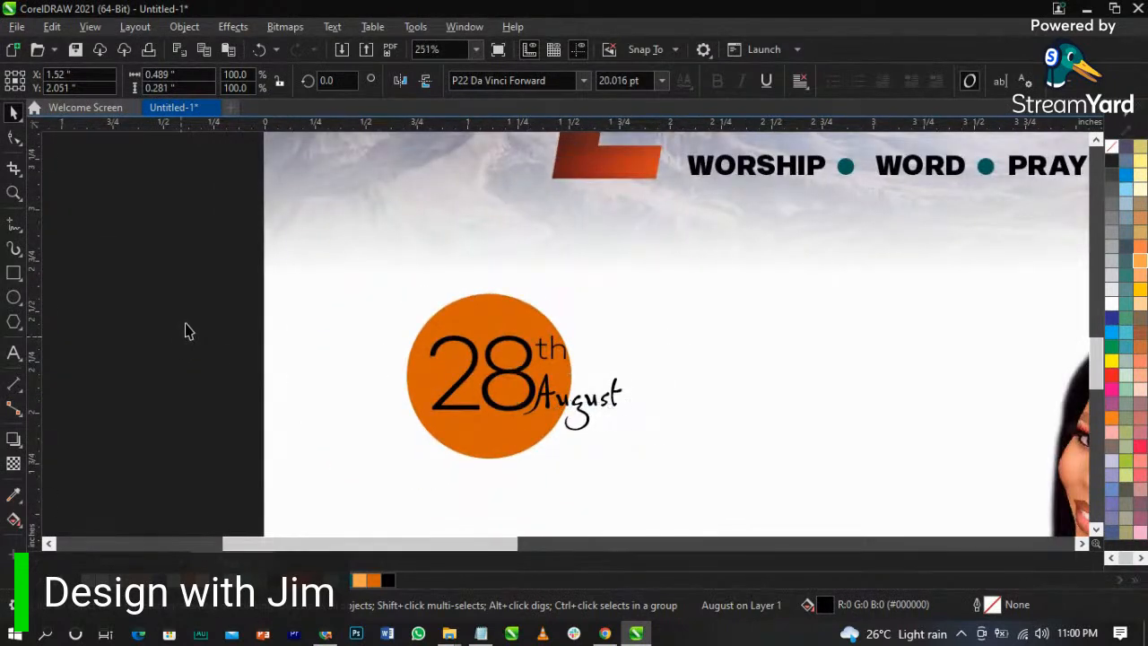
- Shift the circle and date texts together slightly left and down, and scale them to about 0.995" wide
drag(191, 300, 664, 494)
drag(224, 261, 606, 475)
scroll(626, 464, up, 1)
scroll(303, 381, down, 2)
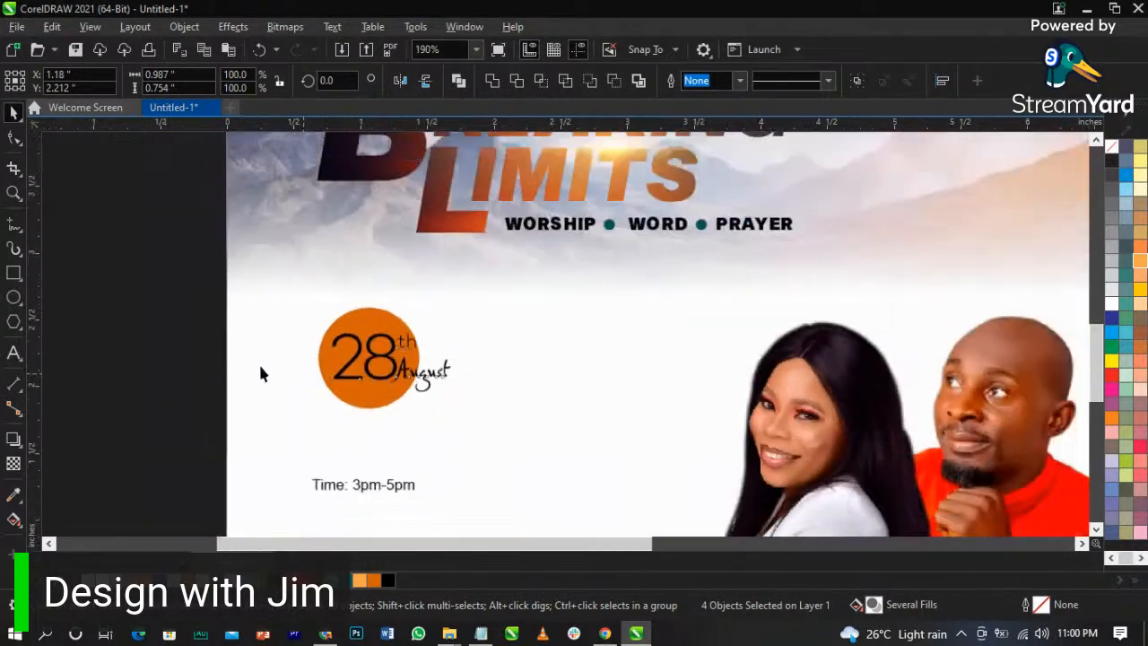
click(146, 323)
drag(146, 295, 414, 417)
drag(378, 366, 358, 374)
click(446, 410)
drag(179, 282, 473, 437)
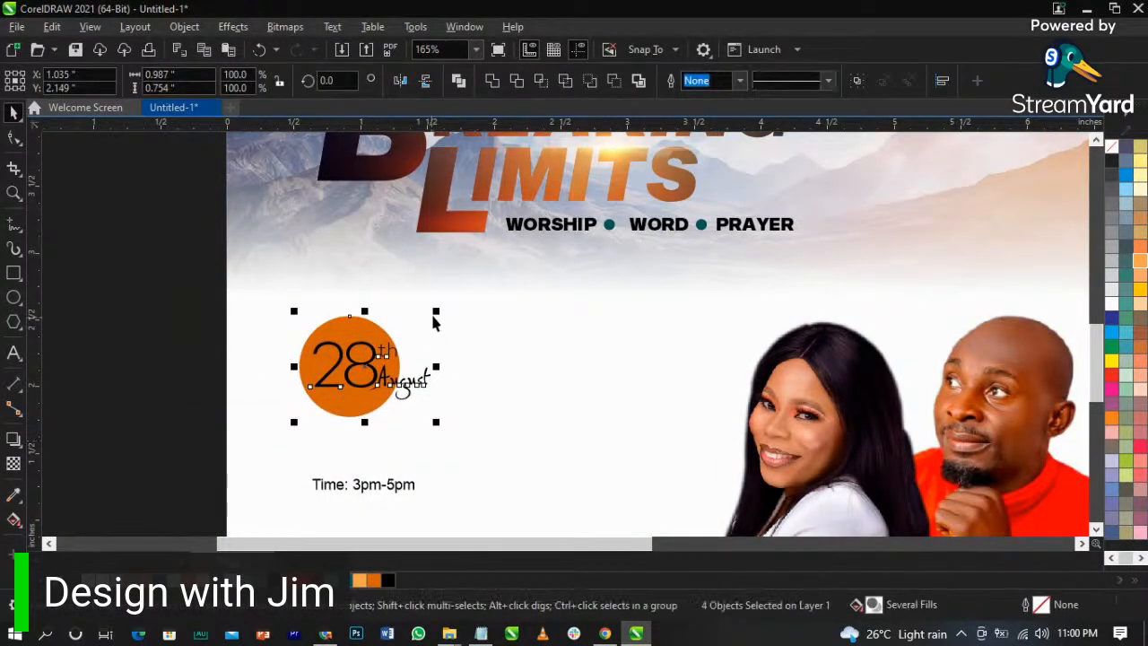
drag(440, 318, 451, 307)
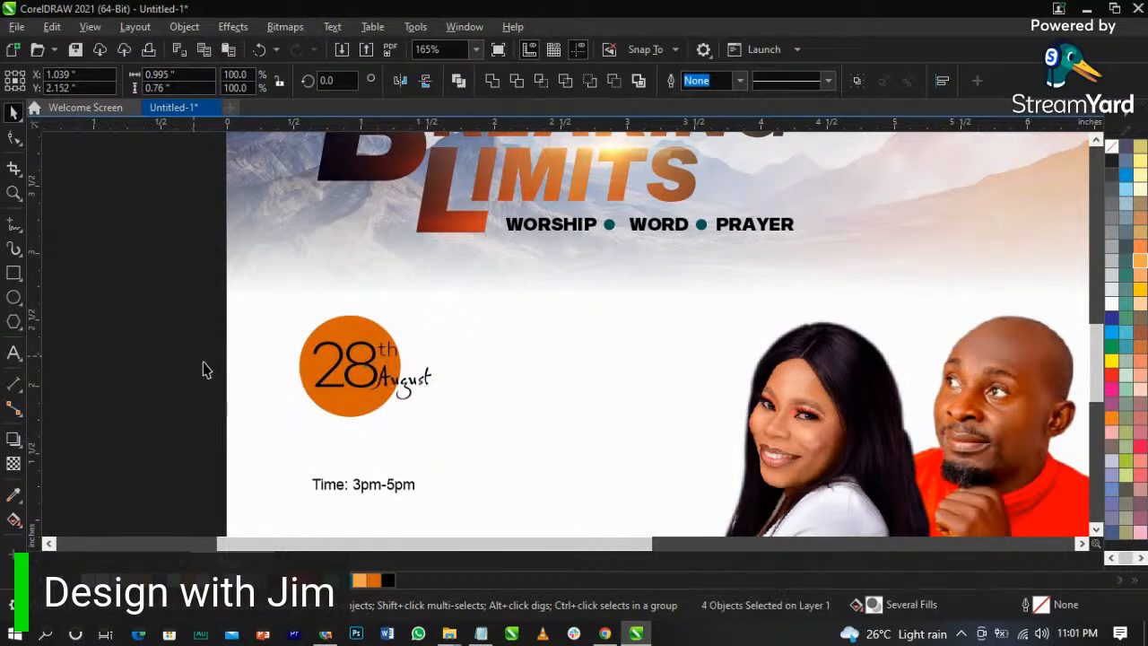
click(195, 363)
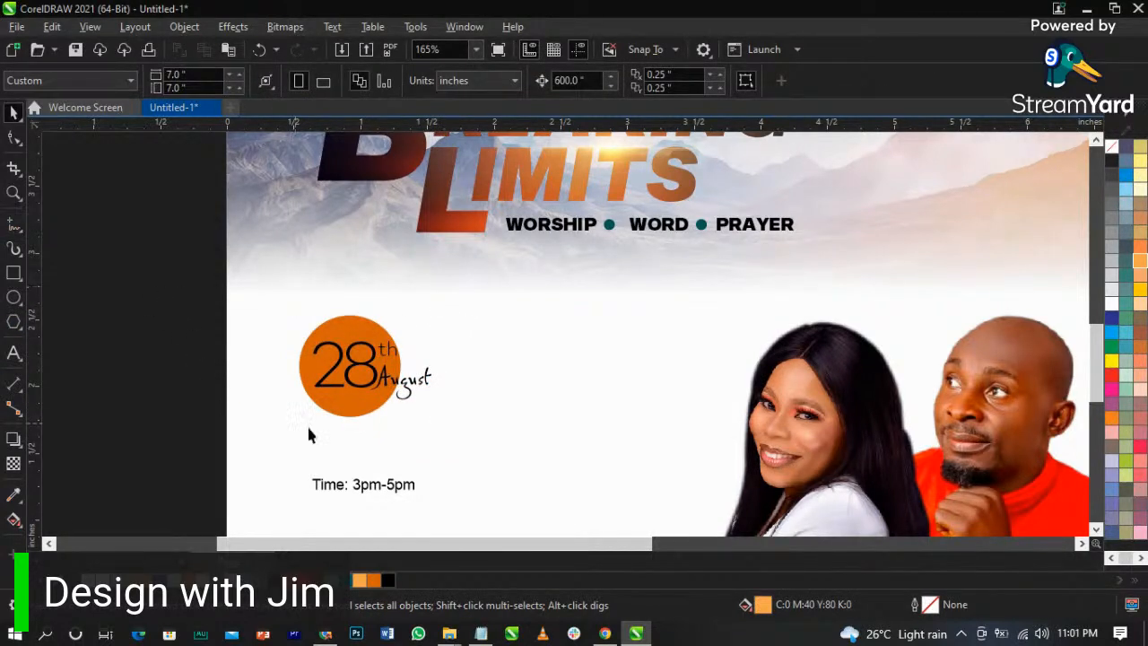
- Move the time text to the right of the date and remove its "Time:" label, leaving "3pm-5pm"
click(374, 494)
drag(372, 495, 358, 389)
scroll(531, 390, up, 3)
double_click(518, 392)
key(BackSpace)
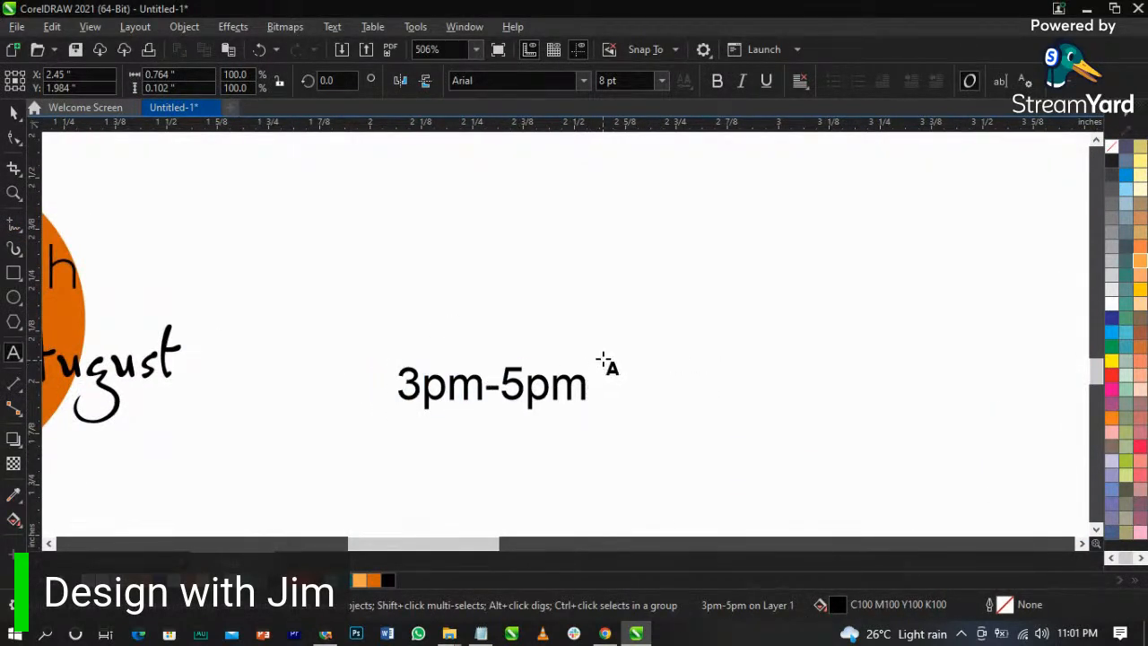
- Set "3pm-5pm" in Campton Light and enlarge it to about 13.4 pt
click(585, 80)
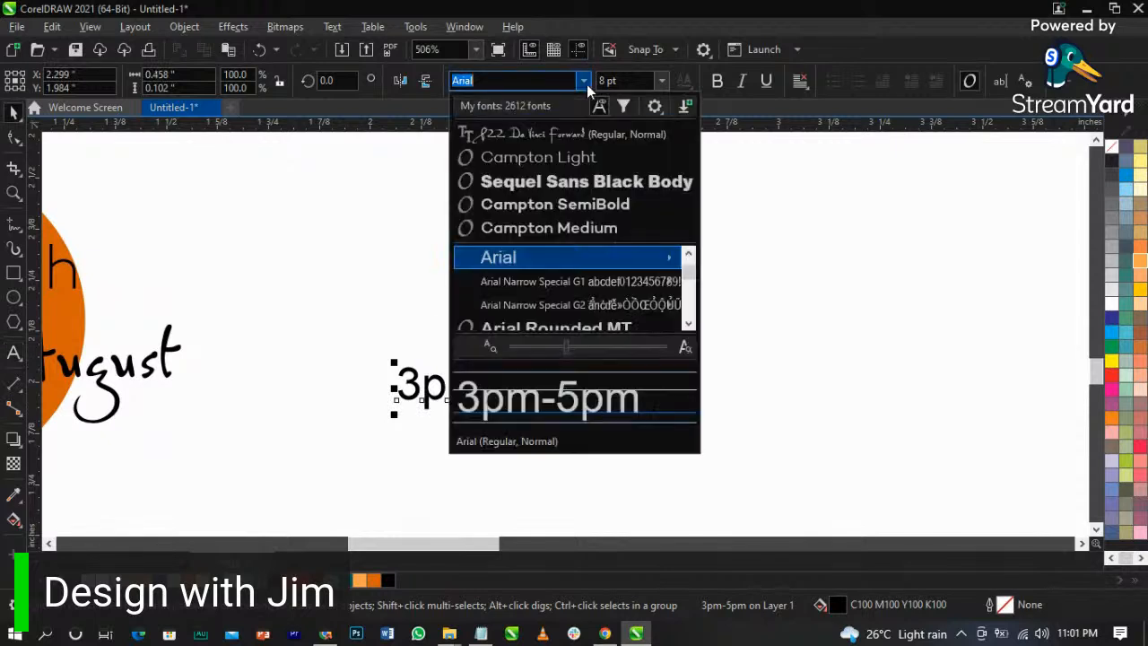
click(575, 154)
key(Escape)
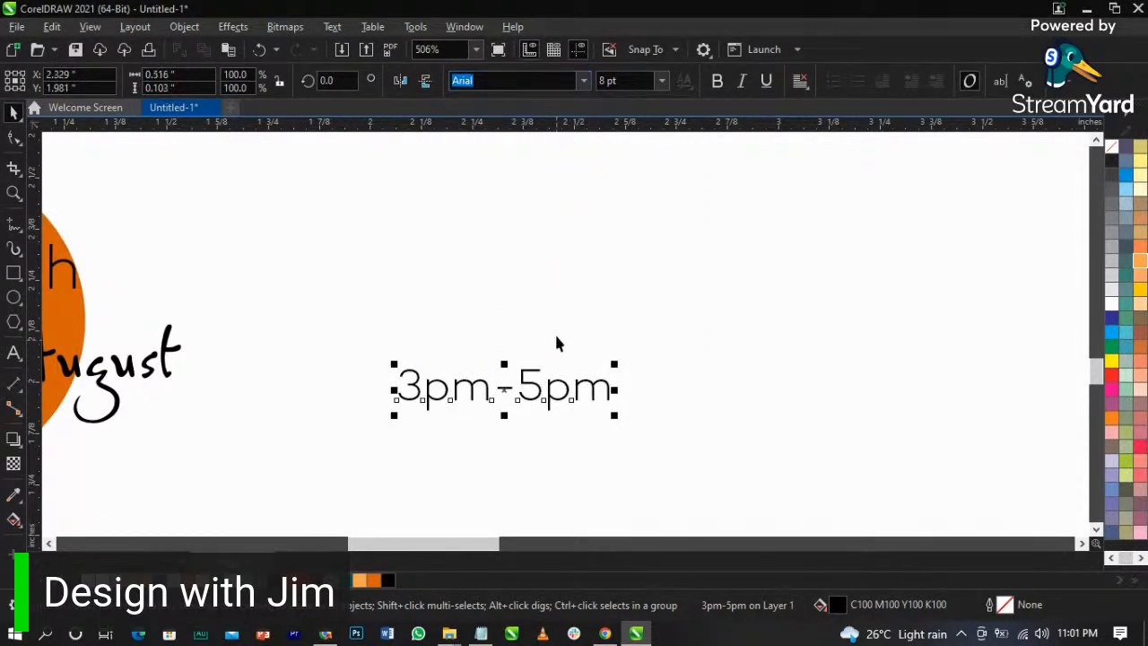
drag(613, 366, 750, 330)
scroll(524, 318, down, 2)
scroll(523, 316, up, 1)
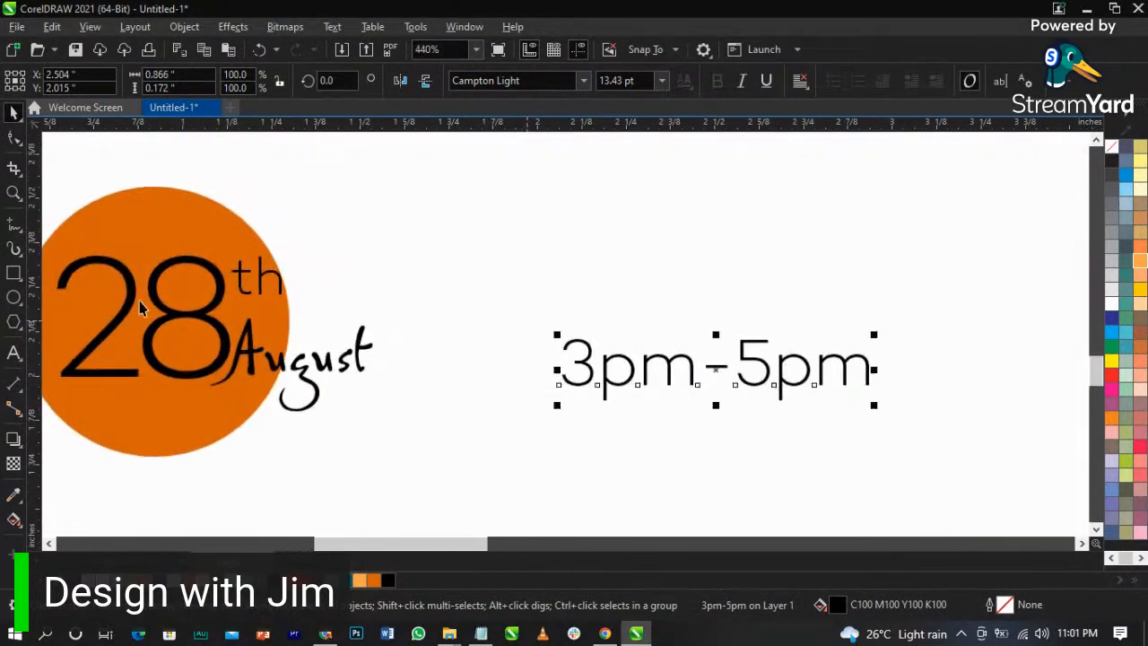
- Draw a vertical divider line about 0.377" long between "August" and "3pm-5pm" and give it a black outline
click(12, 228)
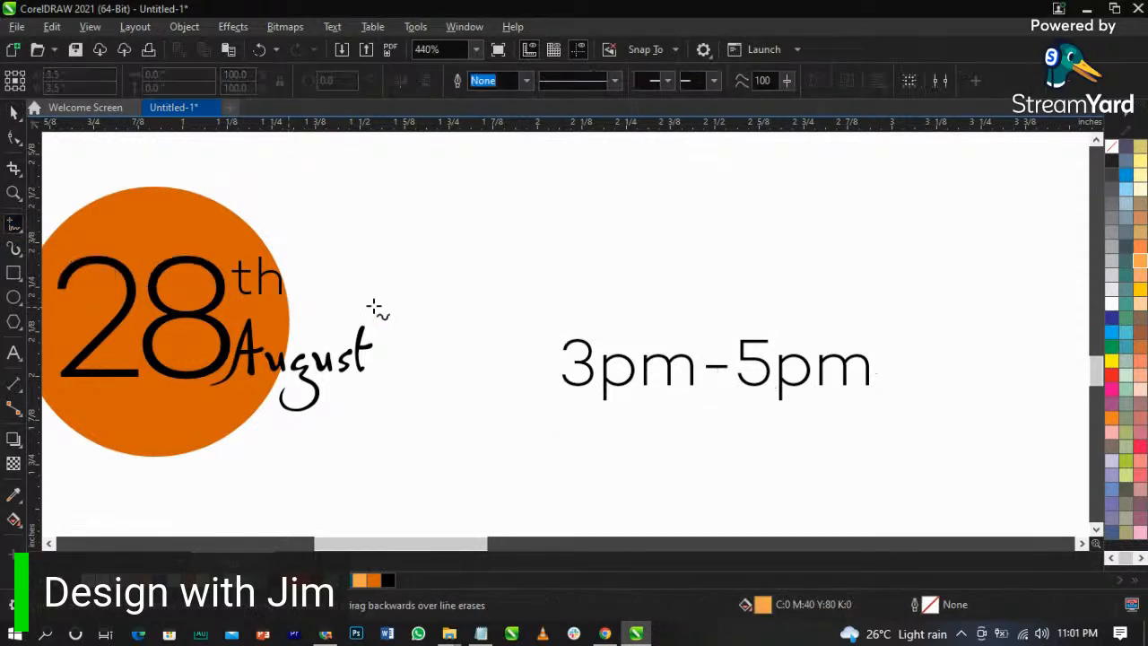
click(440, 250)
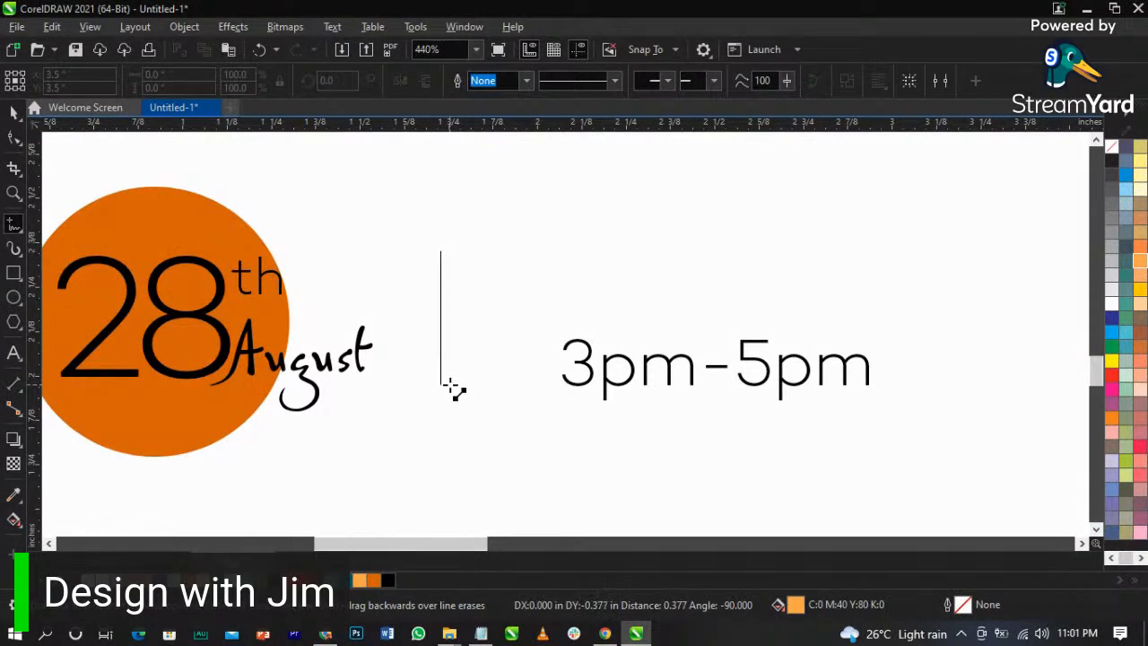
click(443, 384)
key(space)
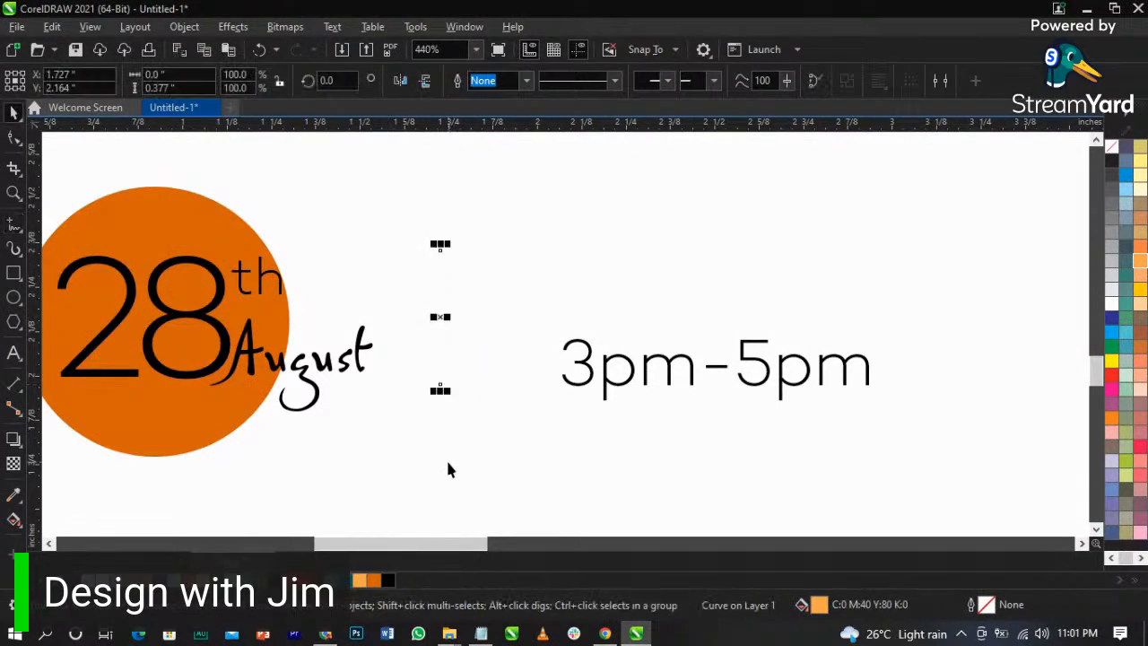
right_click(392, 582)
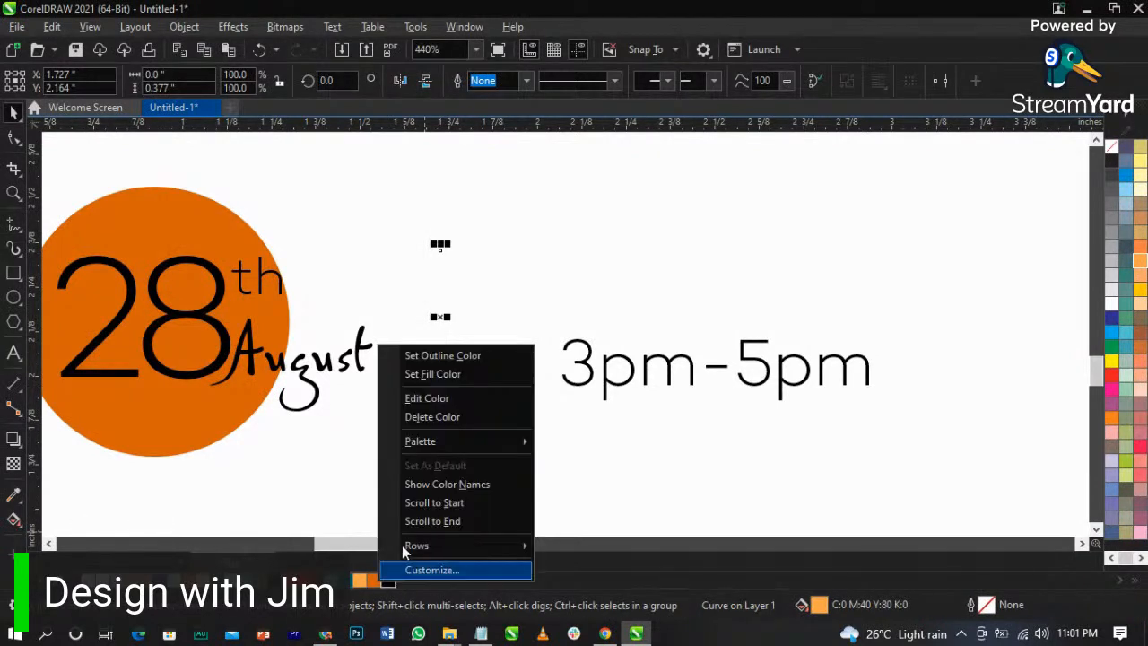
click(447, 357)
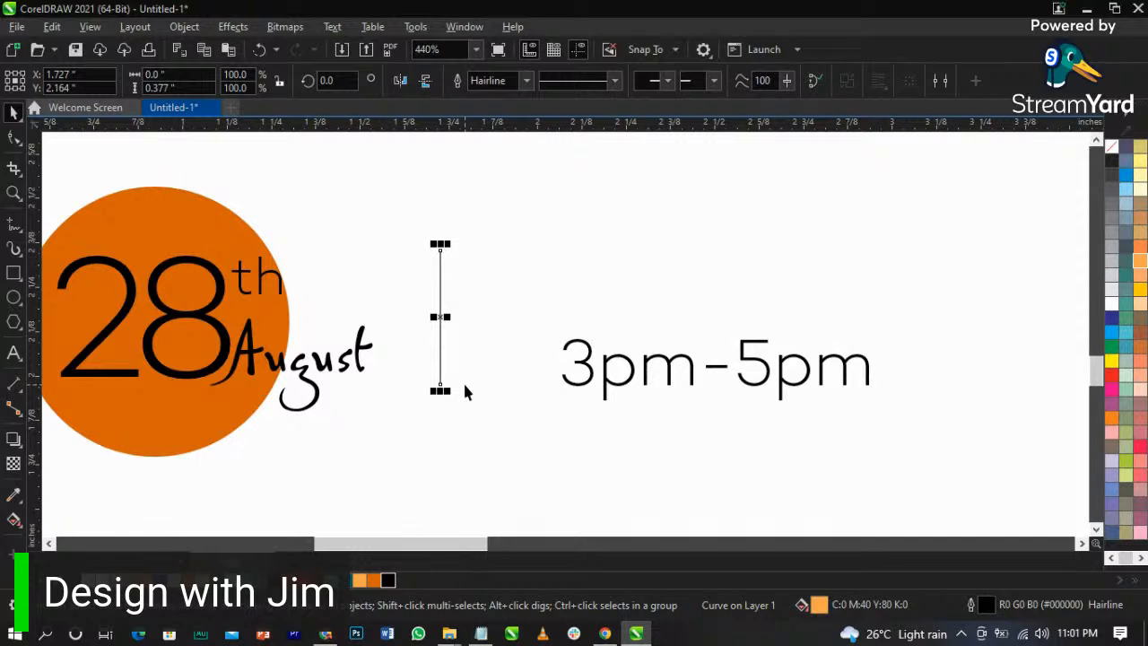
key(F12)
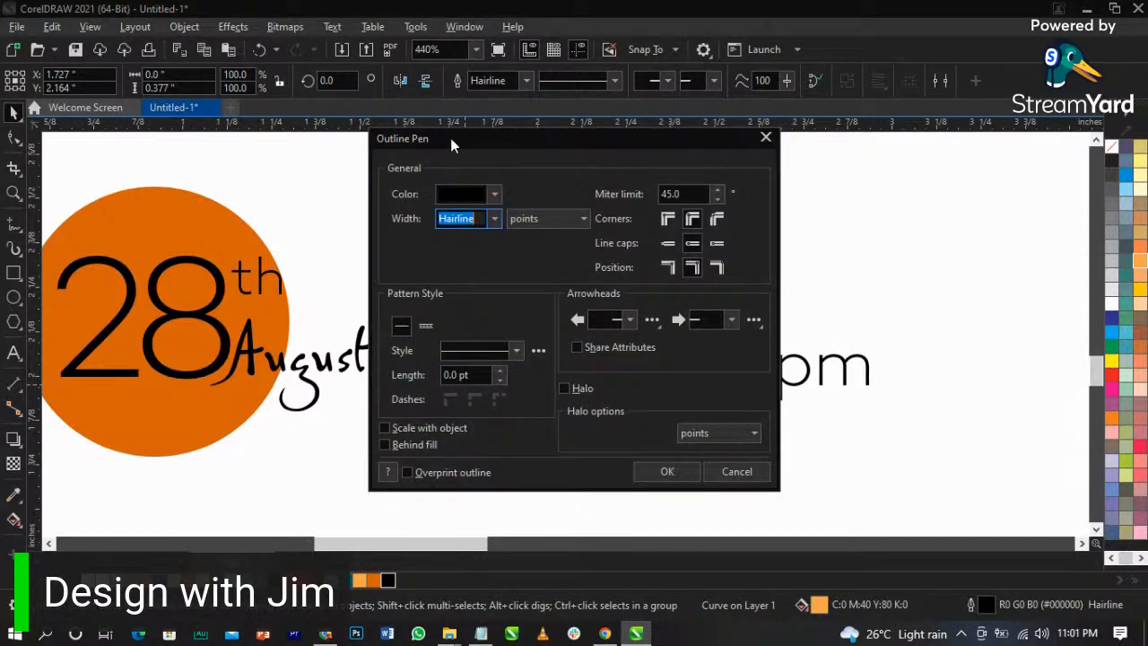
drag(451, 140, 604, 139)
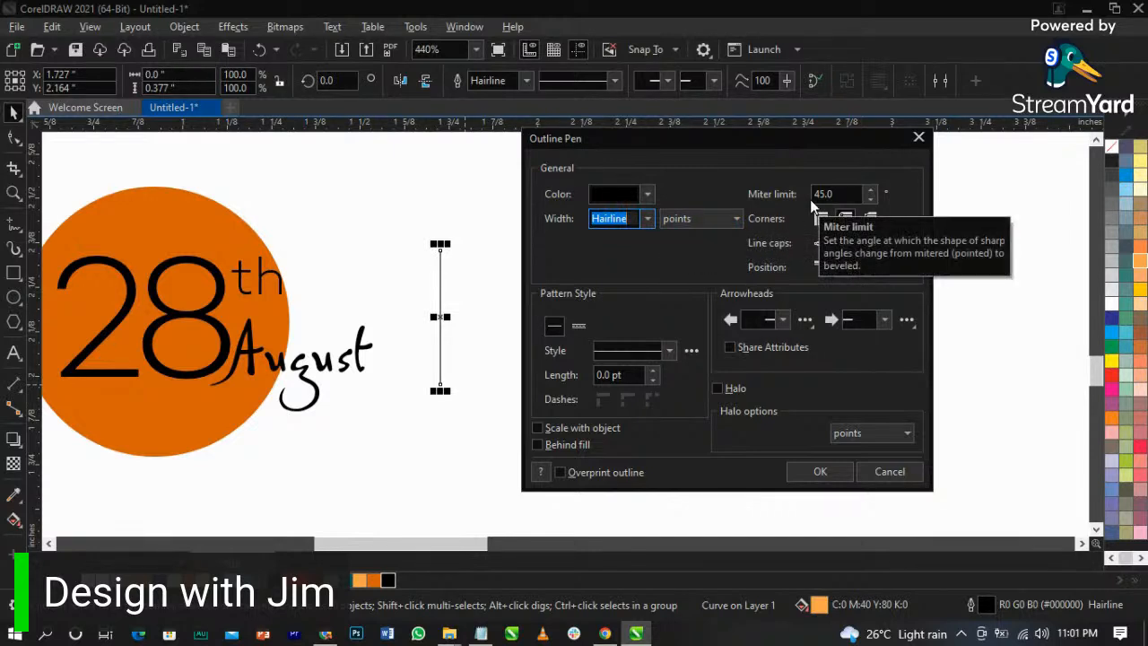
click(918, 138)
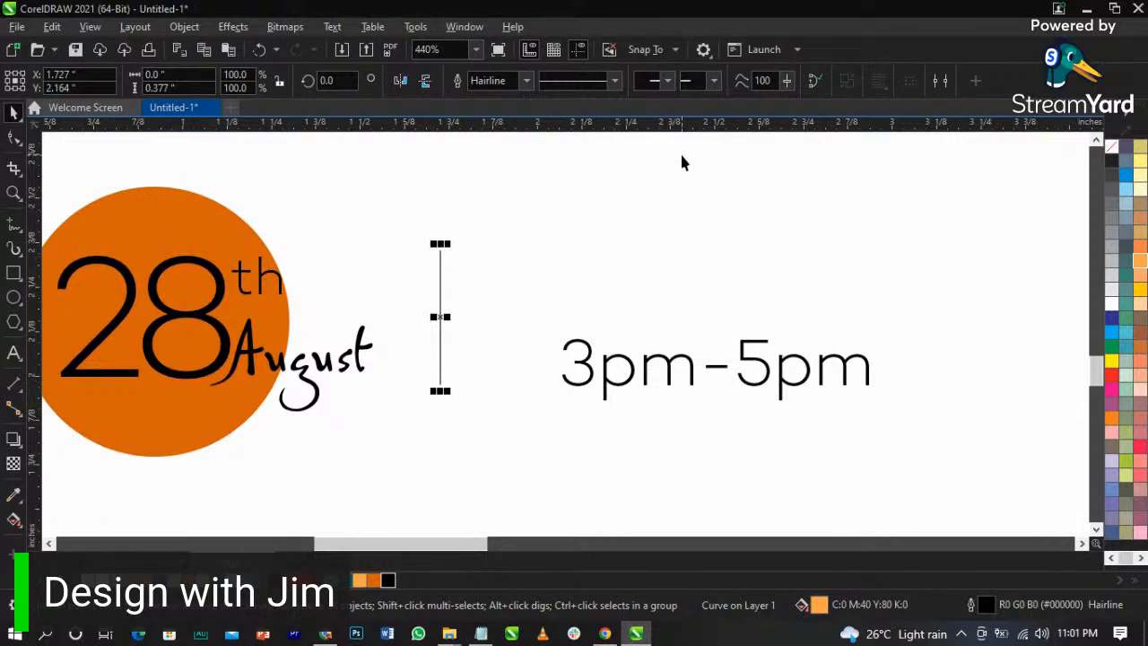
- Set the divider line's outline width to 0.5 pt
double_click(985, 606)
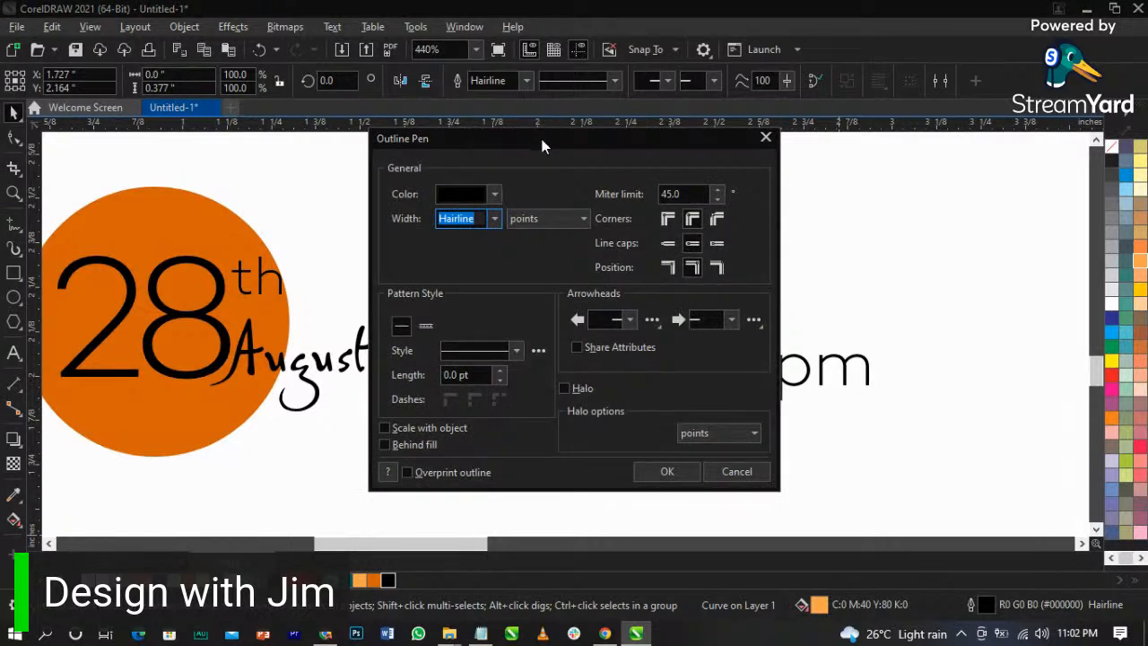
drag(541, 139, 672, 141)
click(623, 221)
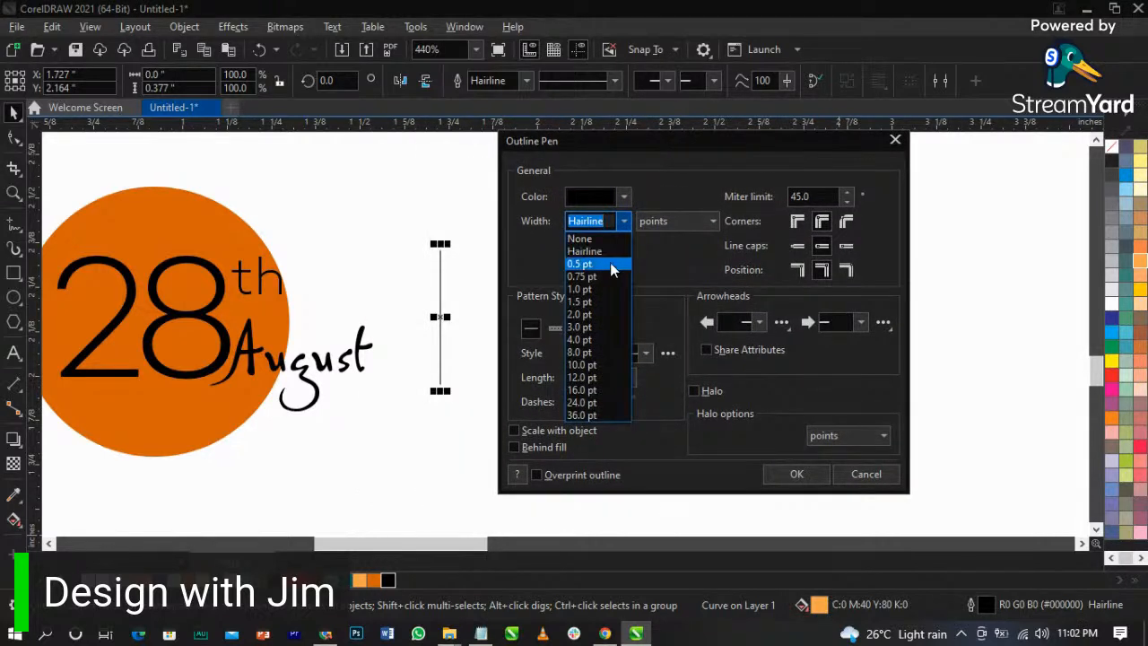
click(610, 263)
click(778, 475)
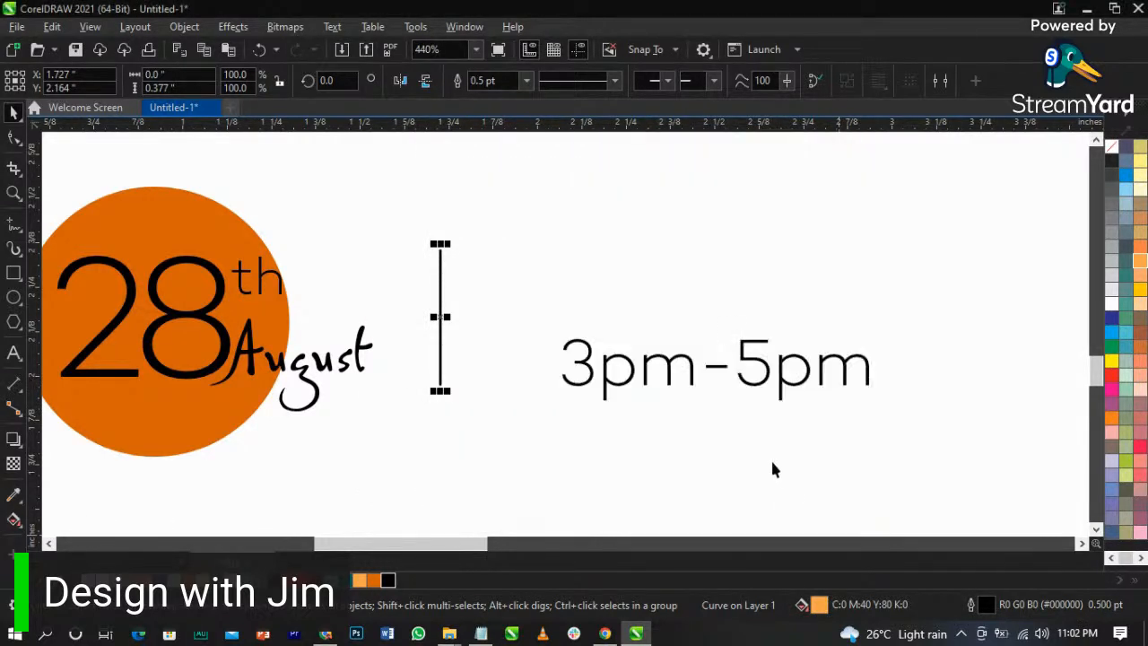
click(549, 261)
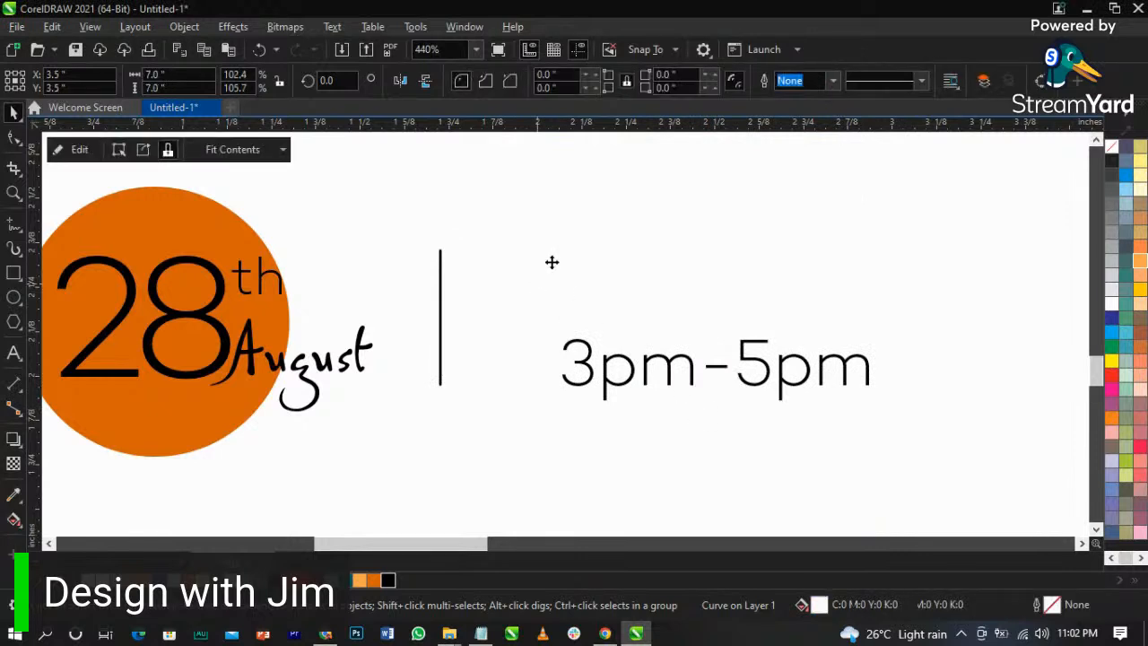
- Move "3pm-5pm" closer to the vertical divider line
click(440, 325)
click(520, 354)
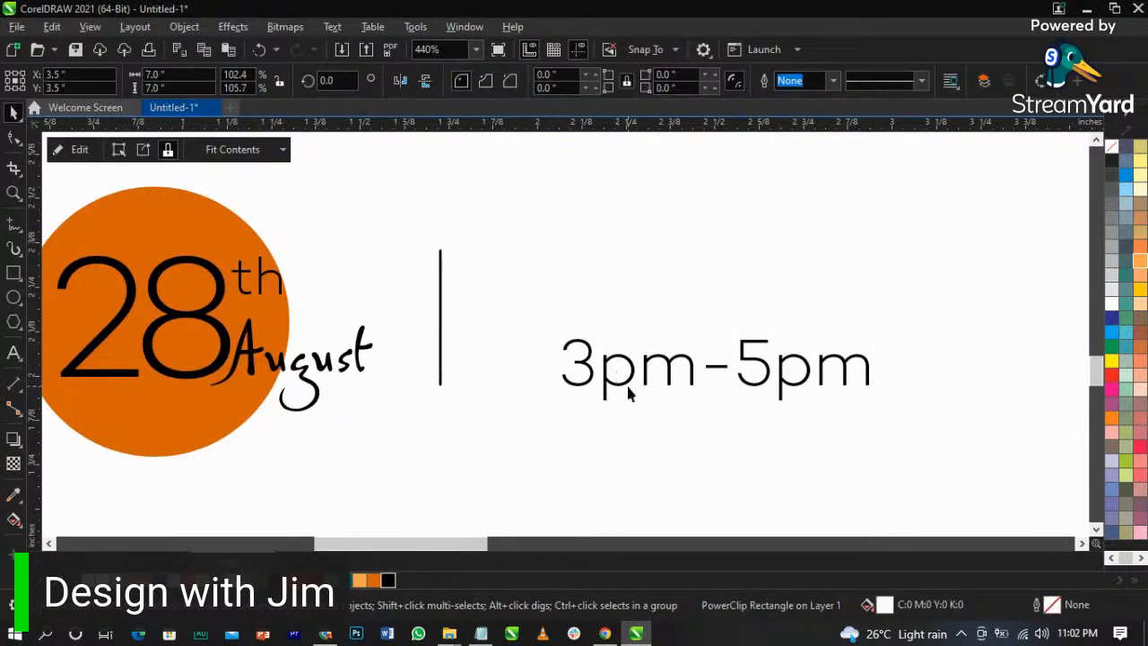
click(608, 387)
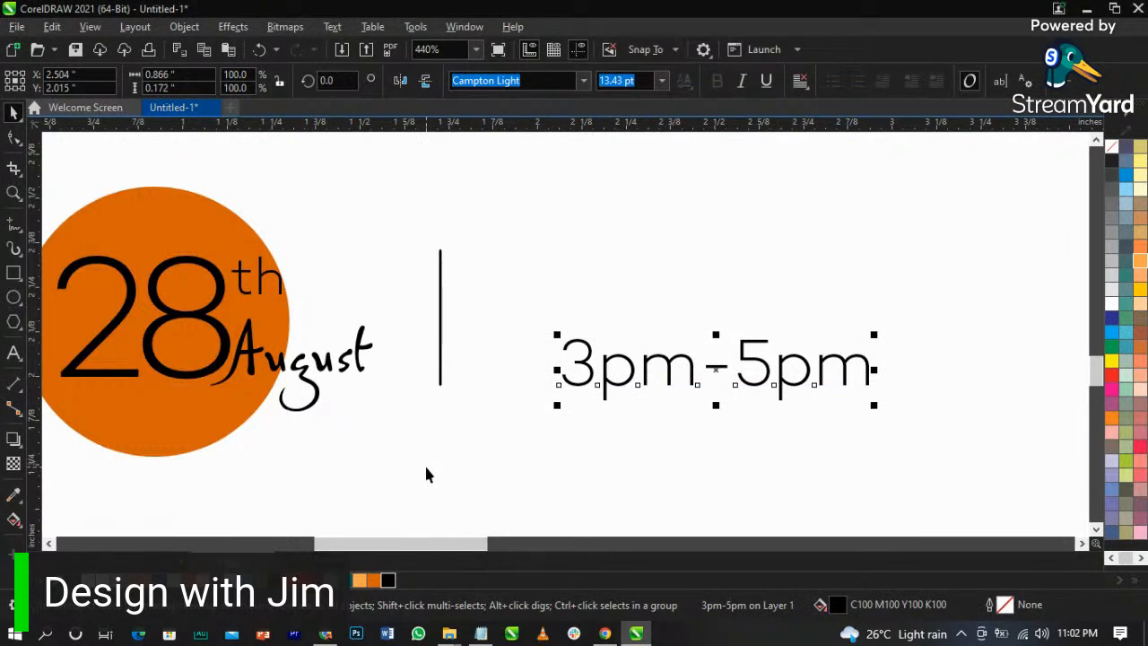
drag(627, 387, 572, 383)
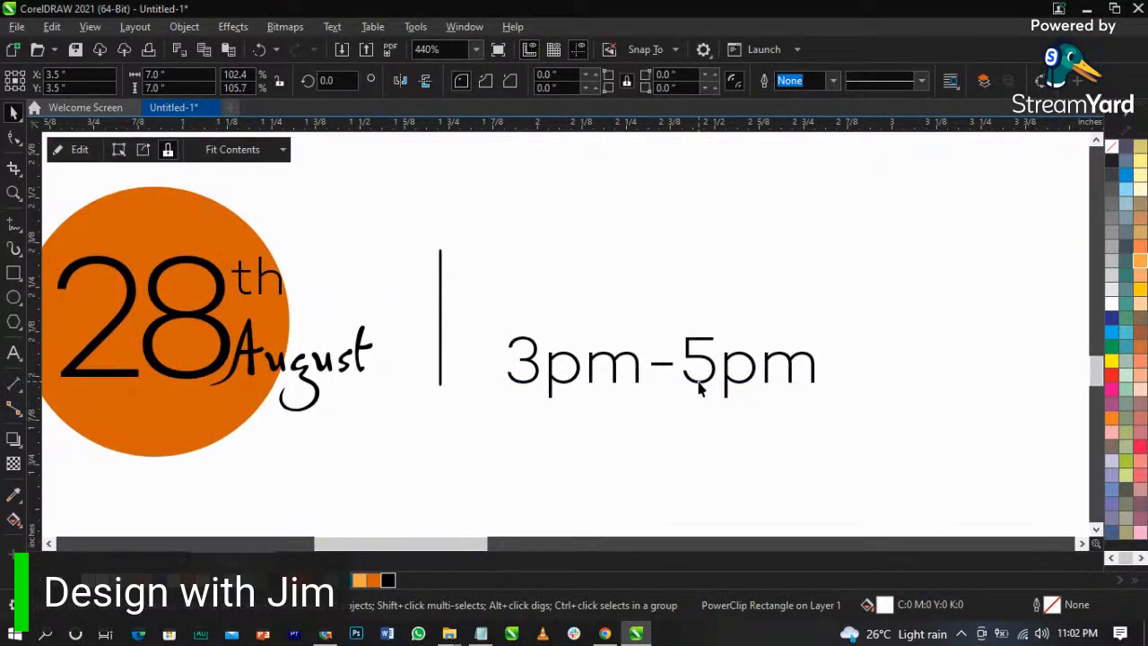
drag(696, 363, 683, 358)
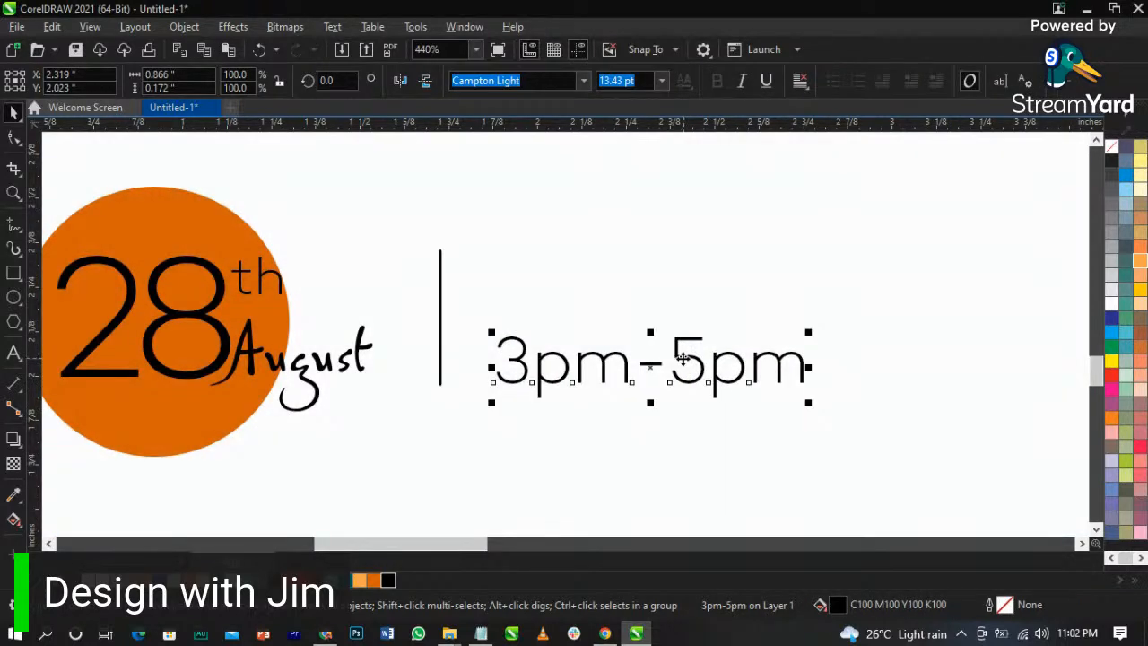
- Move the venue text below the date badge and remove its "Venue:" label
scroll(685, 358, down, 5)
click(628, 463)
drag(629, 459, 640, 397)
scroll(372, 406, up, 3)
double_click(370, 395)
drag(359, 386, 298, 381)
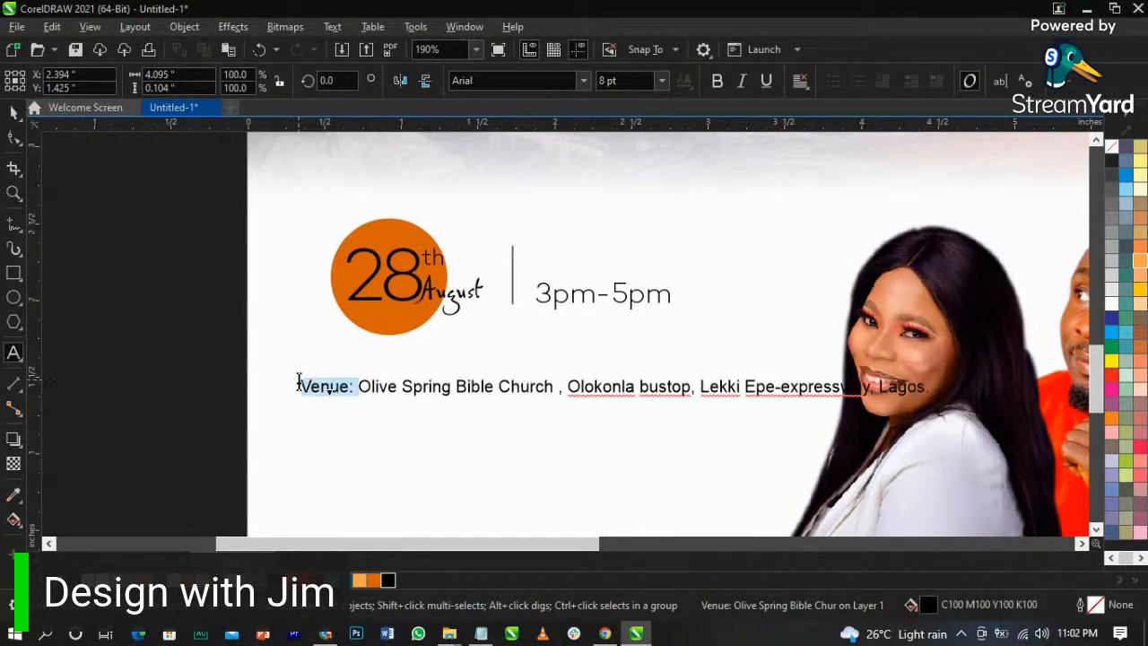
key(BackSpace)
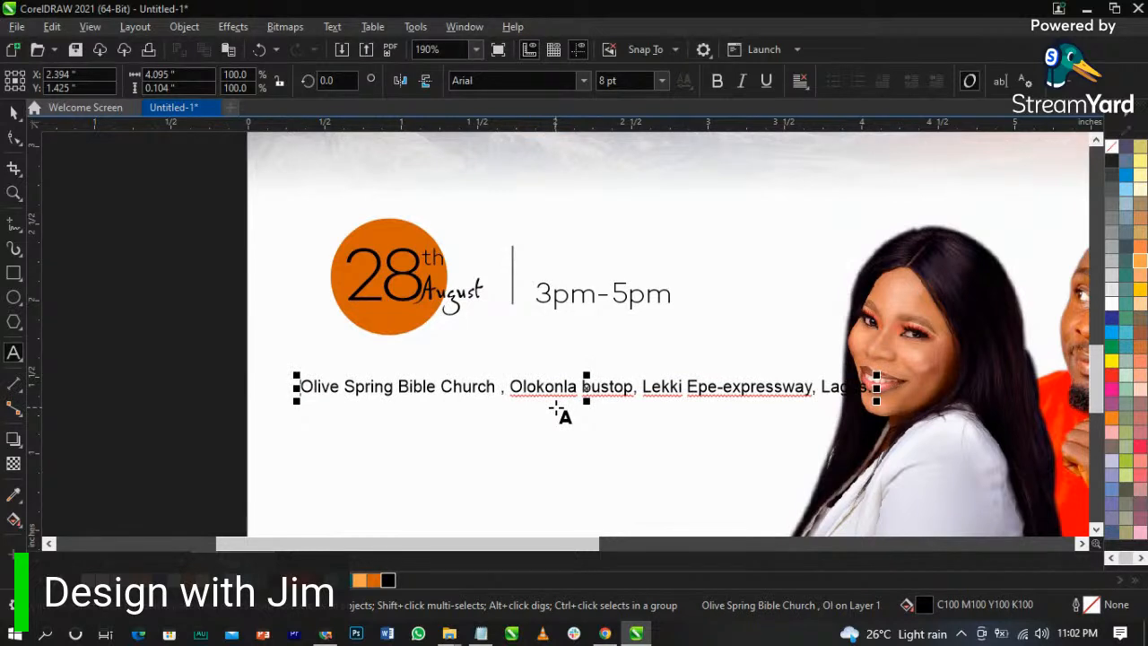
- Remove the stray spaces around the comma after "Church" and break the address onto a second line
click(512, 393)
key(BackSpace)
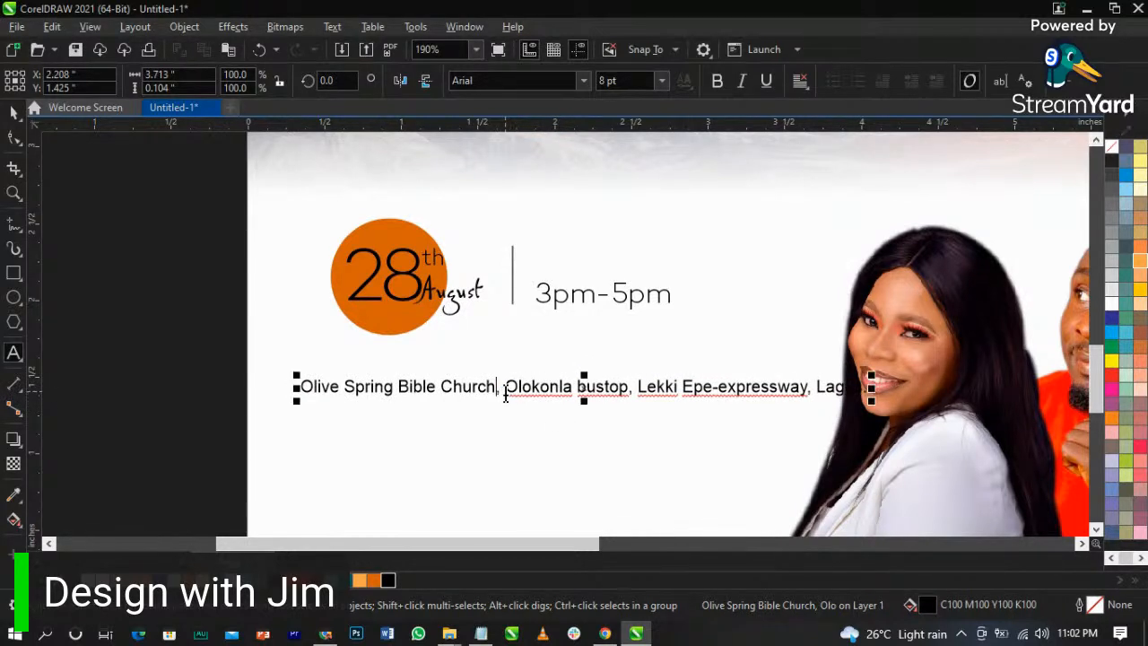
key(Left)
key(BackSpace)
key(Return)
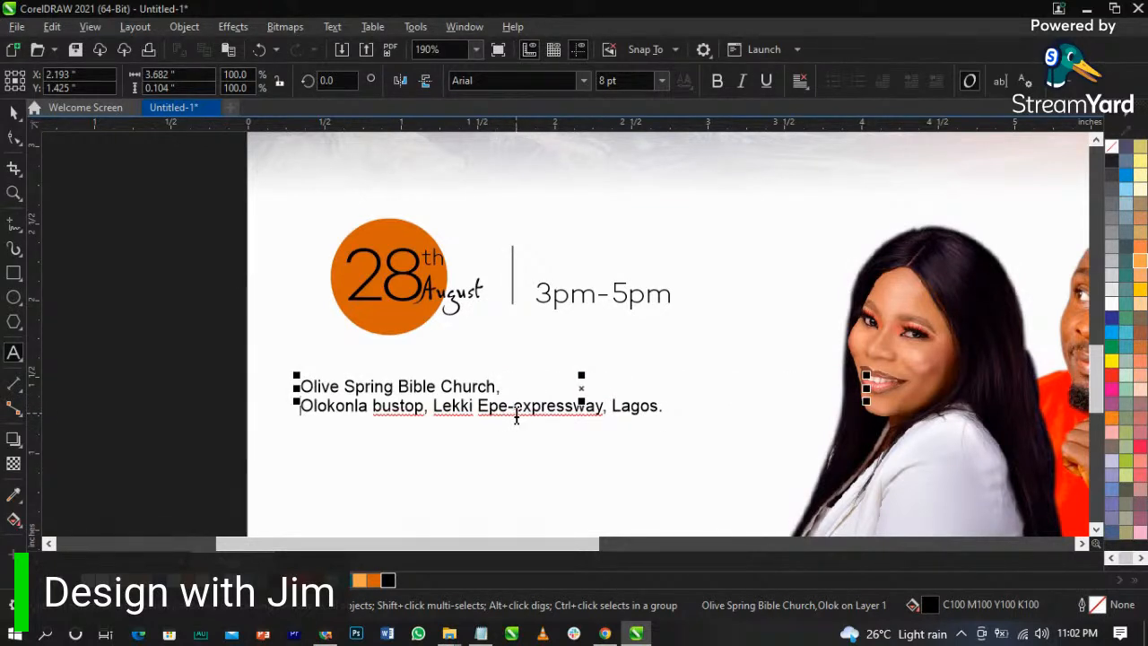
- Split the venue text into separate lines and change the church name line to uppercase
key(ctrl+space)
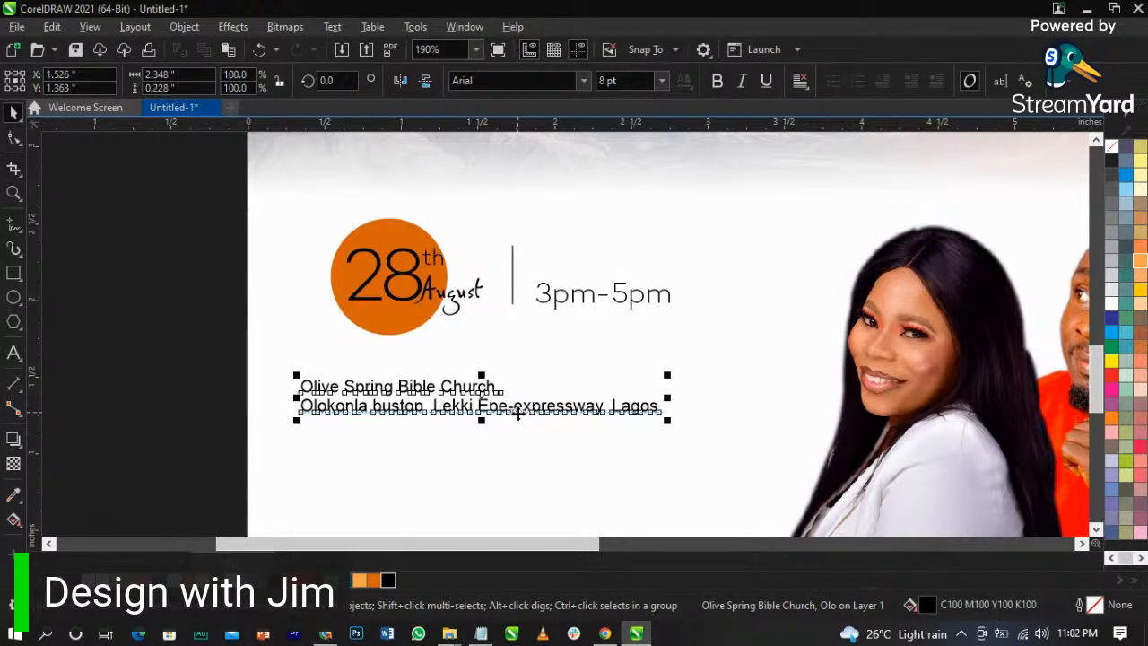
key(ctrl+k)
scroll(510, 409, up, 2)
double_click(476, 372)
key(ctrl+a)
key(shift+F3)
click(524, 300)
click(553, 368)
key(ctrl+space)
- Shrink both venue lines to about 7.1 pt beneath the date and set a vertical guideline at their right end
shift+click(615, 422)
drag(615, 421, 723, 409)
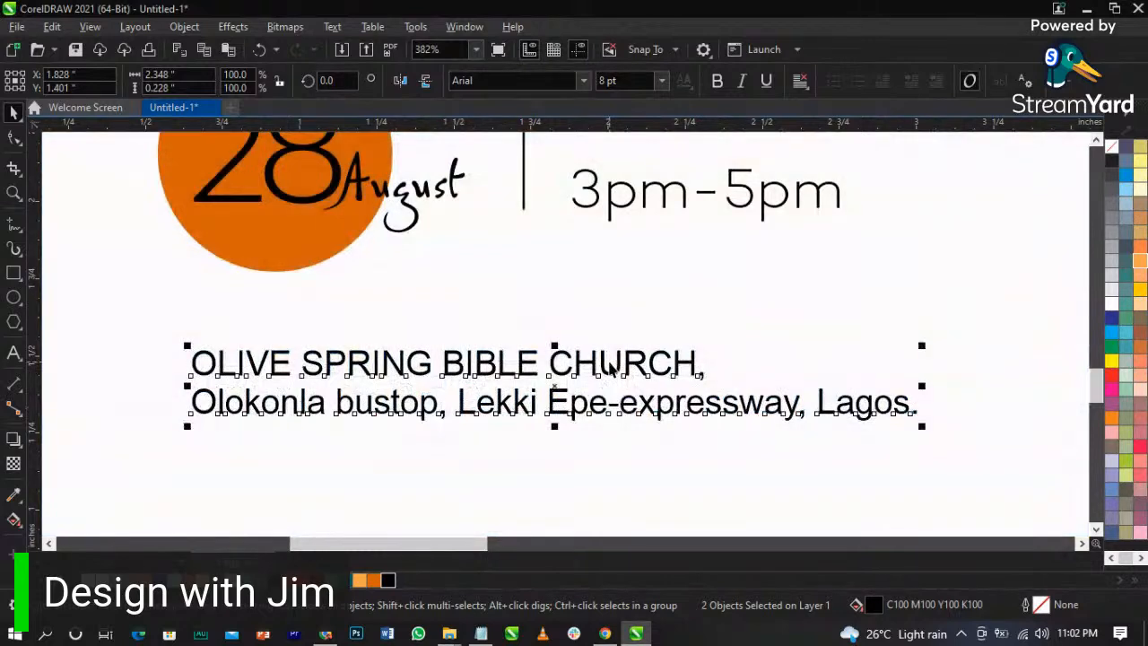
scroll(610, 366, down, 2)
drag(818, 410, 789, 423)
drag(232, 426, 760, 427)
drag(122, 290, 820, 439)
scroll(825, 426, up, 2)
drag(741, 381, 692, 387)
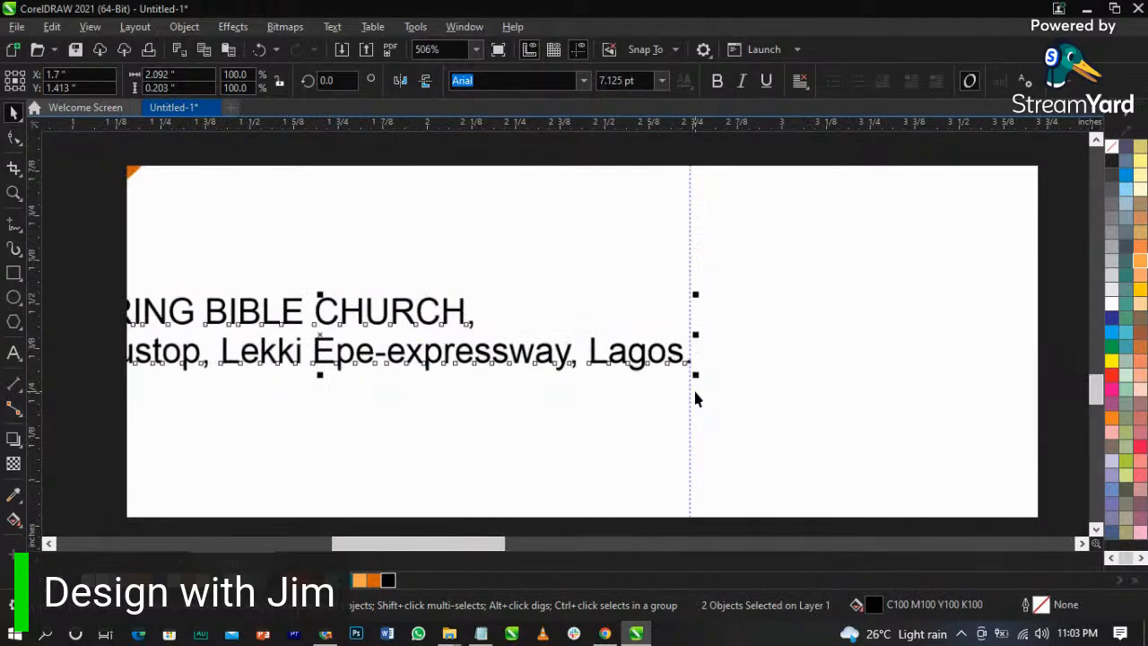
- Enlarge both venue lines to about 7.26 pt so they span from the left edge of "28" to the guideline
scroll(692, 386, down, 3)
click(385, 282)
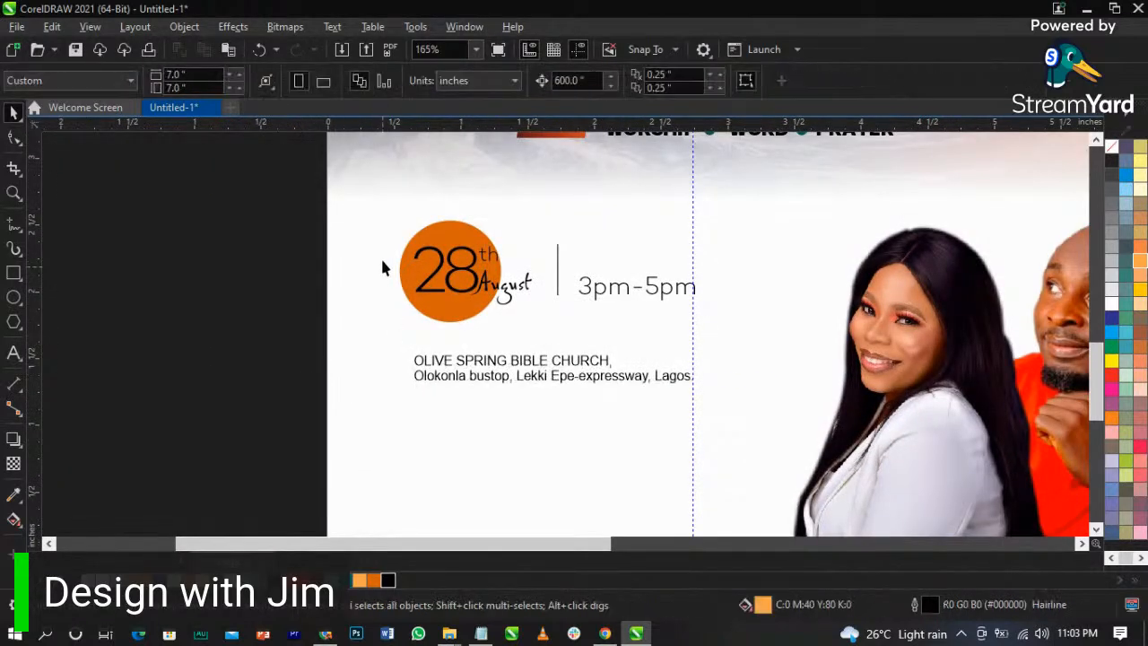
drag(237, 459, 703, 311)
scroll(433, 399, up, 1)
drag(401, 383, 392, 397)
click(825, 448)
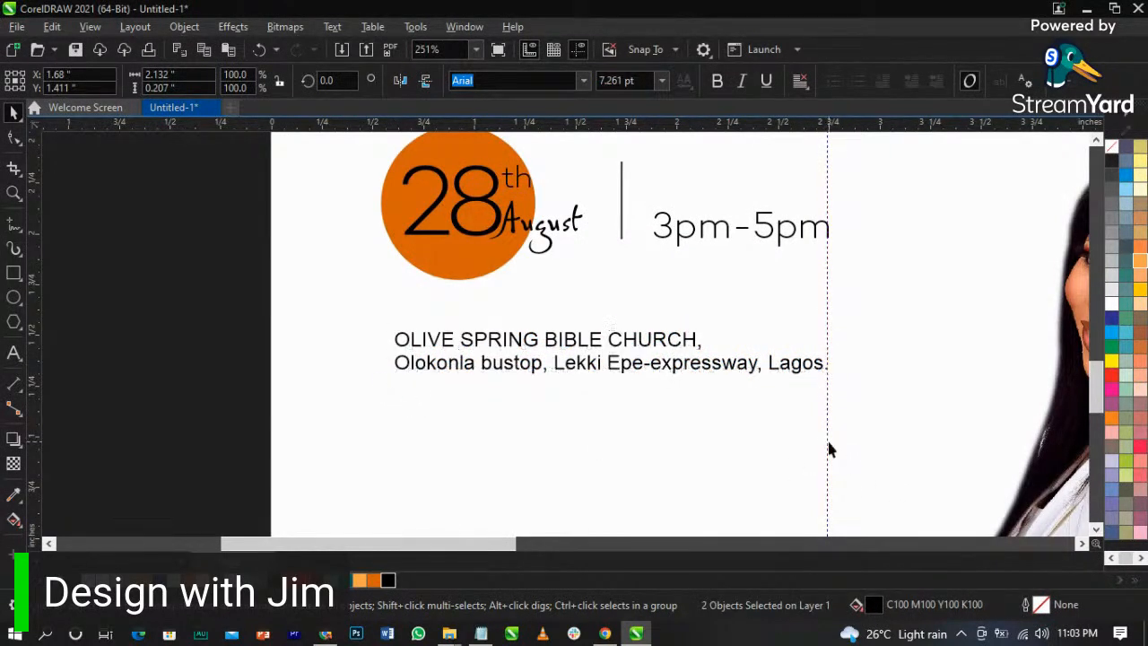
- Move the ministering text from outside the page onto the flyer below the venue and fill it black
scroll(533, 367, down, 3)
scroll(375, 355, down, 3)
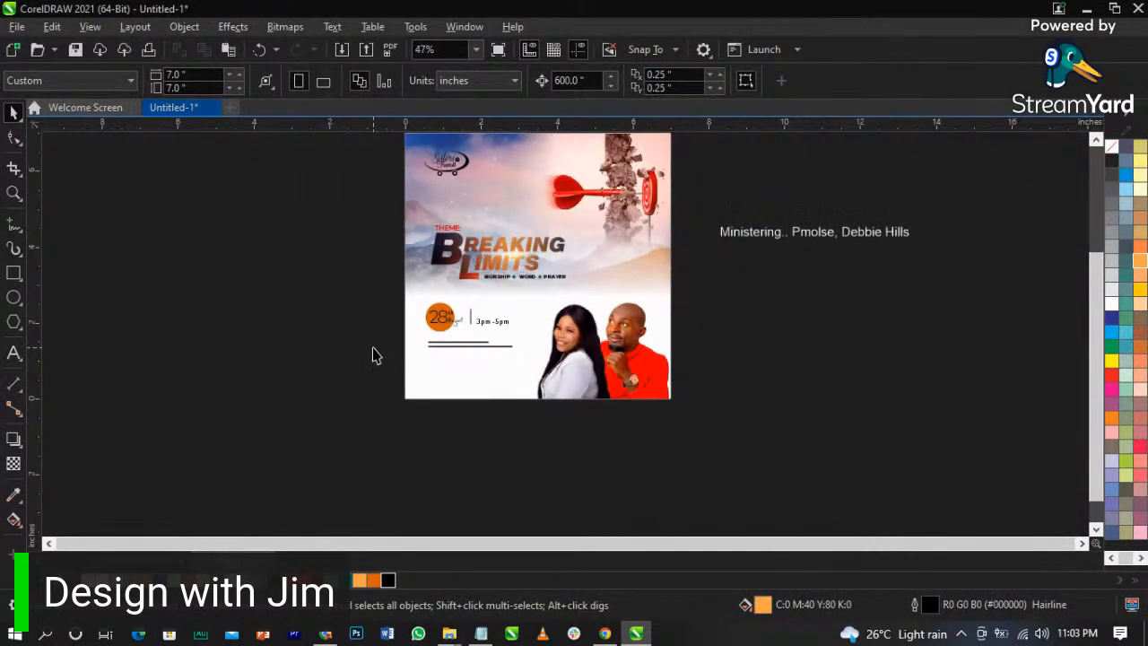
double_click(682, 278)
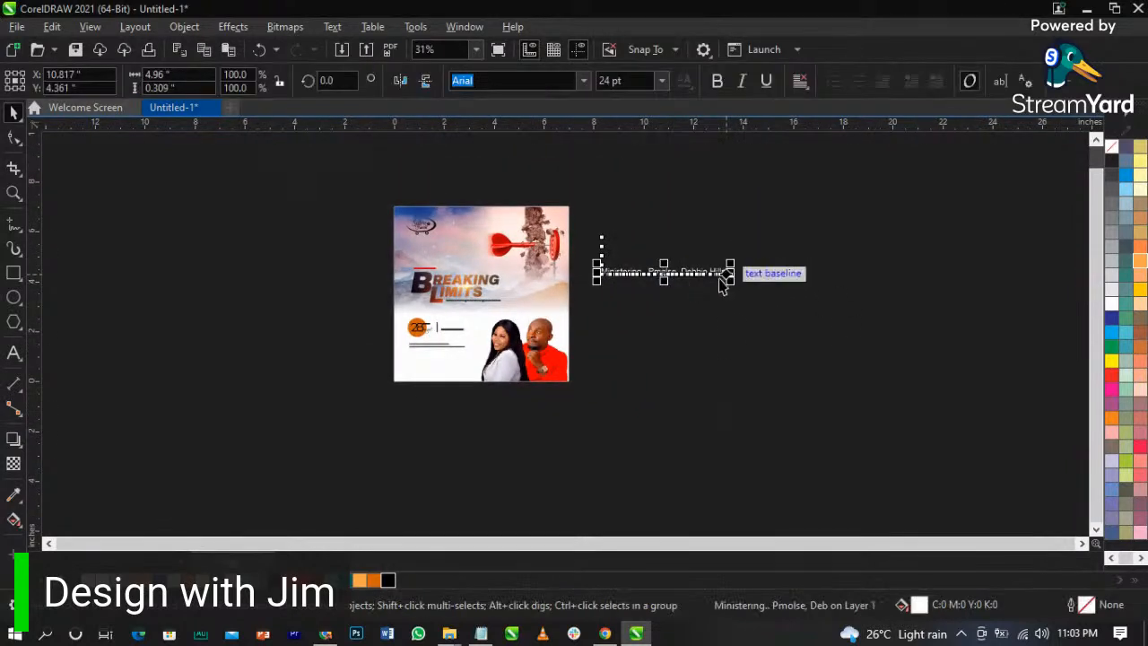
drag(625, 271, 444, 369)
key(z)
drag(346, 310, 595, 389)
key(space)
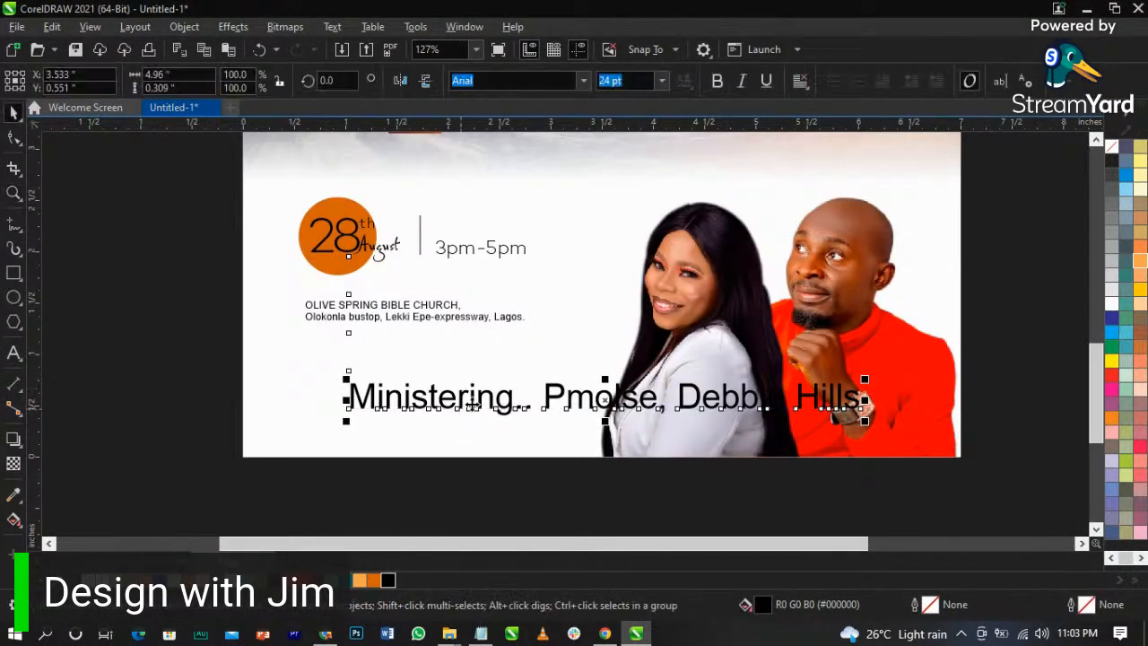
- Delete the blank lines above the ministering text
double_click(351, 395)
key(BackSpace)
key(BackSpace)
key(BackSpace)
key(BackSpace)
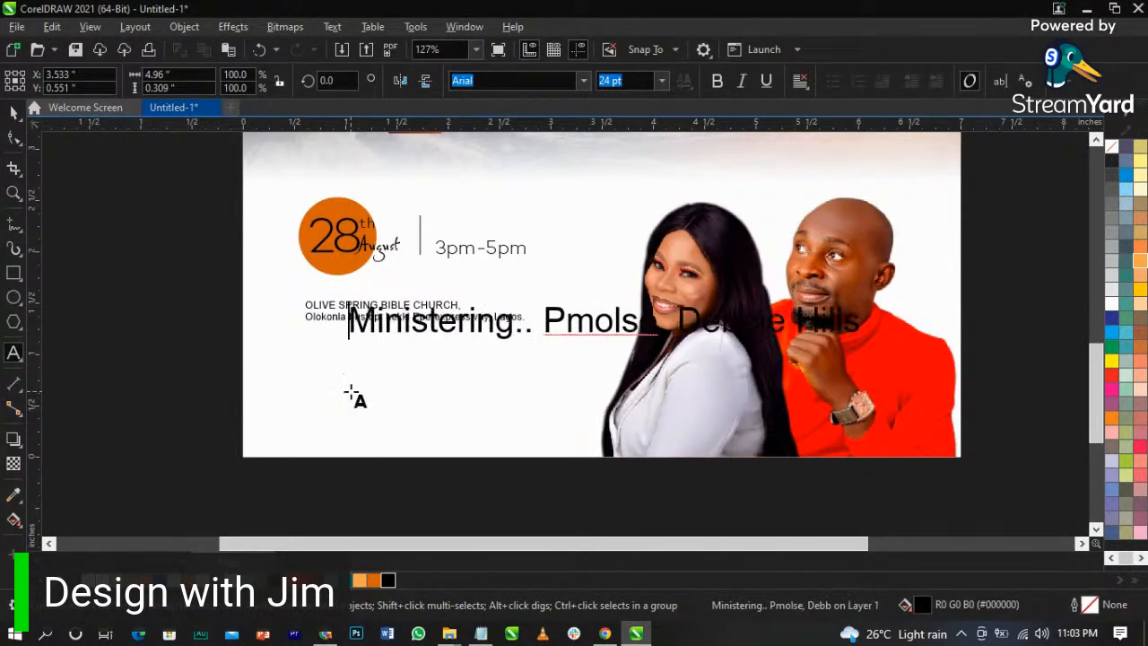
- Scale the ministering text down to about 8.2 pt and left-align it beneath the venue address
key(ctrl+space)
drag(867, 270, 537, 298)
drag(511, 242, 458, 376)
scroll(397, 375, up, 4)
- Split "Ministering.." and the ministers' names into two separate text lines and move "Ministering.." higher
double_click(392, 375)
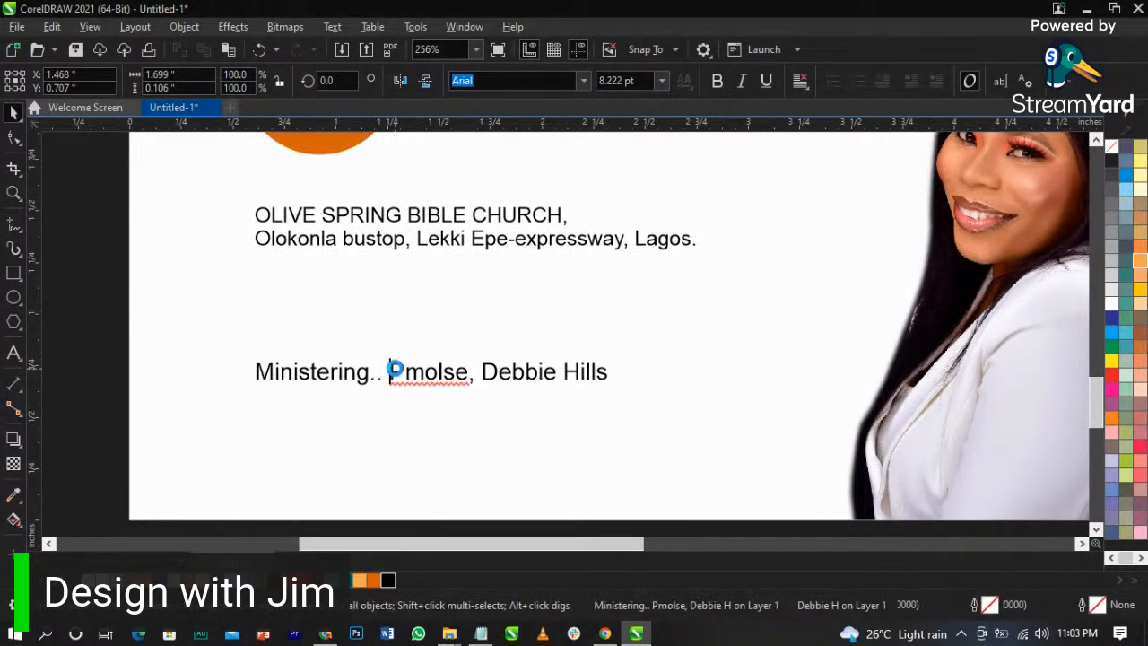
key(Return)
key(ctrl+space)
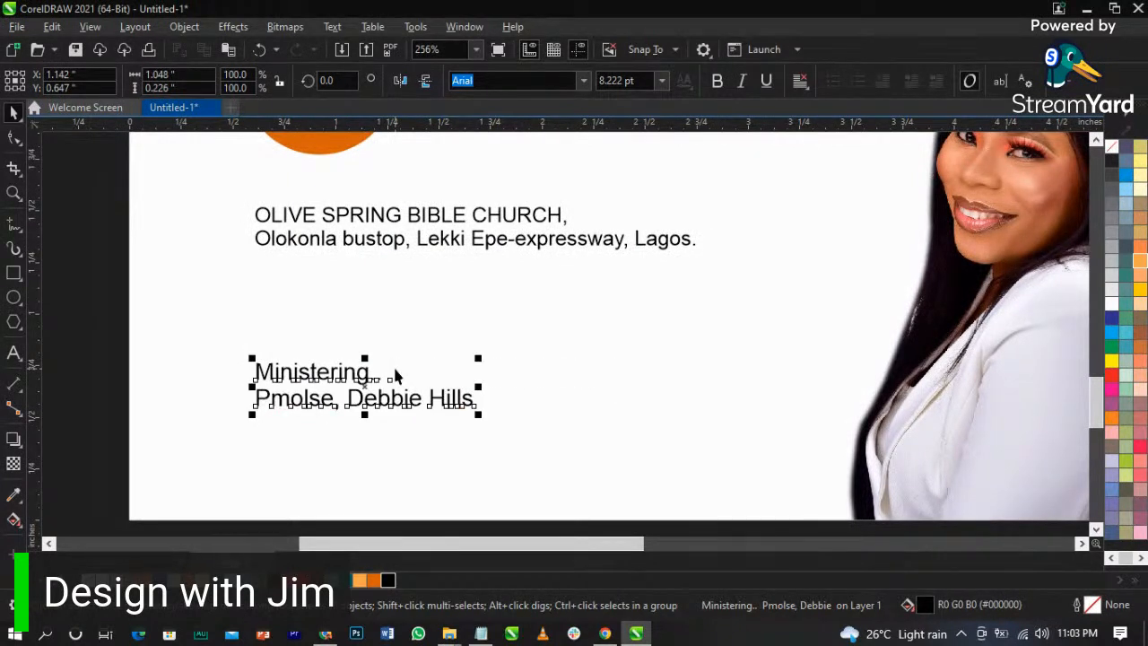
key(ctrl+k)
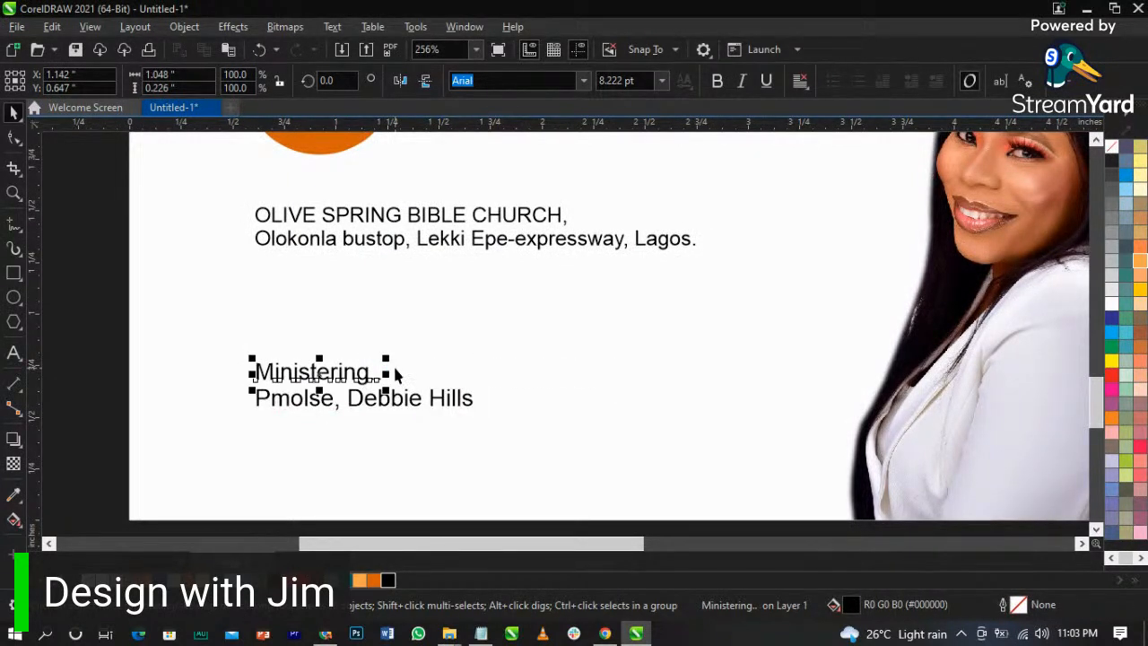
drag(363, 371, 362, 338)
- Change "Ministering.." to uppercase and remove its trailing dots
double_click(361, 342)
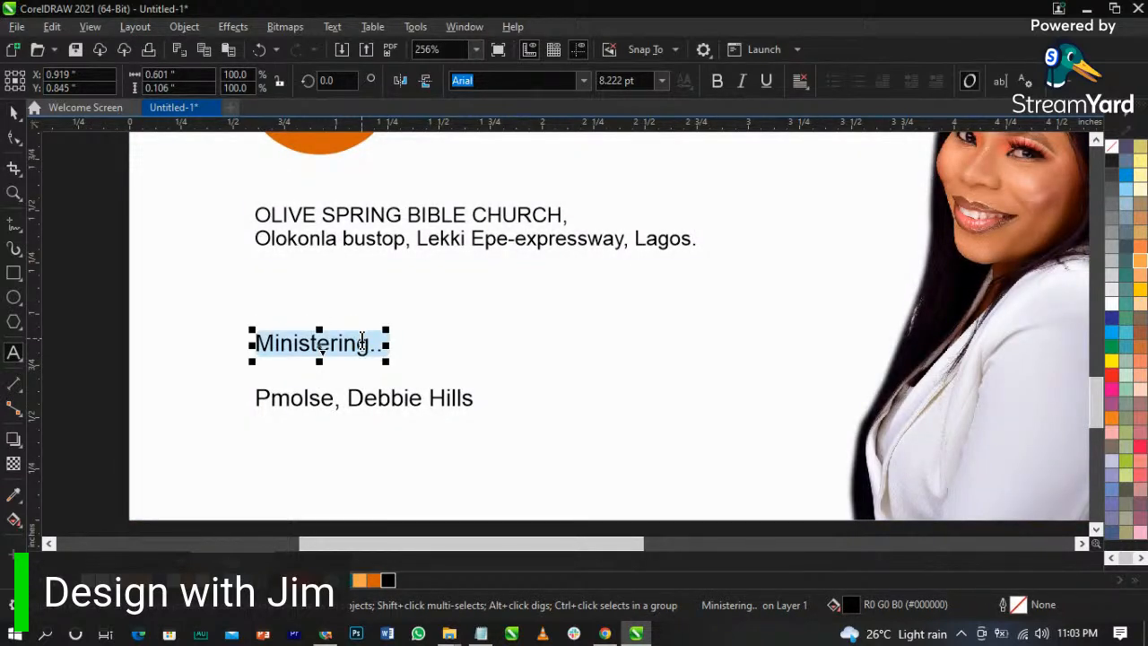
key(shift+F3)
key(Down)
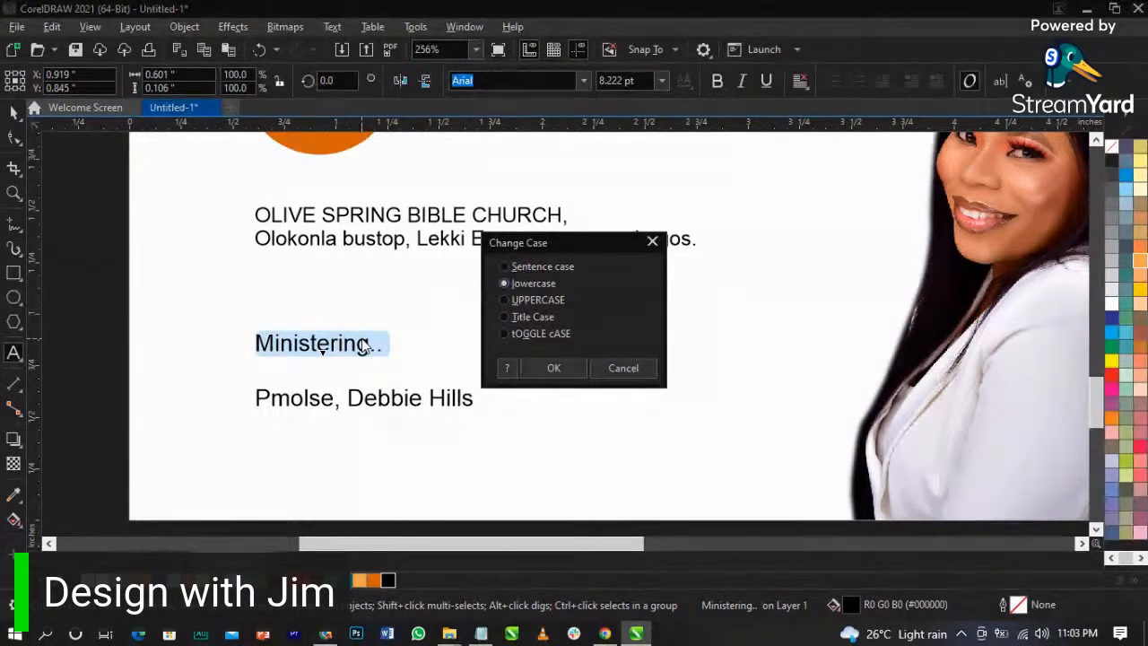
key(Down)
key(Return)
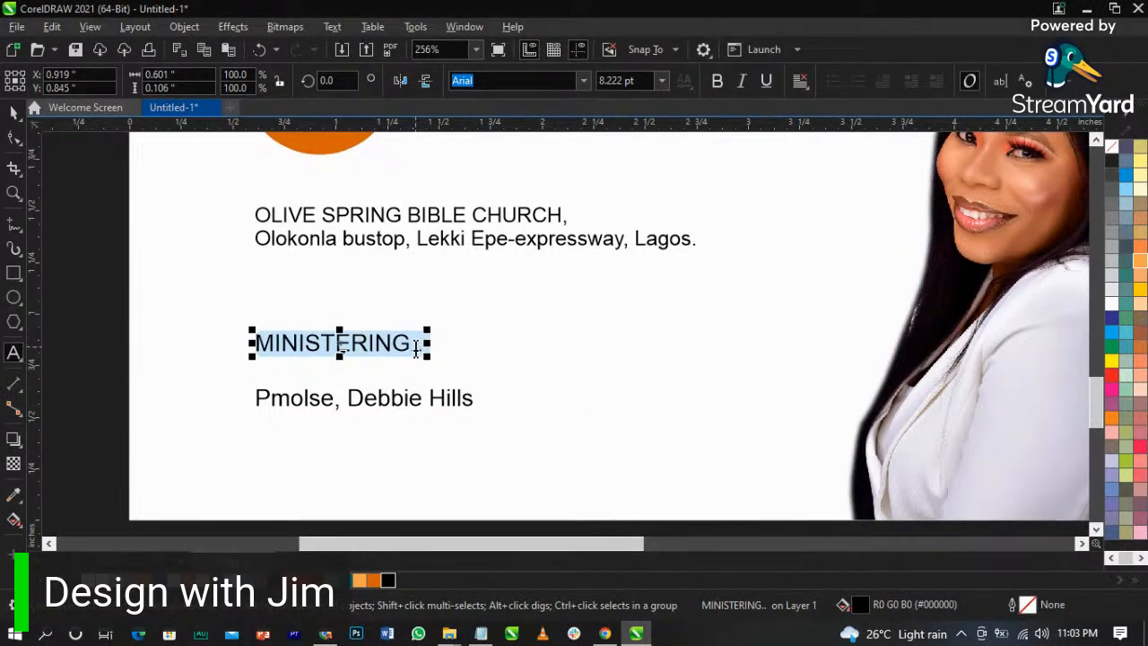
click(415, 350)
key(BackSpace)
key(BackSpace)
key(Escape)
key(space)
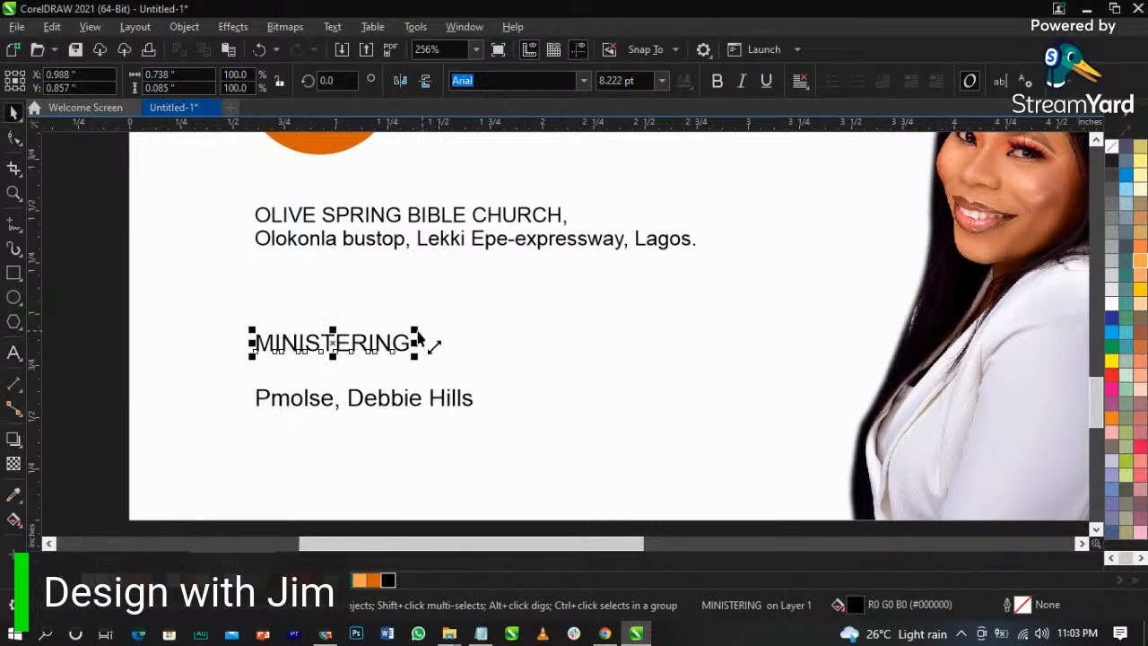
- Widen the letter spacing of "MINISTERING" to match the church name line's width, check its edges with guidelines and delete them
click(14, 139)
drag(417, 358, 574, 367)
key(space)
drag(41, 309, 254, 374)
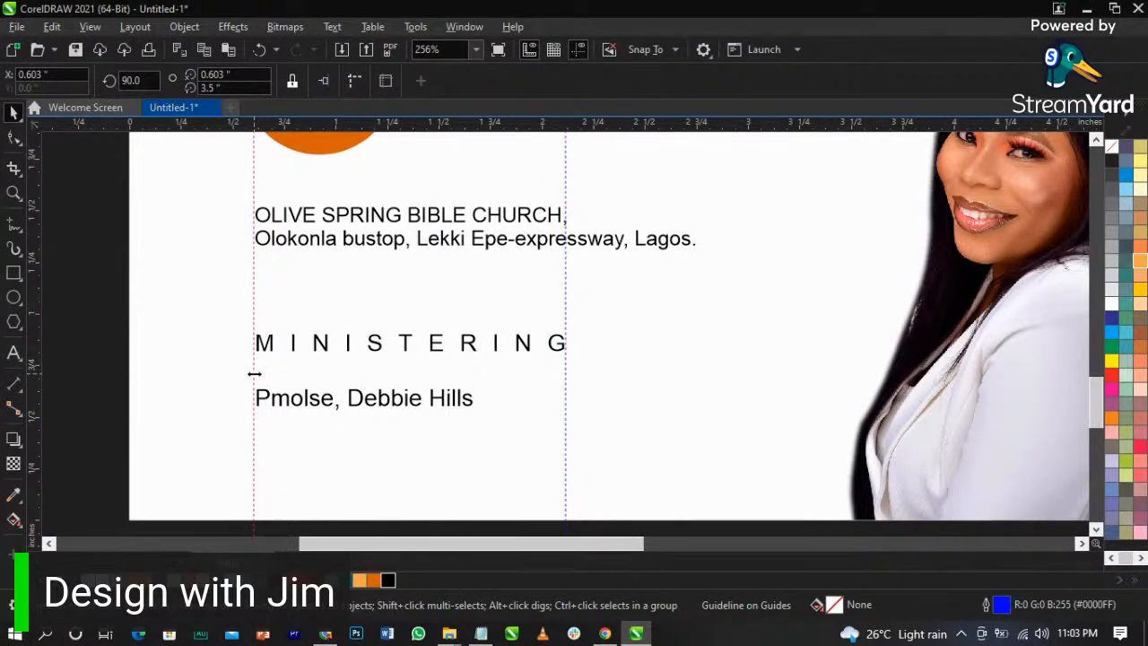
key(Delete)
click(566, 405)
key(Delete)
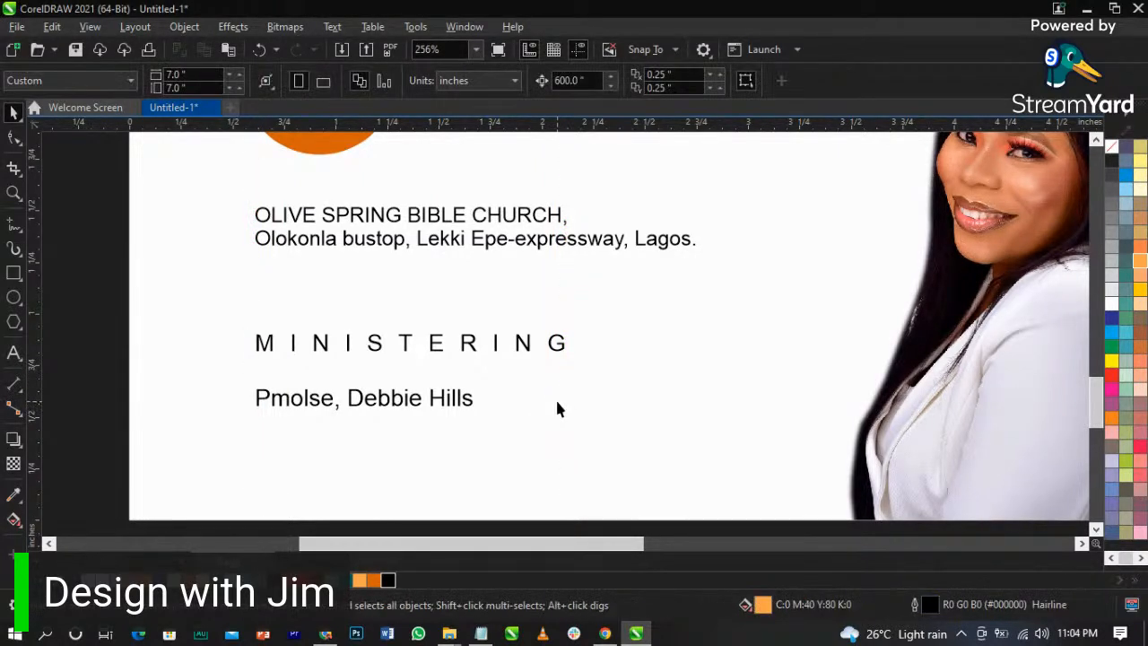
- Replace the comma between the ministers' names with a widely spaced "//" and enlarge the line to the width of "MINISTERING"
double_click(443, 403)
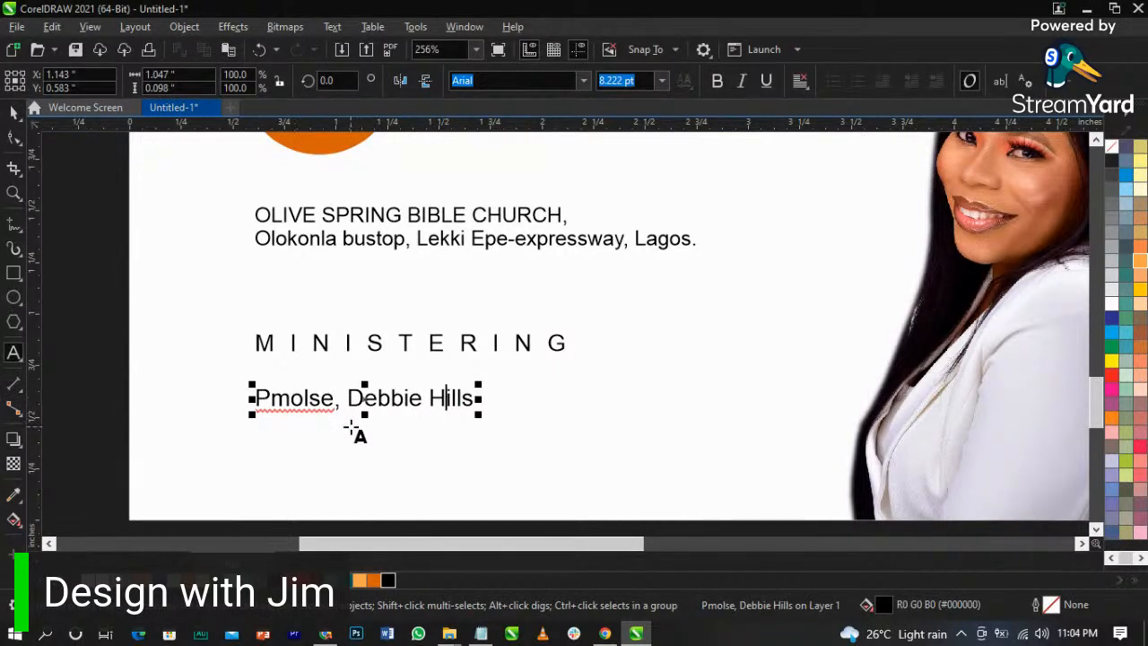
click(341, 408)
key(BackSpace)
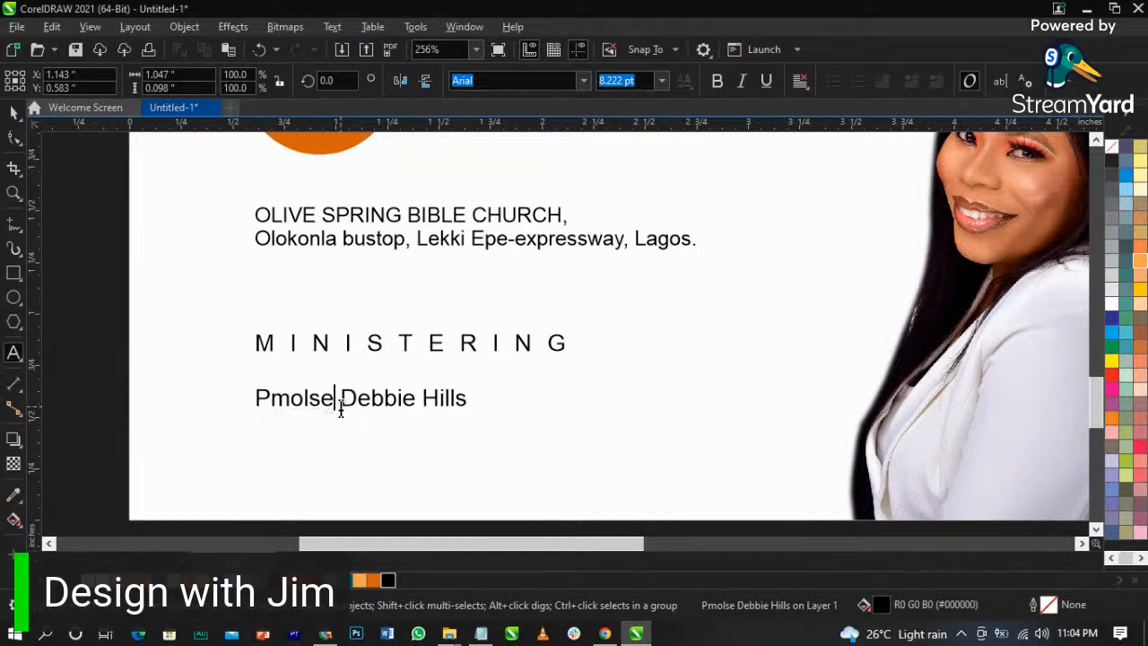
text(//)
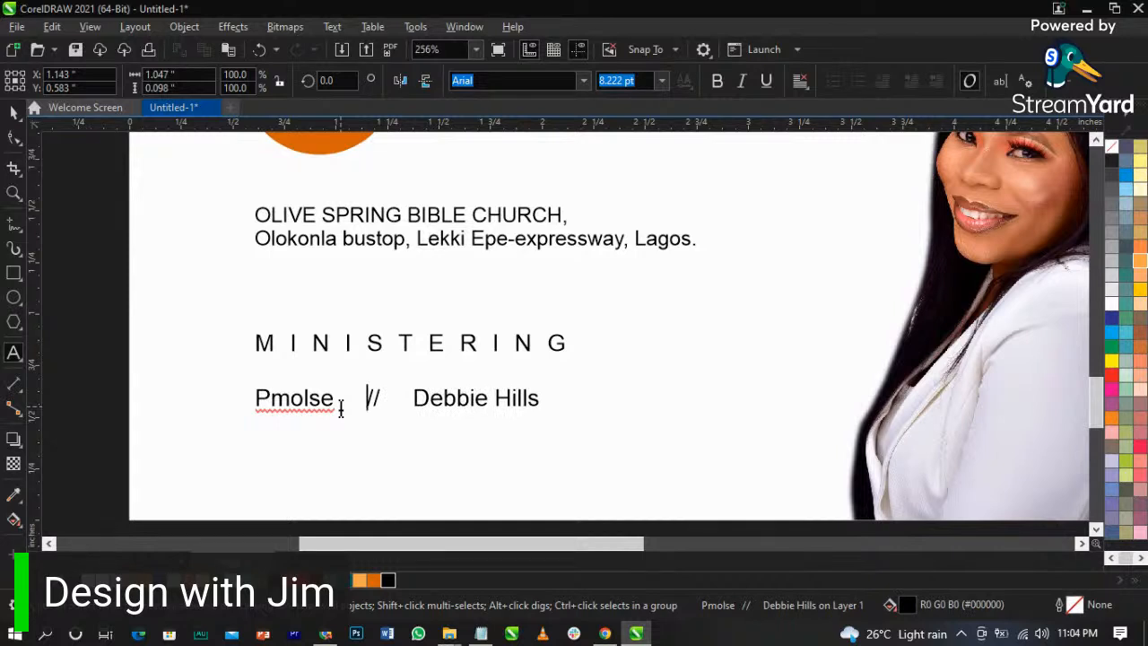
key(ctrl+space)
drag(543, 411, 588, 442)
- Examine the alignment of the venue and ministering text and the balance of the whole flyer layout
click(148, 326)
drag(140, 328, 681, 465)
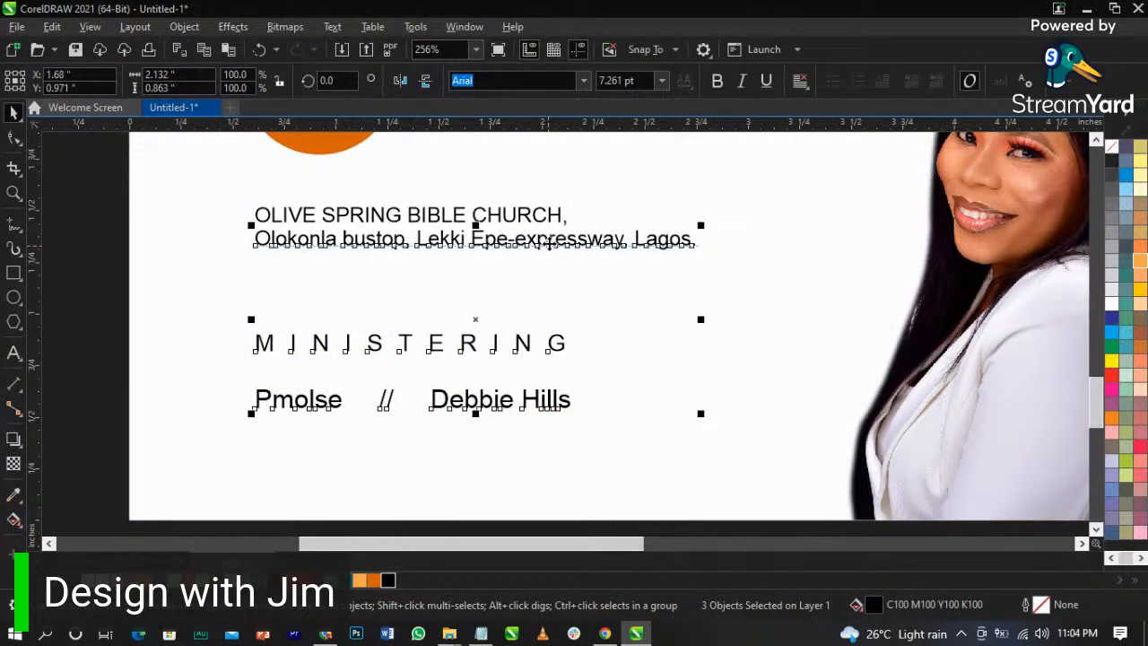
scroll(458, 298, down, 3)
click(258, 318)
key(F4)
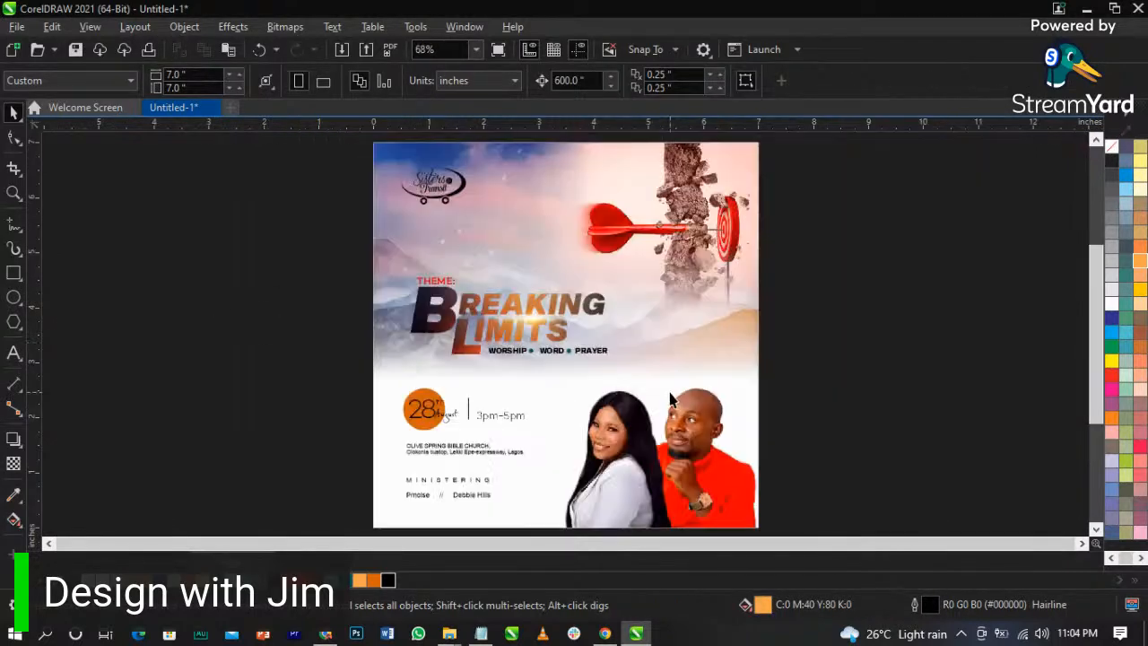
drag(301, 244, 762, 524)
key(space)
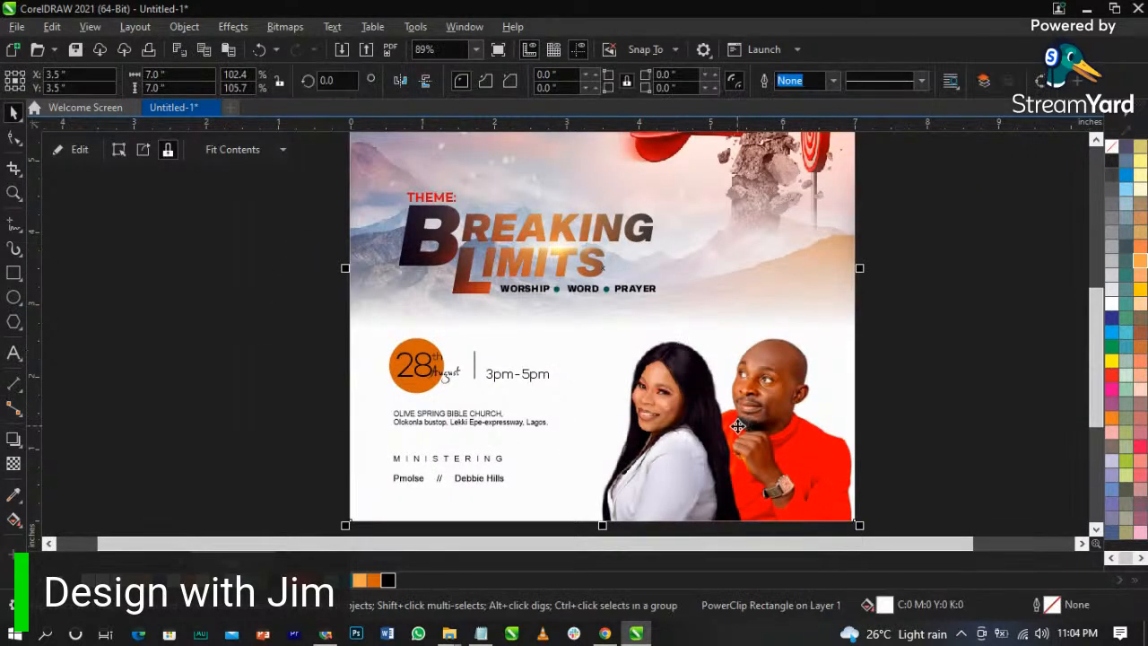
click(909, 438)
scroll(909, 438, up, 2)
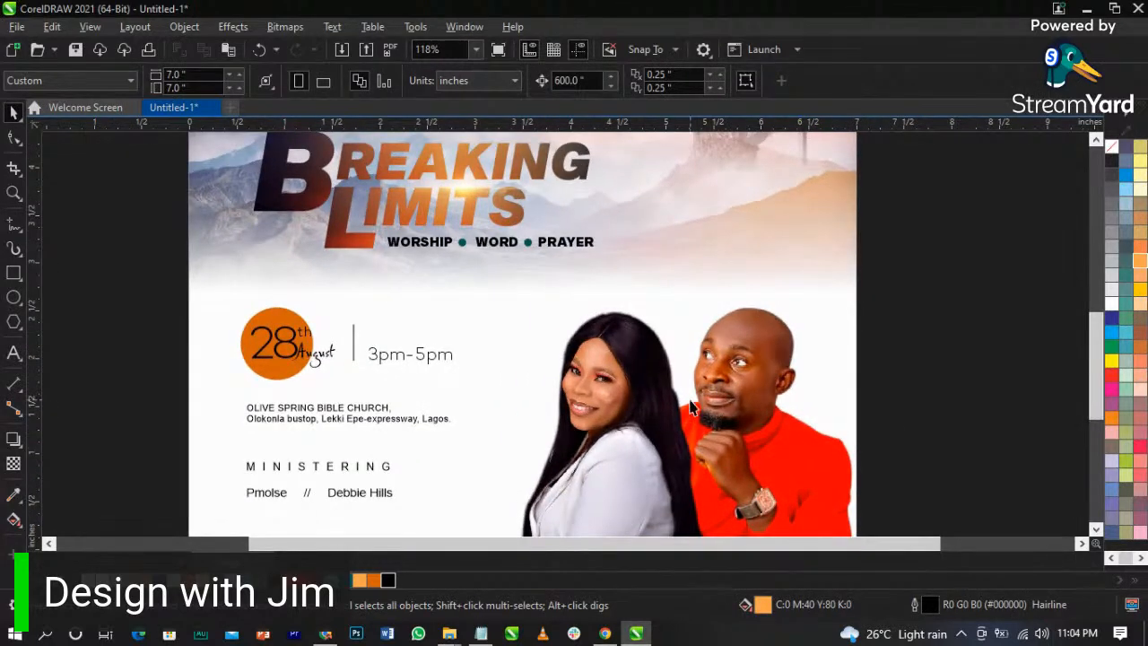
scroll(649, 380, down, 1)
- Copy the title's lens flare to between the two ministers, rotate it to 270° and enlarge it to about 112.9%
click(479, 211)
drag(480, 211, 697, 391)
click(697, 391)
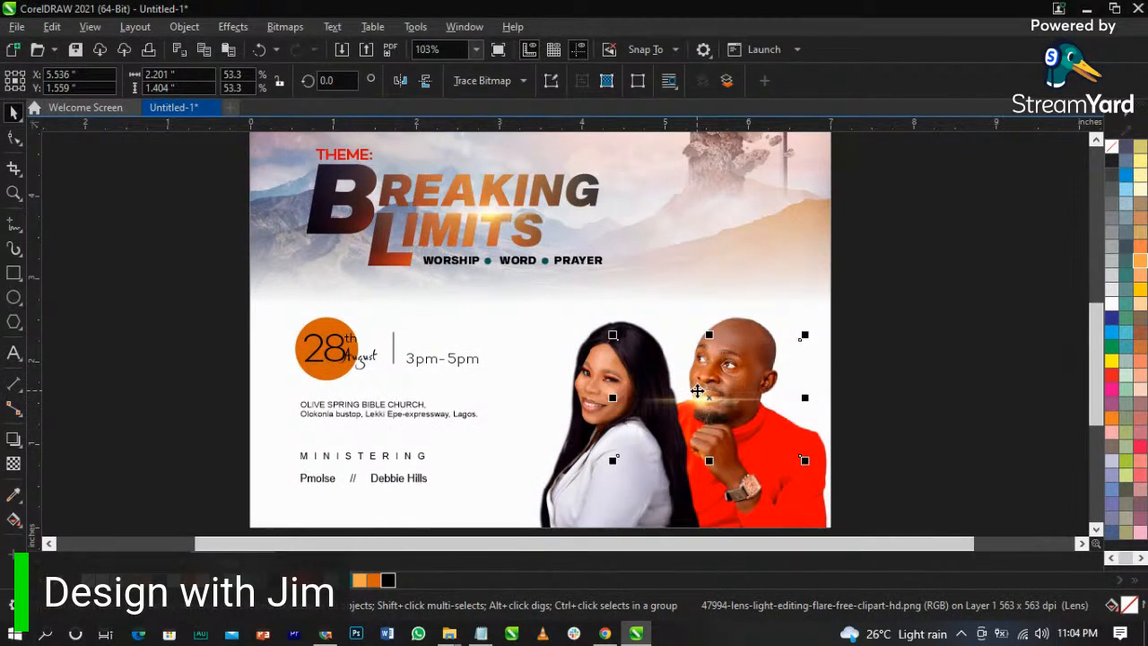
drag(807, 335, 692, 408)
drag(758, 318, 868, 221)
drag(789, 341, 696, 391)
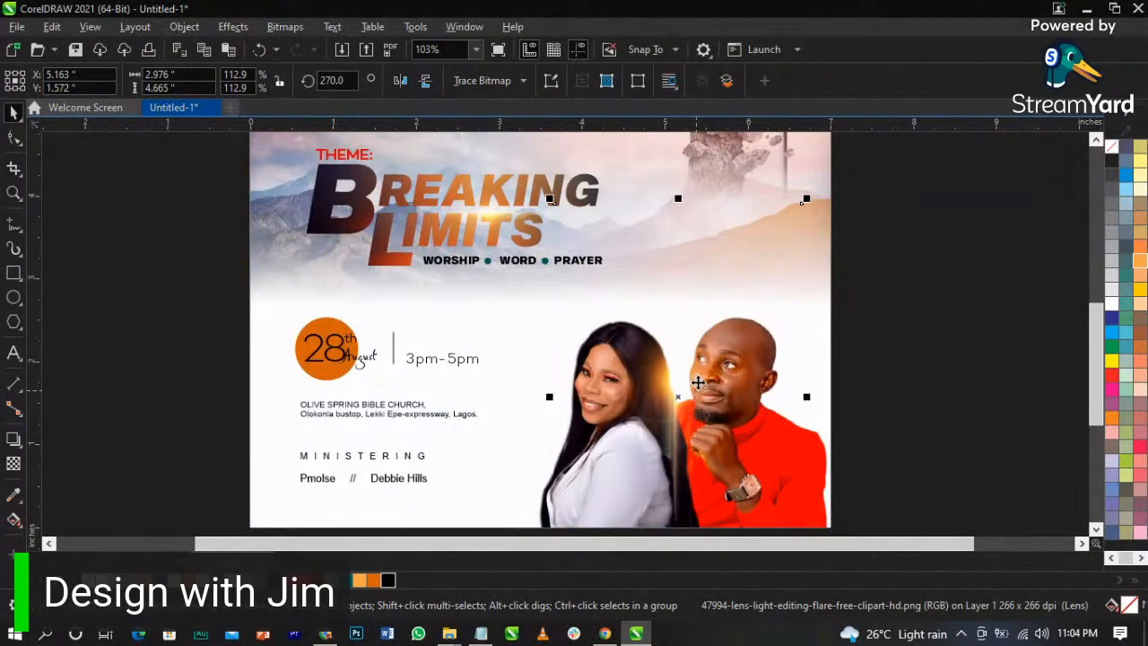
- Flip the copied lens flare vertically, enlarge it to about 131.3% and place it between the two ministers' heads
click(425, 80)
drag(718, 375, 720, 333)
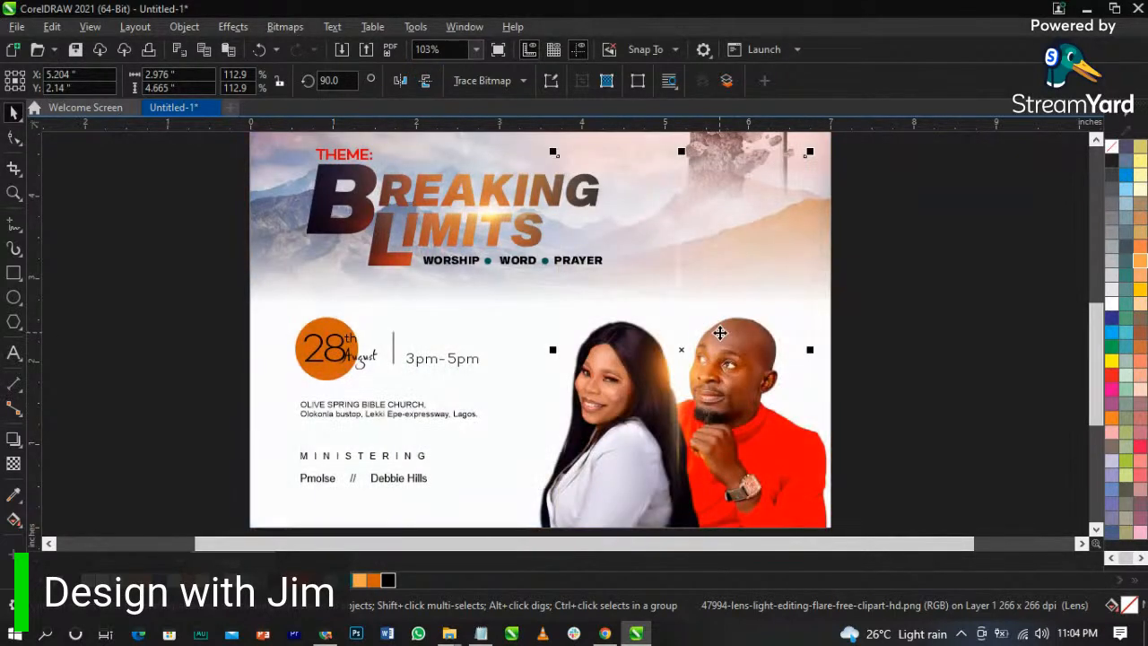
scroll(719, 332, down, 2)
mouse_move(776, 462)
mouse_down()
mouse_move(799, 481)
mouse_move(786, 477)
mouse_up()
scroll(722, 360, up, 2)
drag(722, 360, 708, 343)
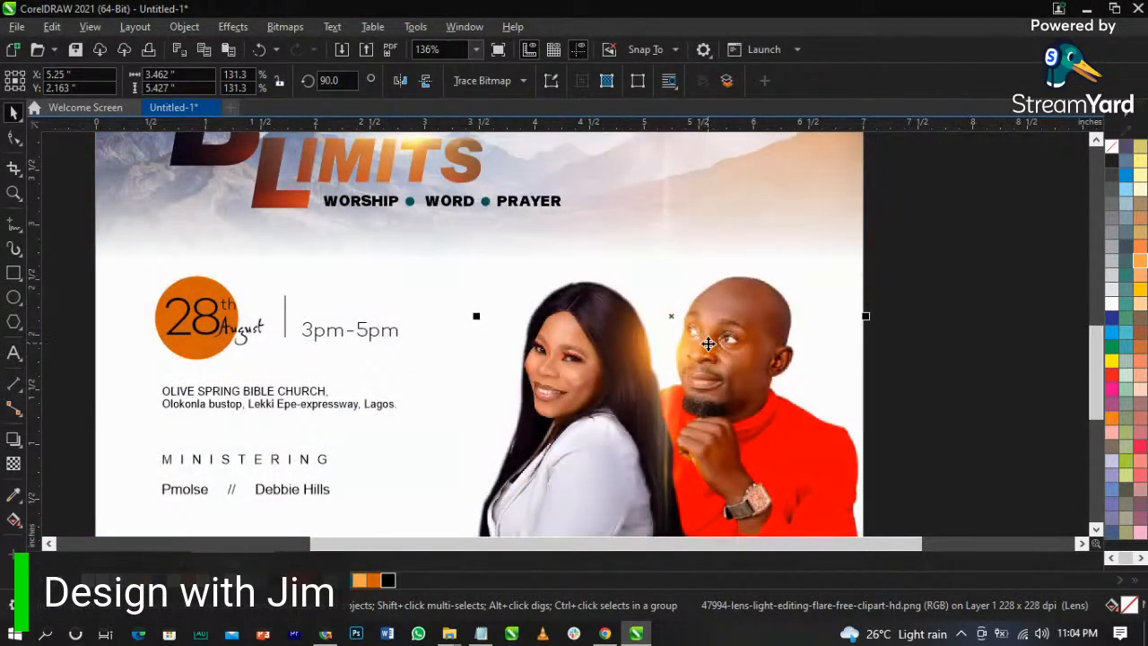
- PowerClip the enlarged lens flare inside the flyer's background rectangle and deselect it
right_click(708, 342)
click(768, 365)
click(359, 303)
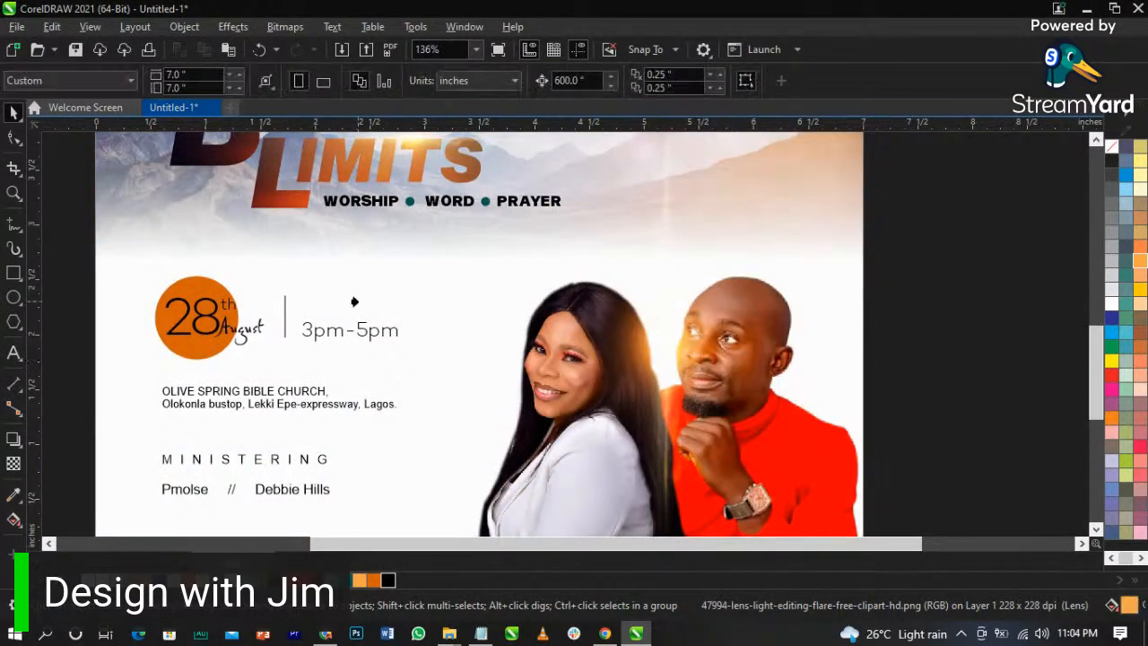
key(shift+F2)
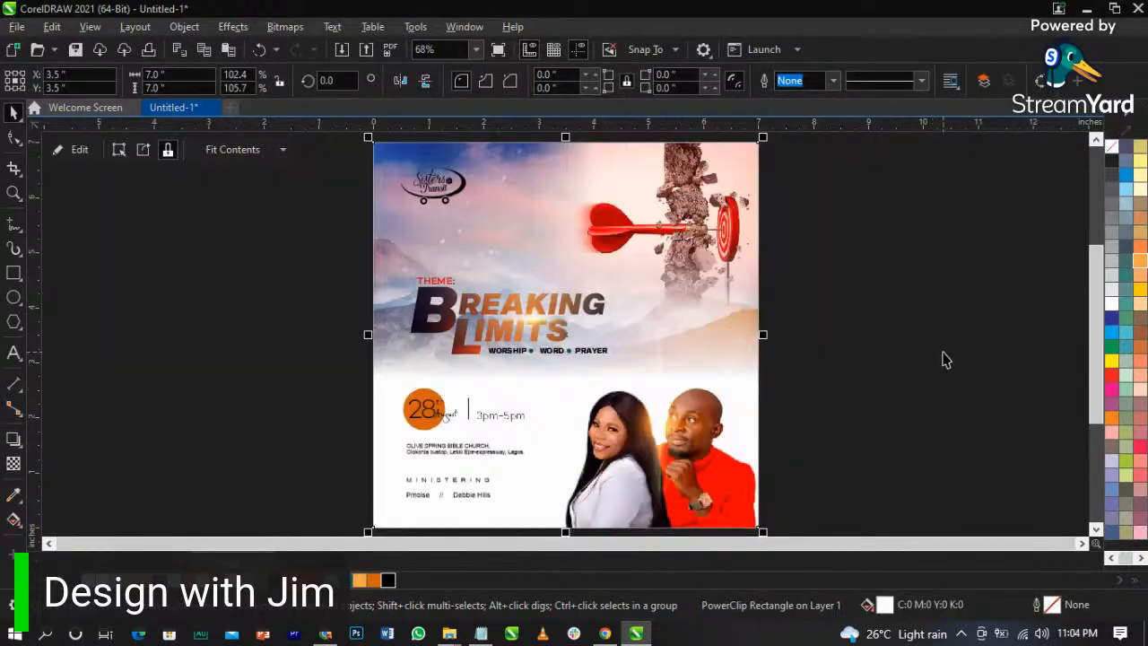
click(944, 360)
- Preview the whole flyer full-screen twice, checking the live stream's comments in StreamYard in between
key(F9)
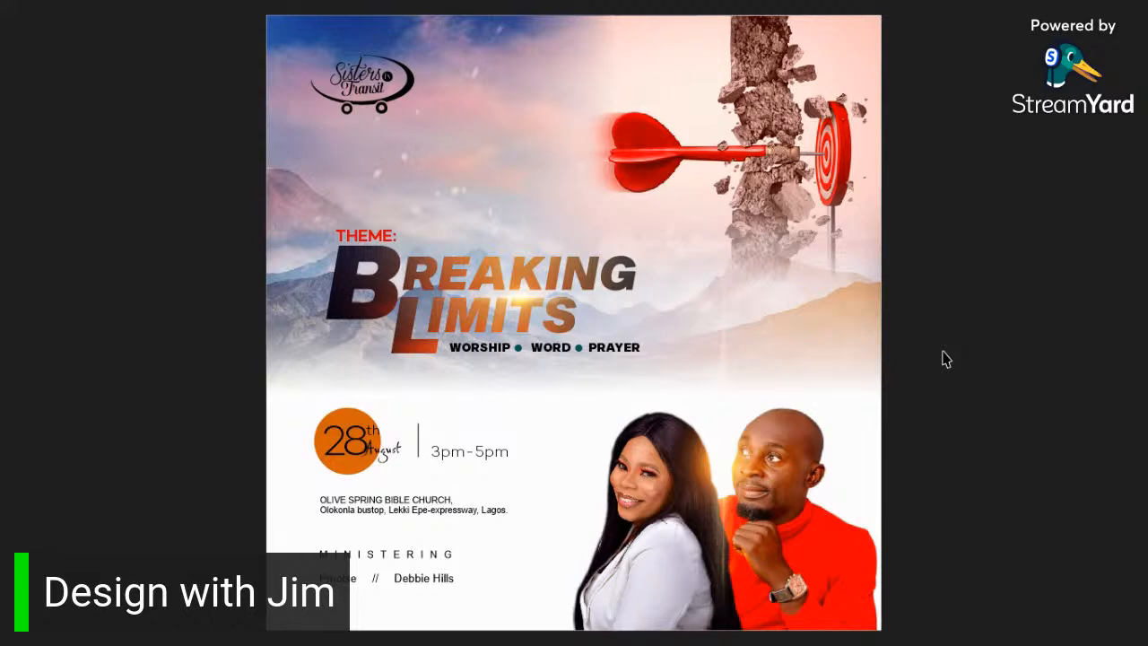
key(Escape)
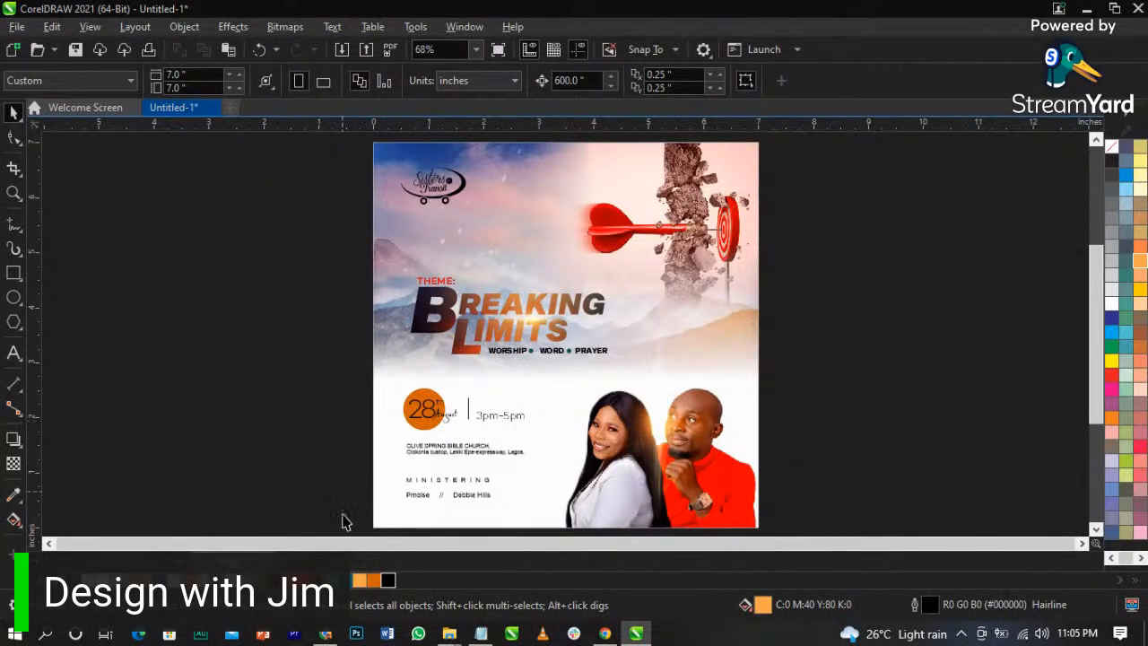
click(326, 634)
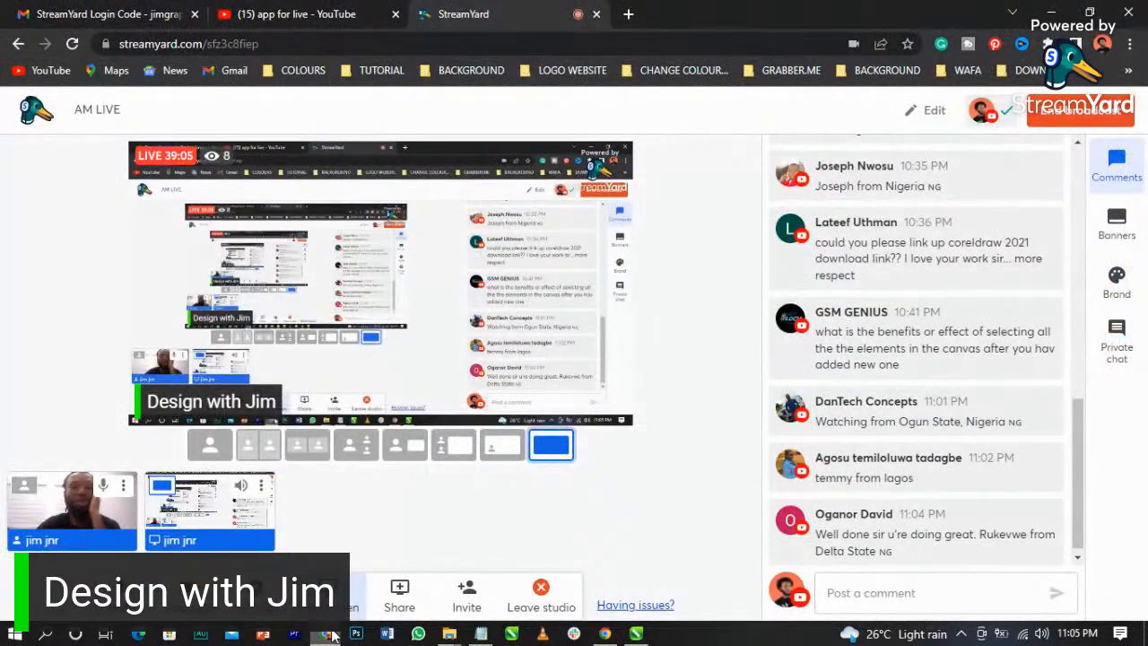
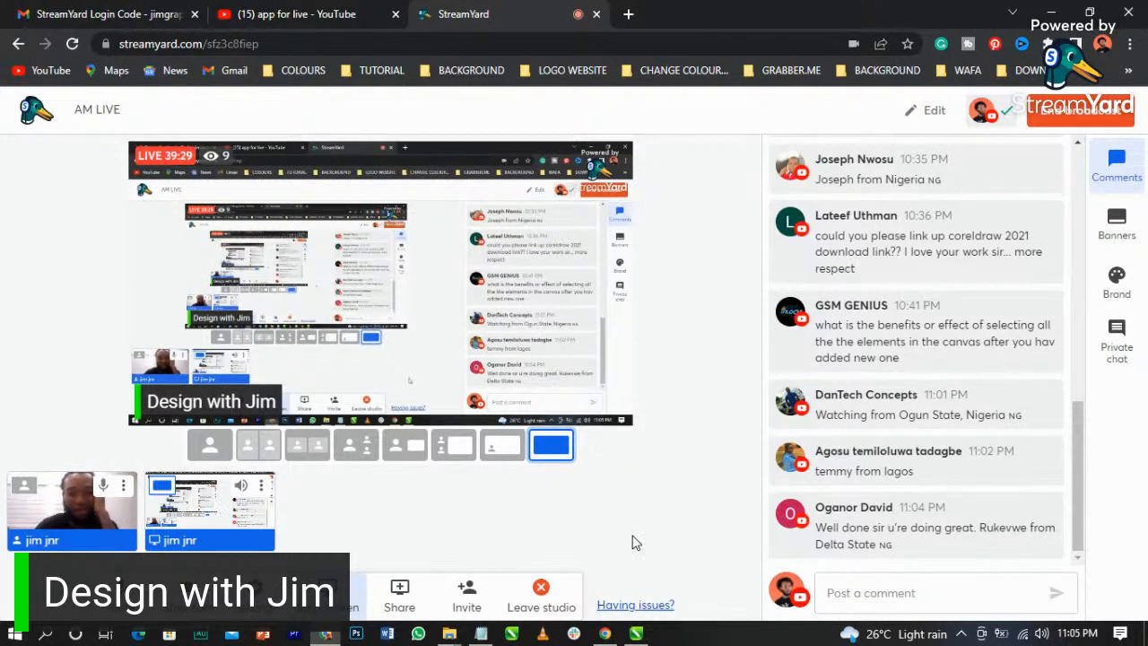
click(635, 633)
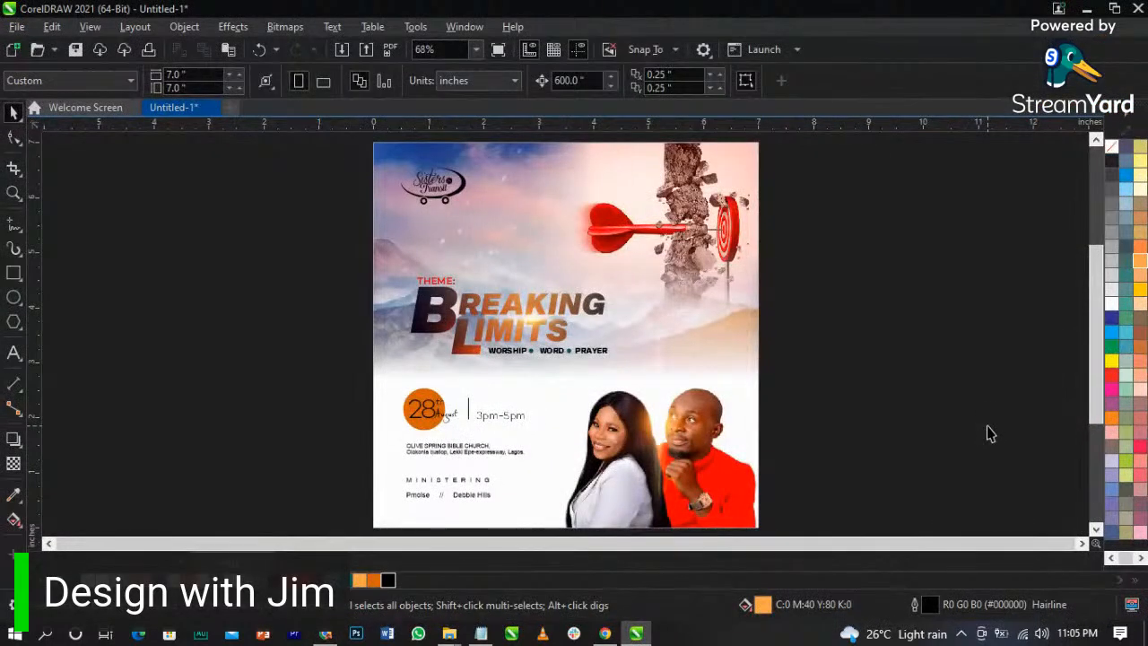
key(F9)
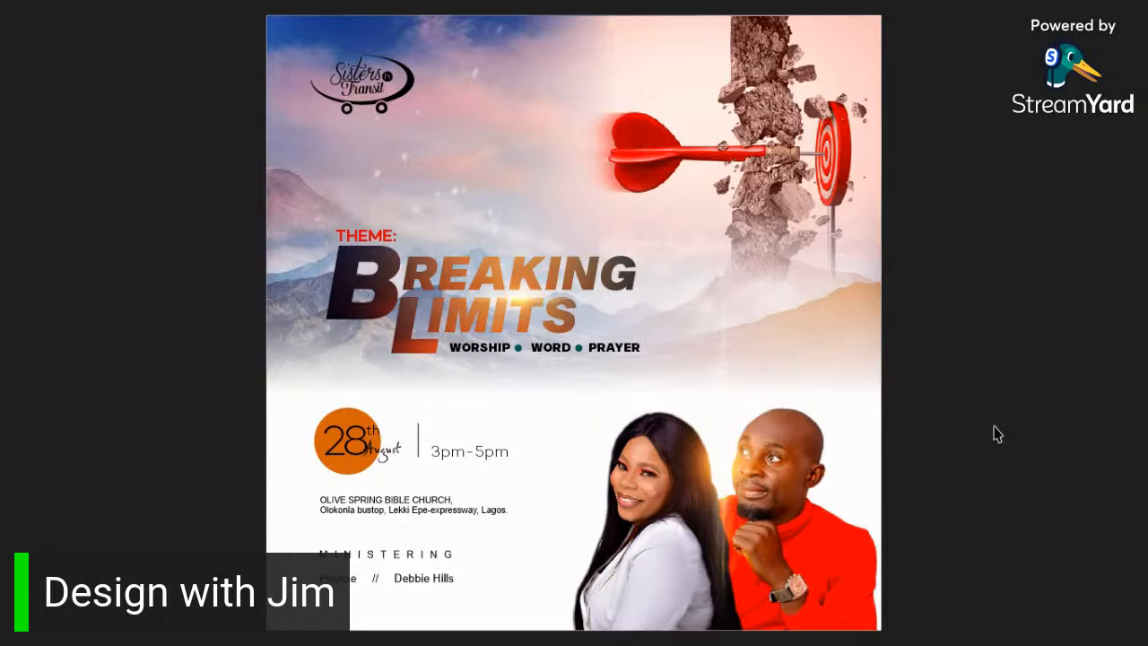
click(995, 433)
- Switch to the StreamYard studio and read the latest viewer comments, returning briefly to the flyer in CorelDRAW
click(327, 635)
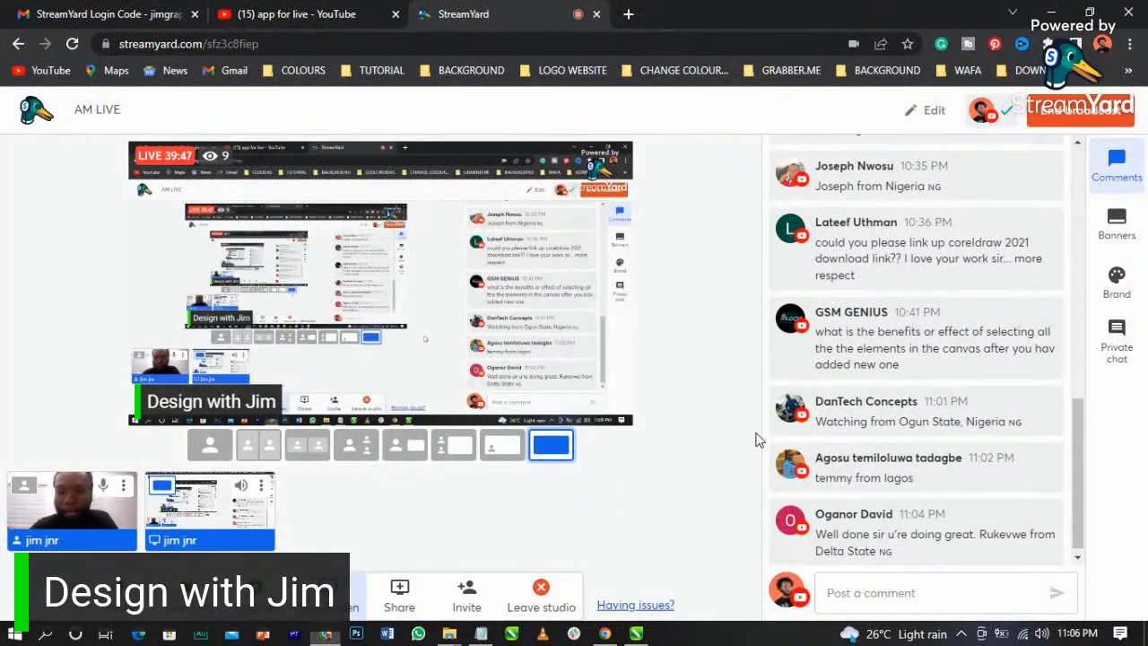
mouse_move(843, 407)
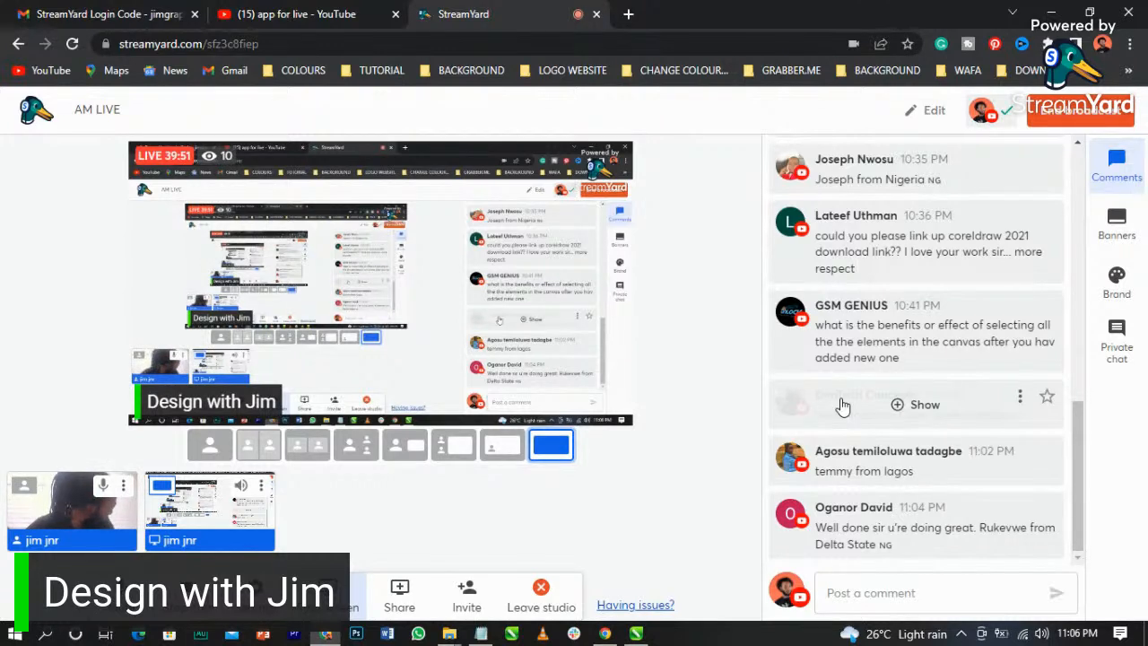
click(843, 404)
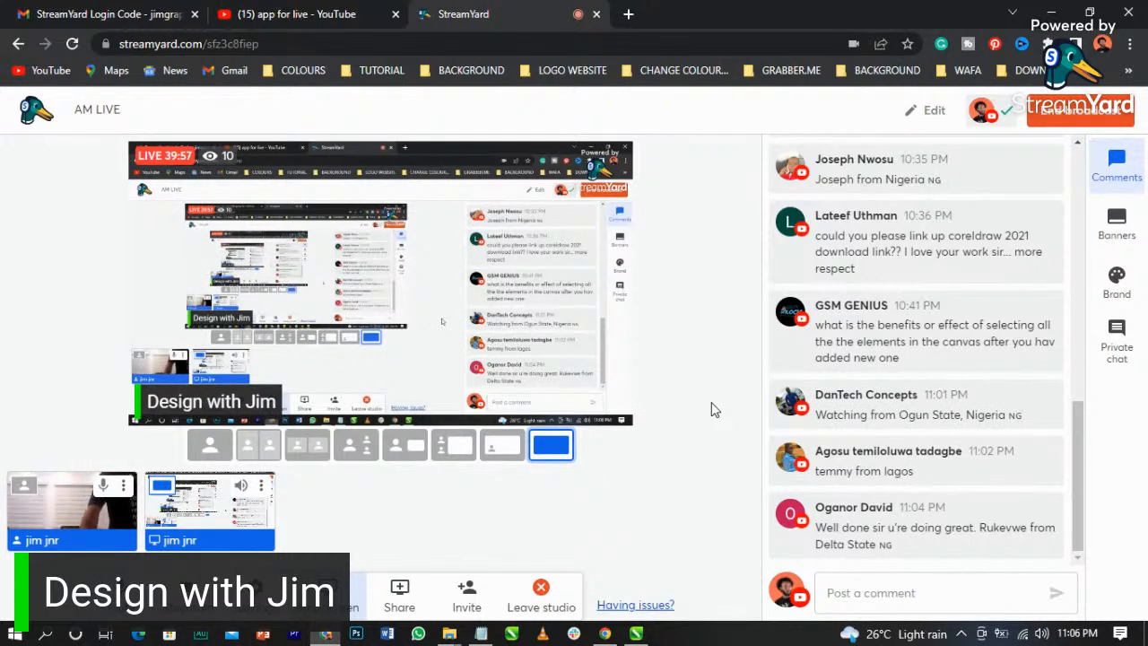
mouse_move(636, 633)
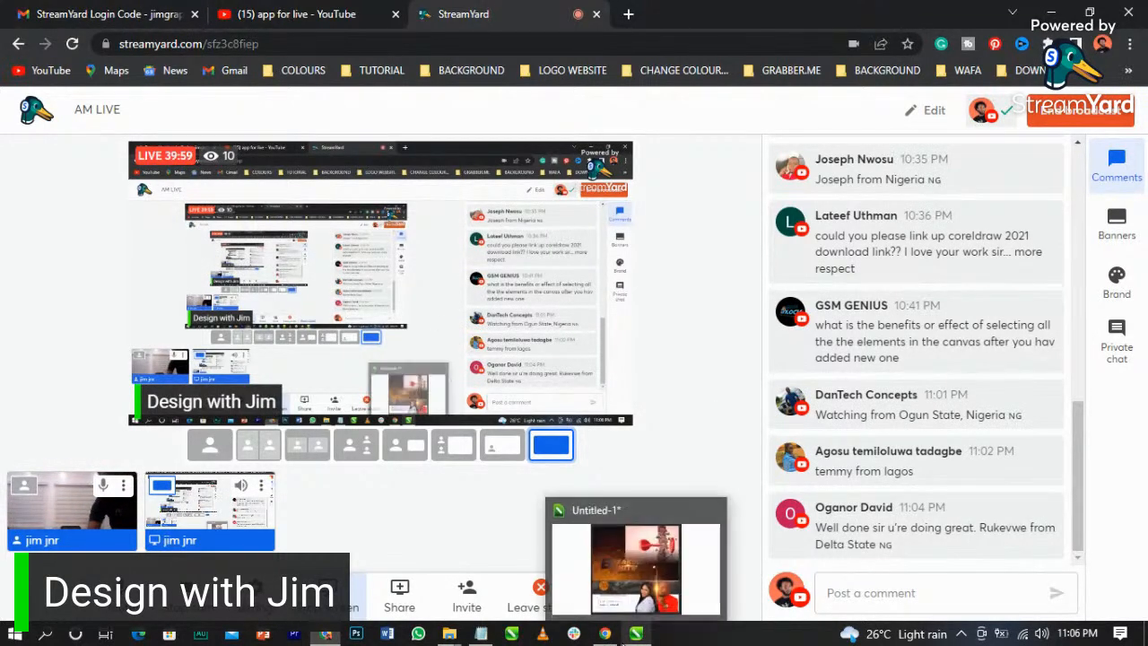
click(636, 592)
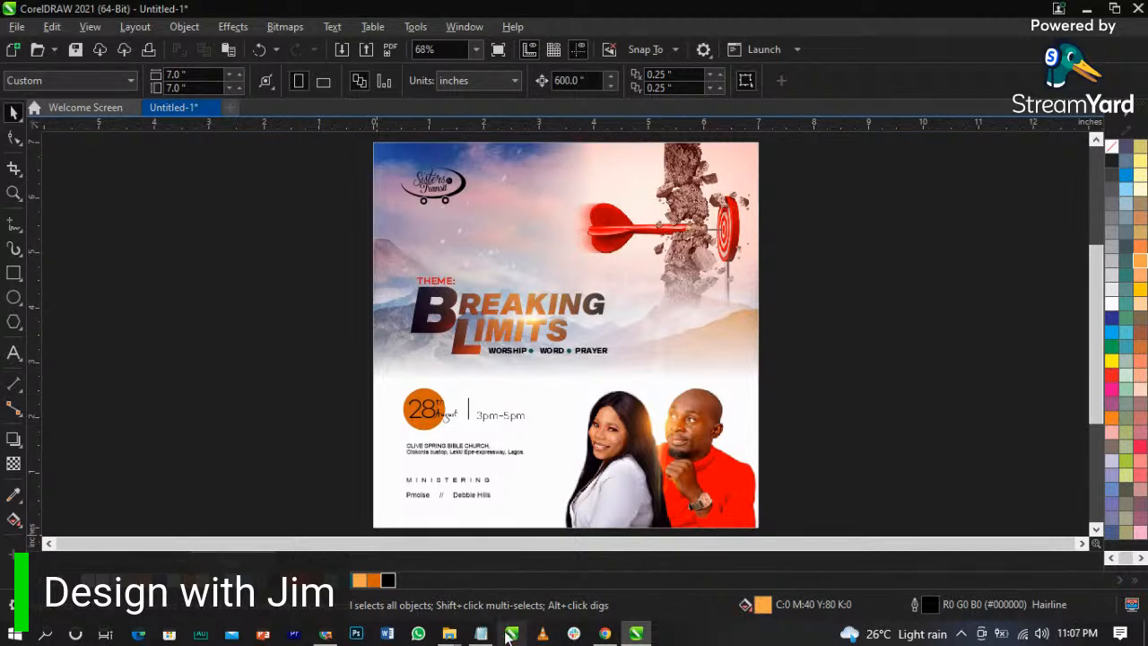
click(603, 633)
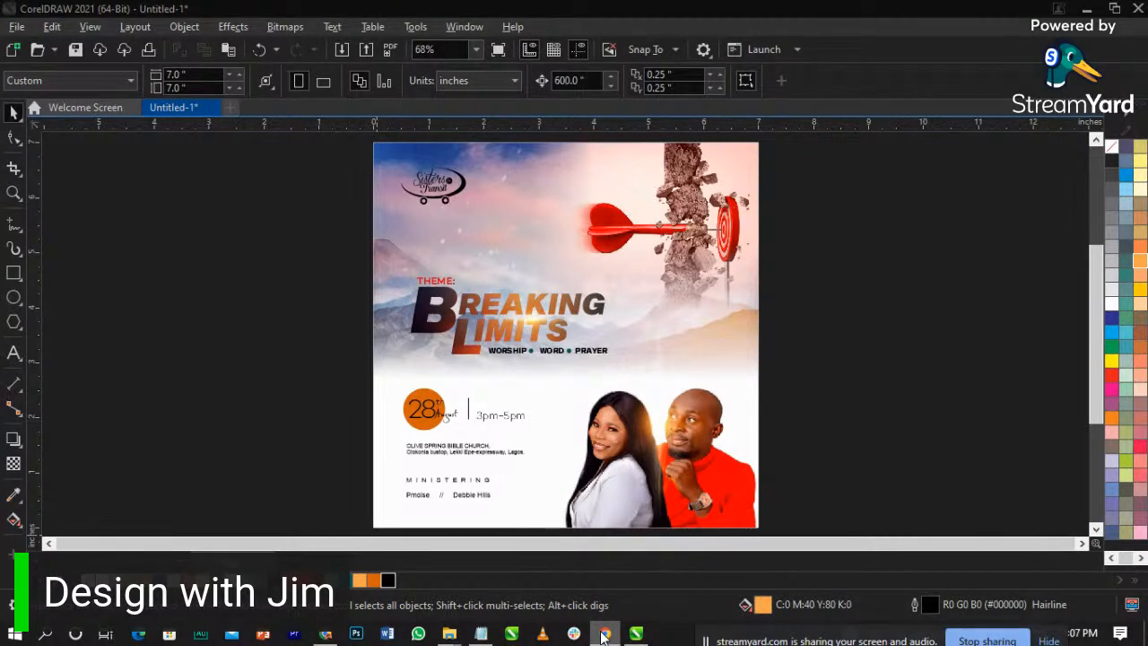
click(606, 632)
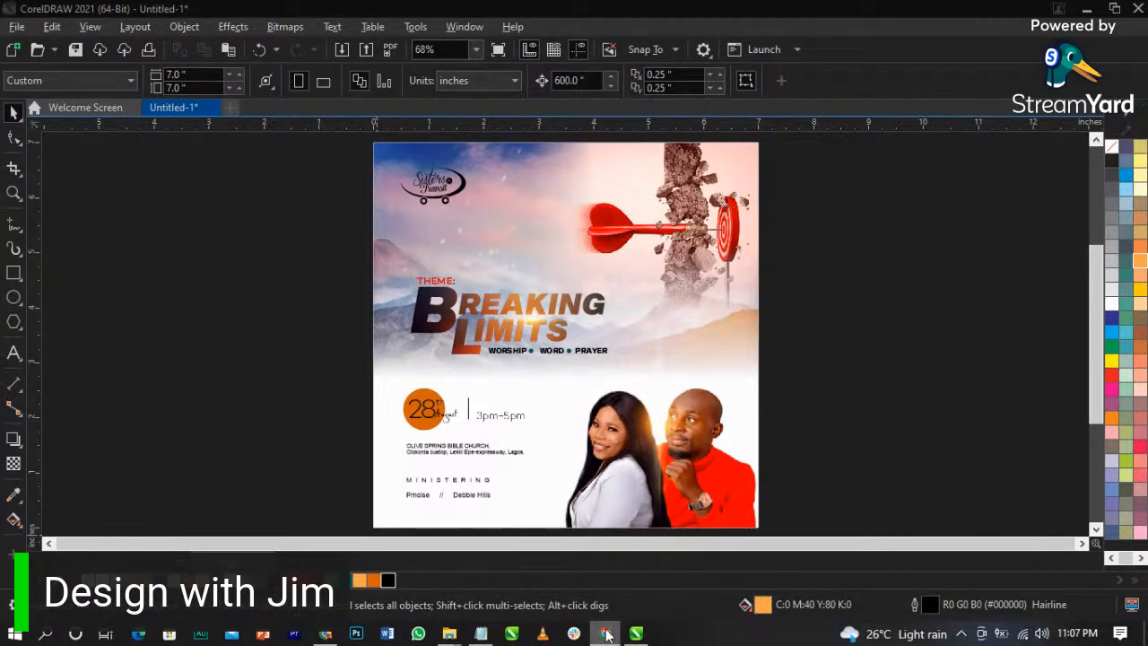
mouse_move(606, 623)
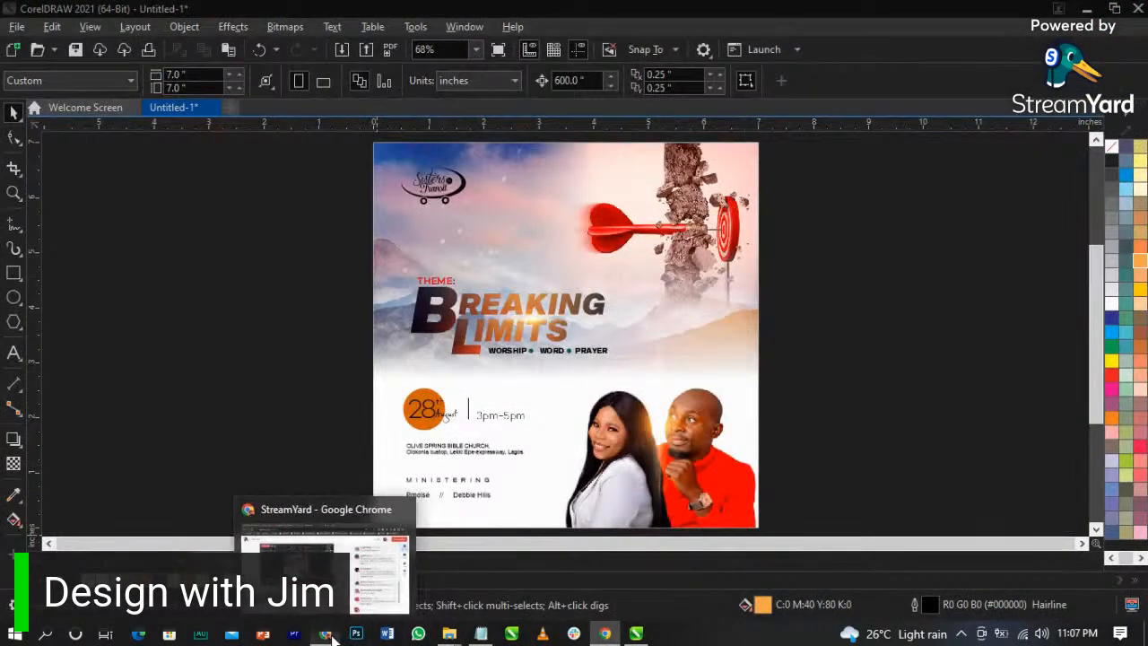
click(592, 587)
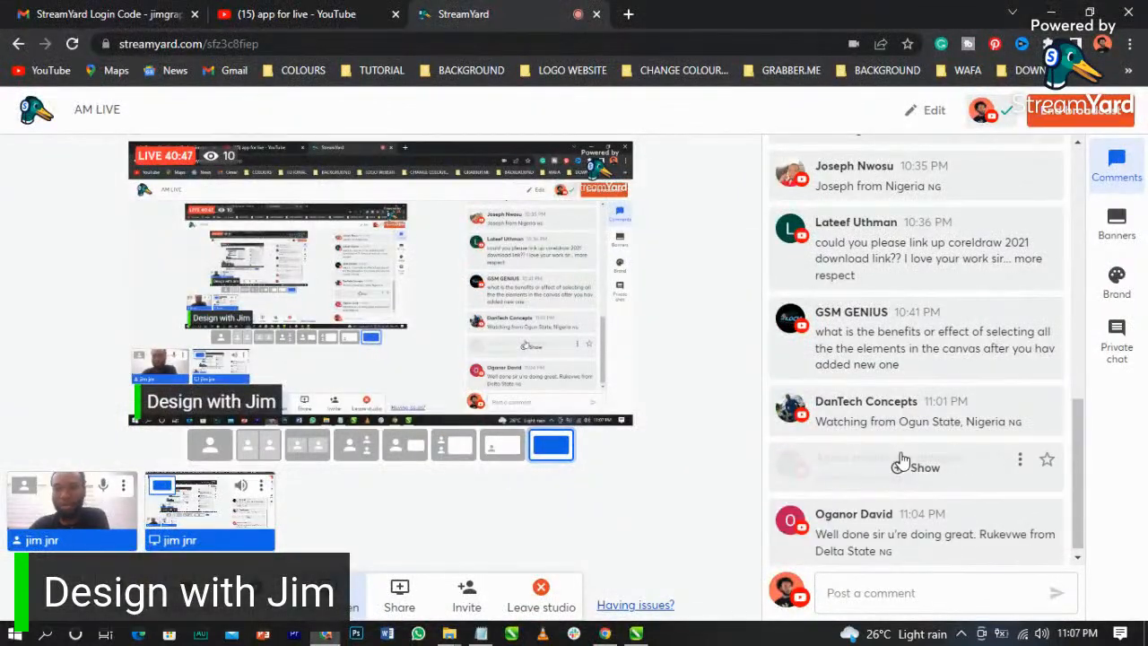
mouse_move(901, 460)
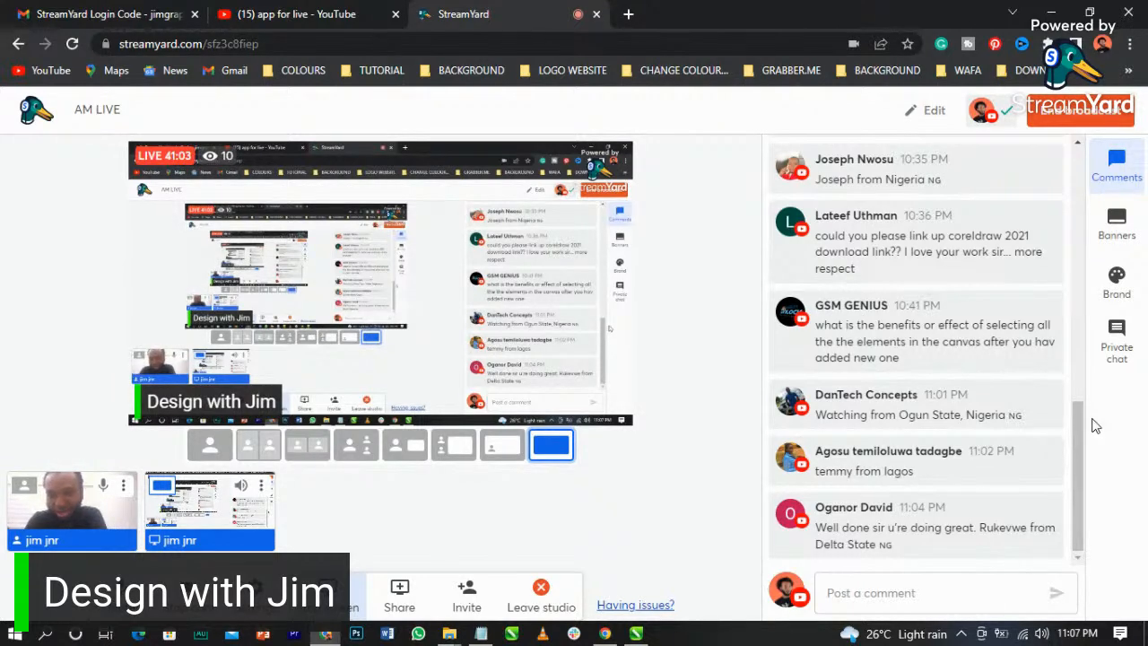
mouse_move(936, 320)
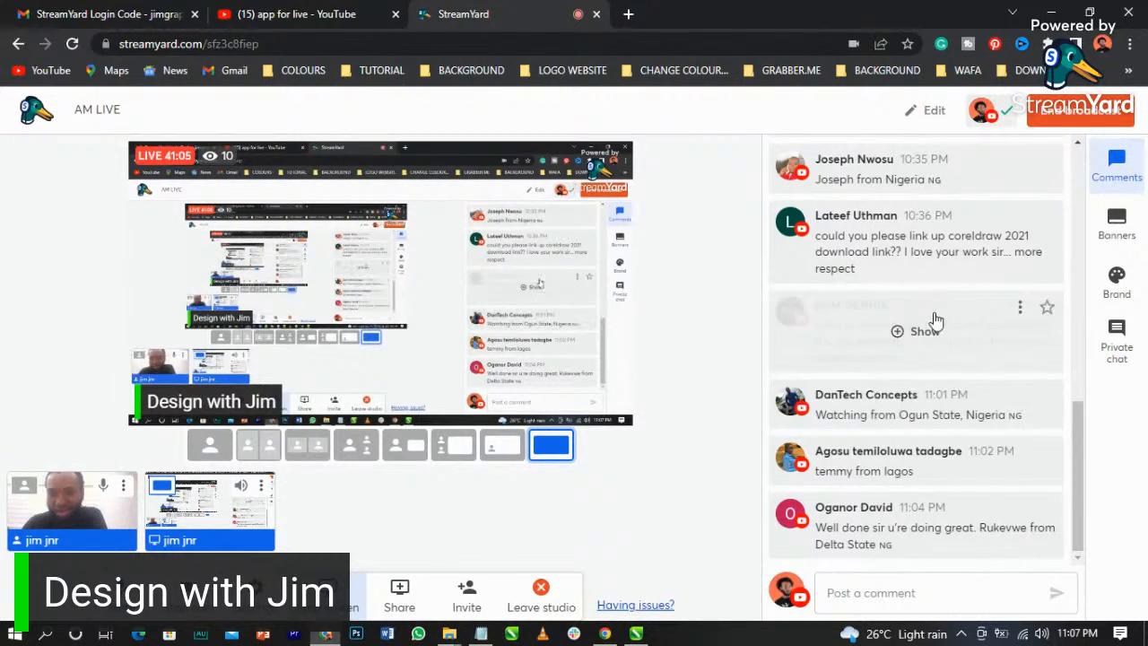
mouse_move(1050, 397)
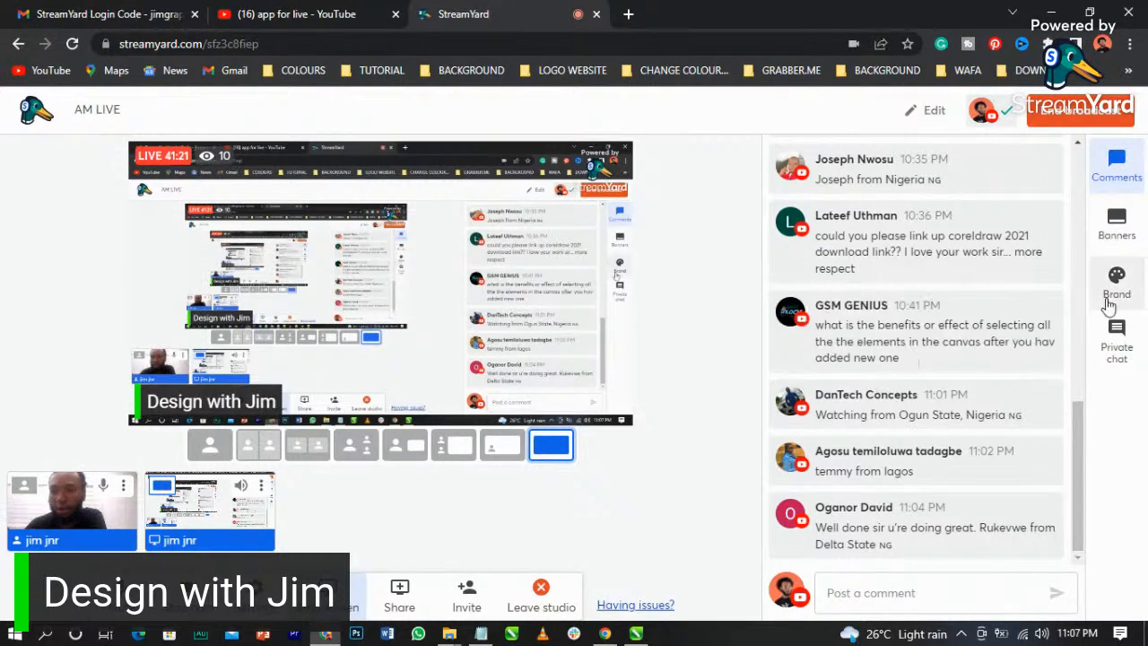
- Hide the banner shown on the live broadcast and look through the logo, overlay and video clip brand settings
click(1112, 235)
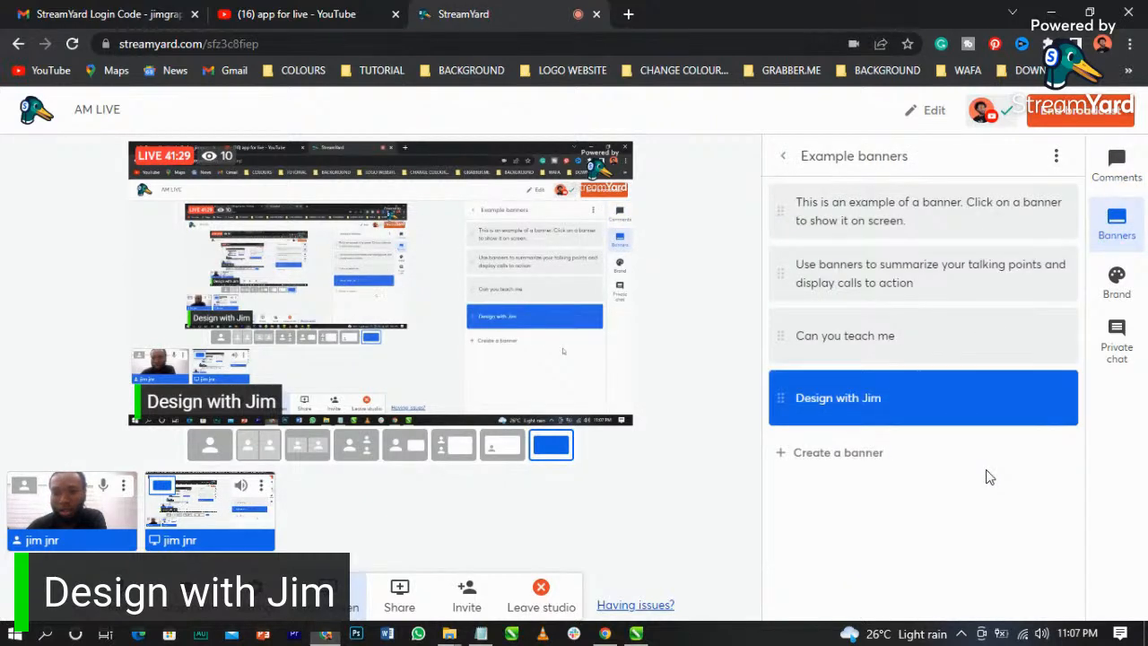
click(823, 405)
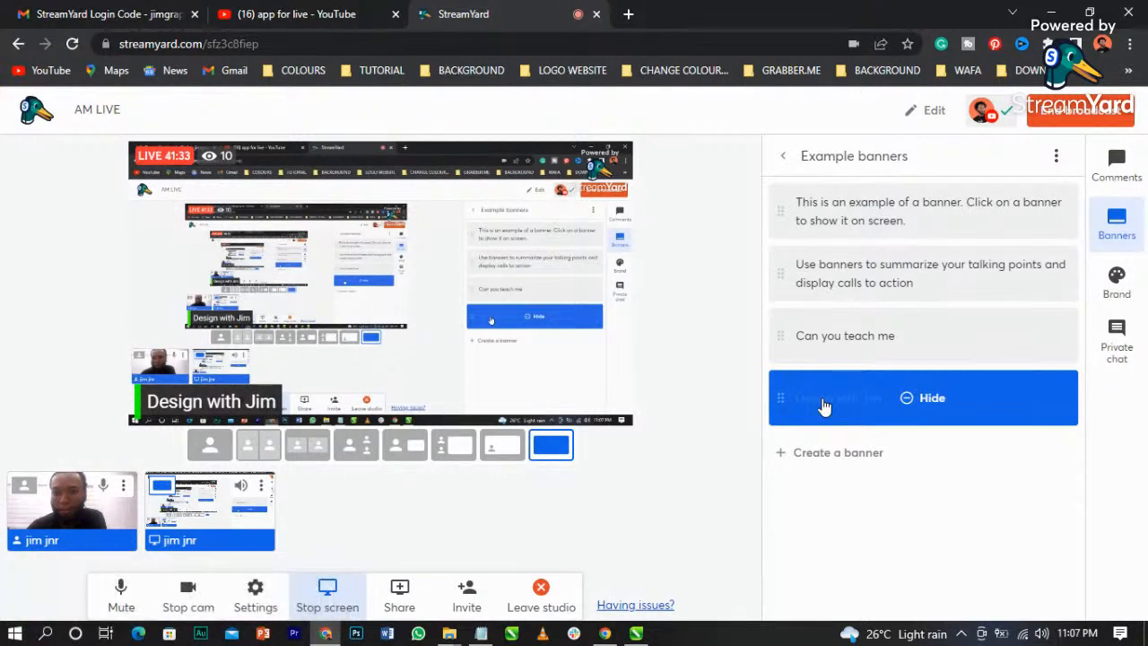
click(1106, 296)
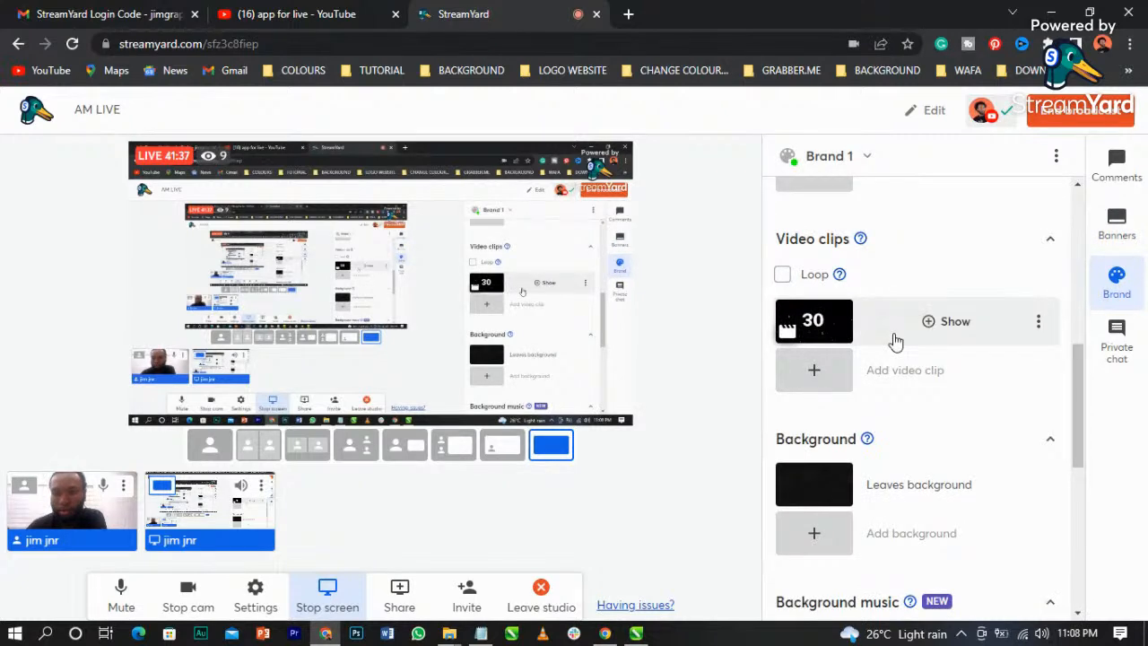
scroll(895, 341, up, 3)
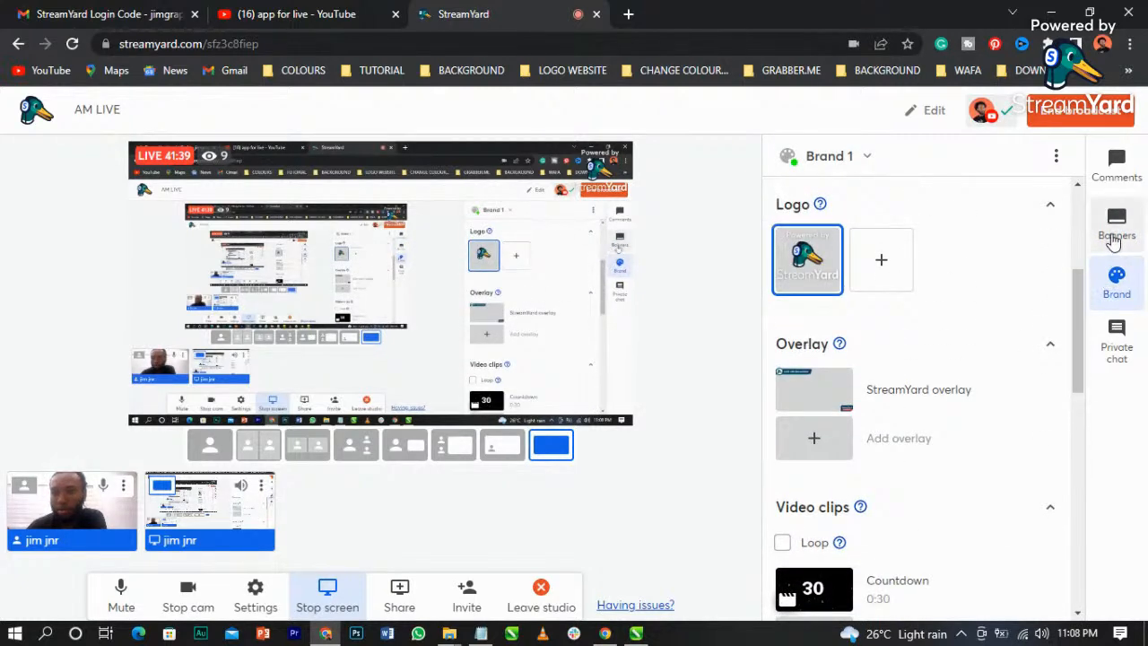
click(1114, 231)
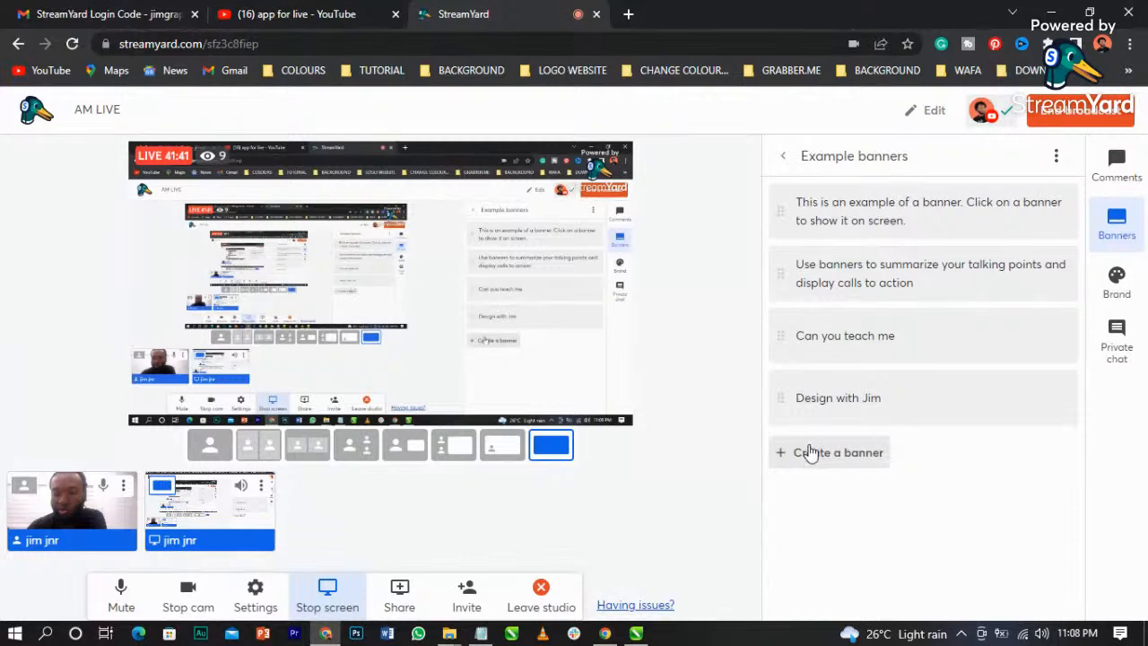
- Review all viewer comments from the first to the newest to find questions about the design session
click(1111, 184)
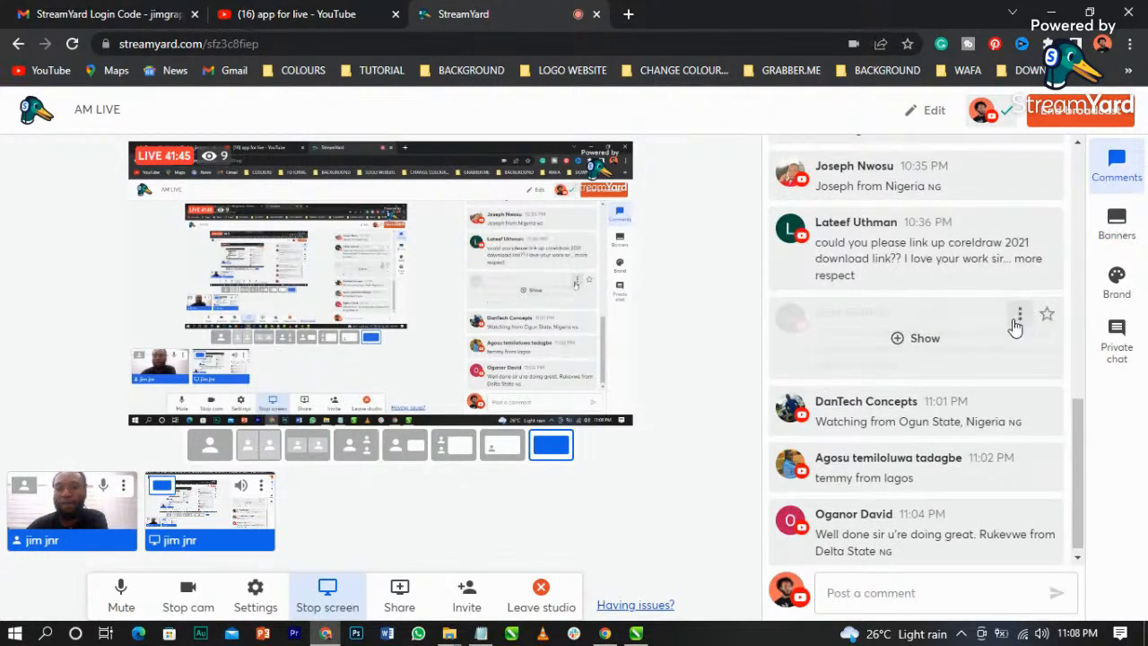
click(913, 343)
scroll(904, 395, up, 10)
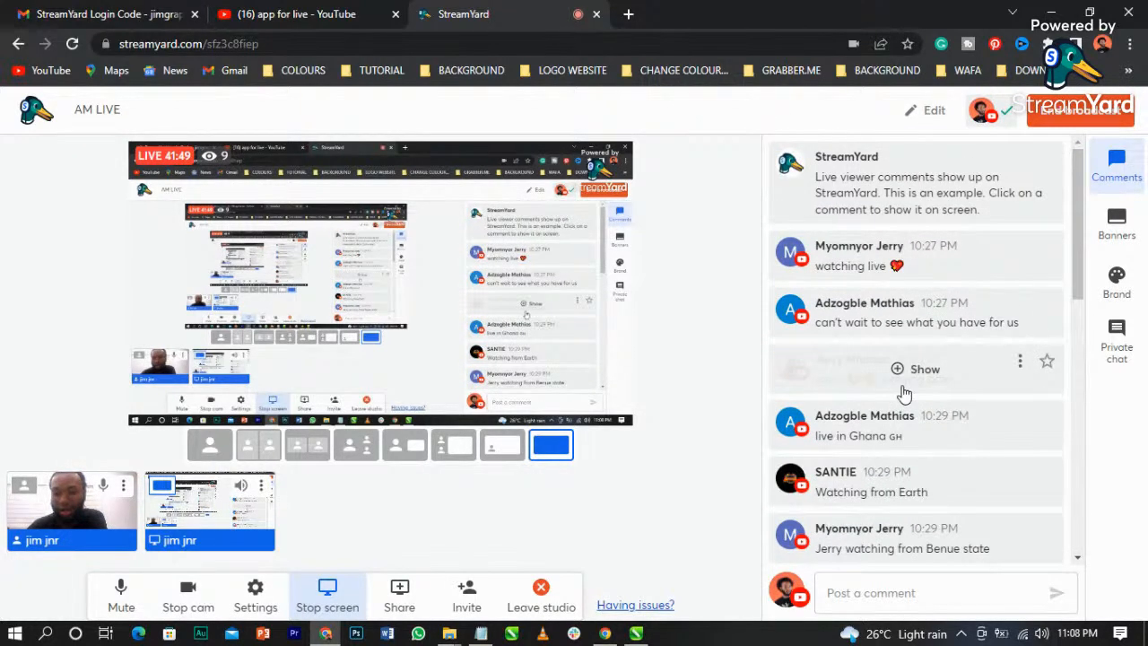
scroll(1083, 309, down, 1)
scroll(1083, 309, down, 2)
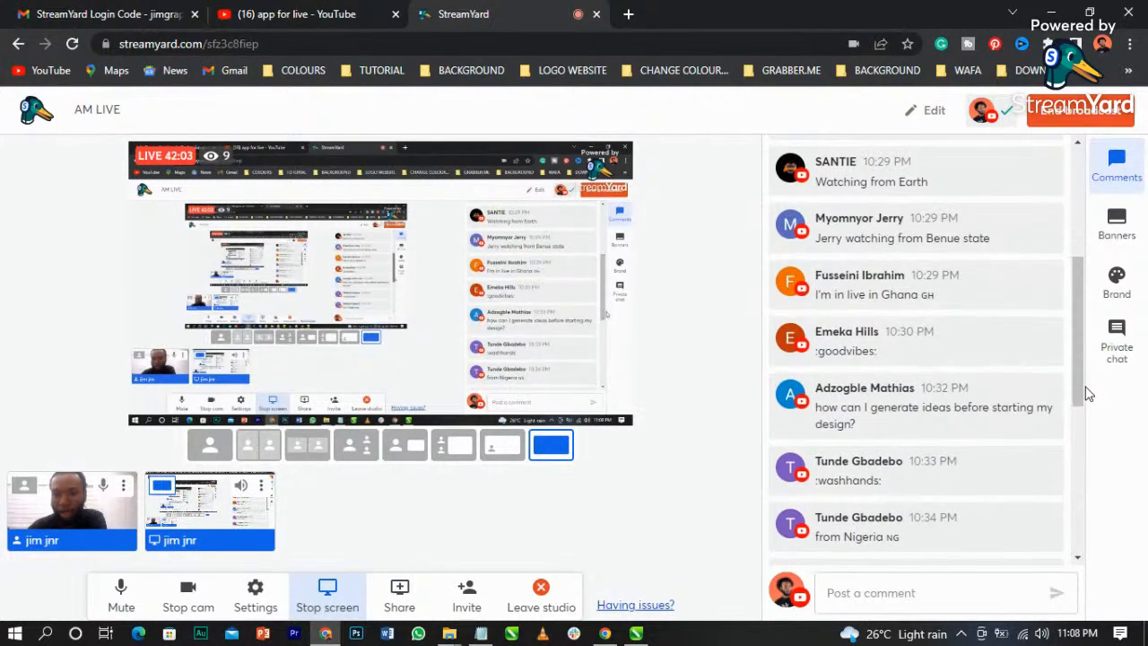
drag(1083, 391, 1084, 408)
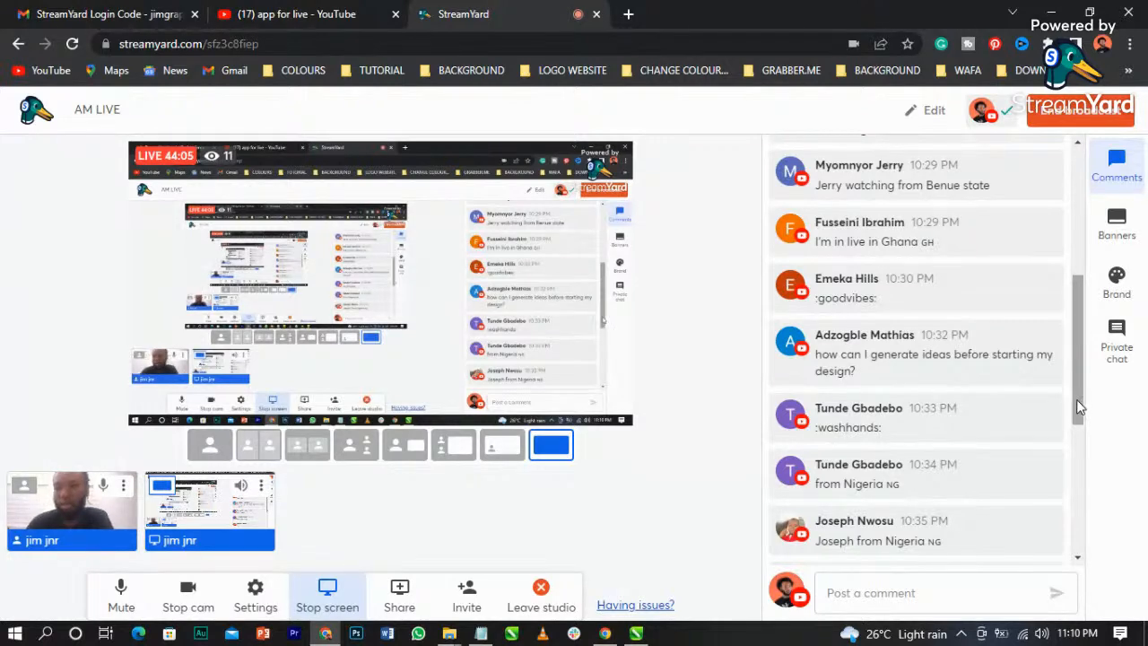
drag(1076, 399, 1081, 285)
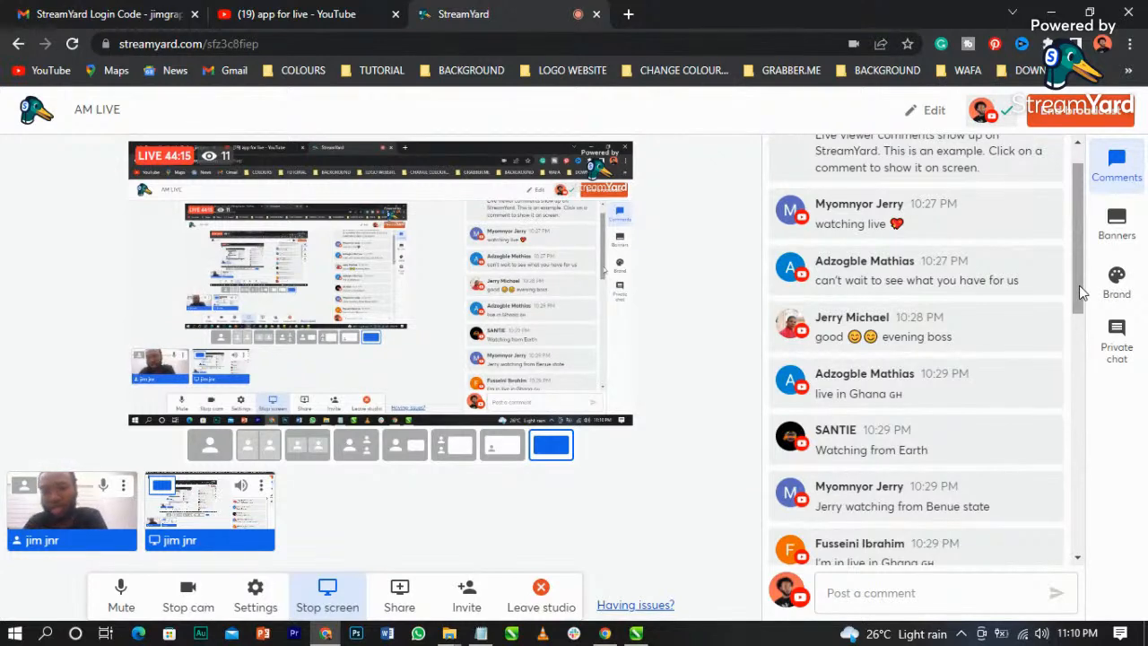
drag(1079, 285, 1100, 368)
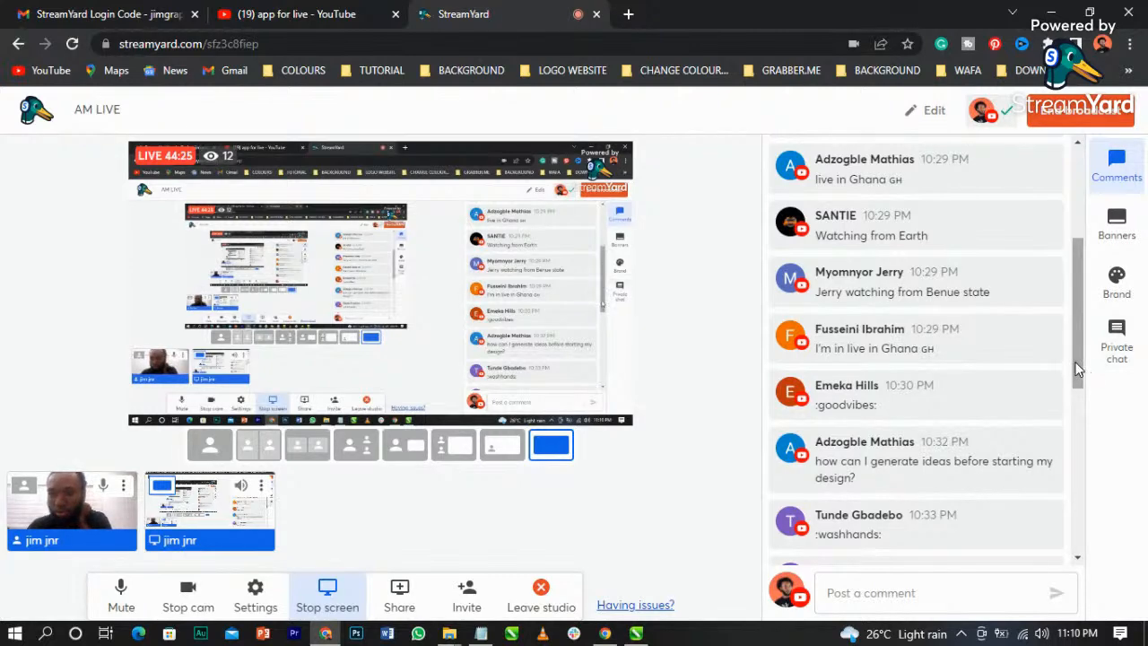
drag(1077, 368, 1102, 511)
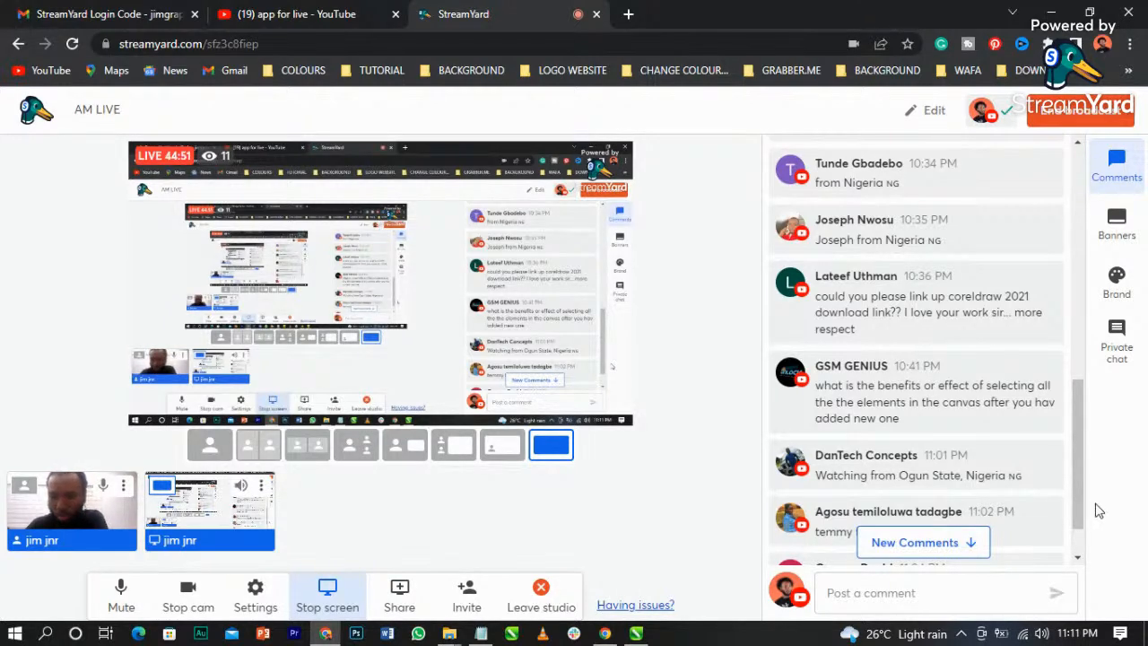
drag(1081, 496, 1082, 539)
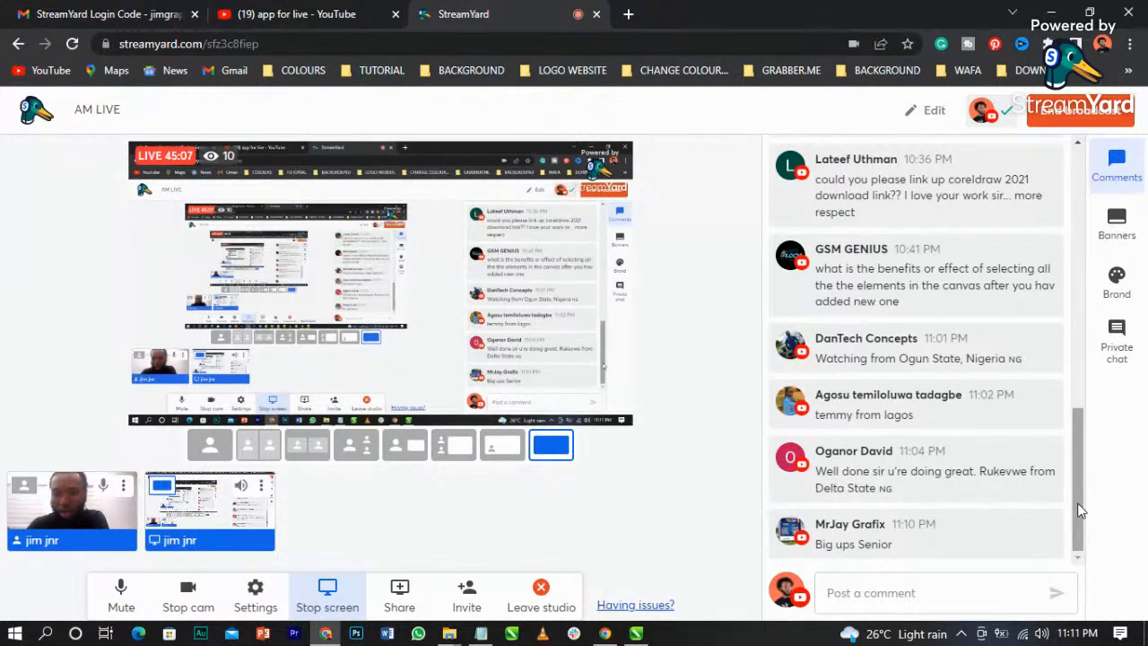
- Recheck the recent viewer comments and view the YouTube destination's title, description and privacy settings, closing them without saving
drag(1080, 509, 1066, 404)
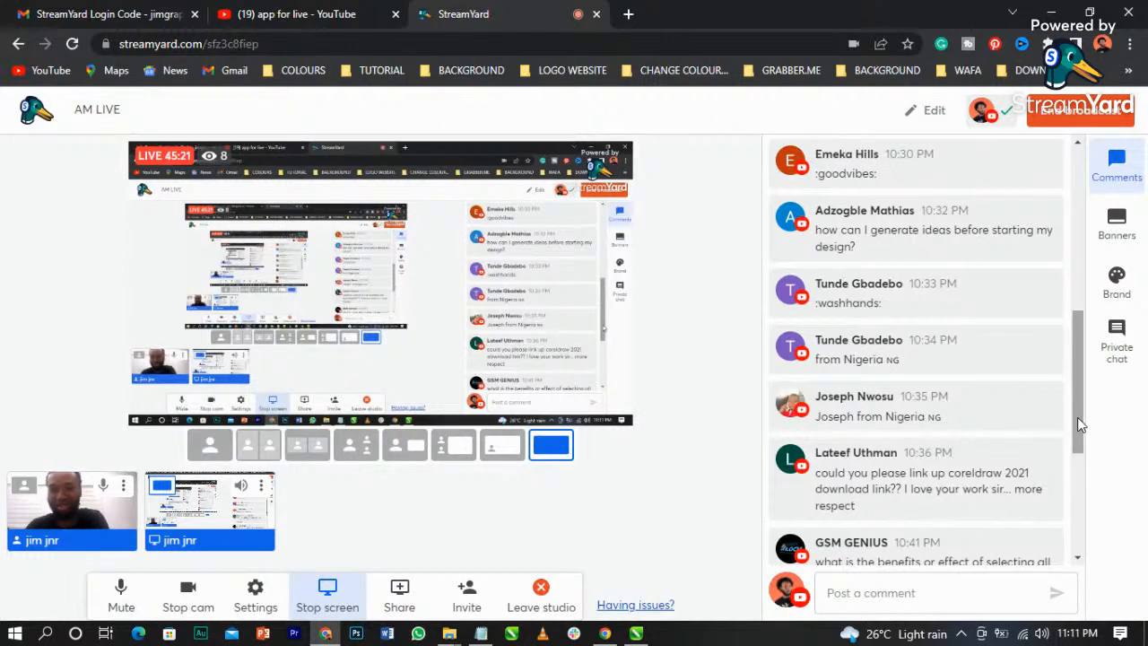
drag(1078, 418, 1122, 561)
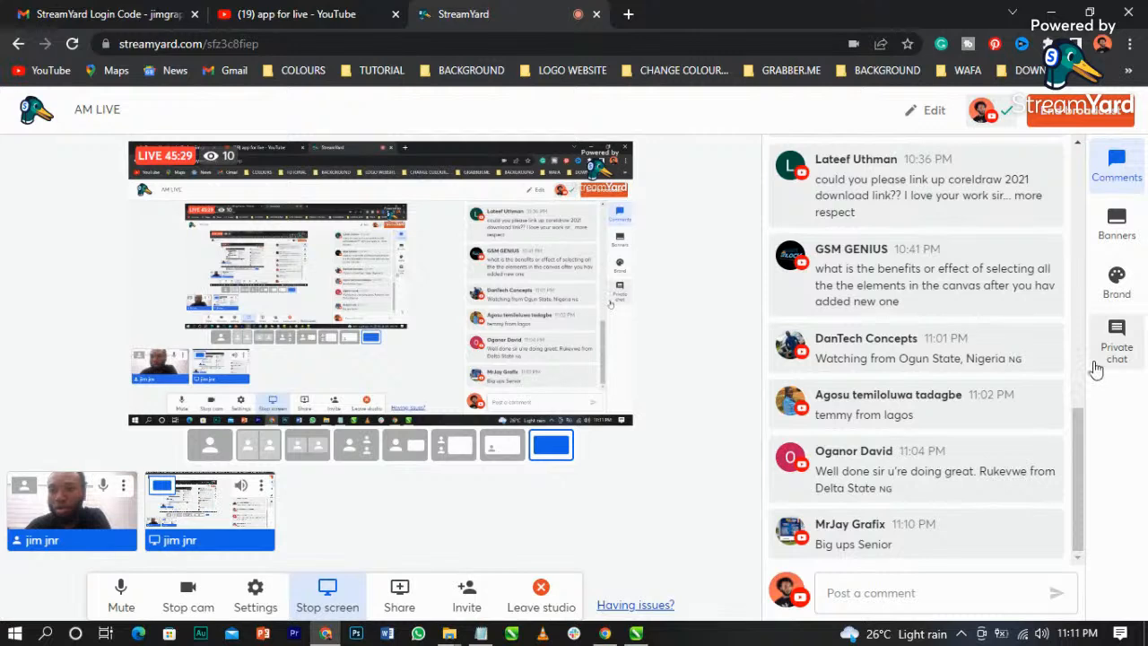
click(1009, 113)
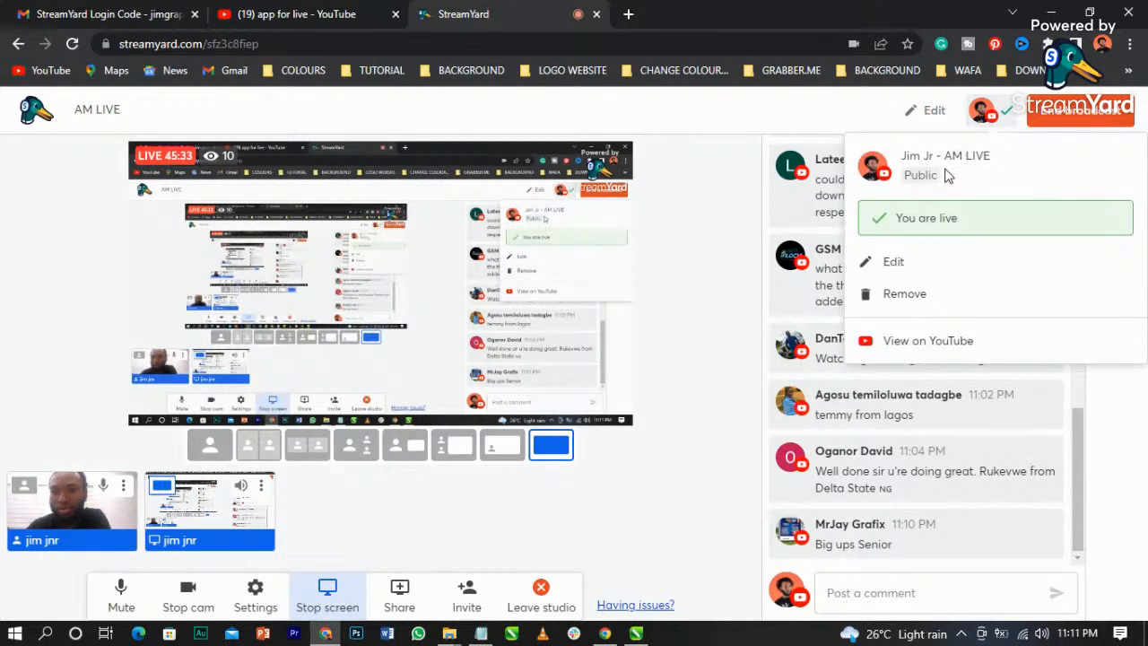
click(896, 261)
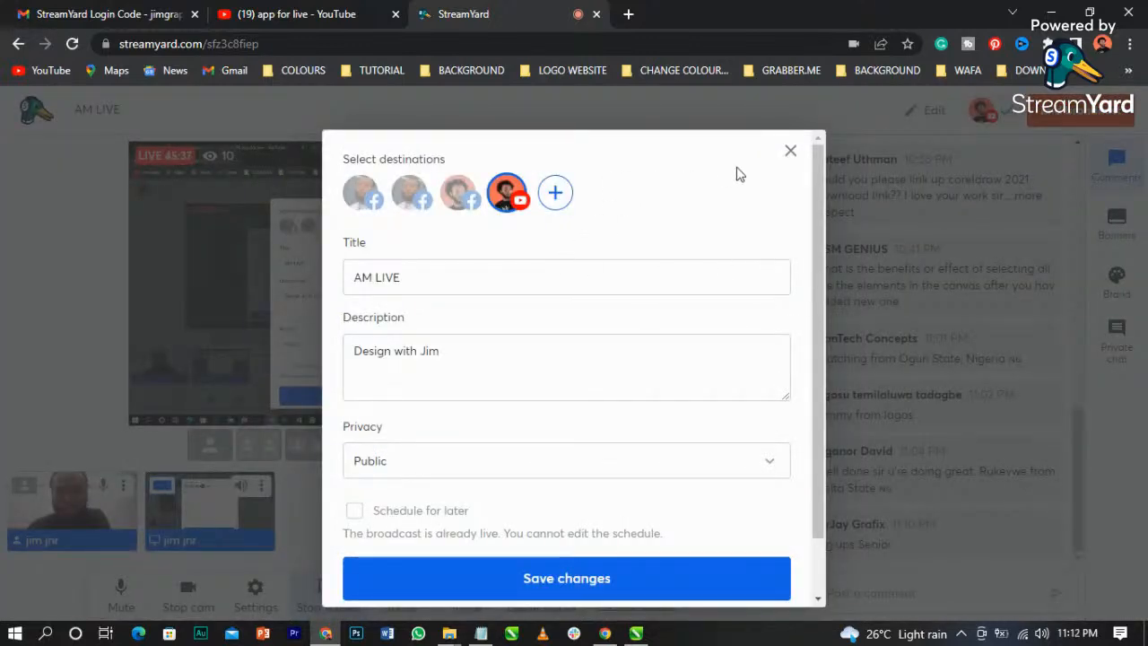
click(789, 152)
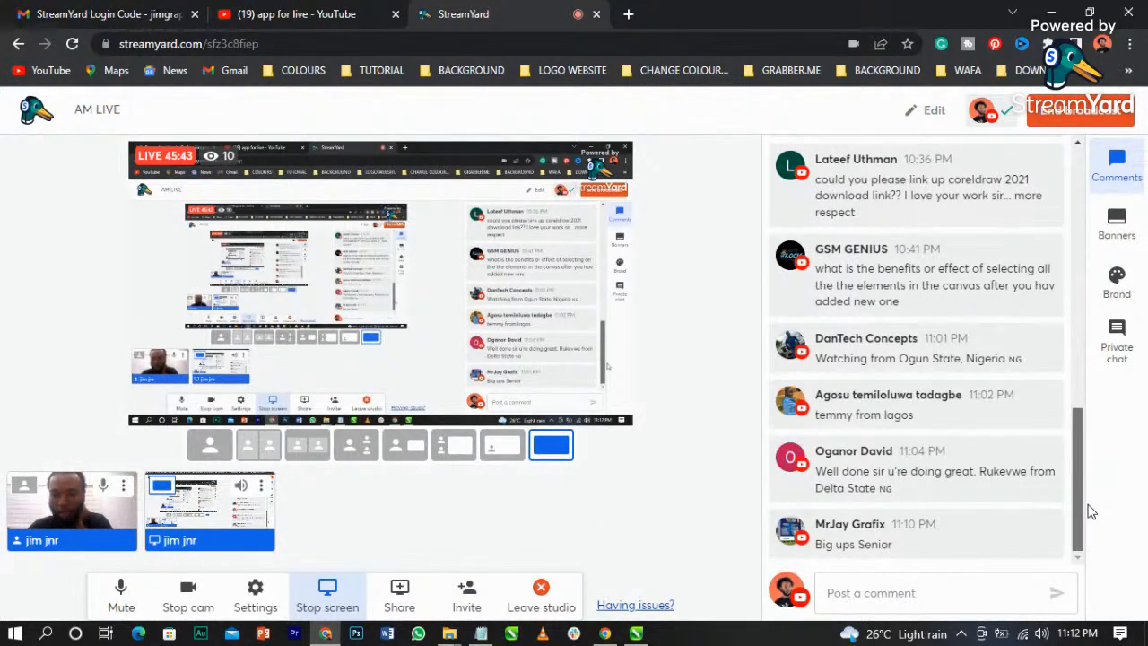
- Read back through the viewer comments from the newest to the first and return to the latest ones
drag(1072, 466, 1059, 327)
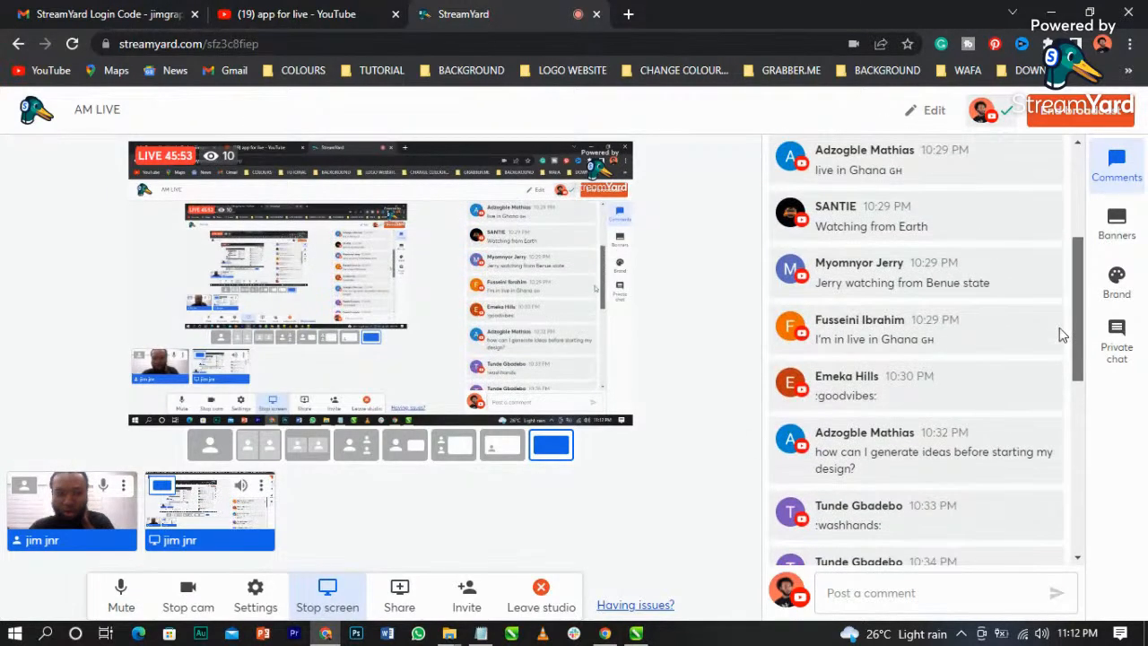
mouse_move(1059, 328)
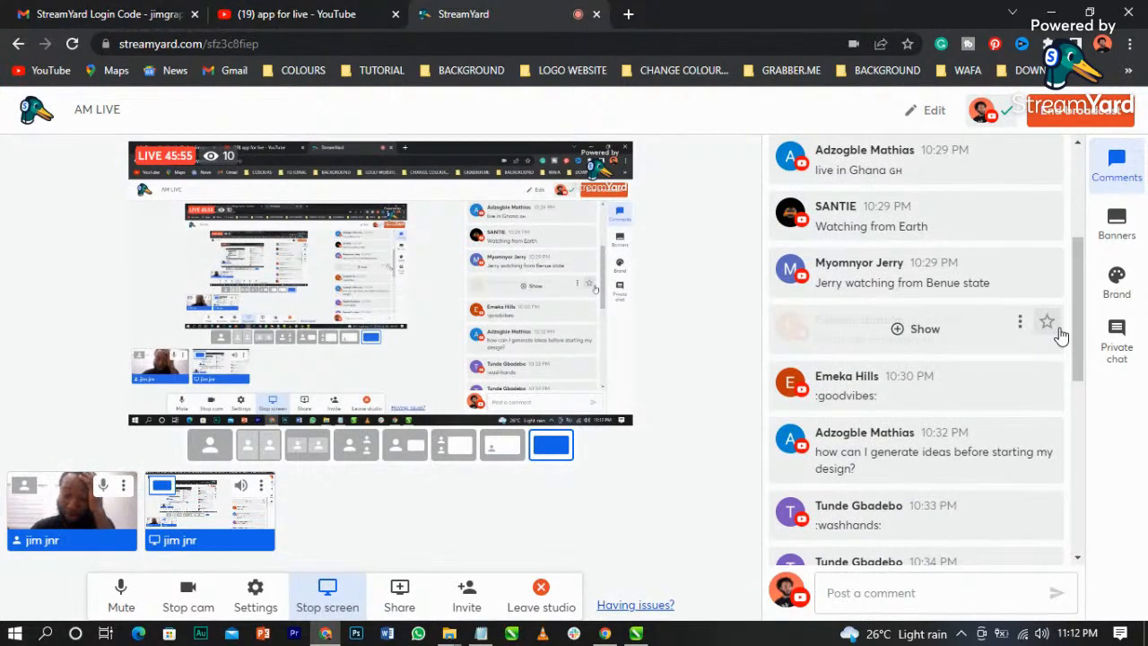
drag(1077, 338, 1081, 257)
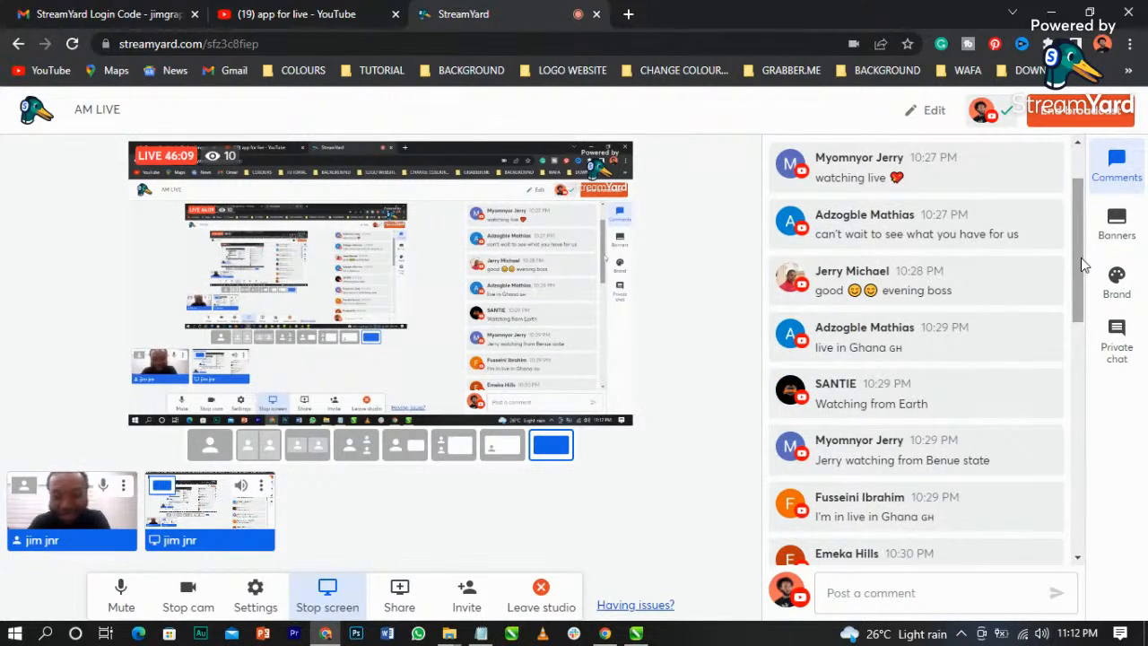
drag(1080, 257, 1072, 199)
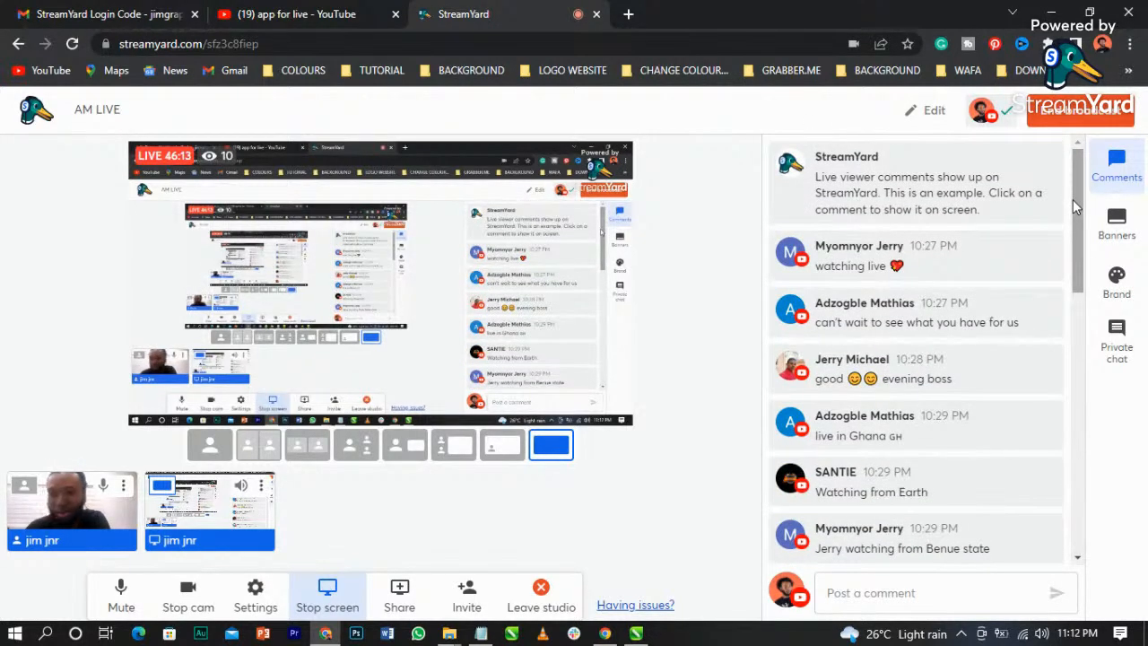
drag(1073, 199, 1124, 522)
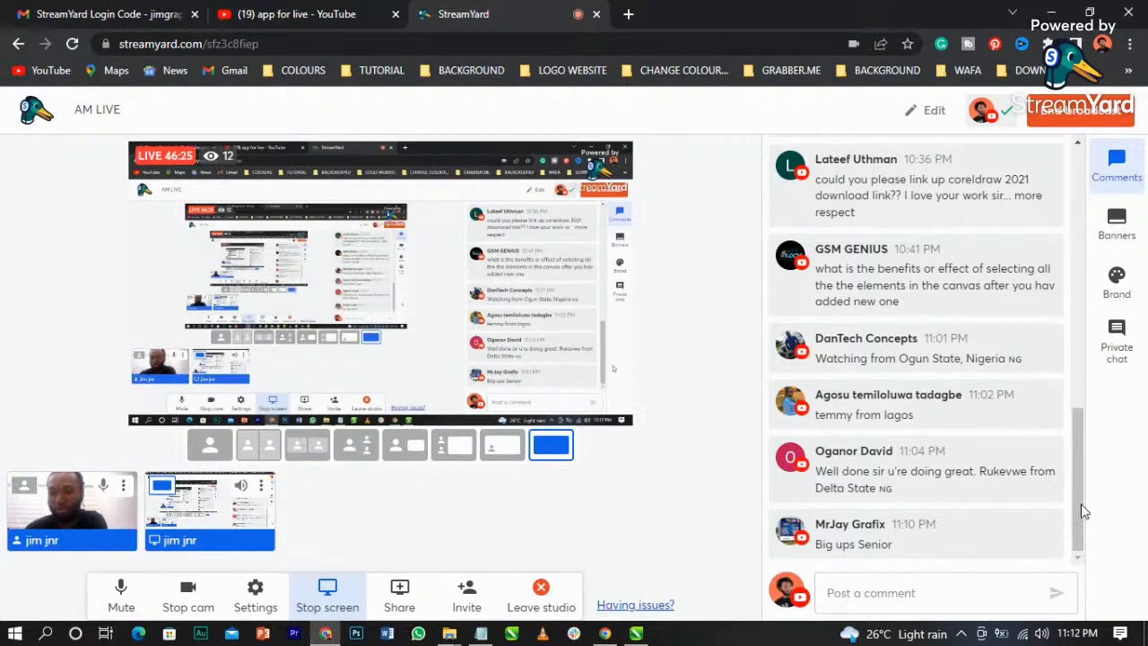
drag(1075, 494, 1078, 464)
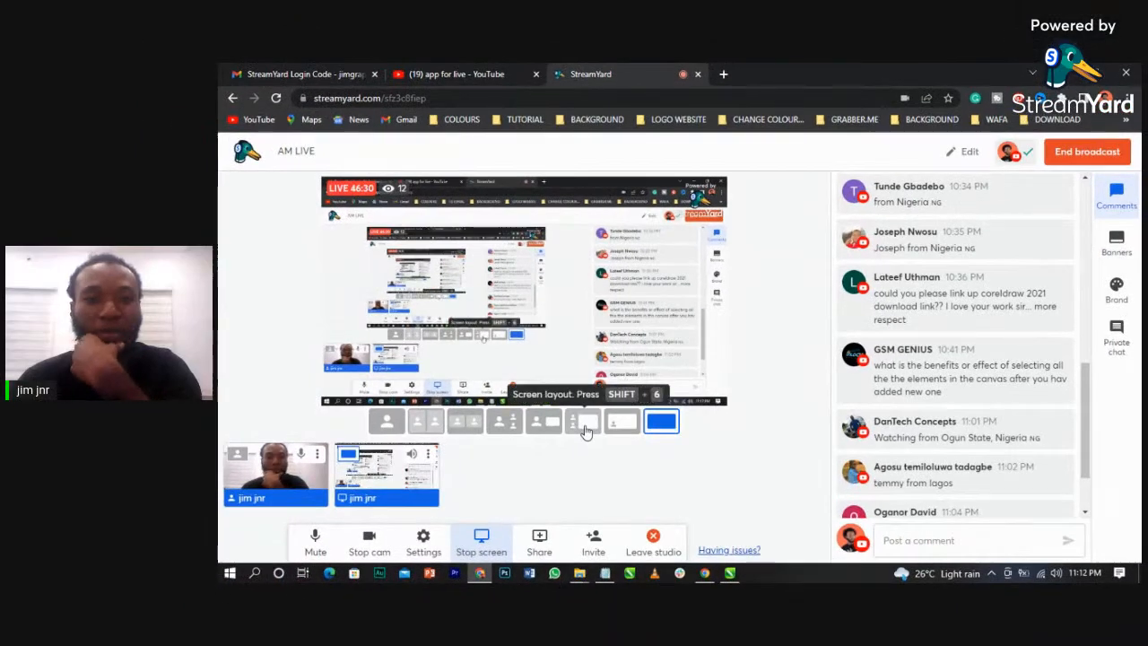
- Show the camera beside the shared screen on the broadcast, and shrink the CorelDRAW flyer window so it floats over the StreamYard studio
click(585, 426)
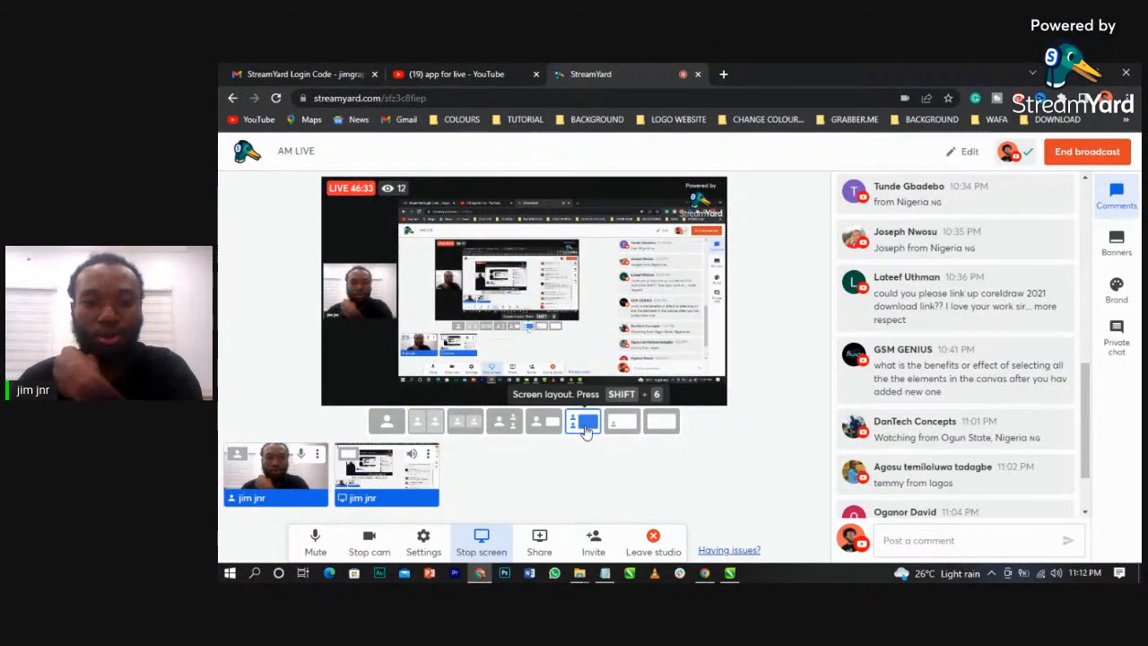
click(731, 573)
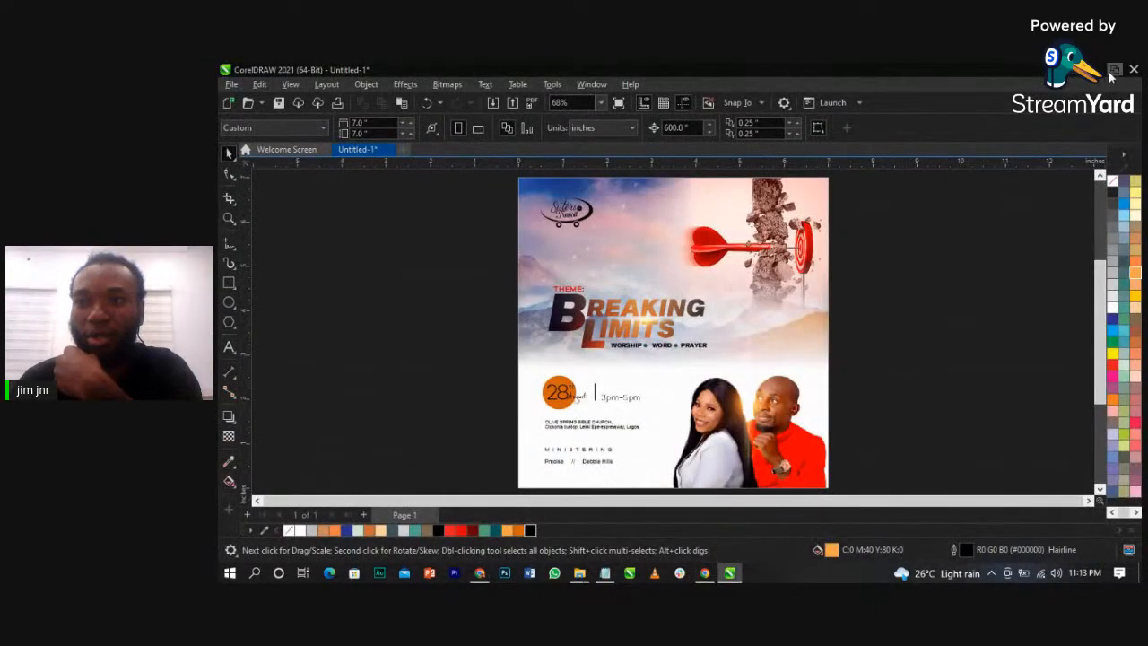
click(1114, 70)
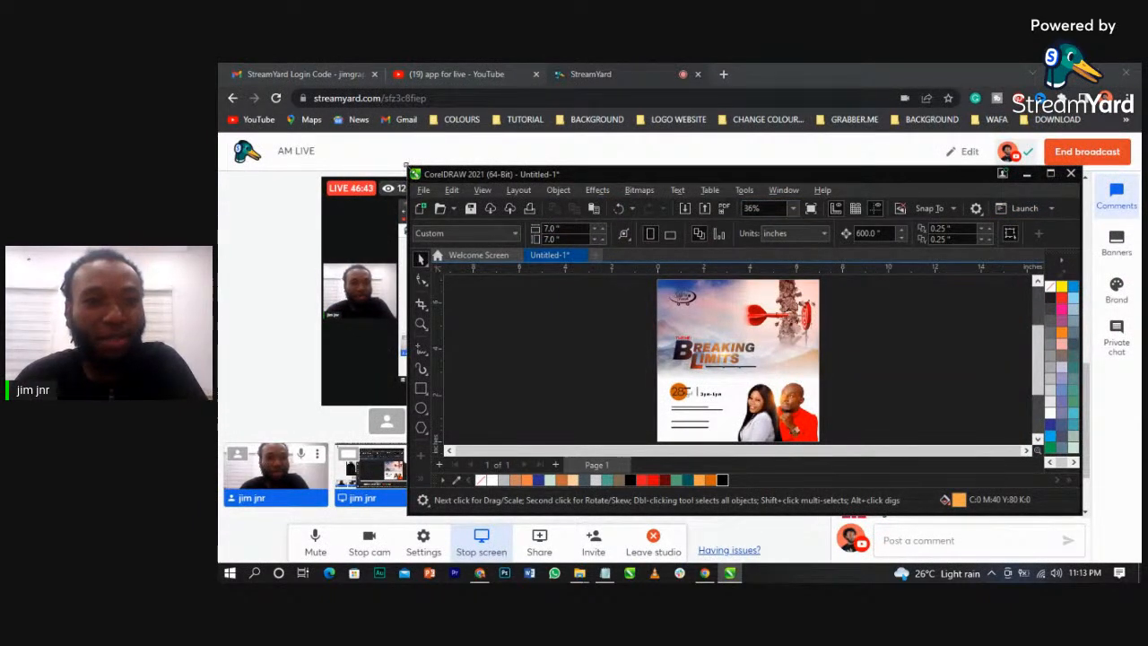
drag(408, 168, 675, 235)
drag(803, 242, 596, 166)
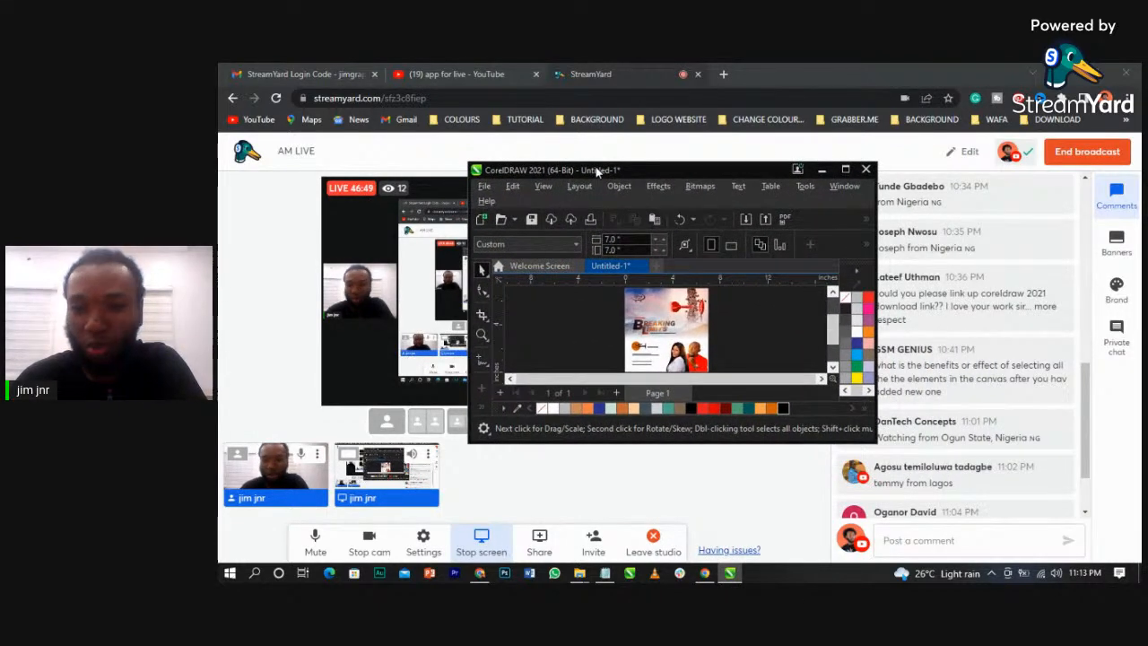
- Return to the StreamYard studio and read the newest viewer comments and questions about the host's design background
click(1081, 370)
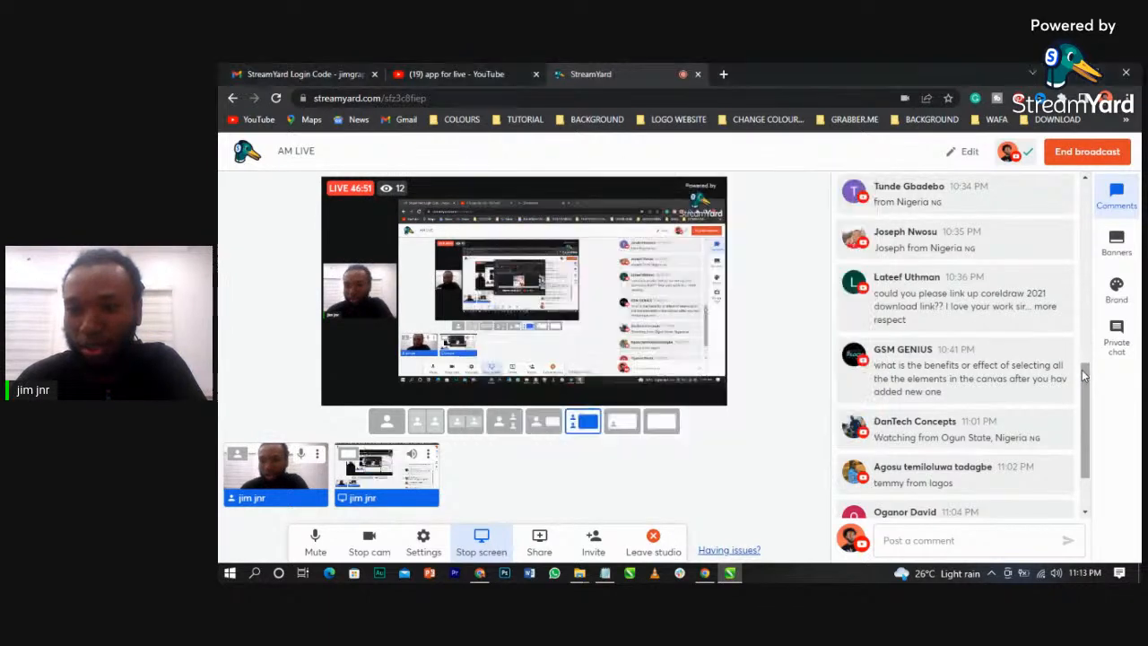
click(952, 430)
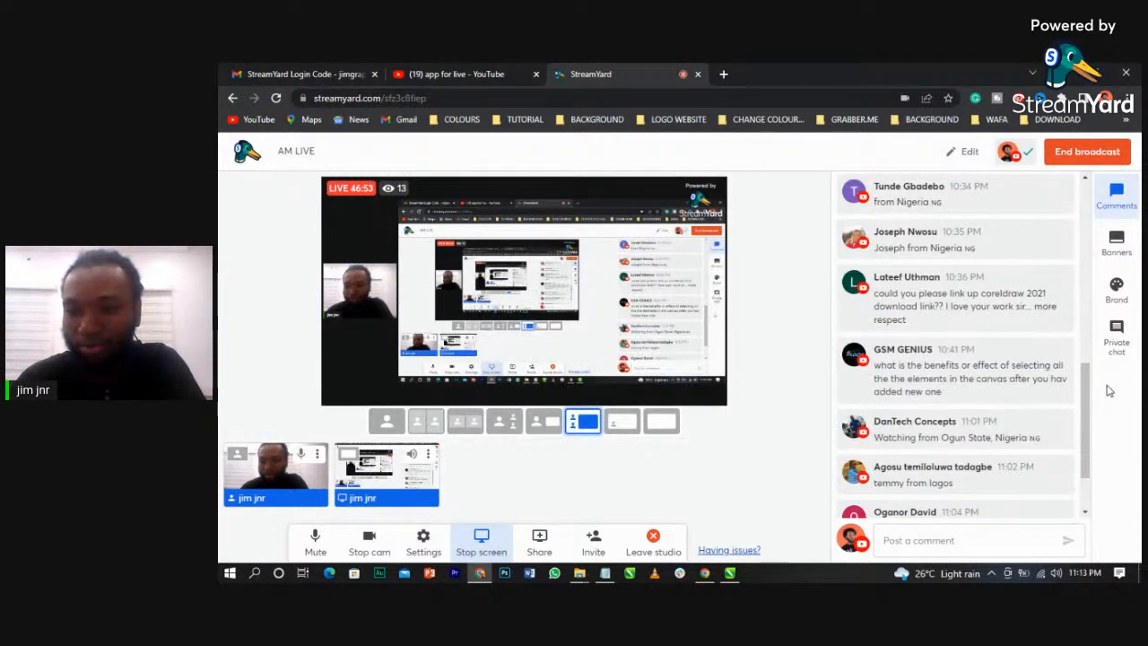
scroll(1091, 407, down, 1)
scroll(1090, 406, down, 1)
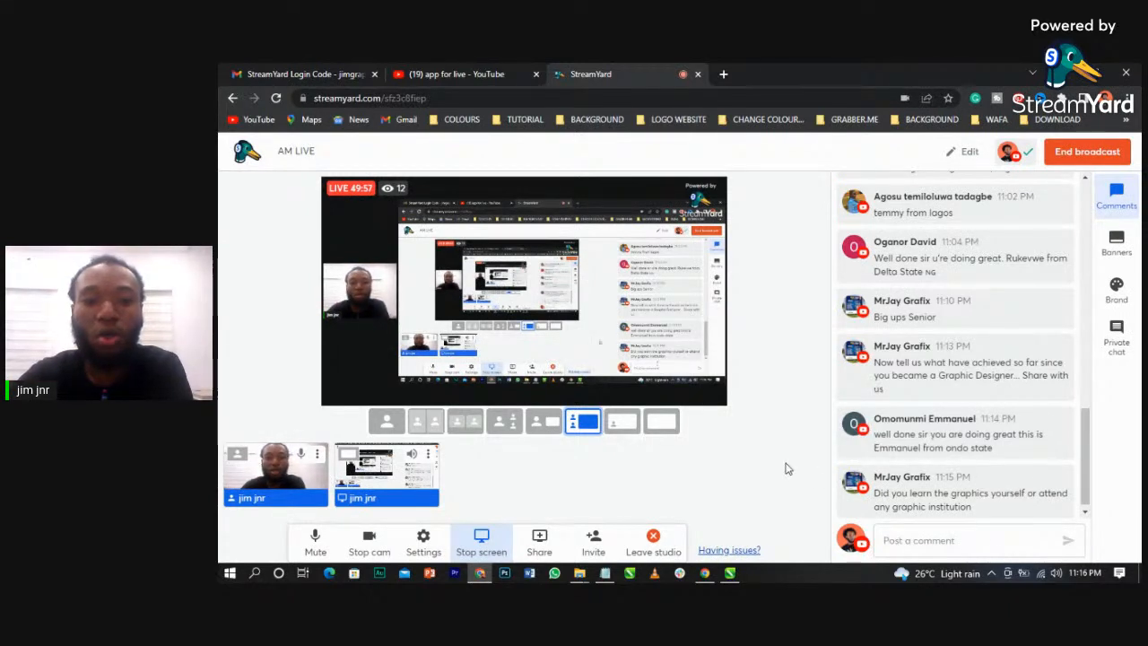
- Switch the live layout to the full shared screen and from there to the host's camera only
click(663, 423)
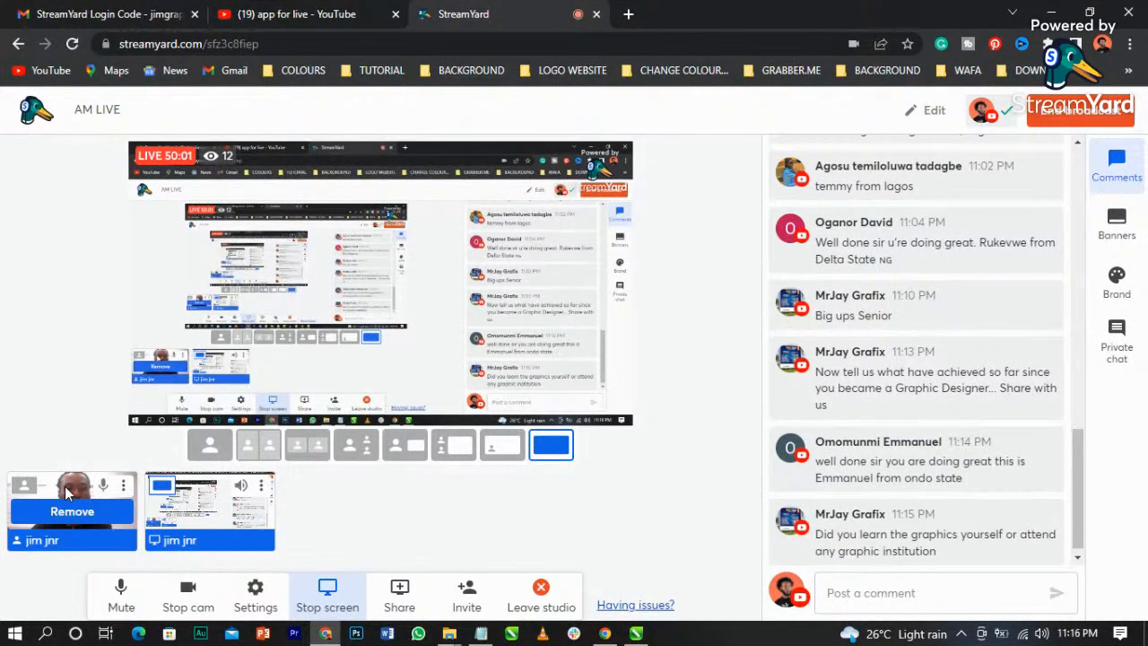
click(249, 449)
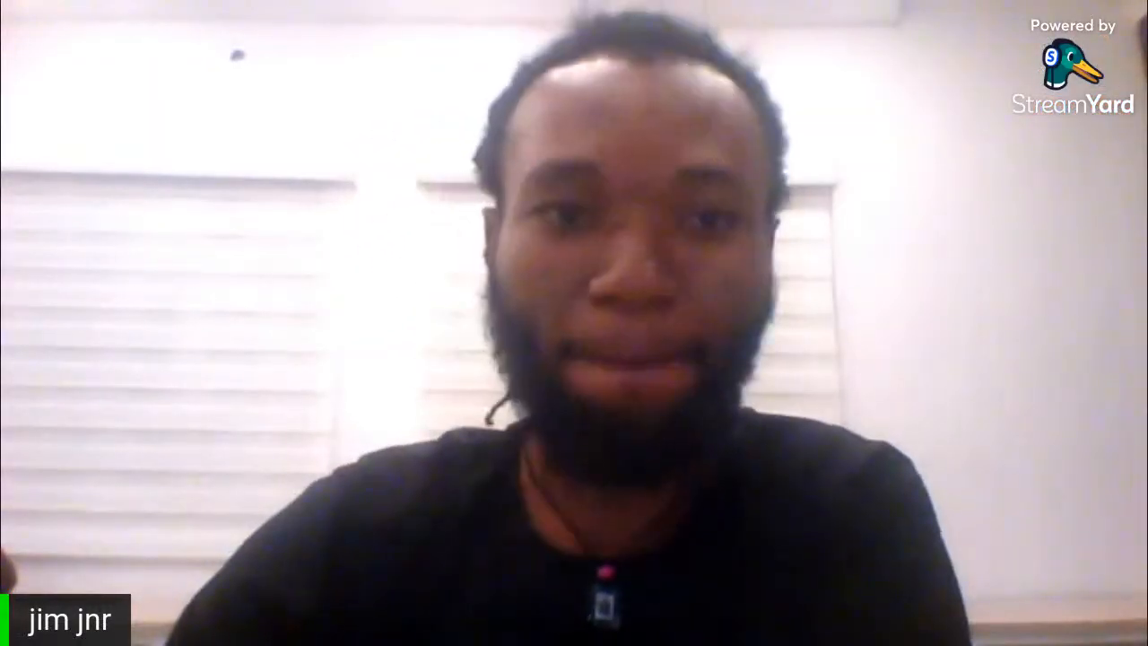